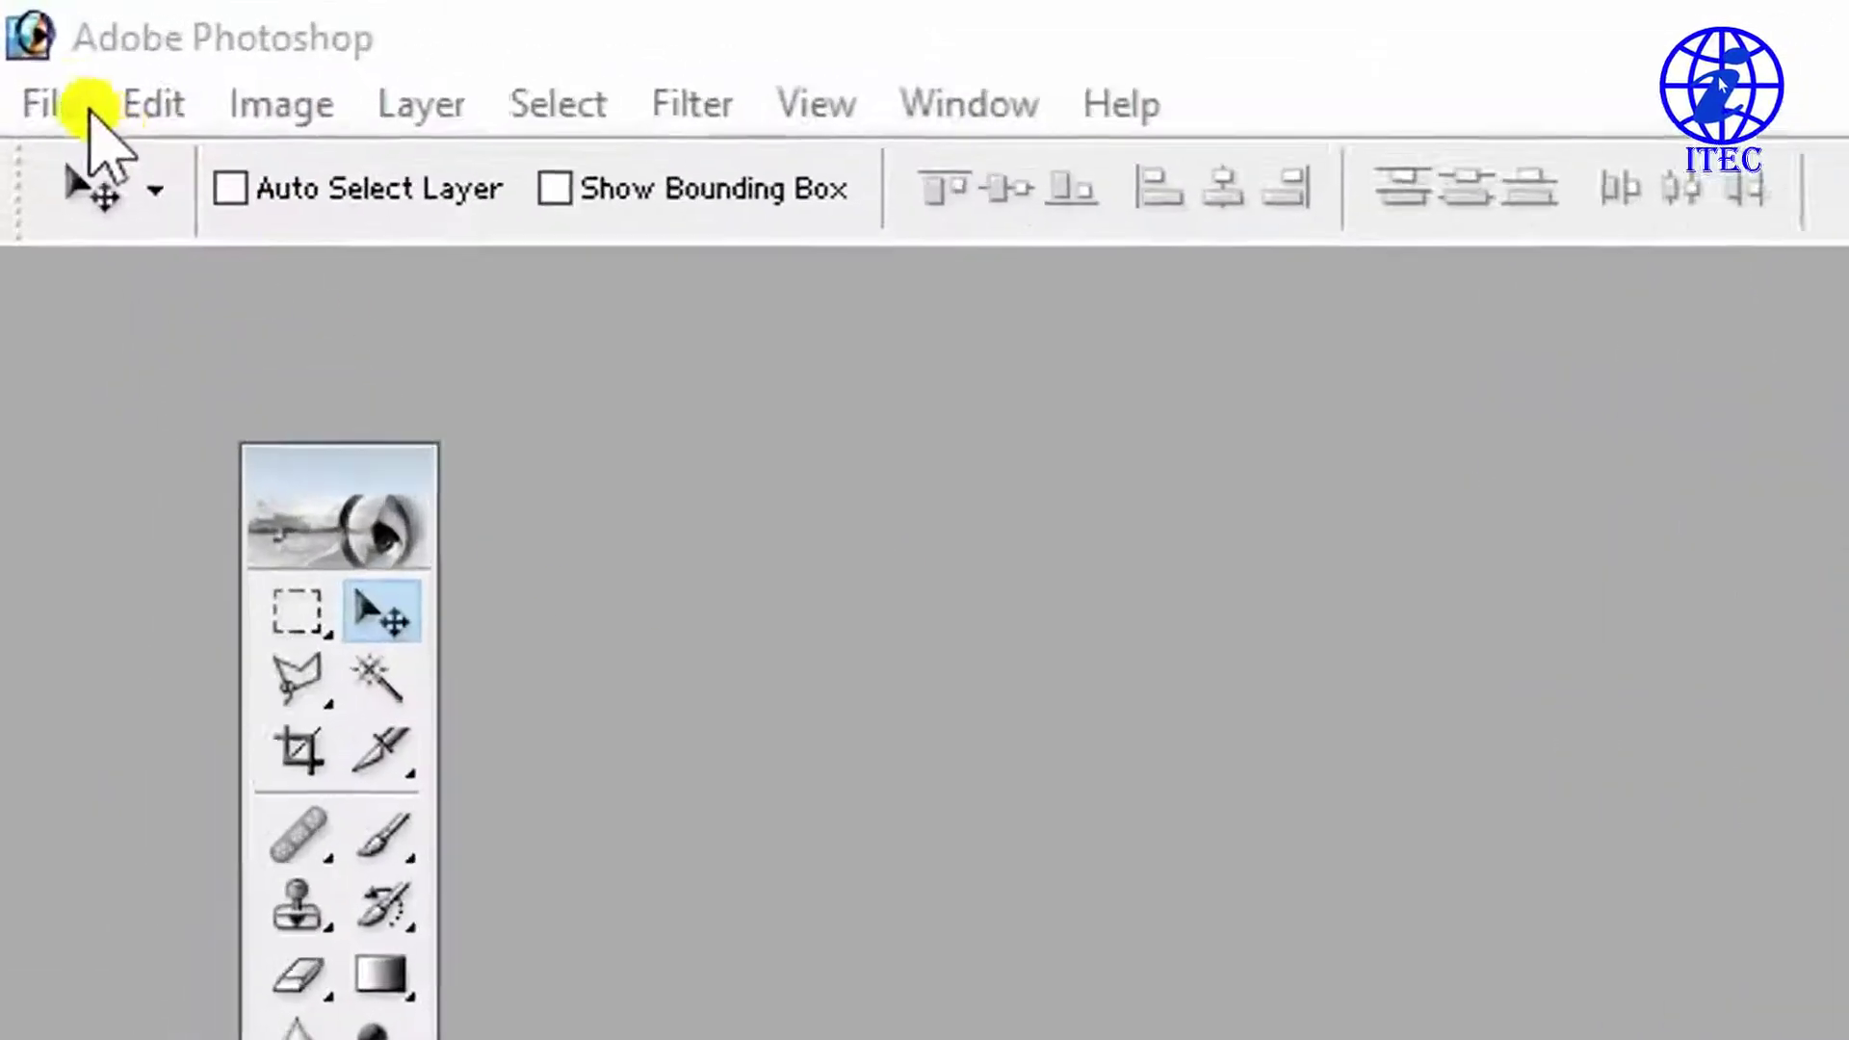
Step: Open keki adhikari 1.jpg and maximize its document window to fill the workspace
left_click(63, 105)
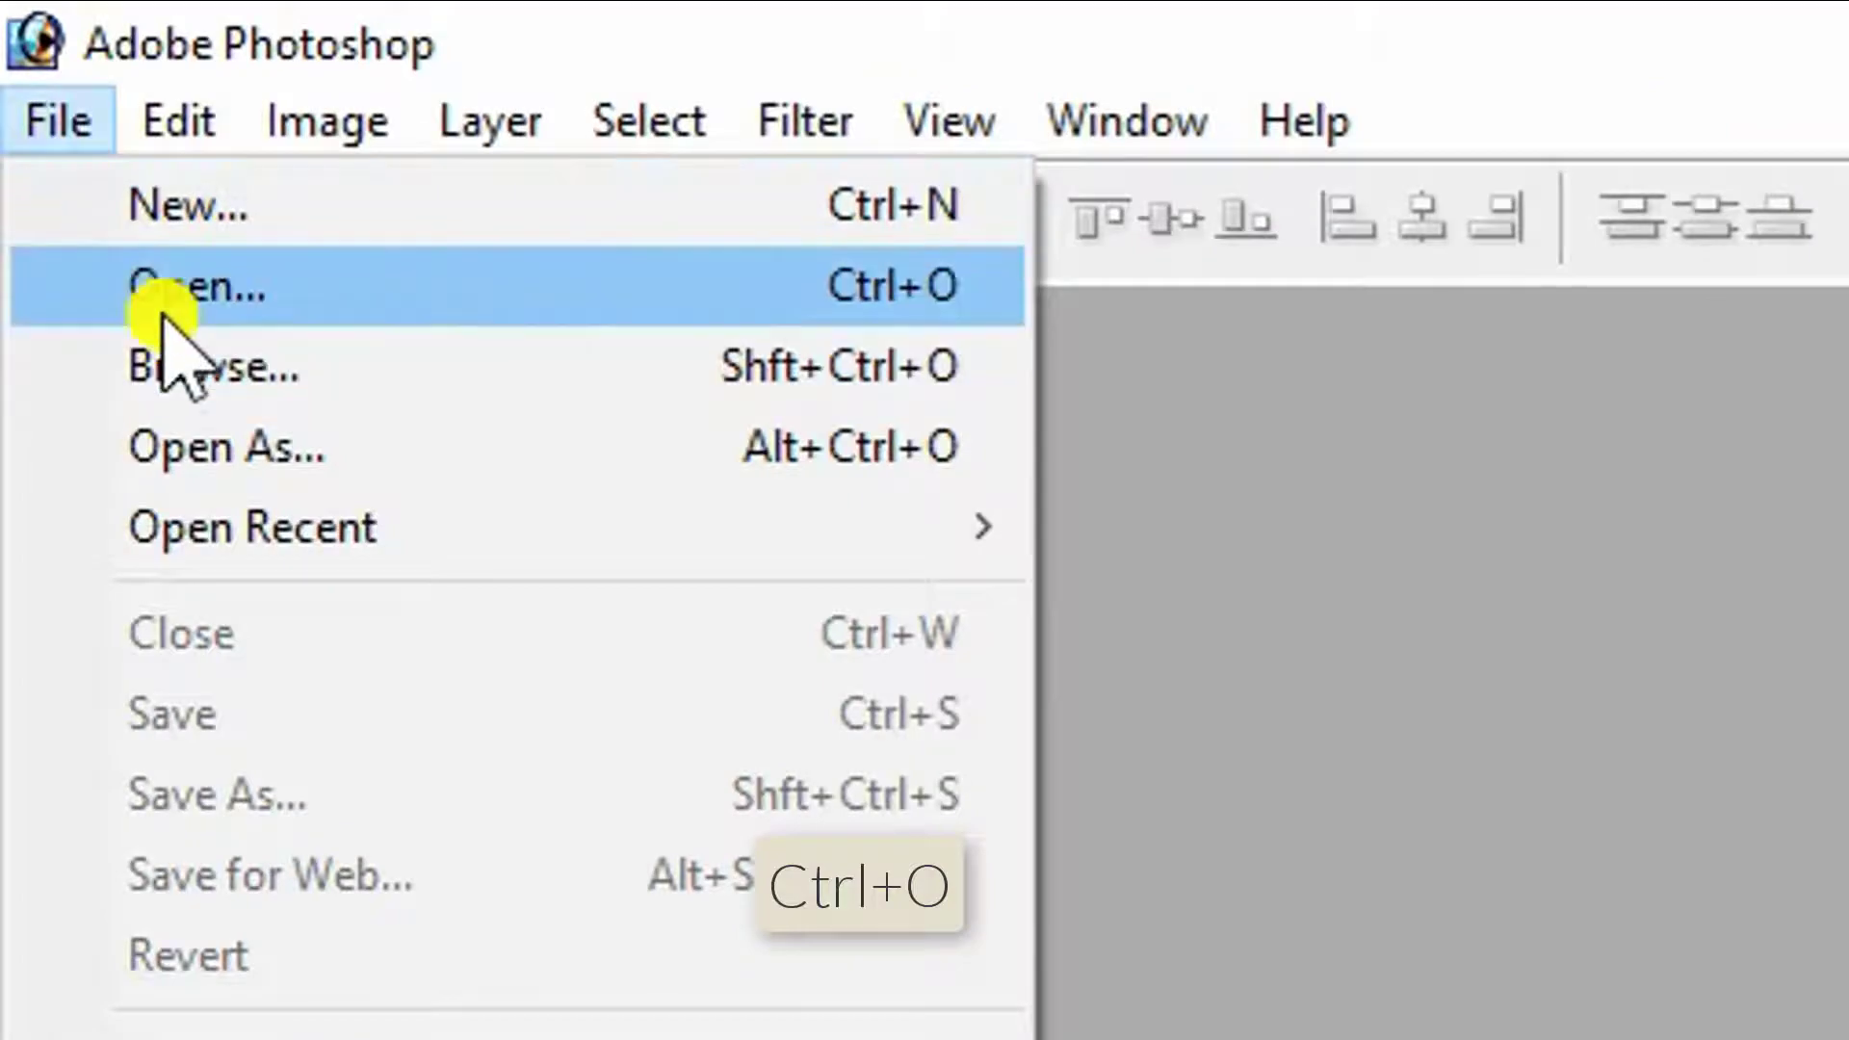
left_click(162, 312)
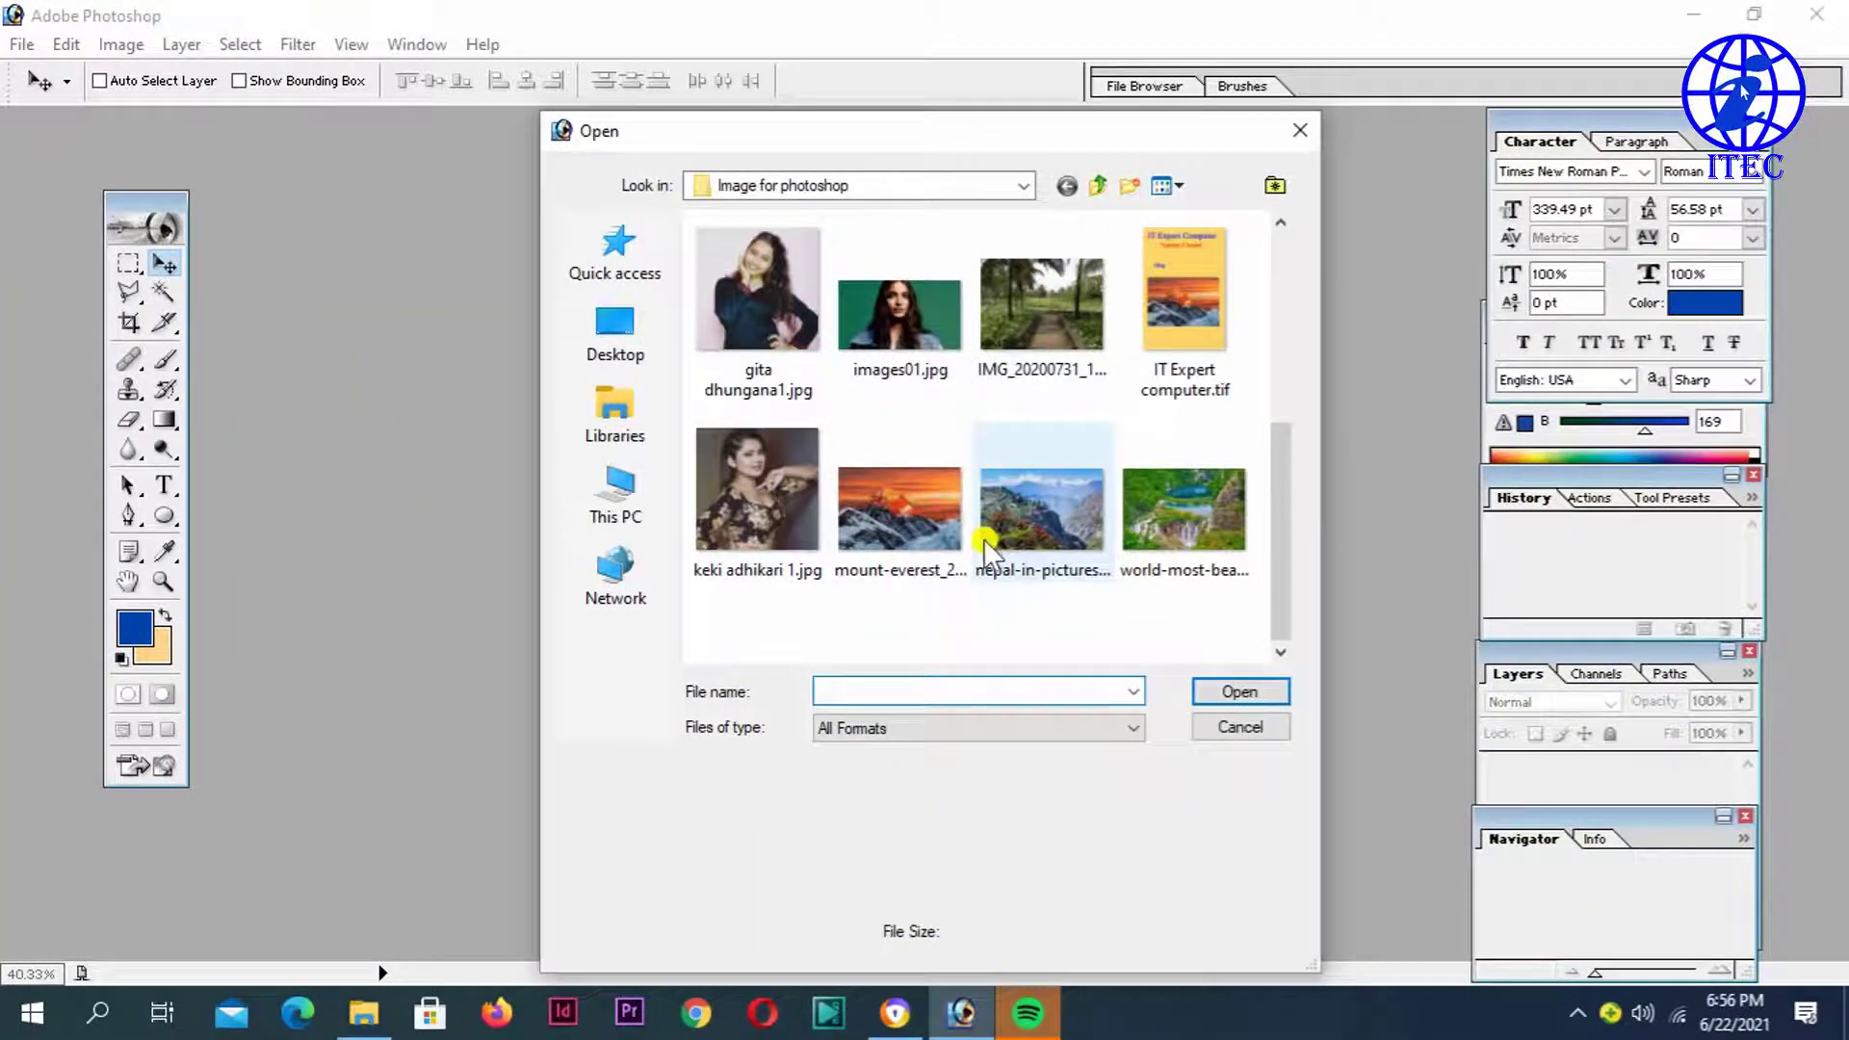
left_click(759, 475)
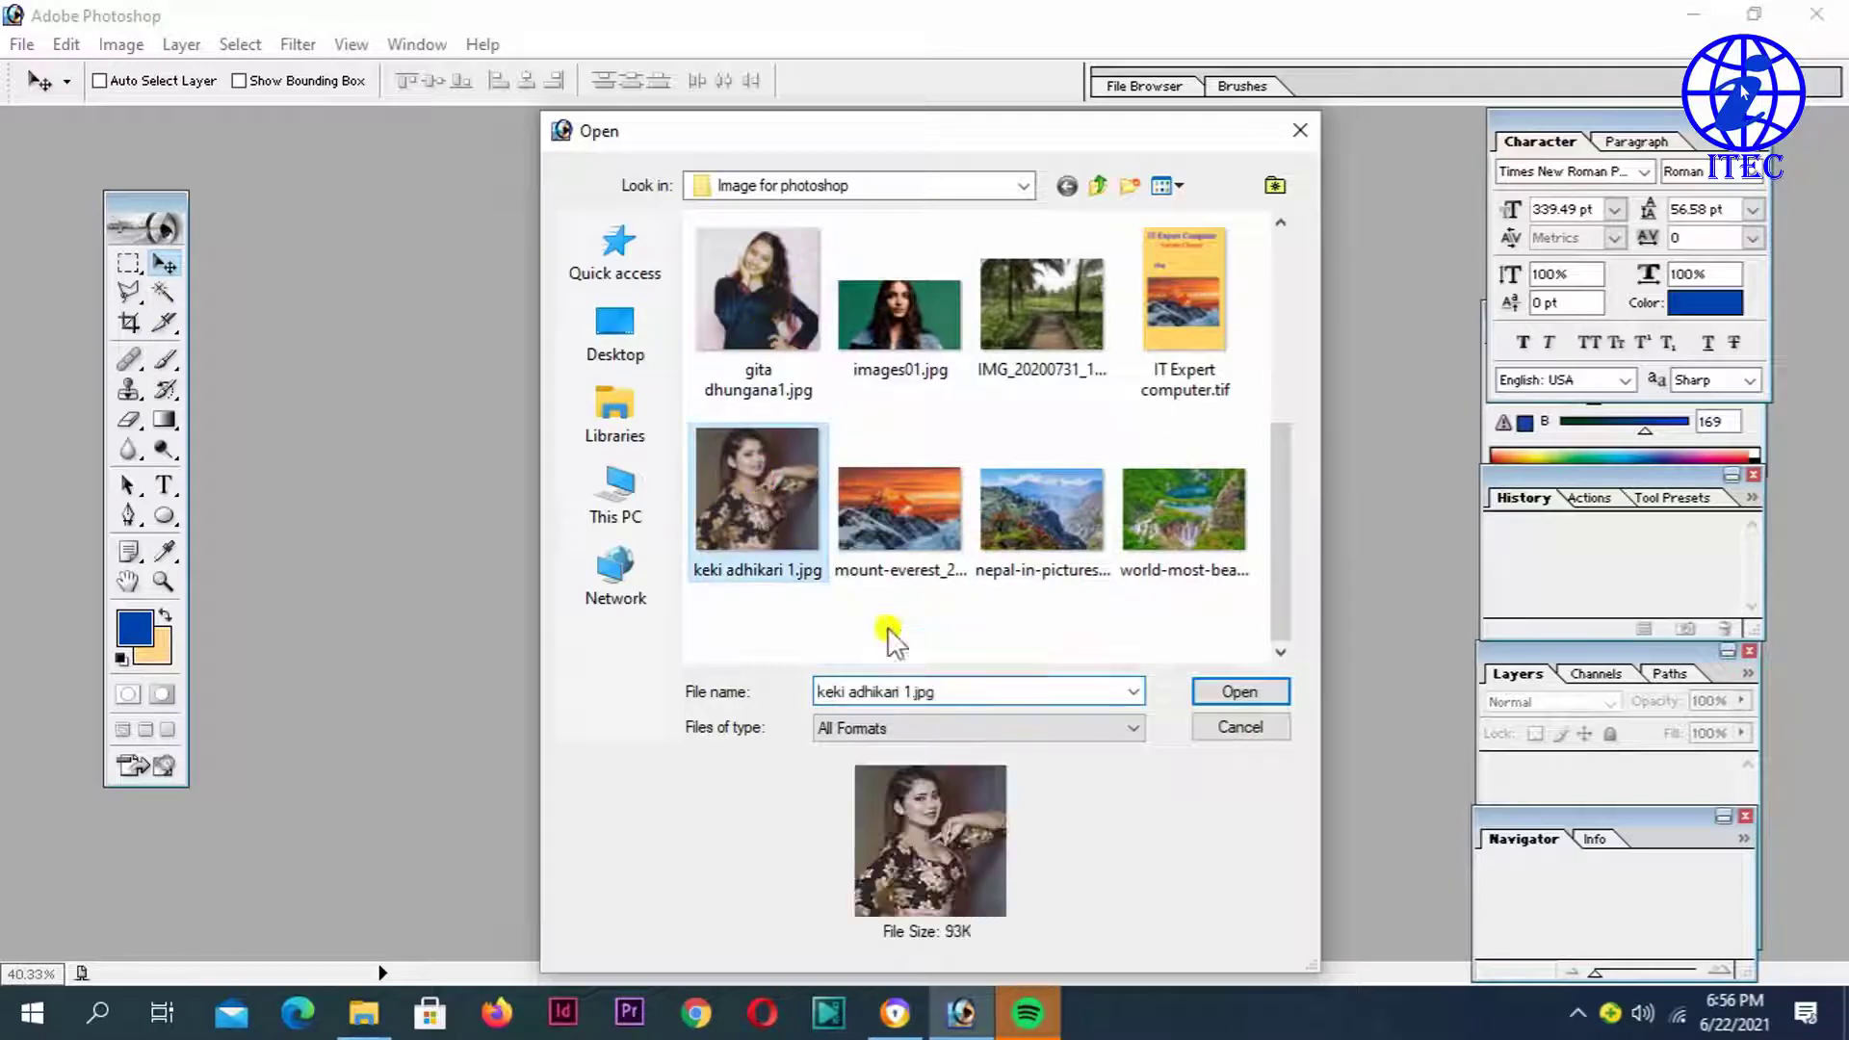
left_click(1231, 690)
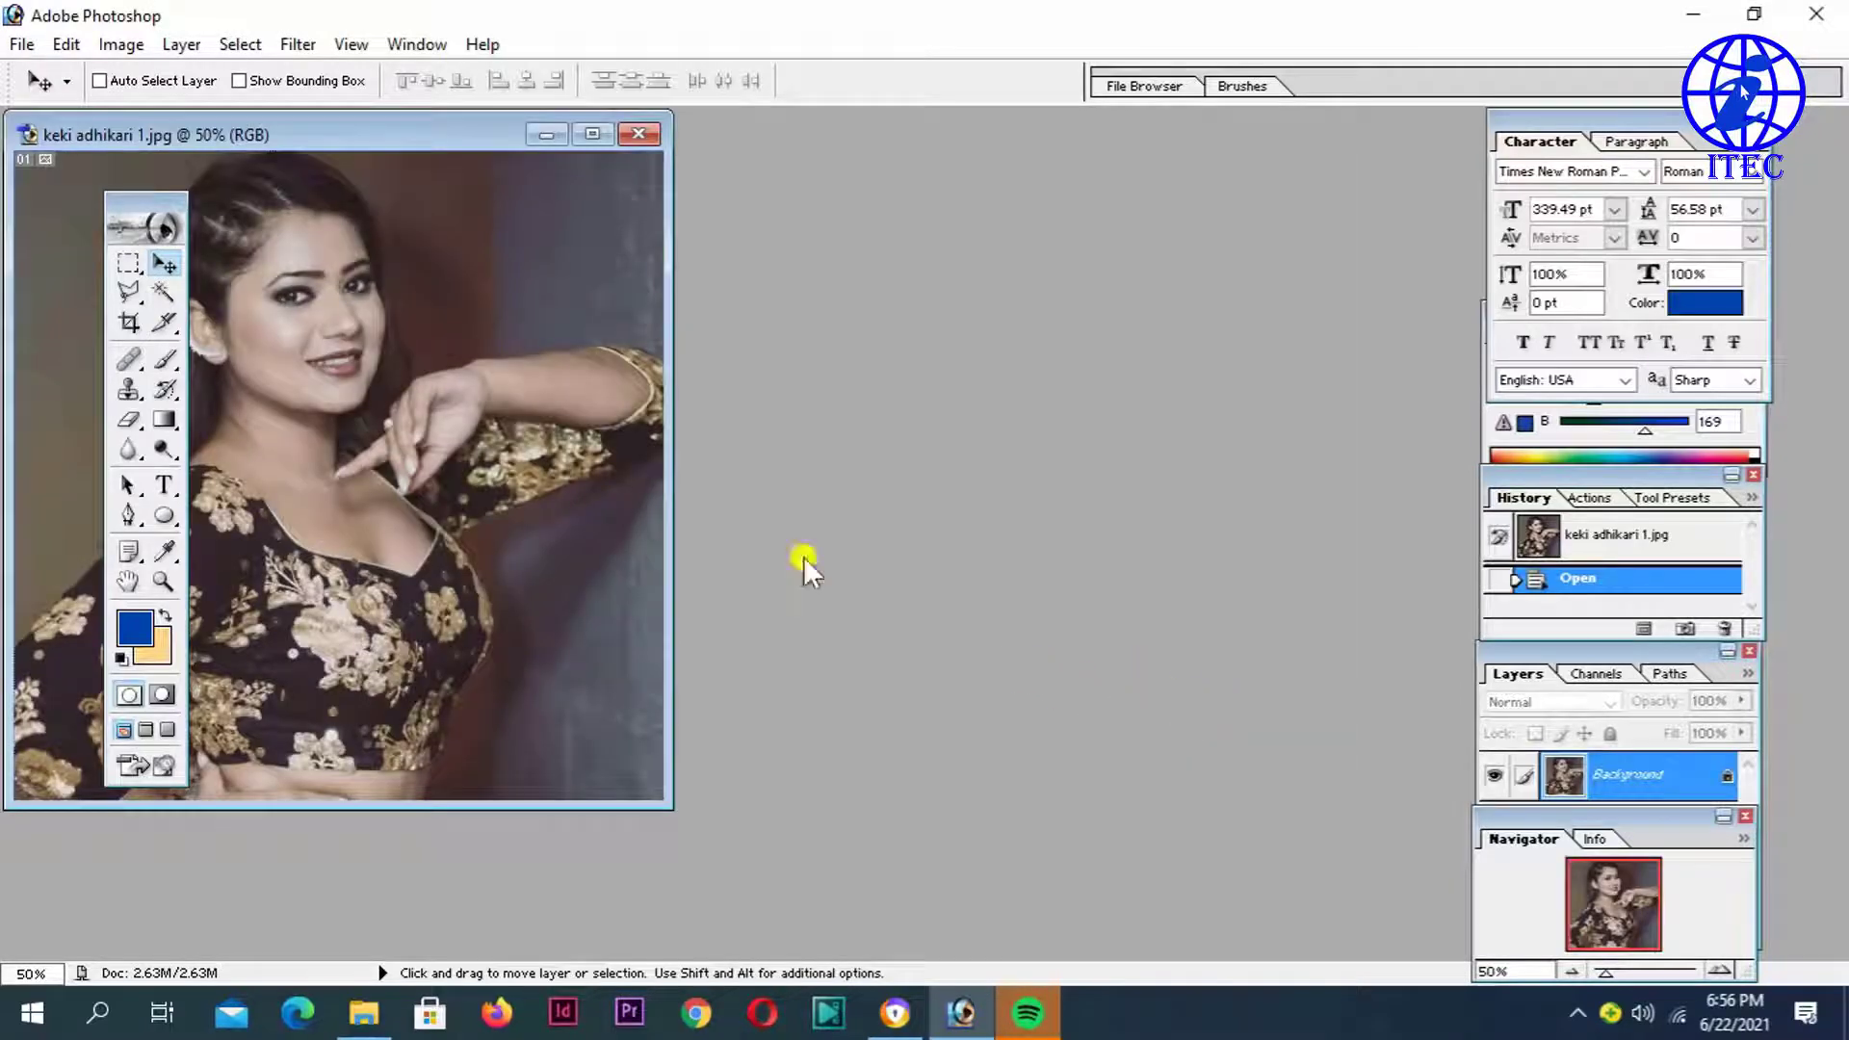
left_click(592, 134)
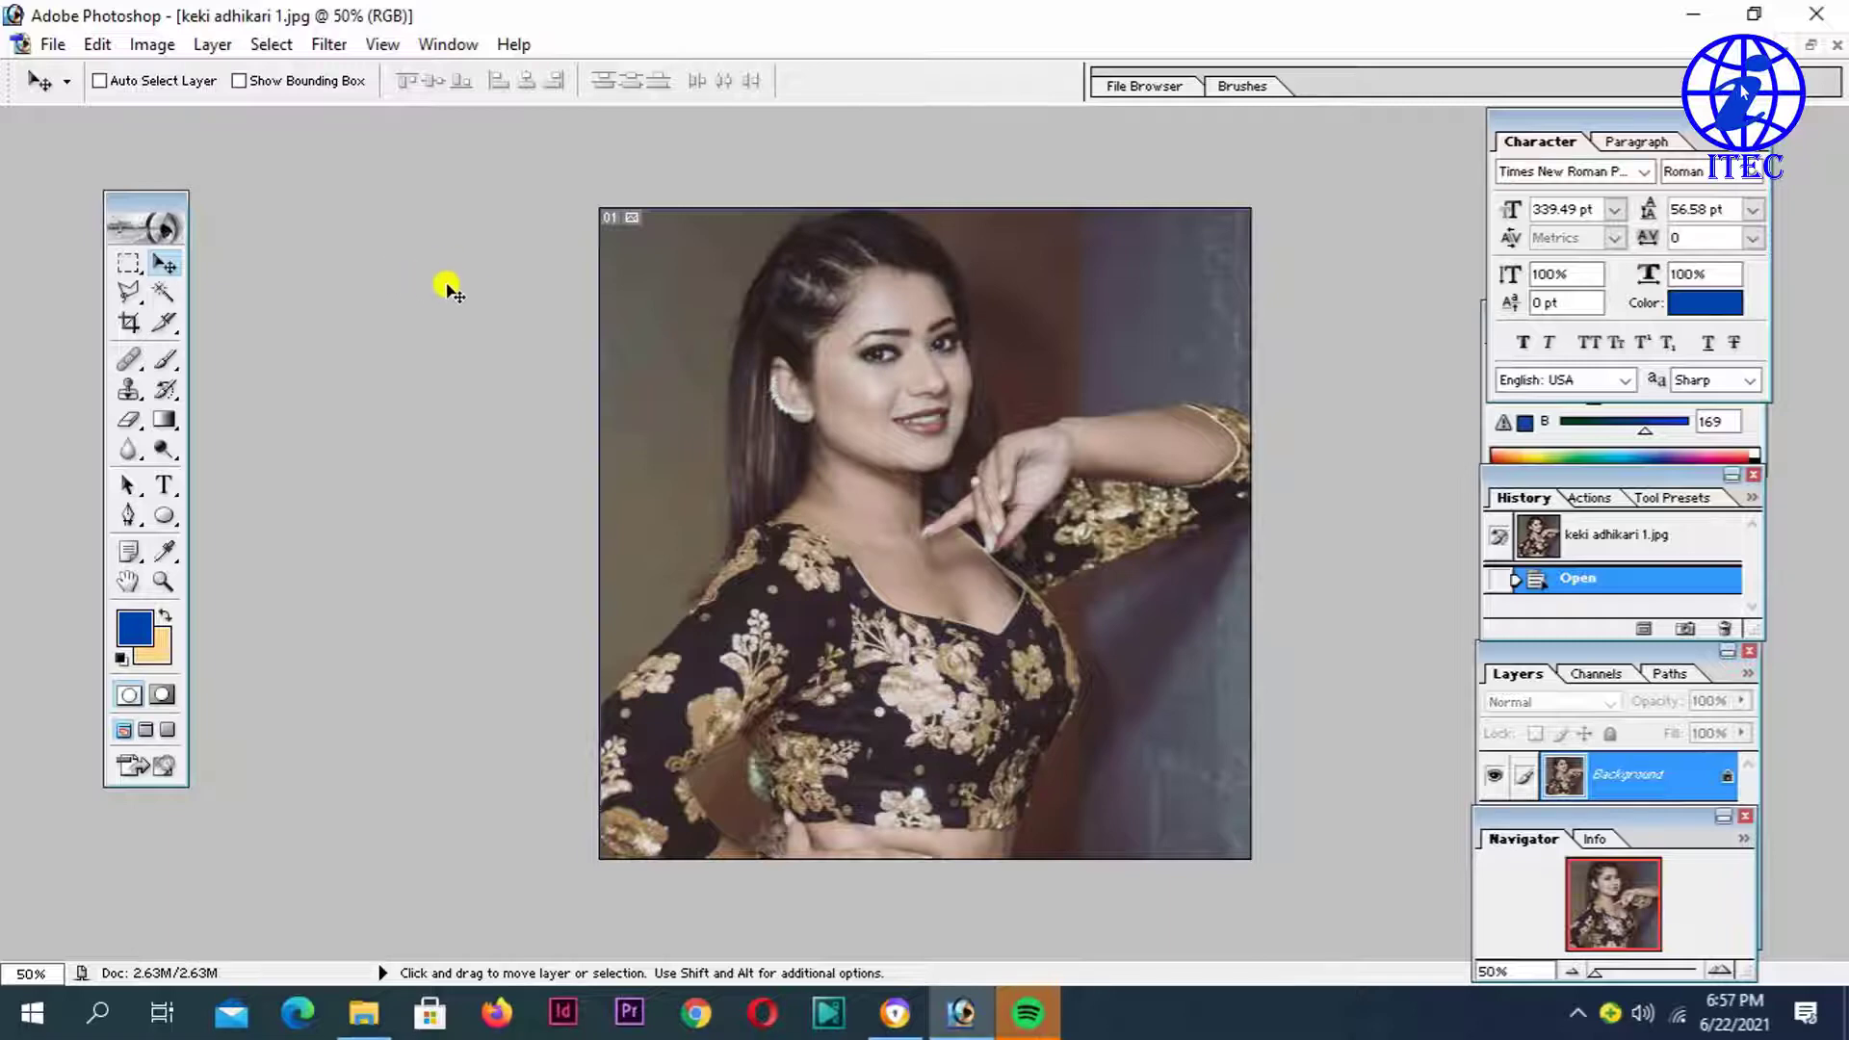
Step: Zoom in to inspect the portrait's neck closely, then zoom back out
key("ctrl+plus")
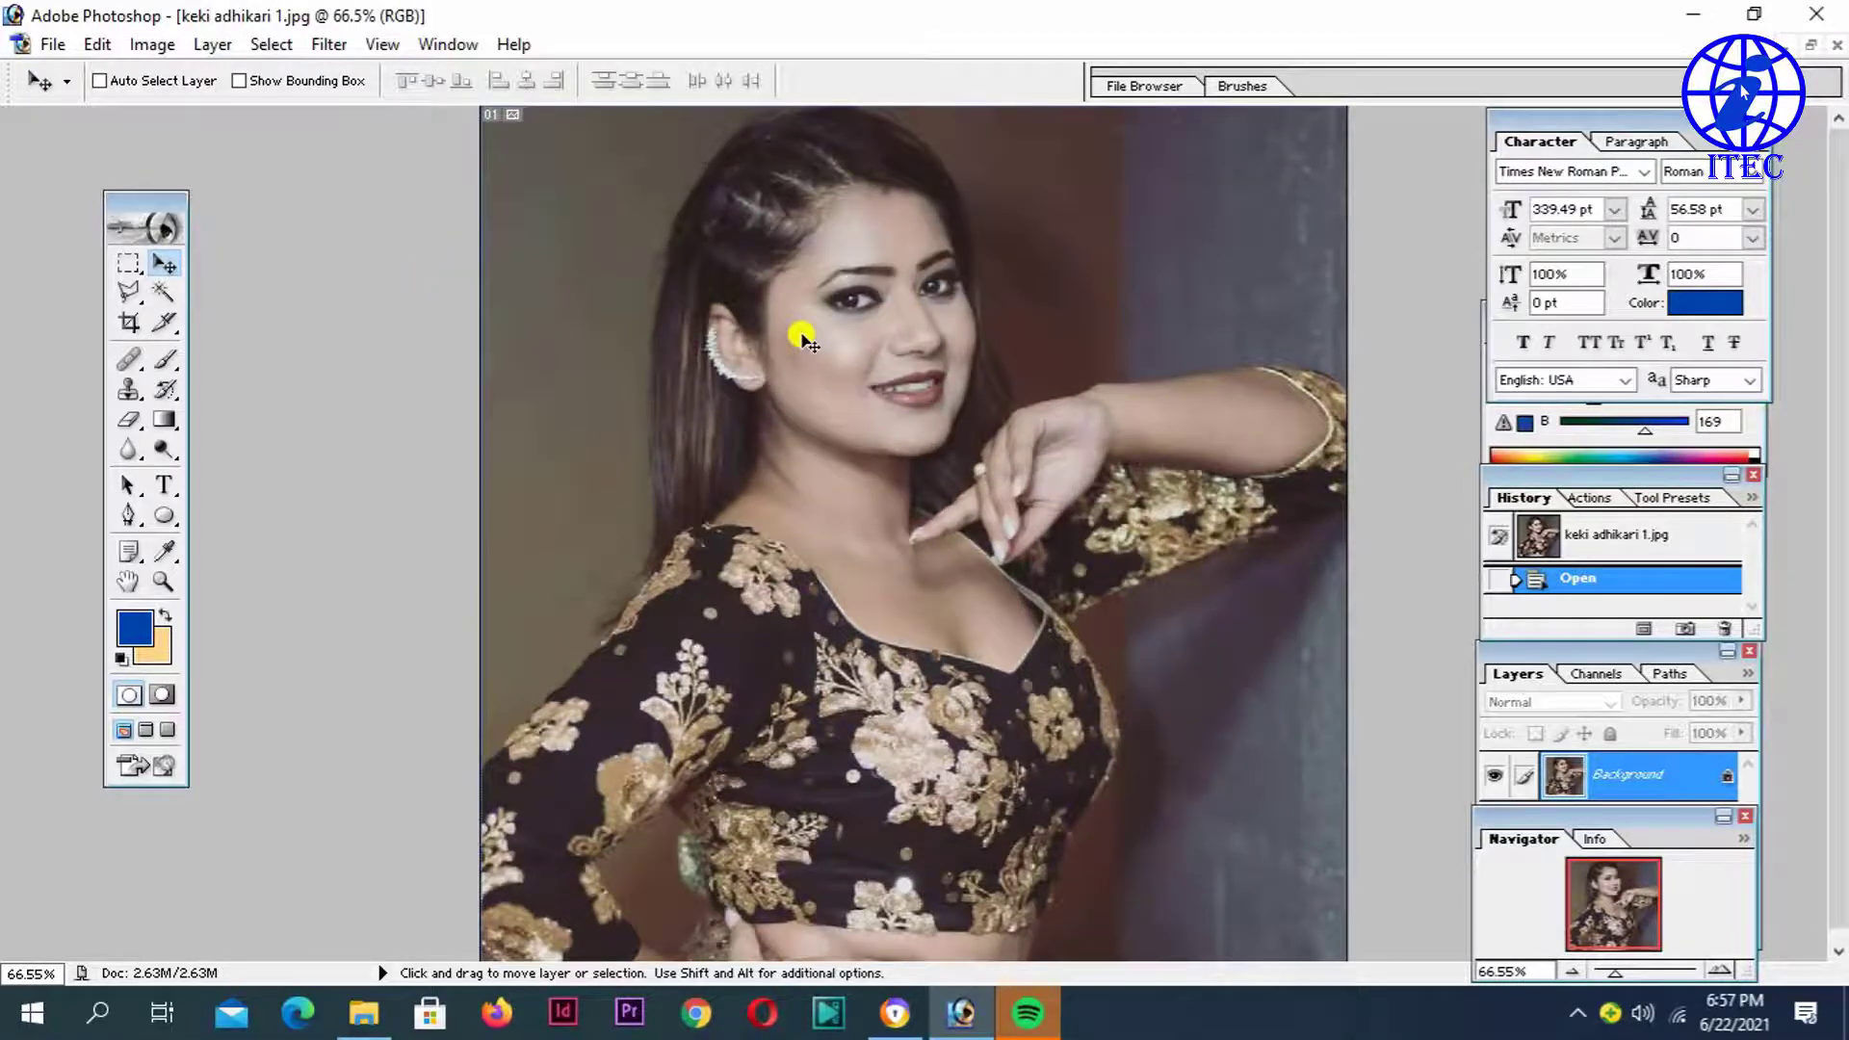
key("ctrl+plus")
key("ctrl+plus")
key("ctrl+plus")
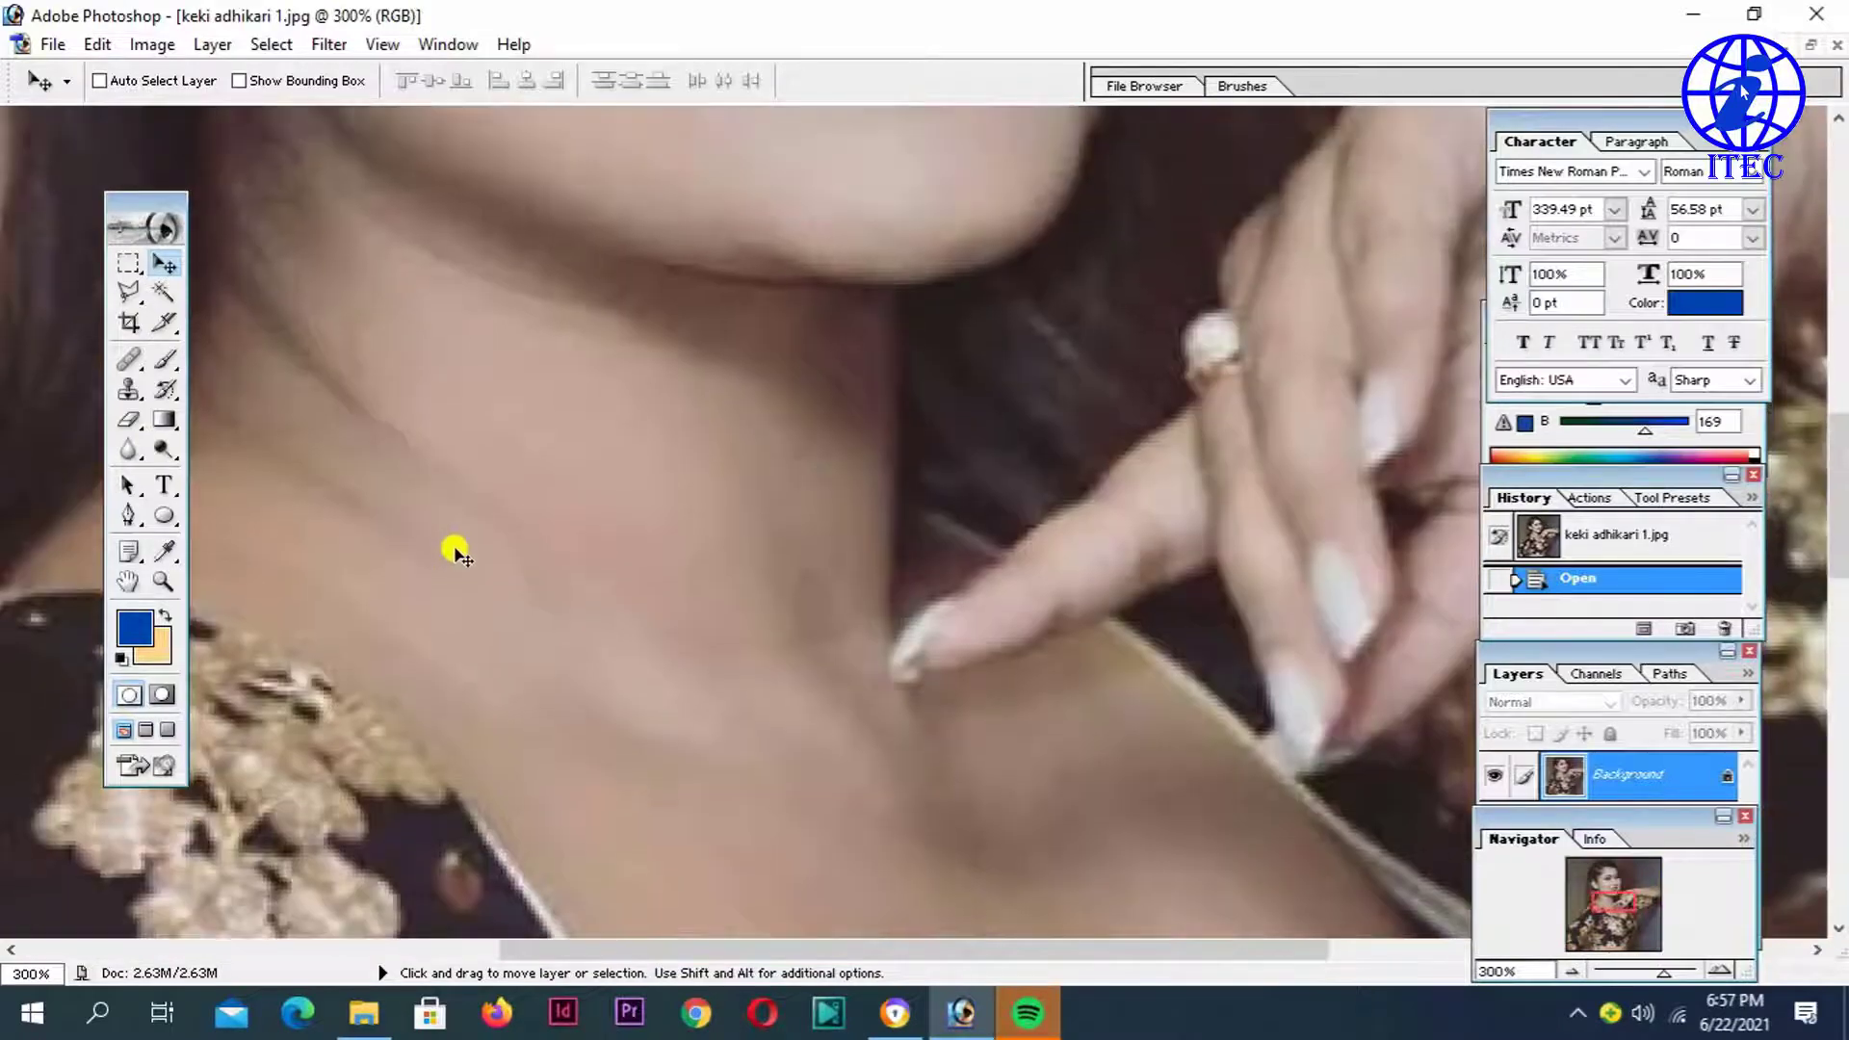
scroll(454, 549, "up", 3)
scroll(454, 548, "up", 3)
scroll(453, 548, "up", 3)
scroll(454, 548, "up", 3)
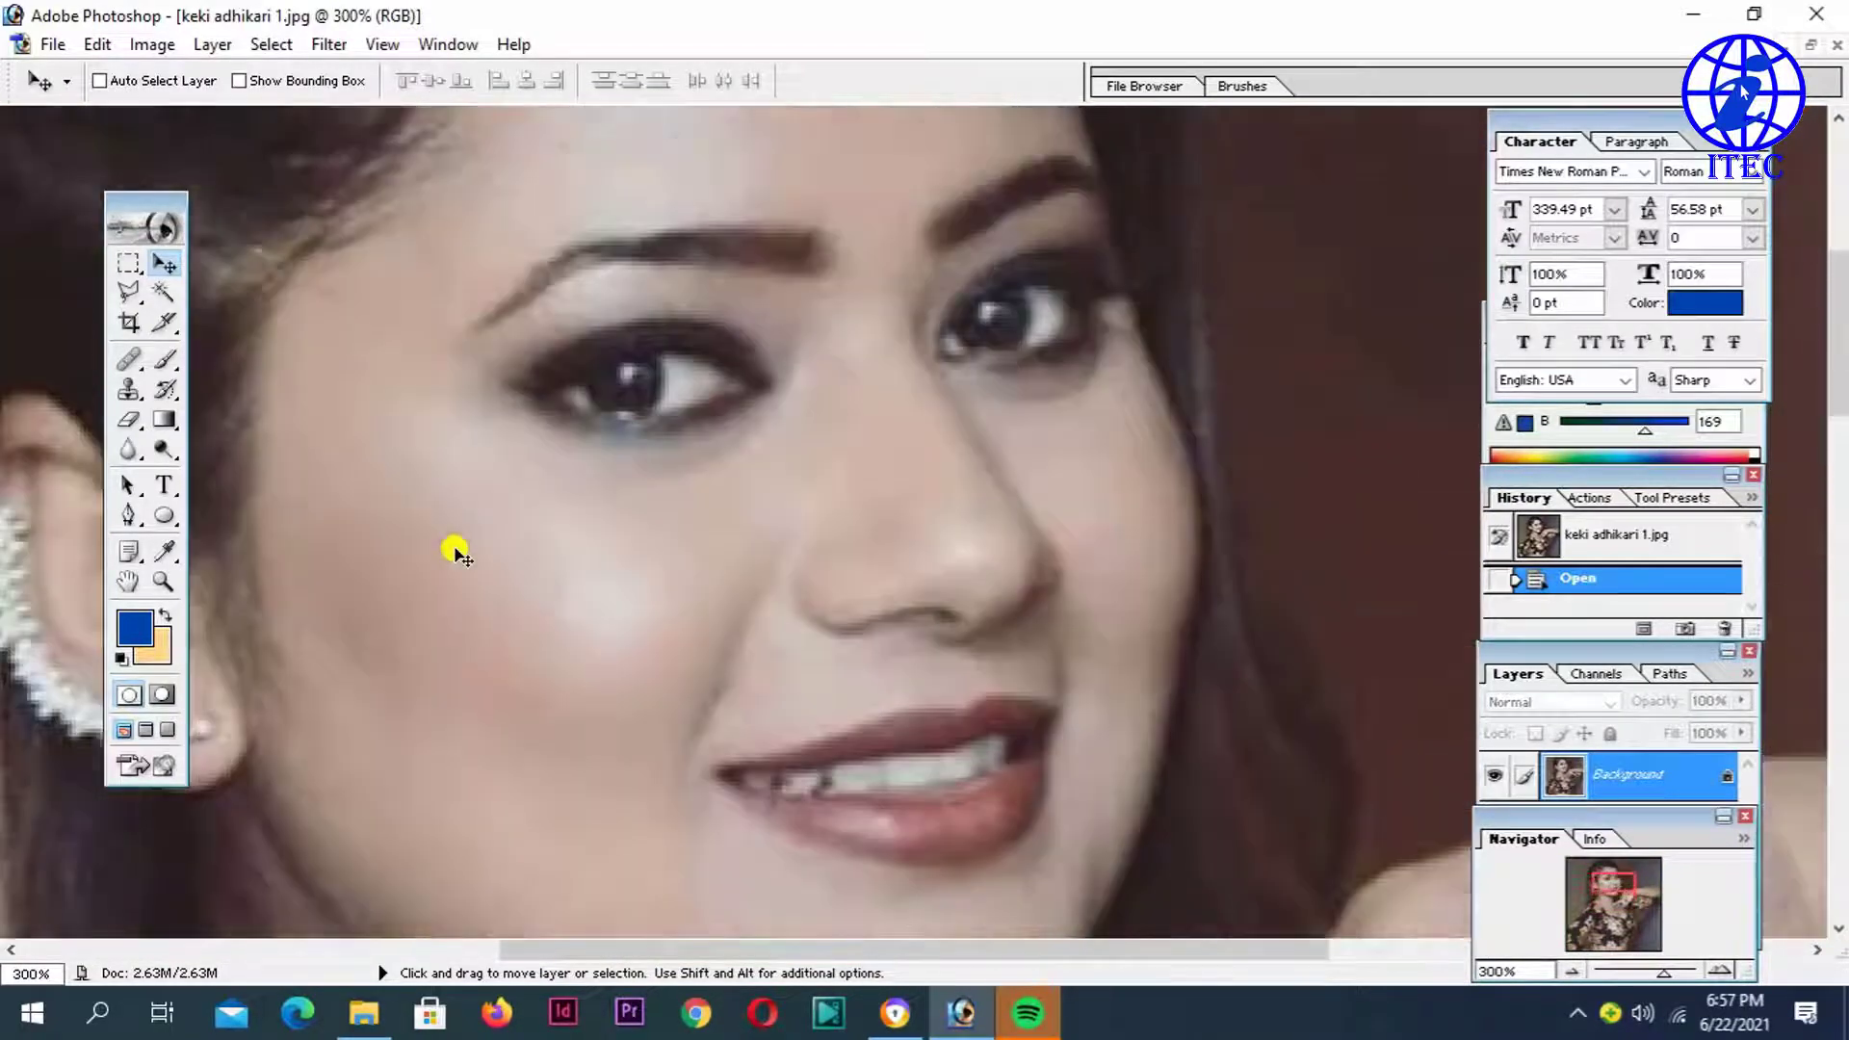
scroll(454, 549, "up", 3)
key("ctrl+minus")
key("ctrl+minus")
key("ctrl+minus")
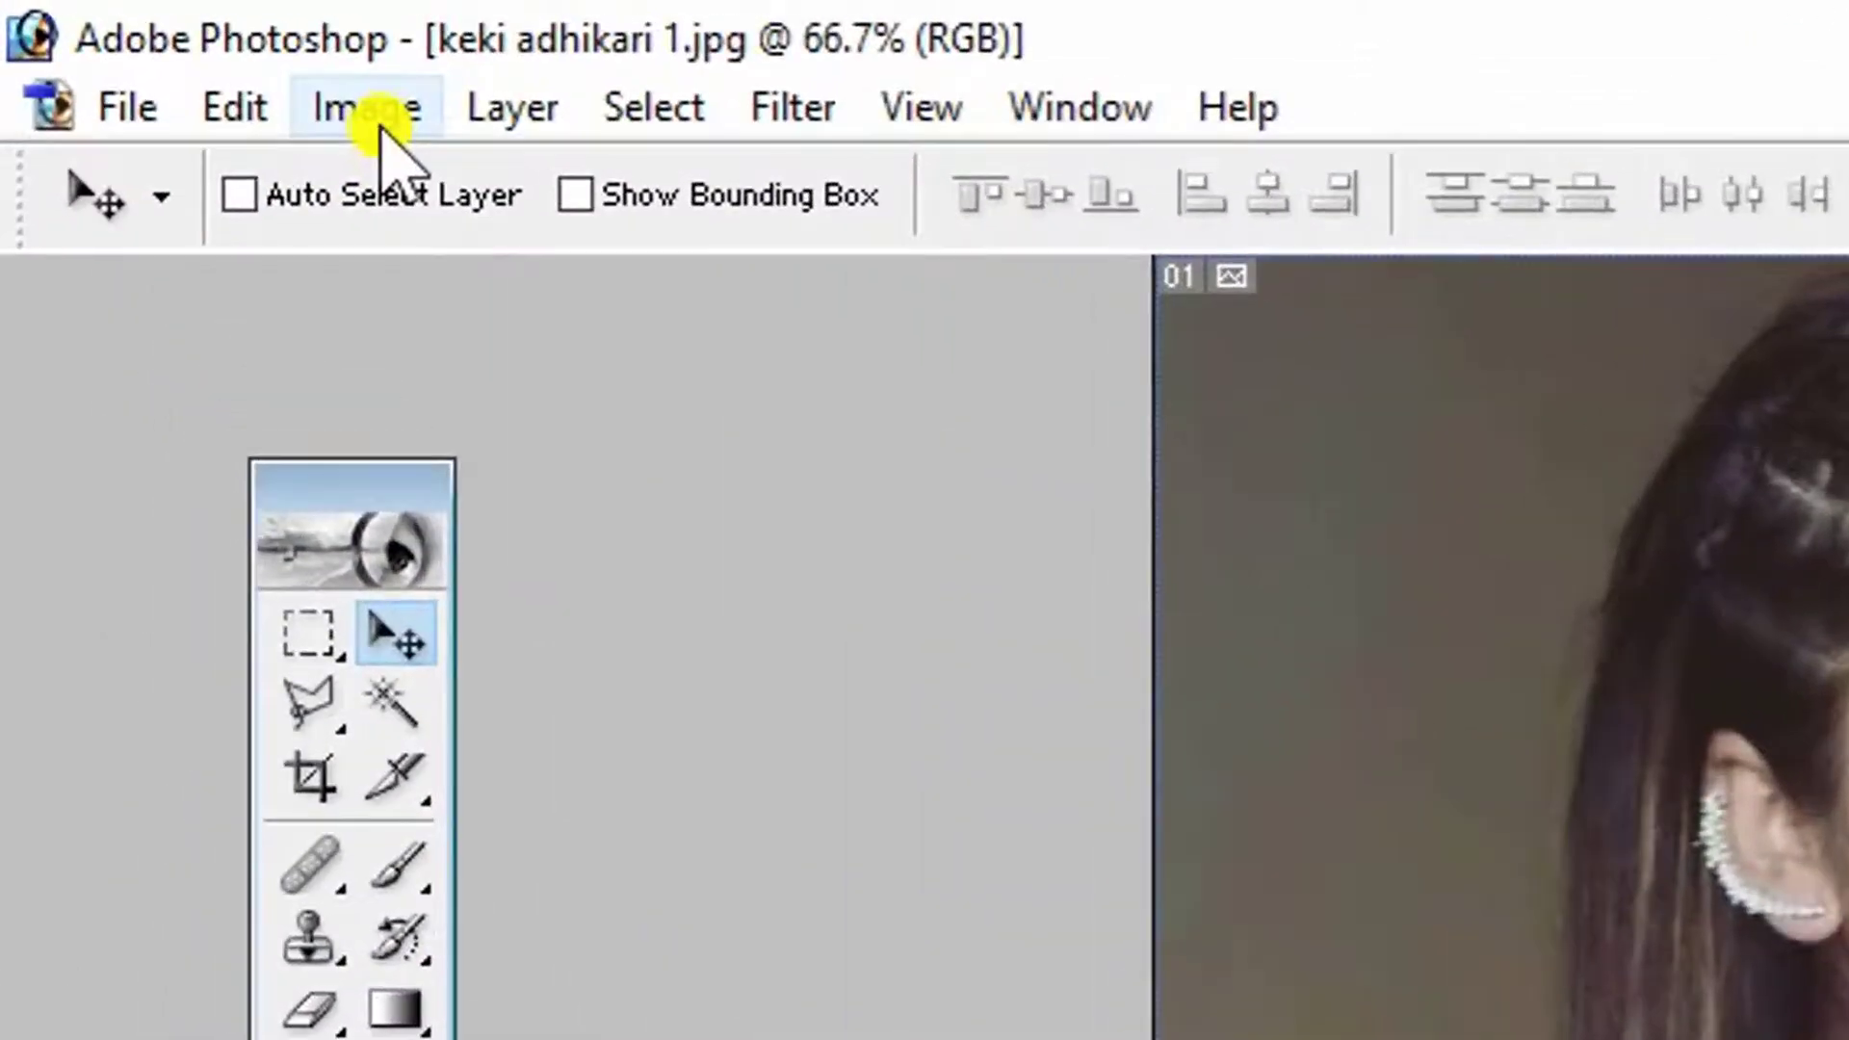
Step: Resample the image from 72 to 300 pixels/inch, making it 4000 × 3996 pixels
left_click(157, 48)
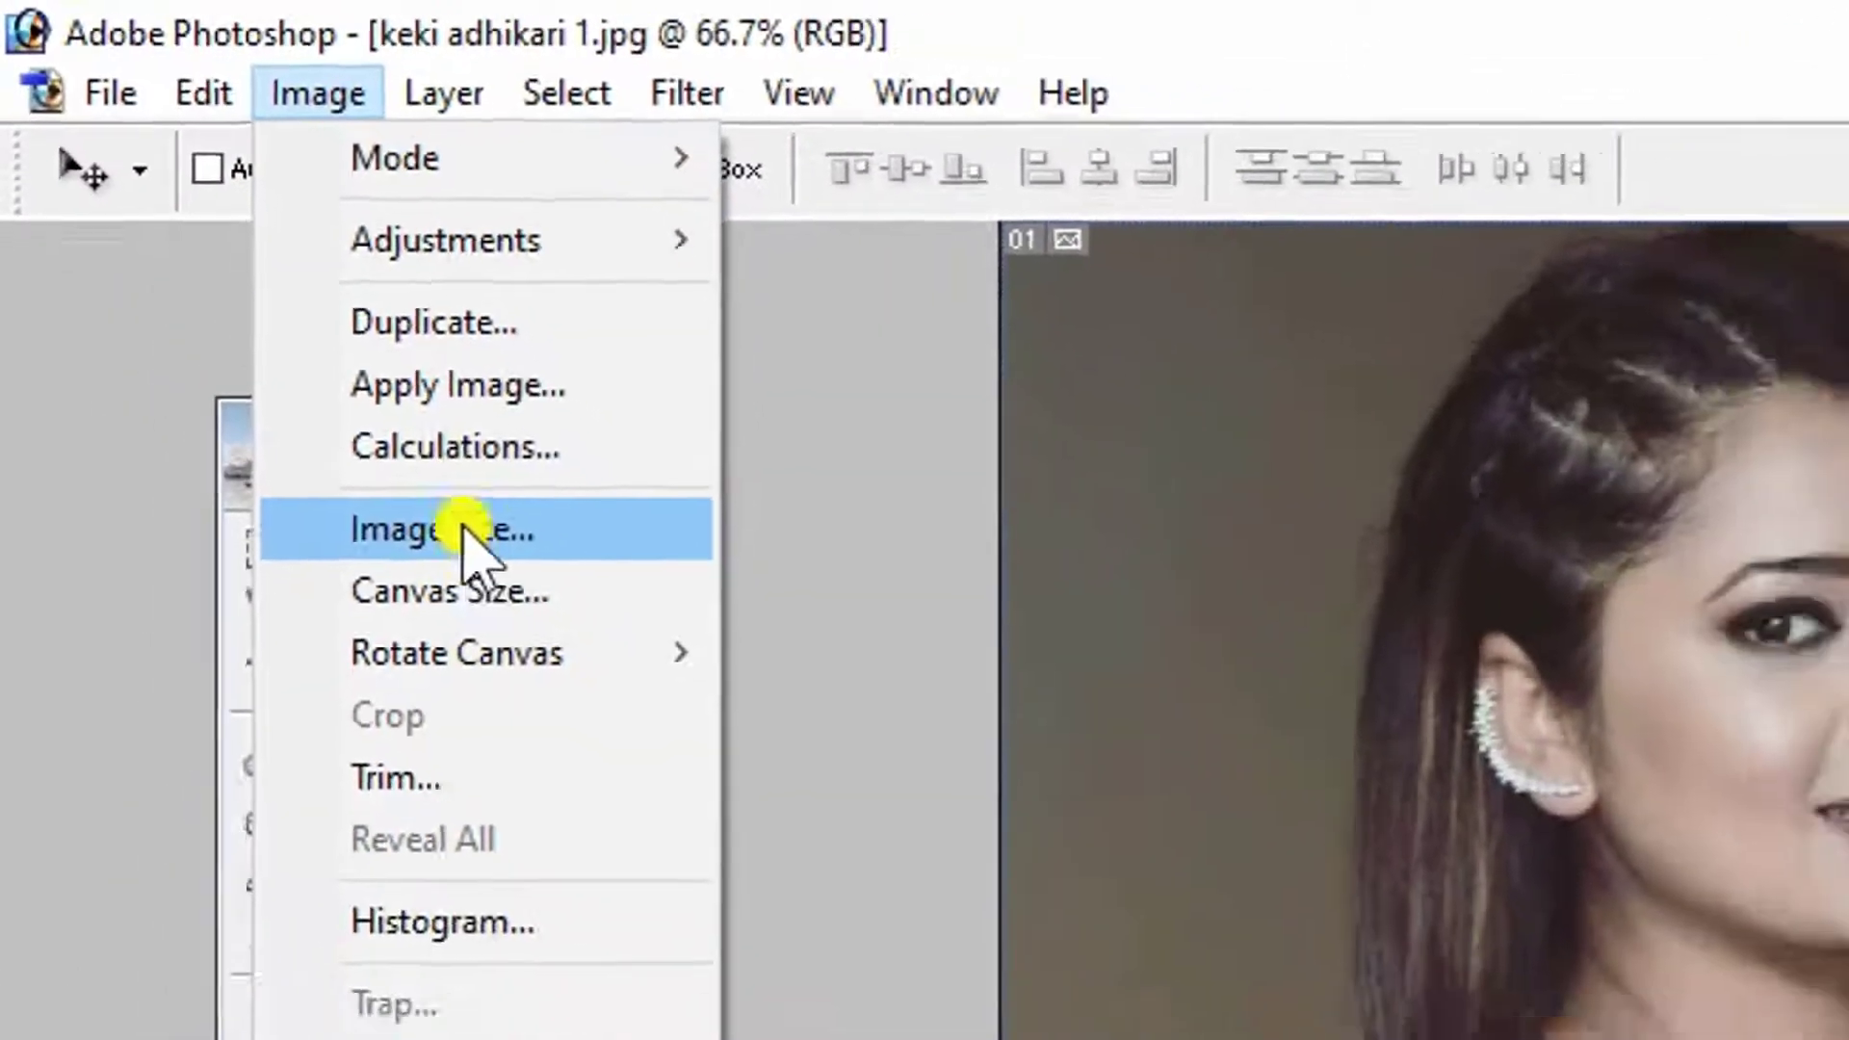
left_click(534, 609)
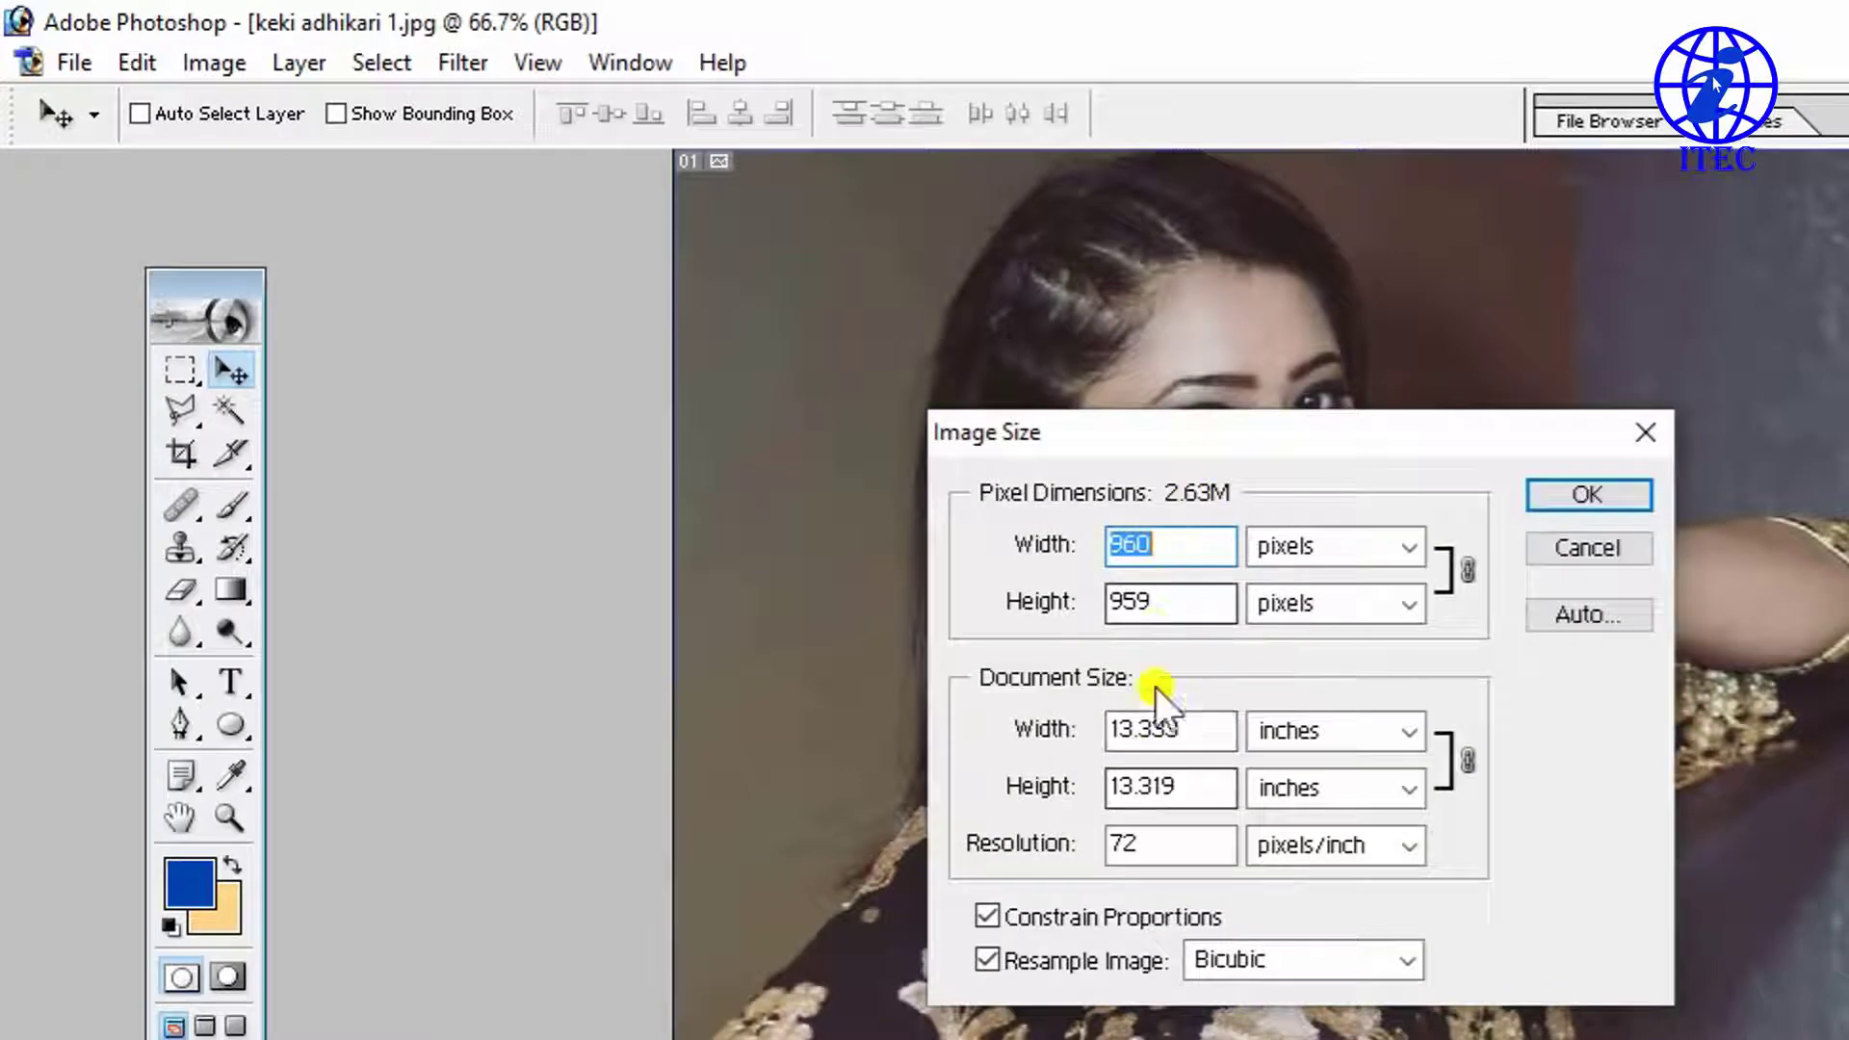
left_click_drag(1175, 847, 1025, 845)
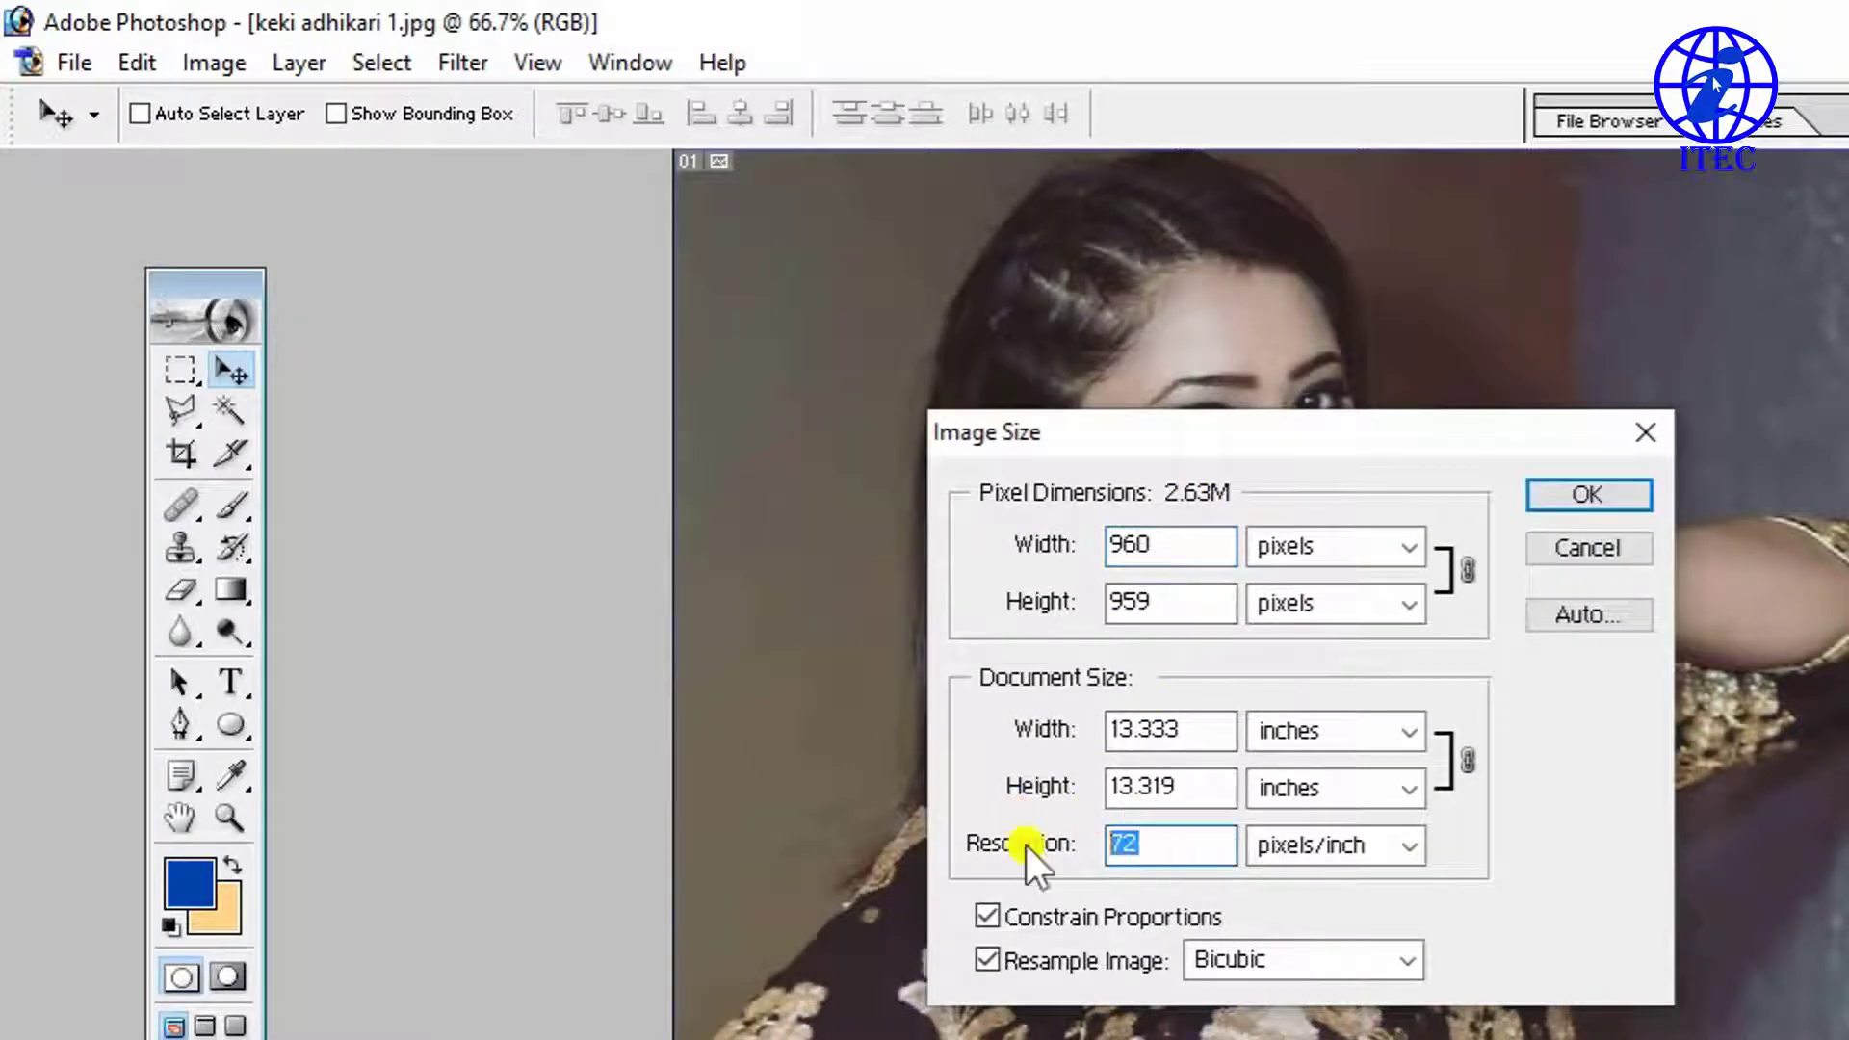
type("30")
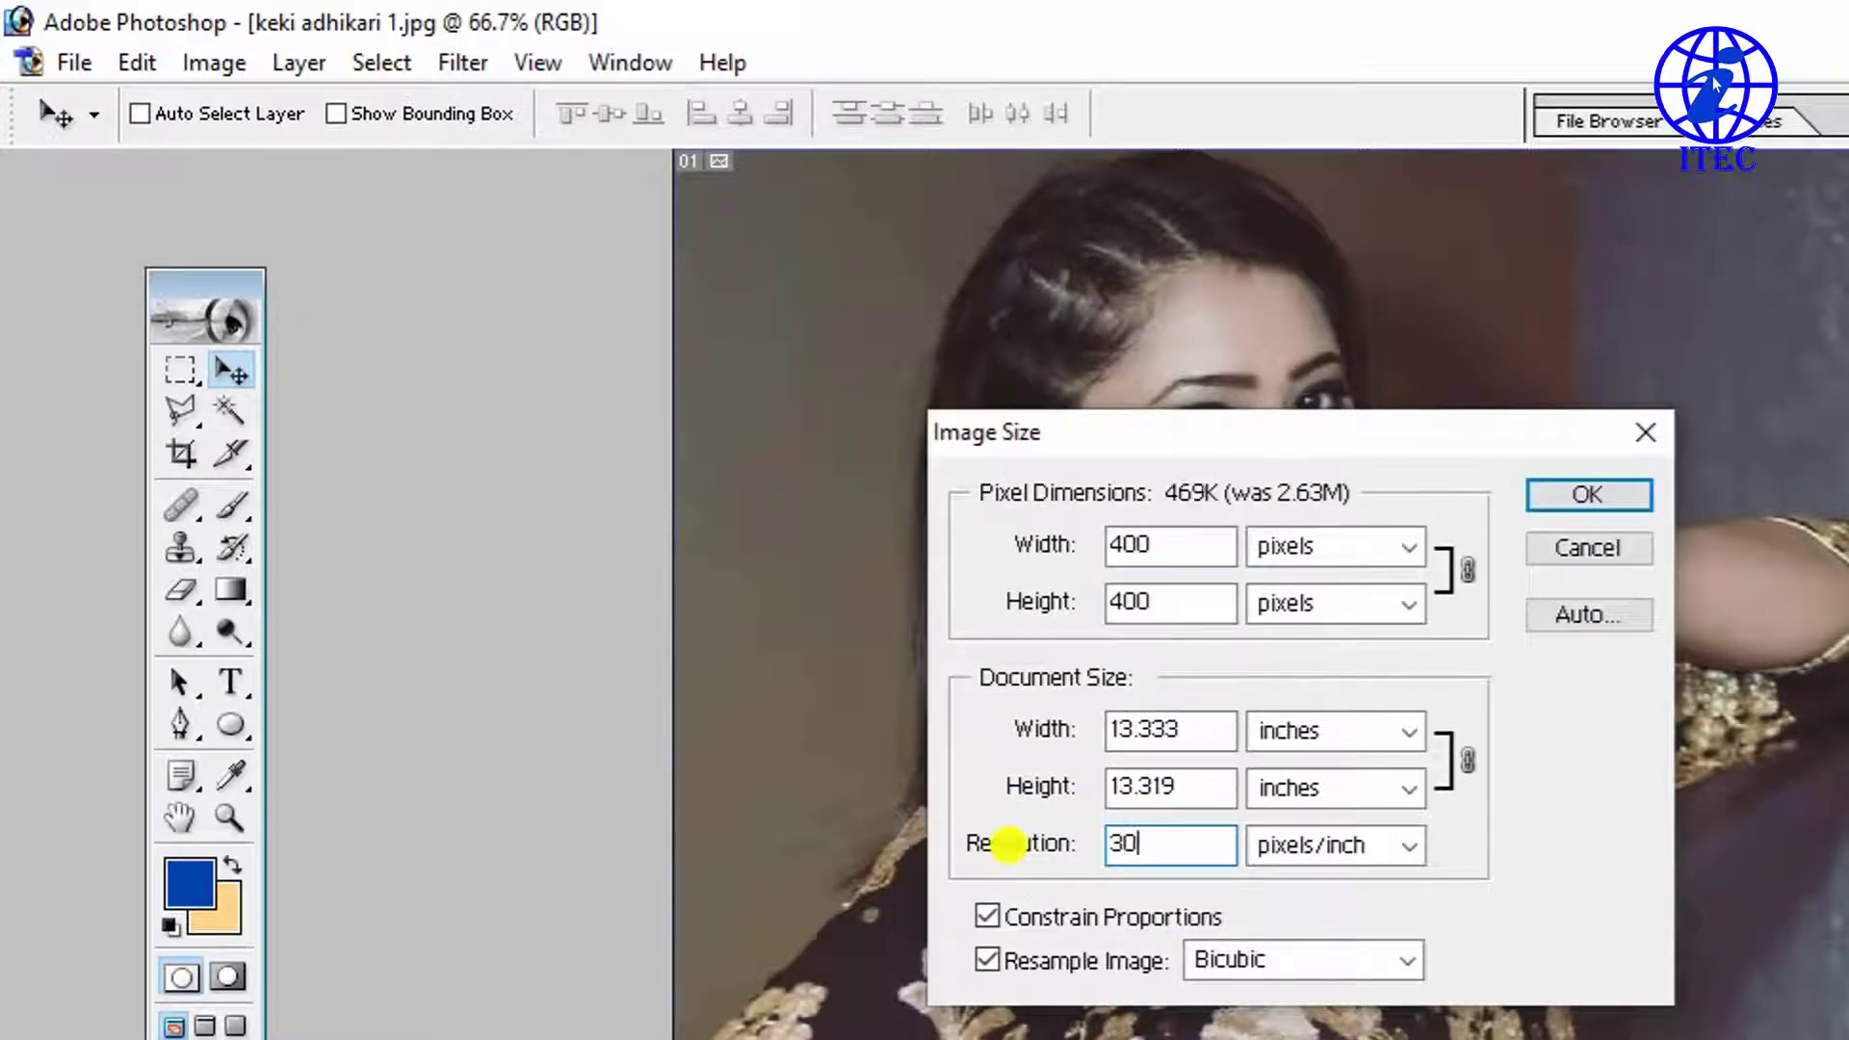
type("0")
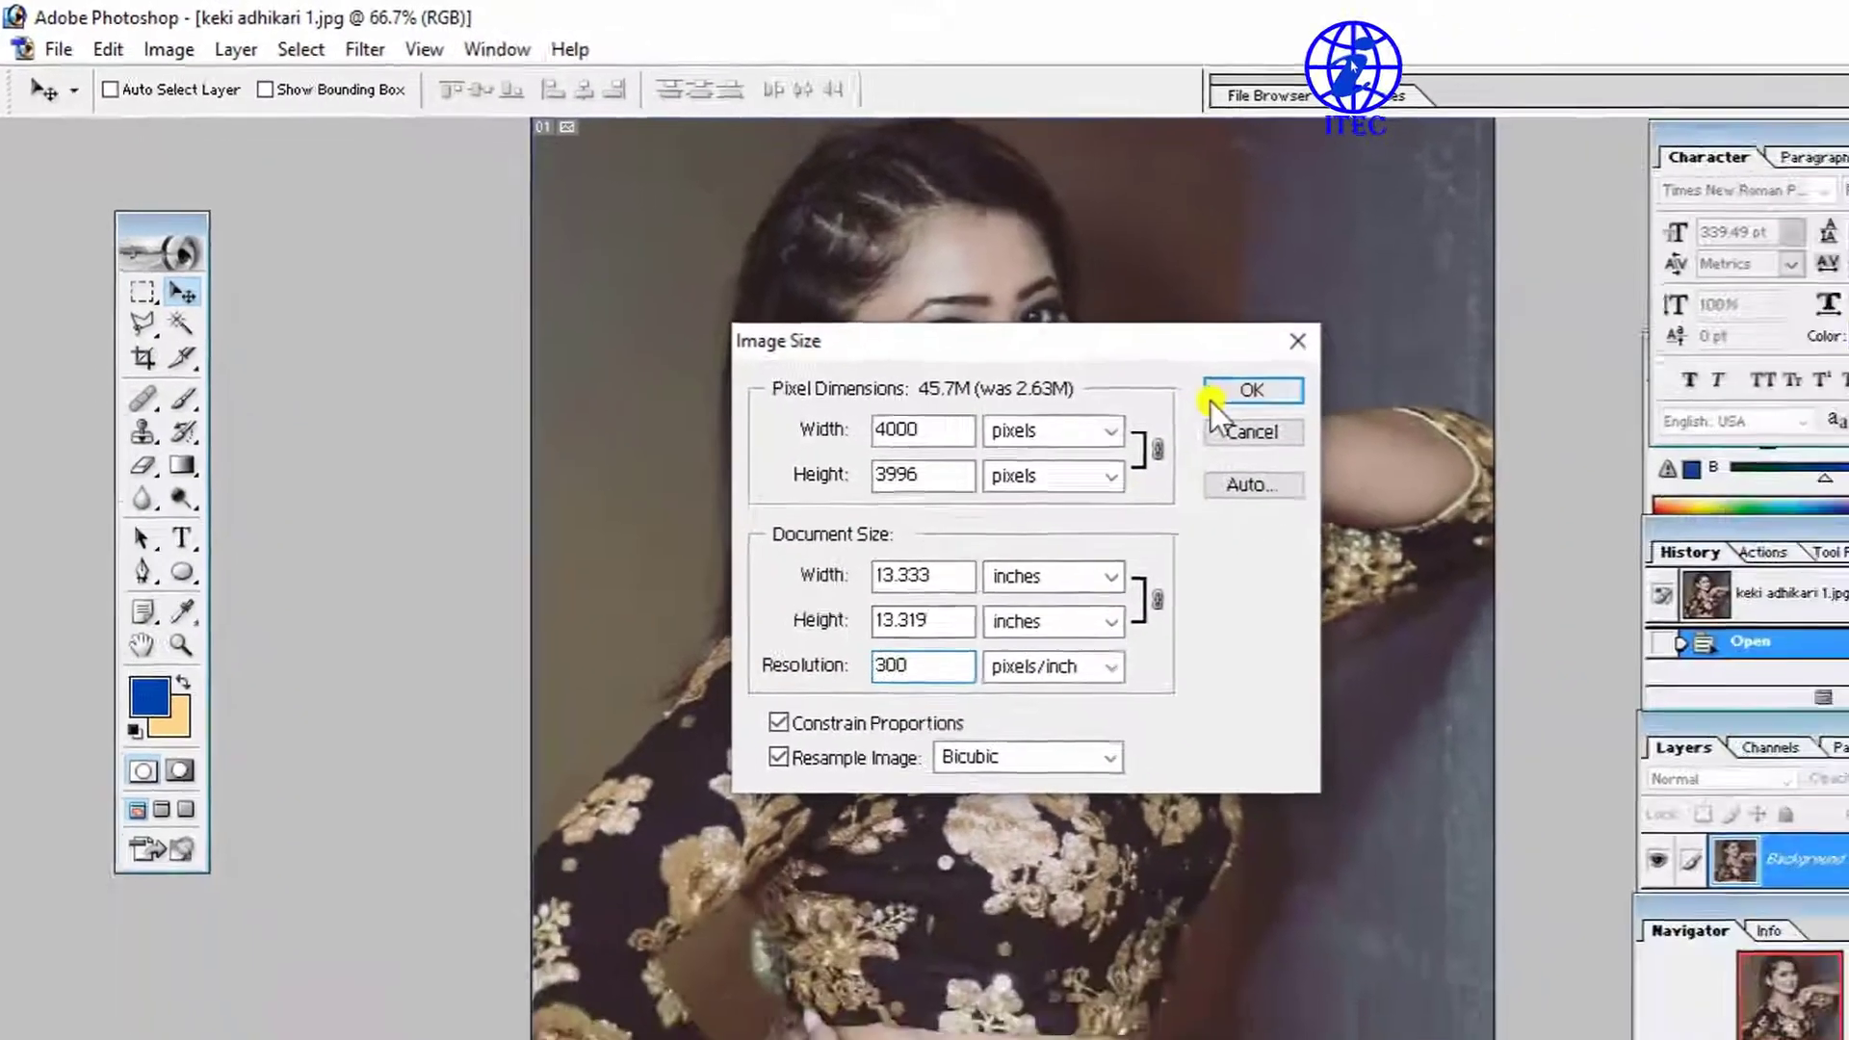
left_click(1212, 395)
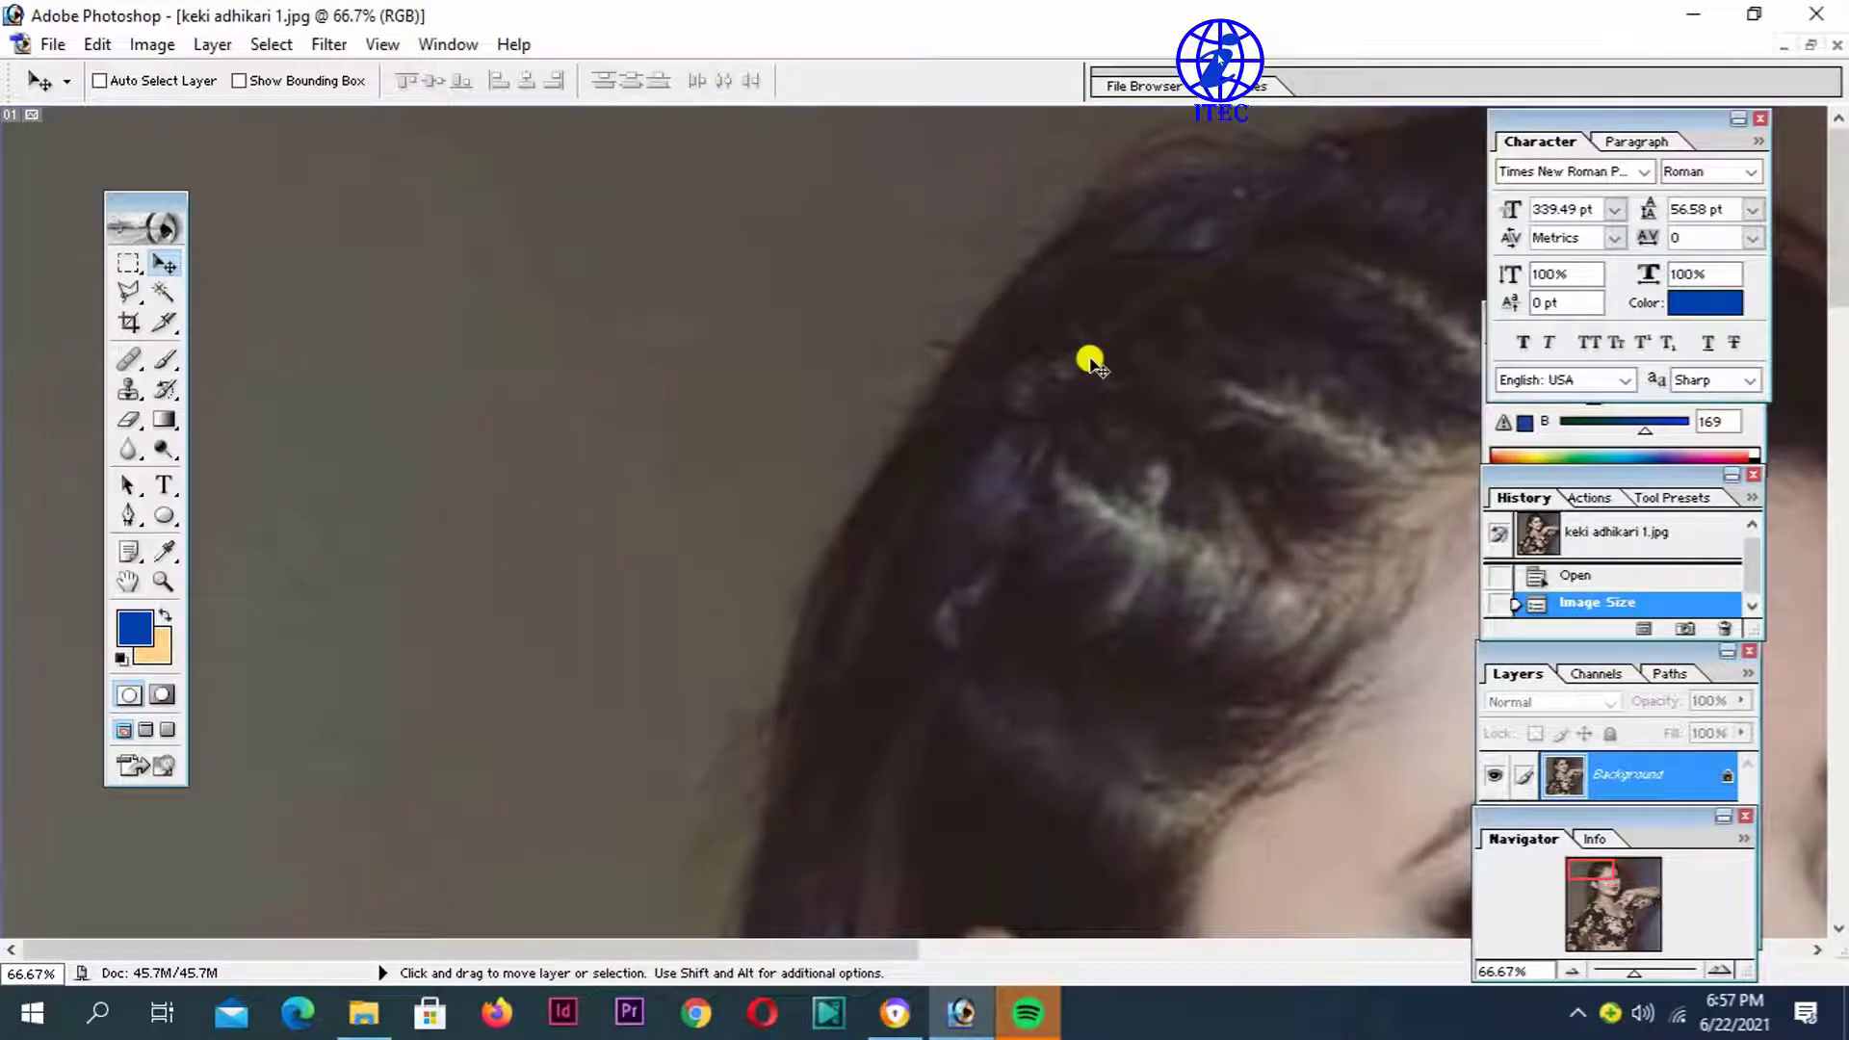
scroll(1091, 363, "down", 2)
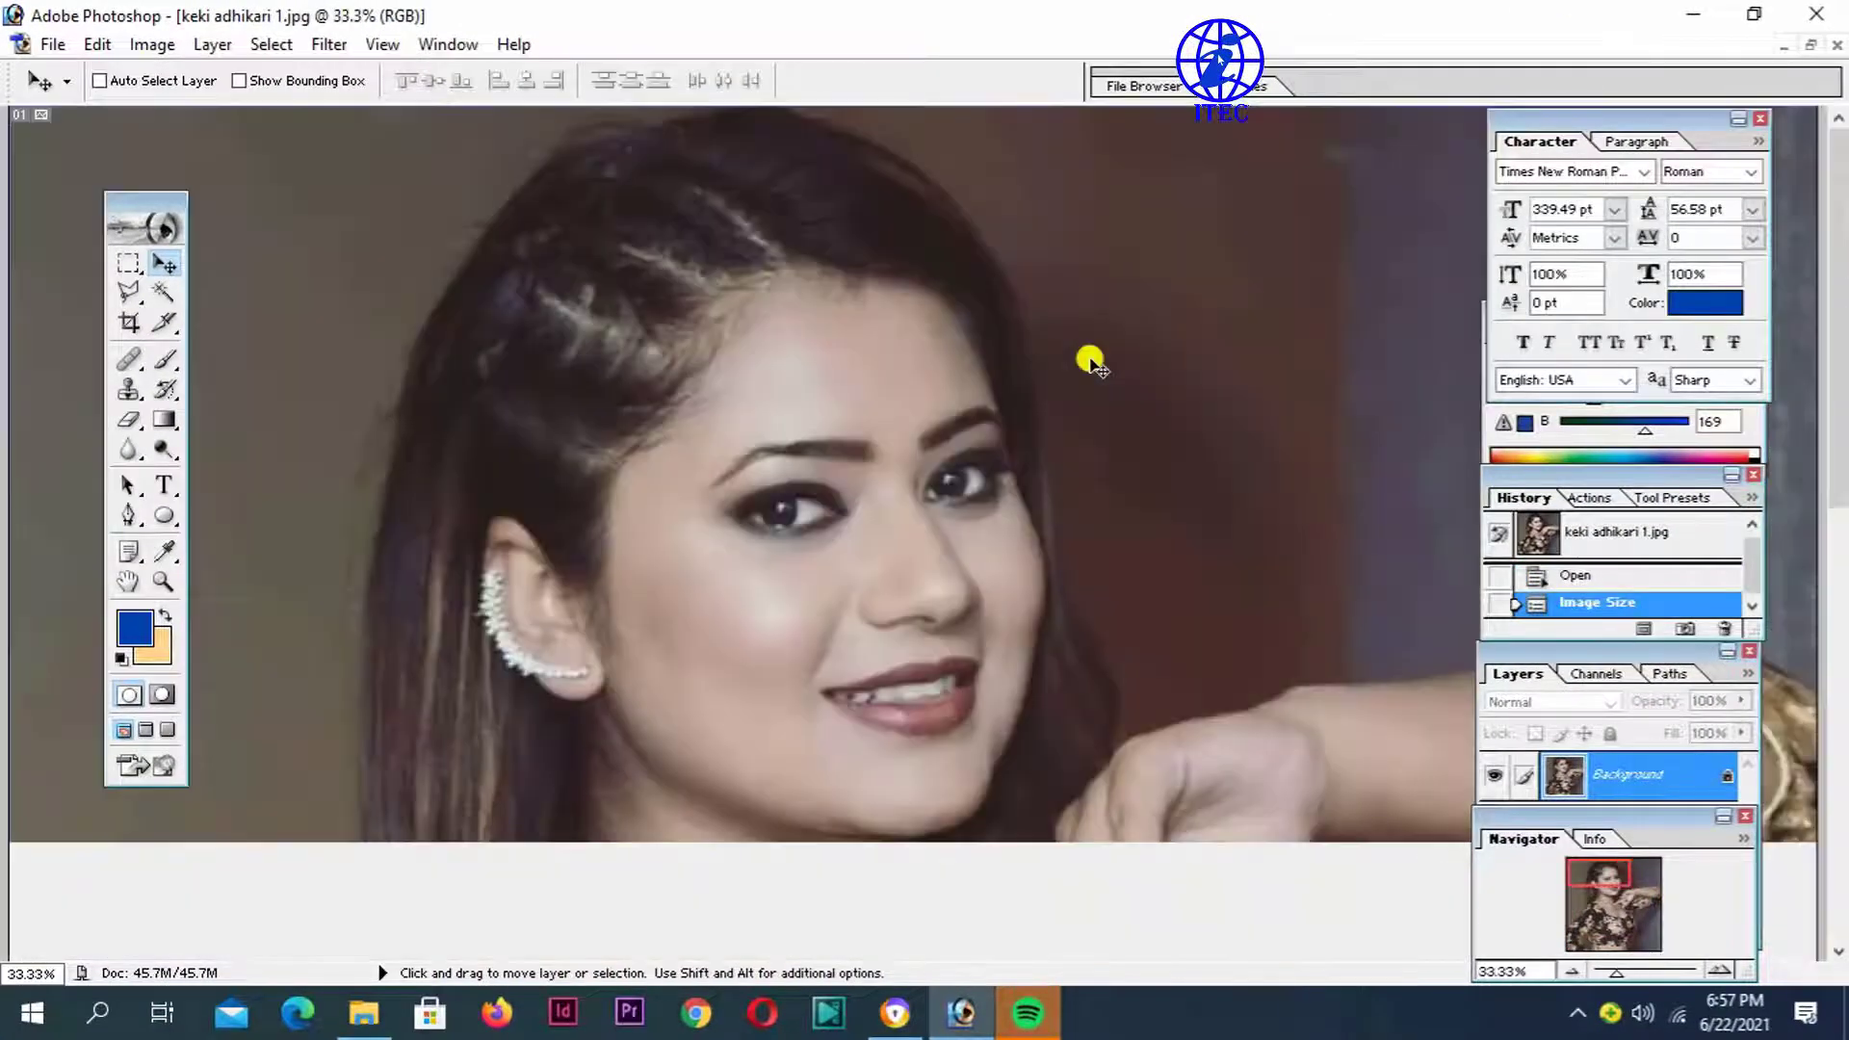
scroll(1091, 363, "down", 2)
scroll(1091, 363, "up", 1)
scroll(1091, 363, "up", 2)
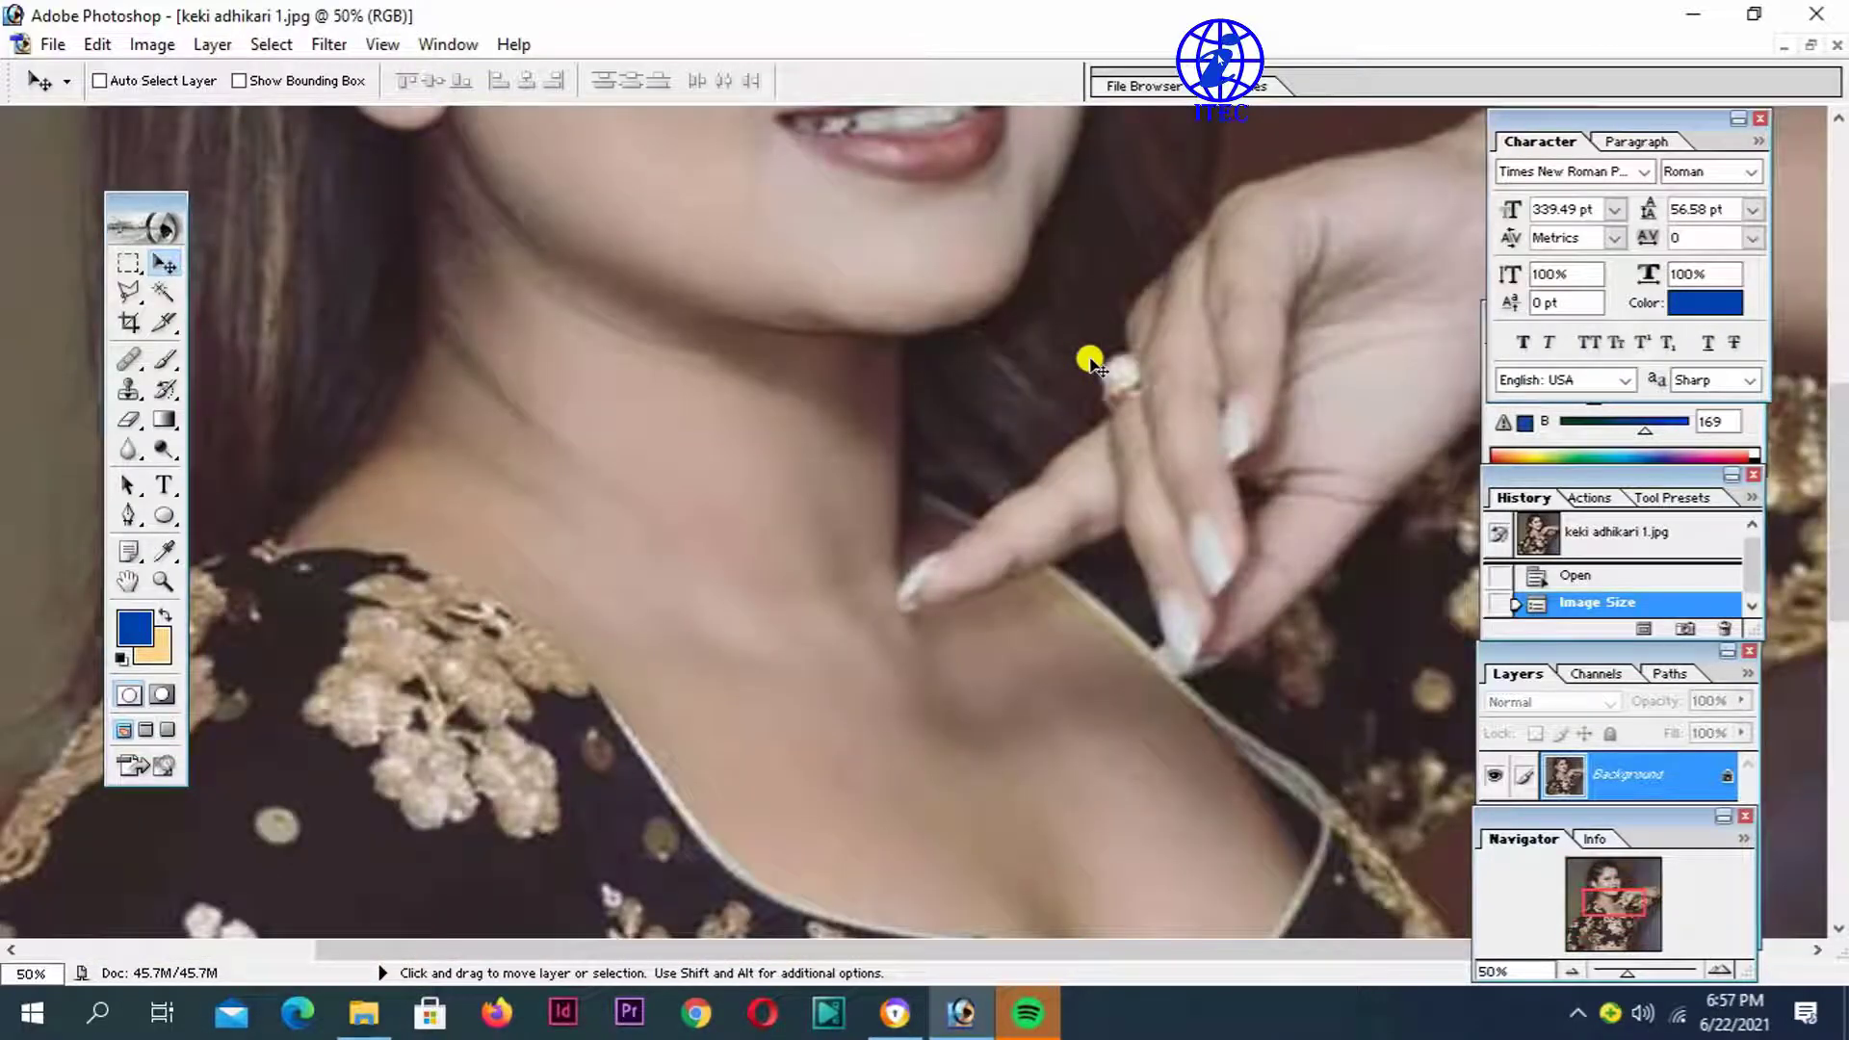
scroll(903, 293, "down", 2)
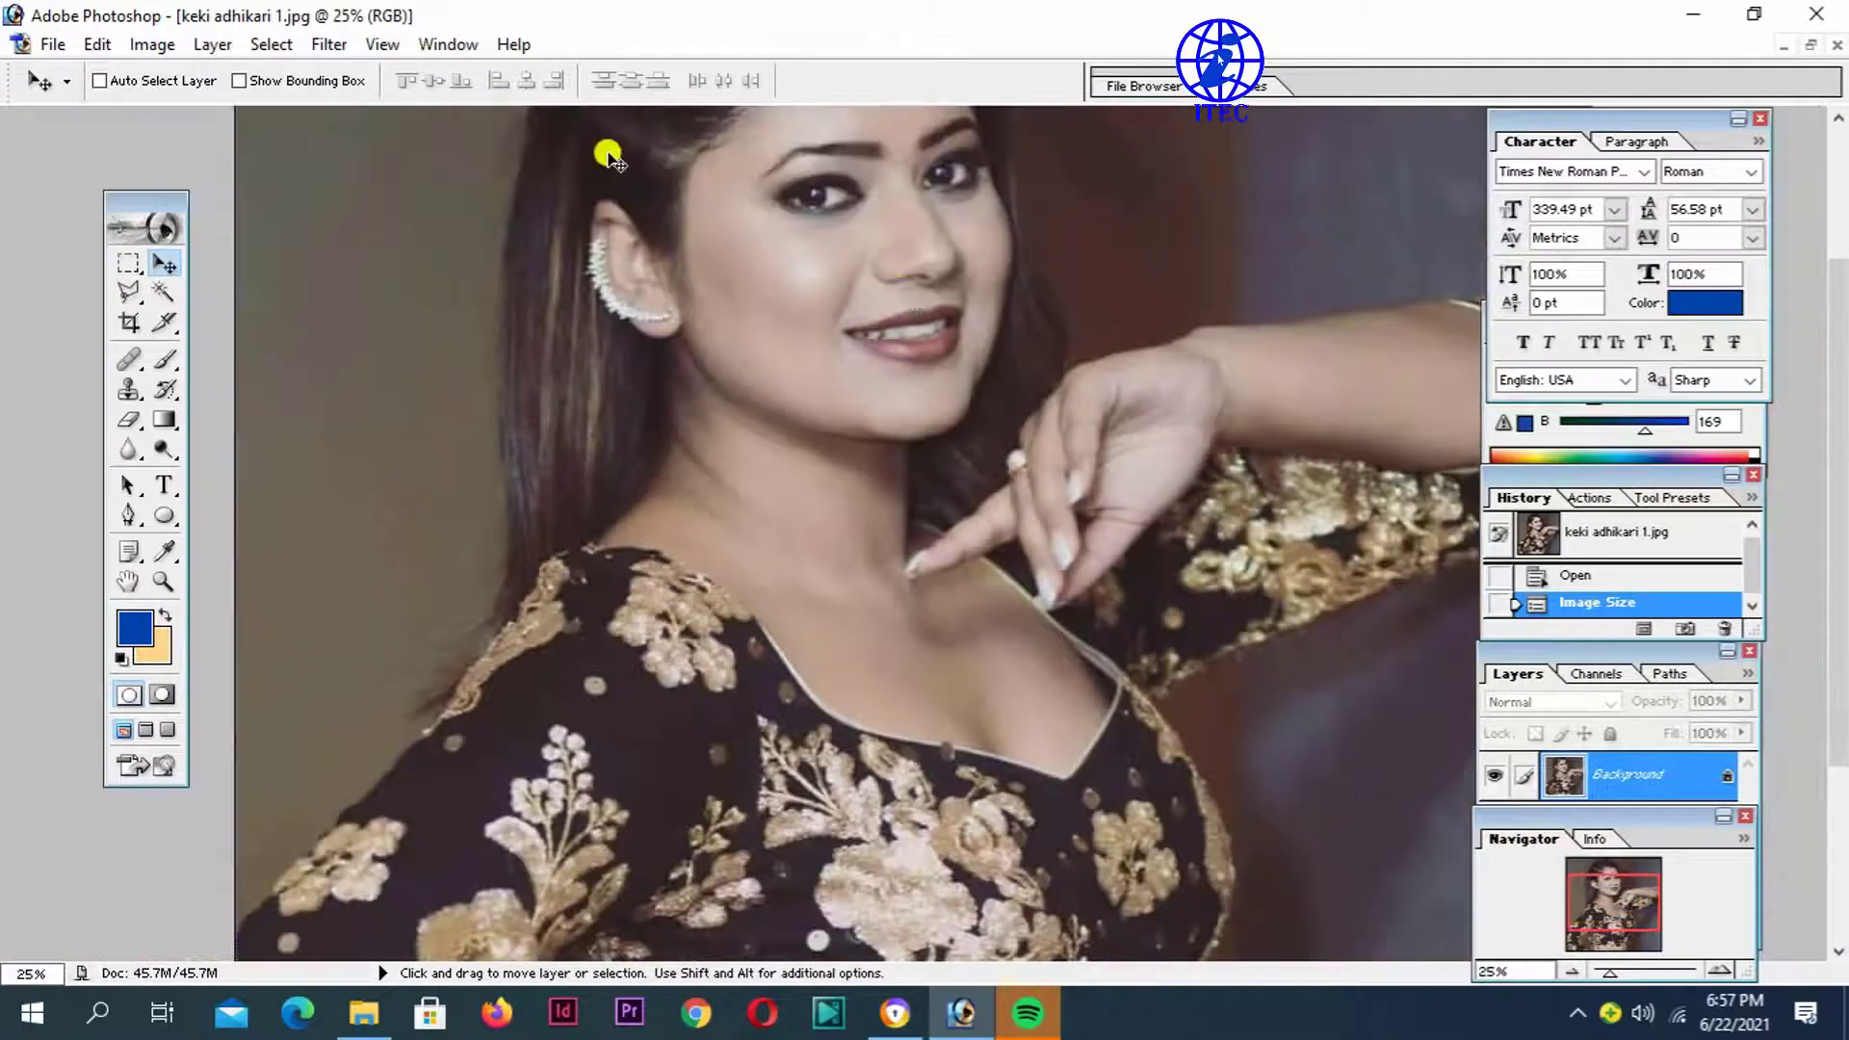
scroll(617, 265, "up", 3)
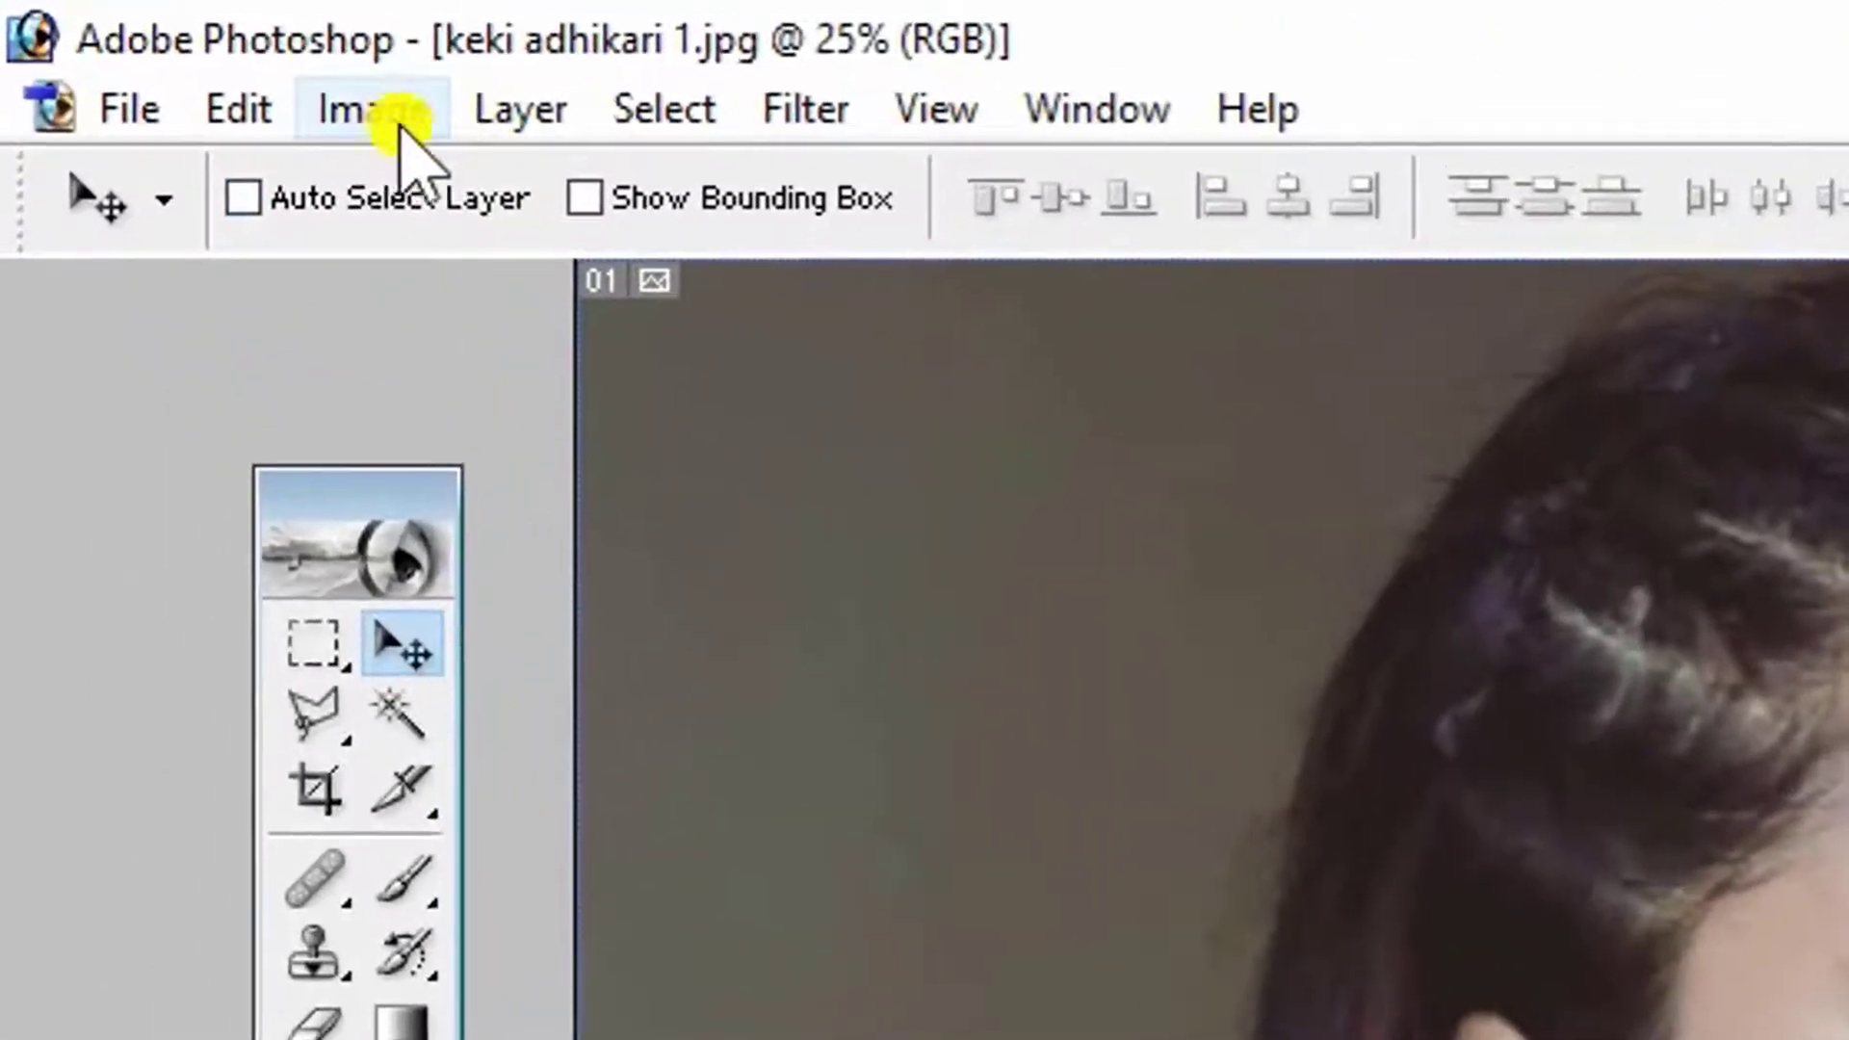
Step: Convert the portrait to Grayscale mode, discarding its colour information
left_click(375, 108)
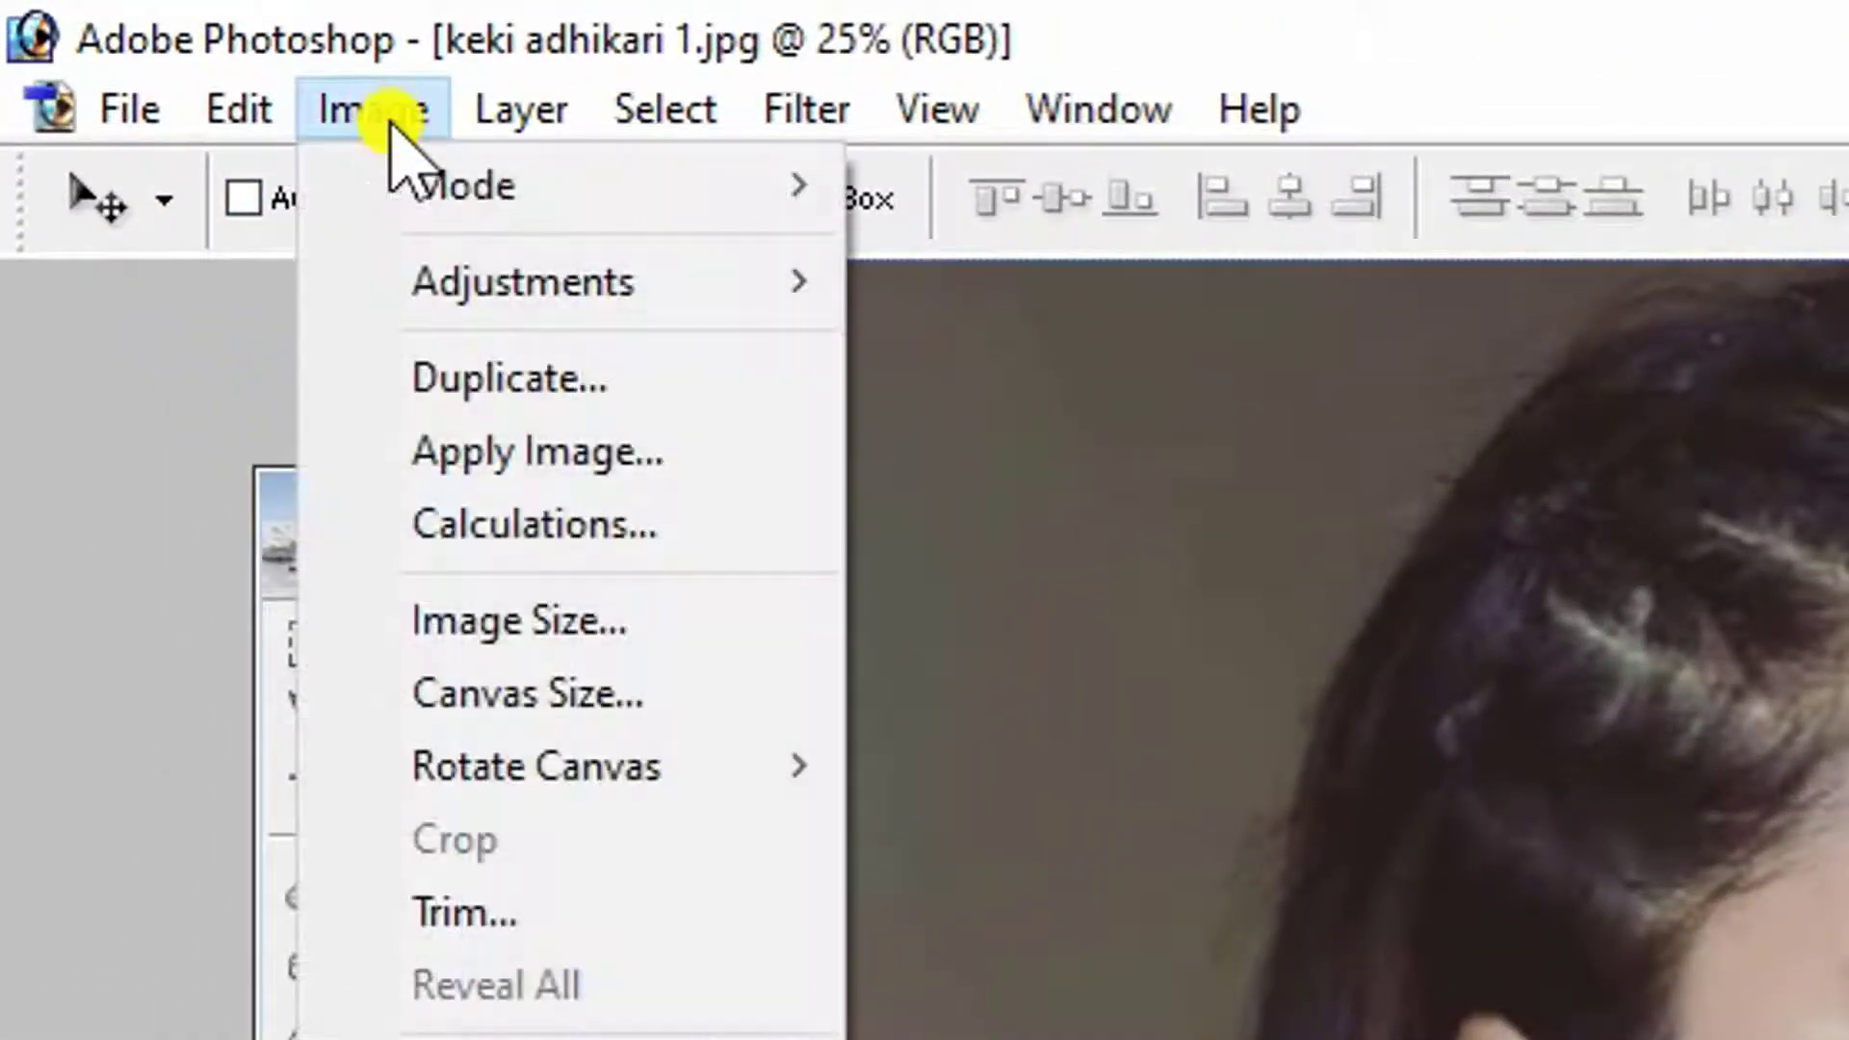
left_click(438, 109)
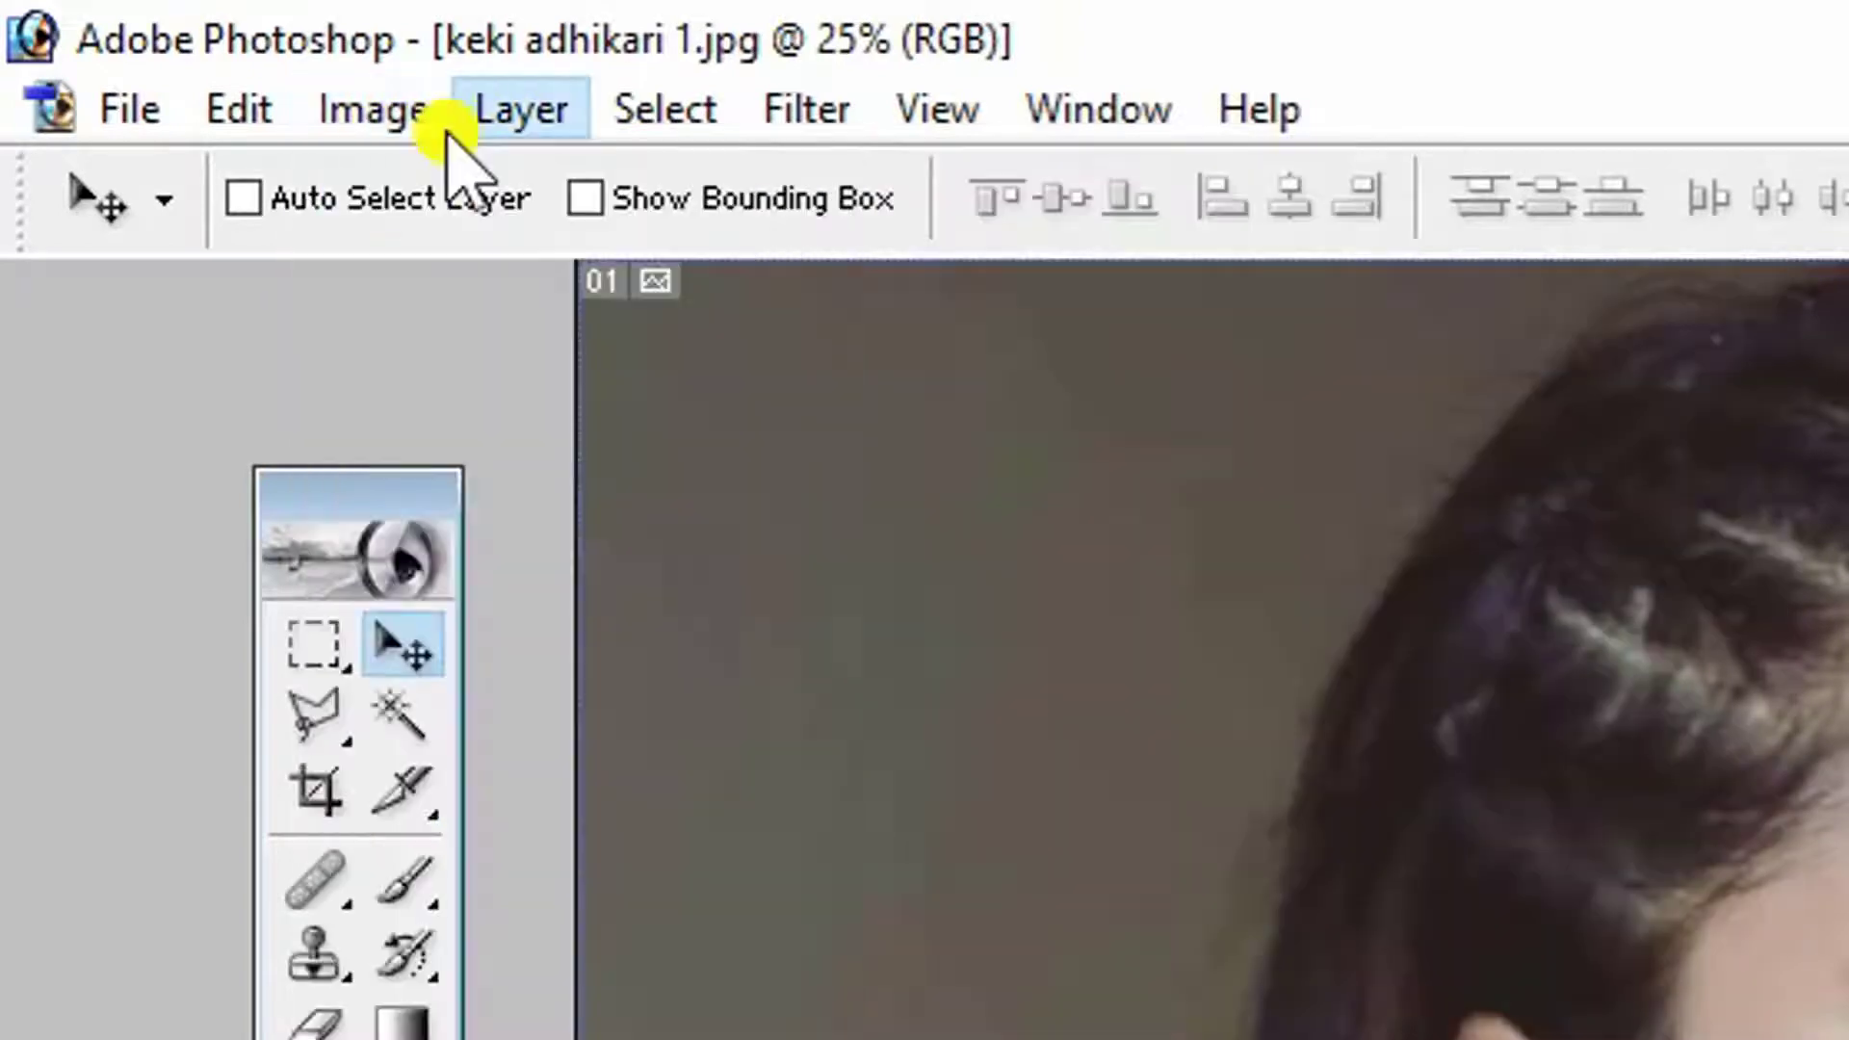
mouse_move(462, 185)
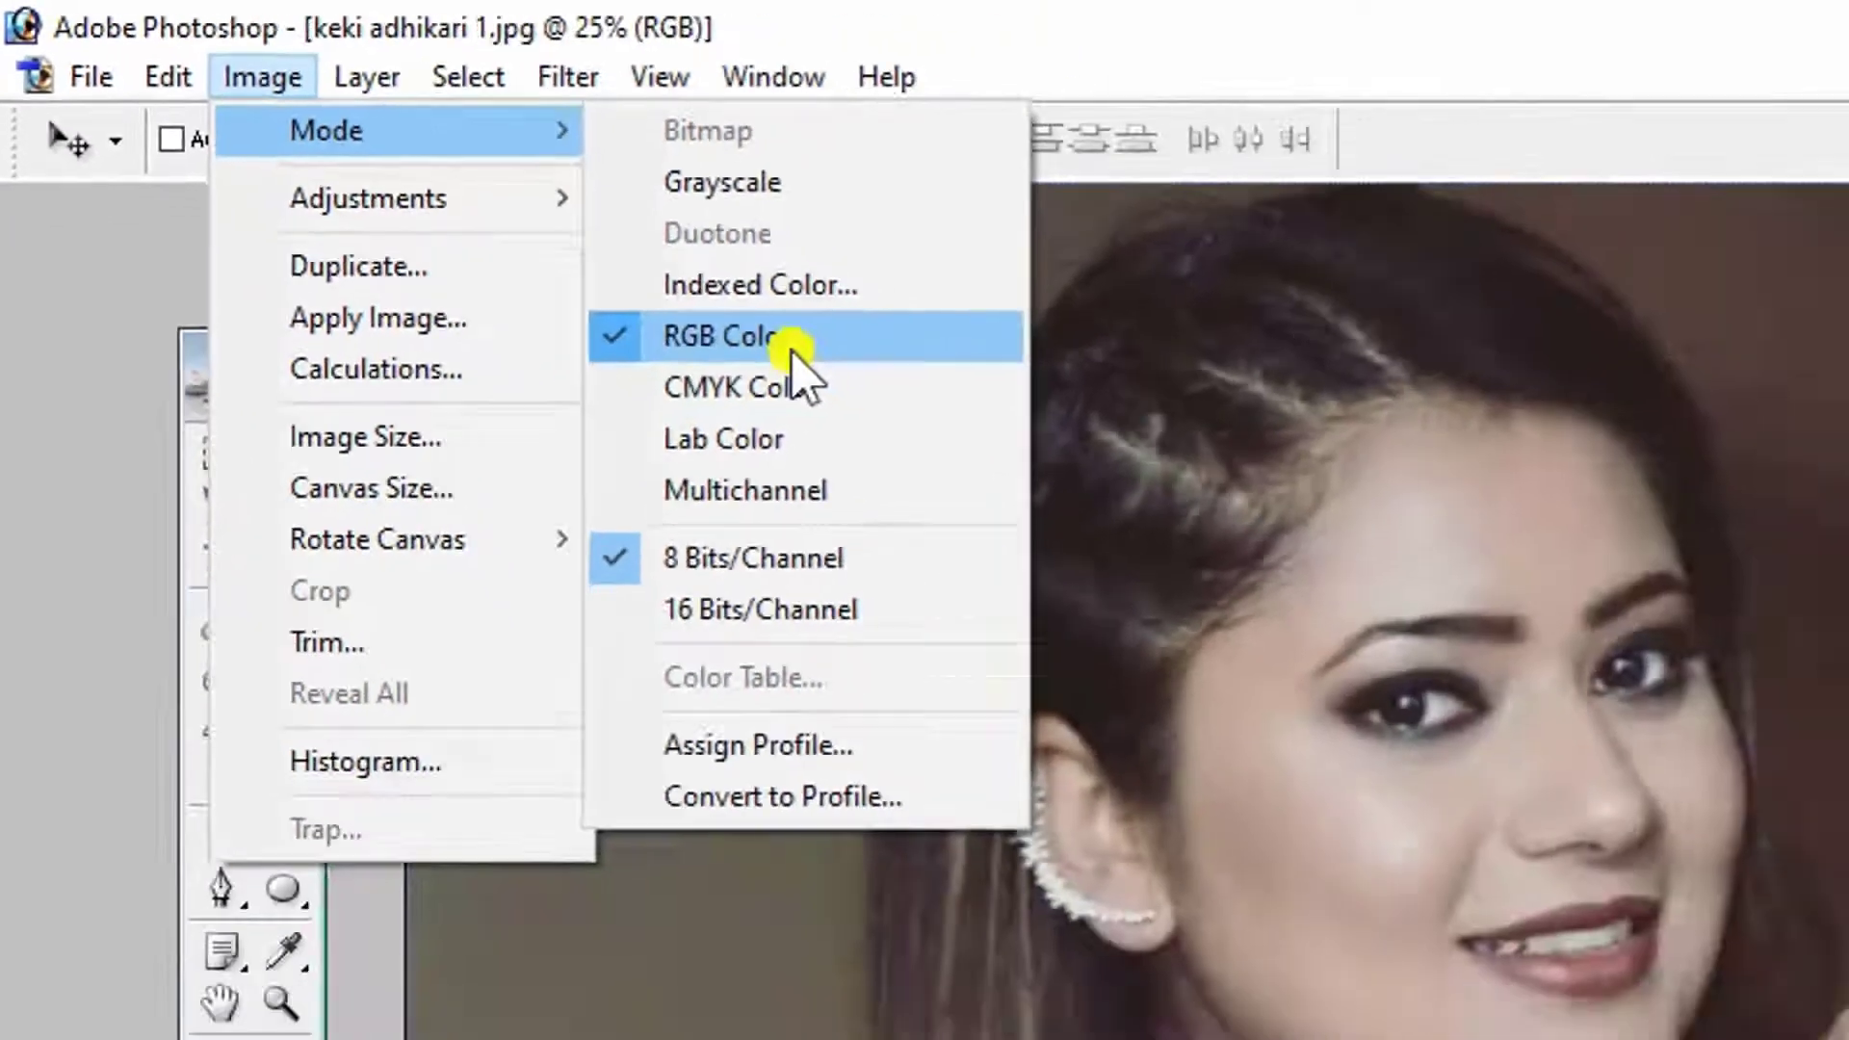
left_click(792, 352)
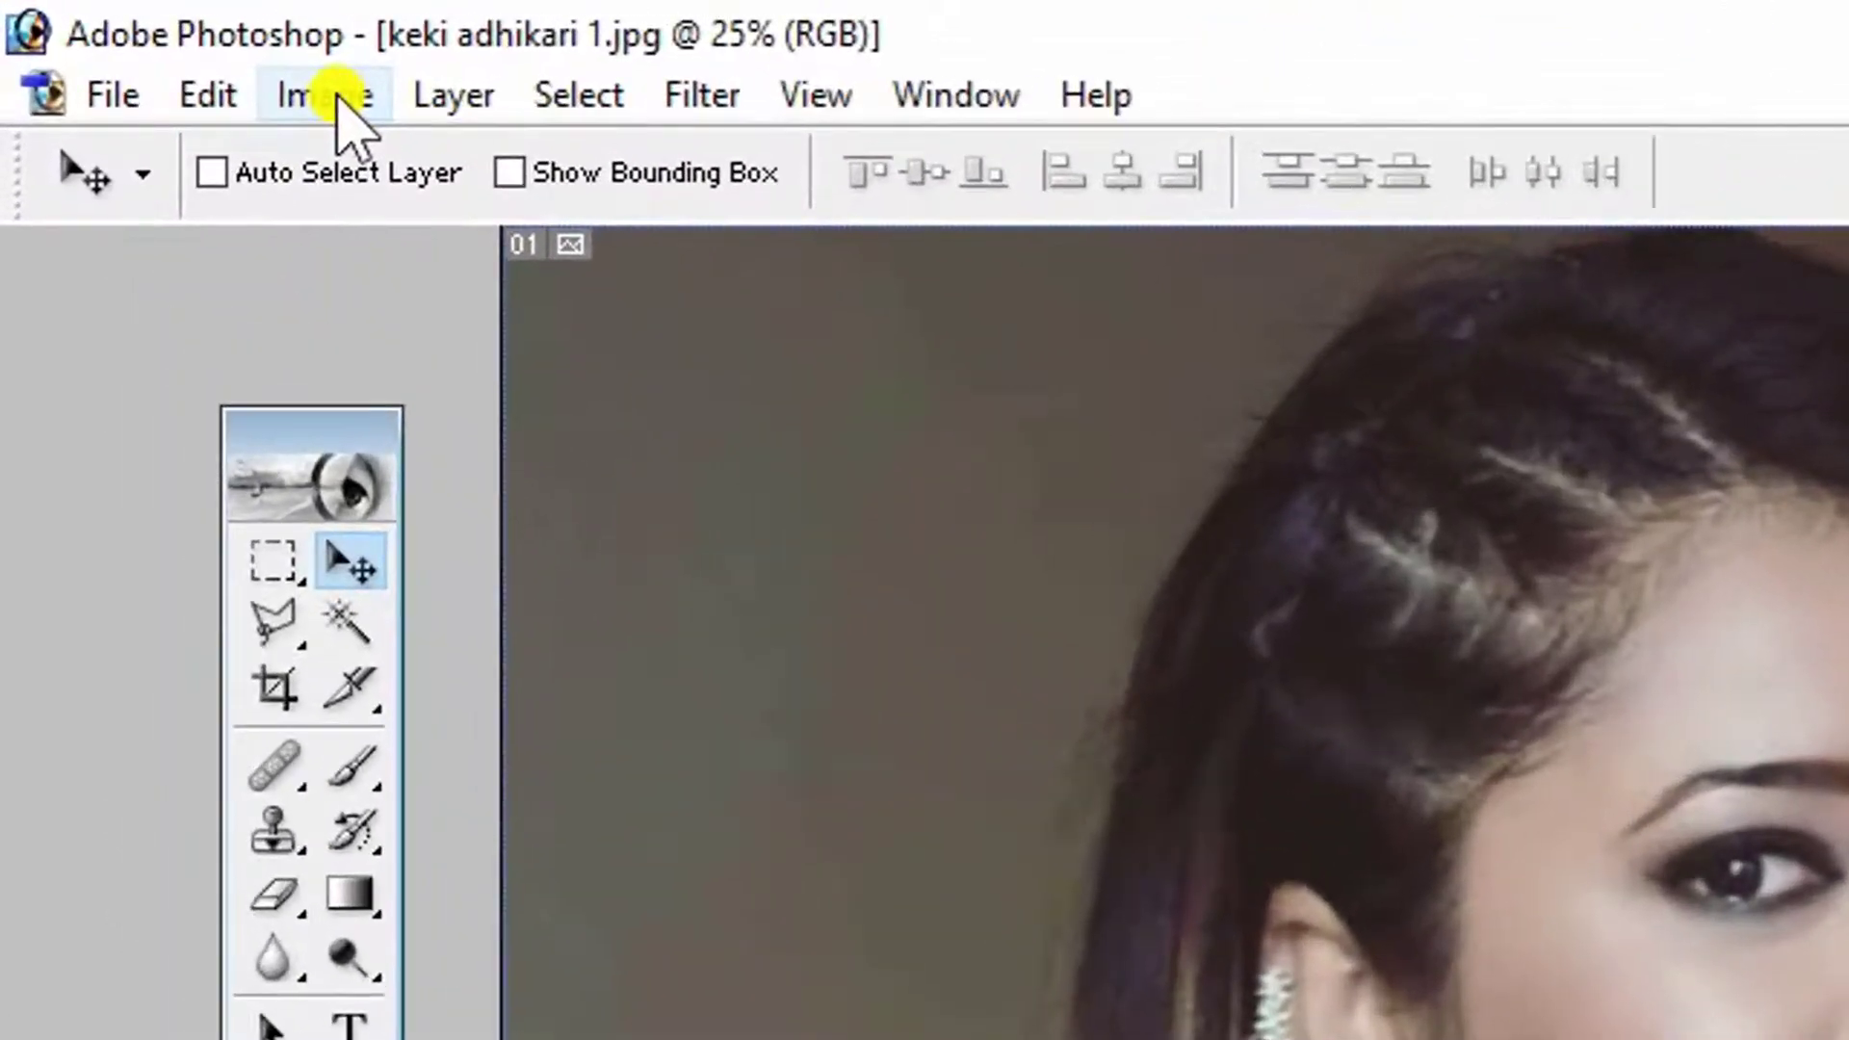
left_click(337, 101)
mouse_move(396, 159)
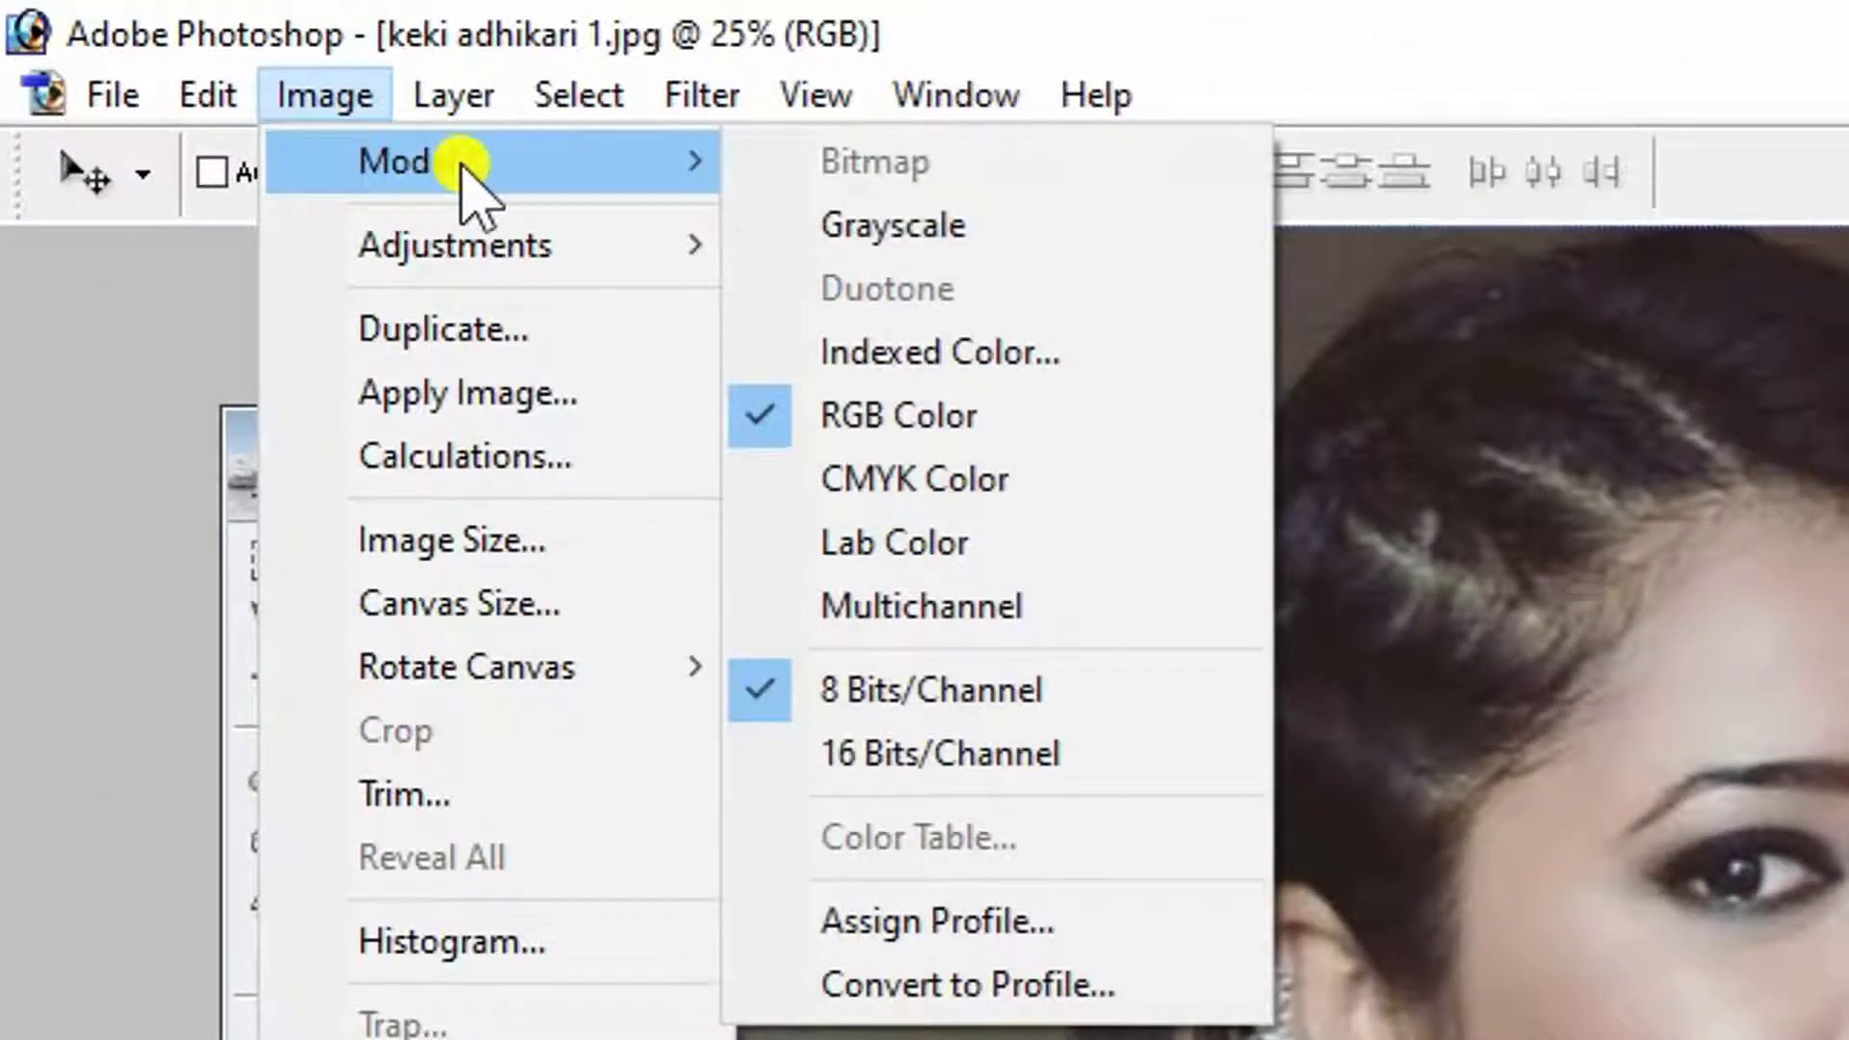
left_click(901, 231)
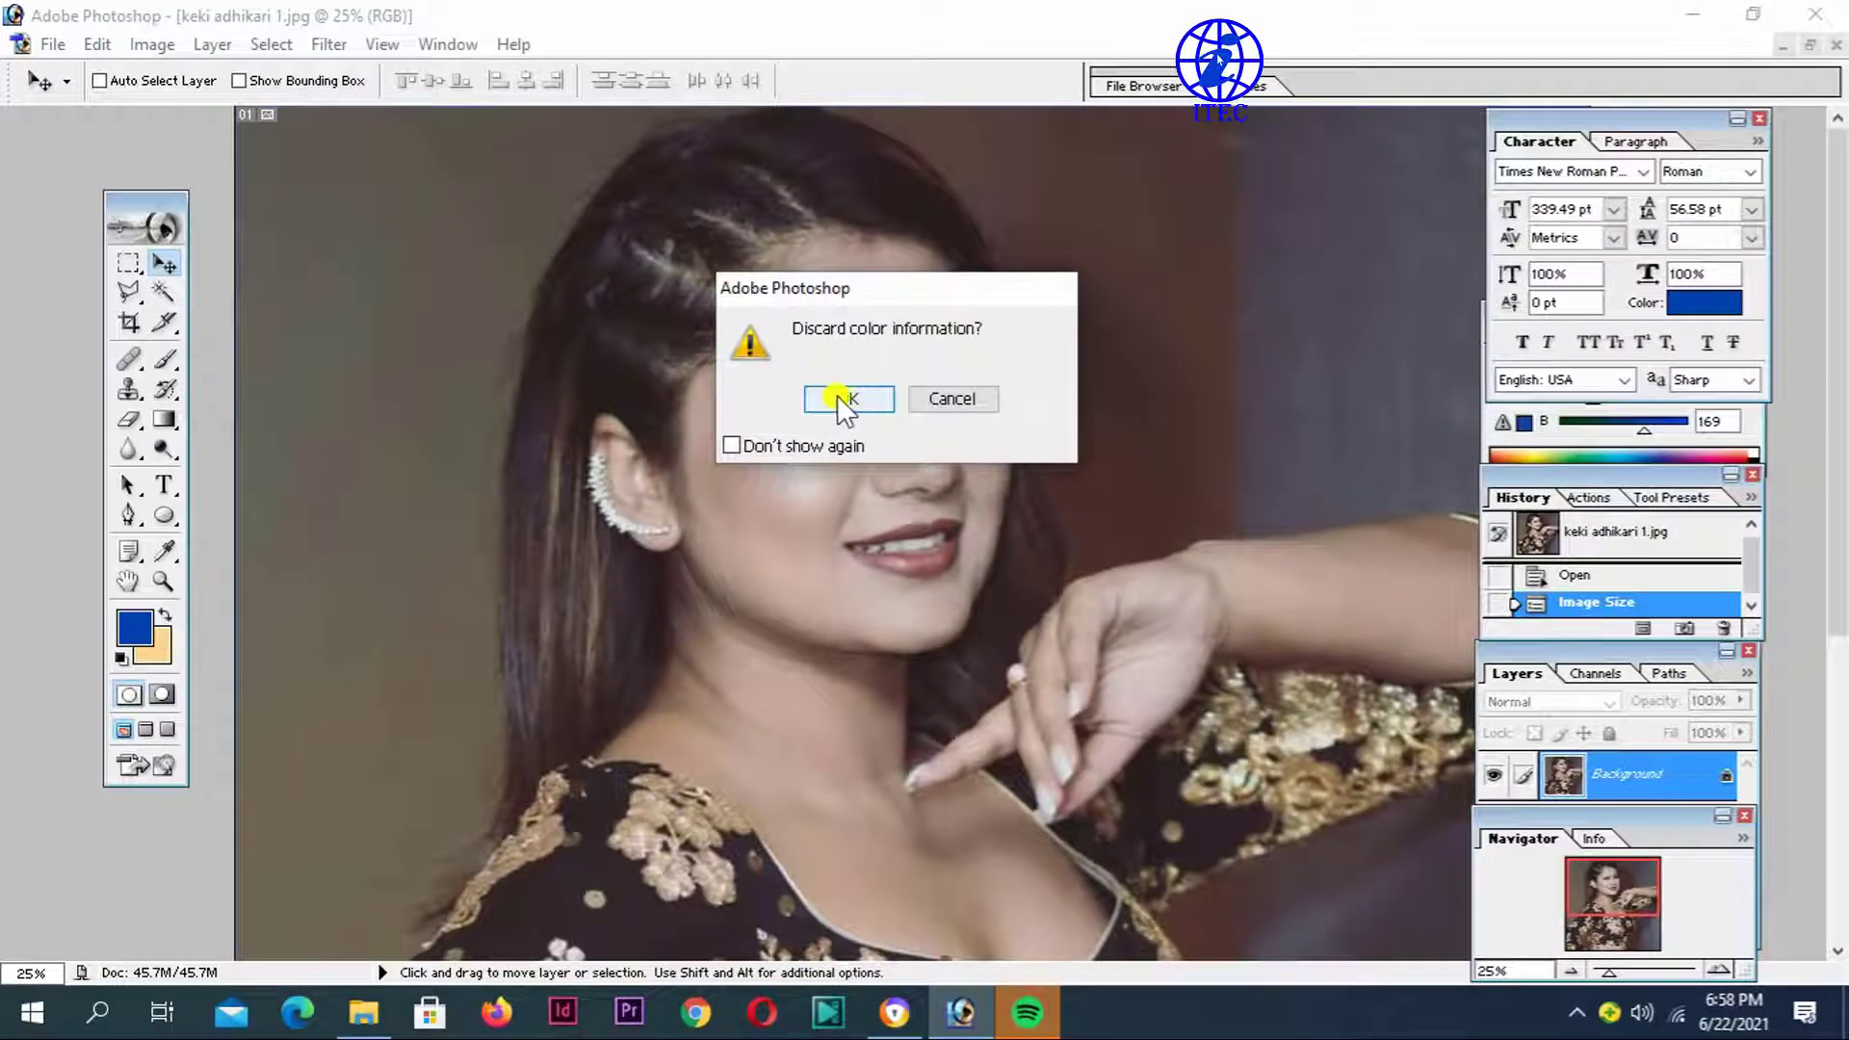
left_click(842, 398)
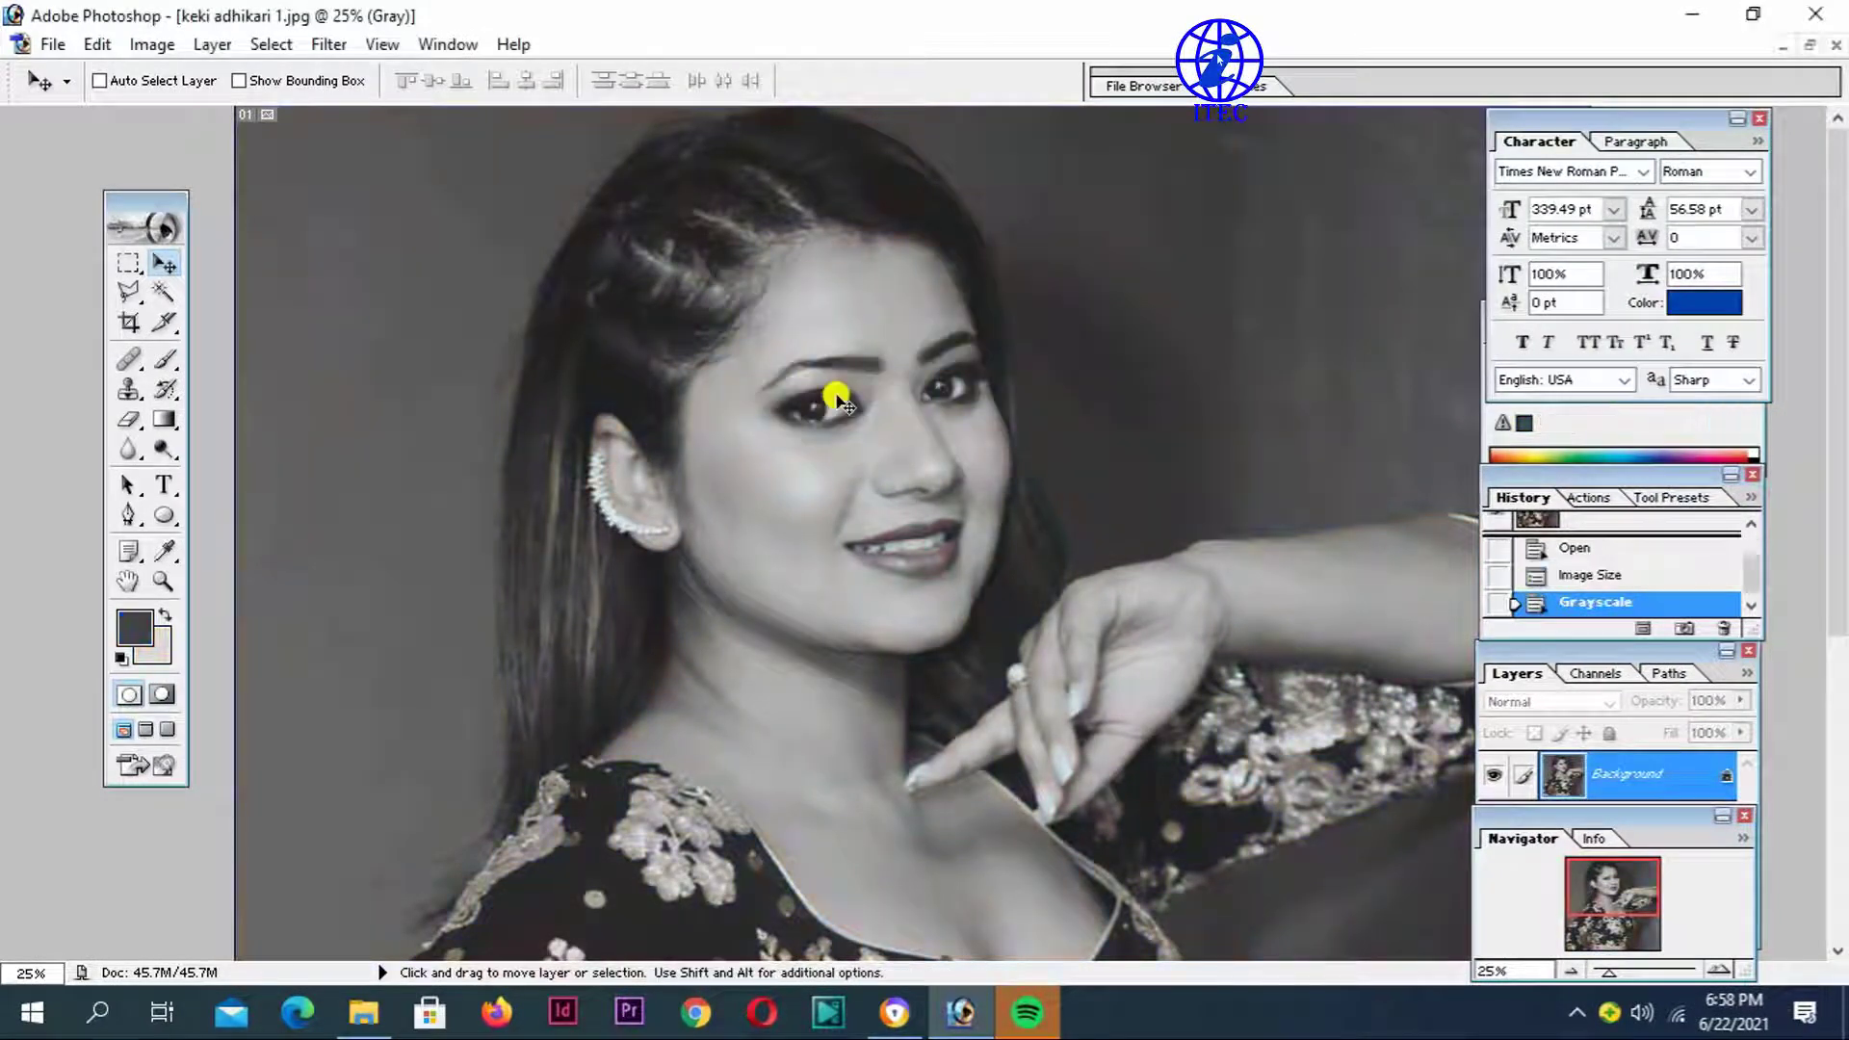
key("ctrl+minus")
key("ctrl+minus")
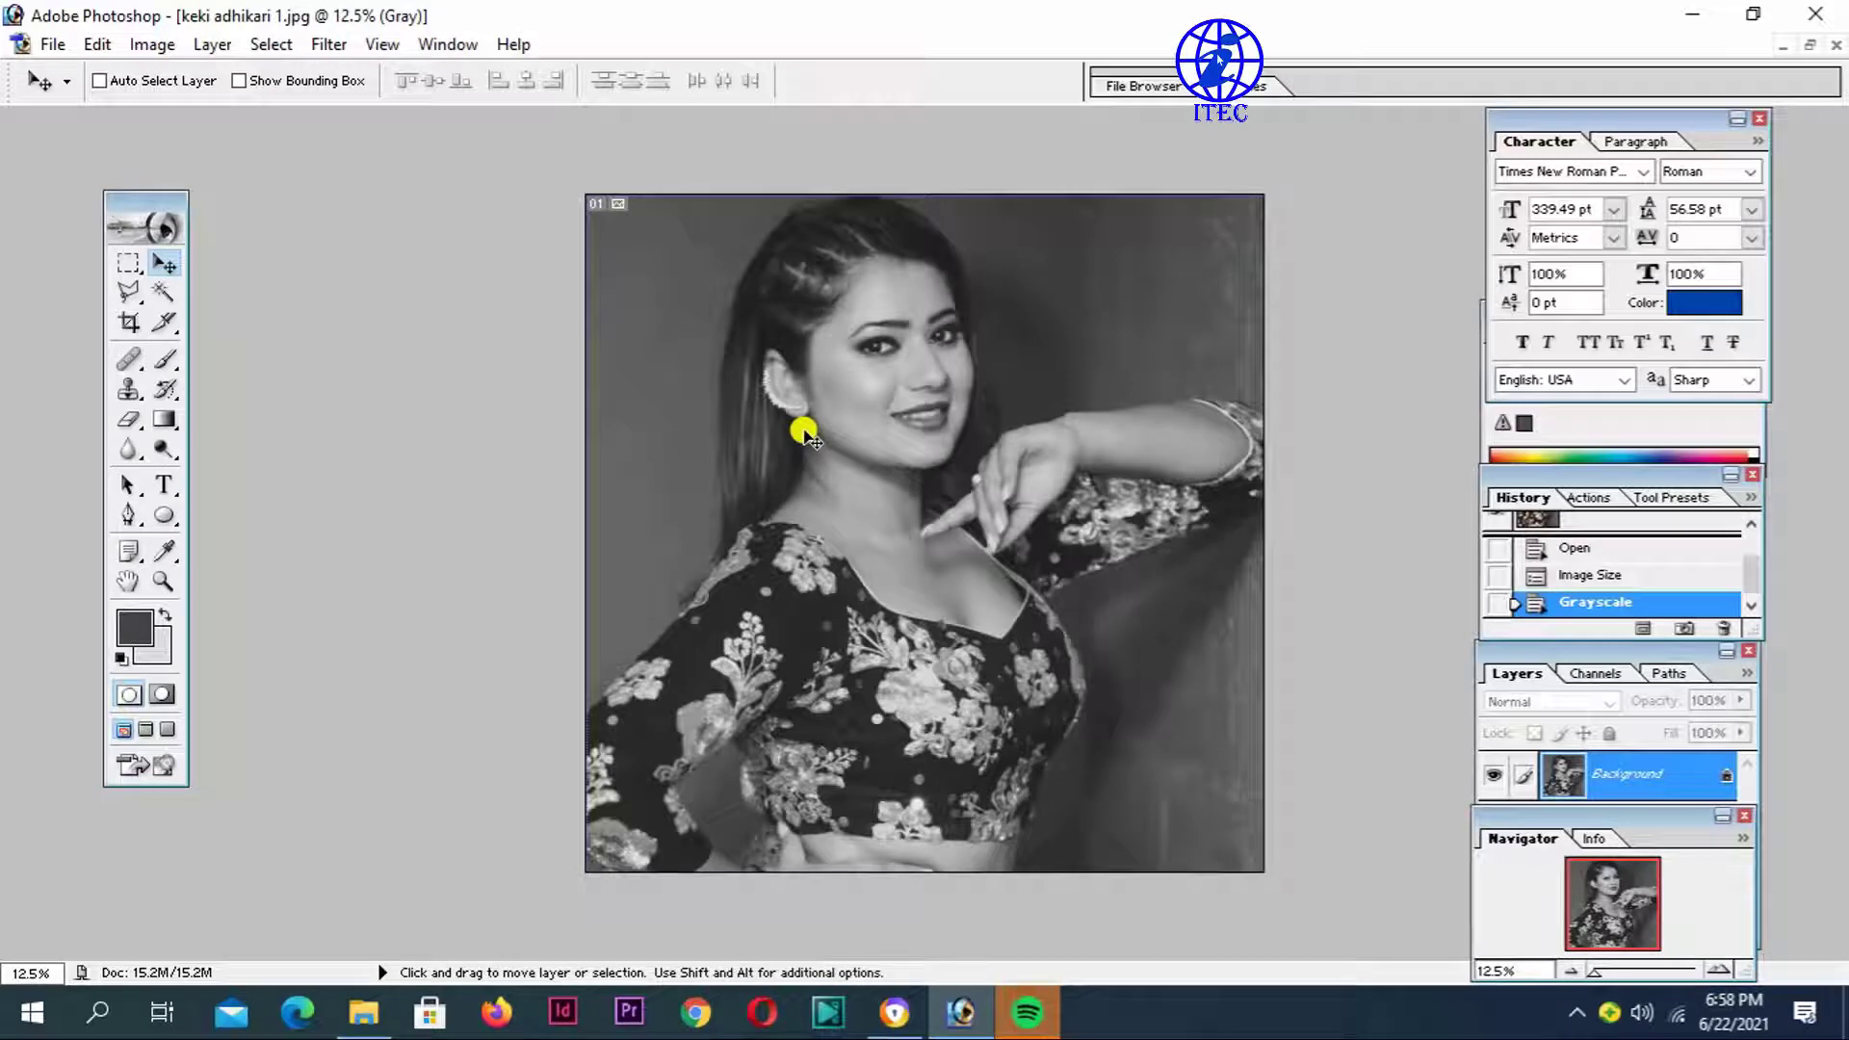
key("ctrl+minus")
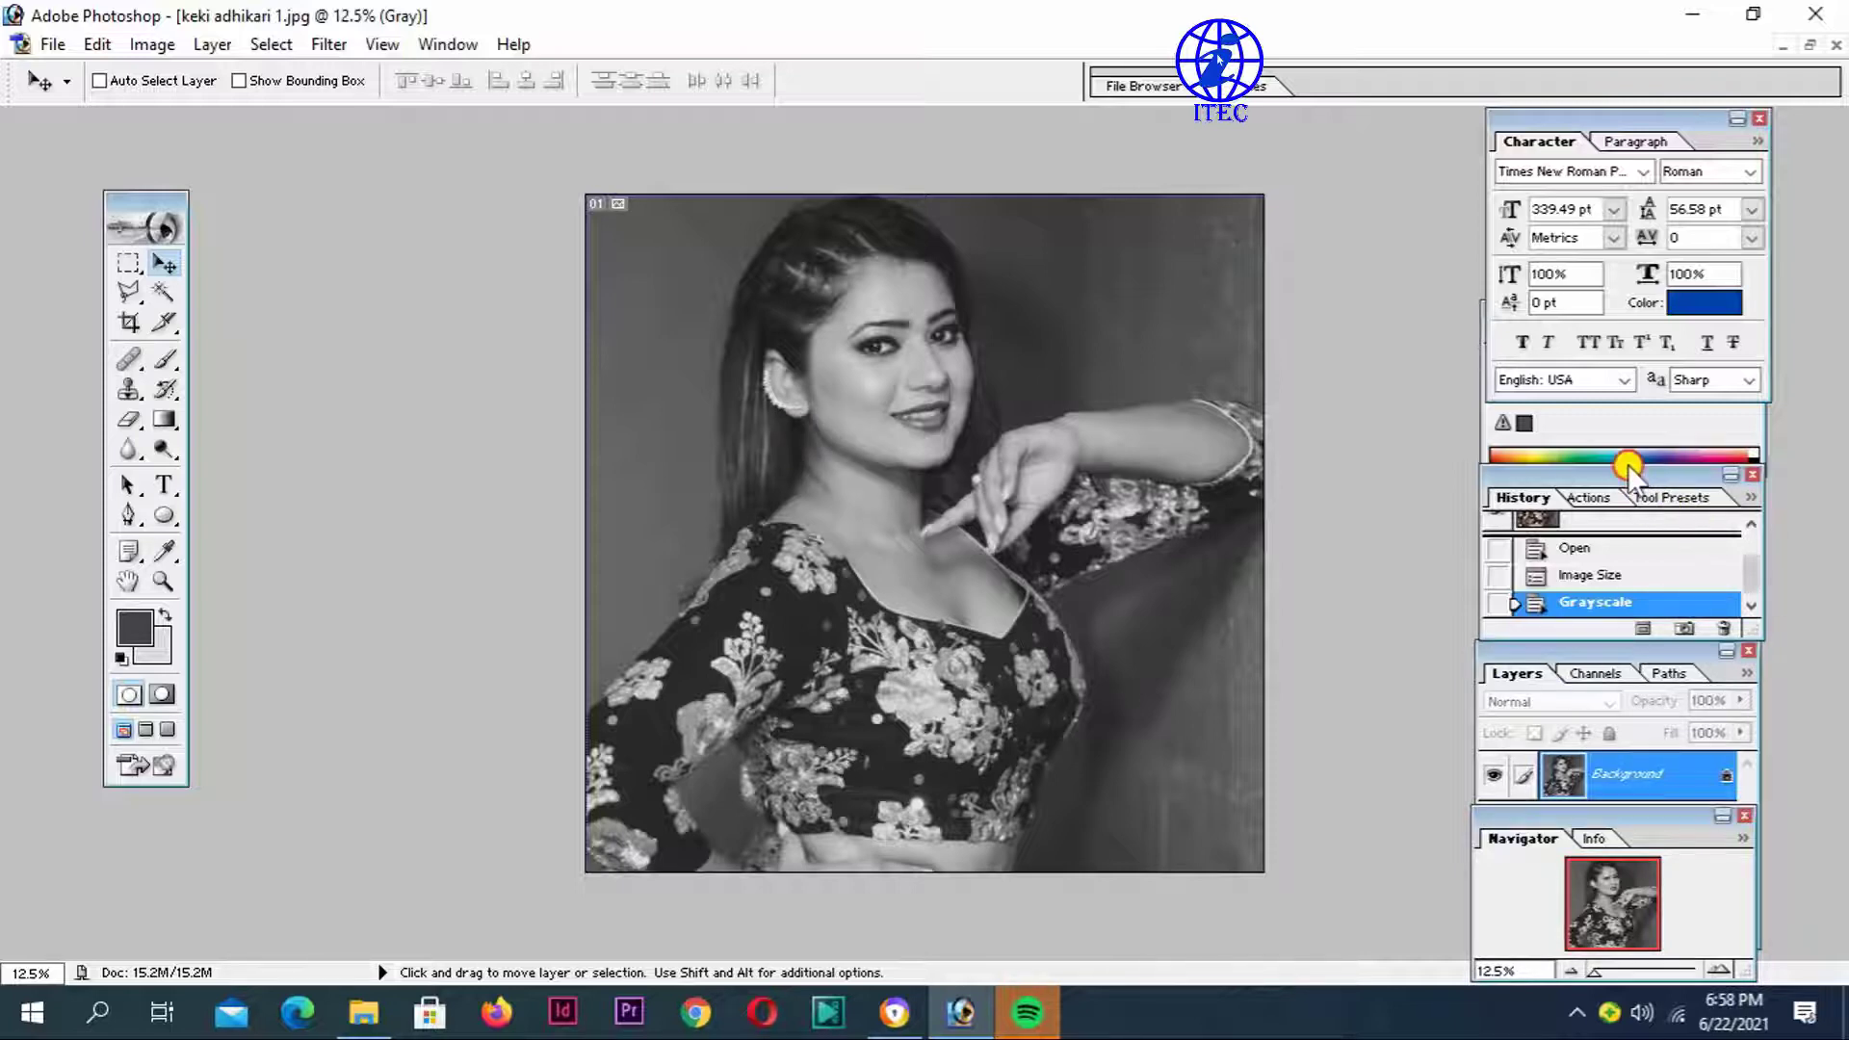
Step: Revert through History to the resized colour version of the portrait
left_click_drag(1627, 468, 1618, 457)
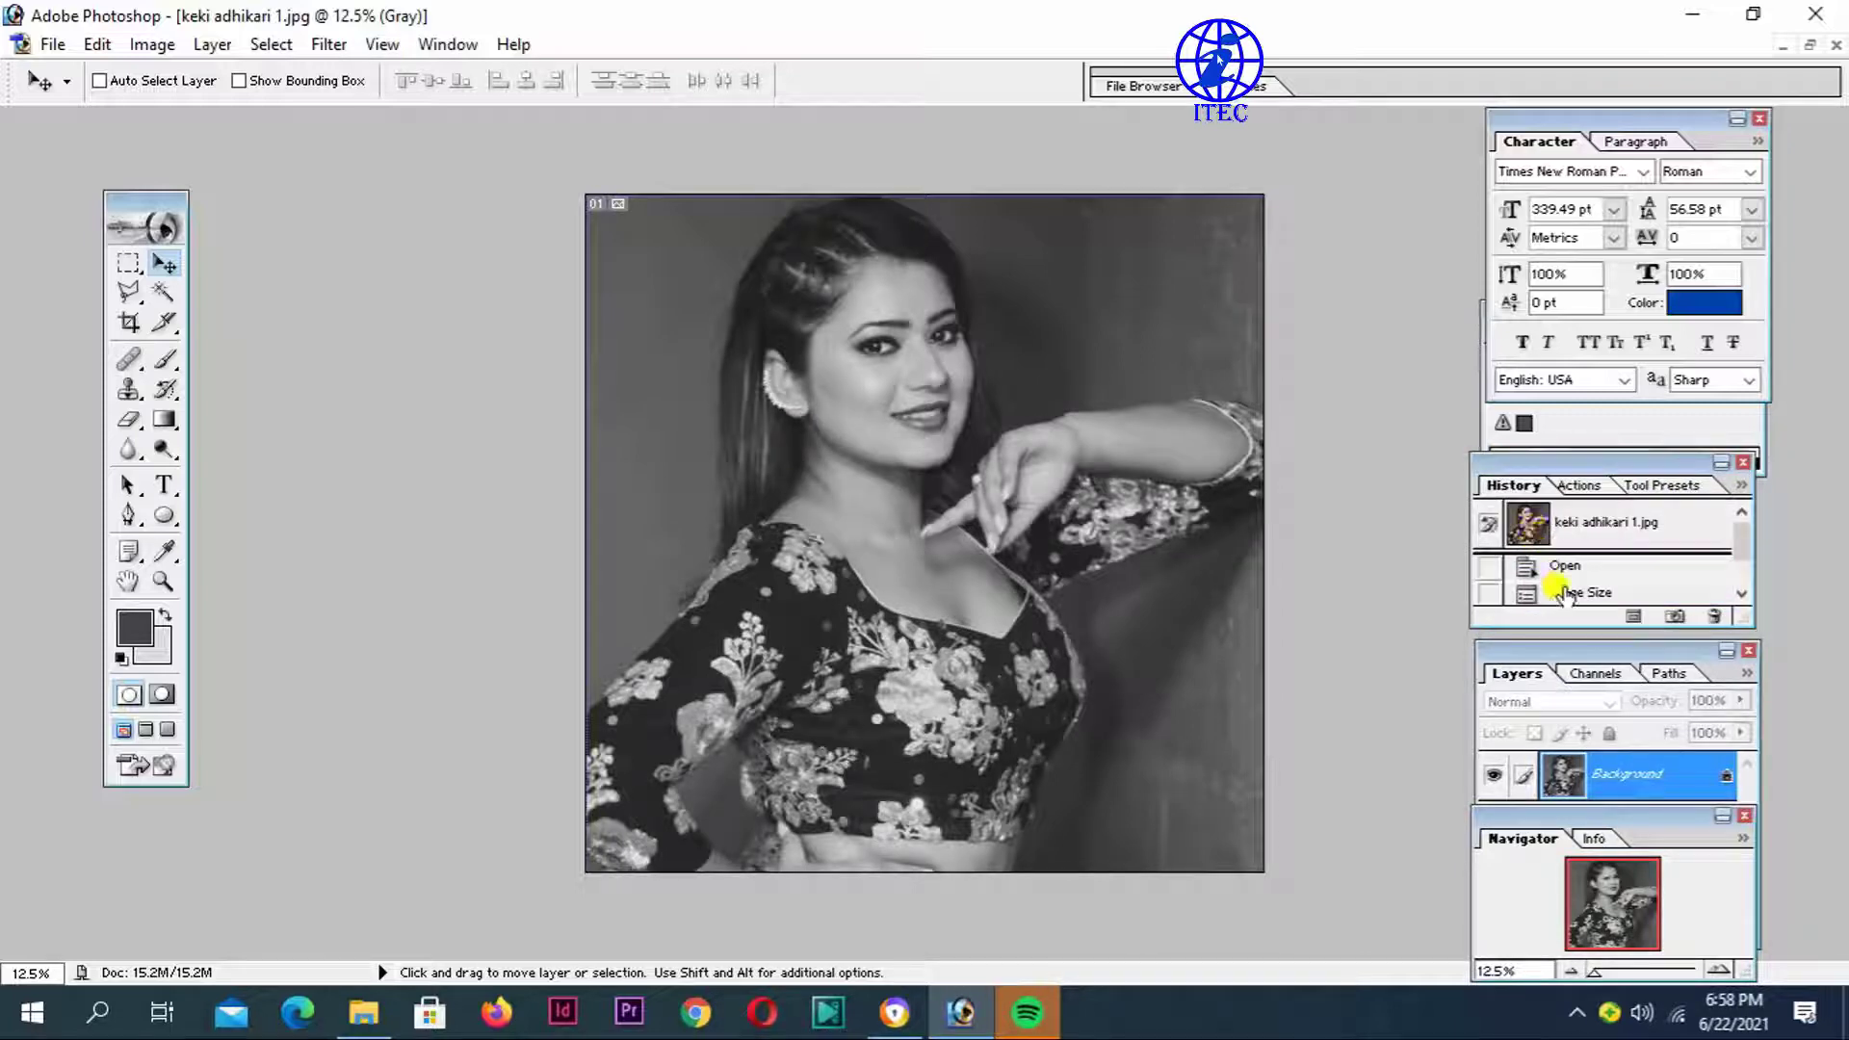
left_click(1570, 568)
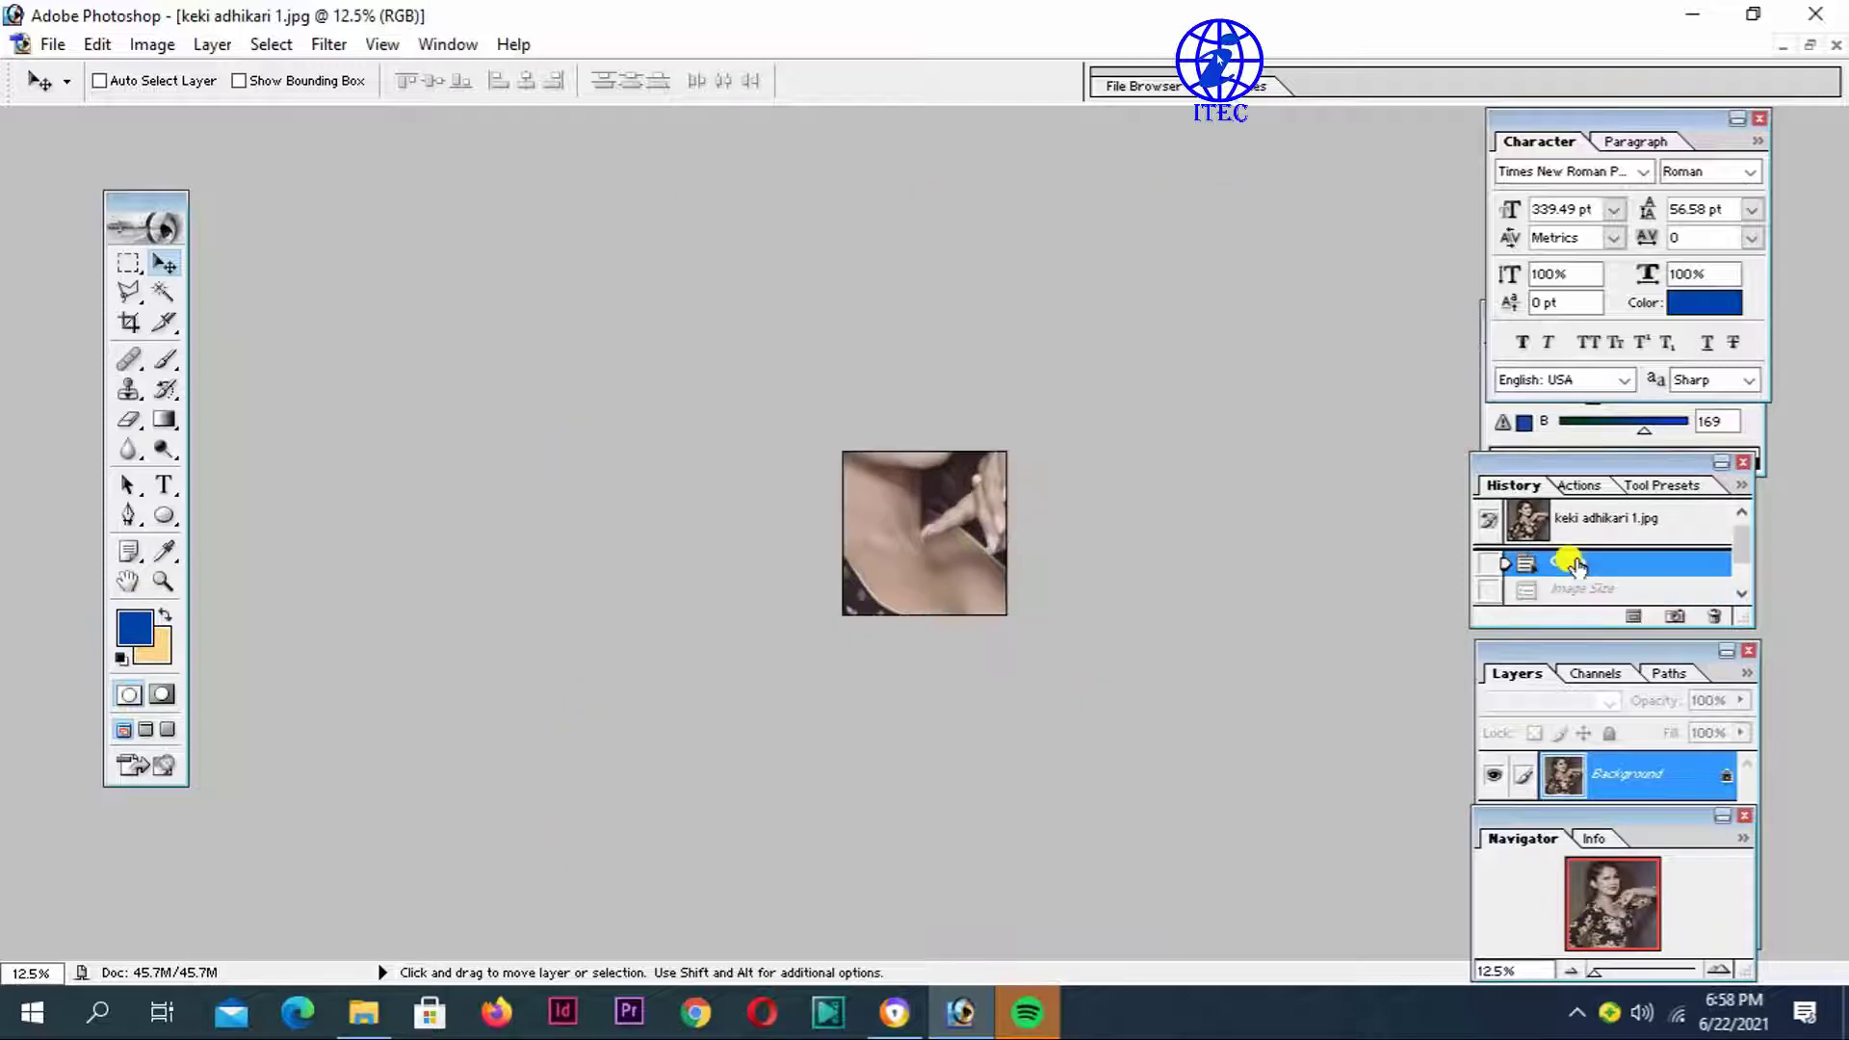
left_click(1579, 588)
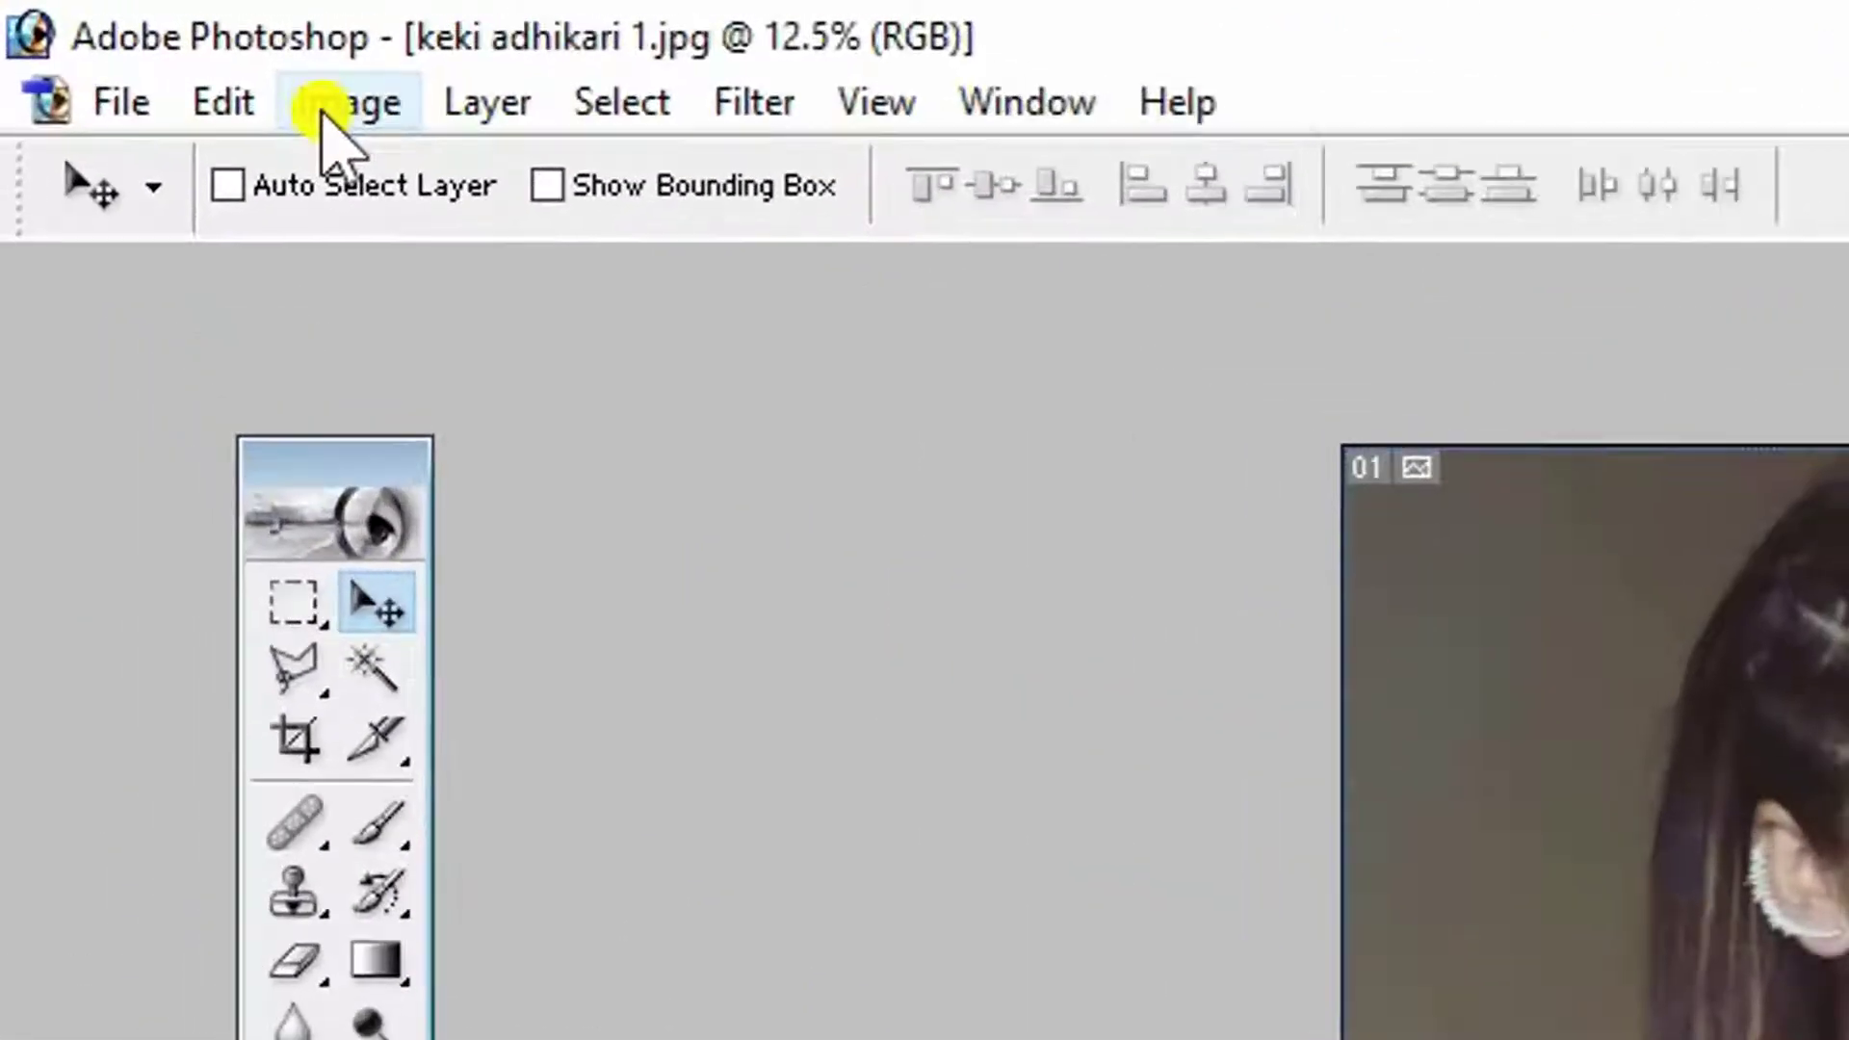
left_click(145, 46)
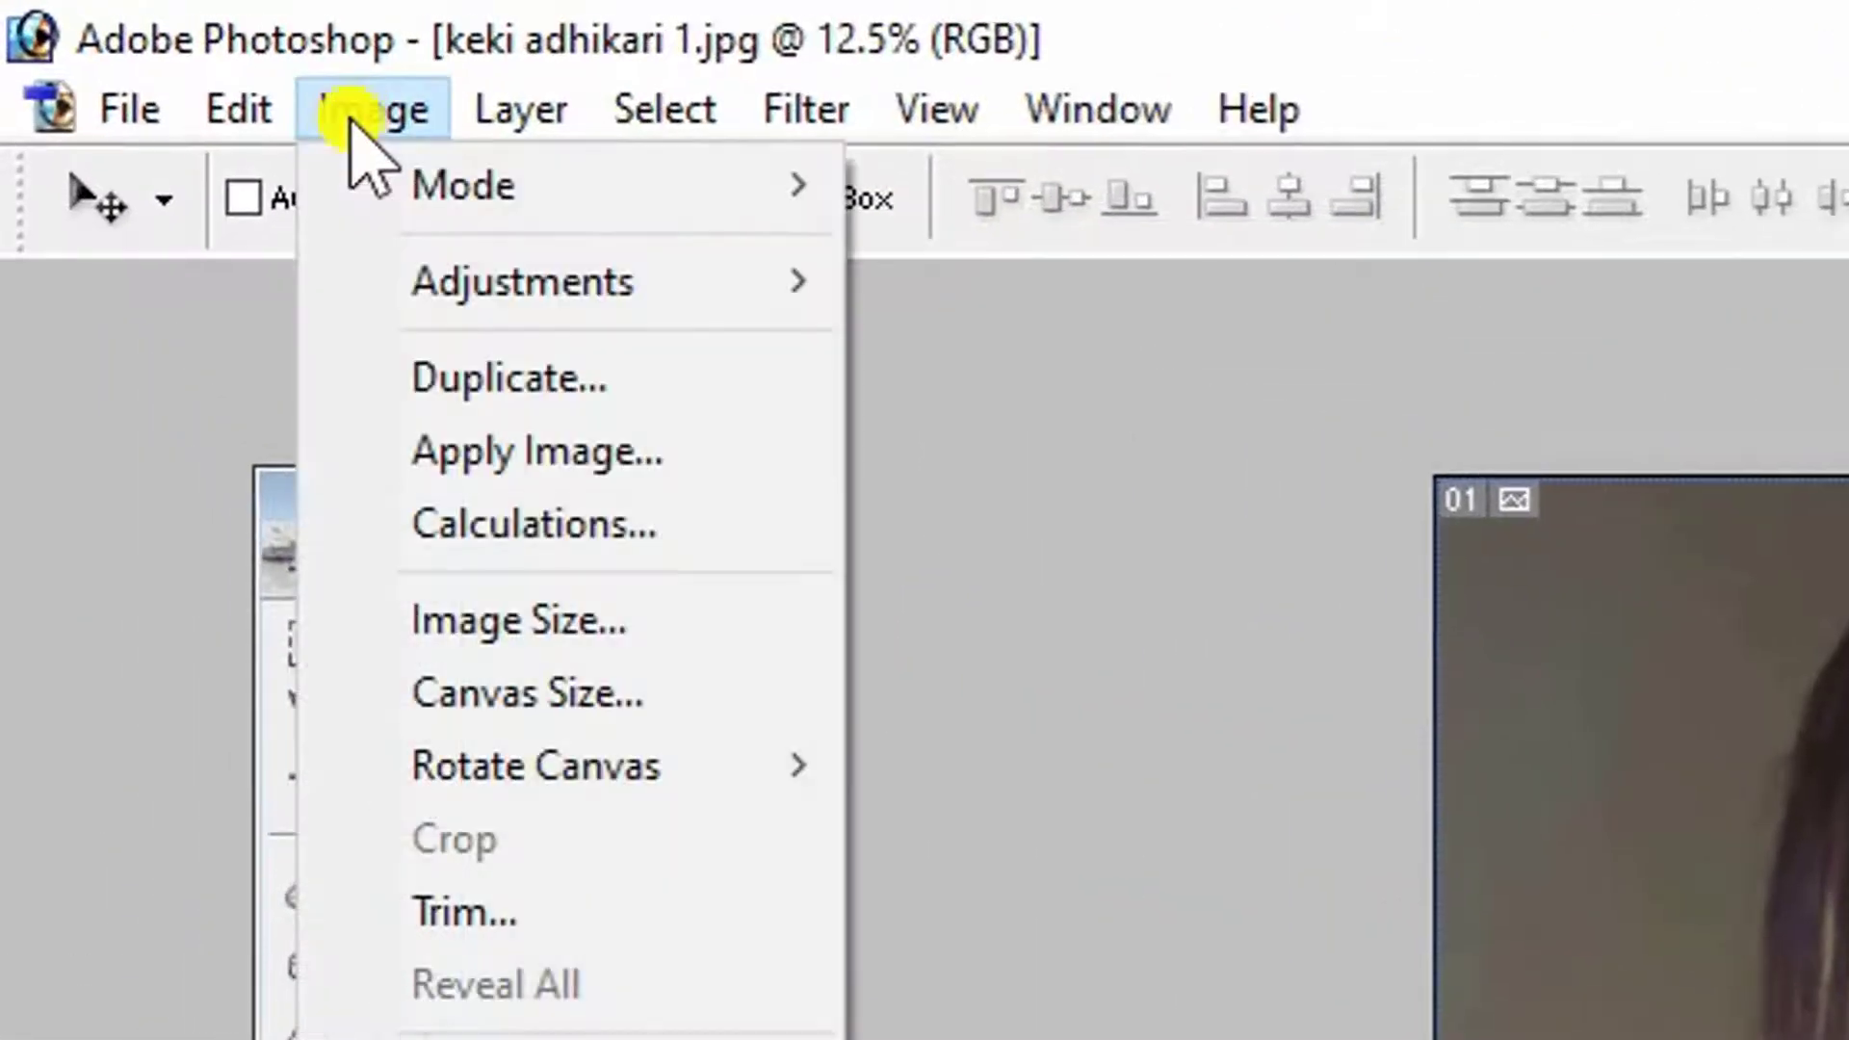
mouse_move(517, 279)
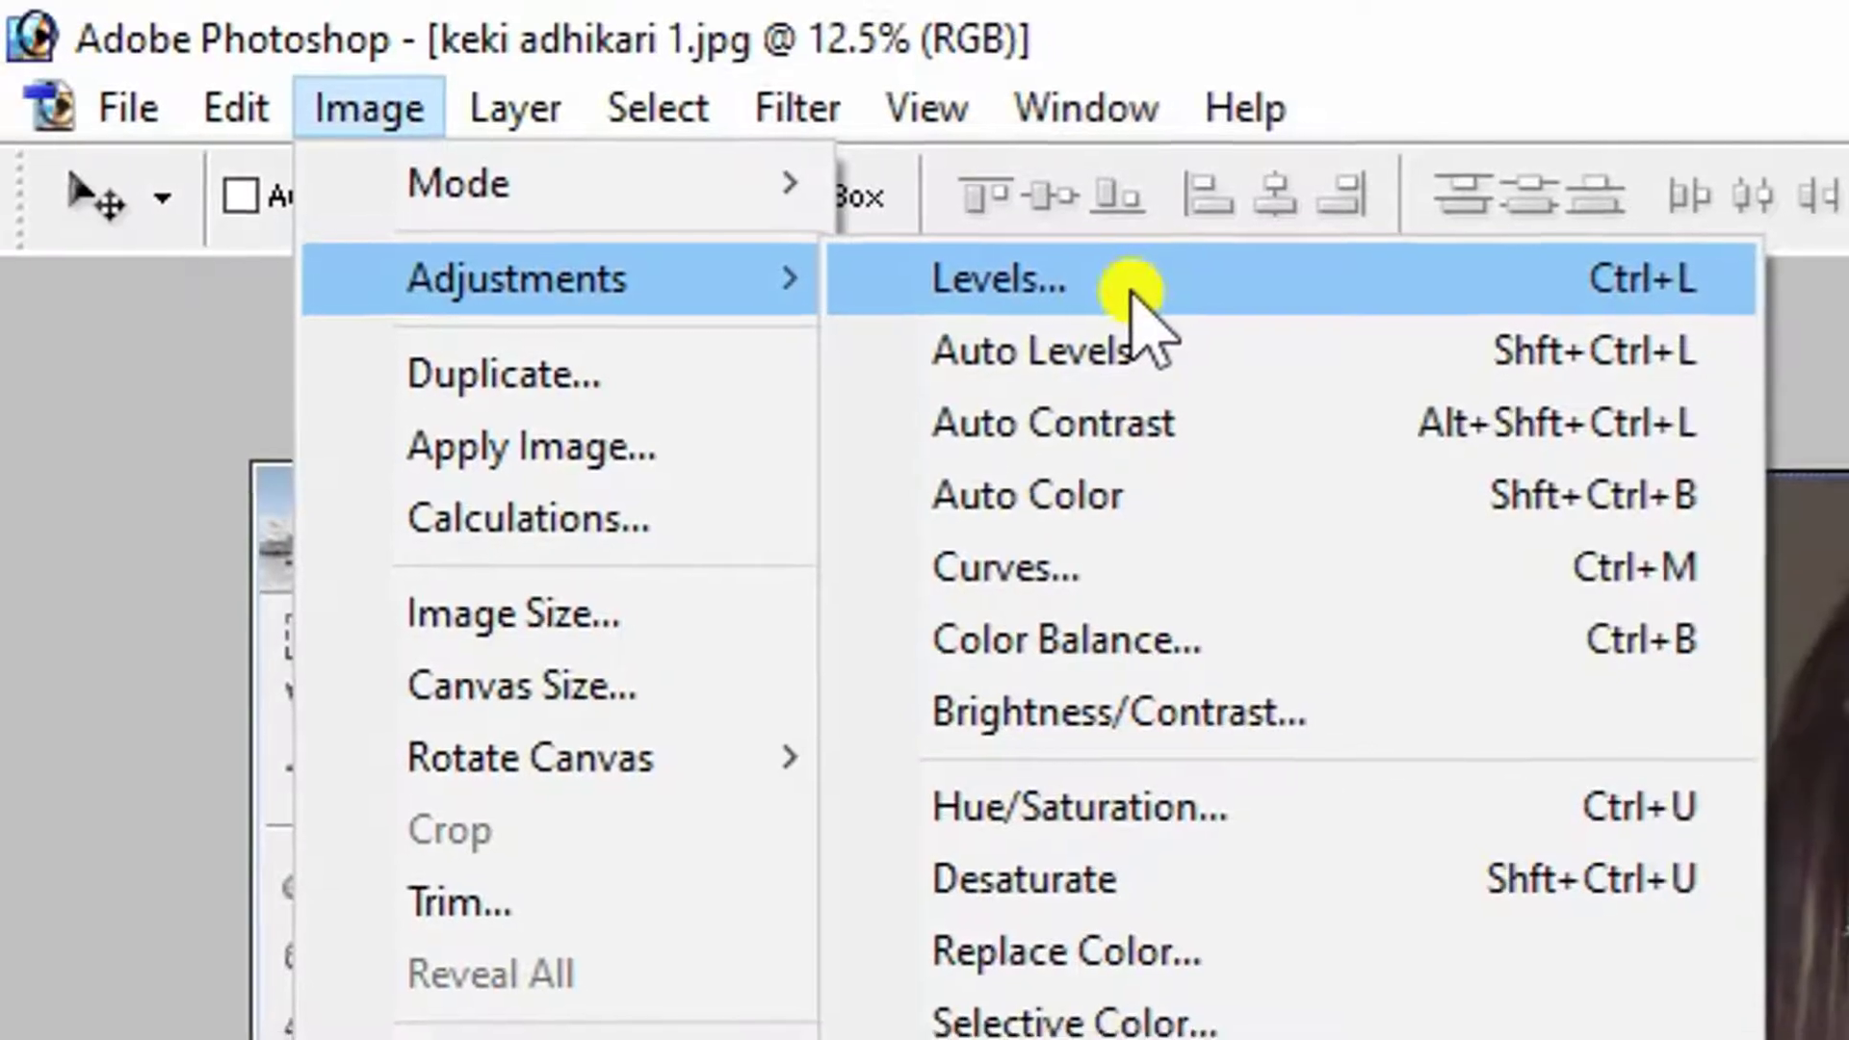
Step: Apply a first Levels pass that brightens the portrait's midtones
left_click(1136, 289)
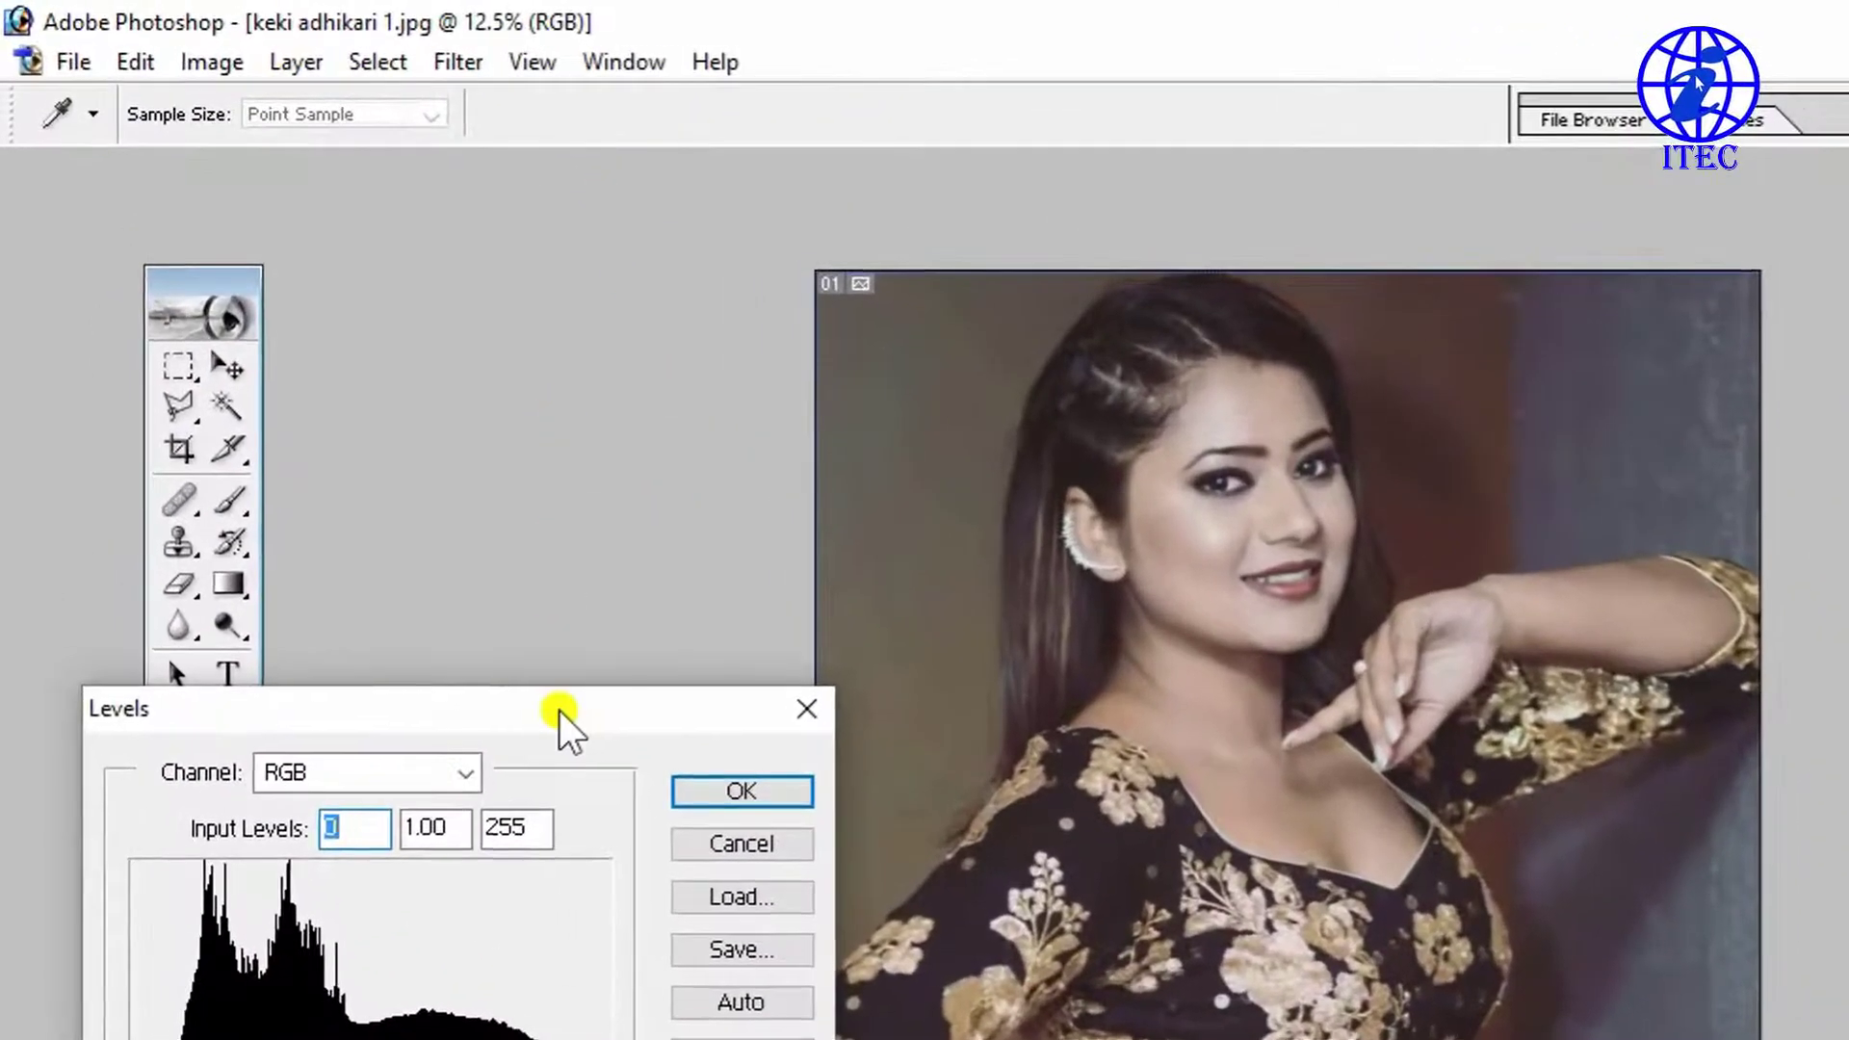
mouse_move(558, 674)
left_mouse_down()
mouse_move(1152, 431)
mouse_move(734, 287)
mouse_move(668, 343)
left_mouse_up()
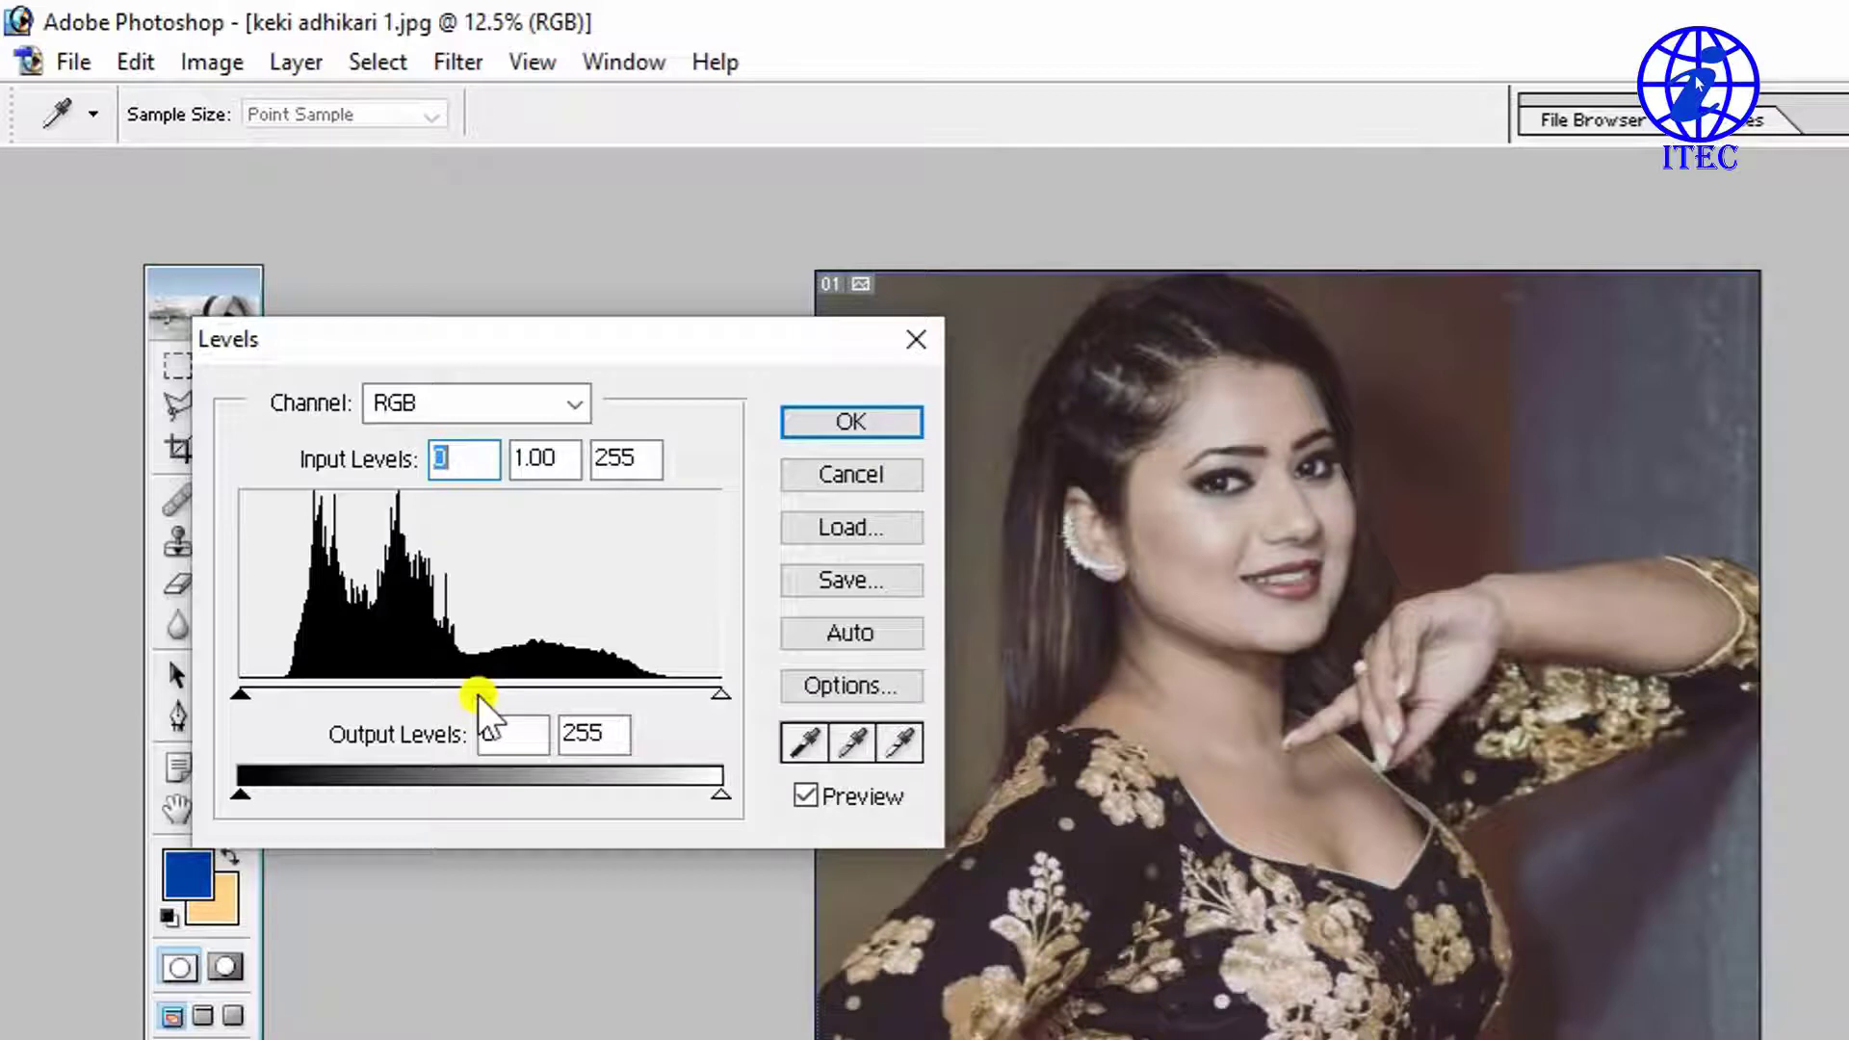
left_click_drag(479, 696, 420, 696)
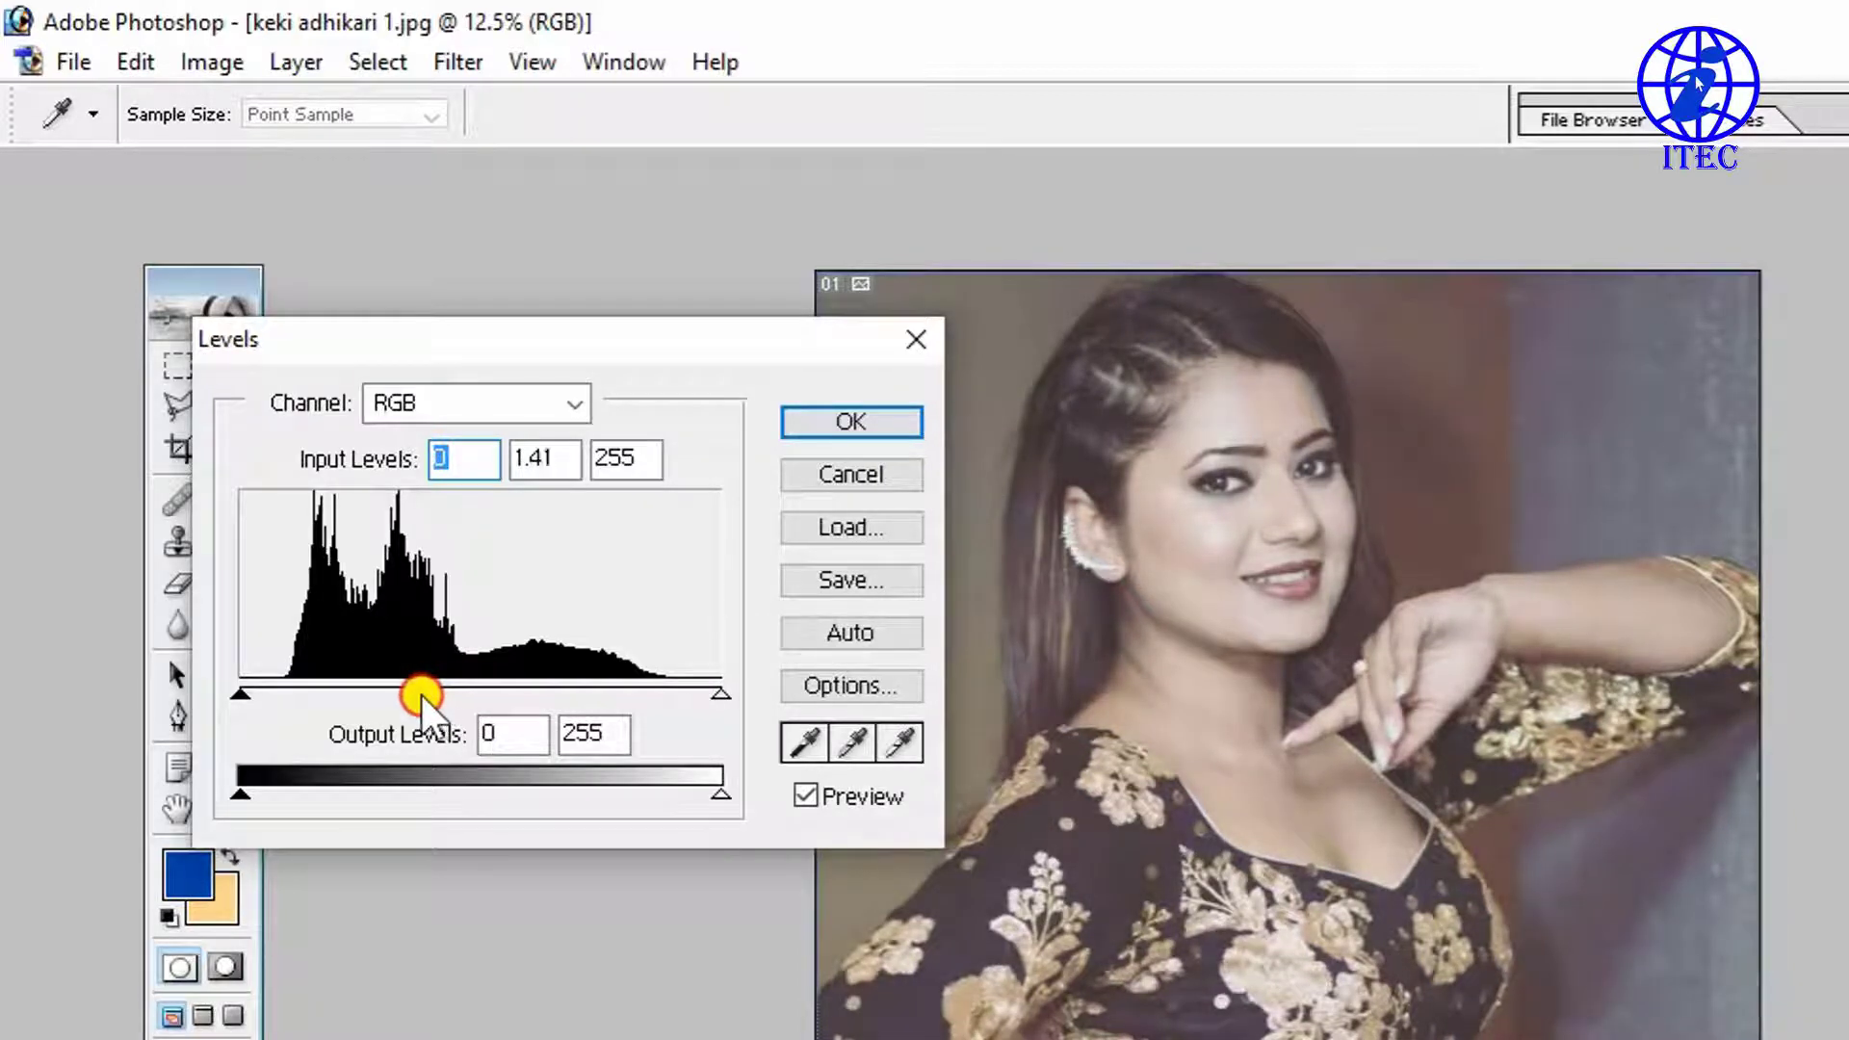
key("Return")
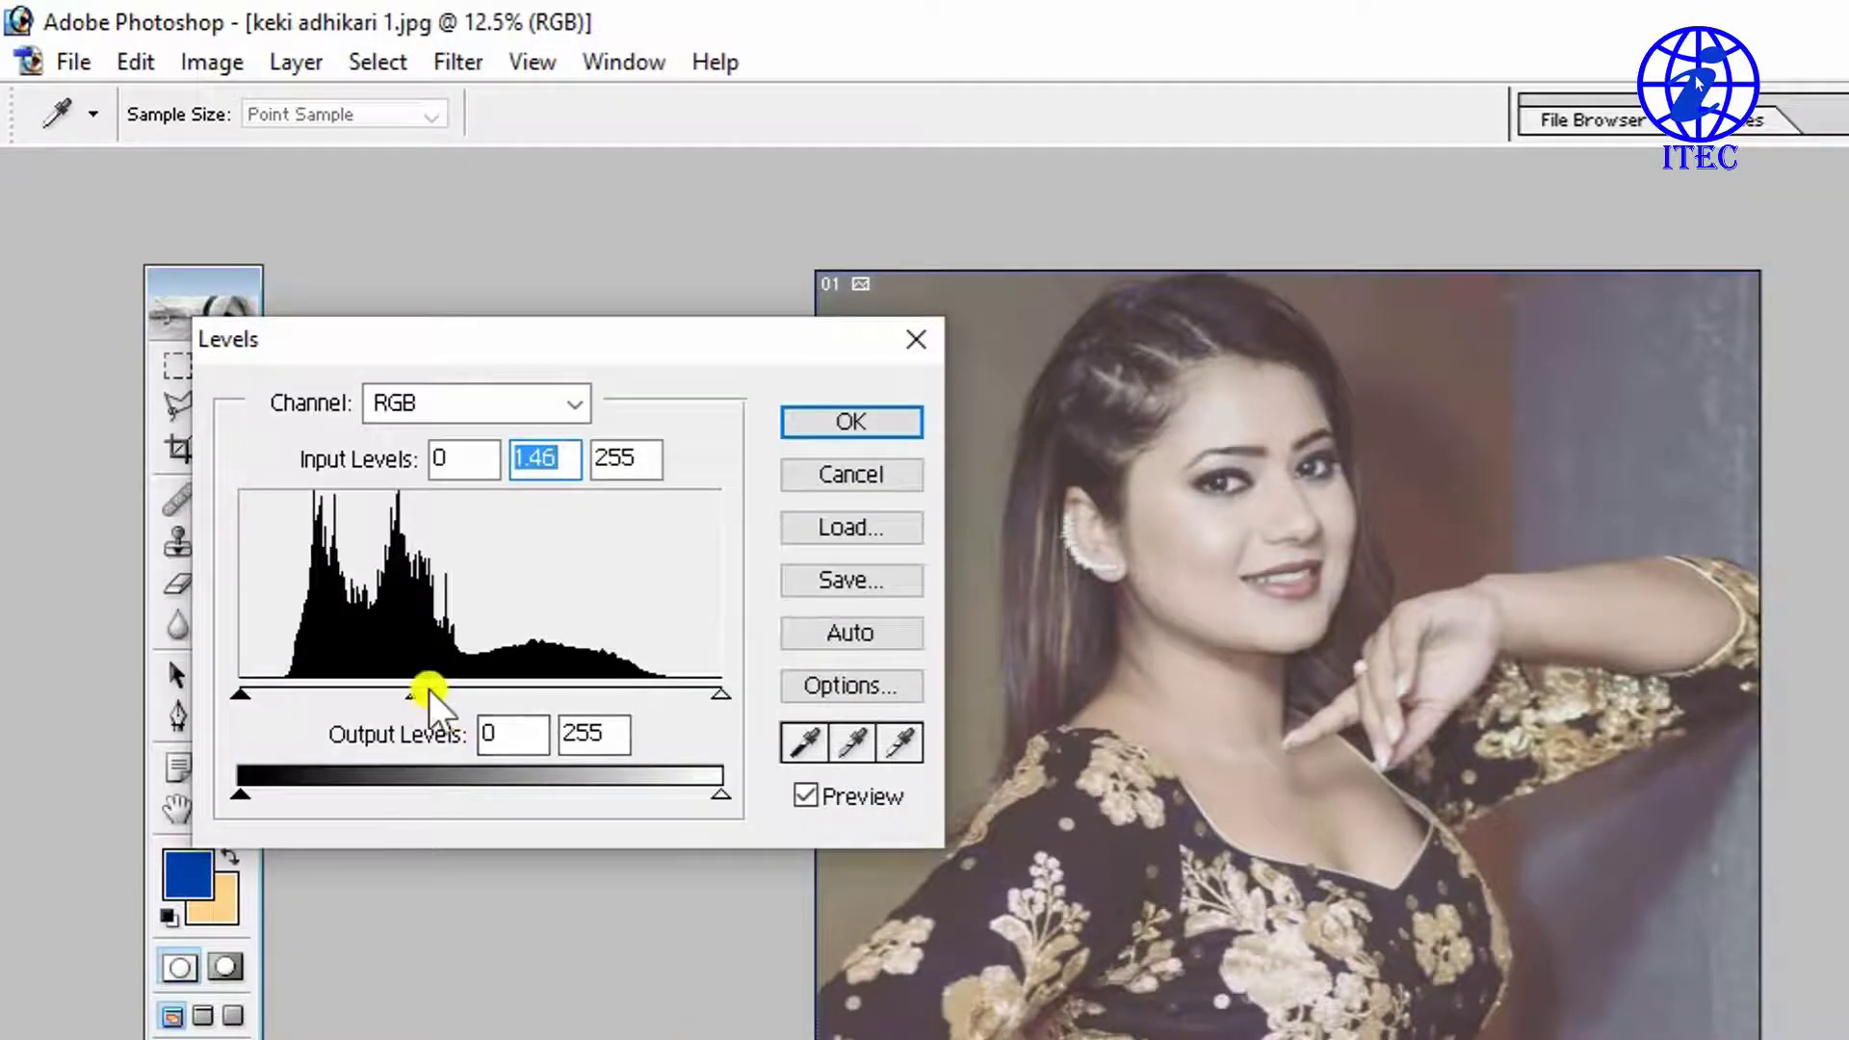
Step: Apply a second RGB Levels pass raising the black point and rebalancing the midtones
left_click(534, 405)
left_click(494, 430)
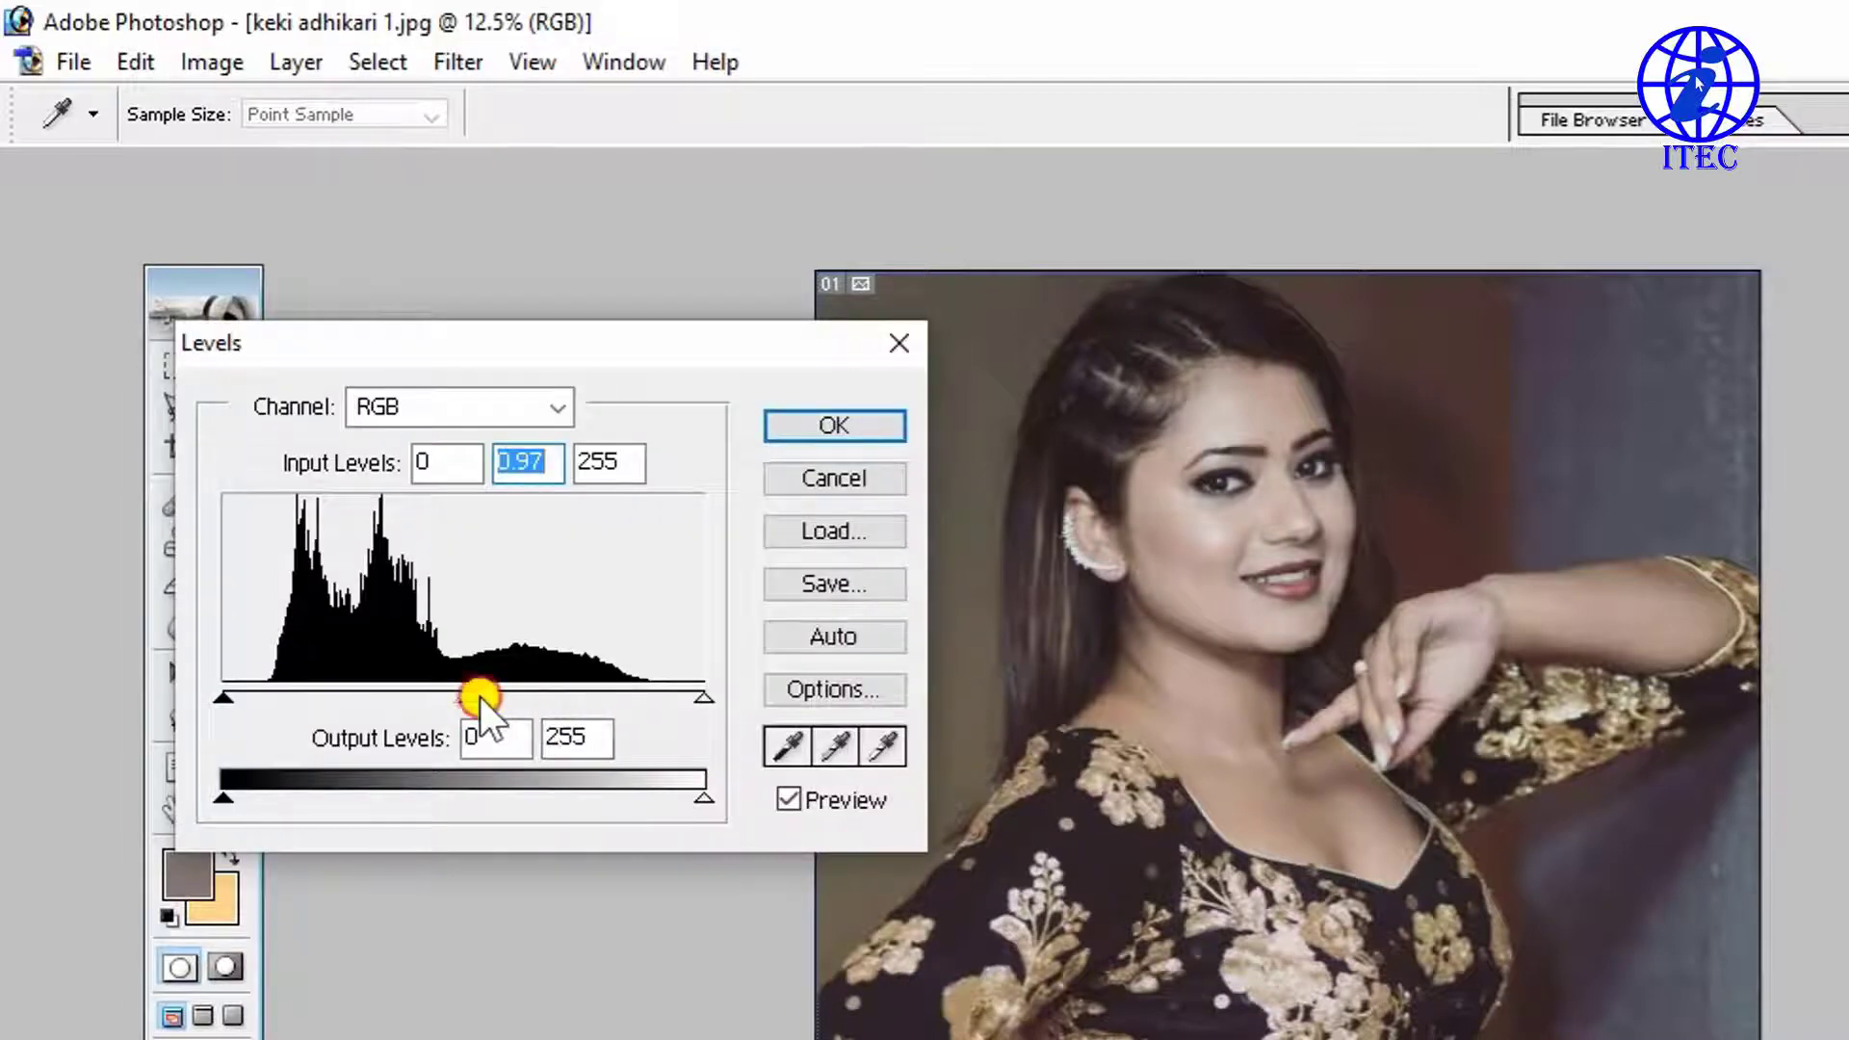
left_click_drag(477, 696, 595, 691)
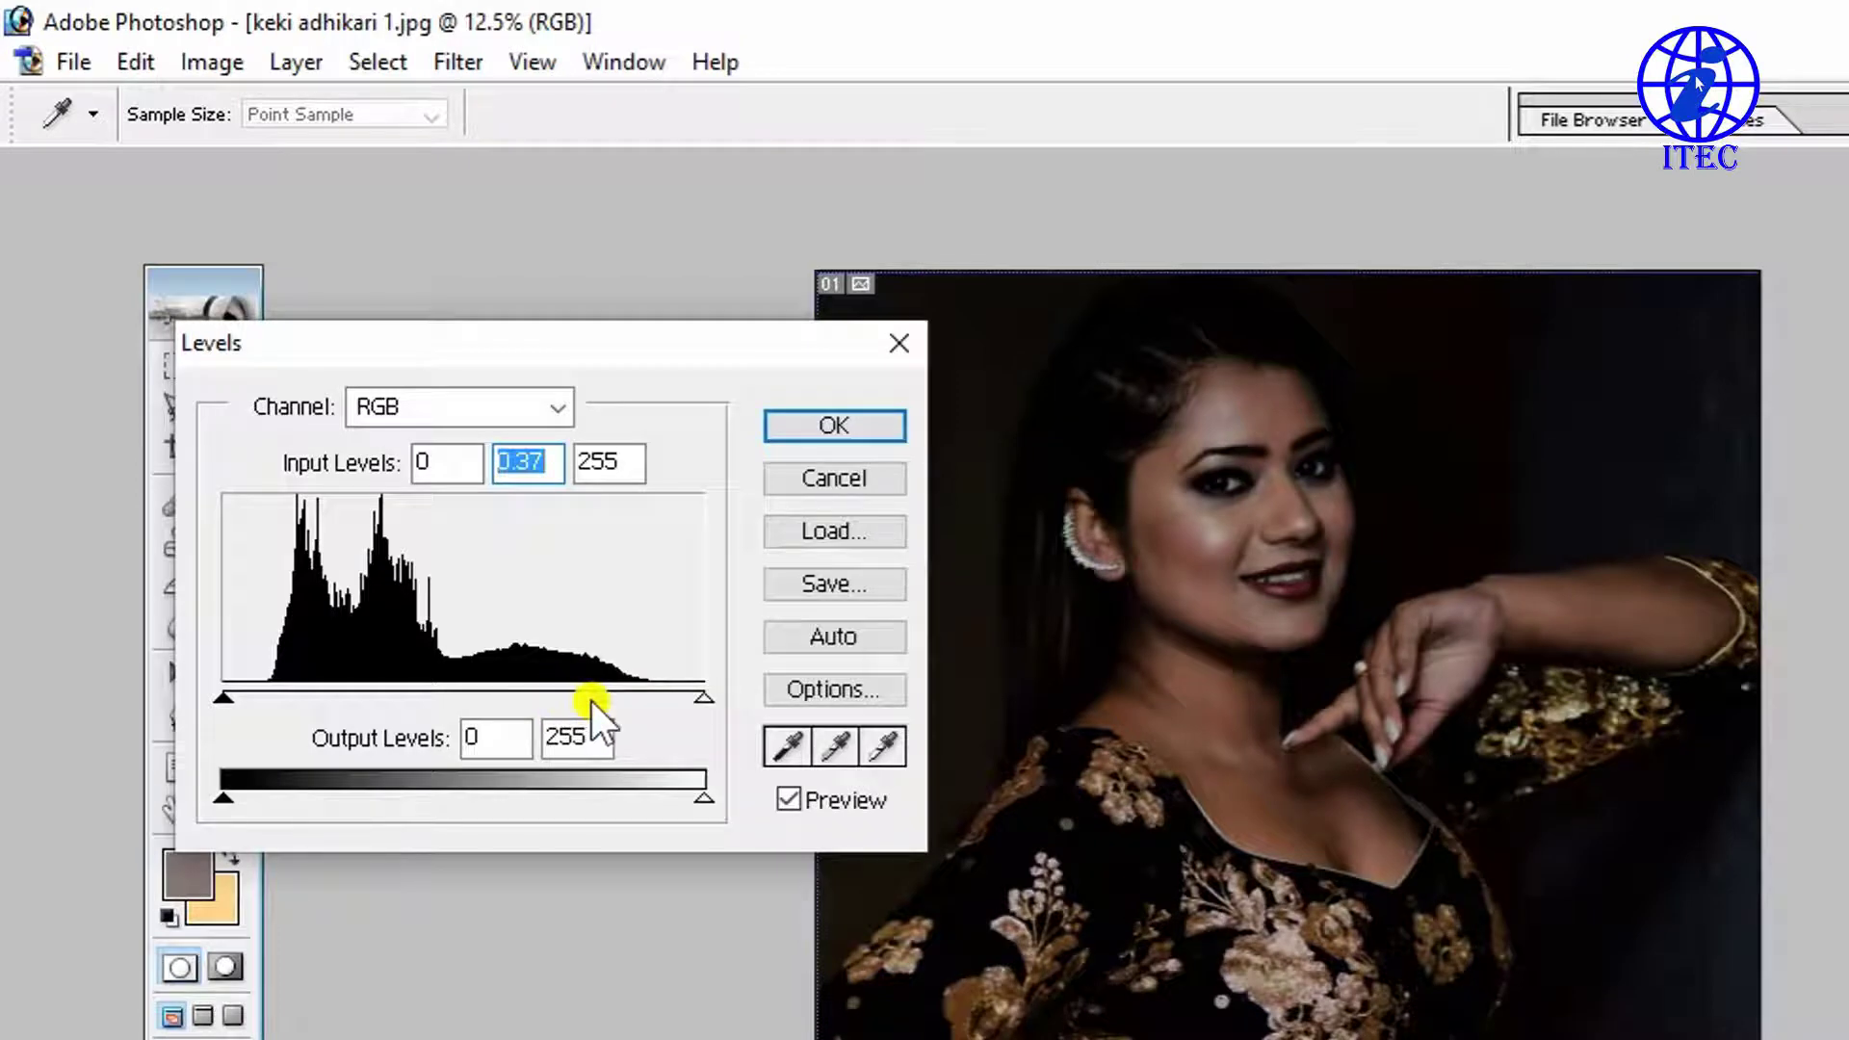
left_click_drag(591, 697, 518, 702)
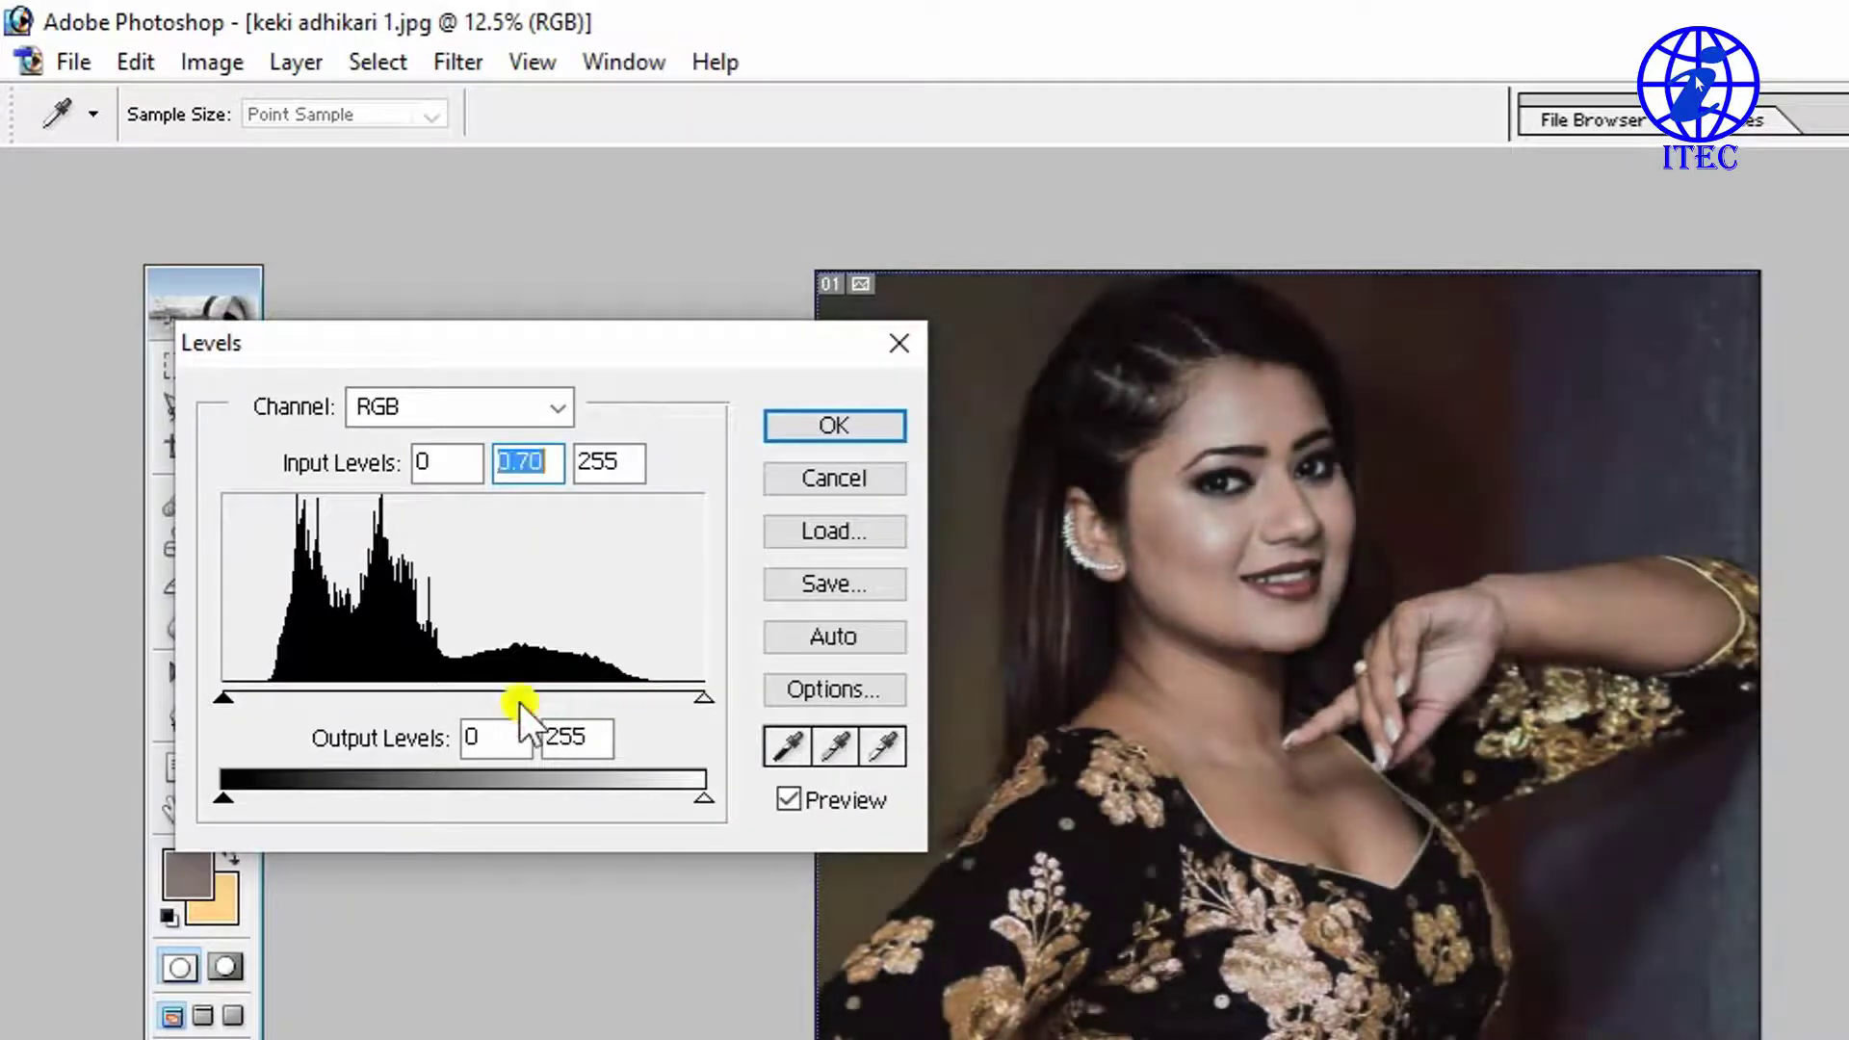
left_click_drag(225, 696, 326, 694)
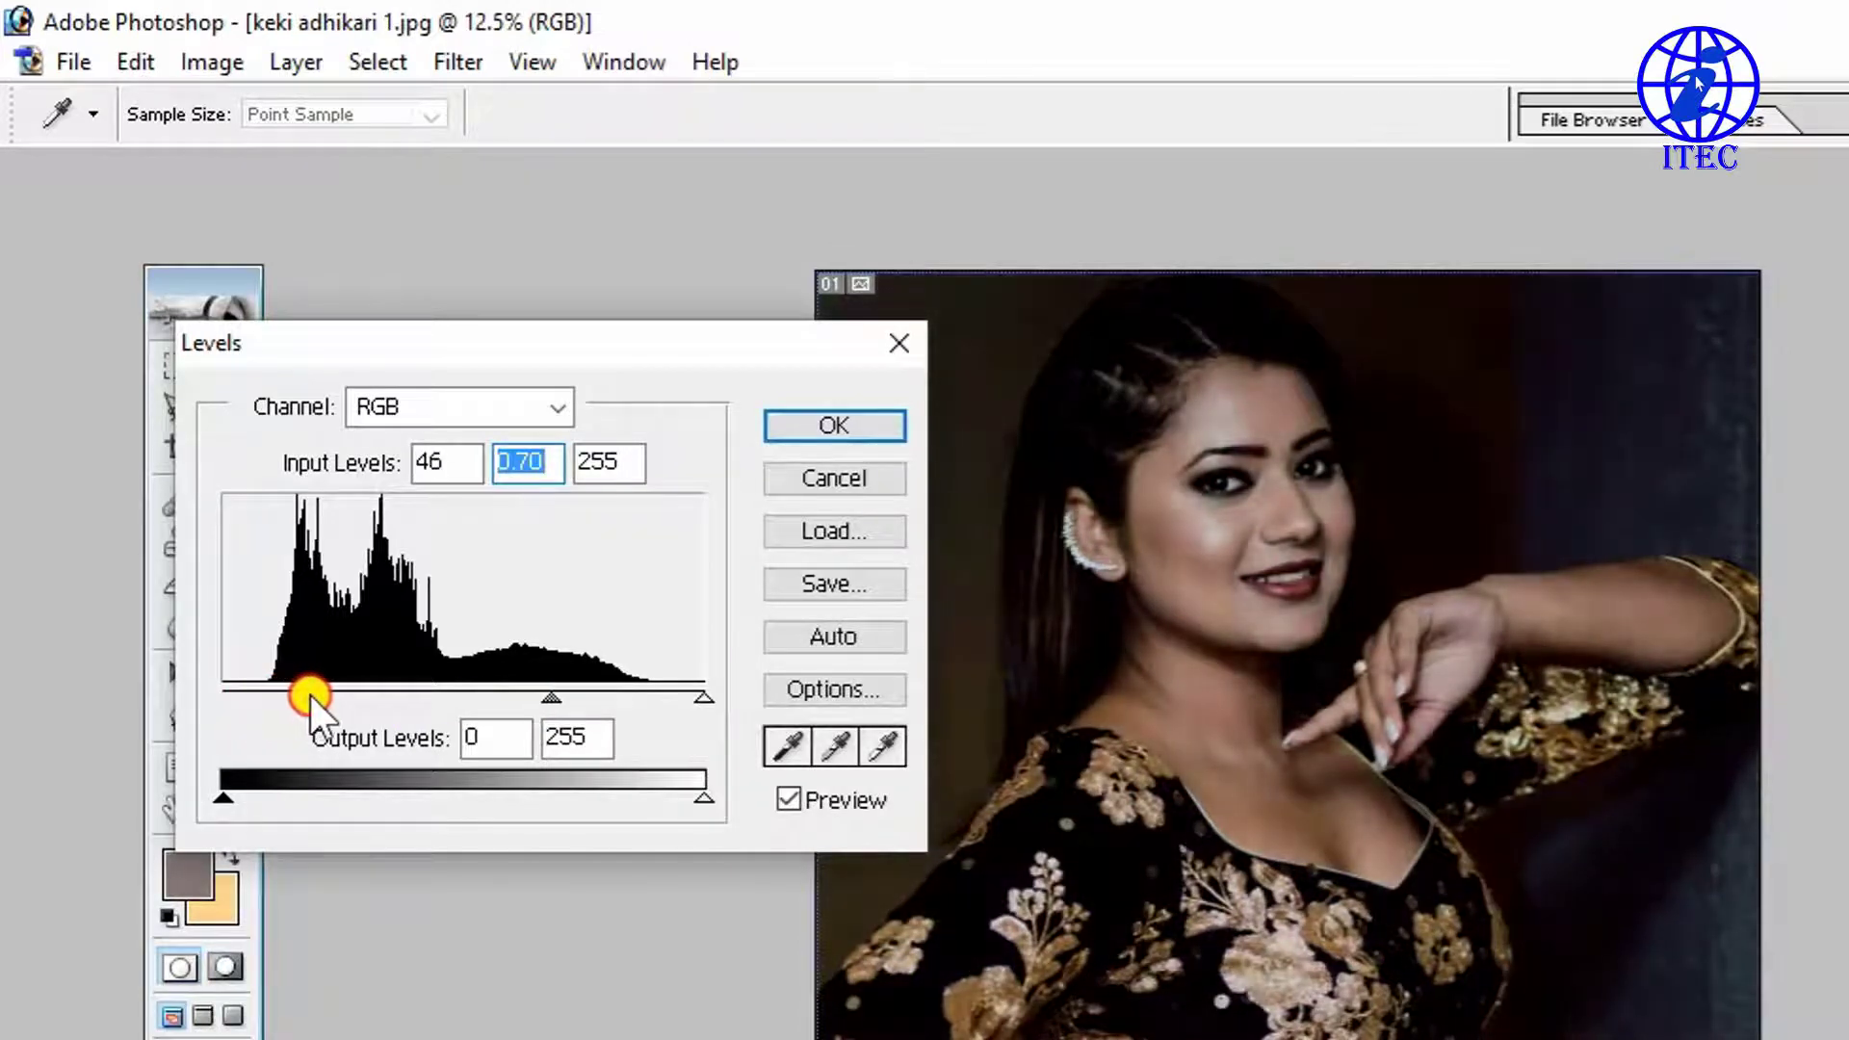
key("Return")
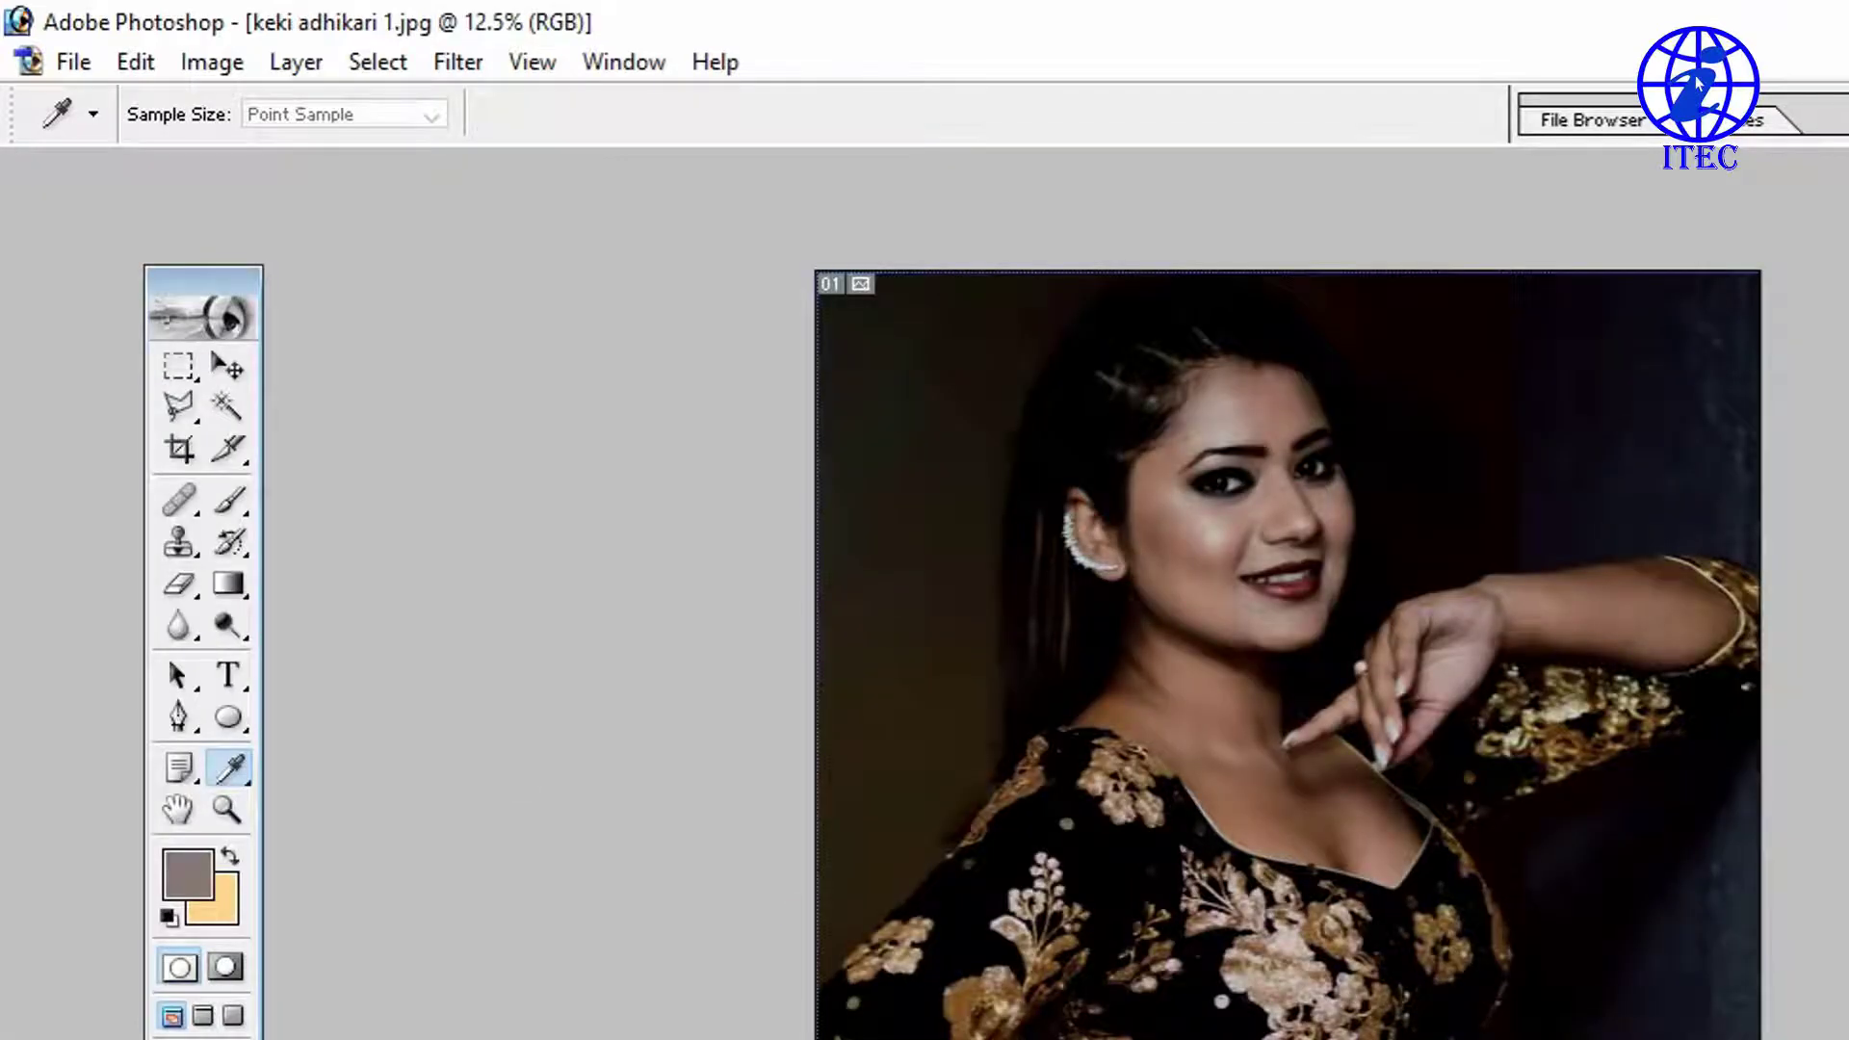
Step: Reopen Levels and refine black point, white point and midtones toward 0, 0.60, 204
key("ctrl+alt+l")
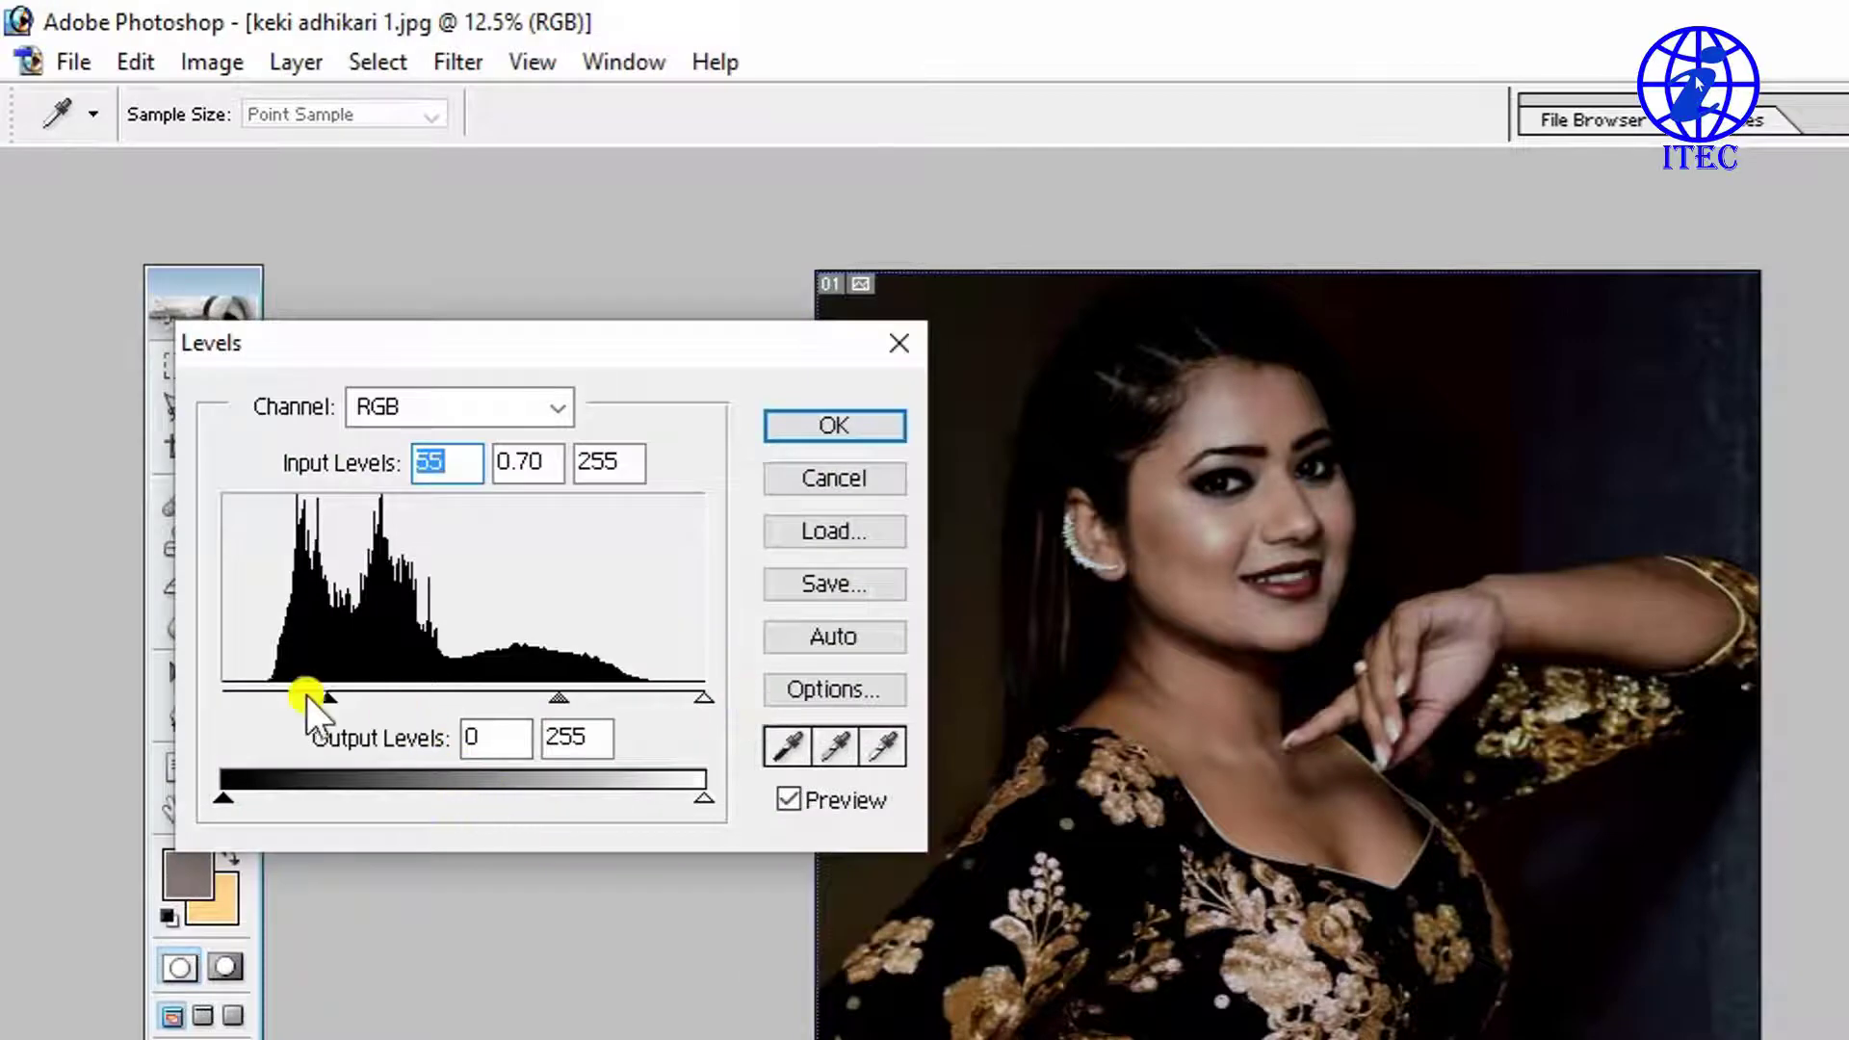
left_click_drag(325, 695, 287, 685)
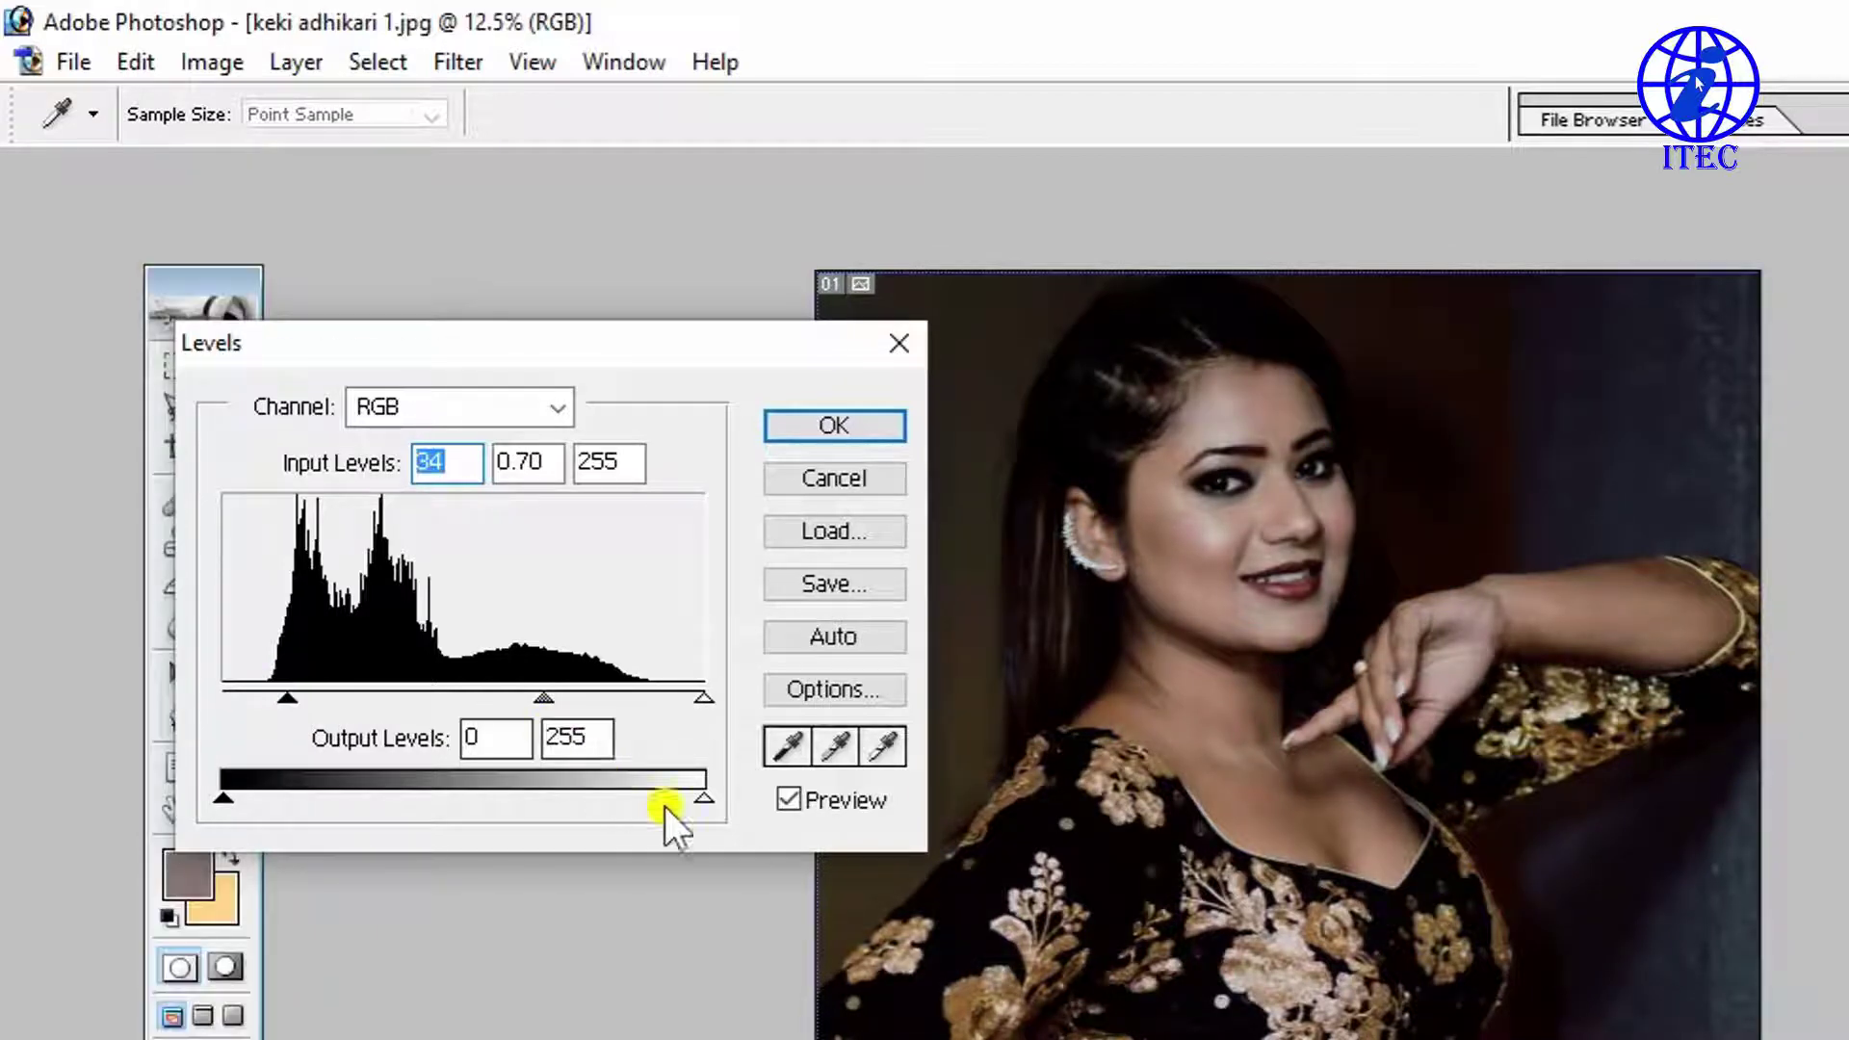
left_click_drag(703, 691, 593, 680)
left_click_drag(652, 329, 616, 333)
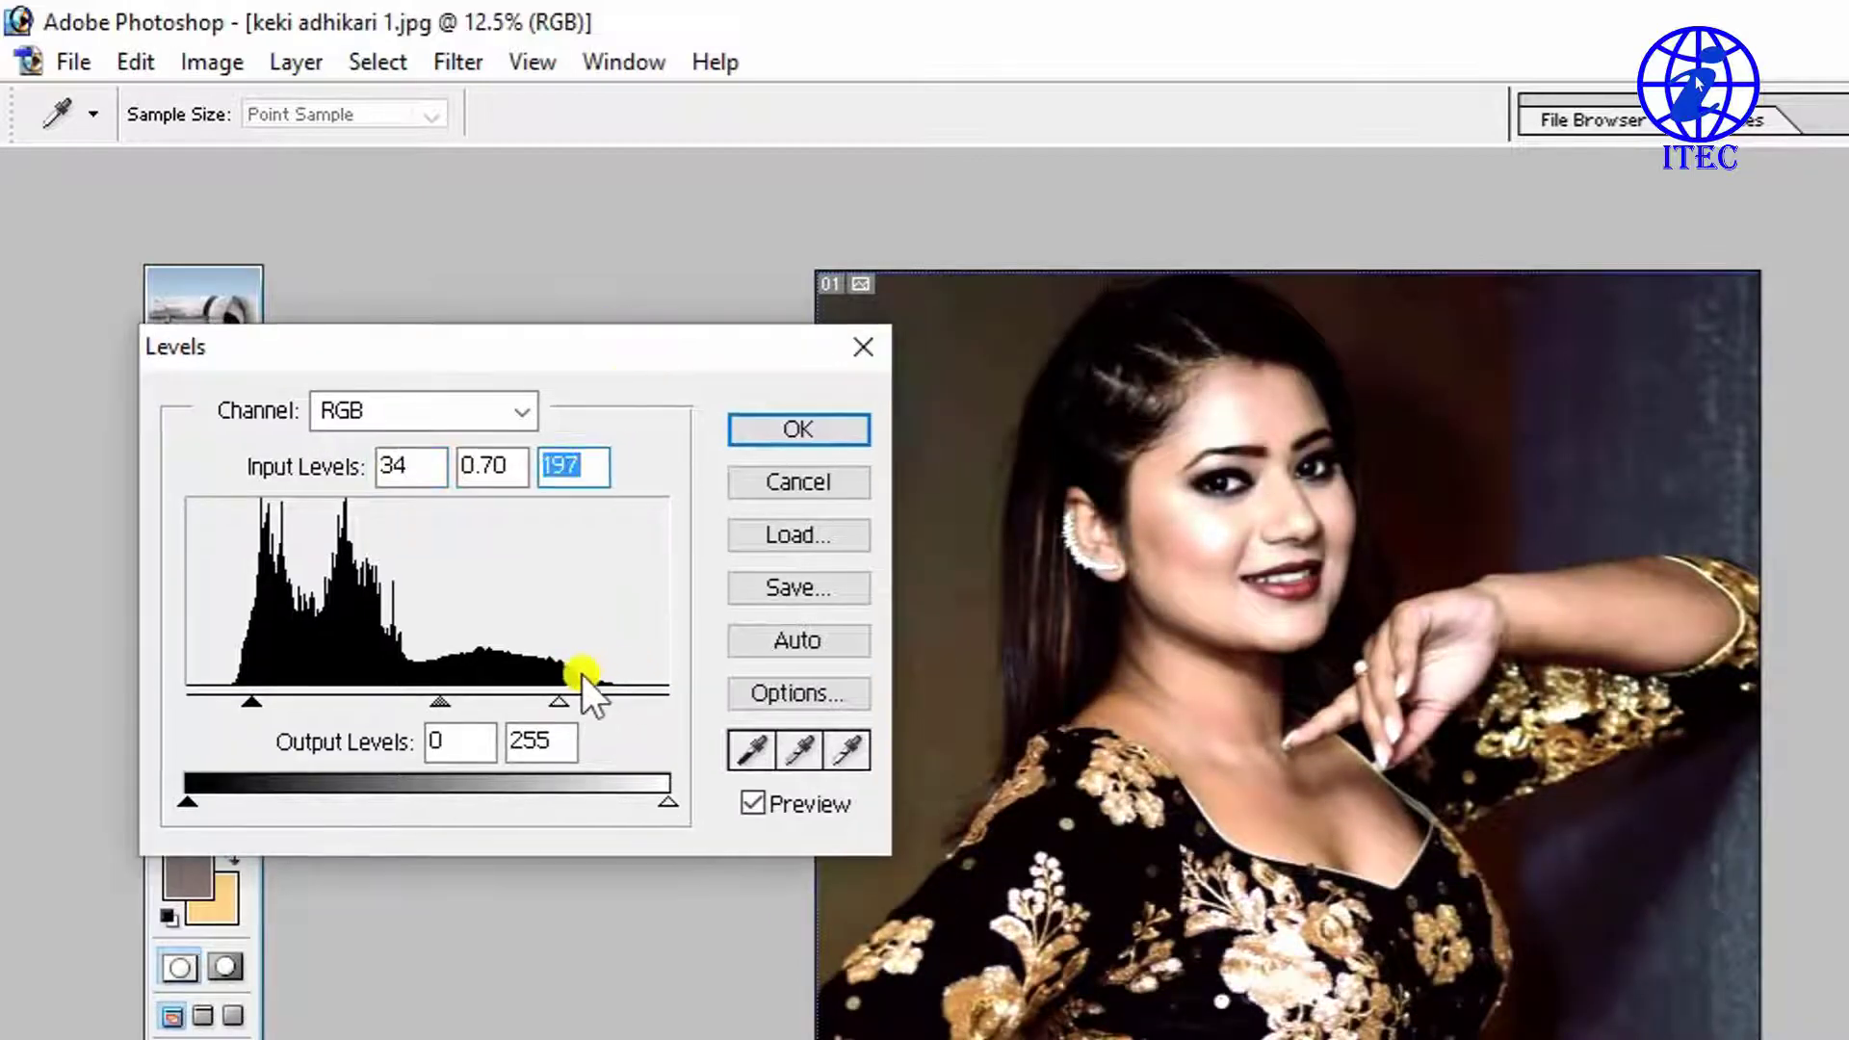
left_click_drag(557, 701, 592, 701)
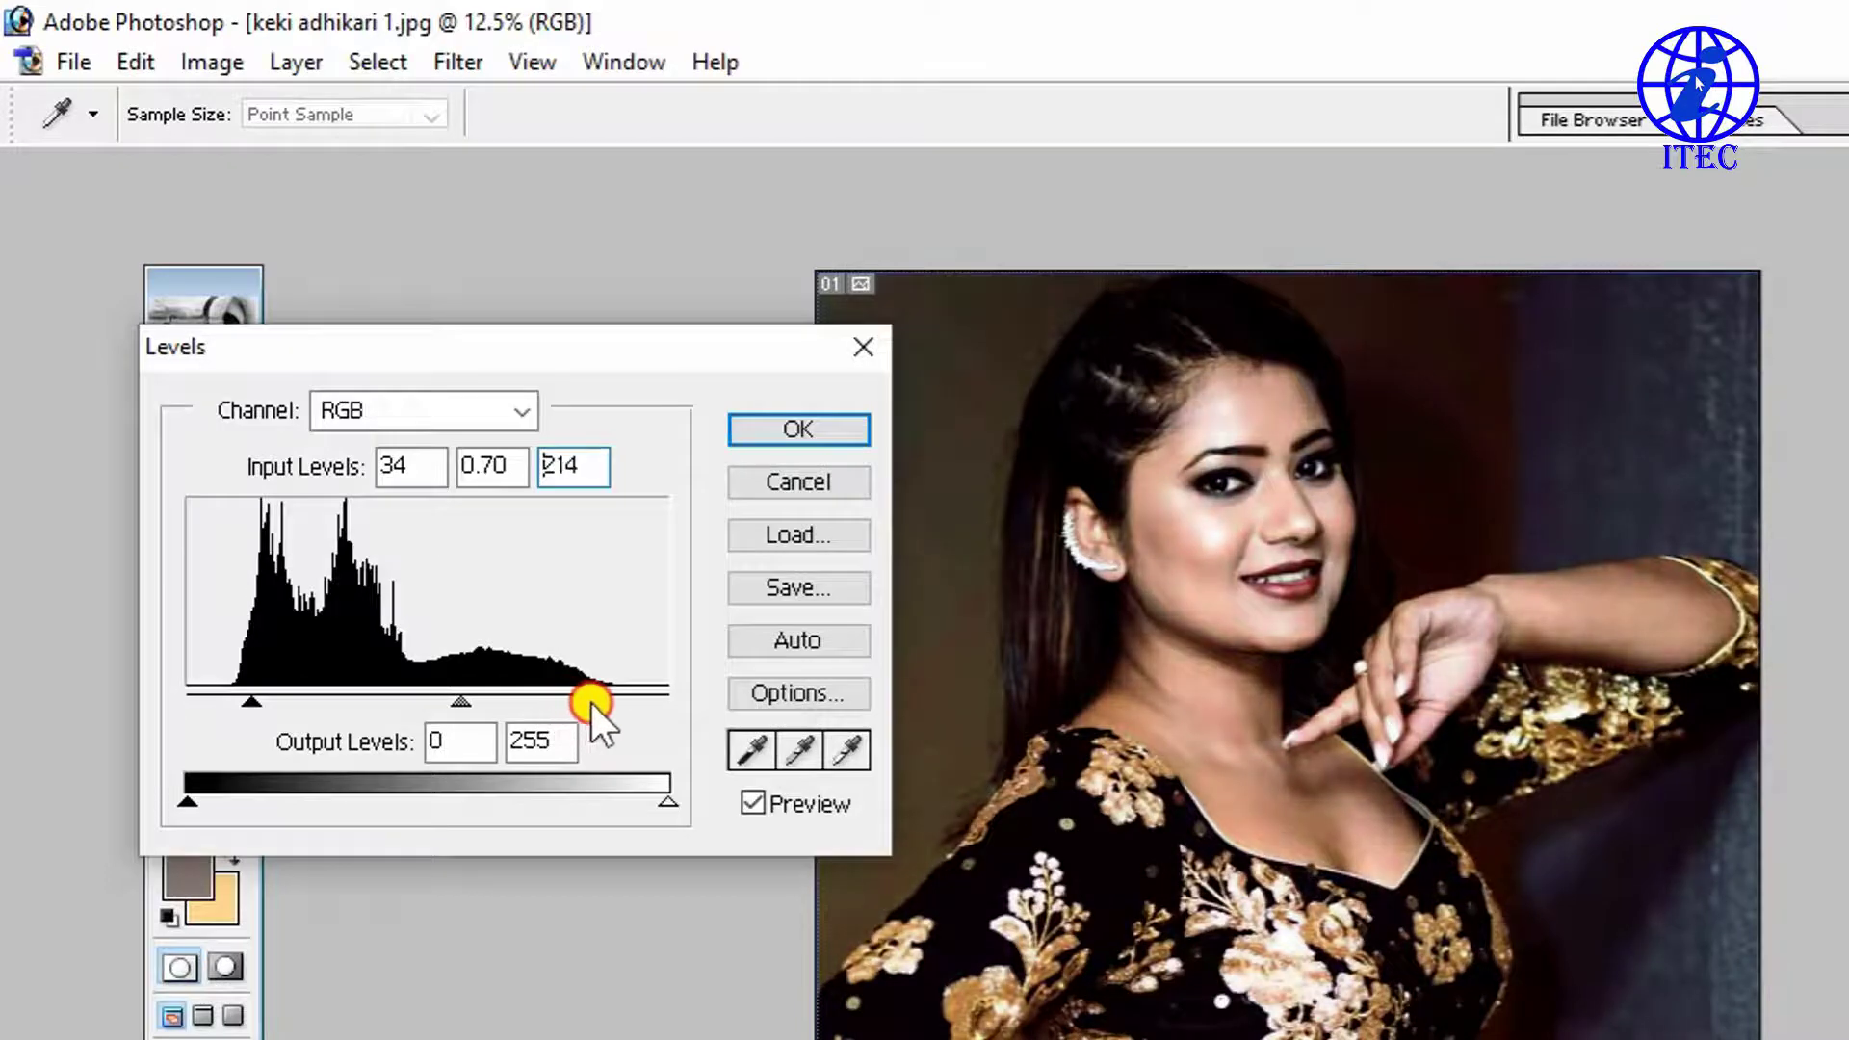
left_click_drag(468, 700, 426, 693)
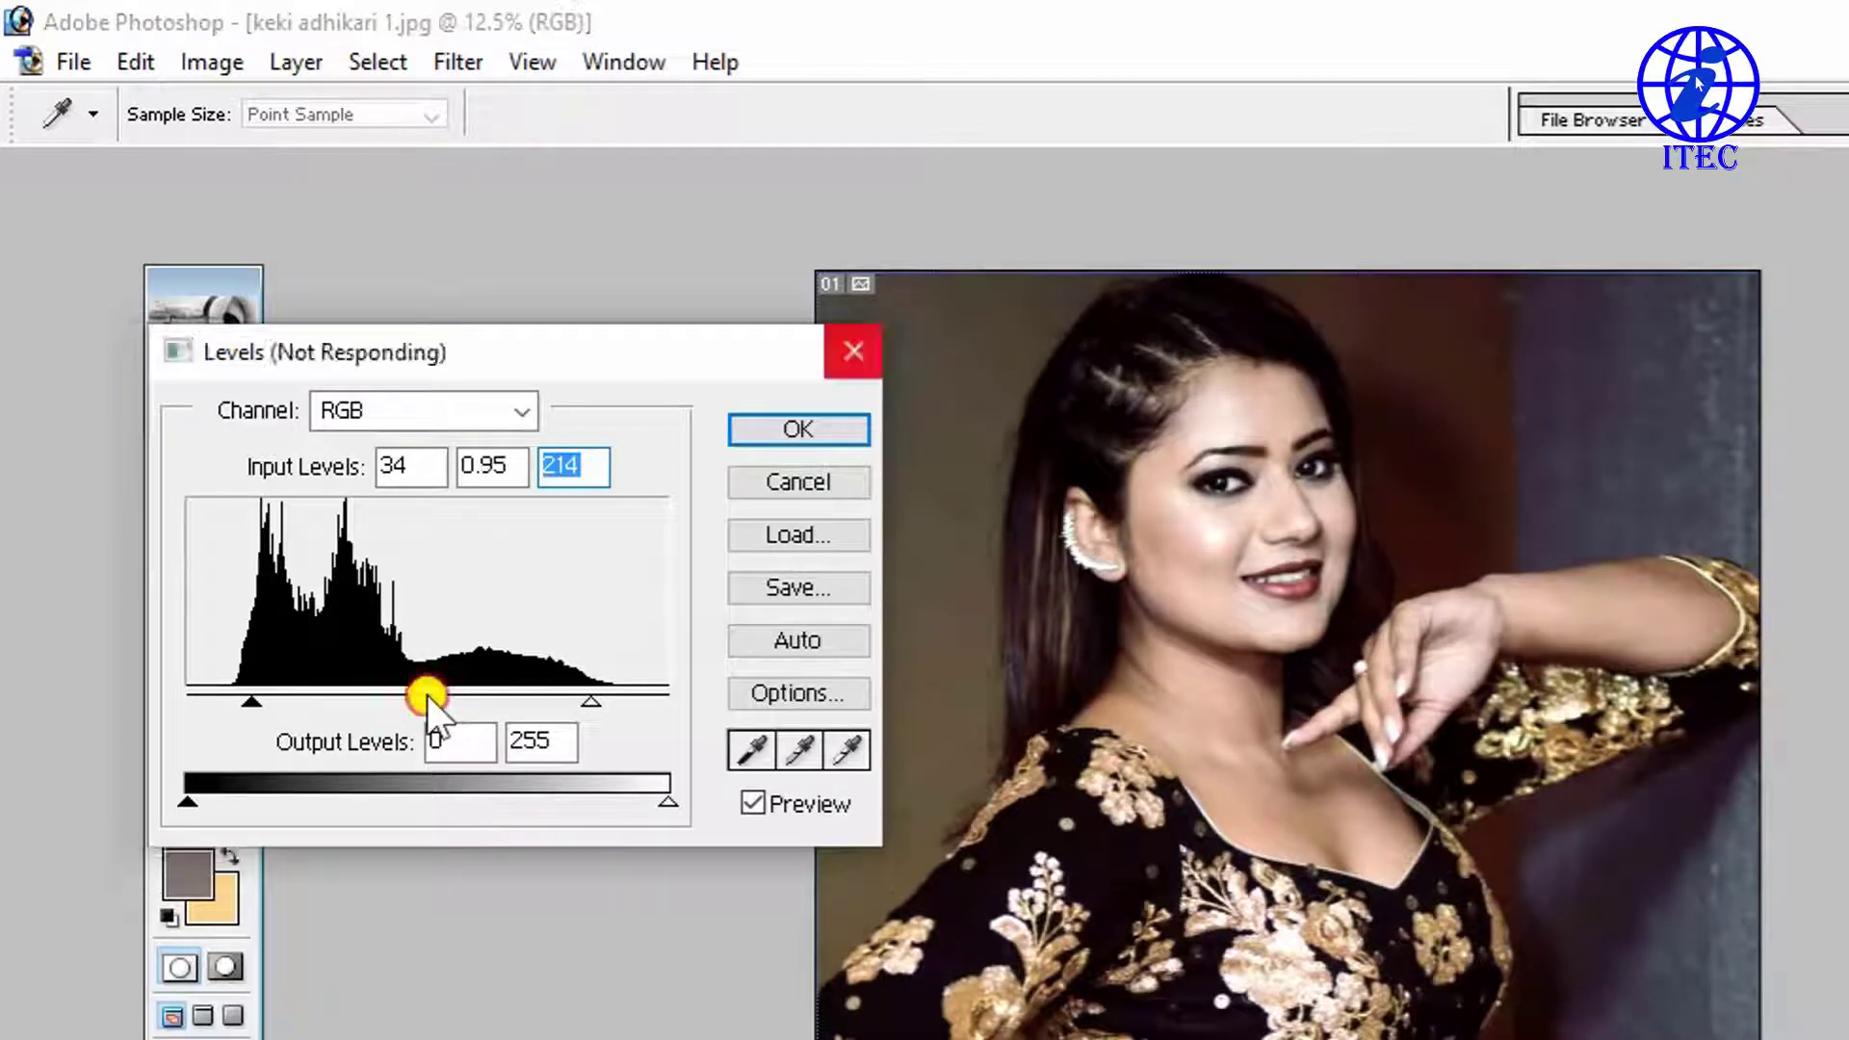
mouse_move(662, 803)
left_mouse_down()
mouse_move(417, 812)
mouse_move(400, 791)
mouse_move(668, 812)
left_mouse_up()
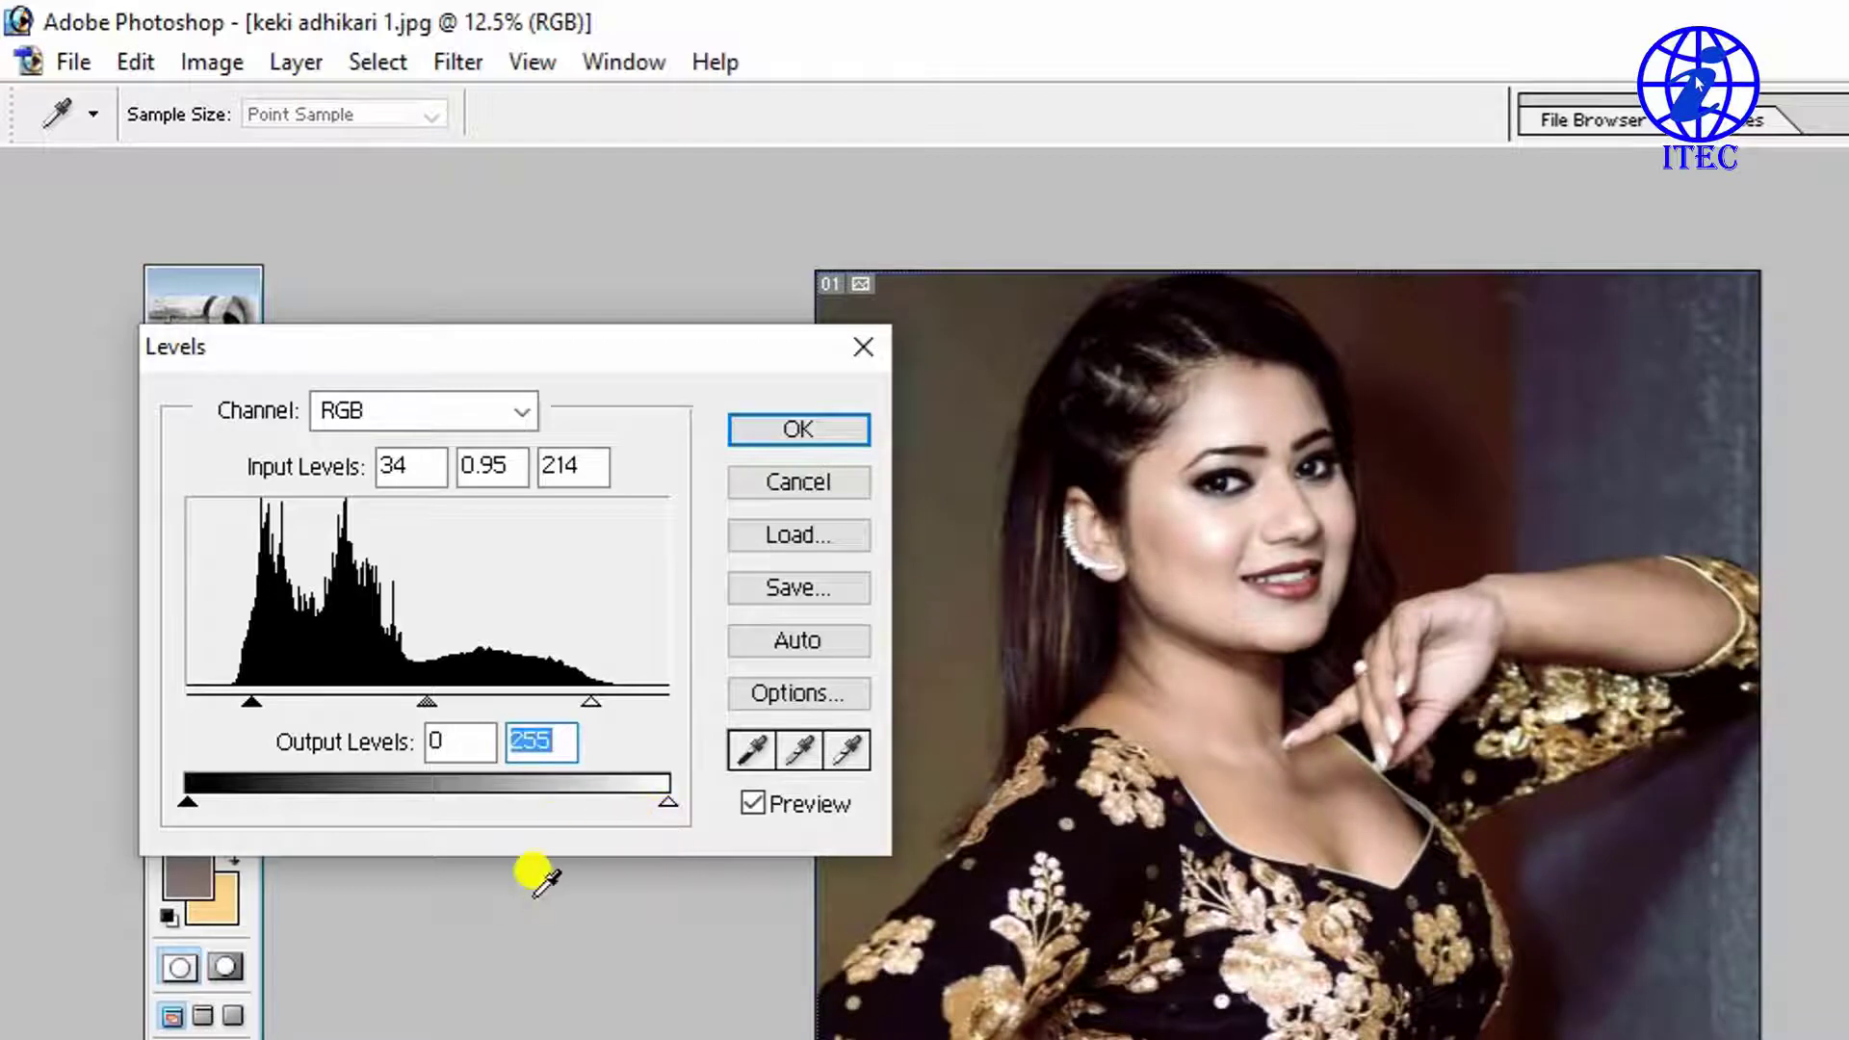
Step: Check the Red, Green and Blue channels, then adjust the Red channel's midtones and white point
left_click(509, 410)
left_click(430, 478)
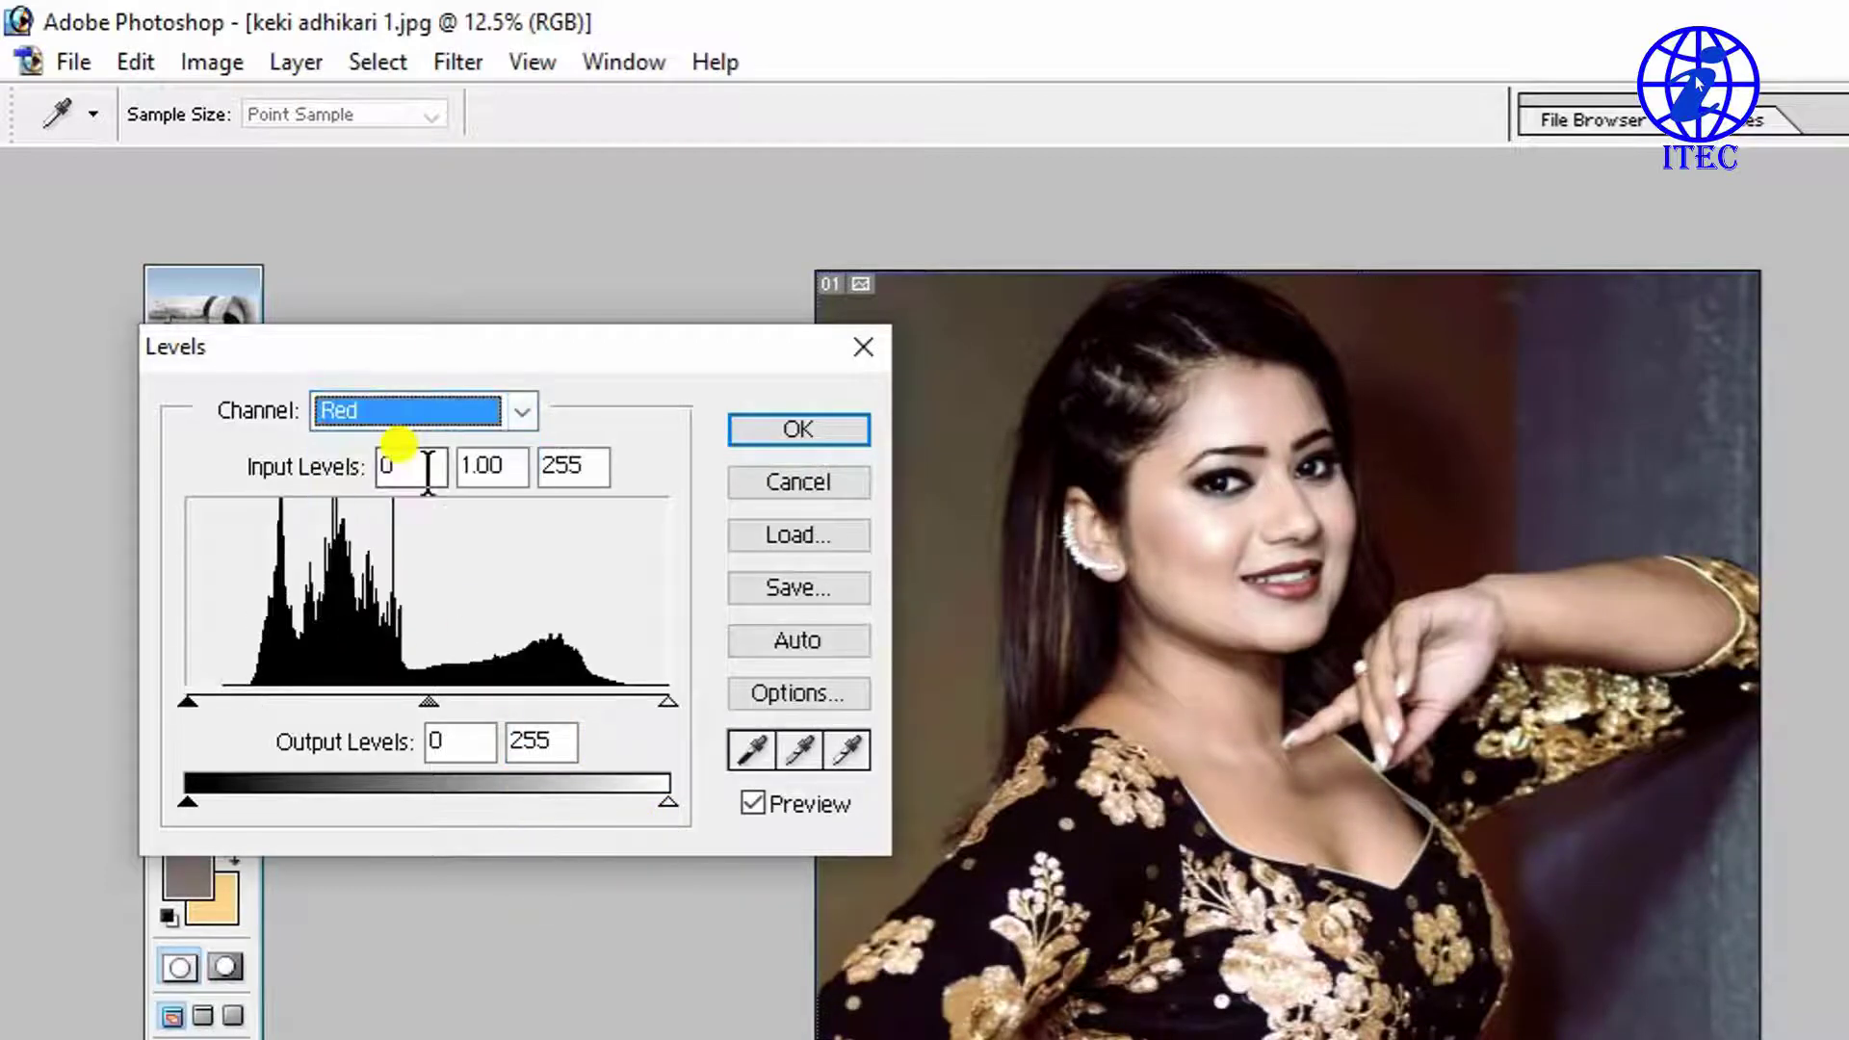
left_click(507, 405)
left_click(425, 504)
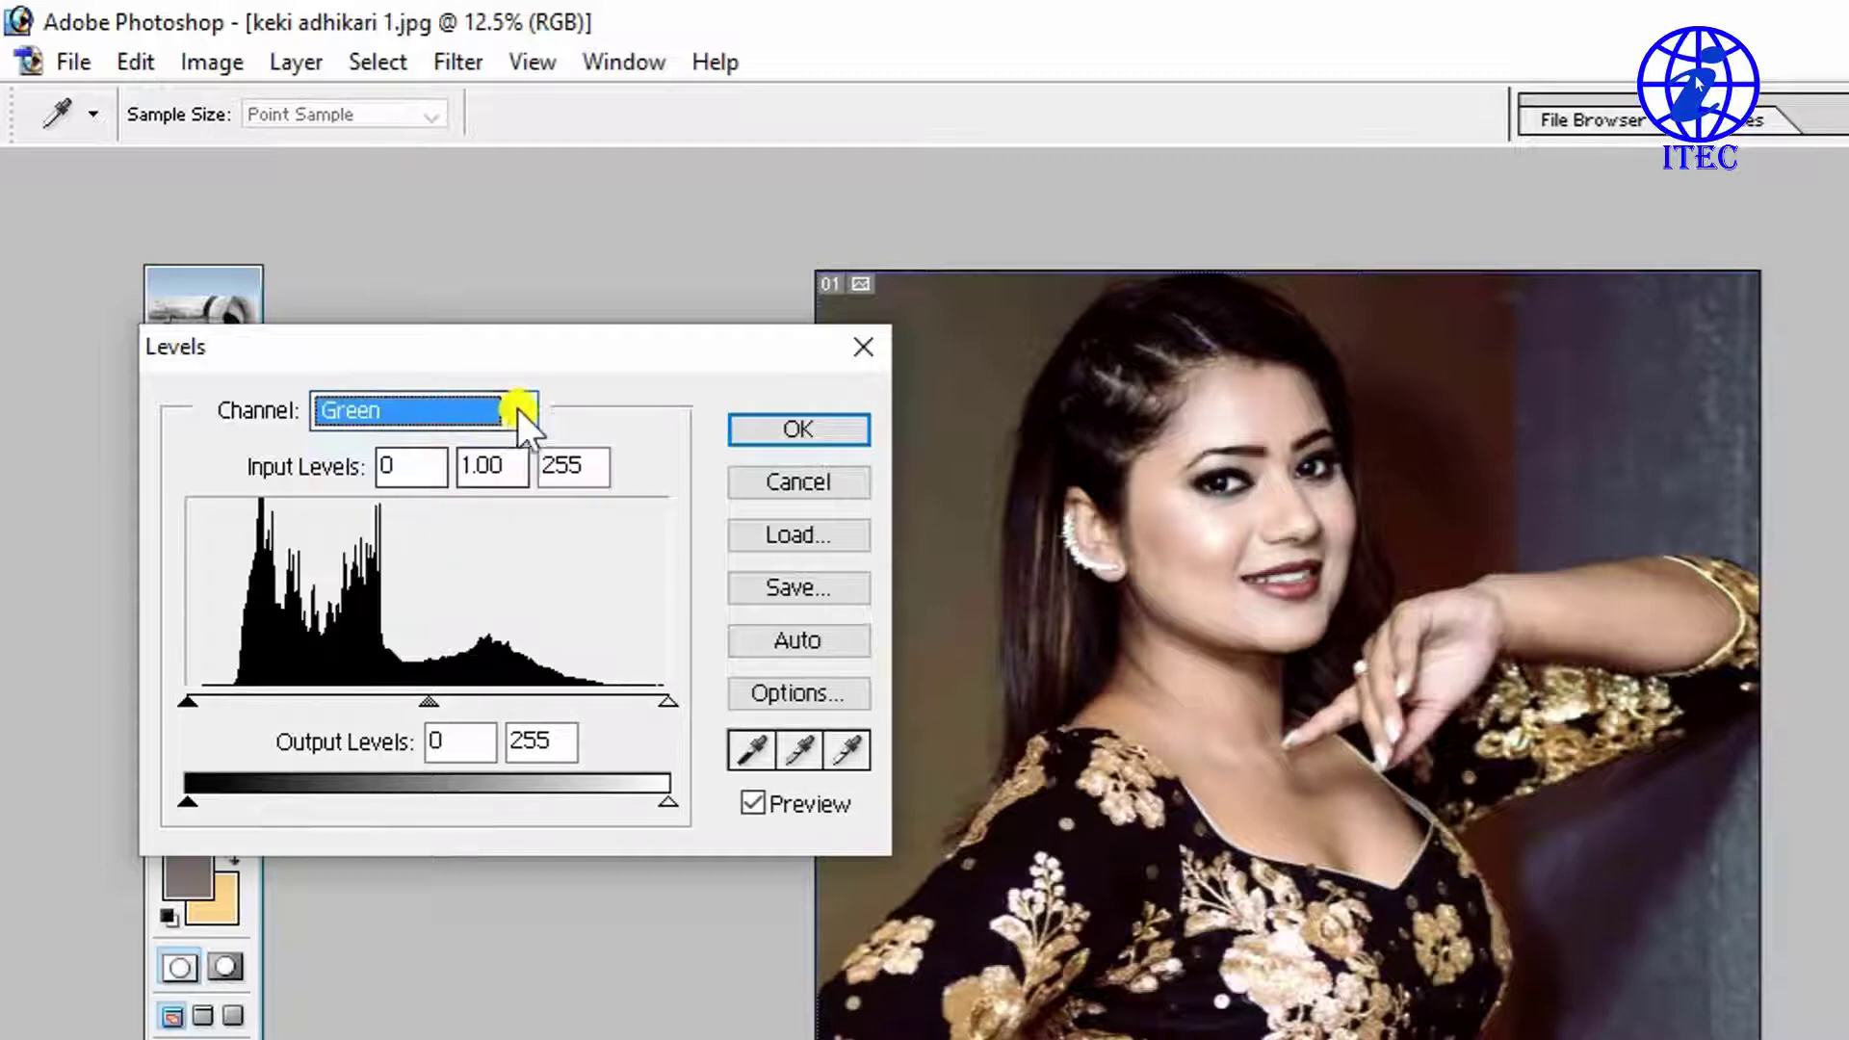
left_click(517, 408)
left_click(413, 533)
left_click(512, 408)
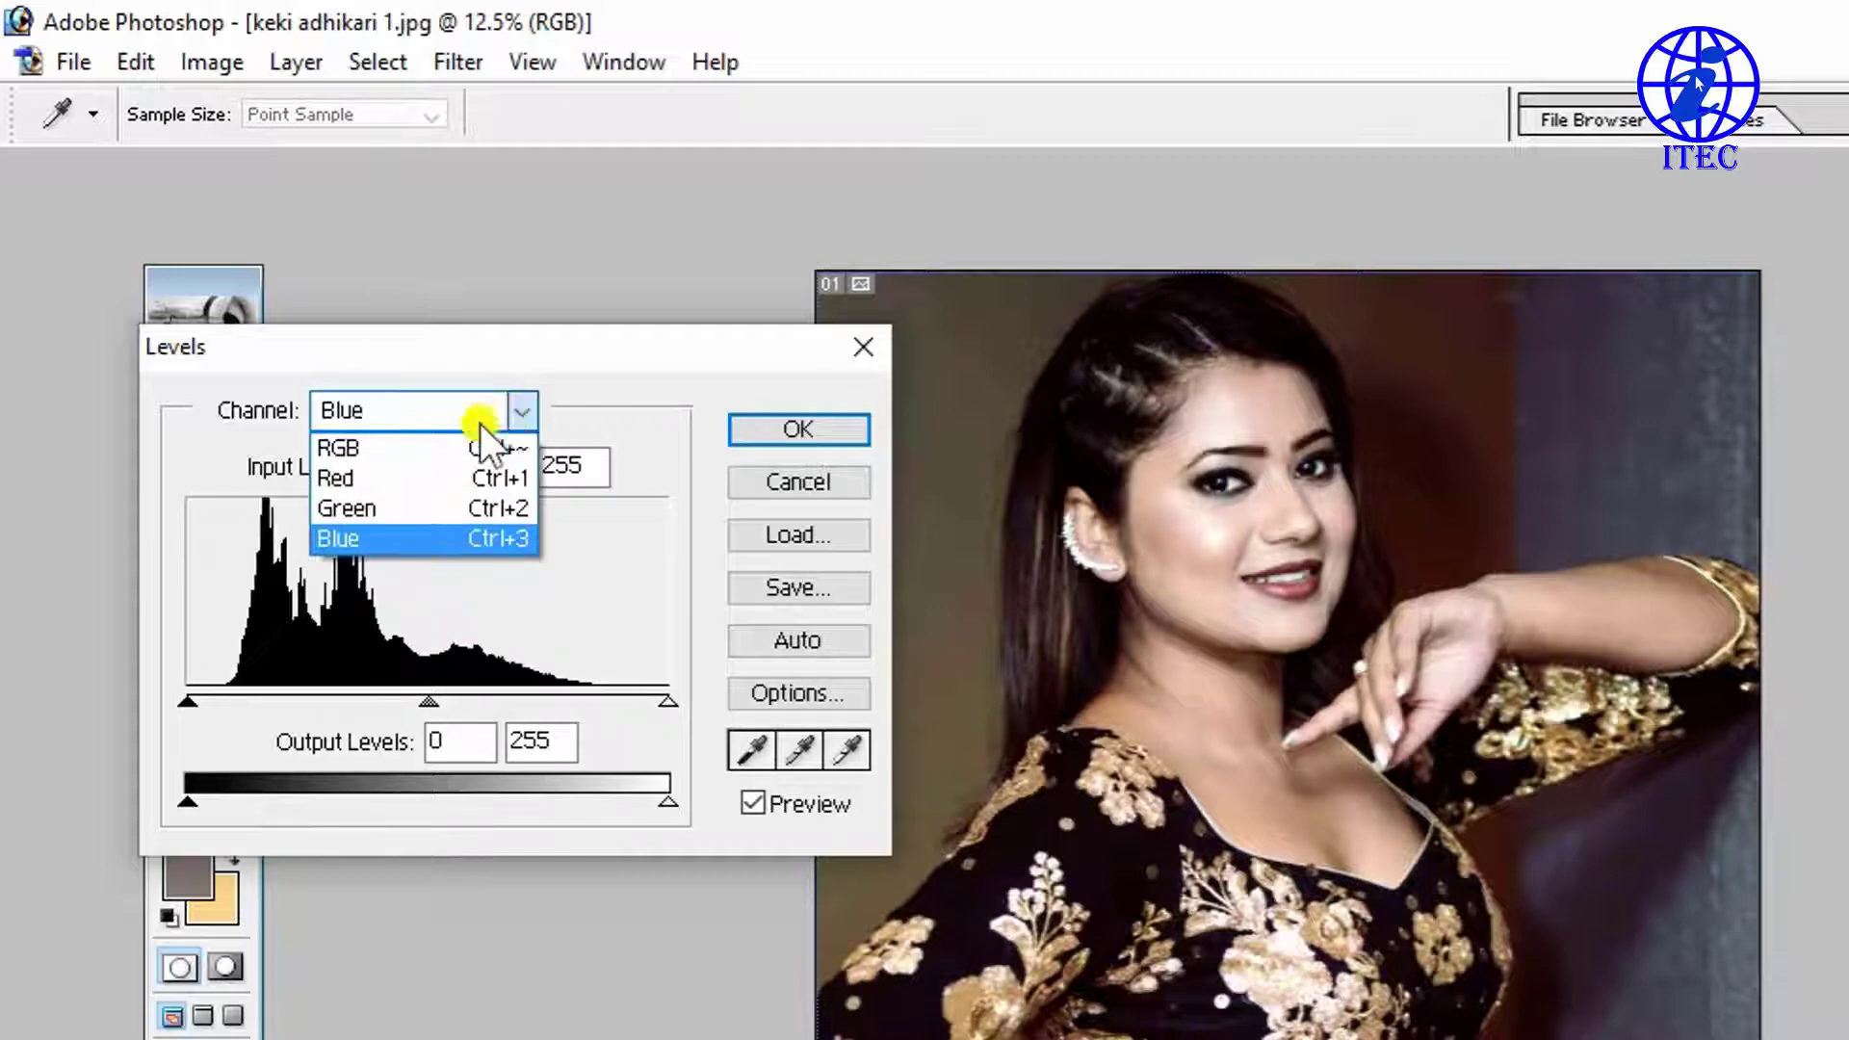
left_click(420, 478)
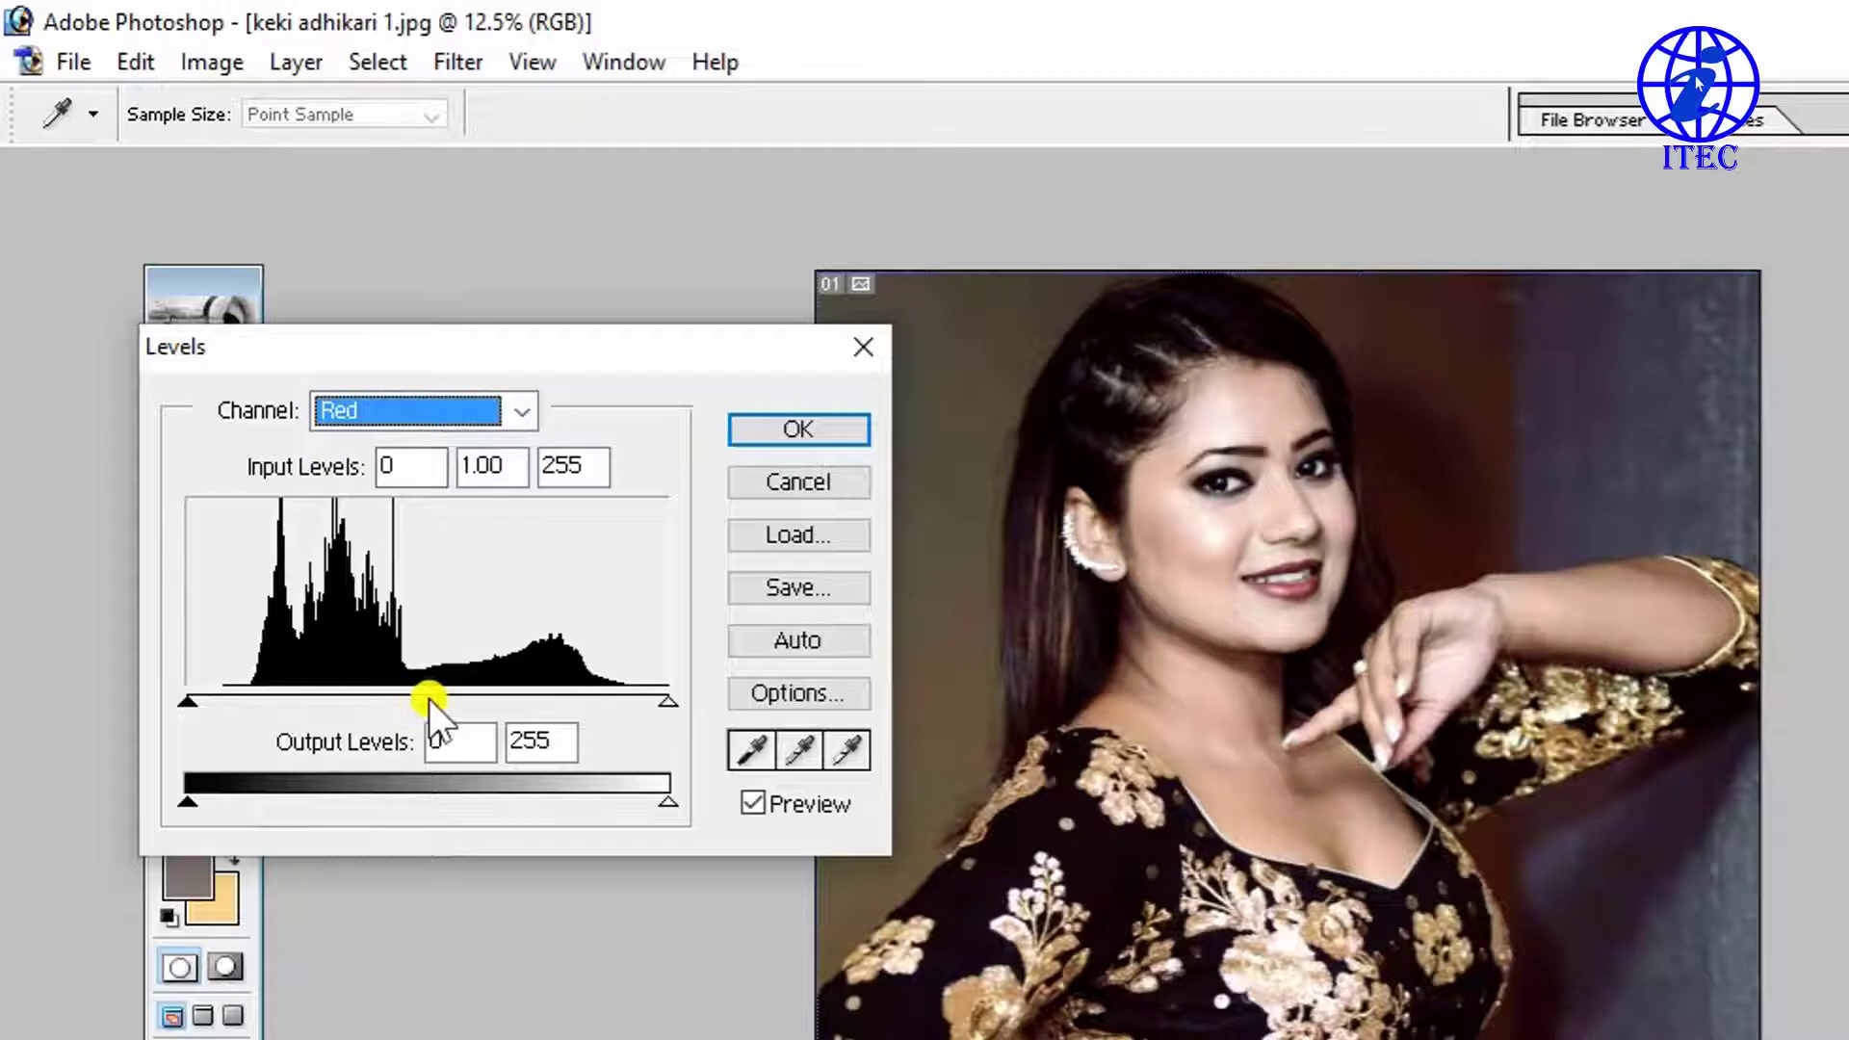
left_click_drag(430, 697, 369, 697)
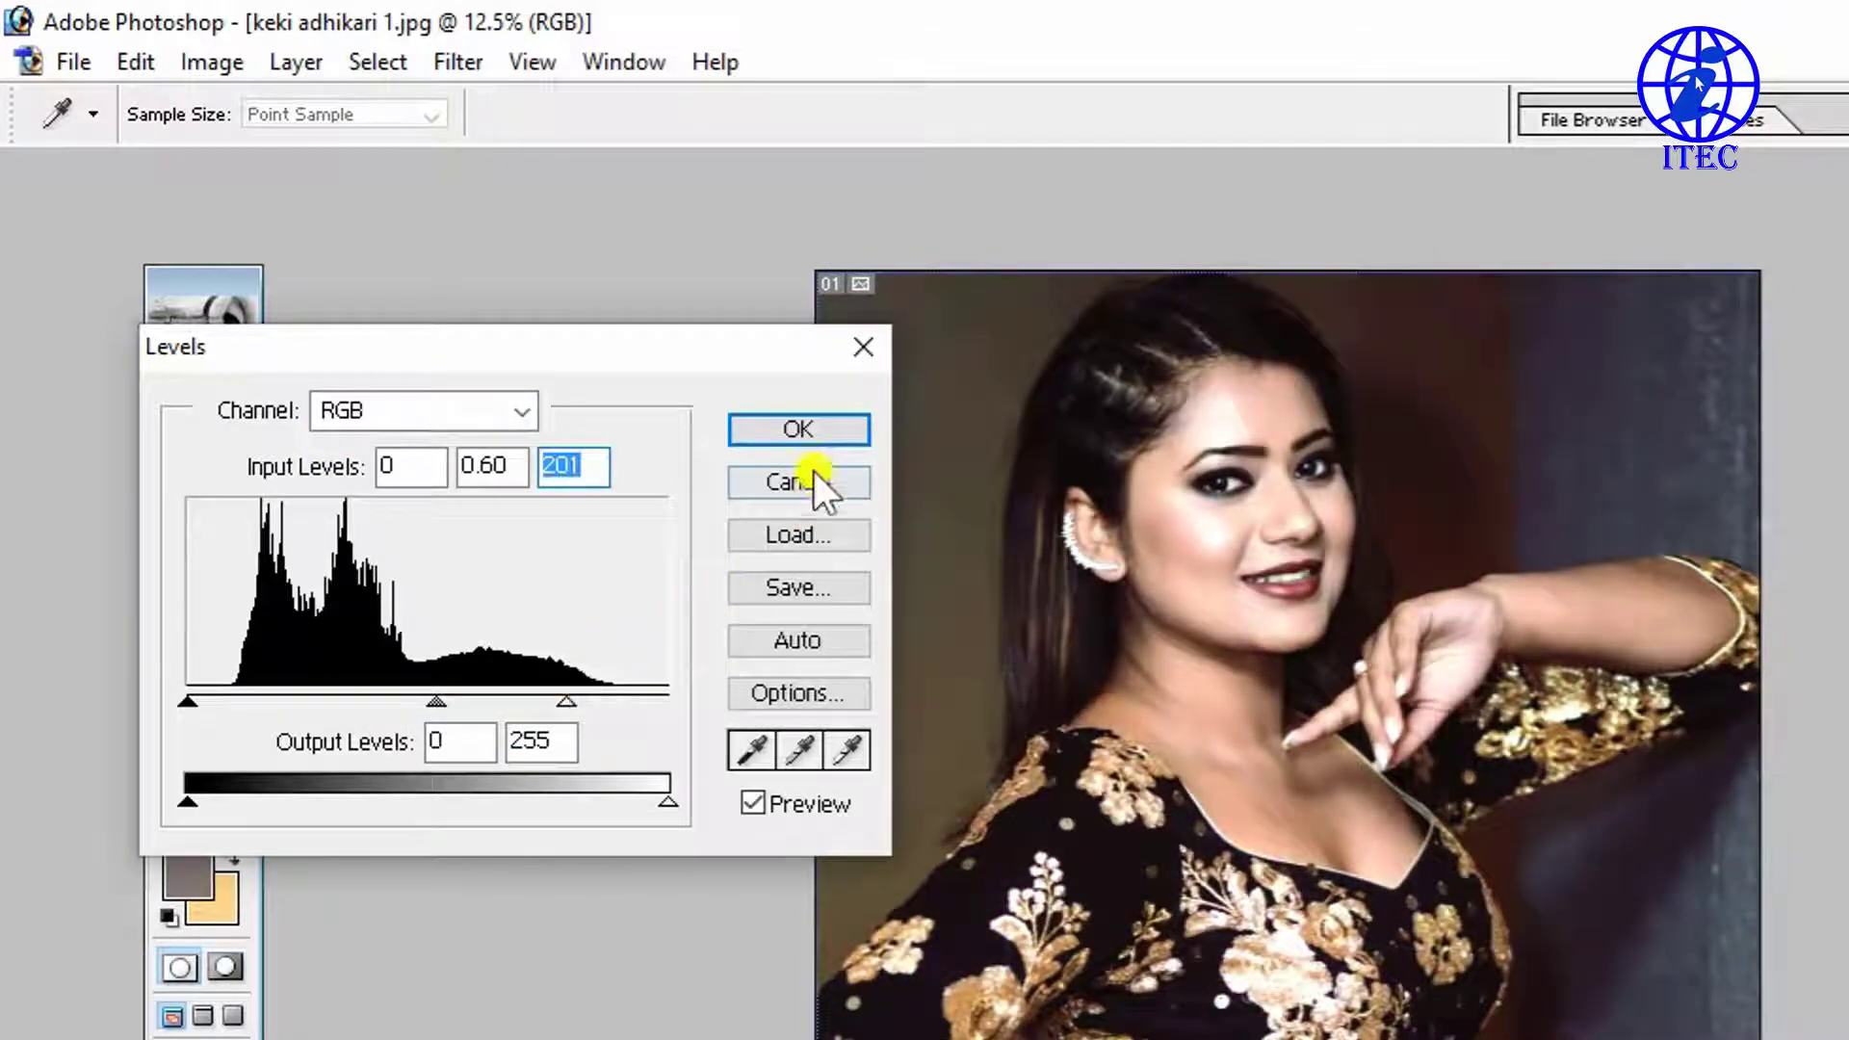
left_click_drag(566, 703, 572, 703)
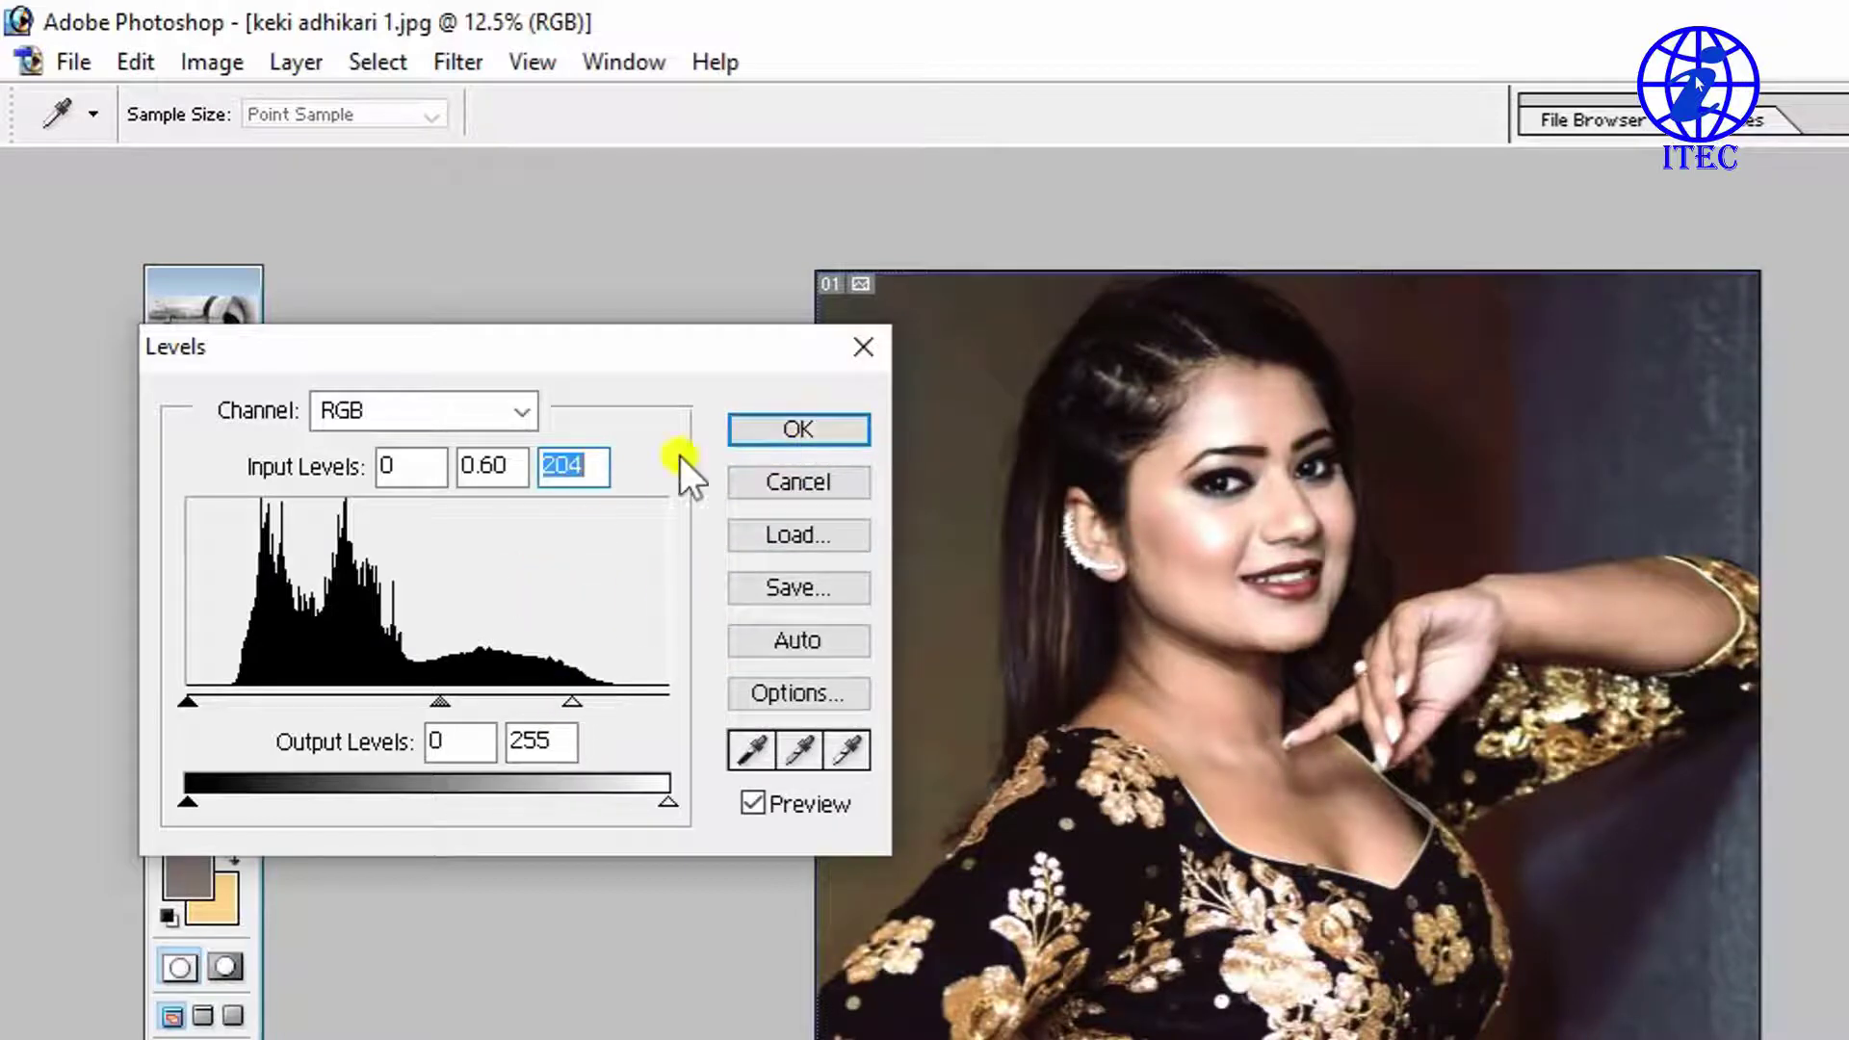
Step: Commit the Levels adjustment, then apply Auto Levels and Auto Contrast
left_click(806, 426)
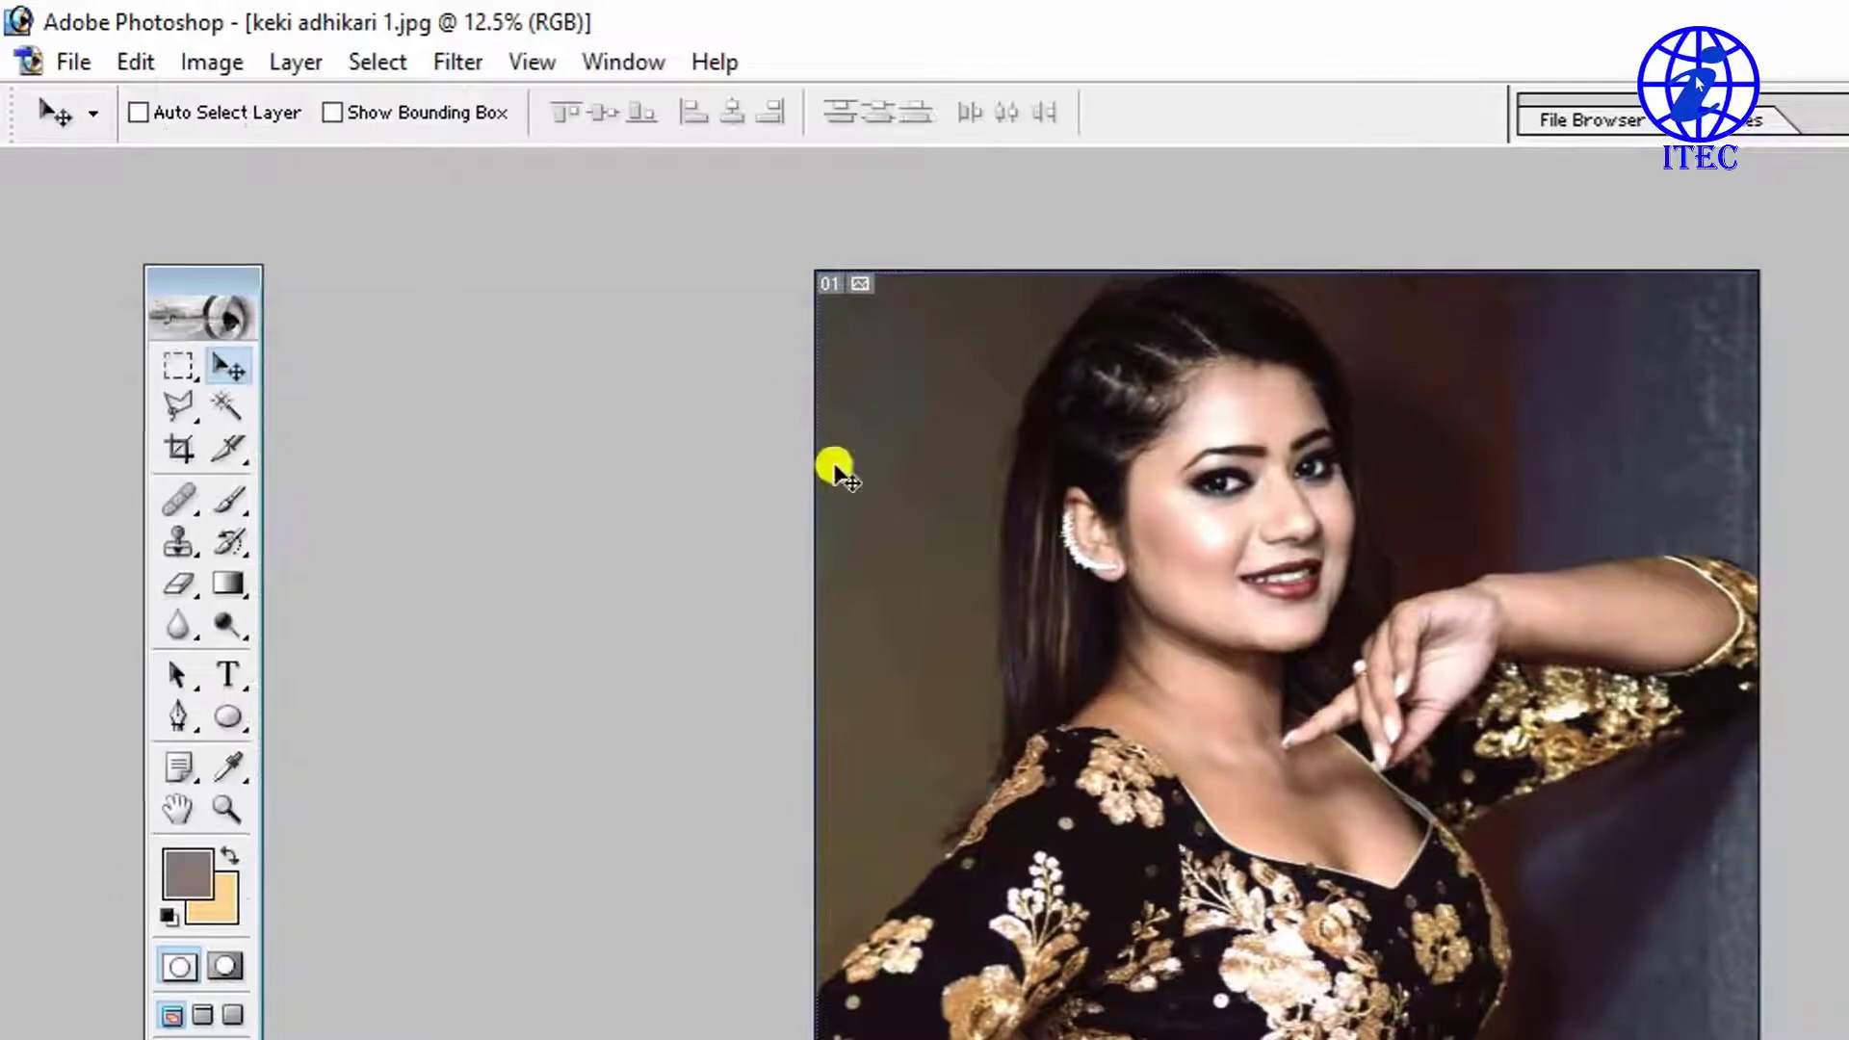
key("ctrl+plus")
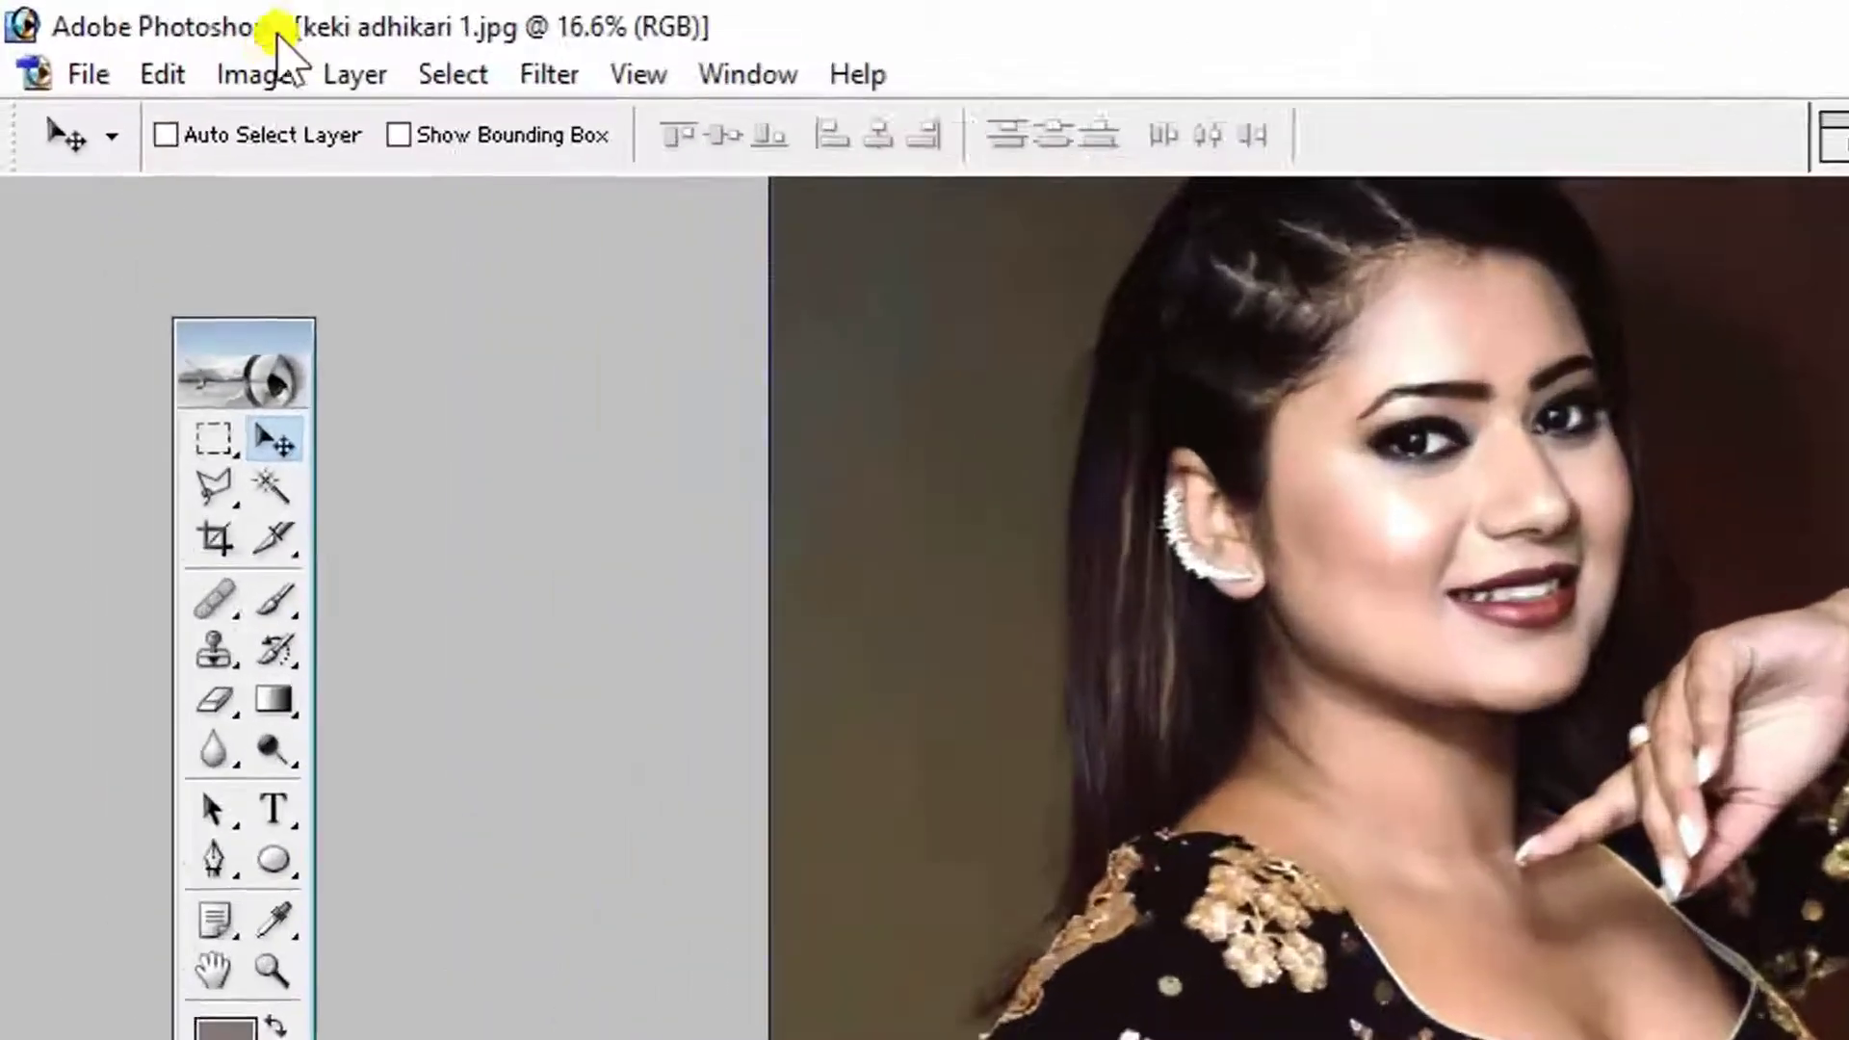
left_click(152, 44)
mouse_move(248, 133)
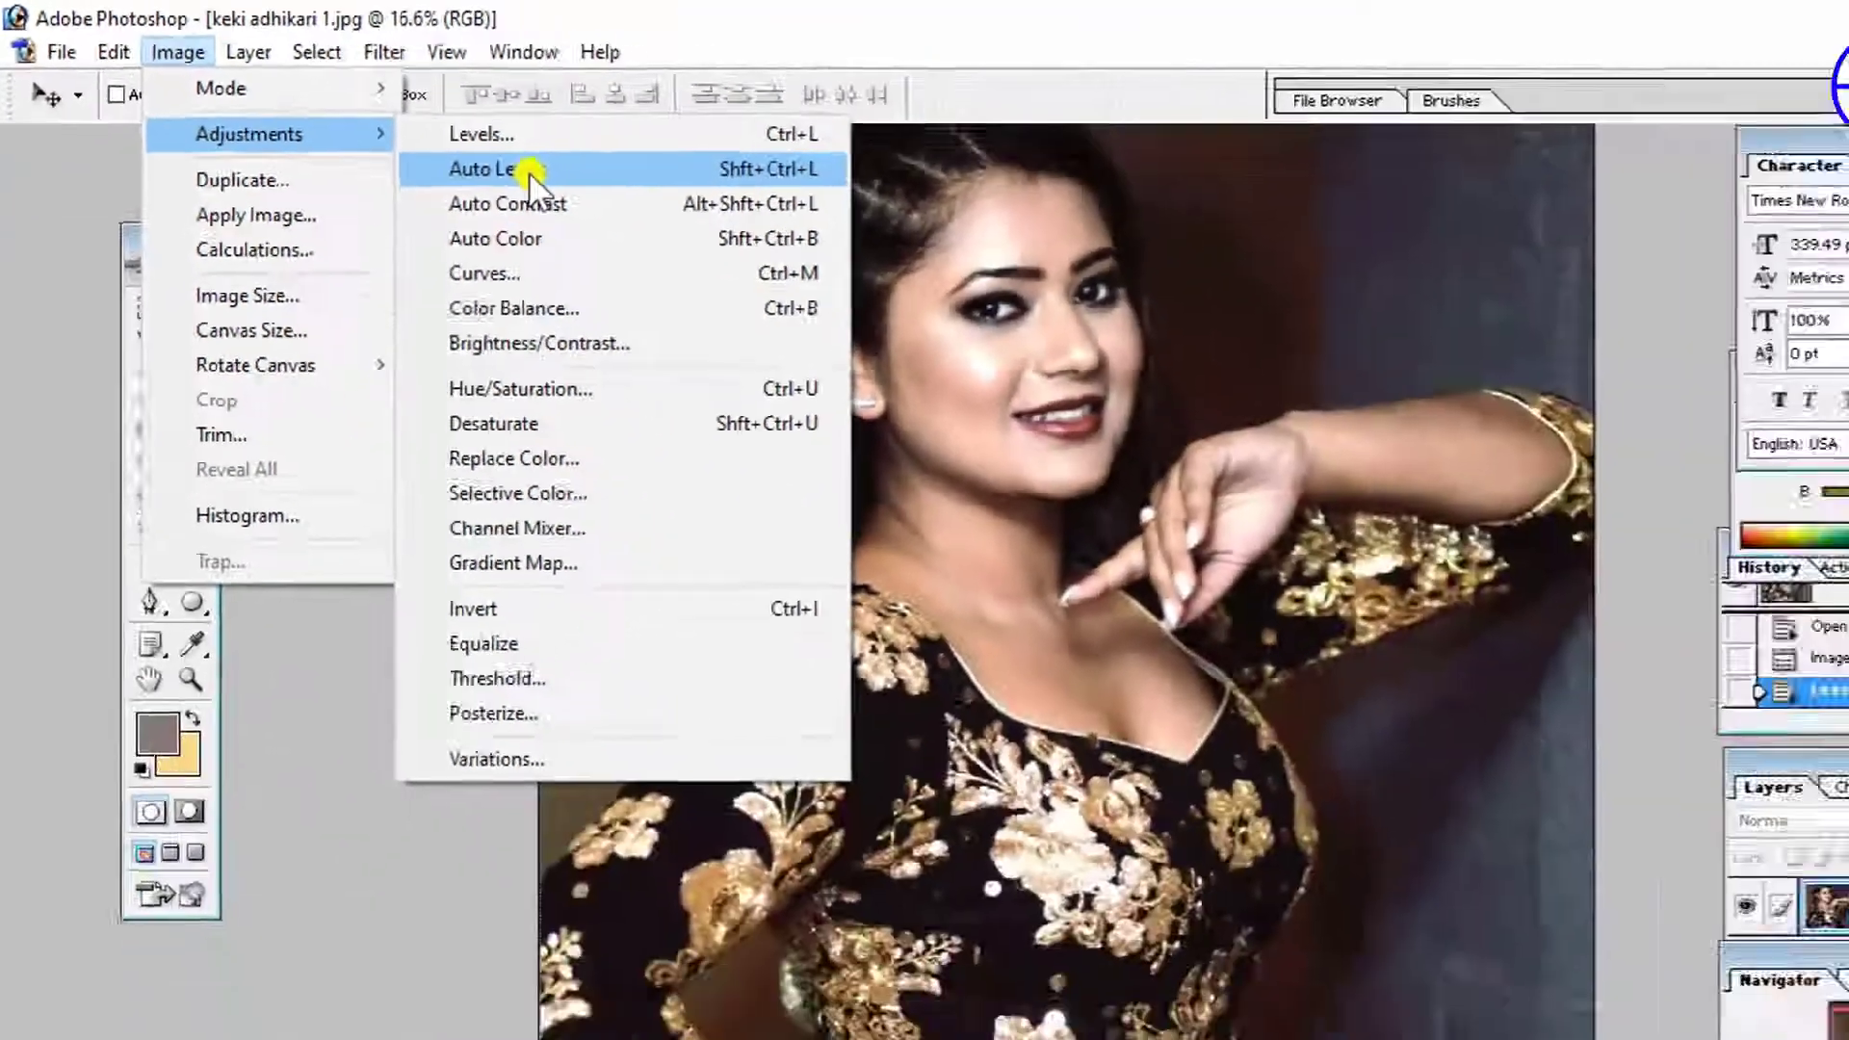
left_click(453, 147)
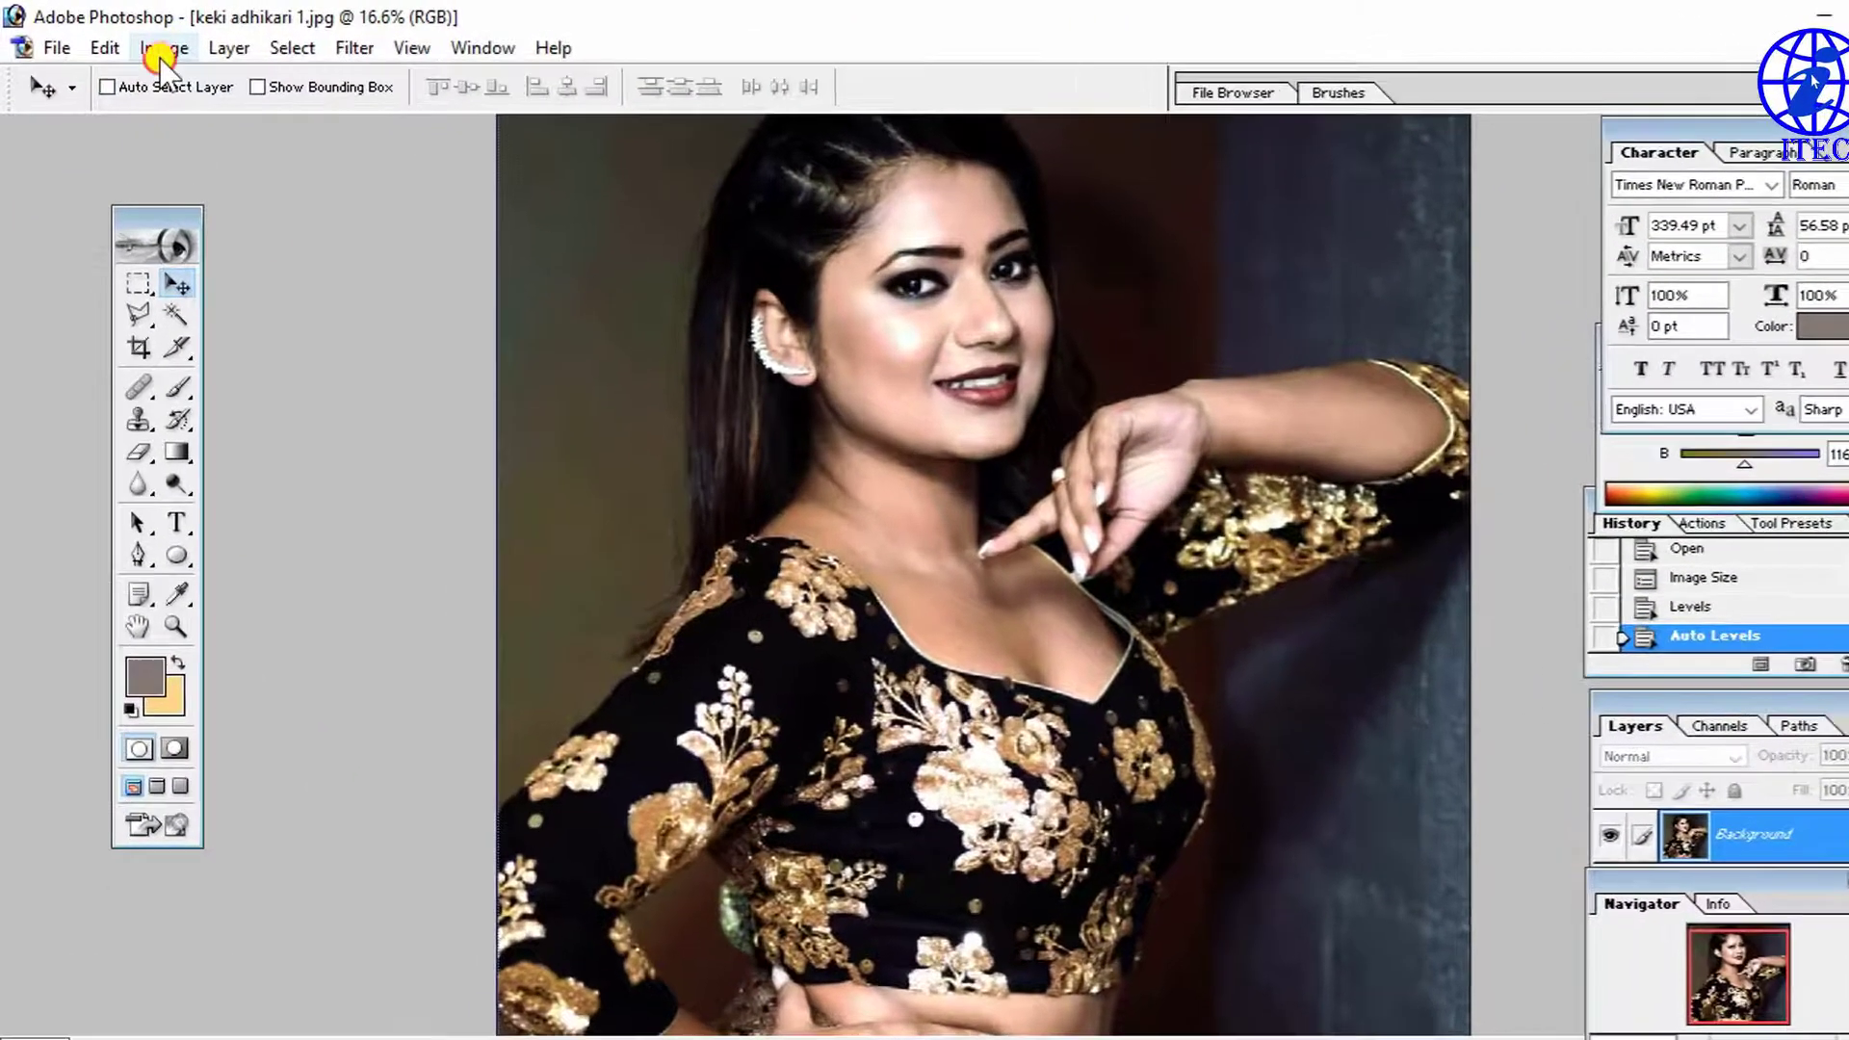
left_click(152, 45)
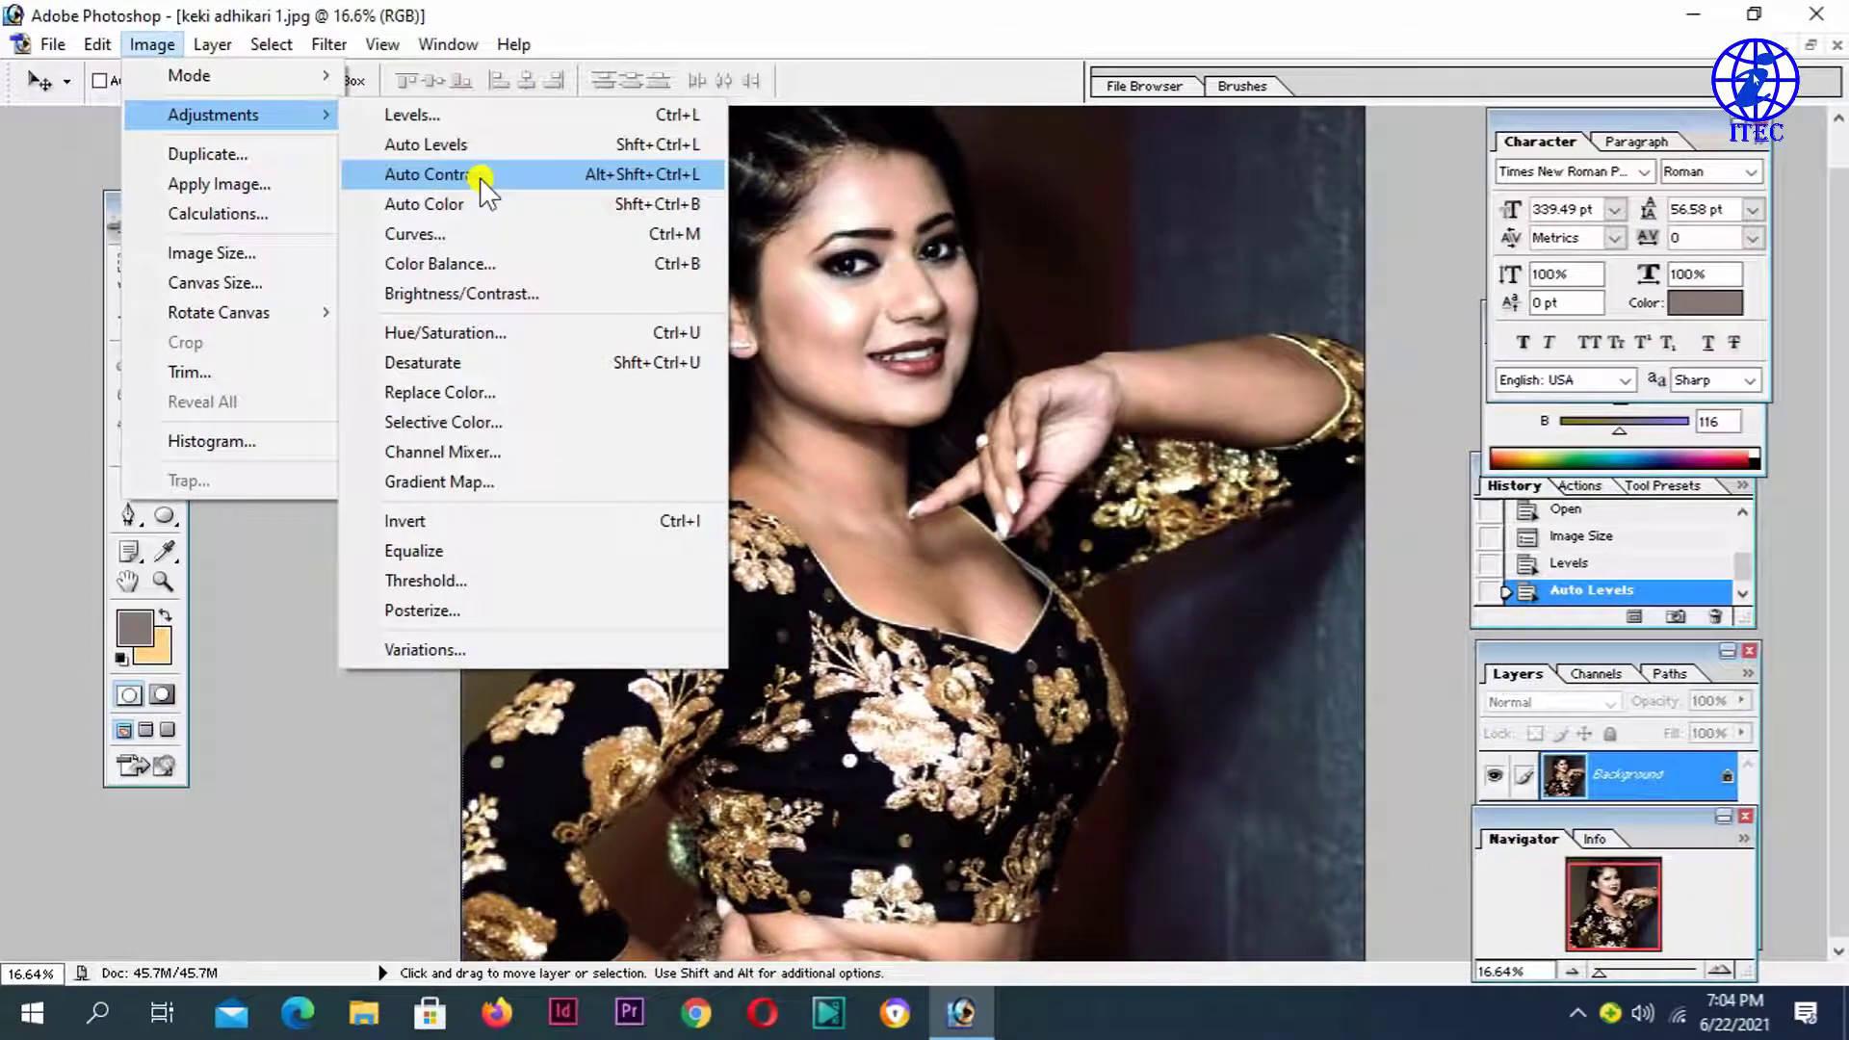
left_click(479, 176)
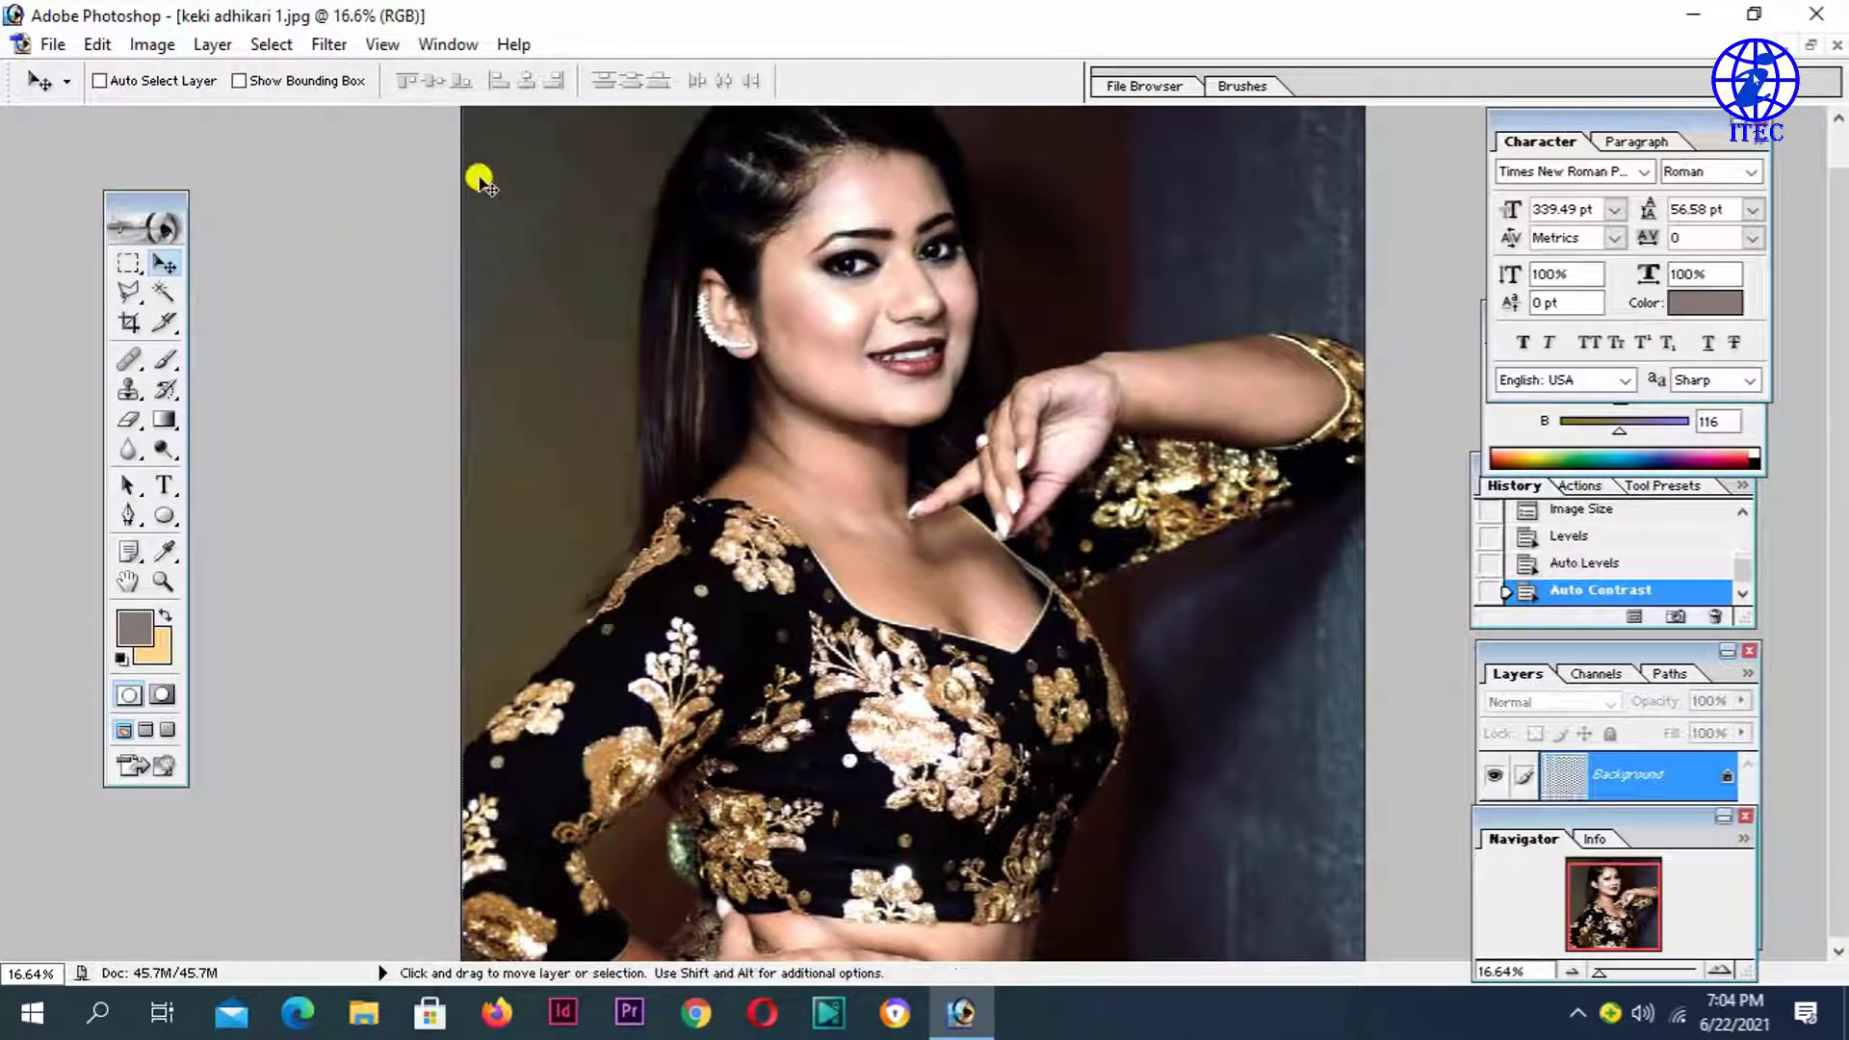
Step: Try Auto Color, then undo it by stepping back in History to Auto Contrast
left_click(154, 46)
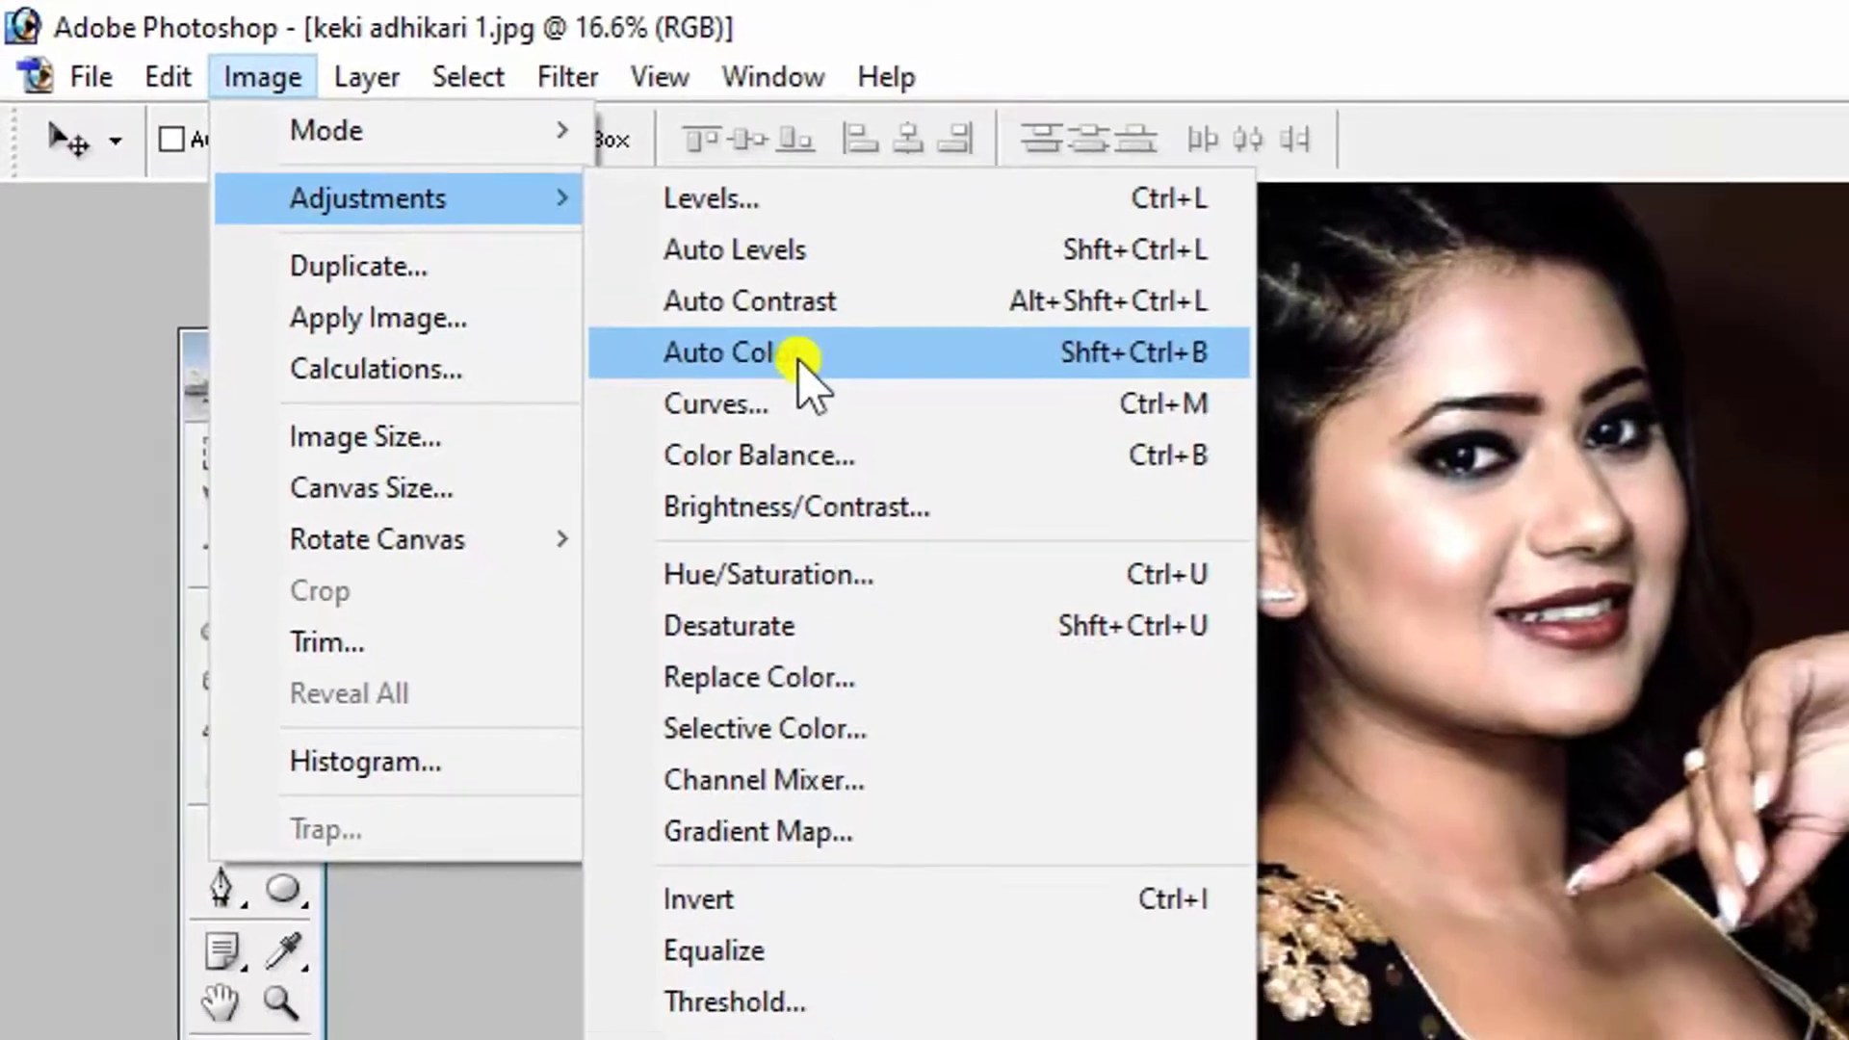
left_click(732, 323)
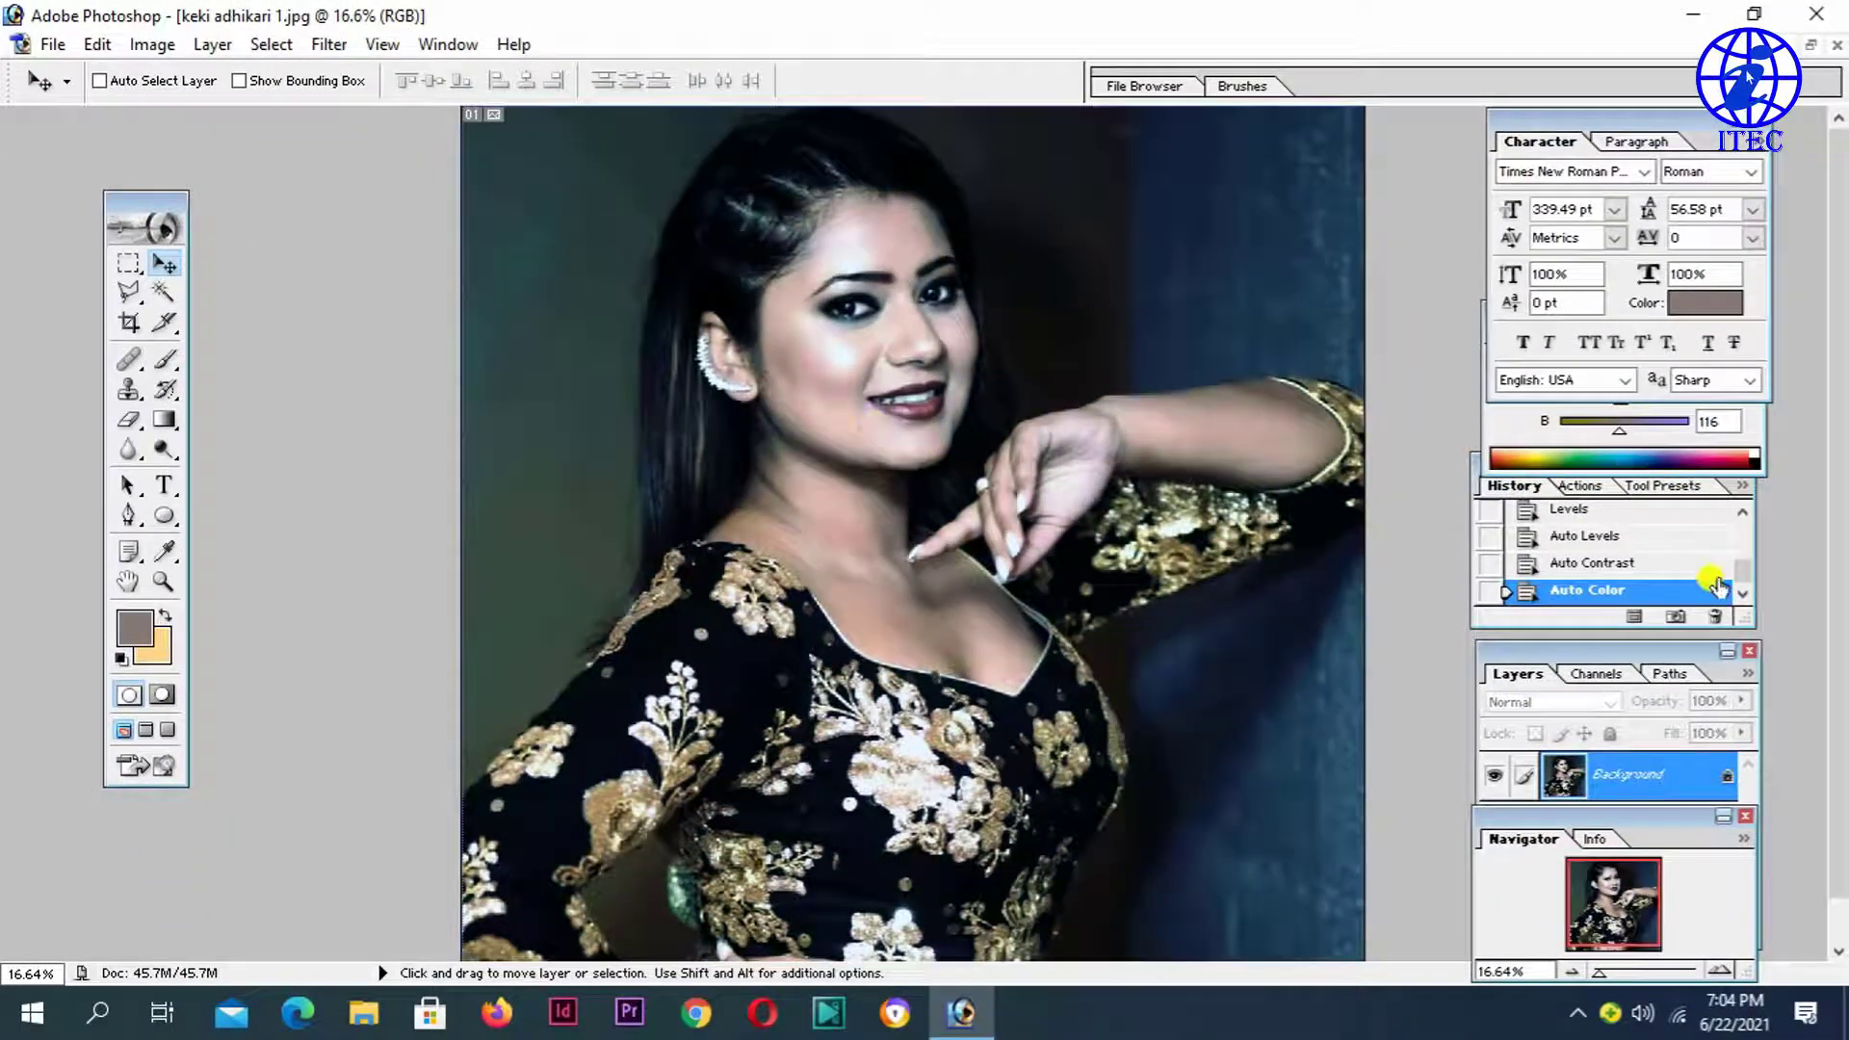
left_click(1630, 563)
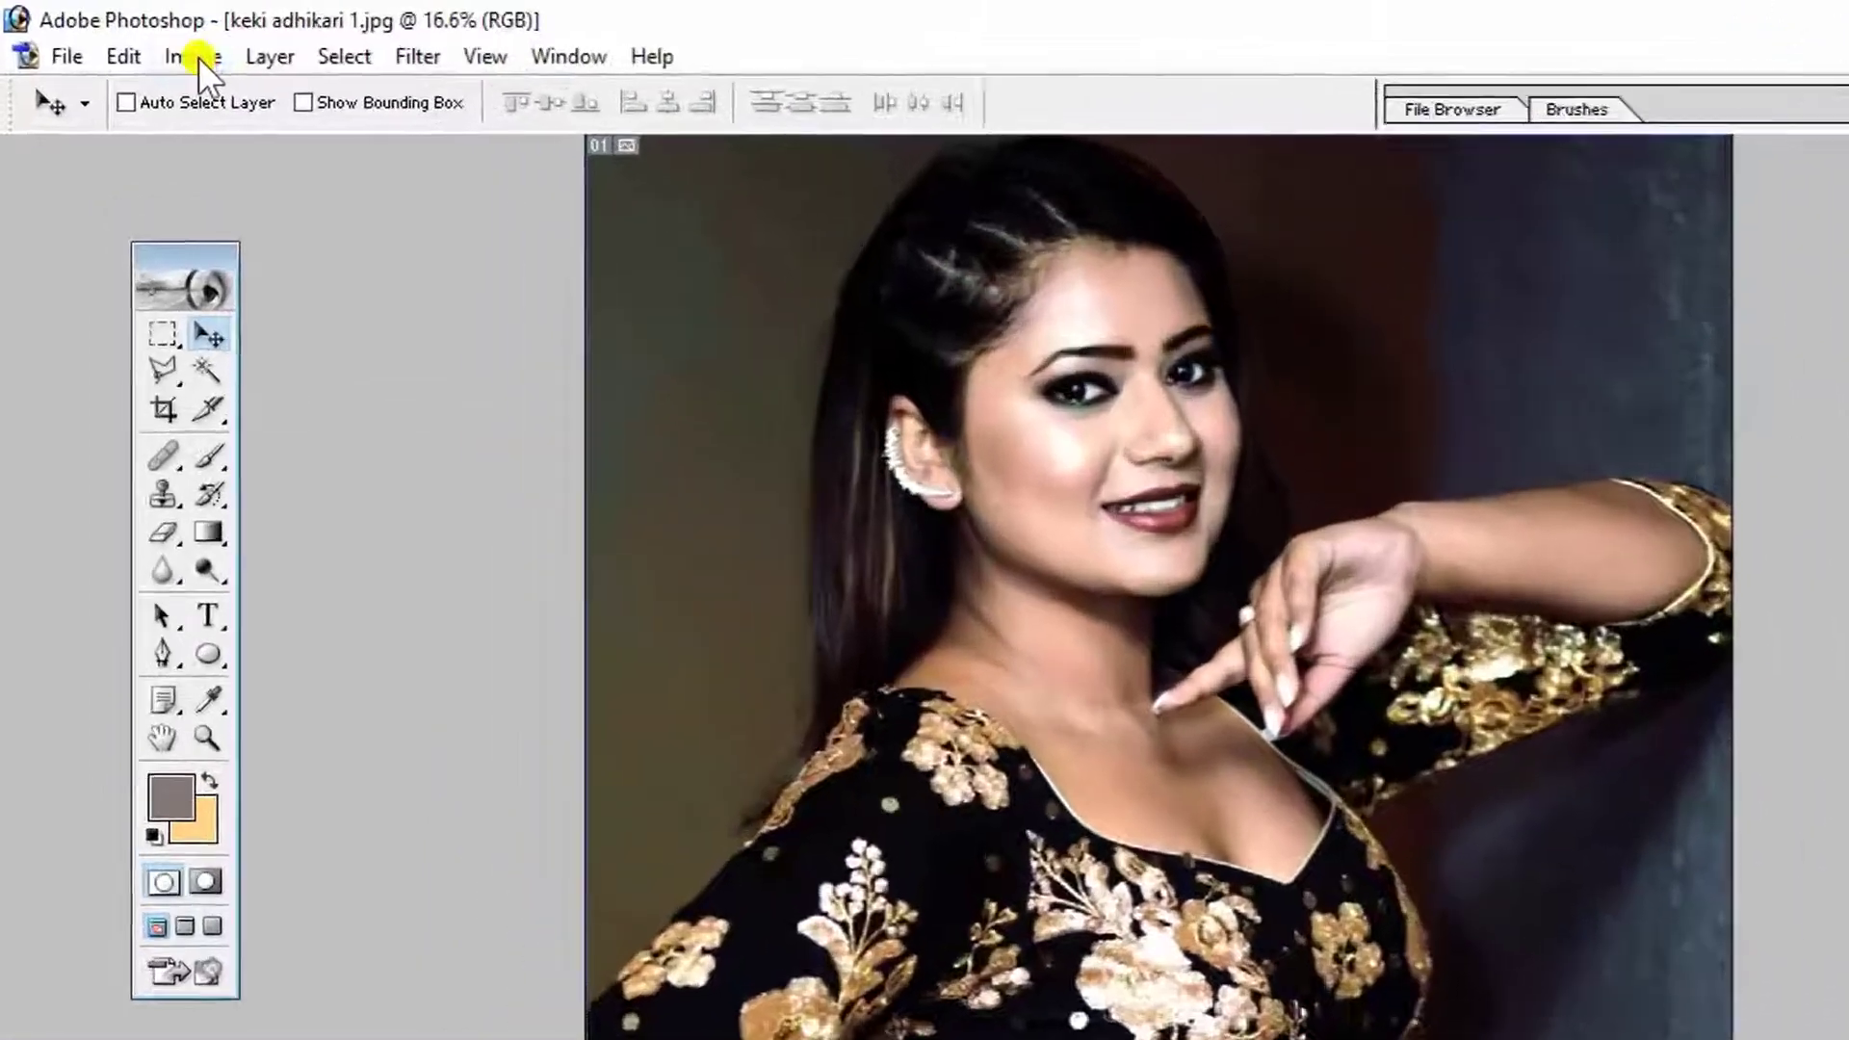
left_click(152, 44)
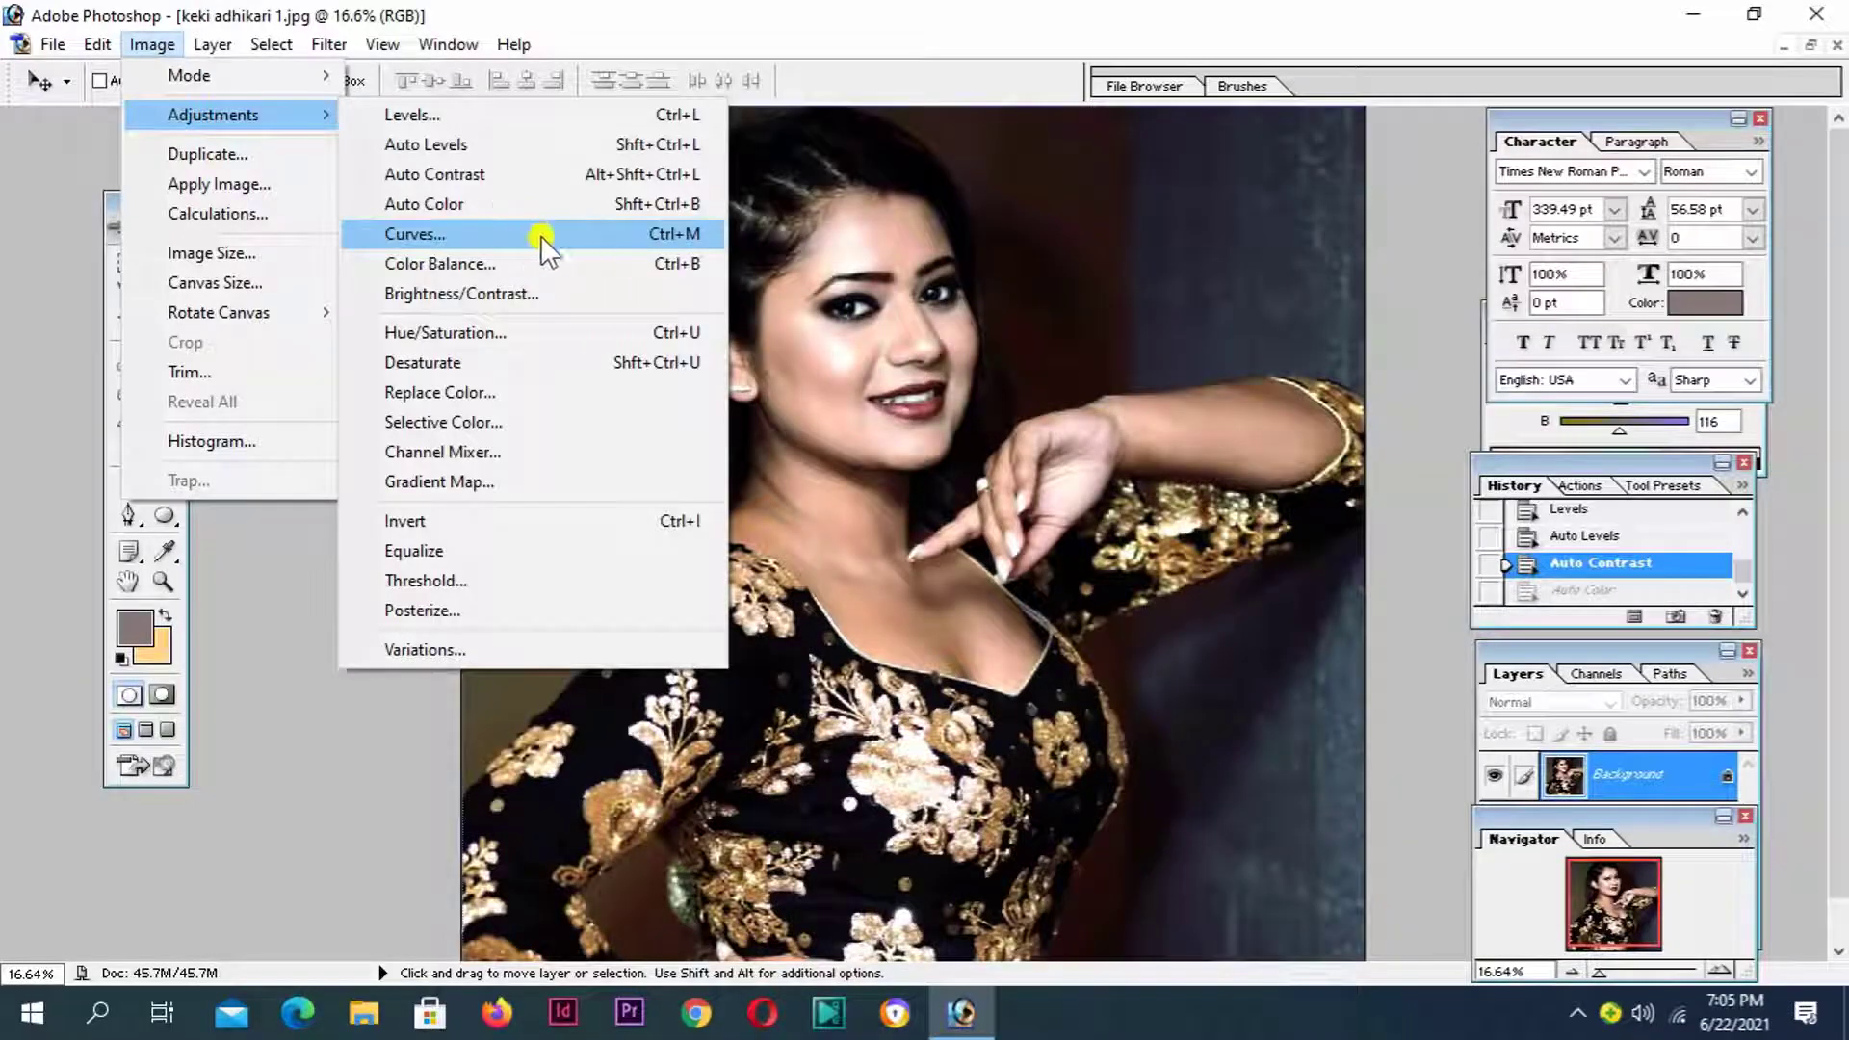
Step: Raise a midtone point on the RGB Curves to brighten the portrait and apply it
left_click(510, 235)
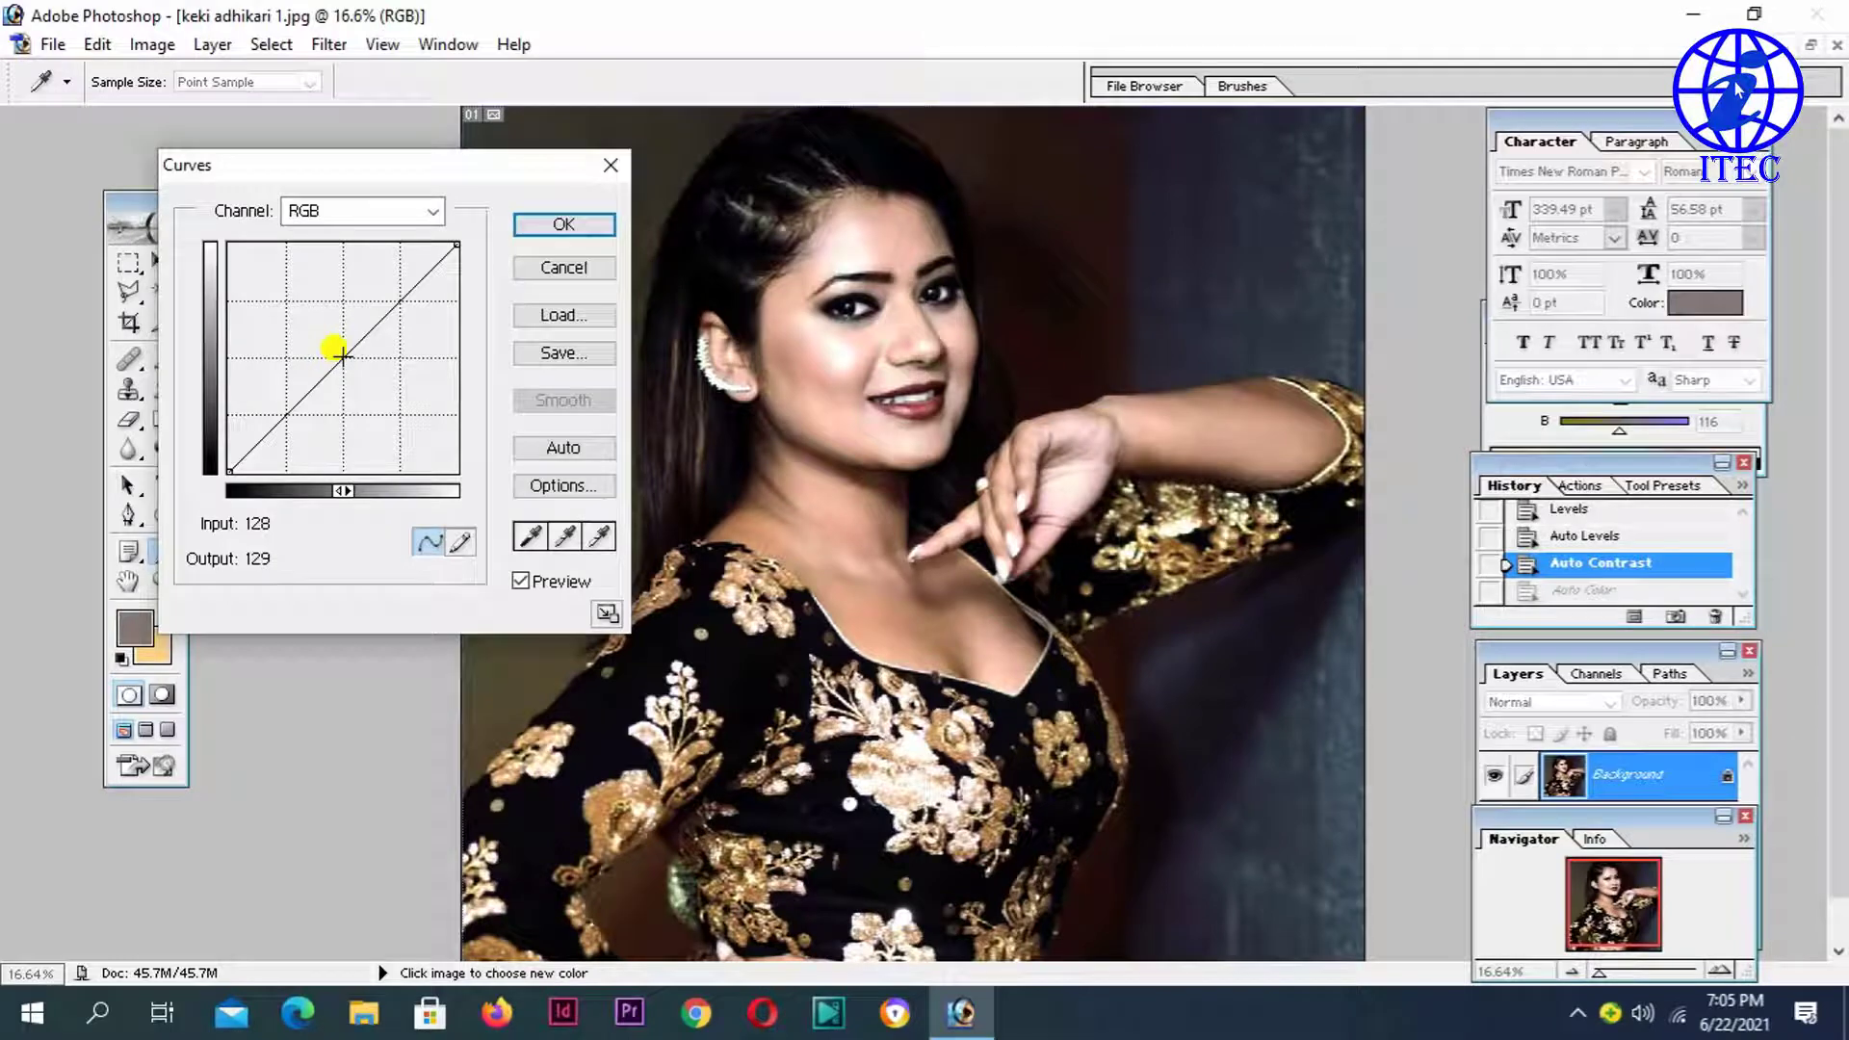
left_click(342, 355)
left_click_drag(342, 355, 324, 348)
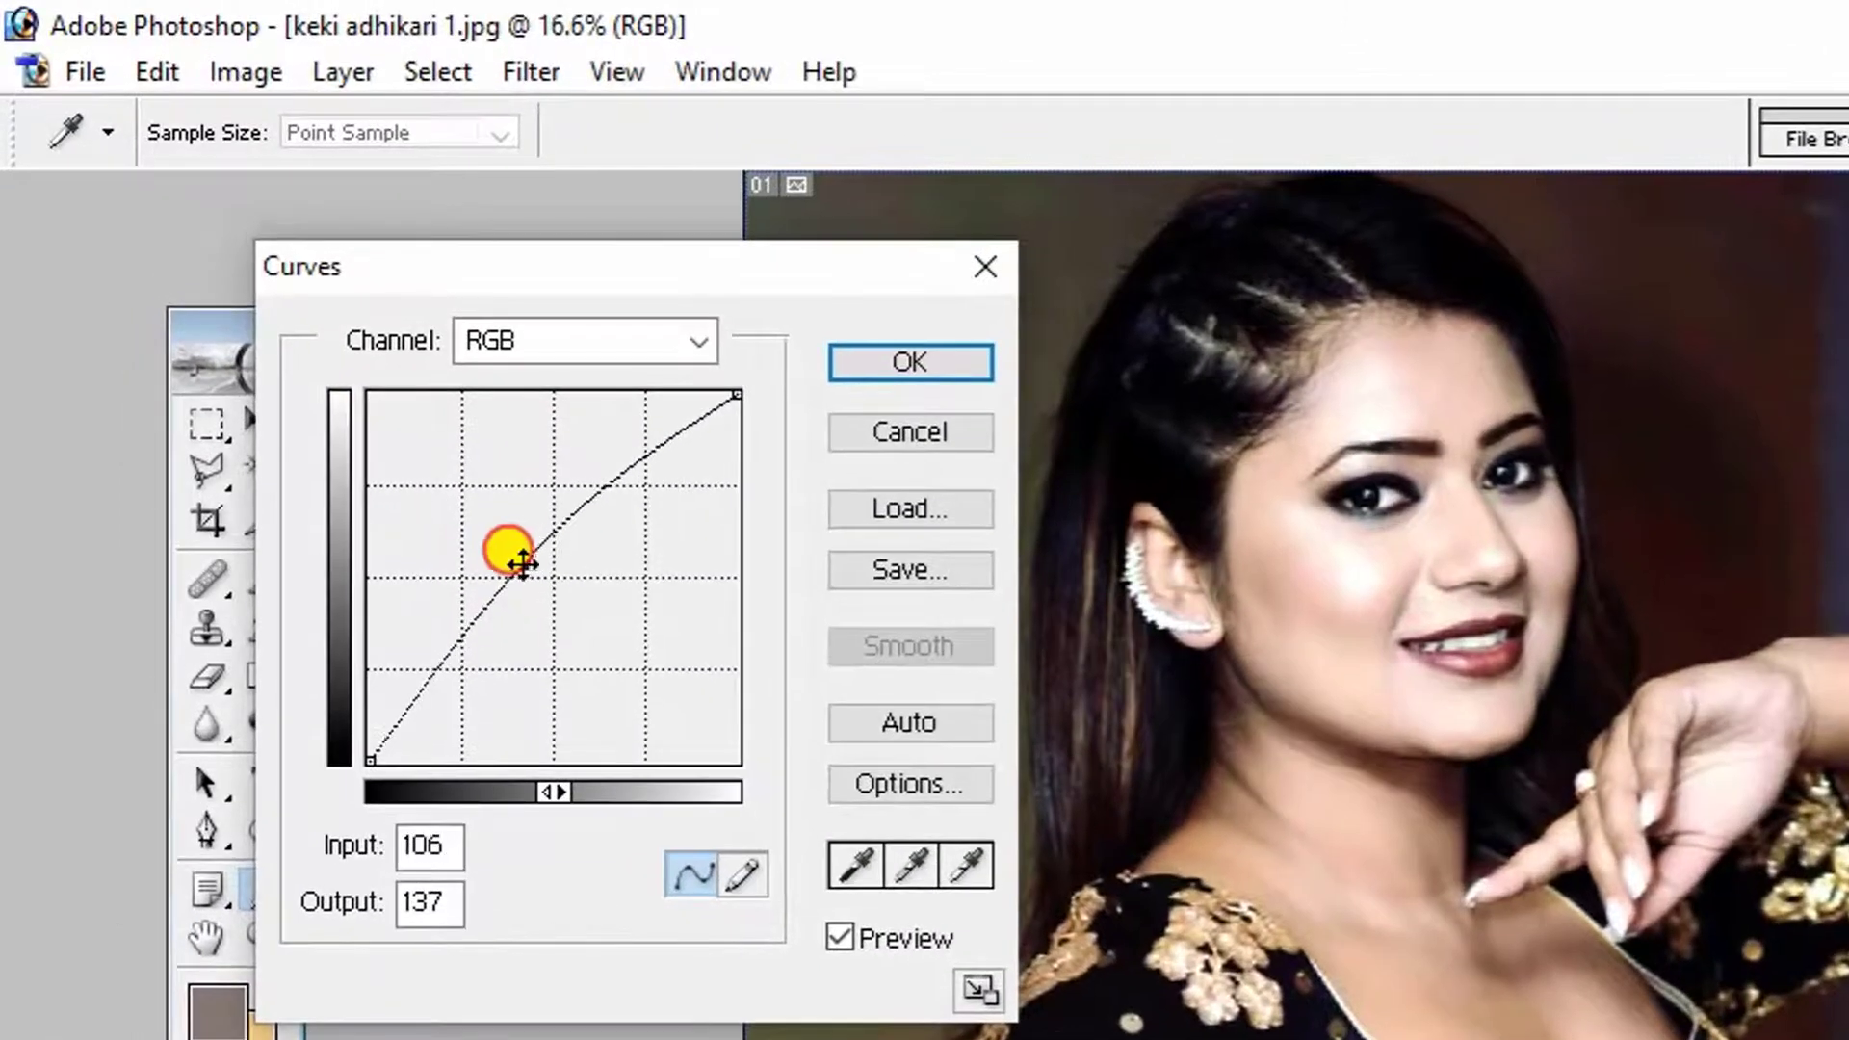
mouse_move(521, 563)
left_mouse_down()
mouse_move(486, 529)
mouse_move(532, 560)
left_mouse_up()
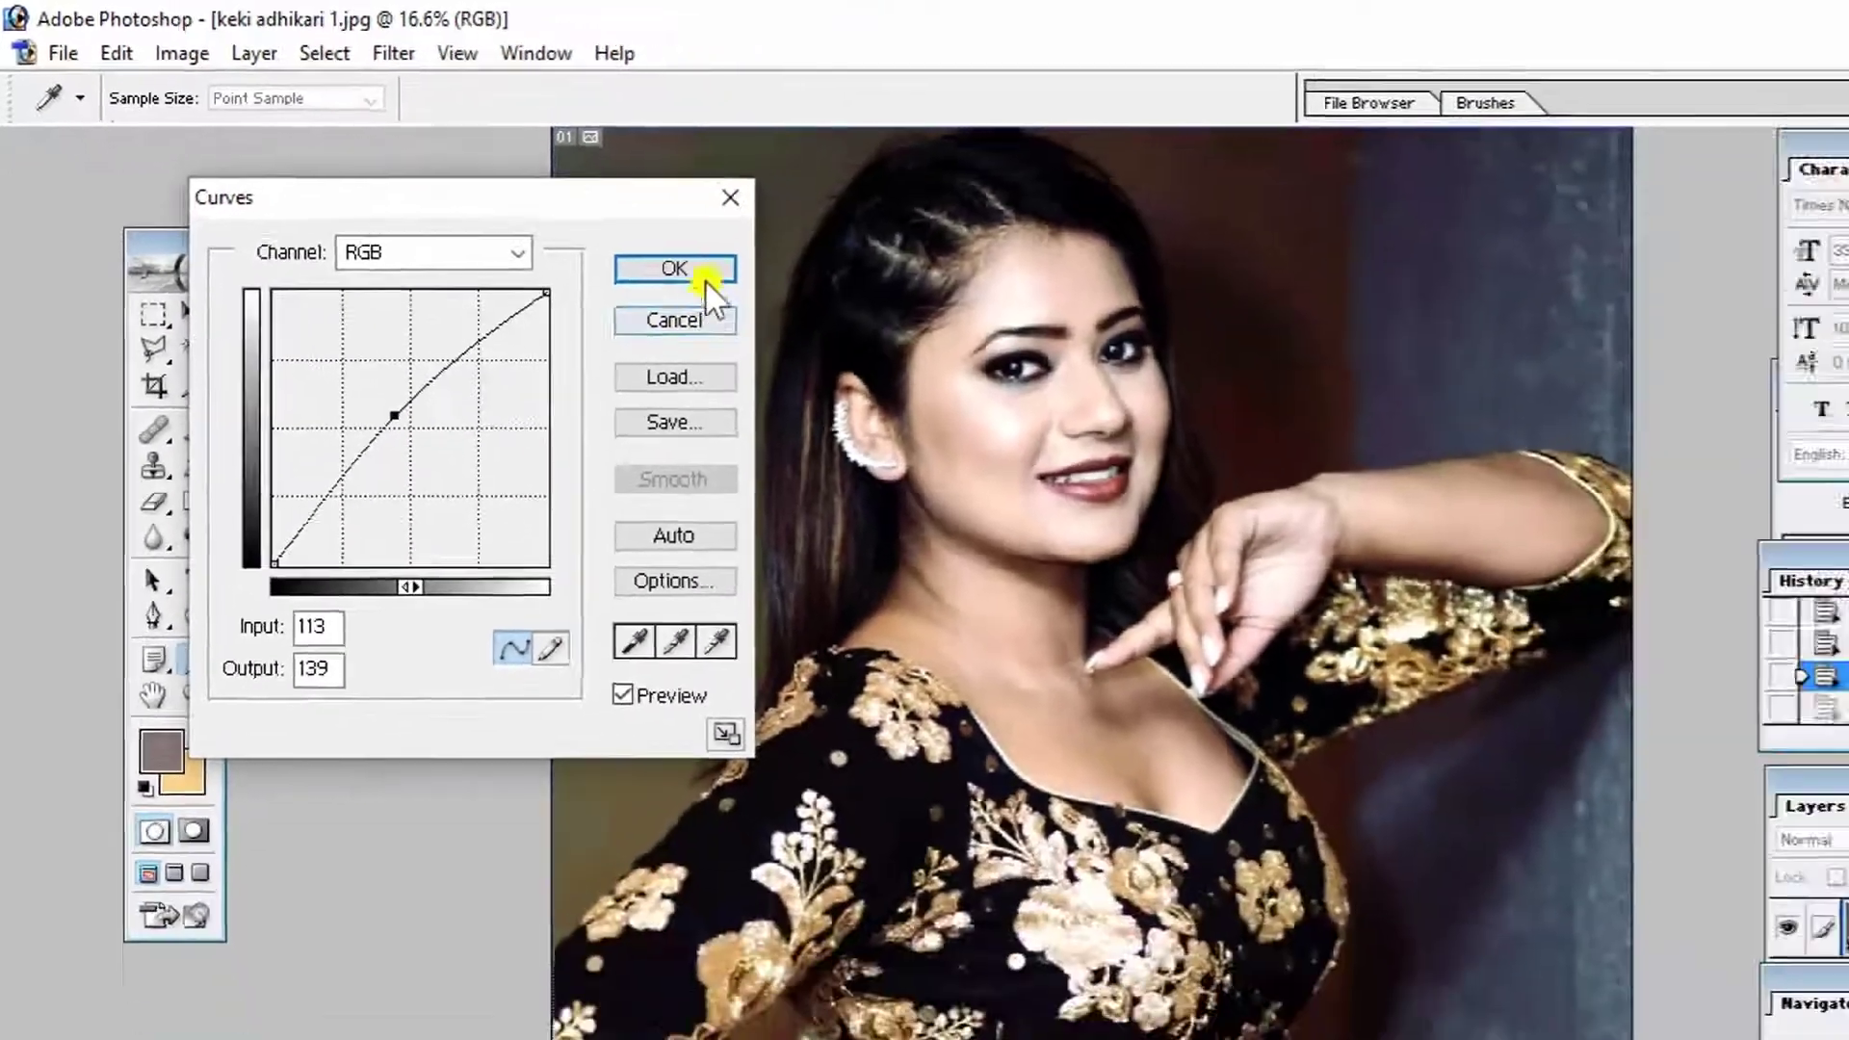
left_click(701, 278)
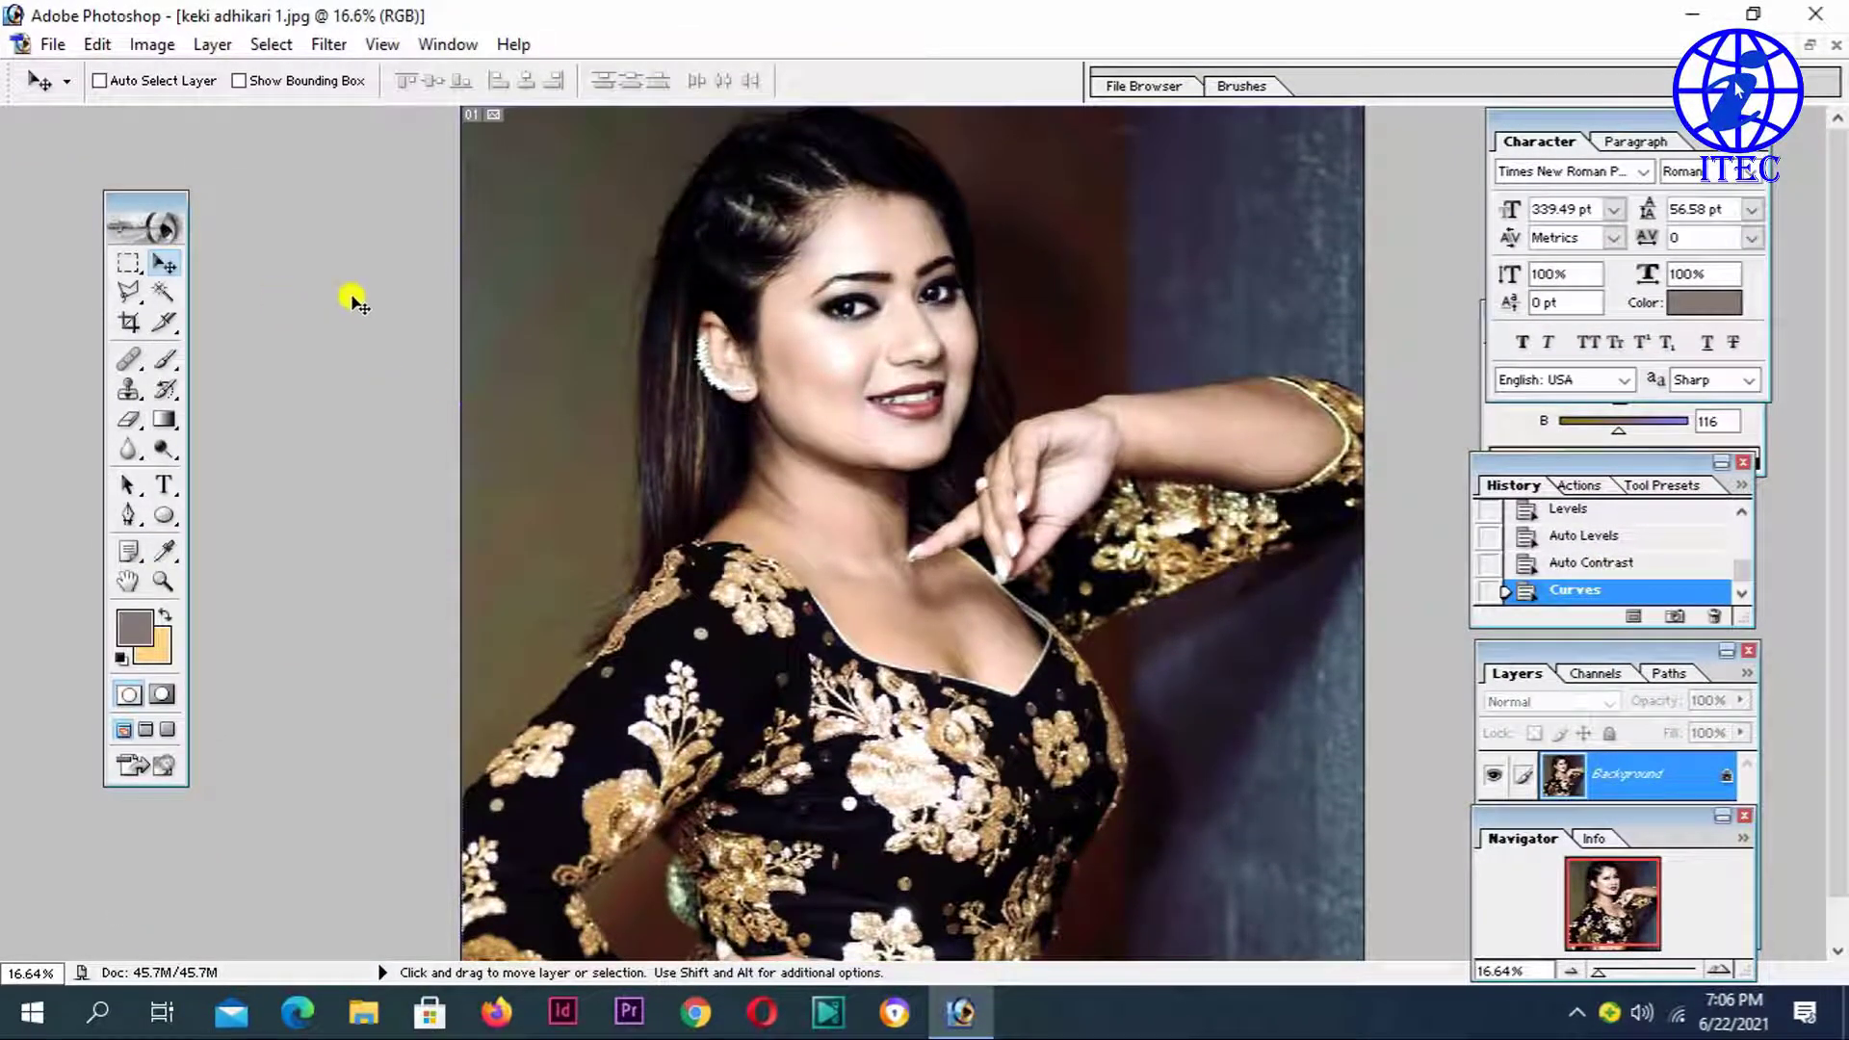
left_click(176, 290)
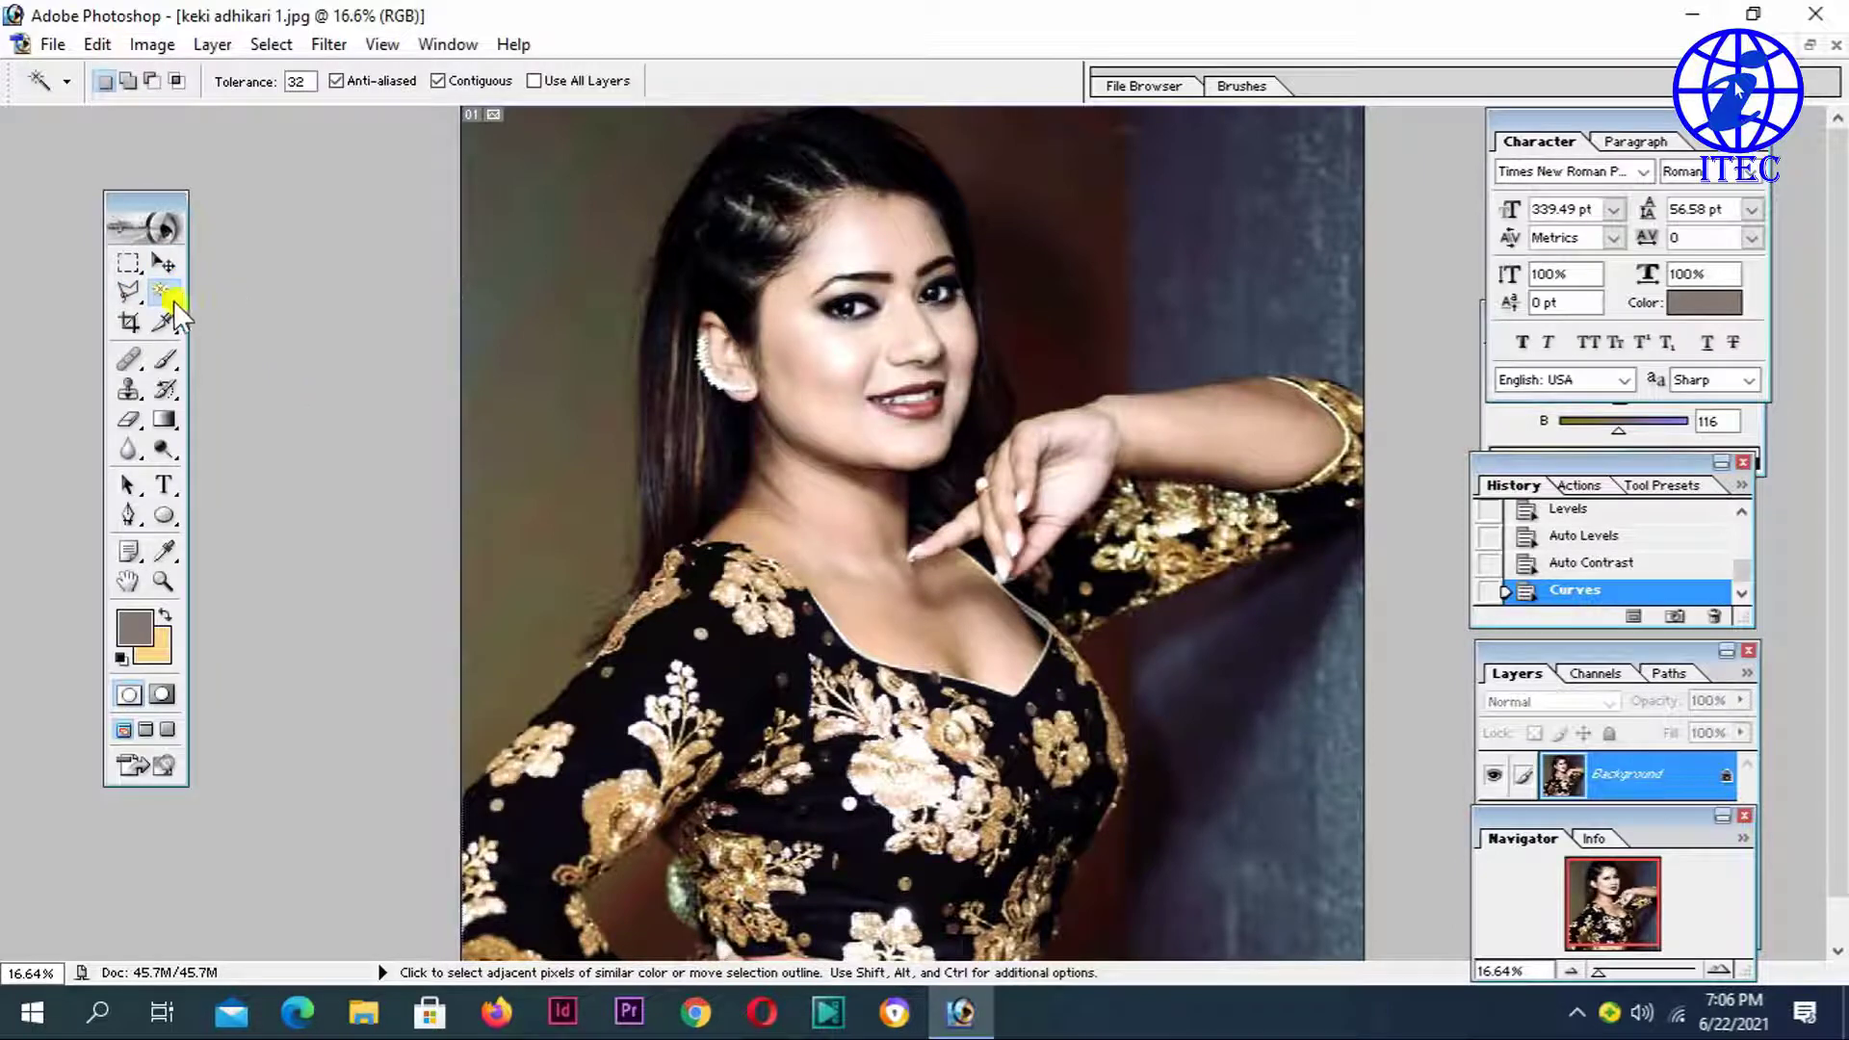
left_click(826, 363)
key("ctrl+d")
left_click(821, 441)
left_click(825, 495)
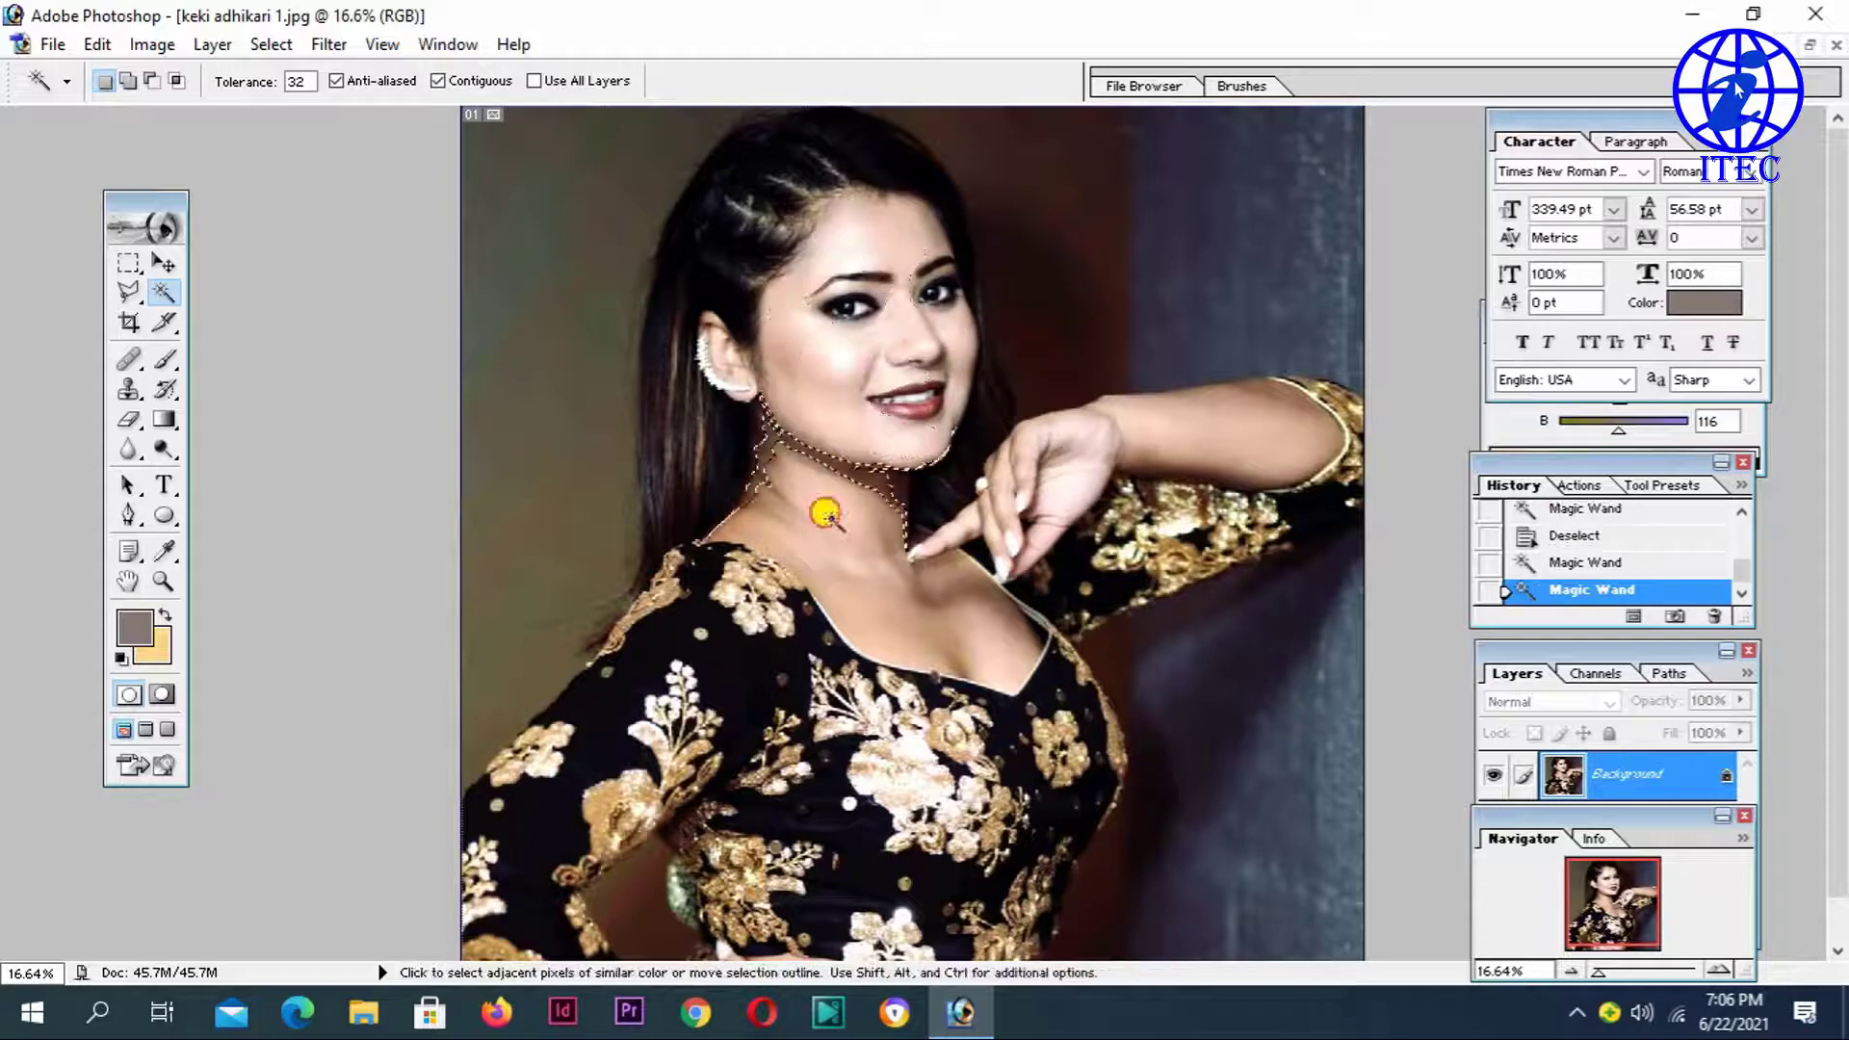
left_click_drag(825, 495, 879, 565)
left_click(973, 603, "shift")
left_click(1001, 568, "shift")
left_click(1033, 506)
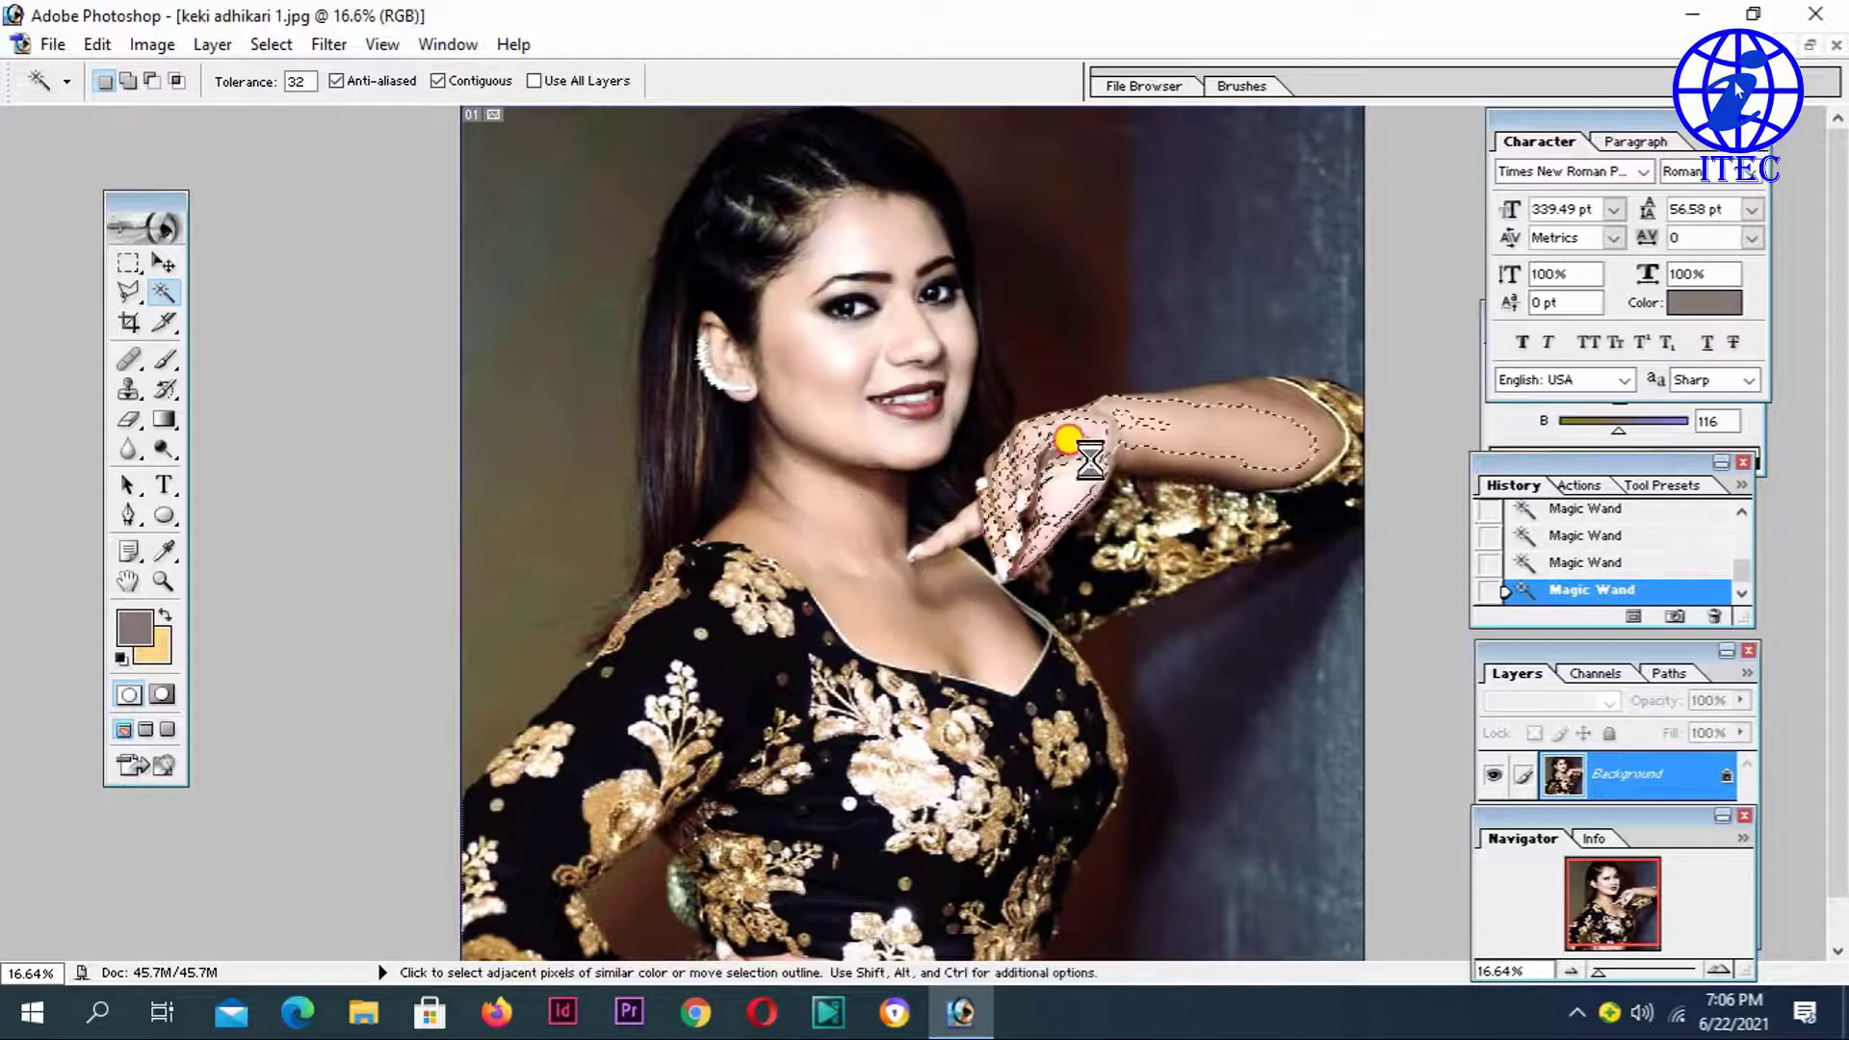
left_click(128, 294)
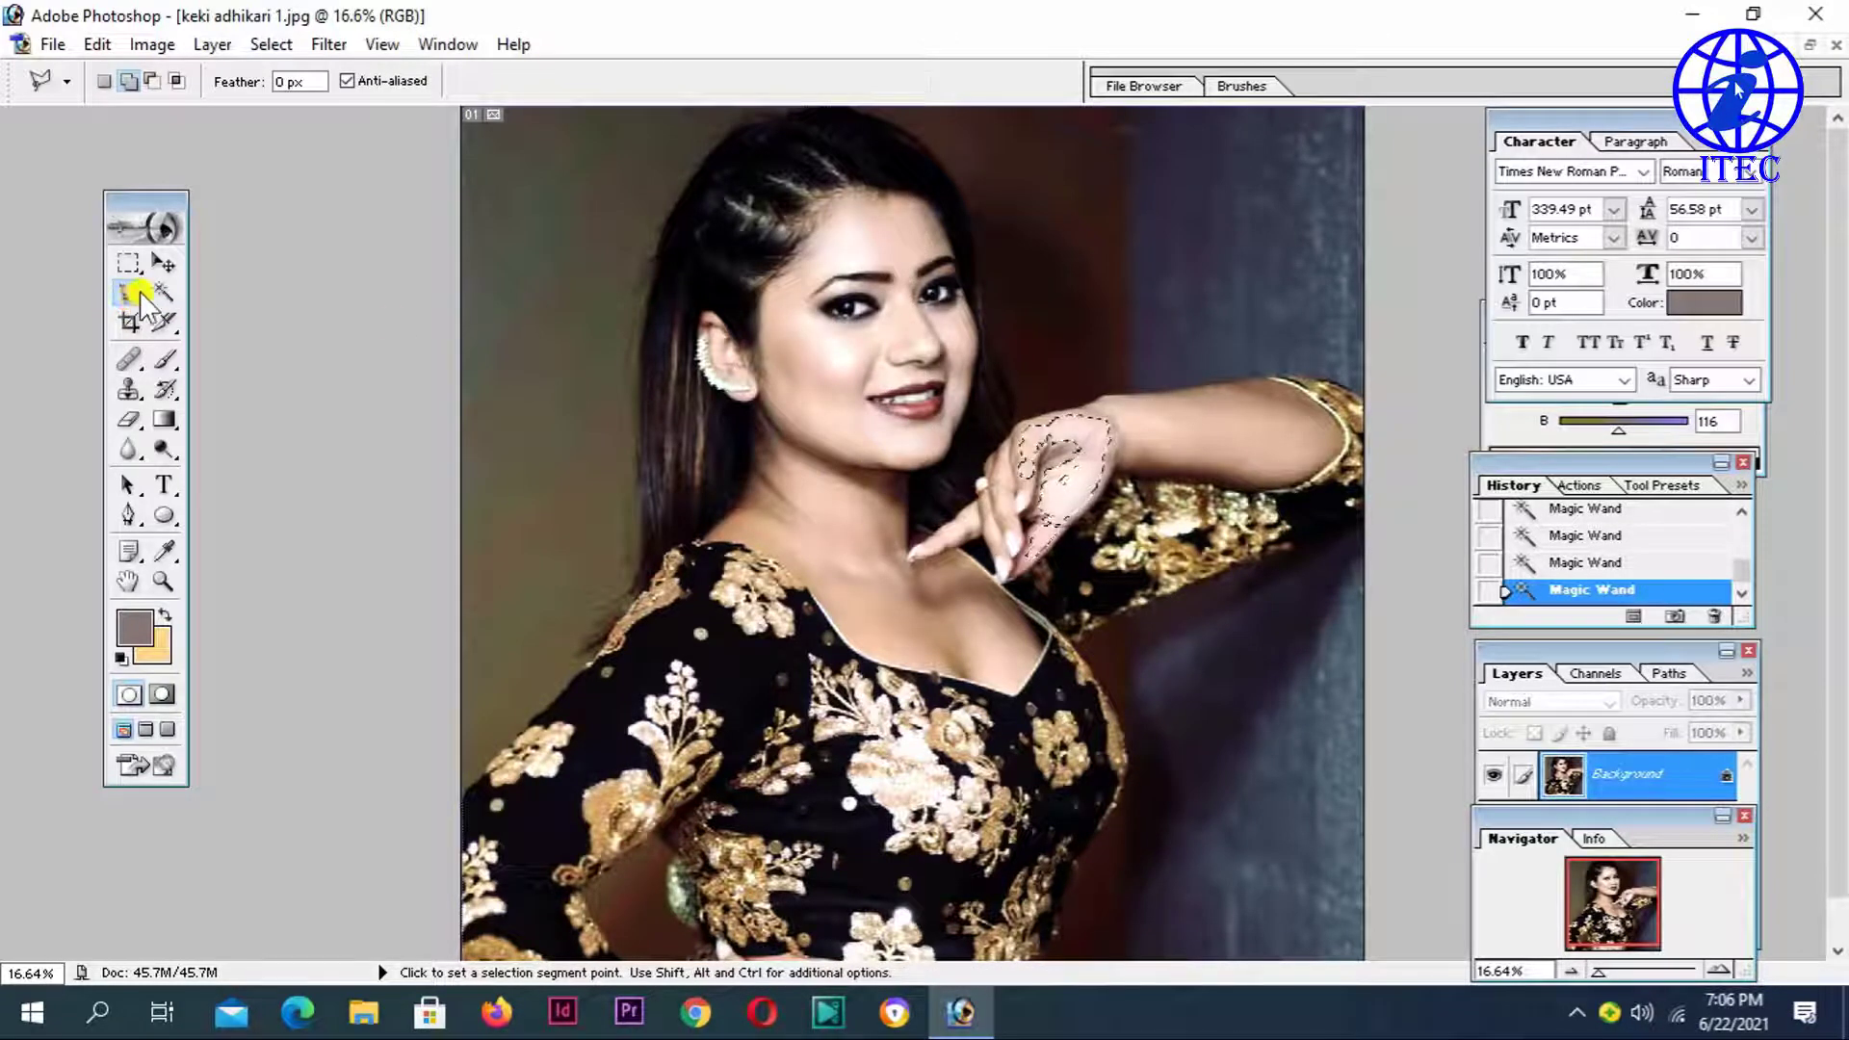
left_click(130, 263)
left_click(132, 264)
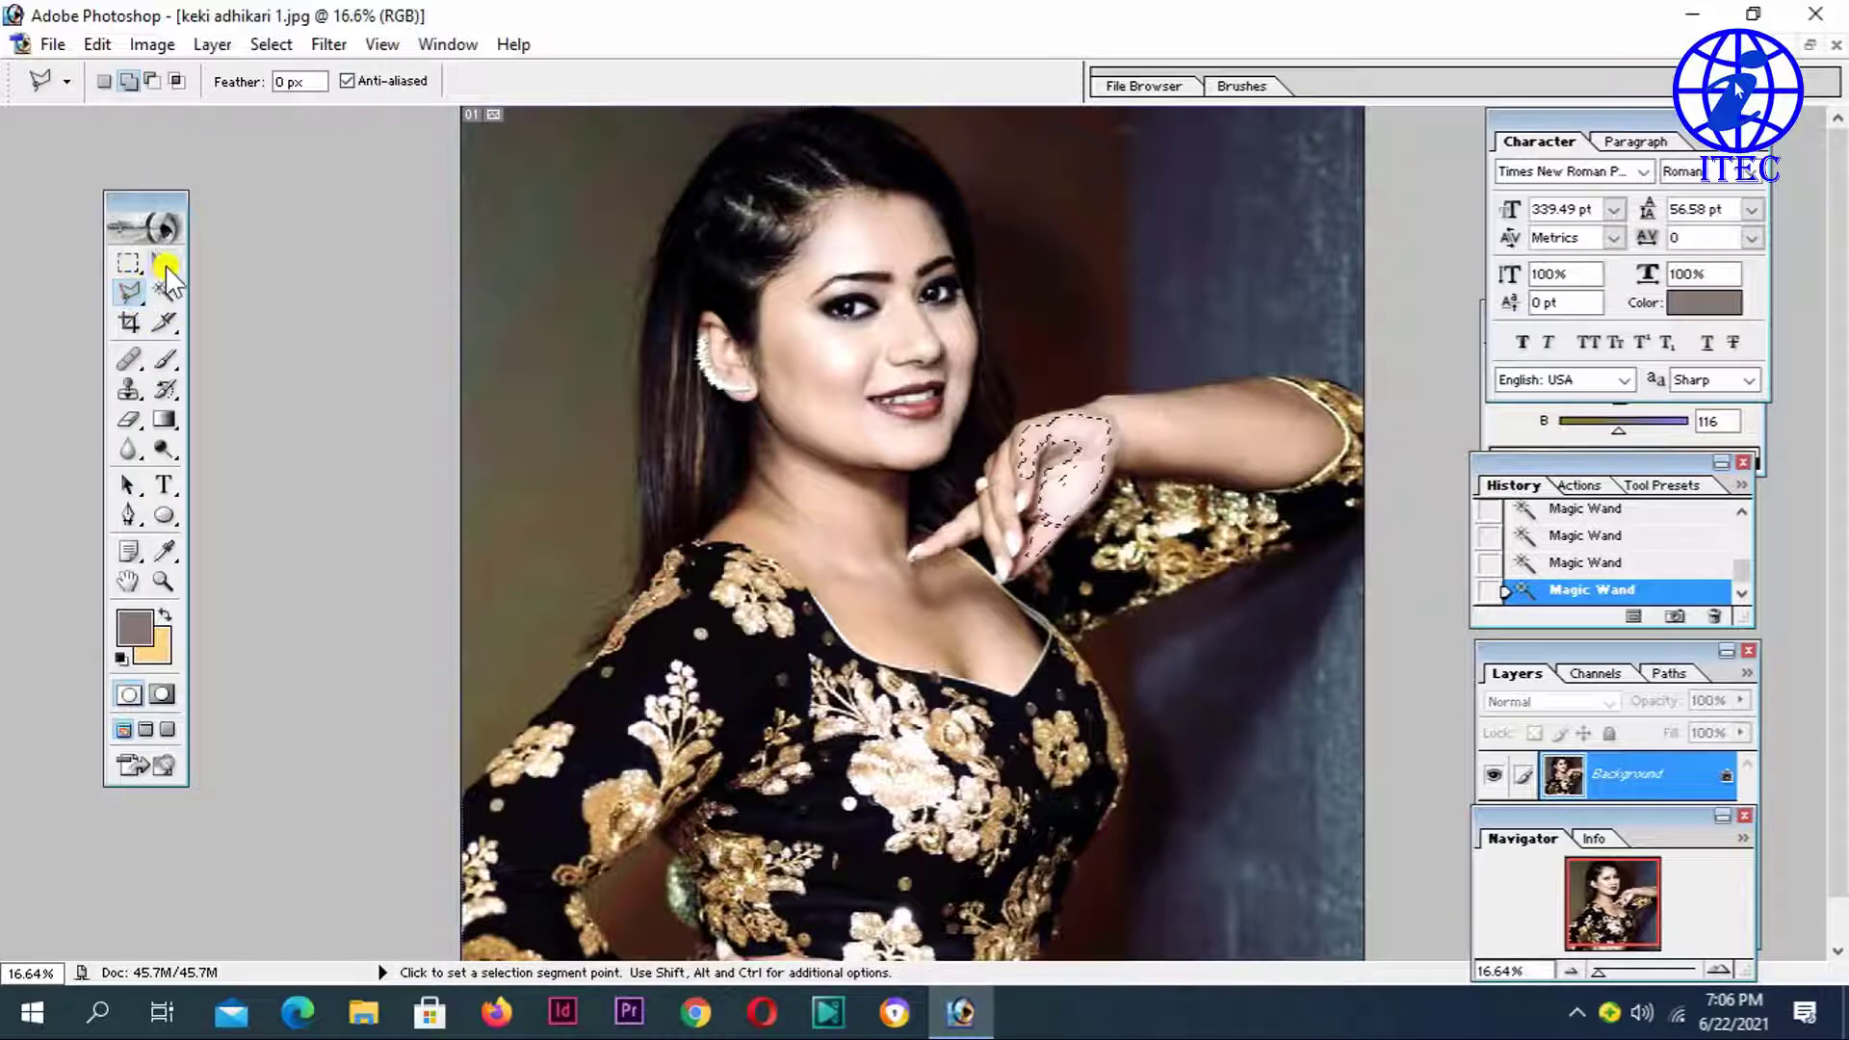
left_click(163, 264)
key("ctrl+d")
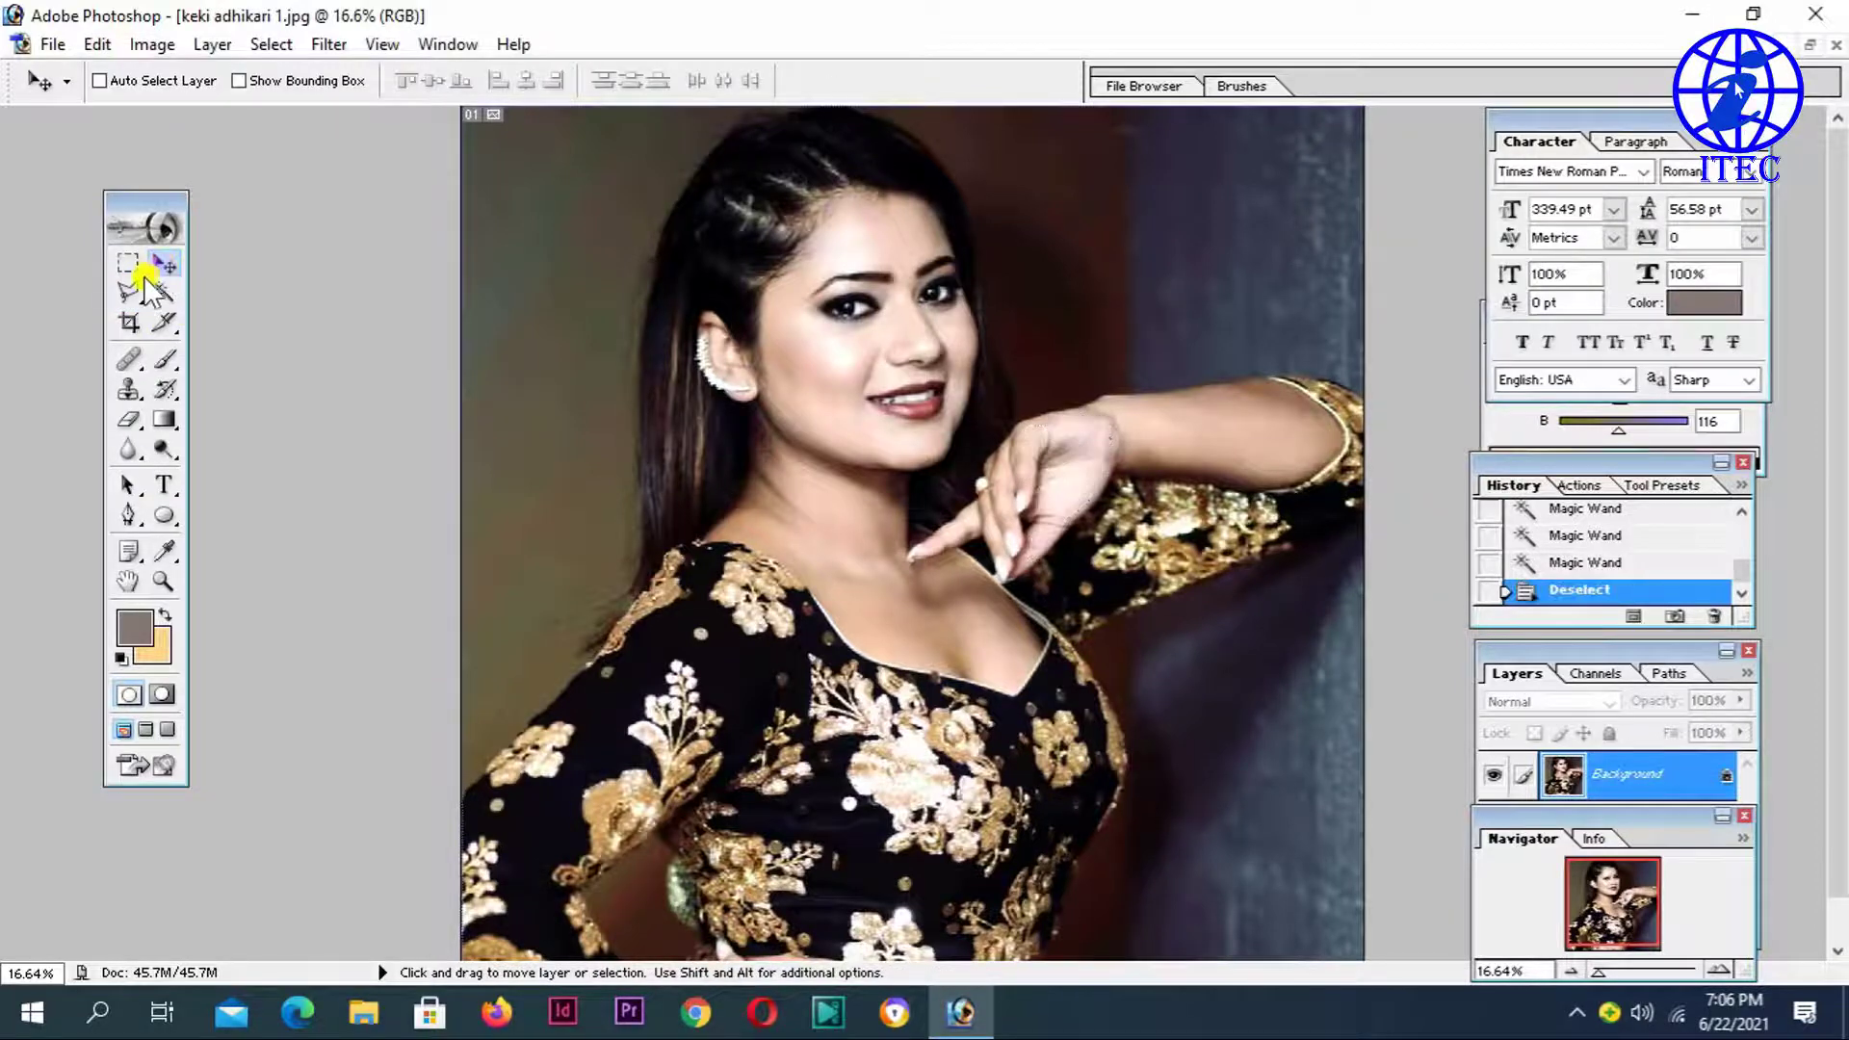
Step: Draw an elliptical selection around the face, try a brightening Curves, cancel it and deselect
left_click_drag(128, 264, 163, 285)
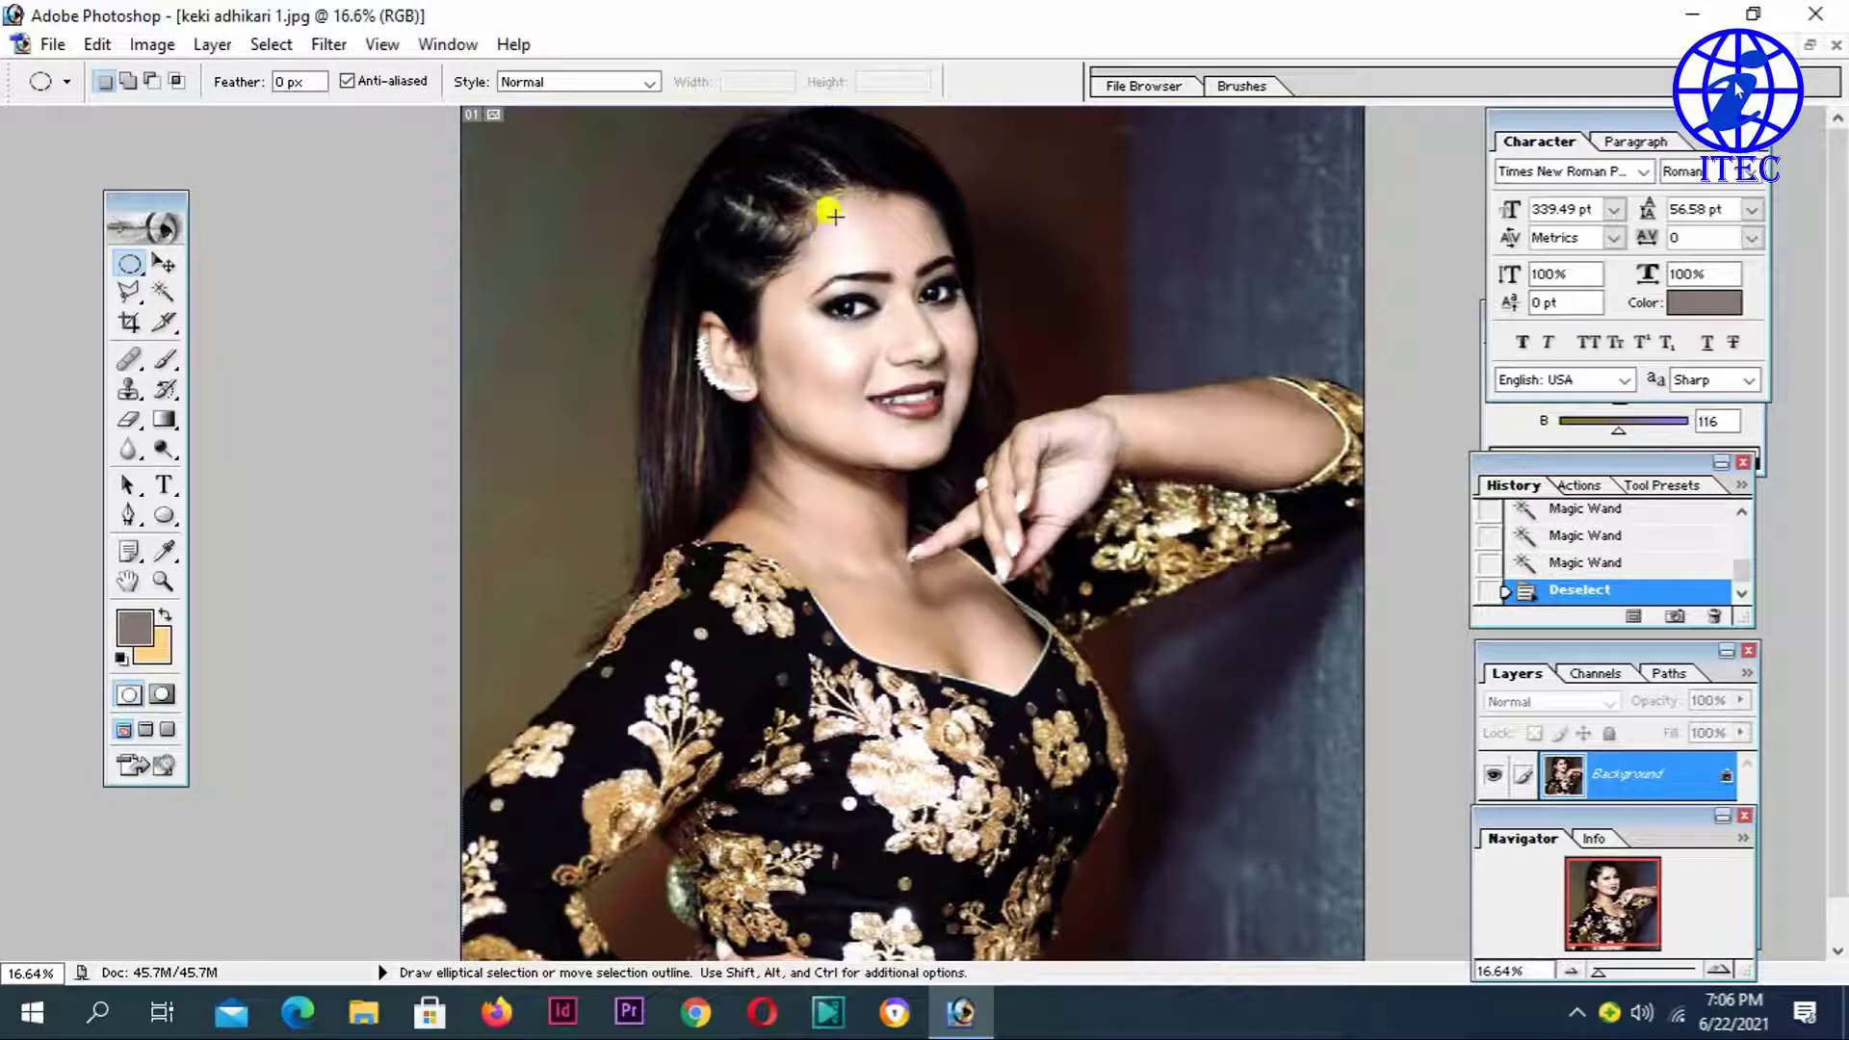
mouse_move(984, 483)
left_mouse_down()
mouse_move(982, 452)
mouse_move(930, 420)
left_mouse_up()
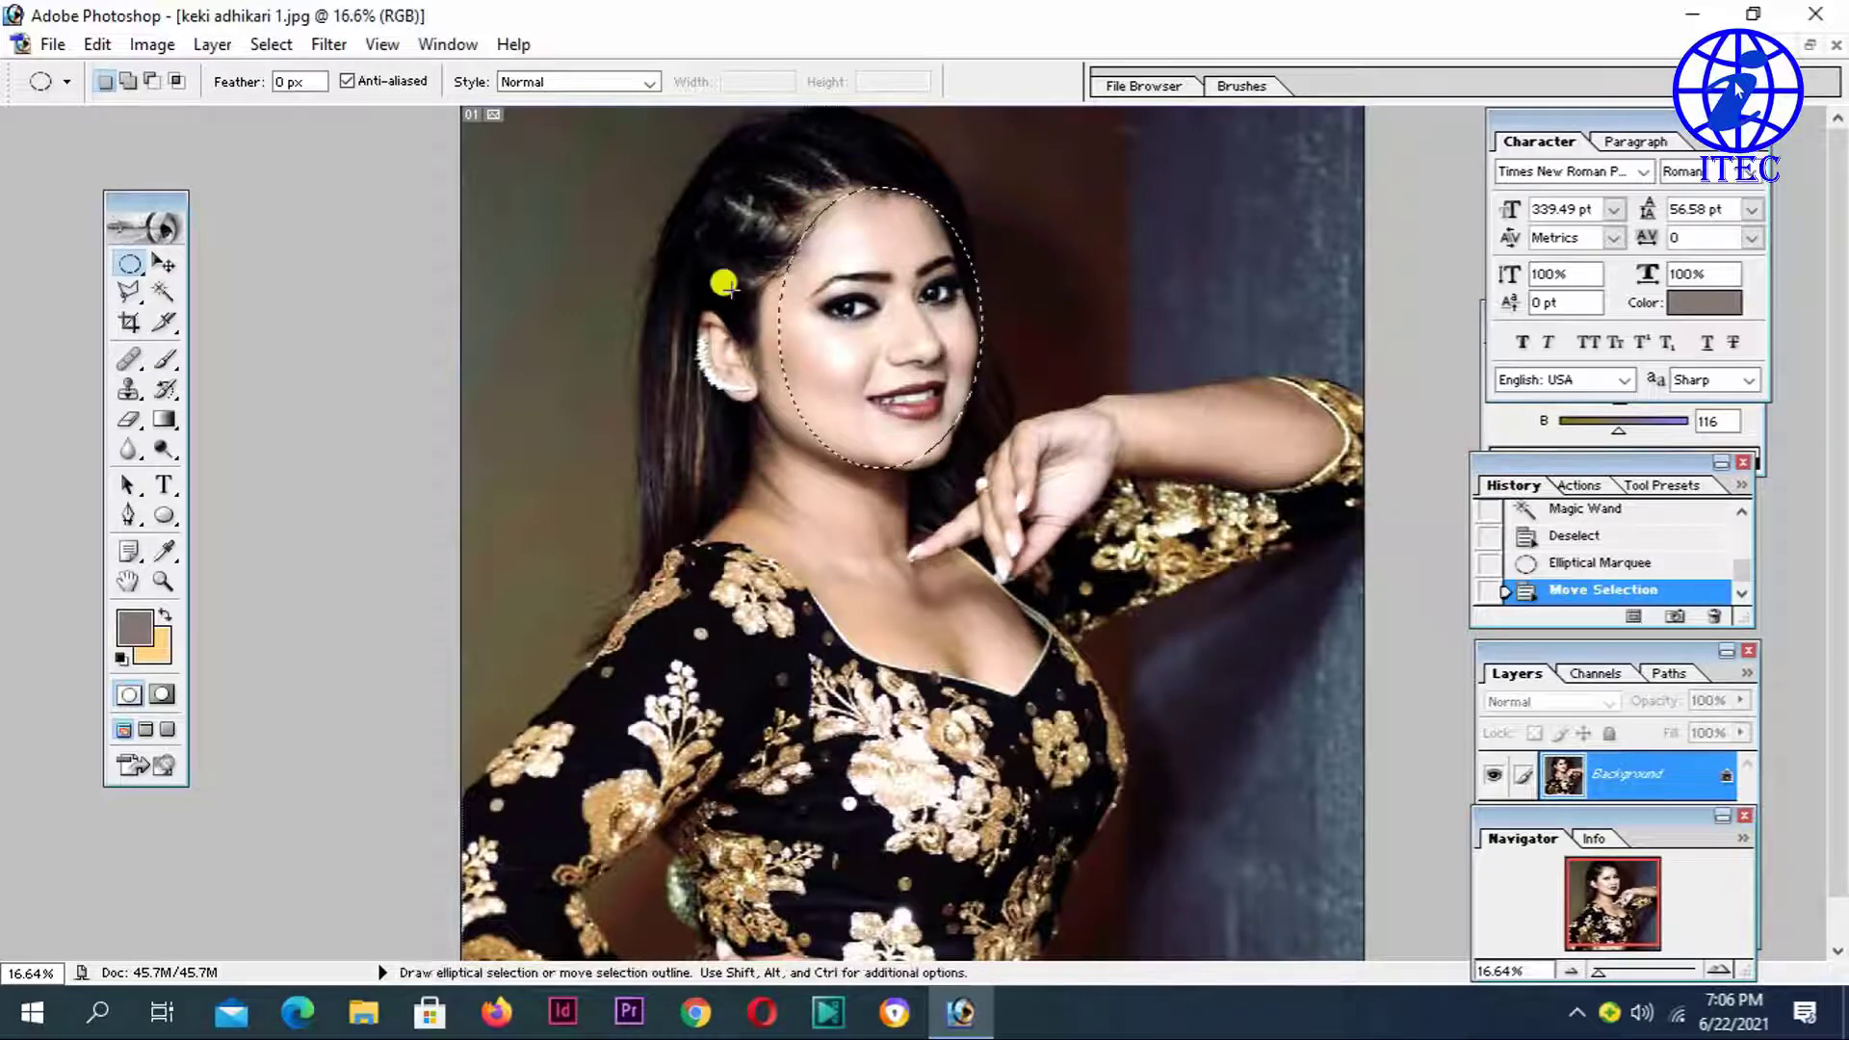
left_click(169, 46)
mouse_move(212, 113)
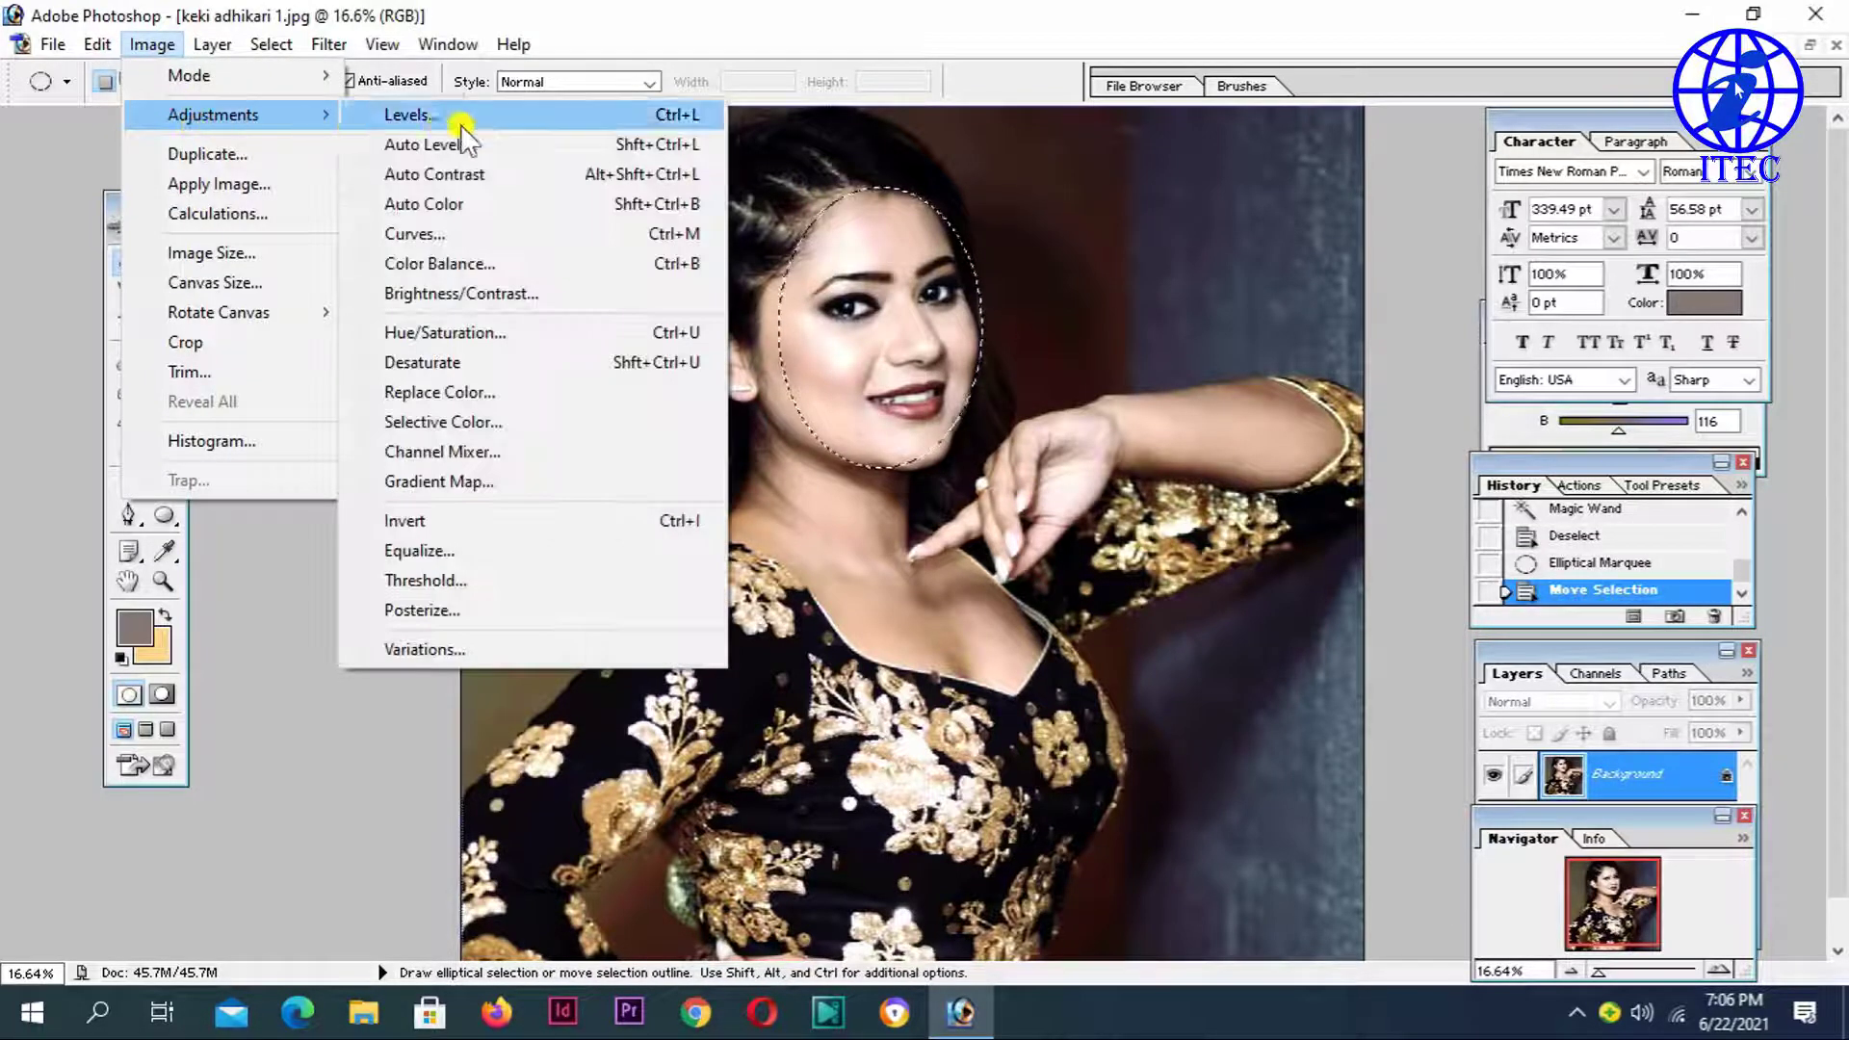
left_click(466, 236)
mouse_move(347, 347)
left_mouse_down()
mouse_move(312, 319)
mouse_move(330, 346)
left_mouse_up()
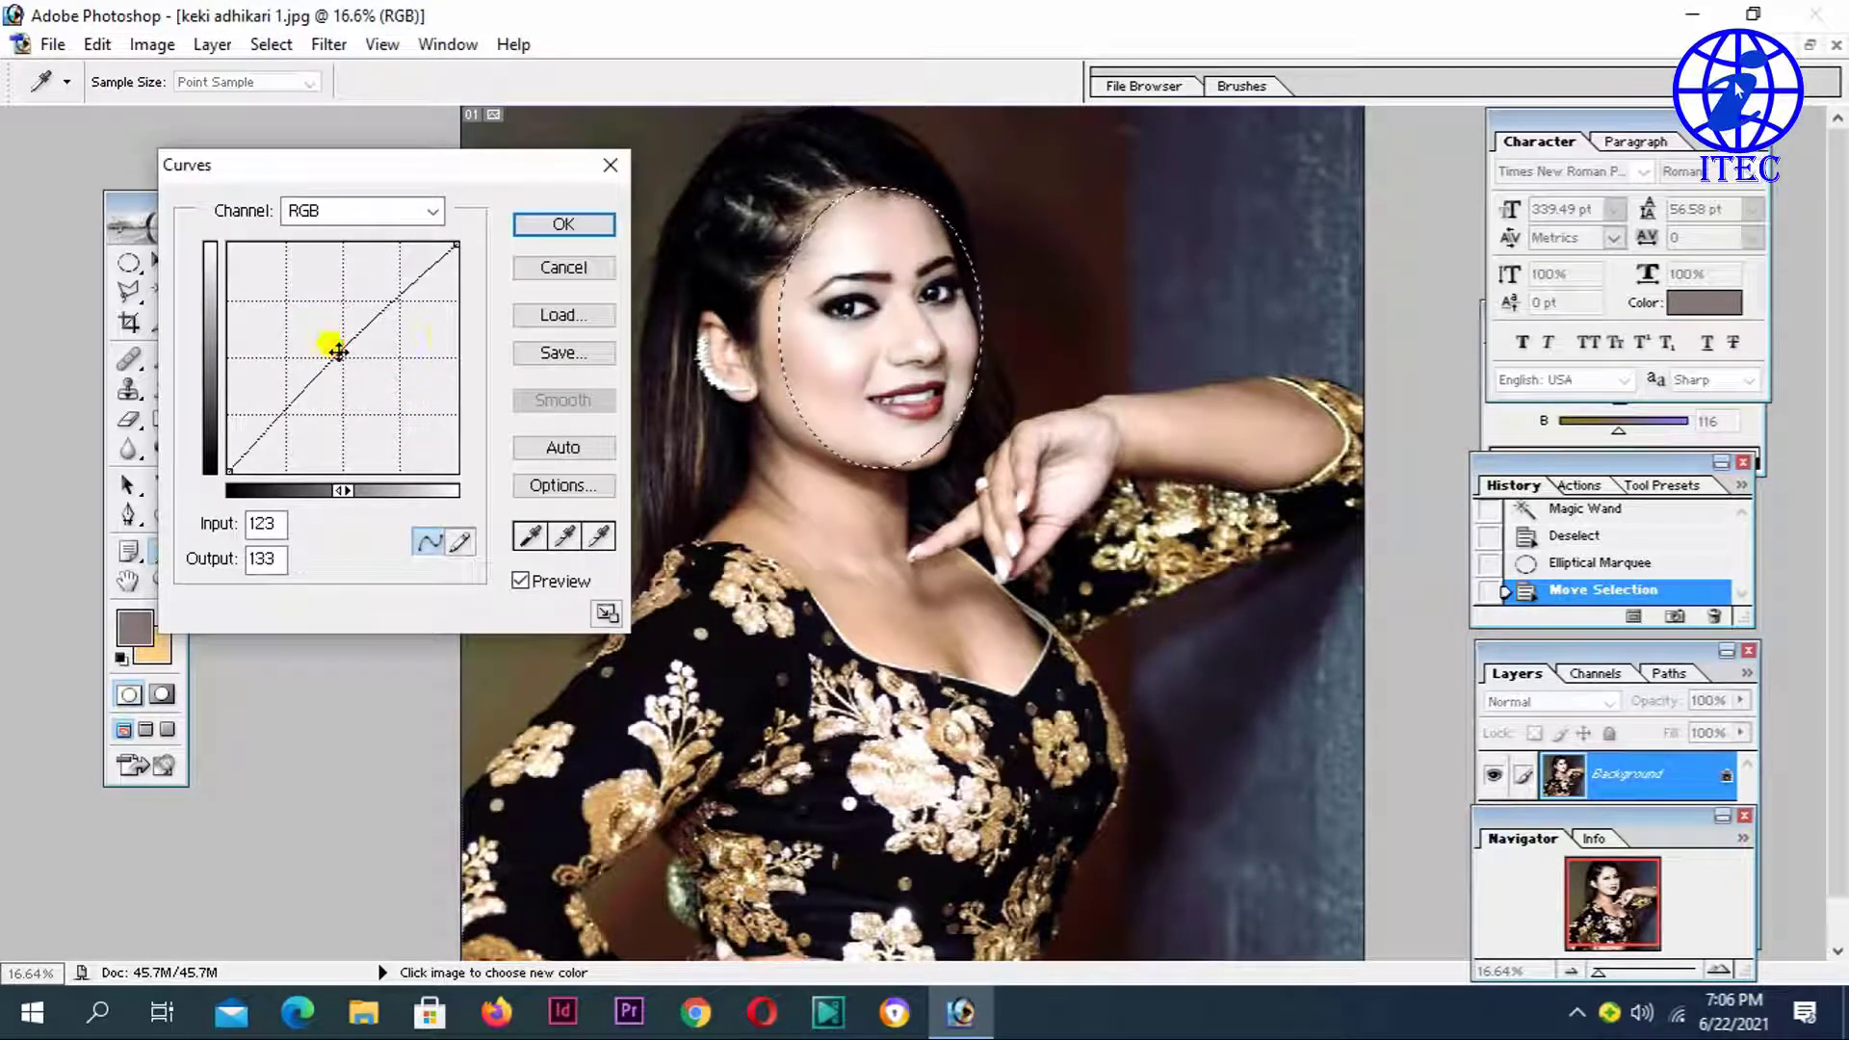
left_click(564, 268)
key("ctrl+d")
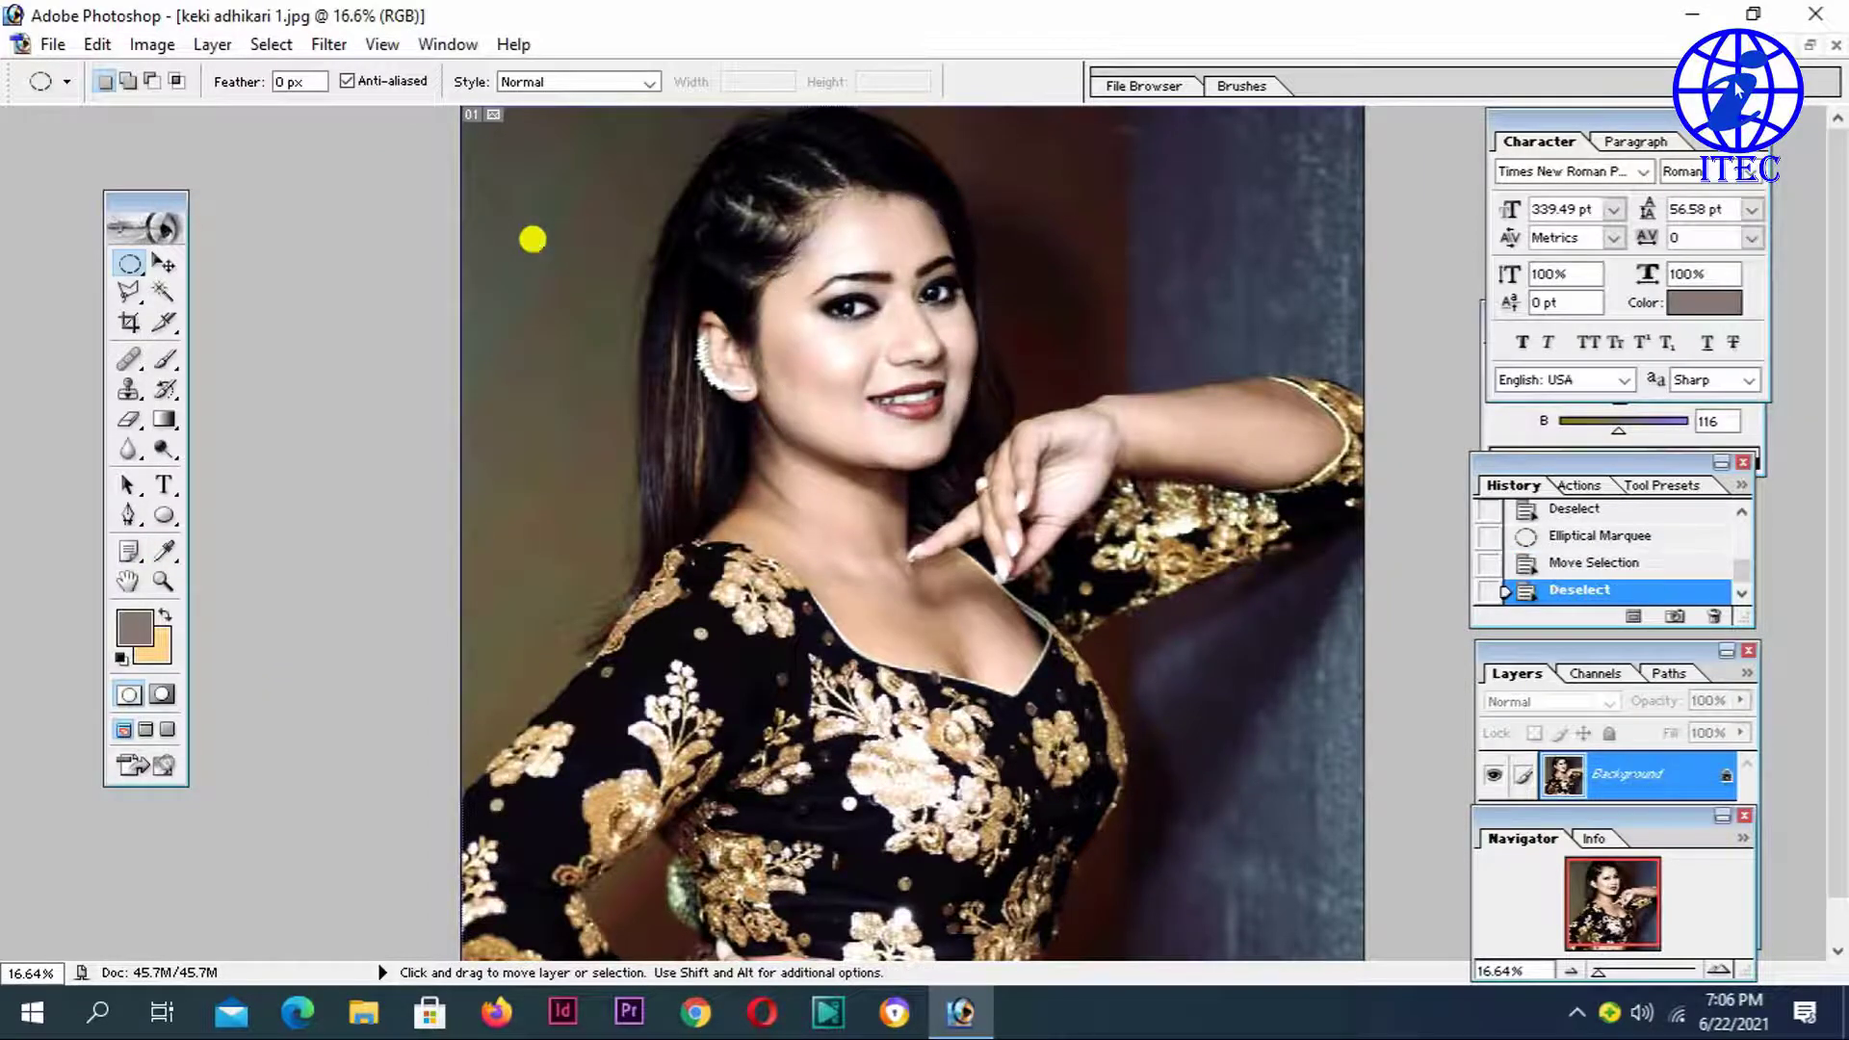
Step: Try an S-shaped Curves on the whole photo, then cancel it
left_click(162, 45)
mouse_move(344, 184)
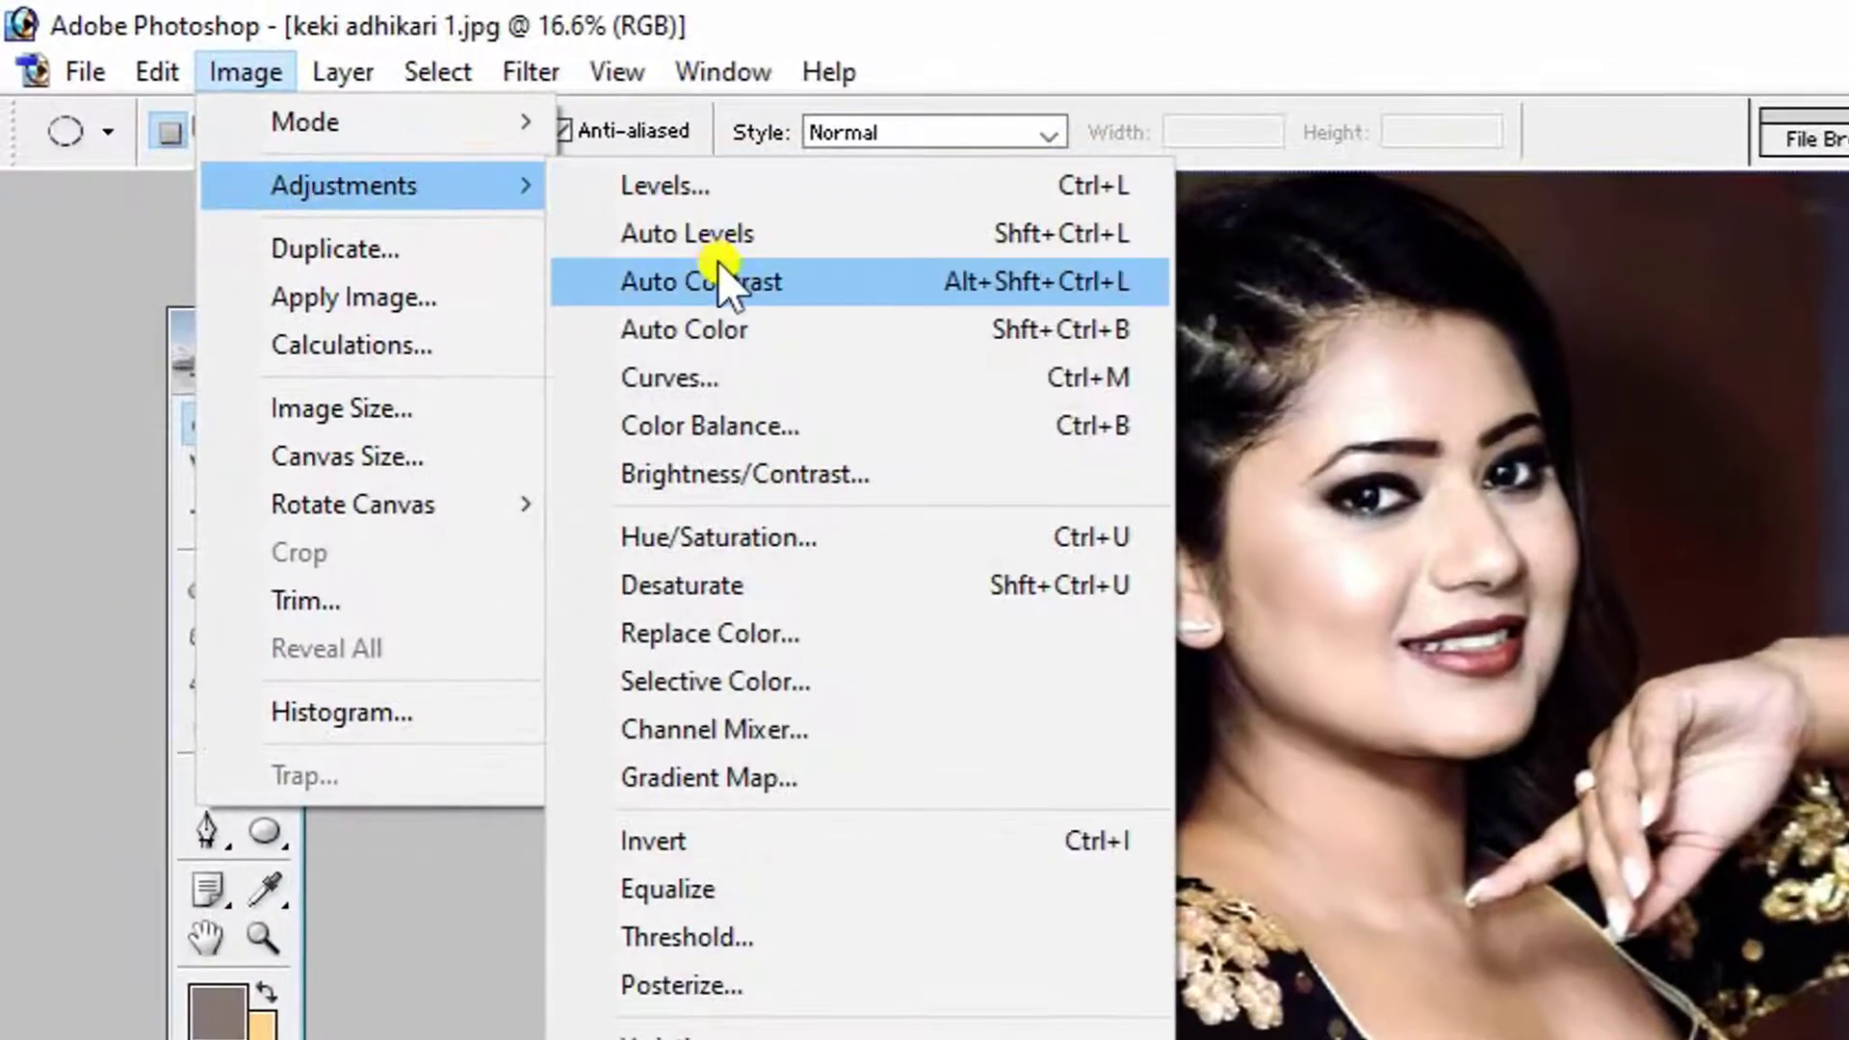
left_click(724, 370)
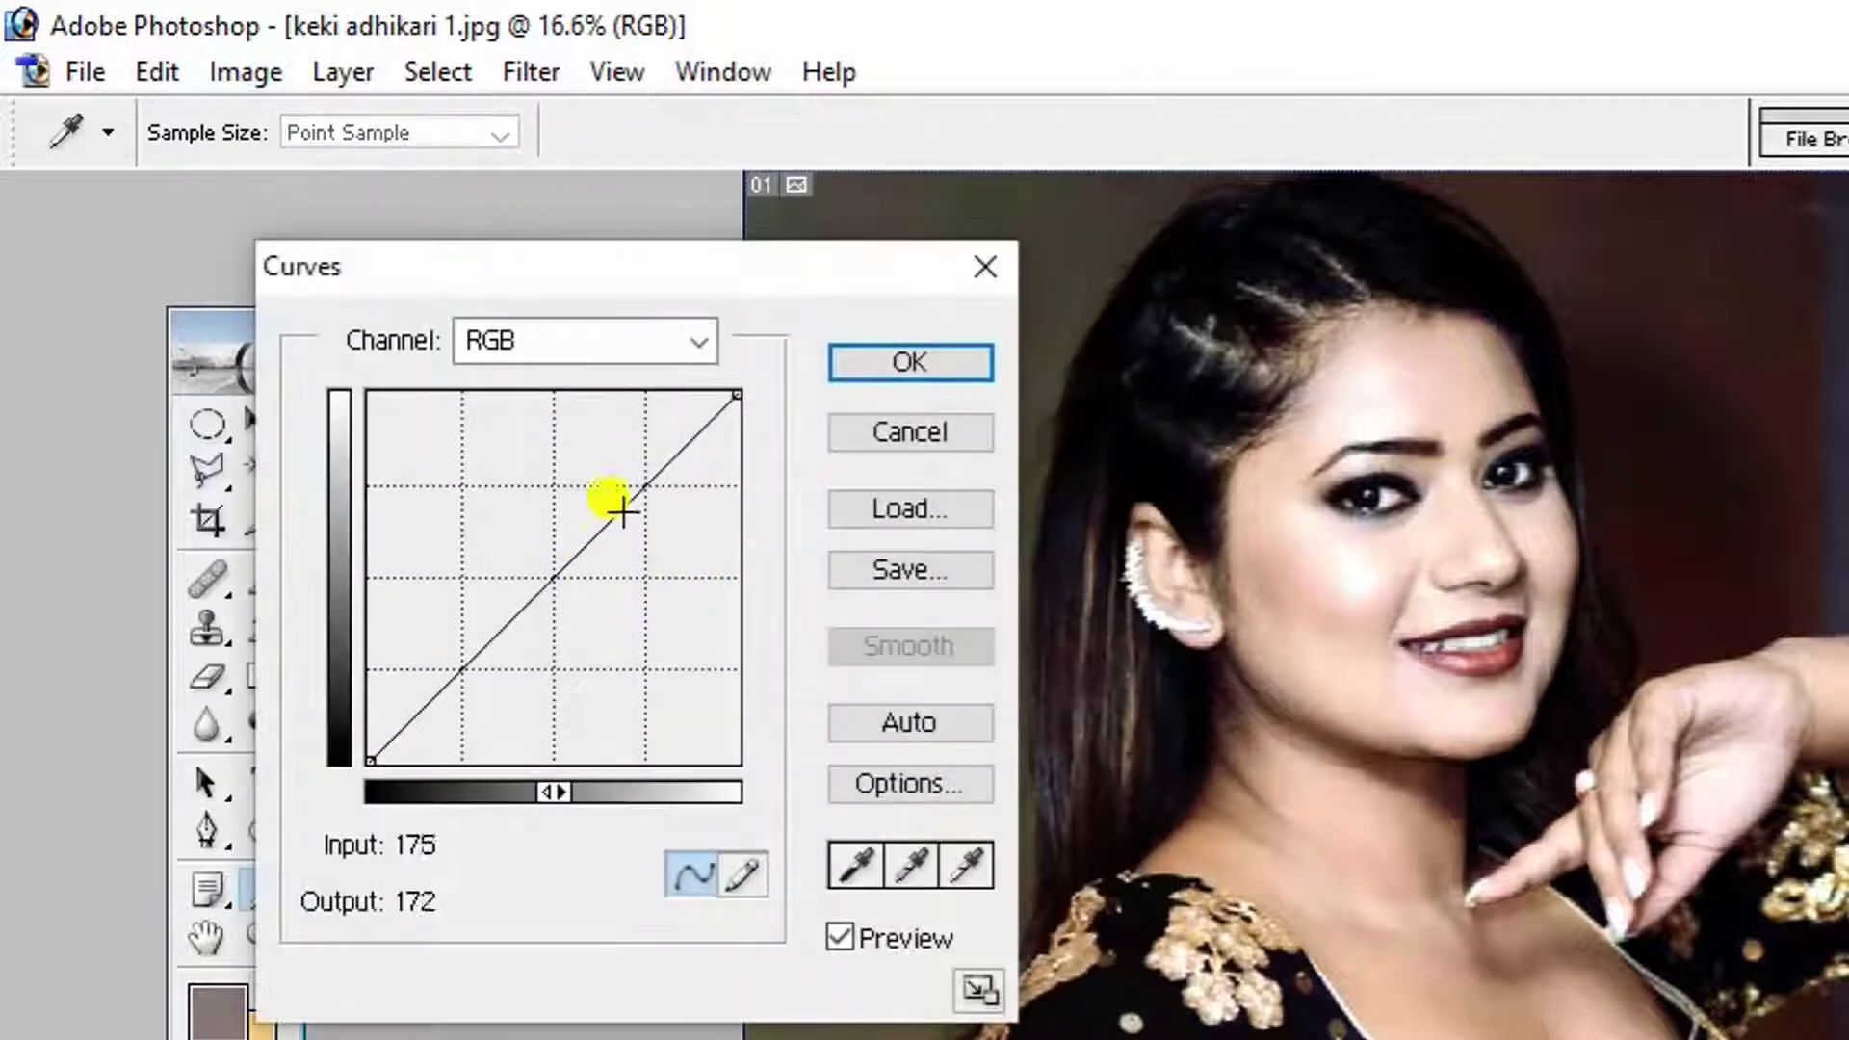
mouse_move(640, 486)
left_mouse_down()
mouse_move(623, 471)
mouse_move(634, 486)
left_mouse_up()
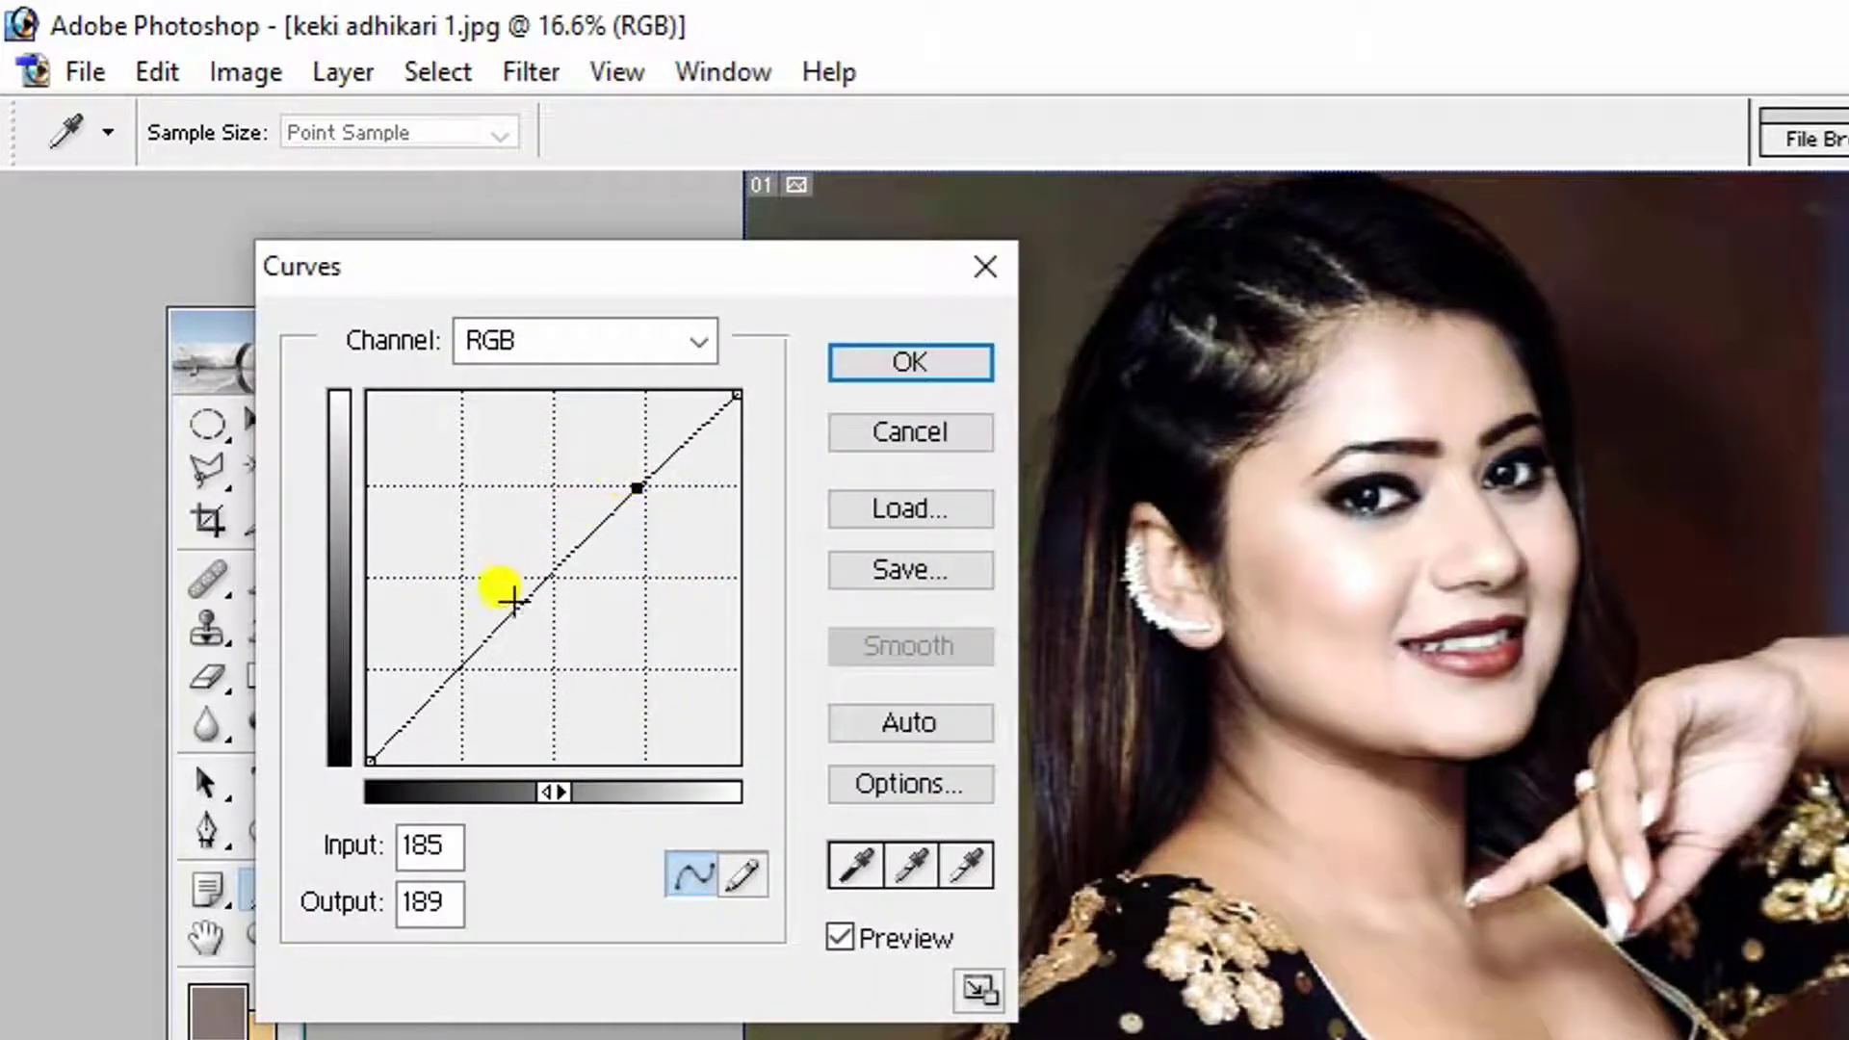
mouse_move(532, 600)
left_mouse_down()
mouse_move(532, 635)
mouse_move(497, 616)
mouse_move(537, 555)
mouse_move(540, 577)
left_mouse_up()
left_click(912, 432)
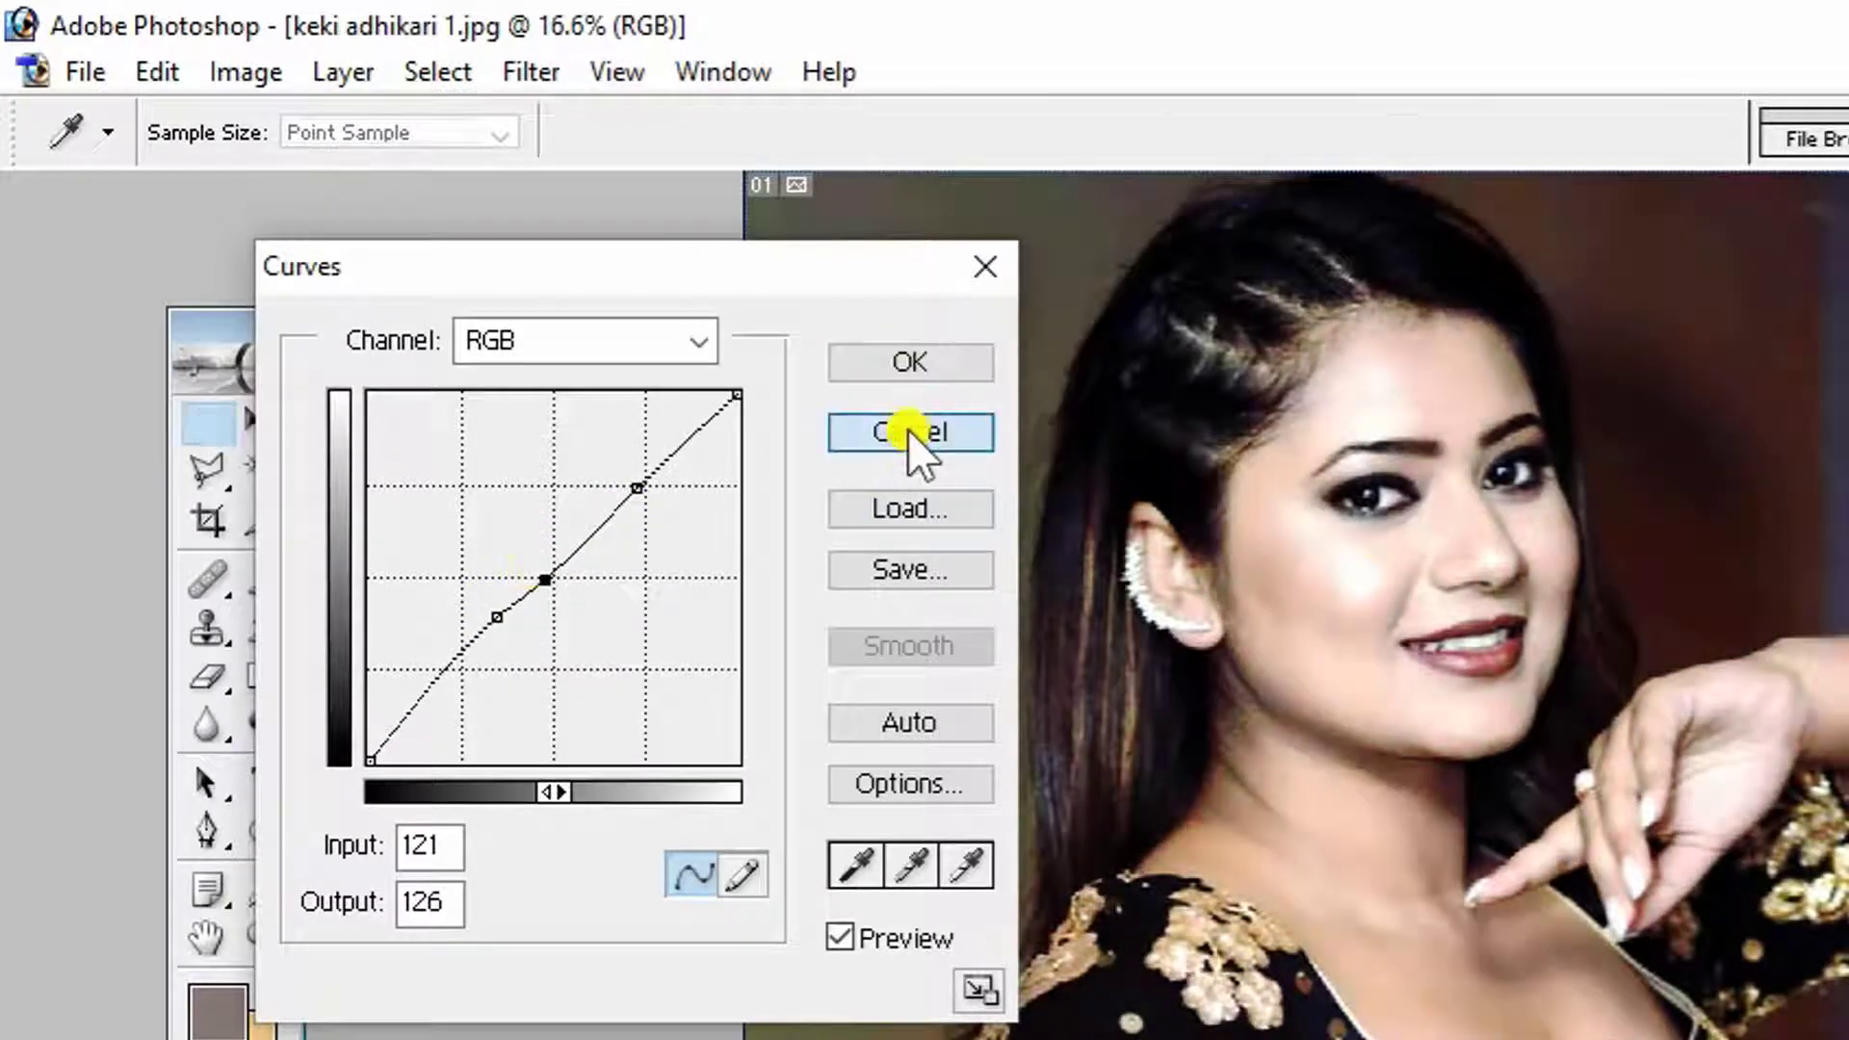
left_click(240, 76)
mouse_move(344, 185)
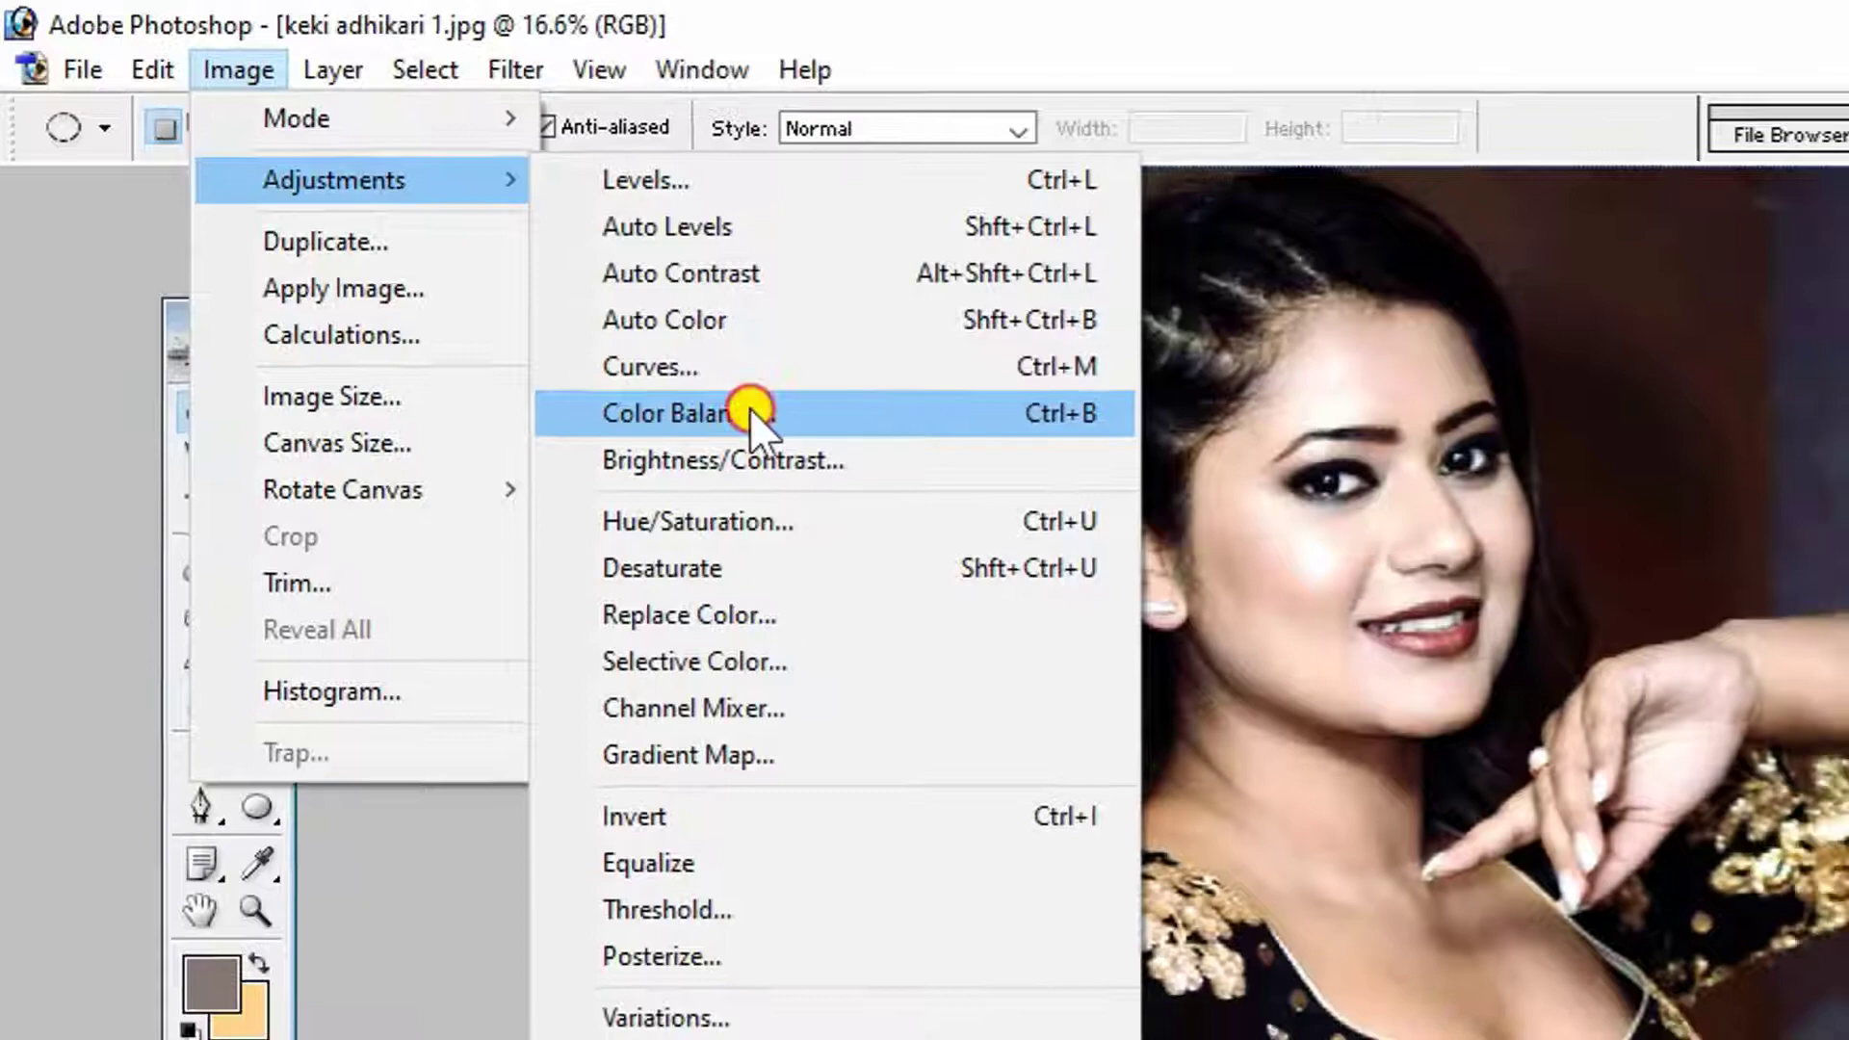
Step: Apply Color Balance of about +36, +21, +1 to the midtones, warming them toward red and green
left_click(772, 419)
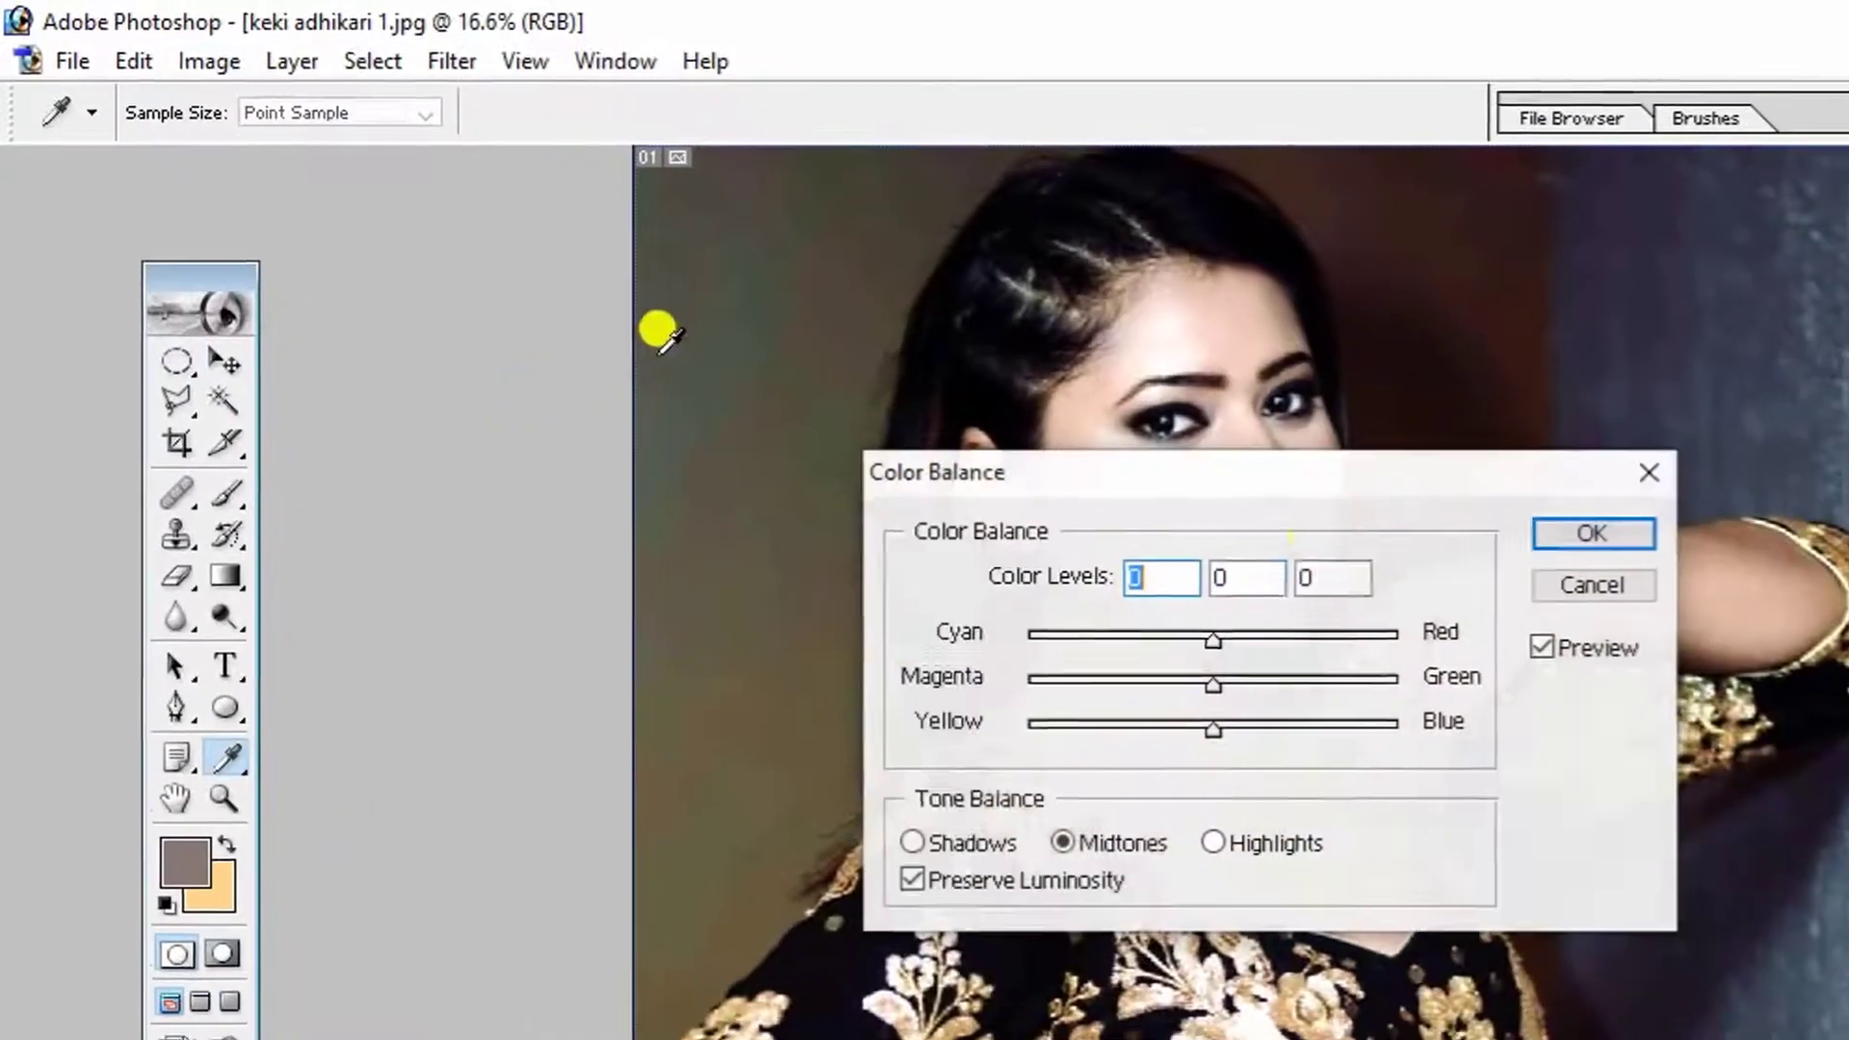
left_click_drag(1290, 478, 468, 366)
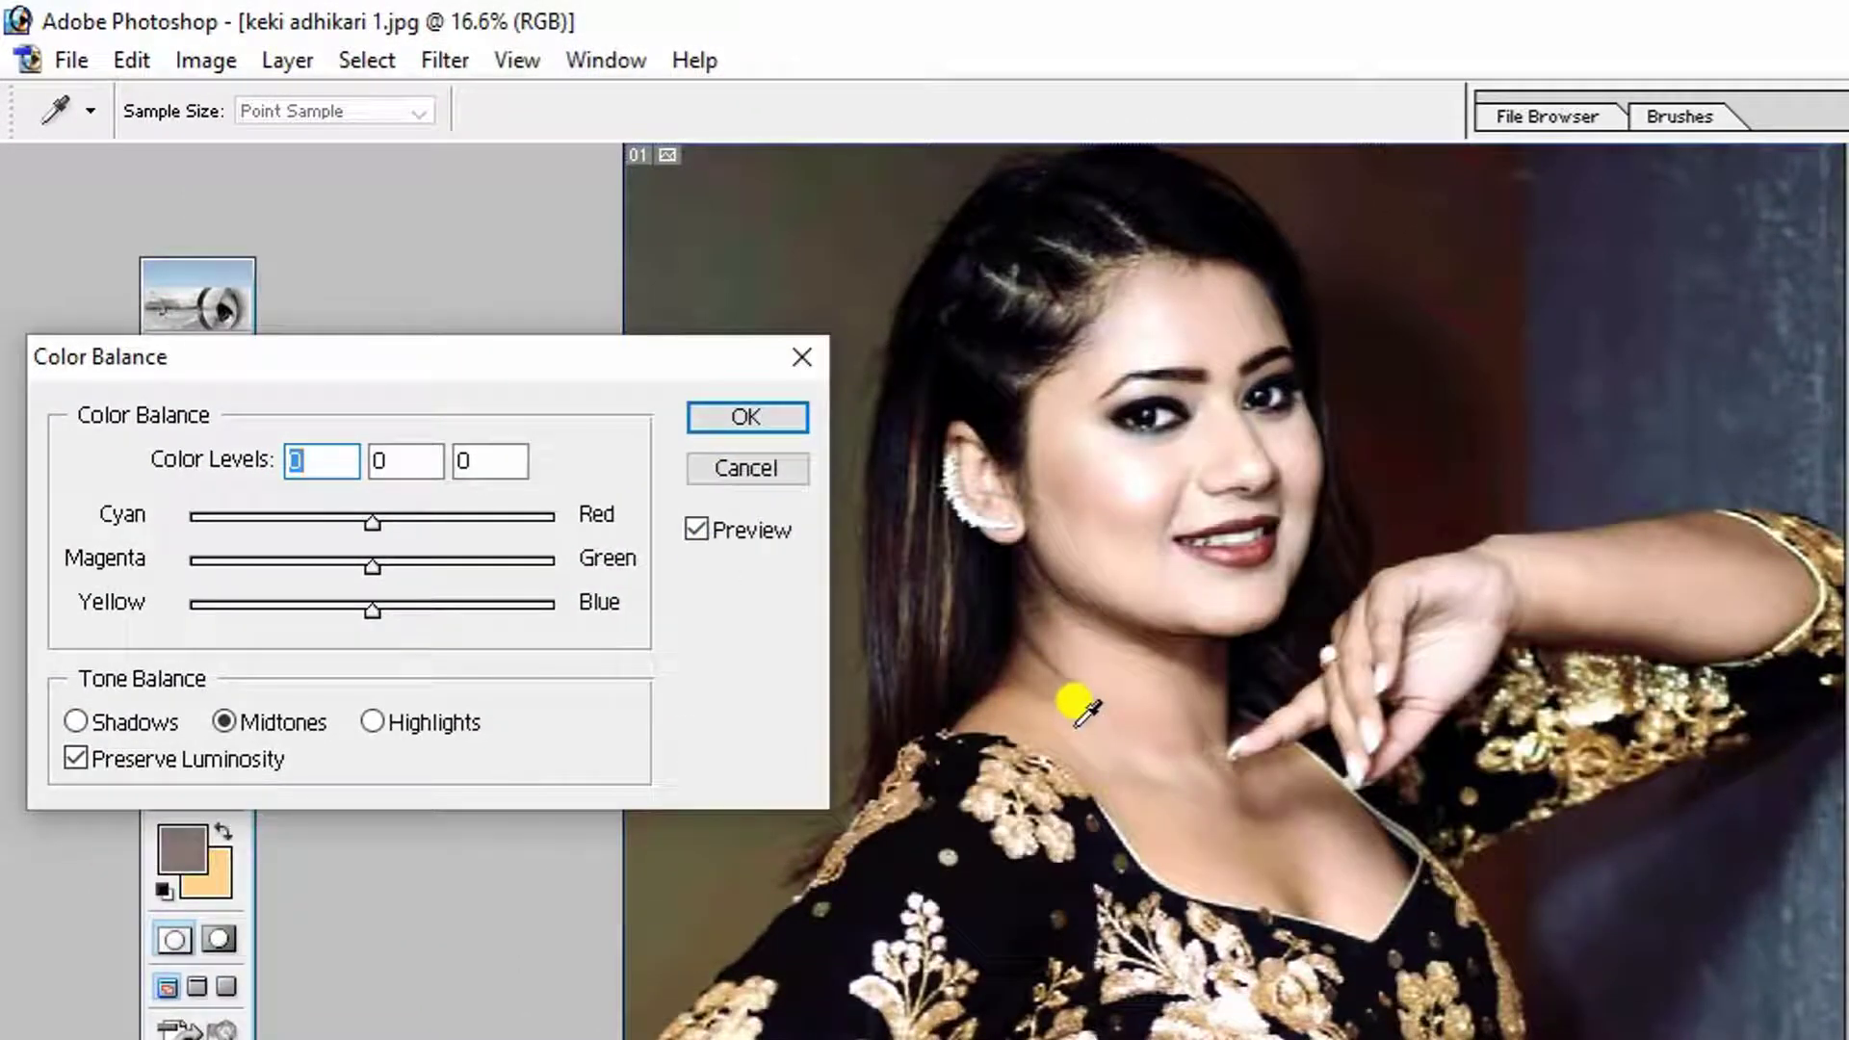
left_click_drag(497, 359, 470, 333)
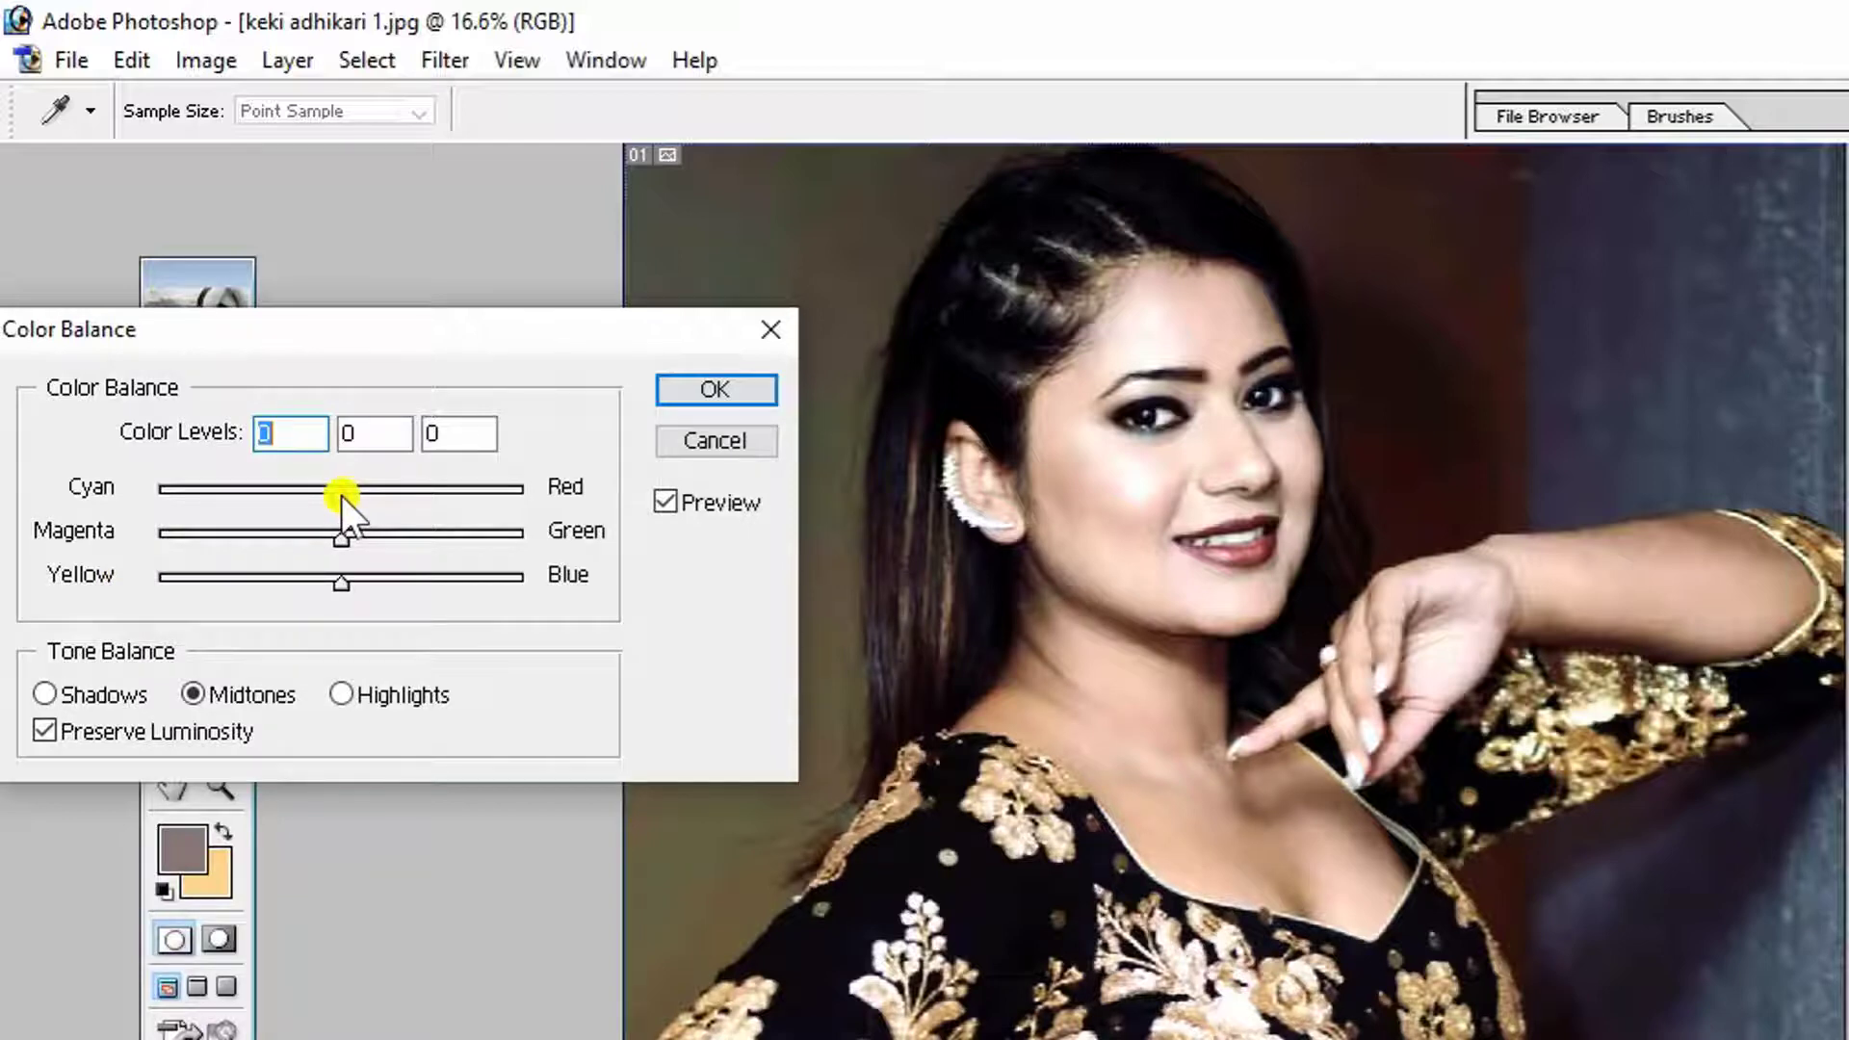
mouse_move(341, 495)
left_mouse_down()
mouse_move(420, 493)
mouse_move(243, 532)
mouse_move(491, 547)
mouse_move(325, 553)
mouse_move(412, 587)
mouse_move(346, 586)
mouse_move(344, 541)
mouse_move(372, 552)
mouse_move(347, 555)
left_mouse_up()
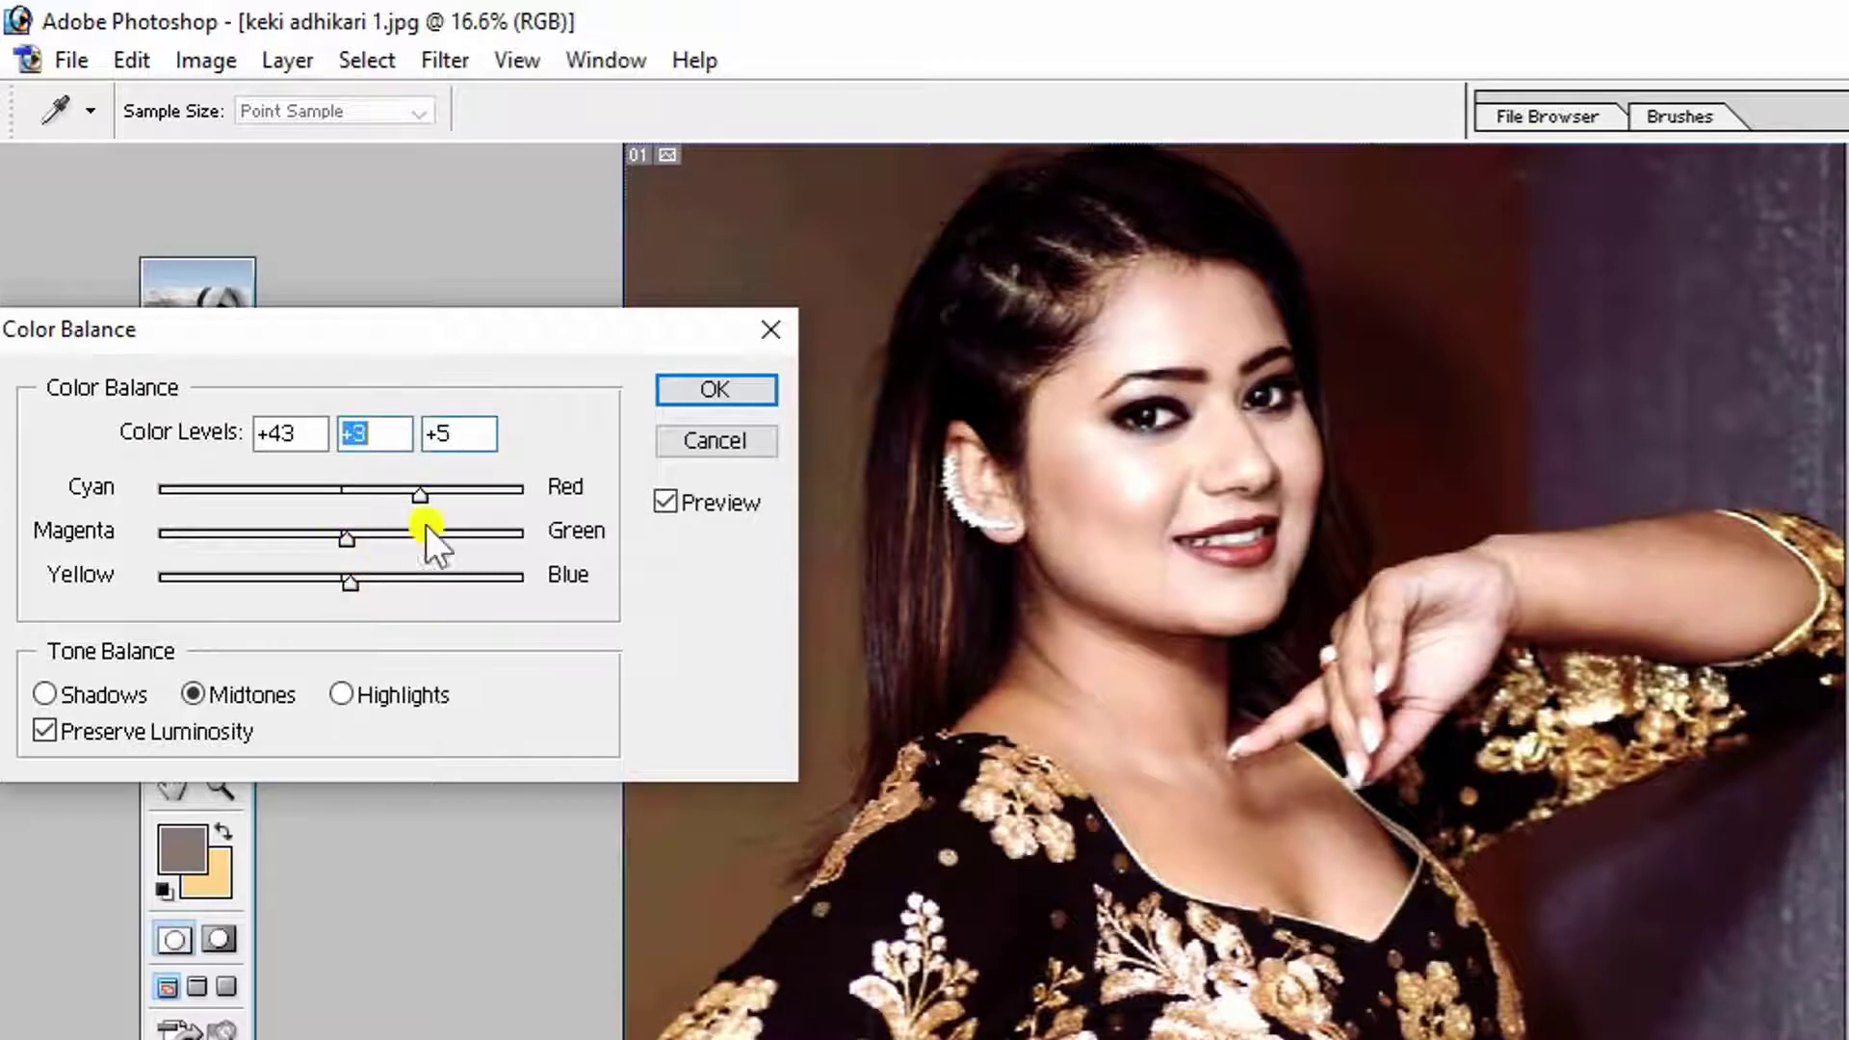
mouse_move(385, 493)
left_mouse_down()
mouse_move(321, 493)
mouse_move(408, 499)
mouse_move(389, 543)
mouse_move(361, 541)
mouse_move(379, 541)
mouse_move(367, 580)
mouse_move(326, 580)
mouse_move(347, 579)
left_mouse_up()
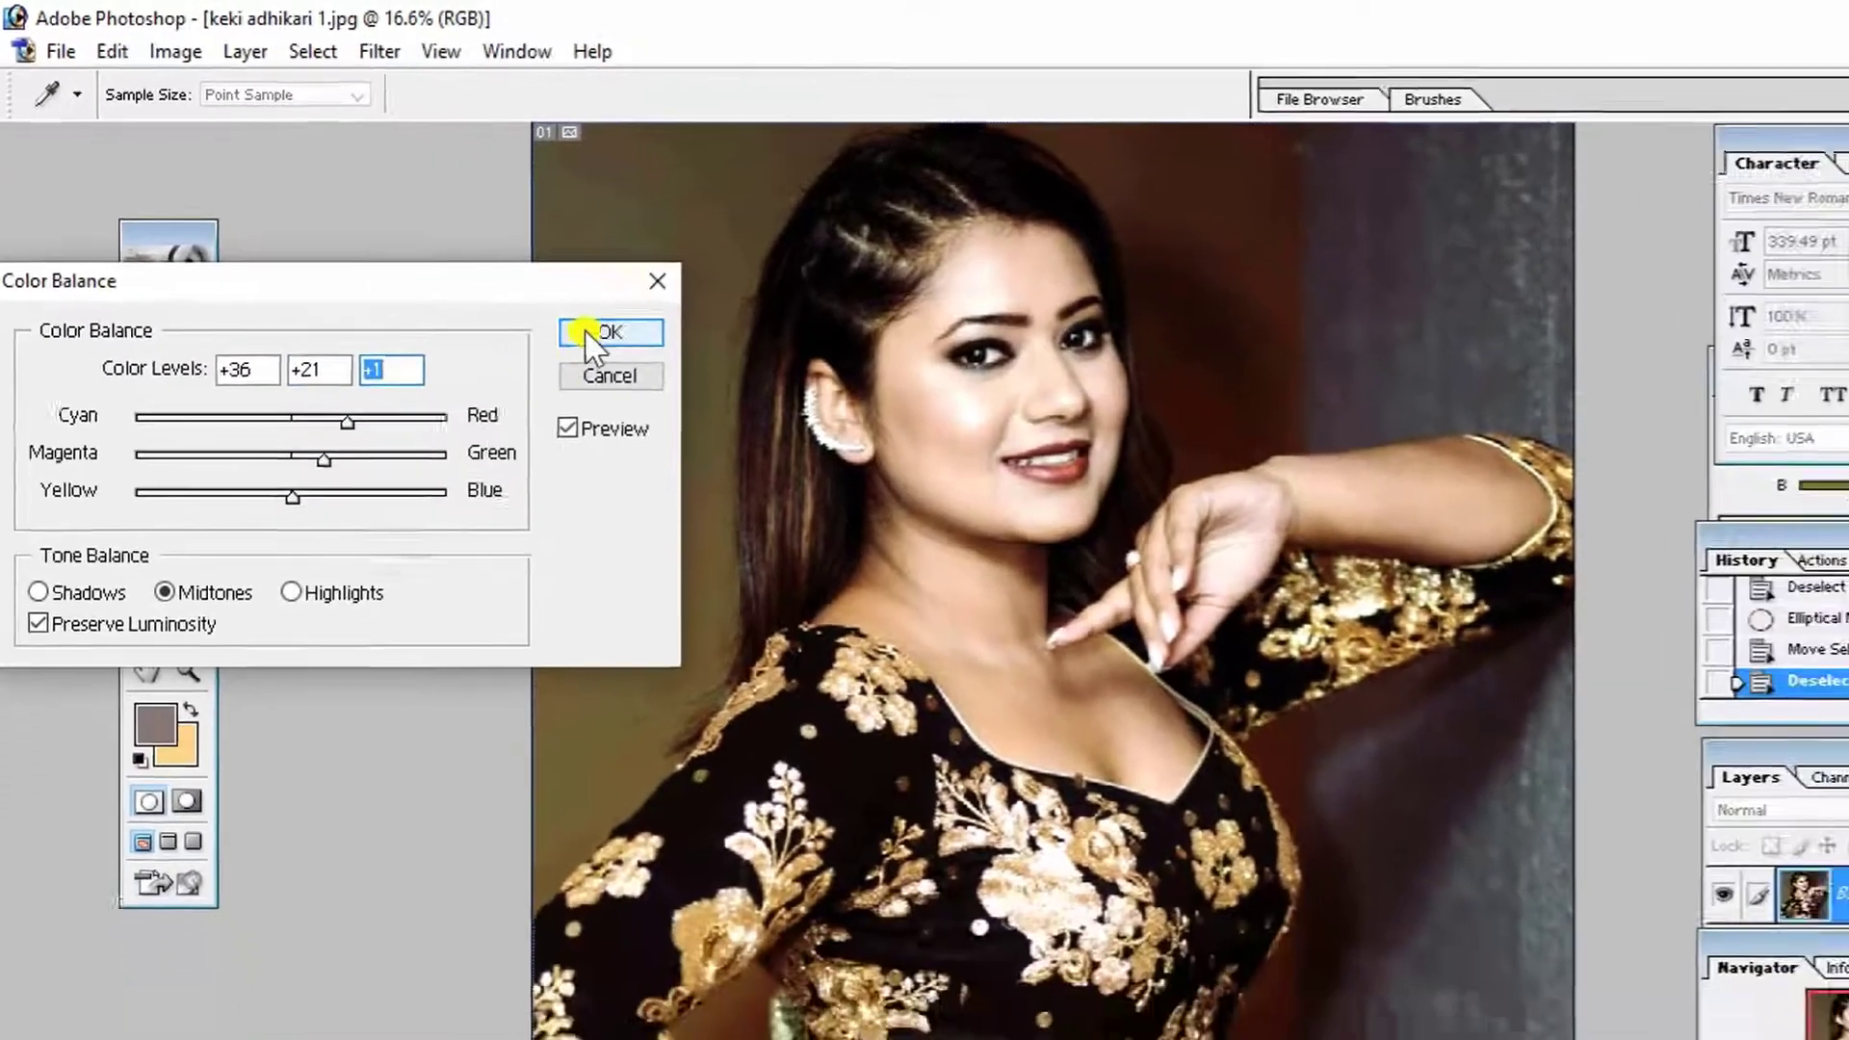
left_click(715, 389)
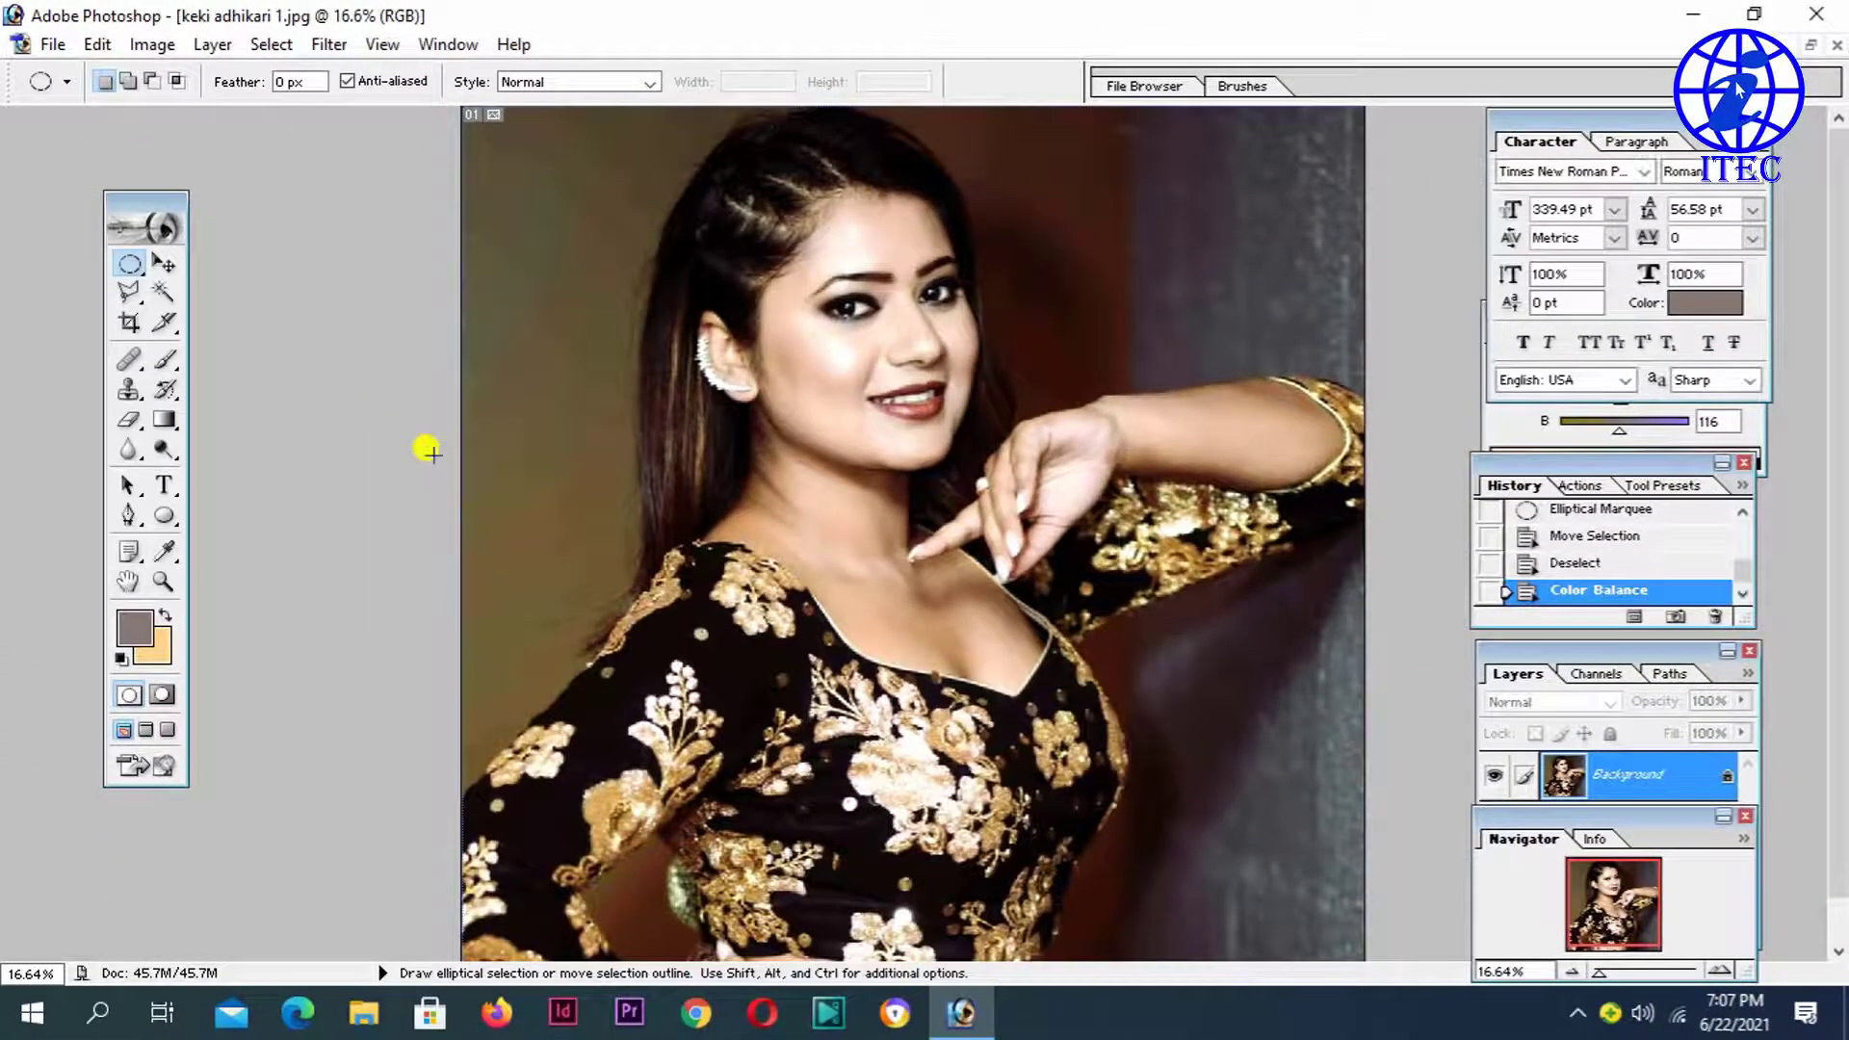
key("ctrl+plus")
key("ctrl+minus")
key("ctrl+minus")
key("ctrl+minus")
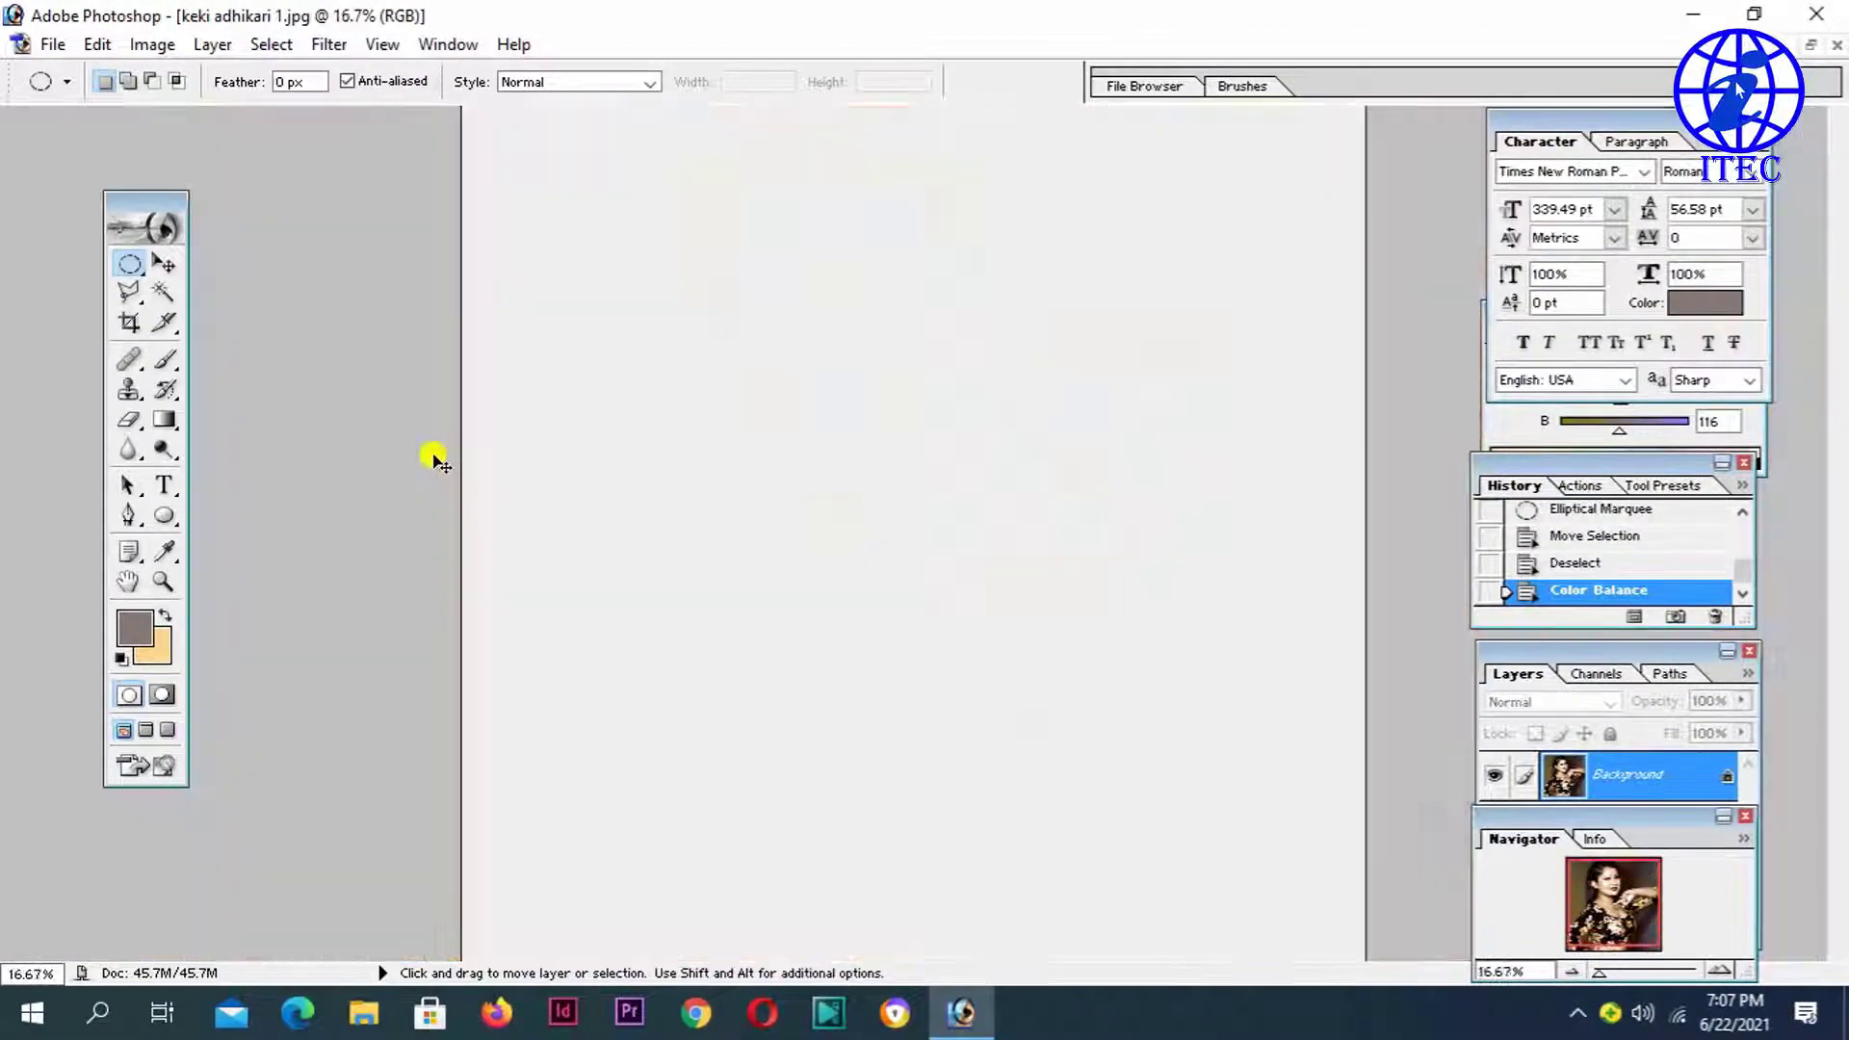
key("ctrl+plus")
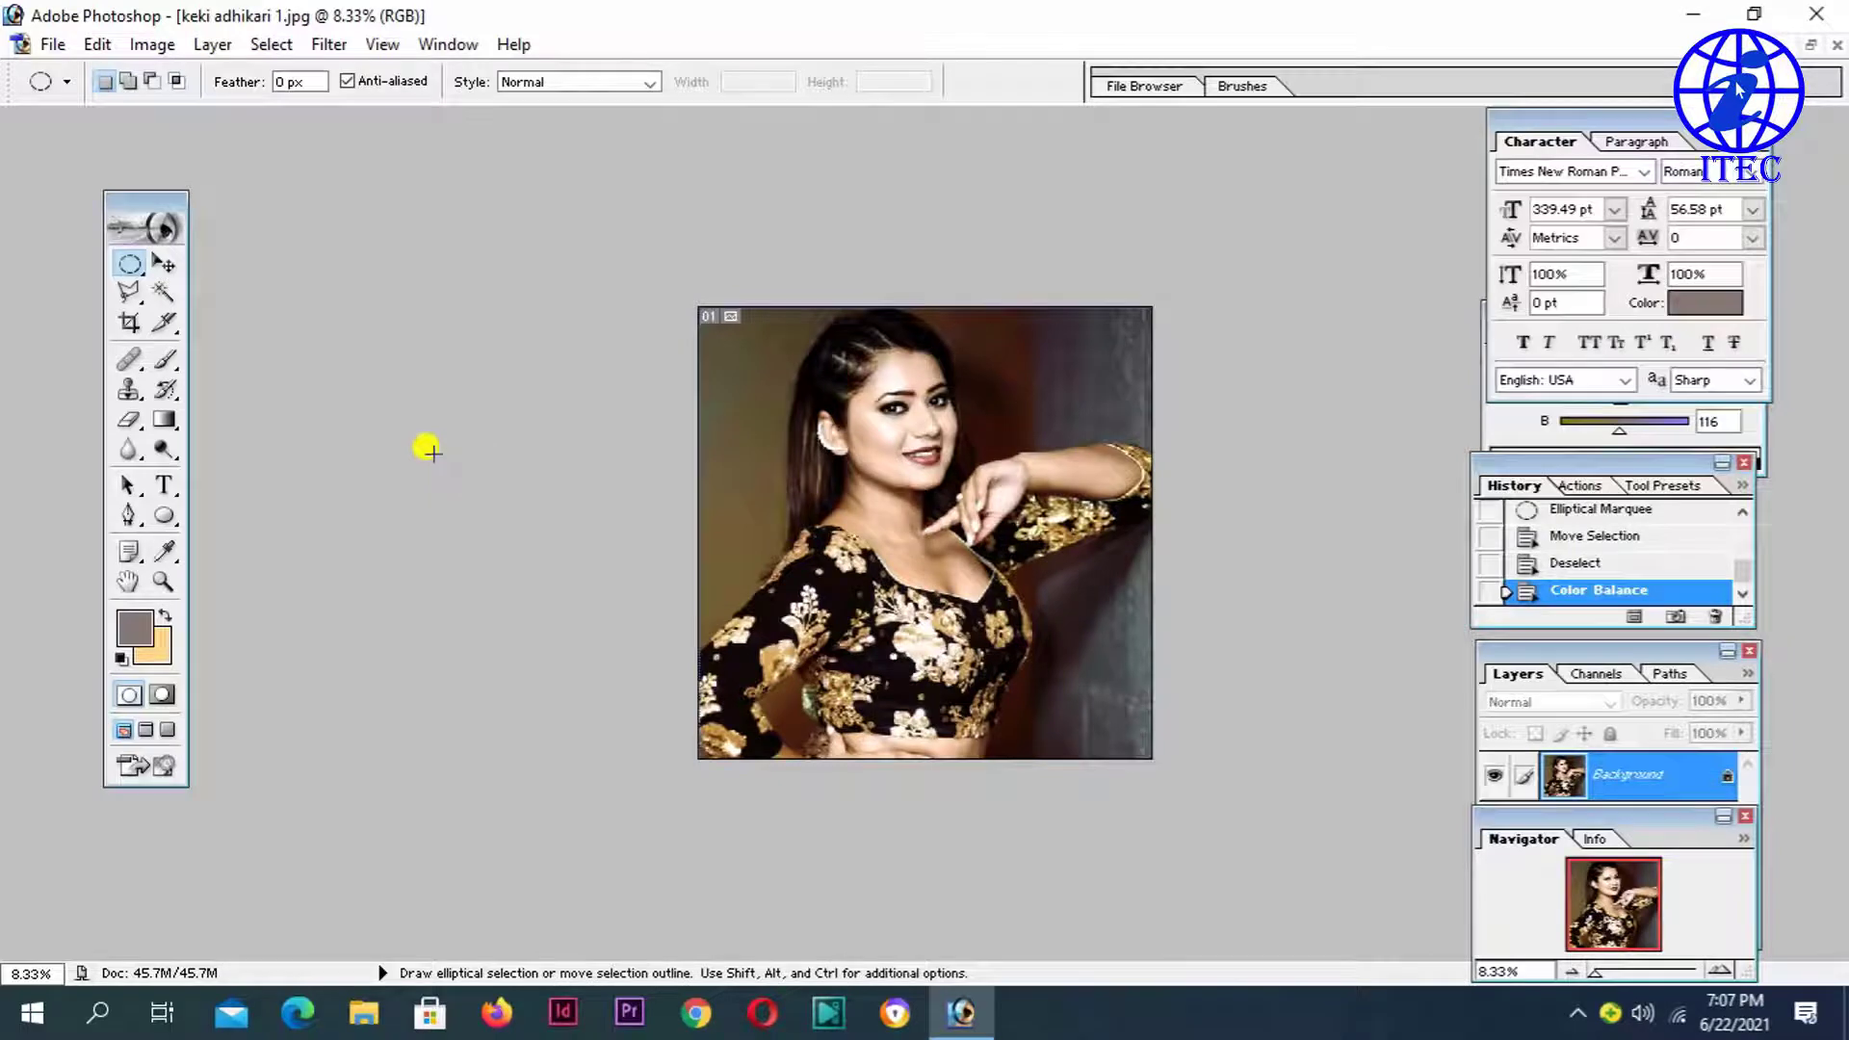
key("ctrl+plus")
left_click(152, 45)
mouse_move(211, 113)
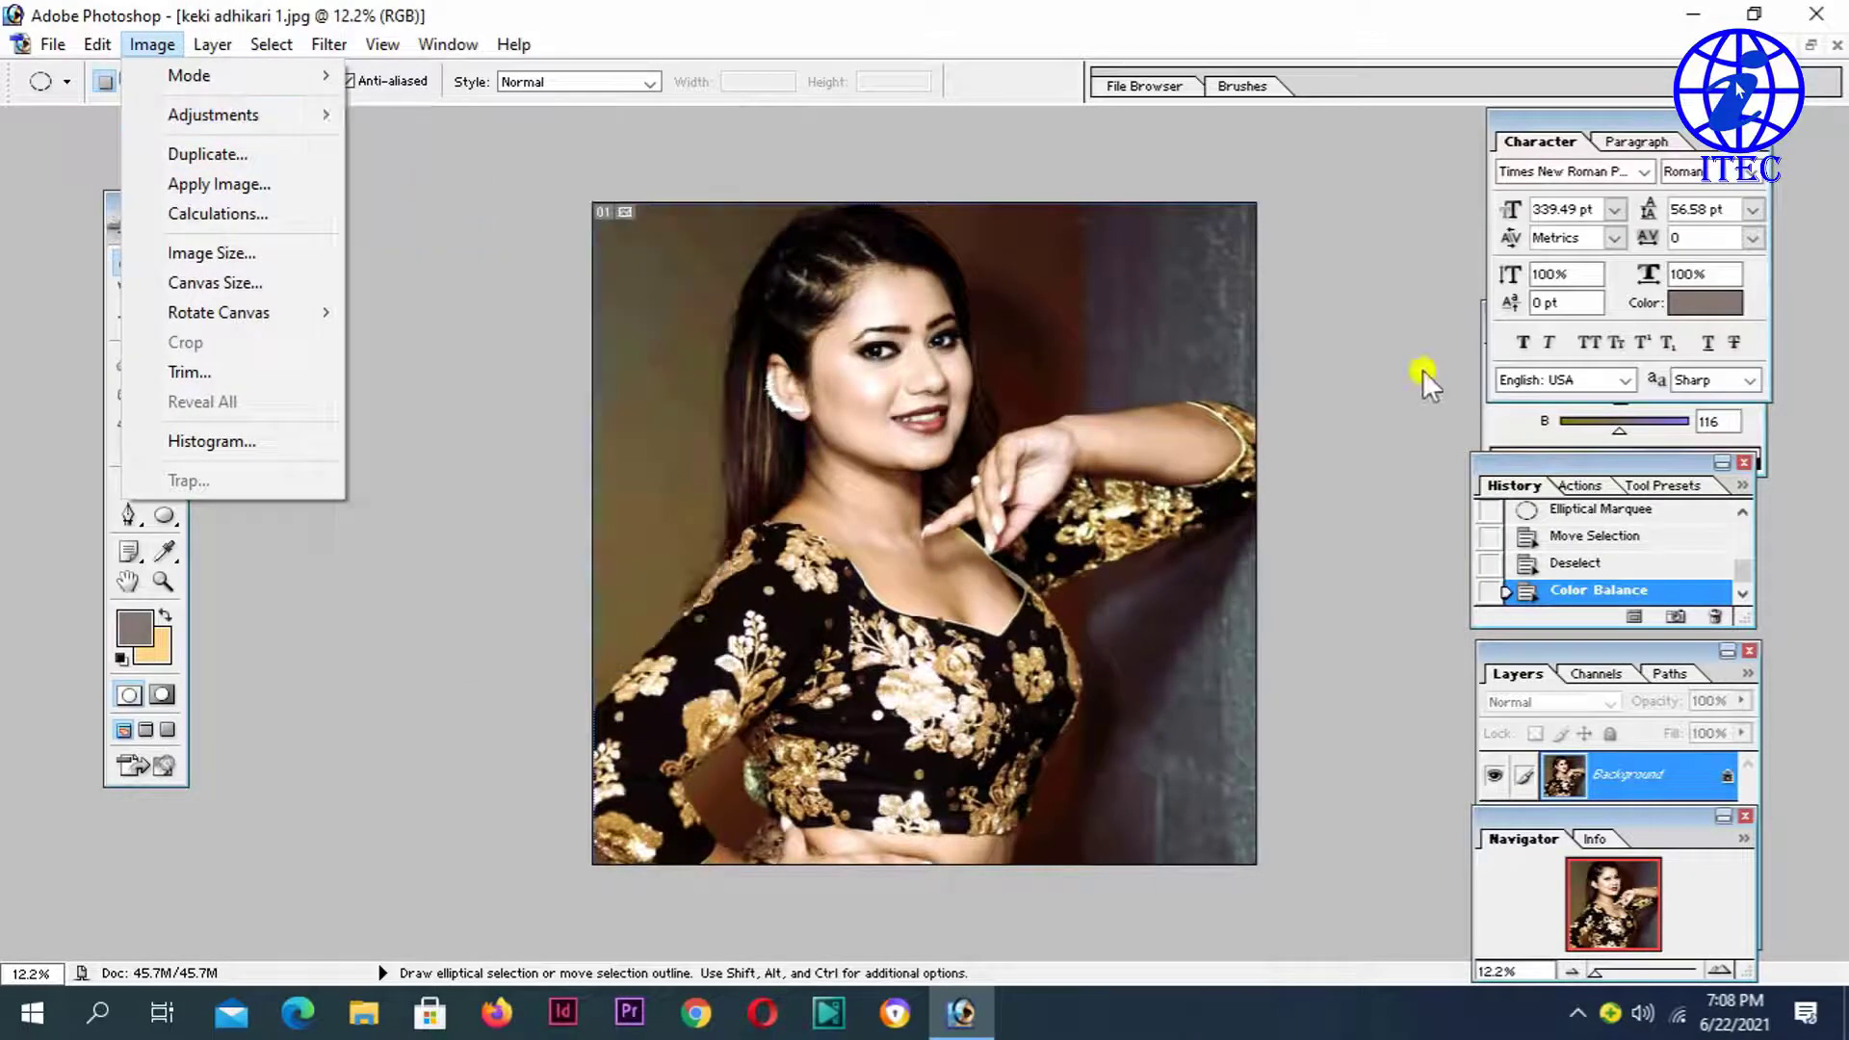
left_click(1556, 556)
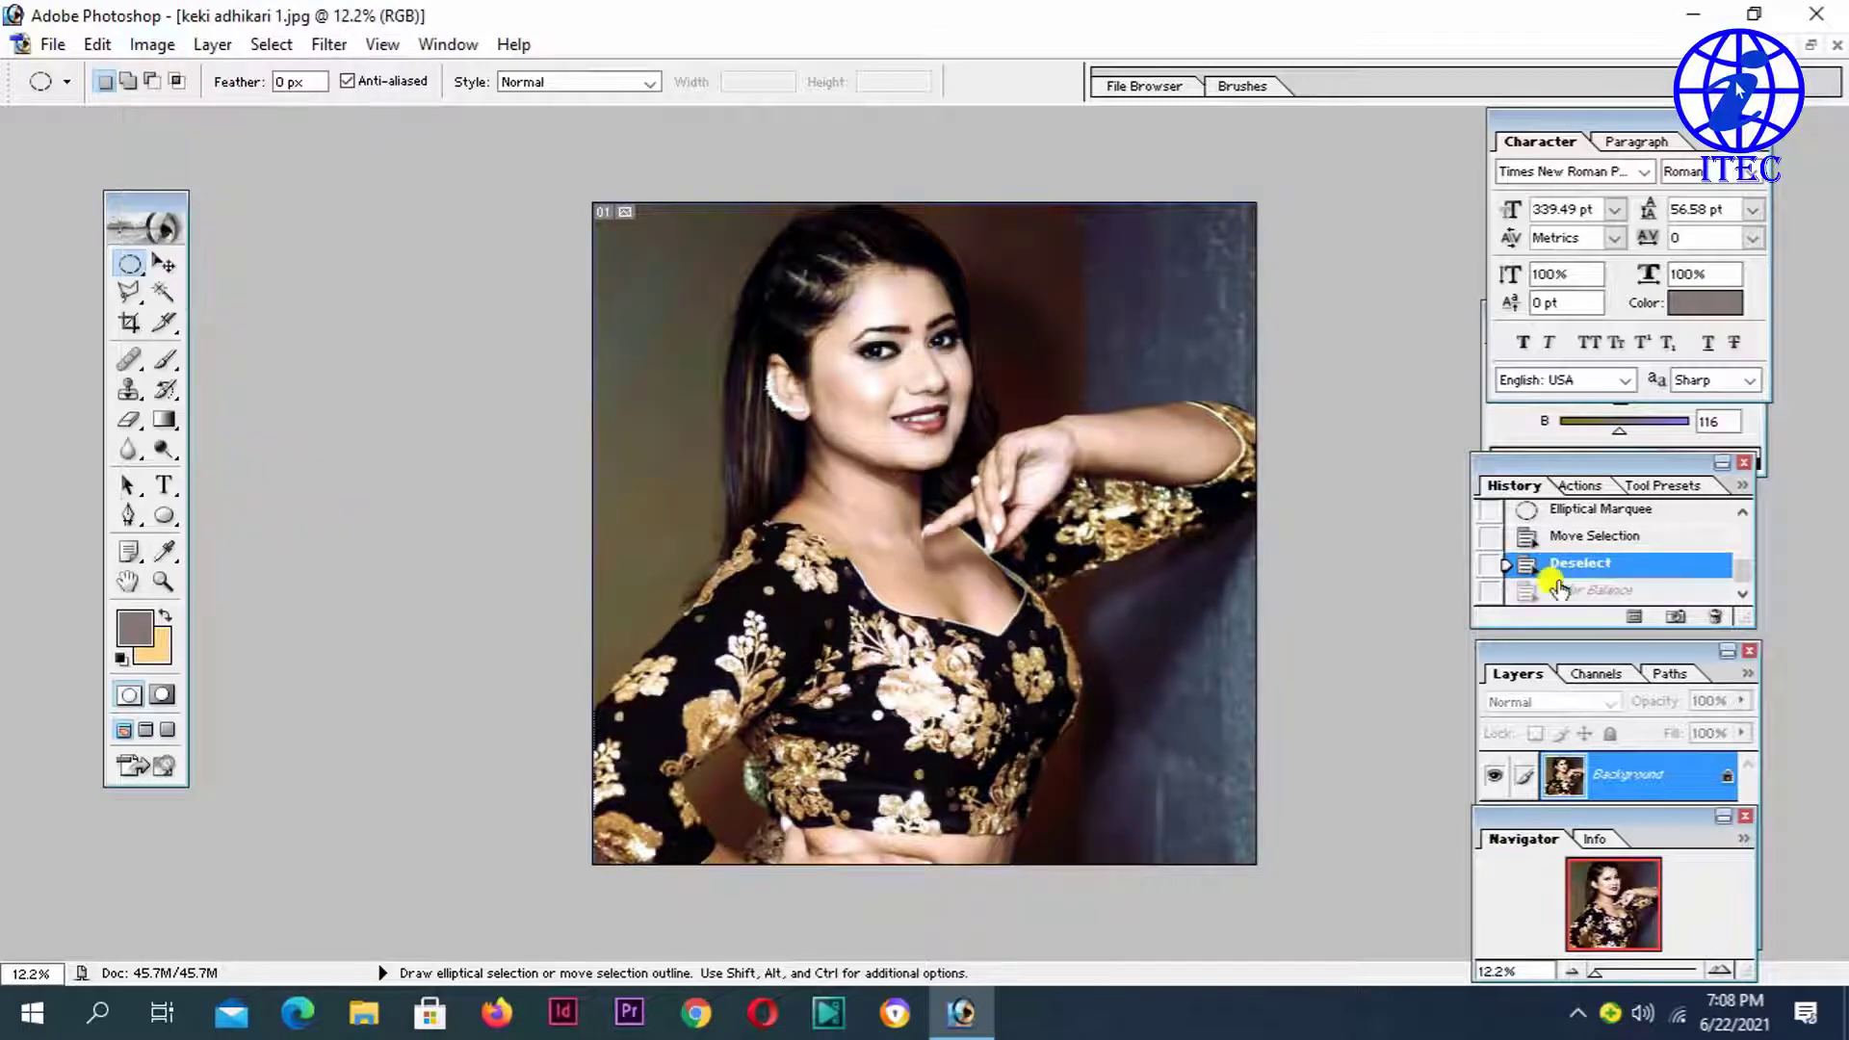
left_click(1557, 588)
left_click(1572, 537)
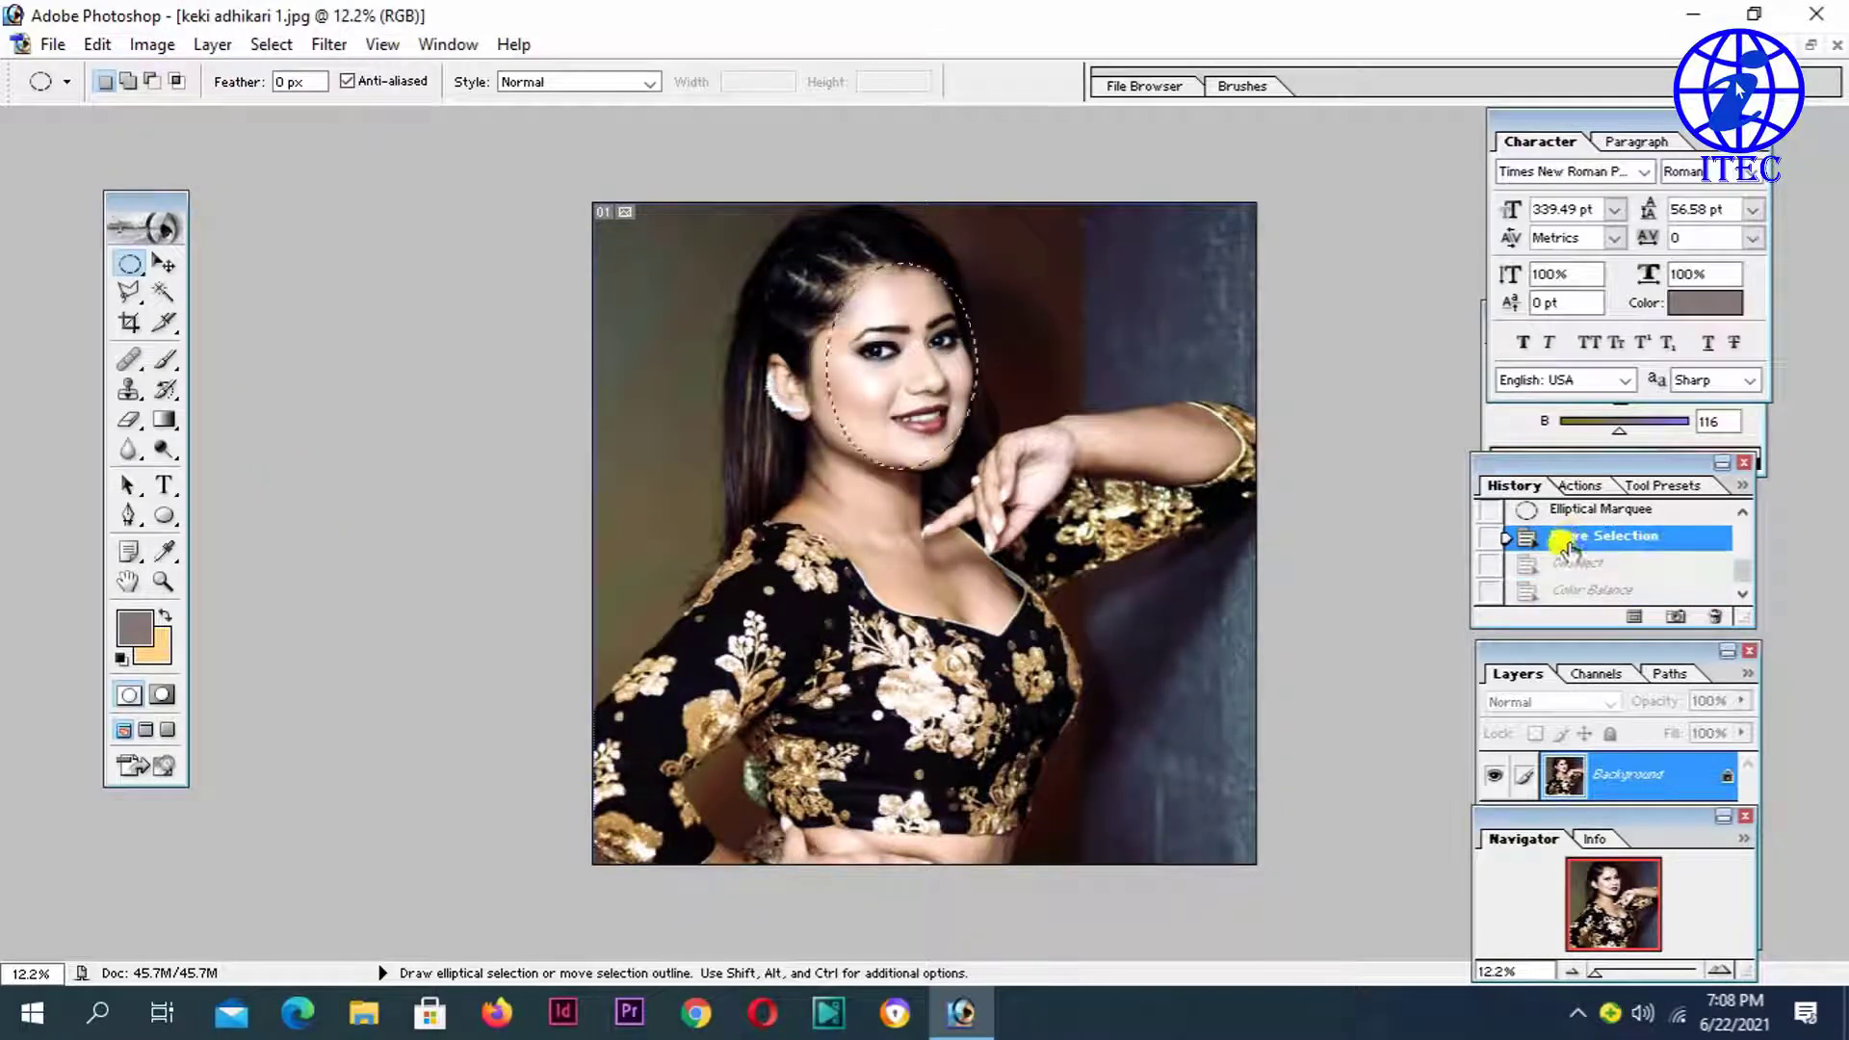
left_click(152, 44)
mouse_move(395, 211)
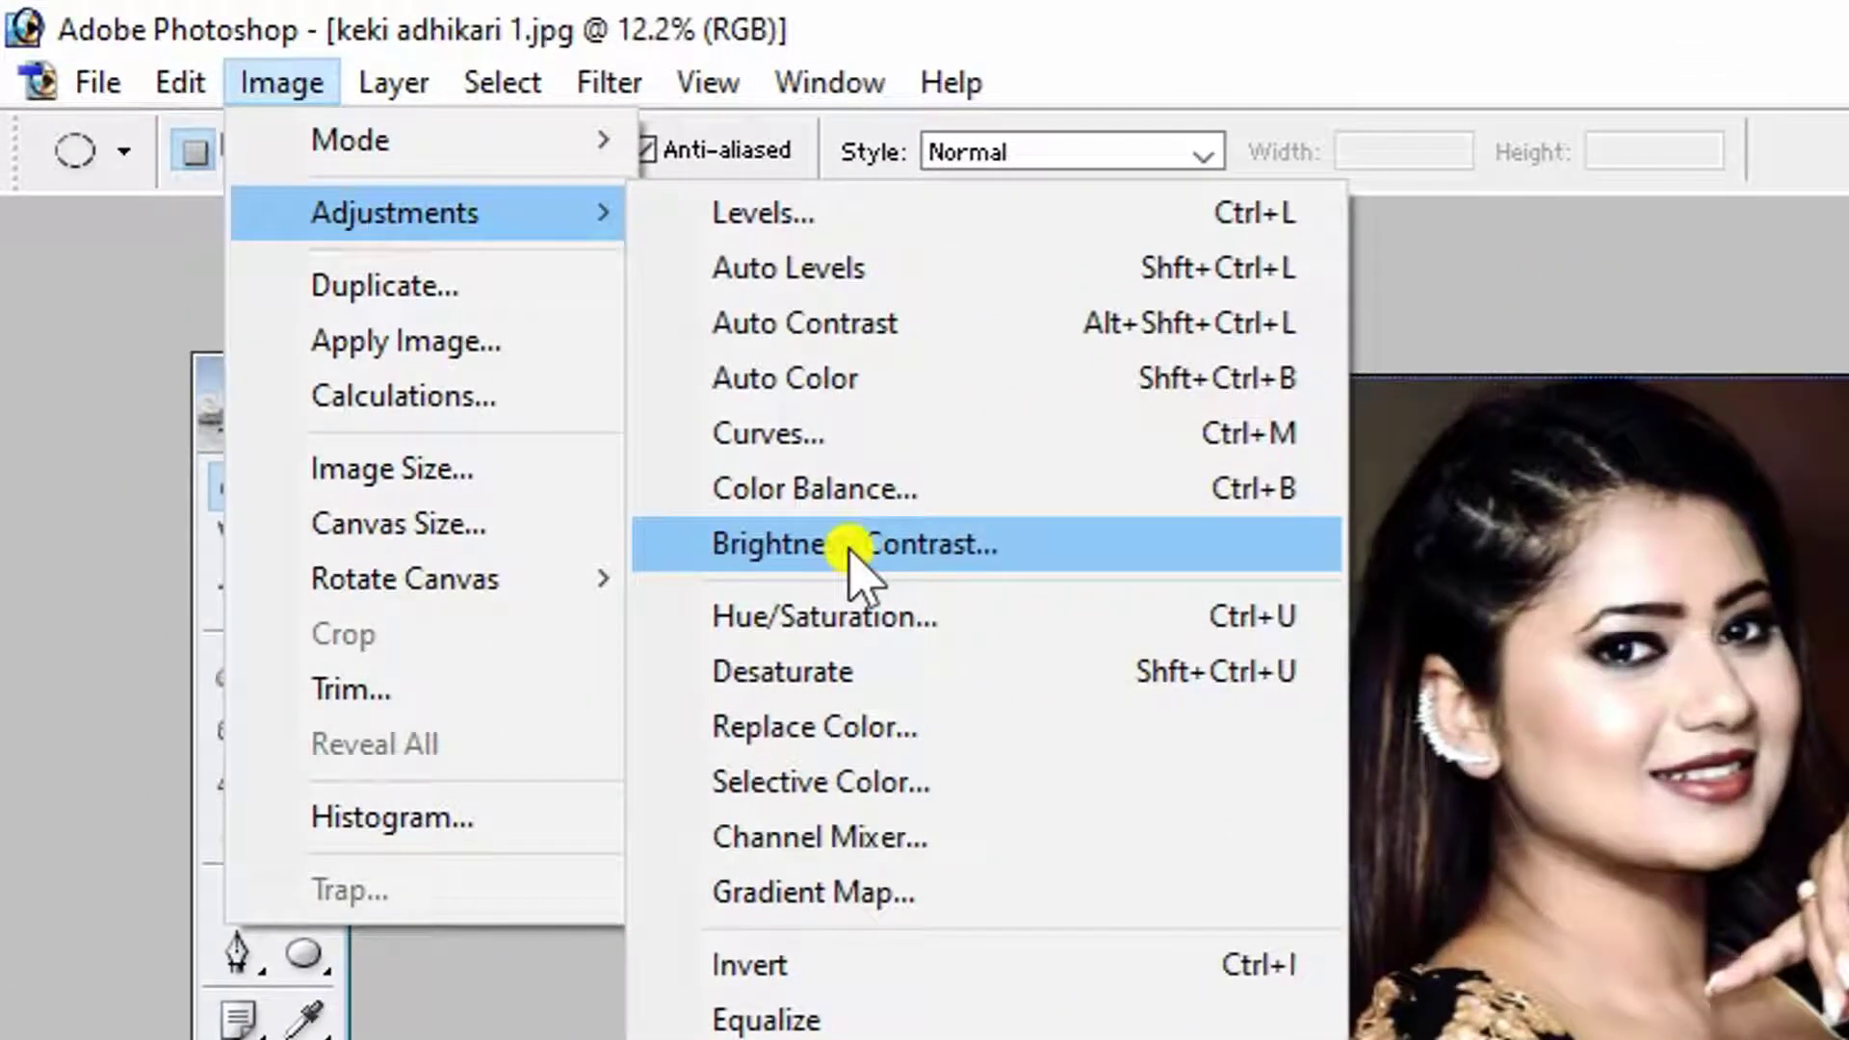
left_click(854, 547)
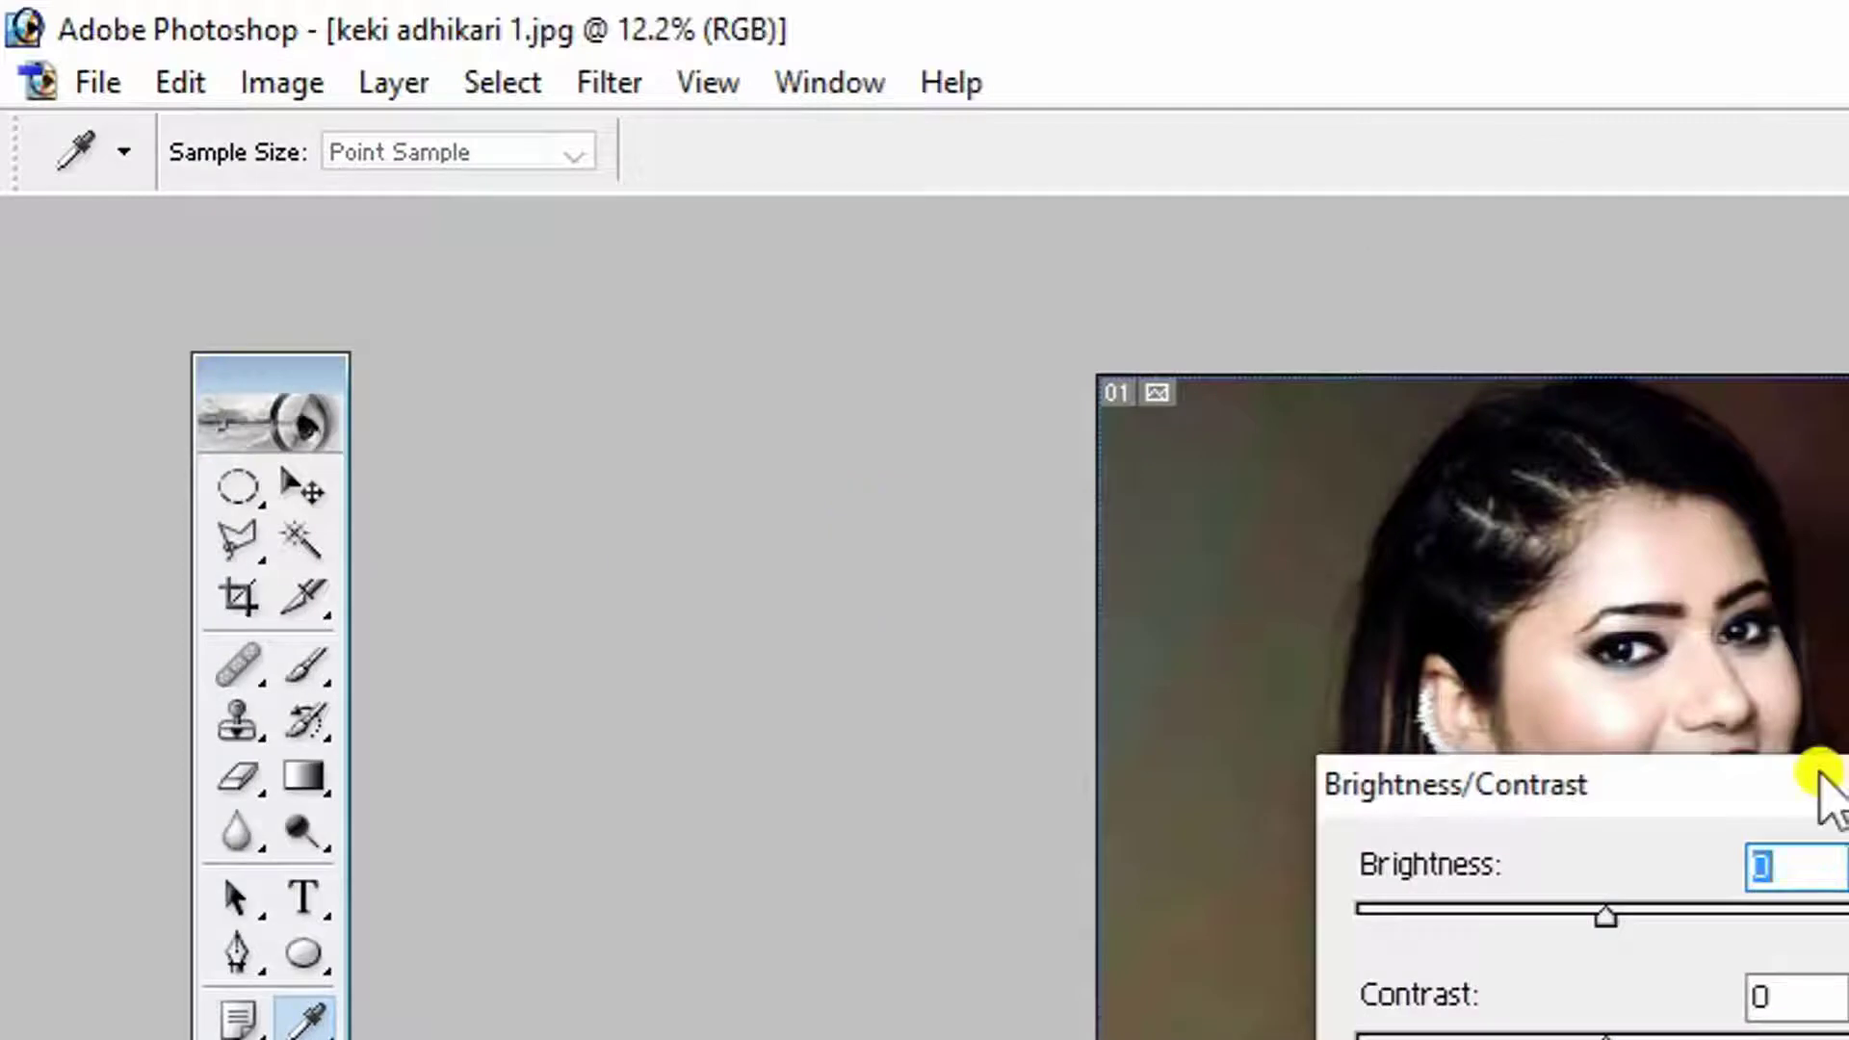
left_click_drag(1828, 781, 821, 731)
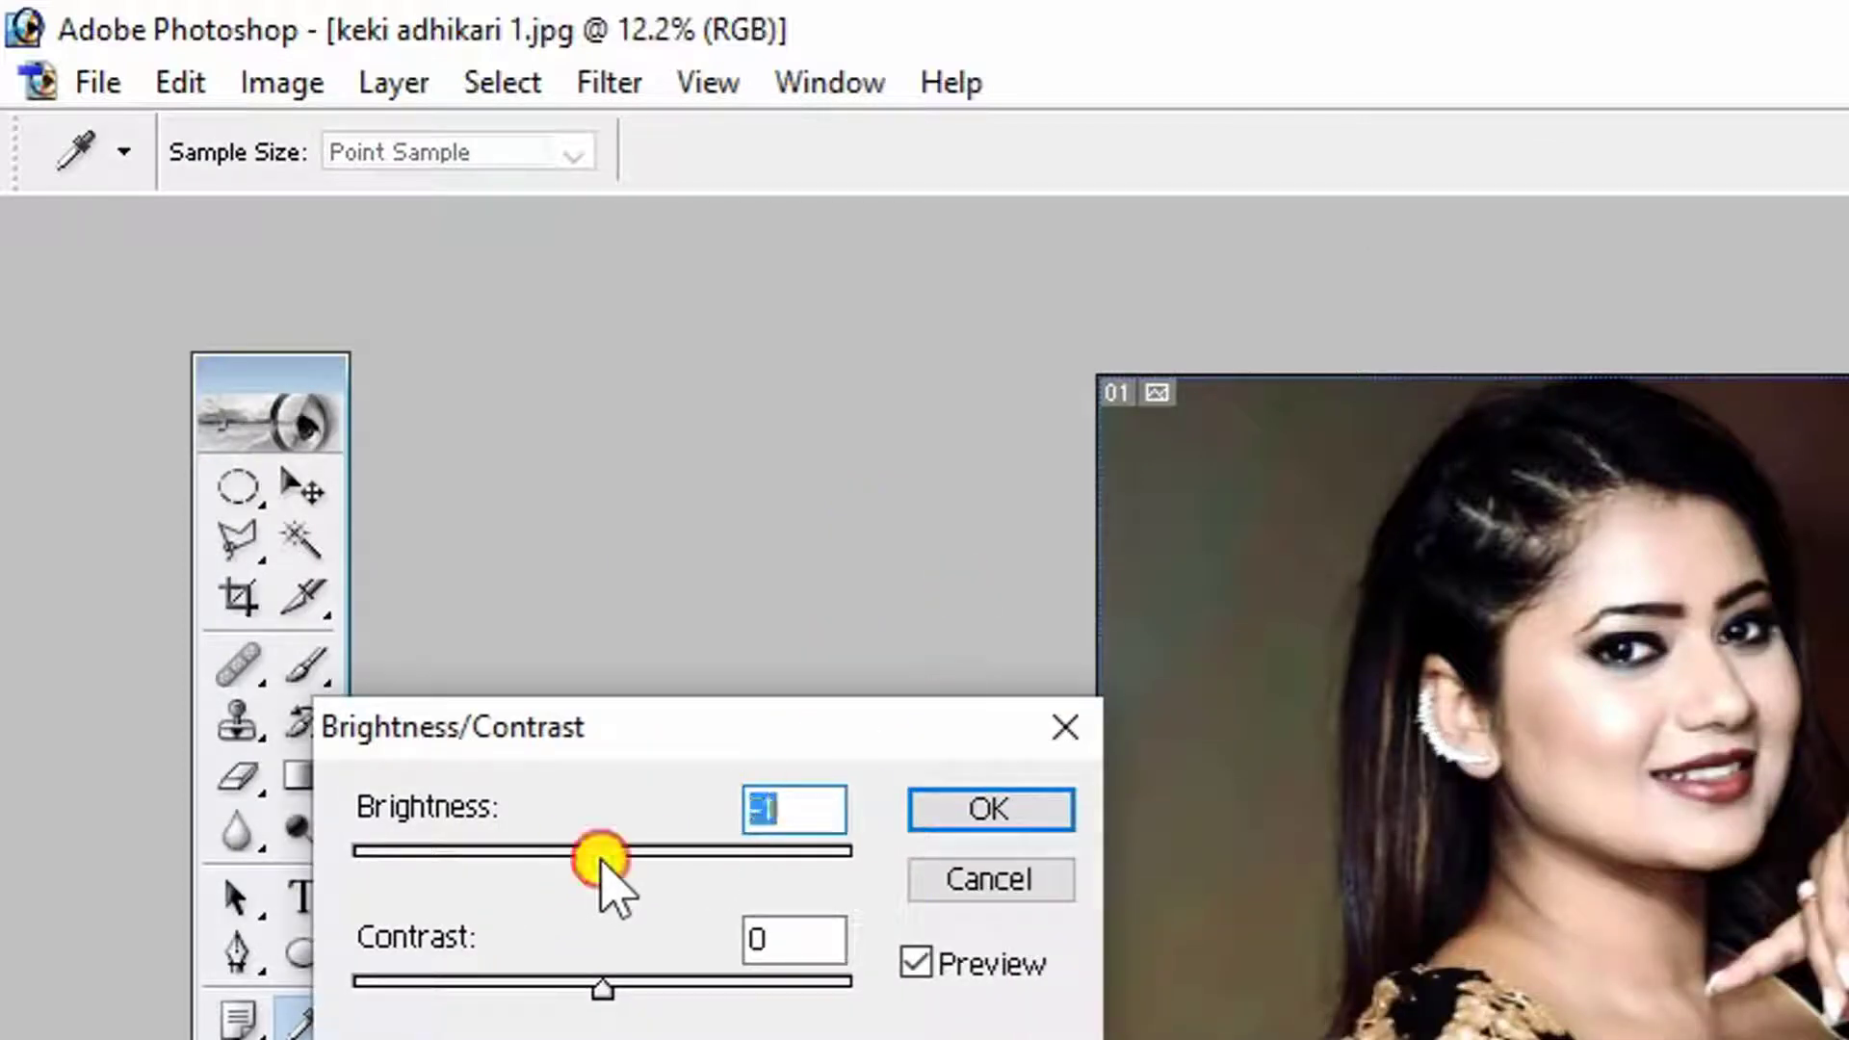
mouse_move(601, 857)
left_mouse_down()
mouse_move(838, 860)
mouse_move(447, 857)
mouse_move(611, 854)
left_mouse_up()
mouse_move(610, 978)
left_mouse_down()
mouse_move(780, 978)
mouse_move(678, 1006)
mouse_move(478, 1004)
mouse_move(702, 1011)
mouse_move(605, 1027)
left_mouse_up()
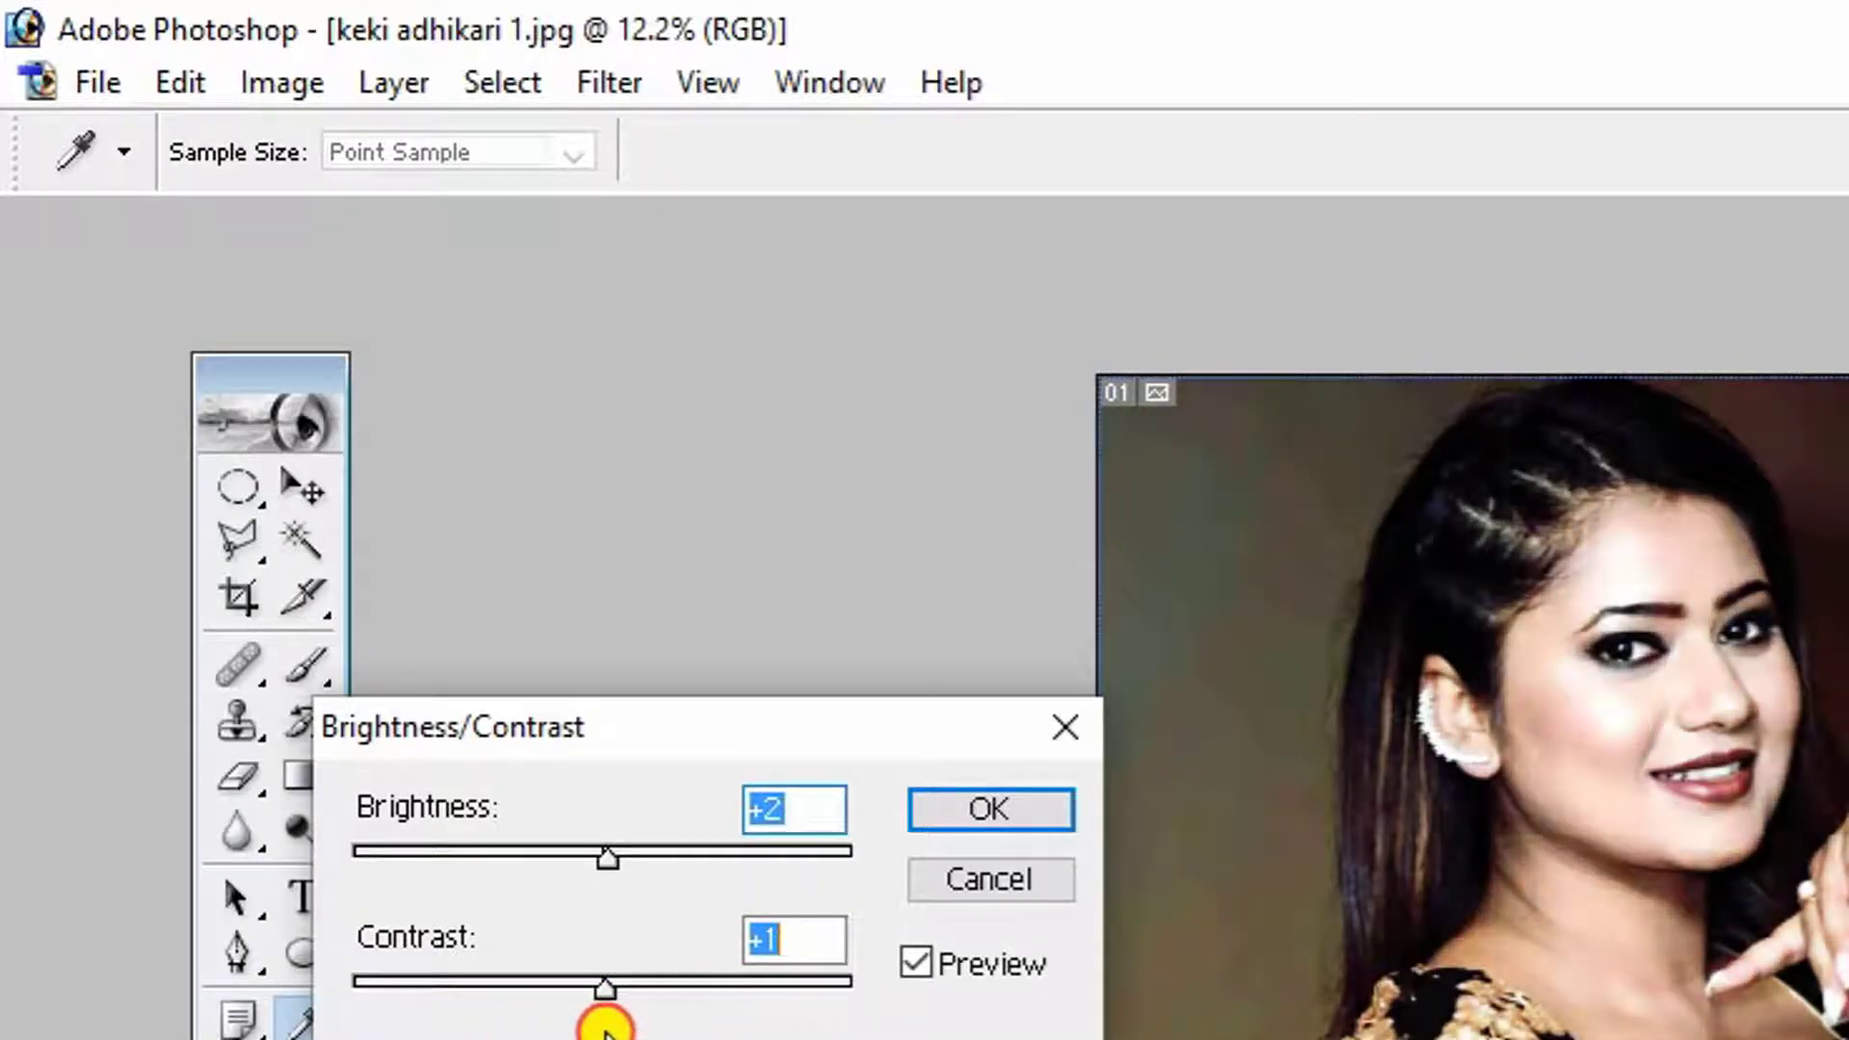
left_click(992, 876)
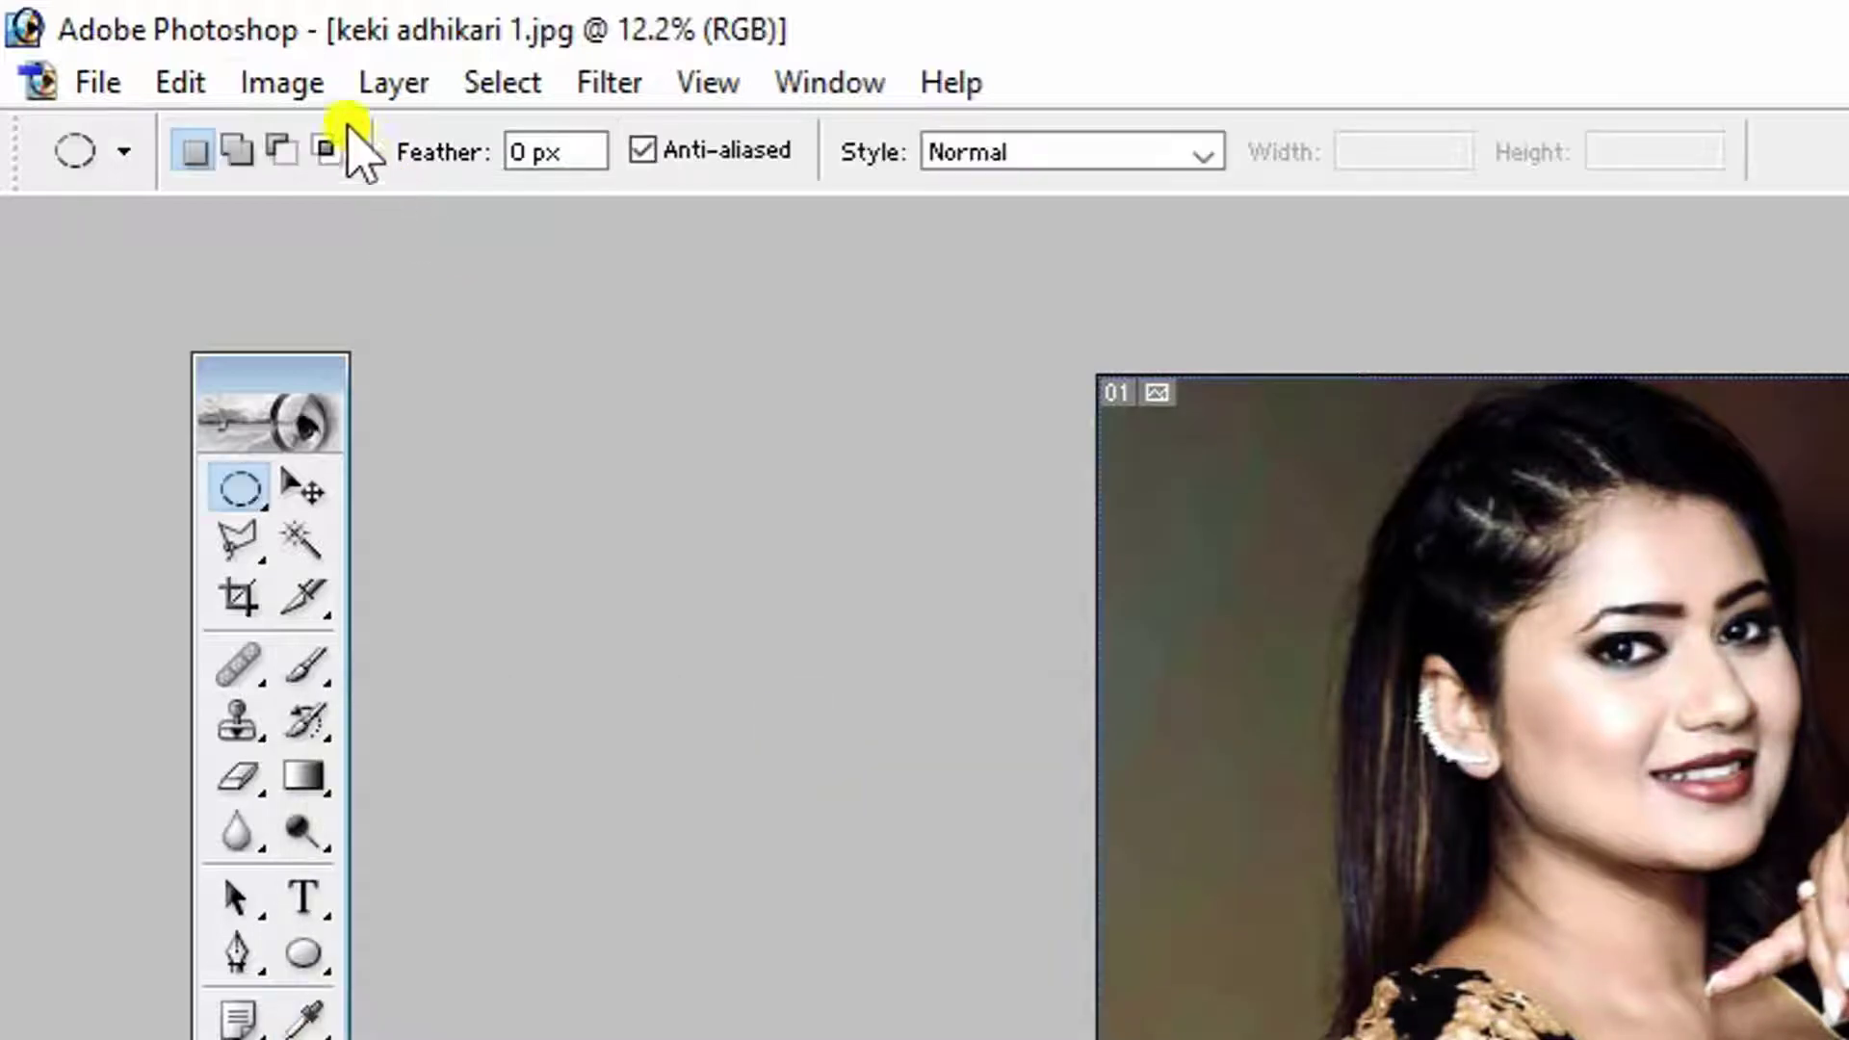
left_click(289, 83)
mouse_move(474, 255)
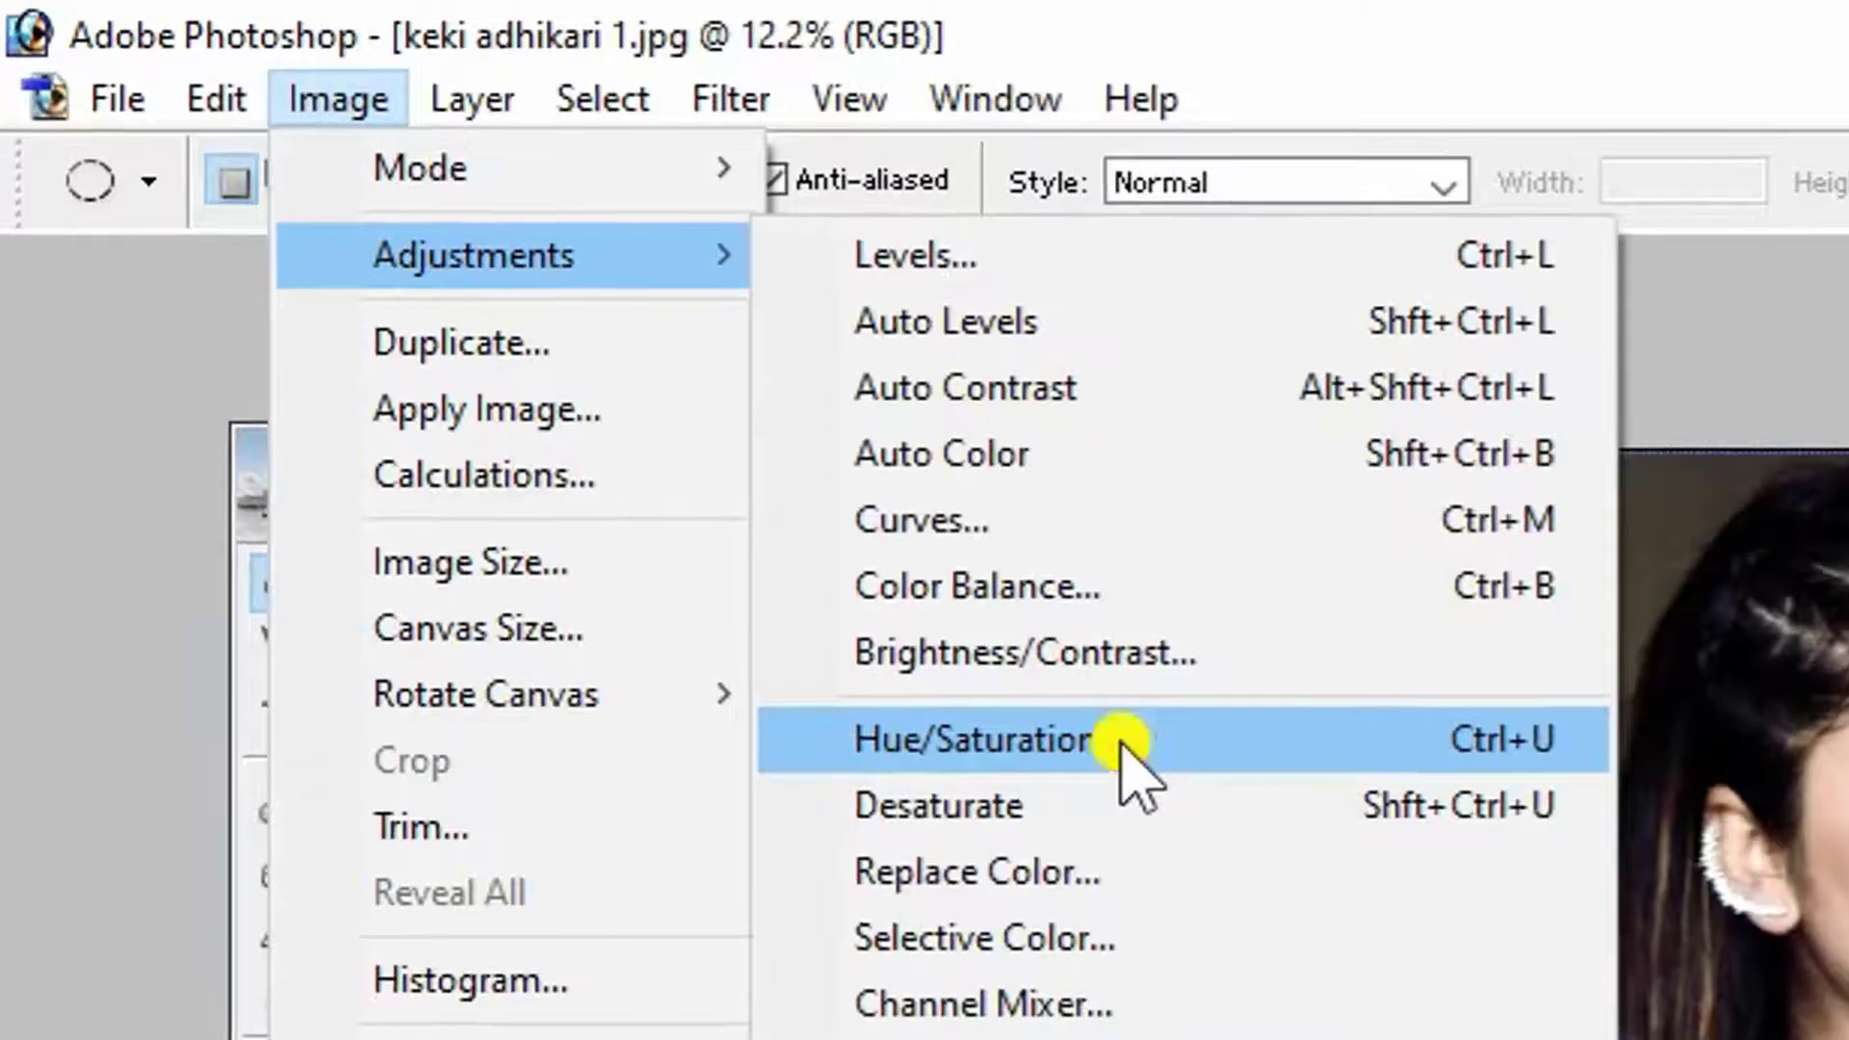
left_click(1086, 720)
left_click_drag(1281, 771, 676, 601)
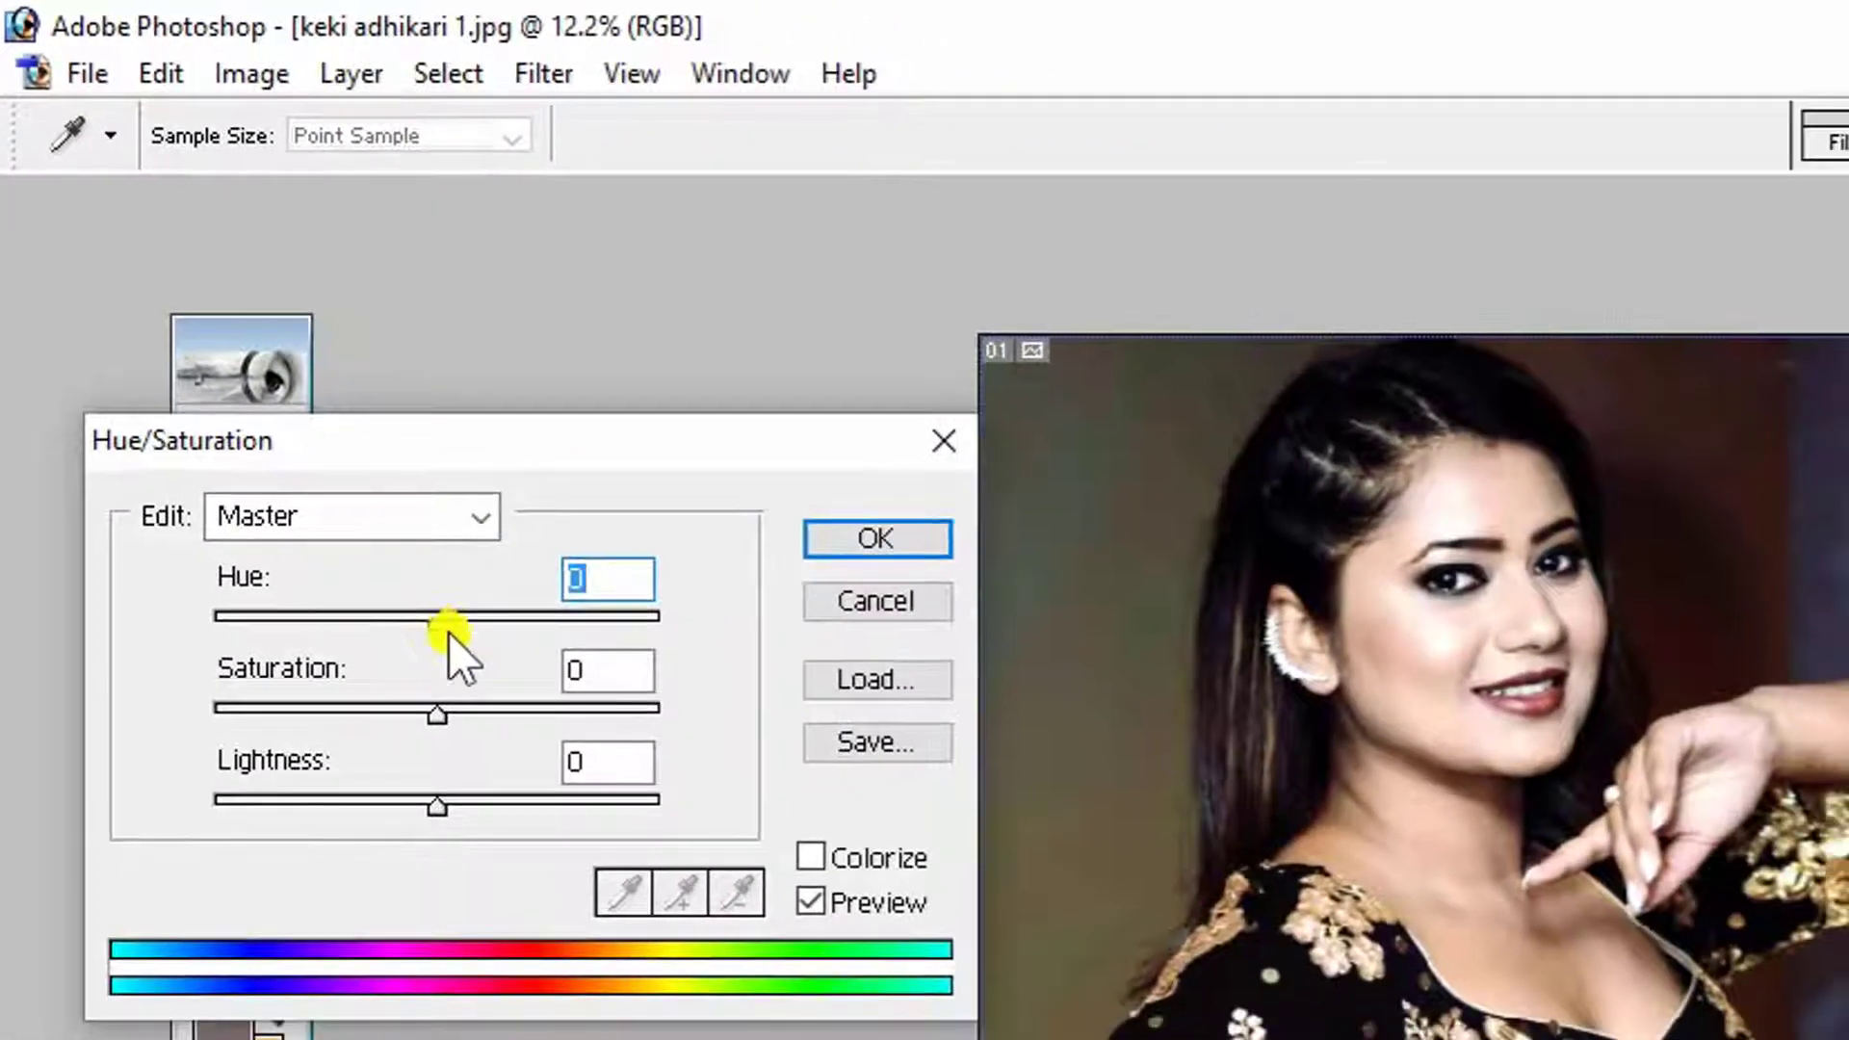
mouse_move(453, 739)
left_mouse_down()
mouse_move(466, 751)
mouse_move(534, 711)
left_mouse_up()
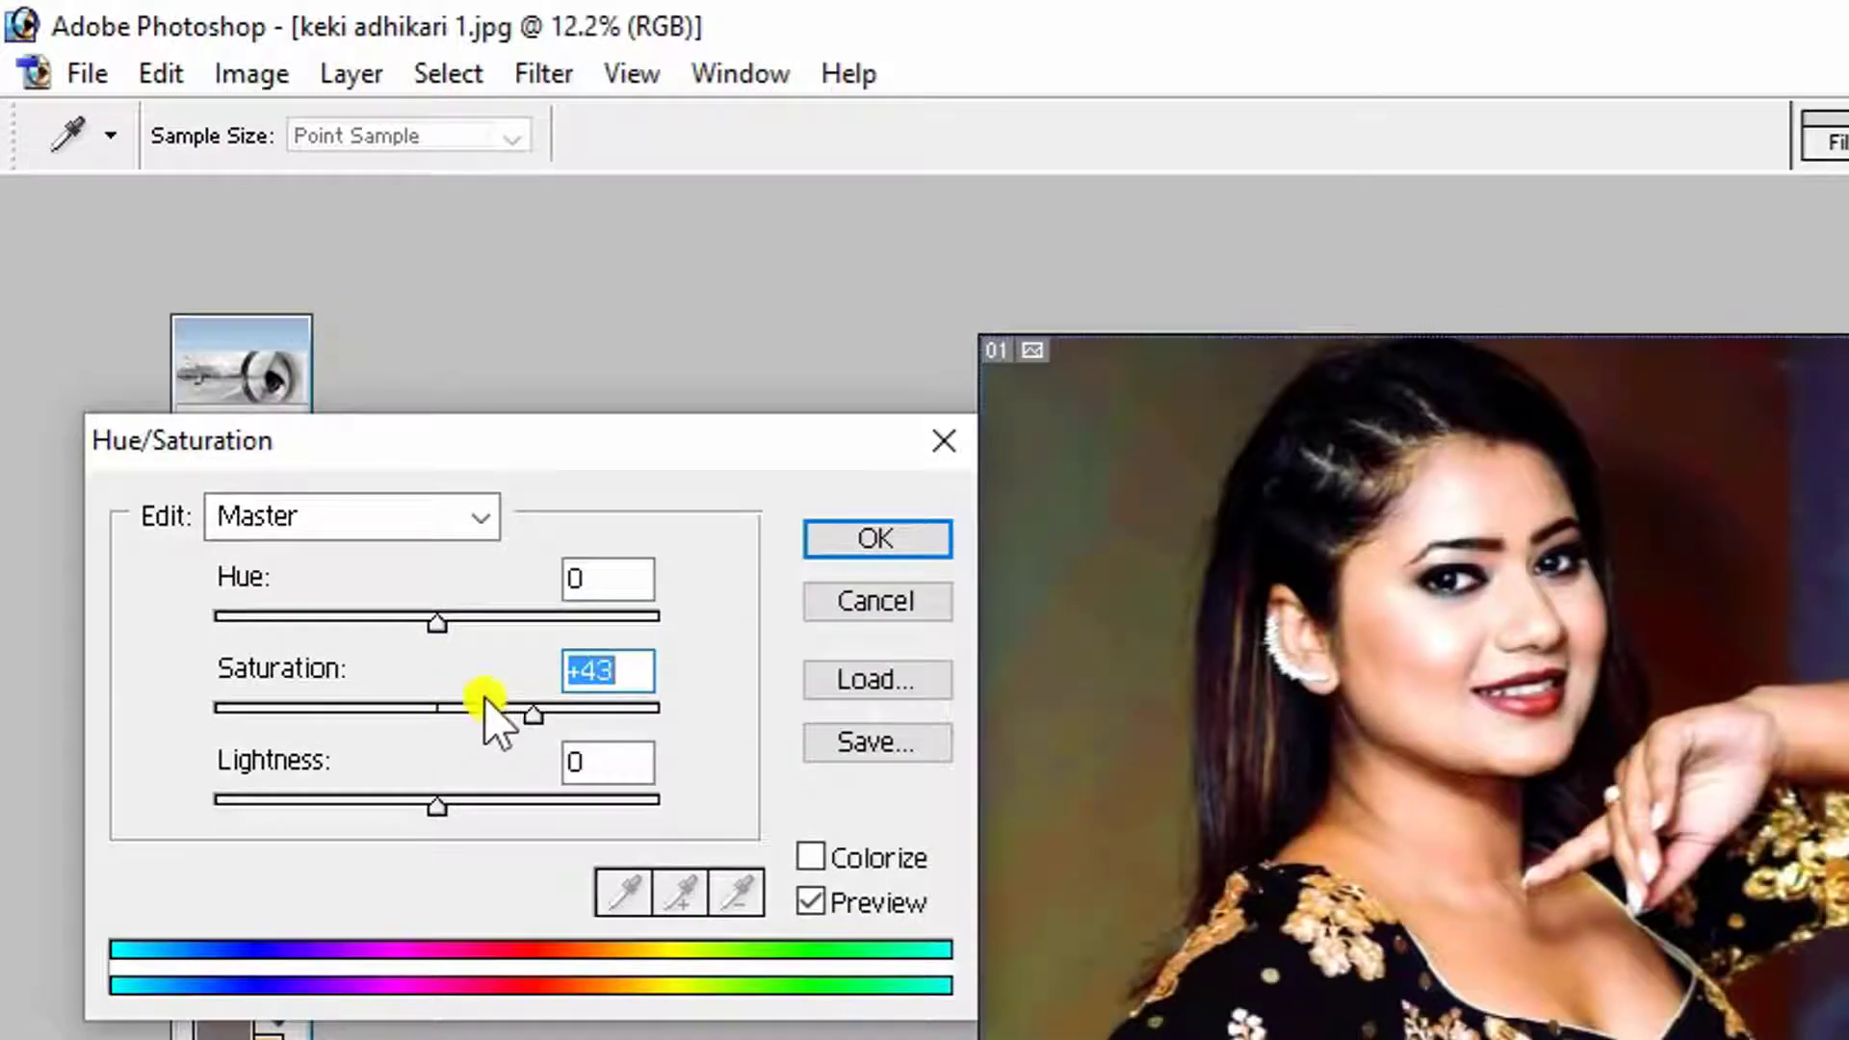
mouse_move(439, 619)
left_mouse_down()
mouse_move(326, 618)
mouse_move(327, 382)
mouse_move(371, 390)
mouse_move(157, 369)
mouse_move(391, 393)
mouse_move(166, 423)
left_mouse_up()
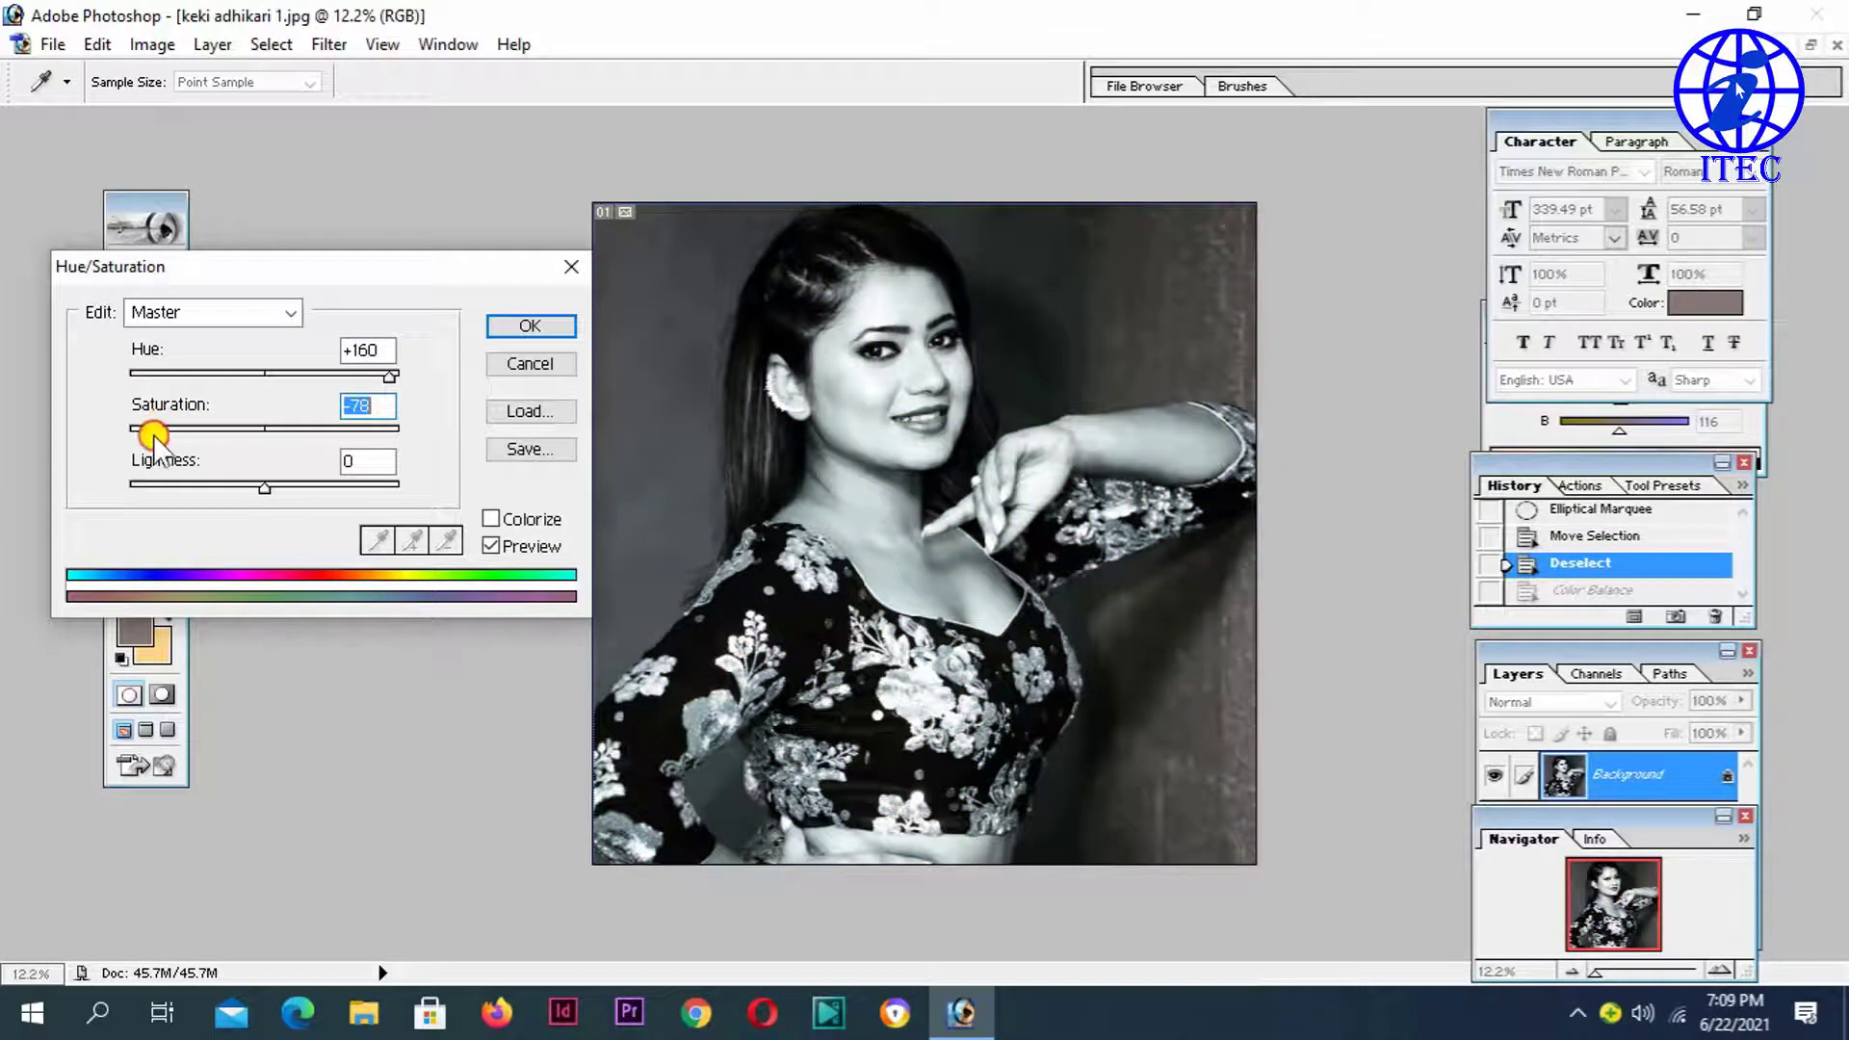
mouse_move(258, 486)
left_mouse_down()
mouse_move(186, 483)
mouse_move(319, 486)
left_mouse_up()
left_click(520, 366)
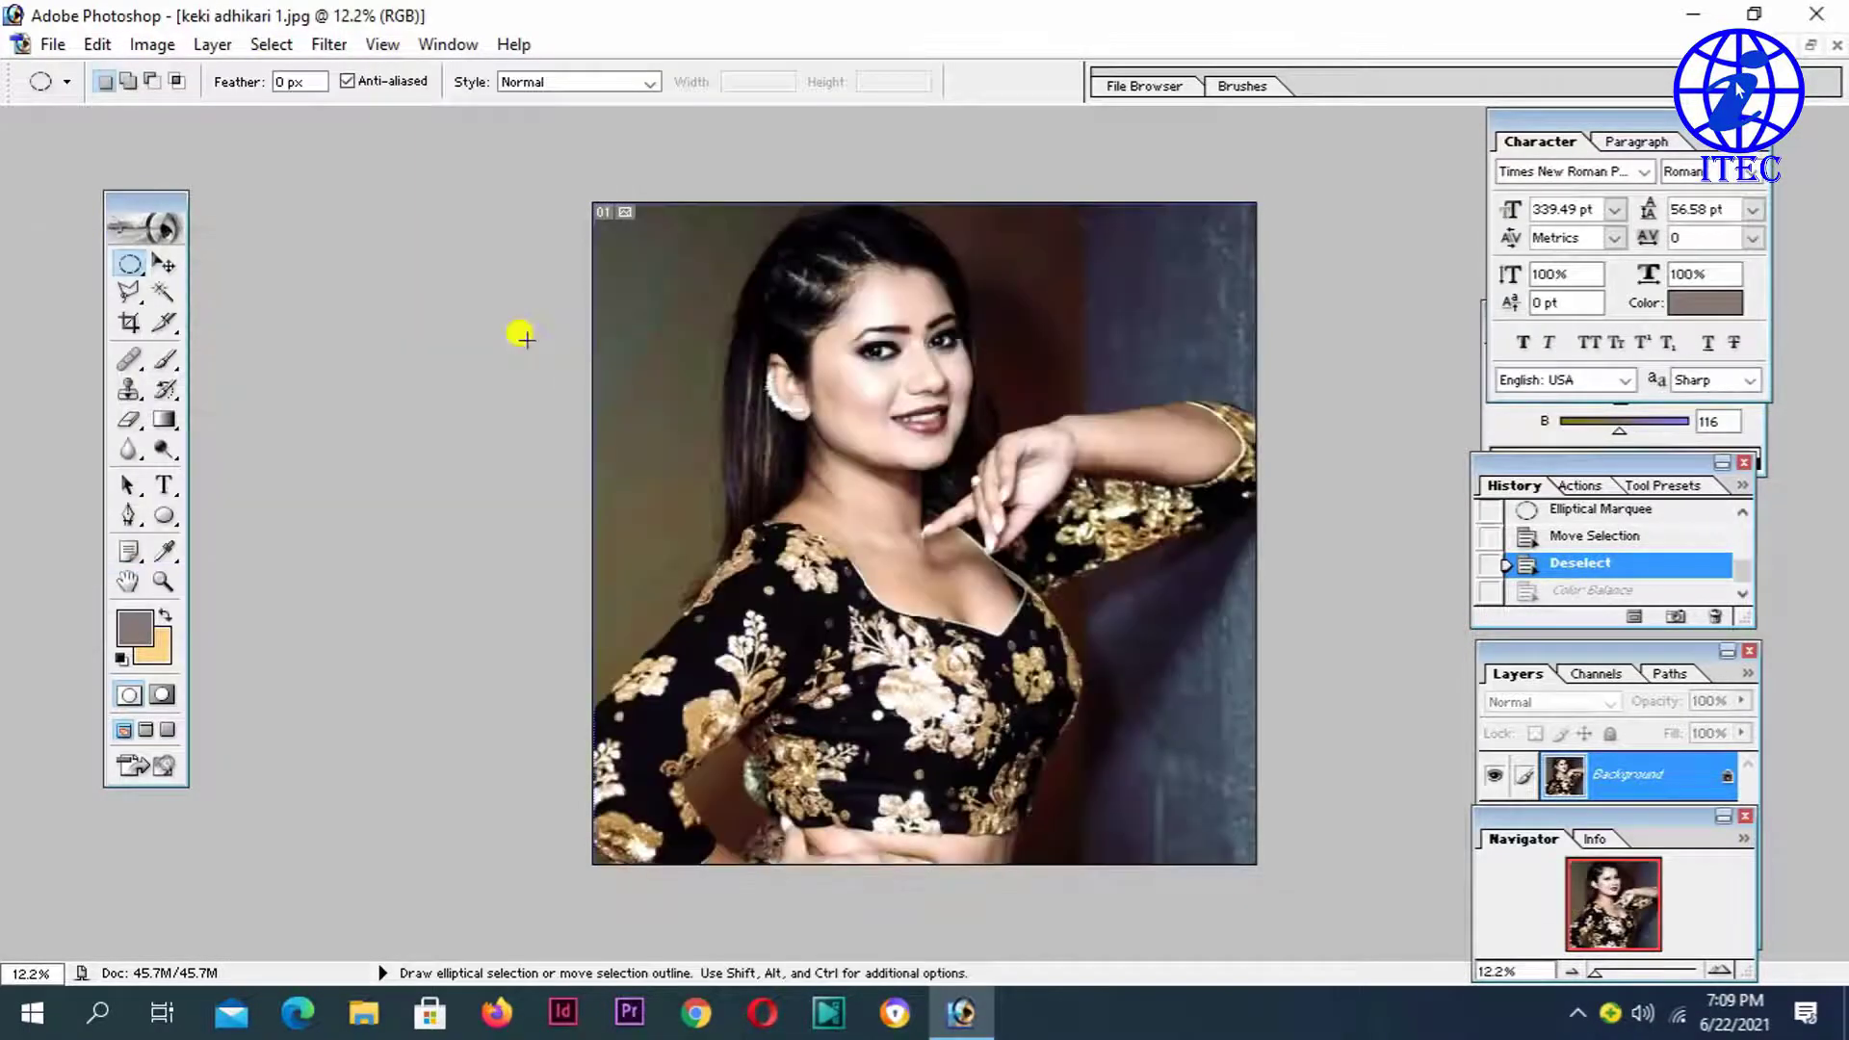
Step: Fit the photo to the window and trace a Polygonal Lasso selection around the lips
key("ctrl+0")
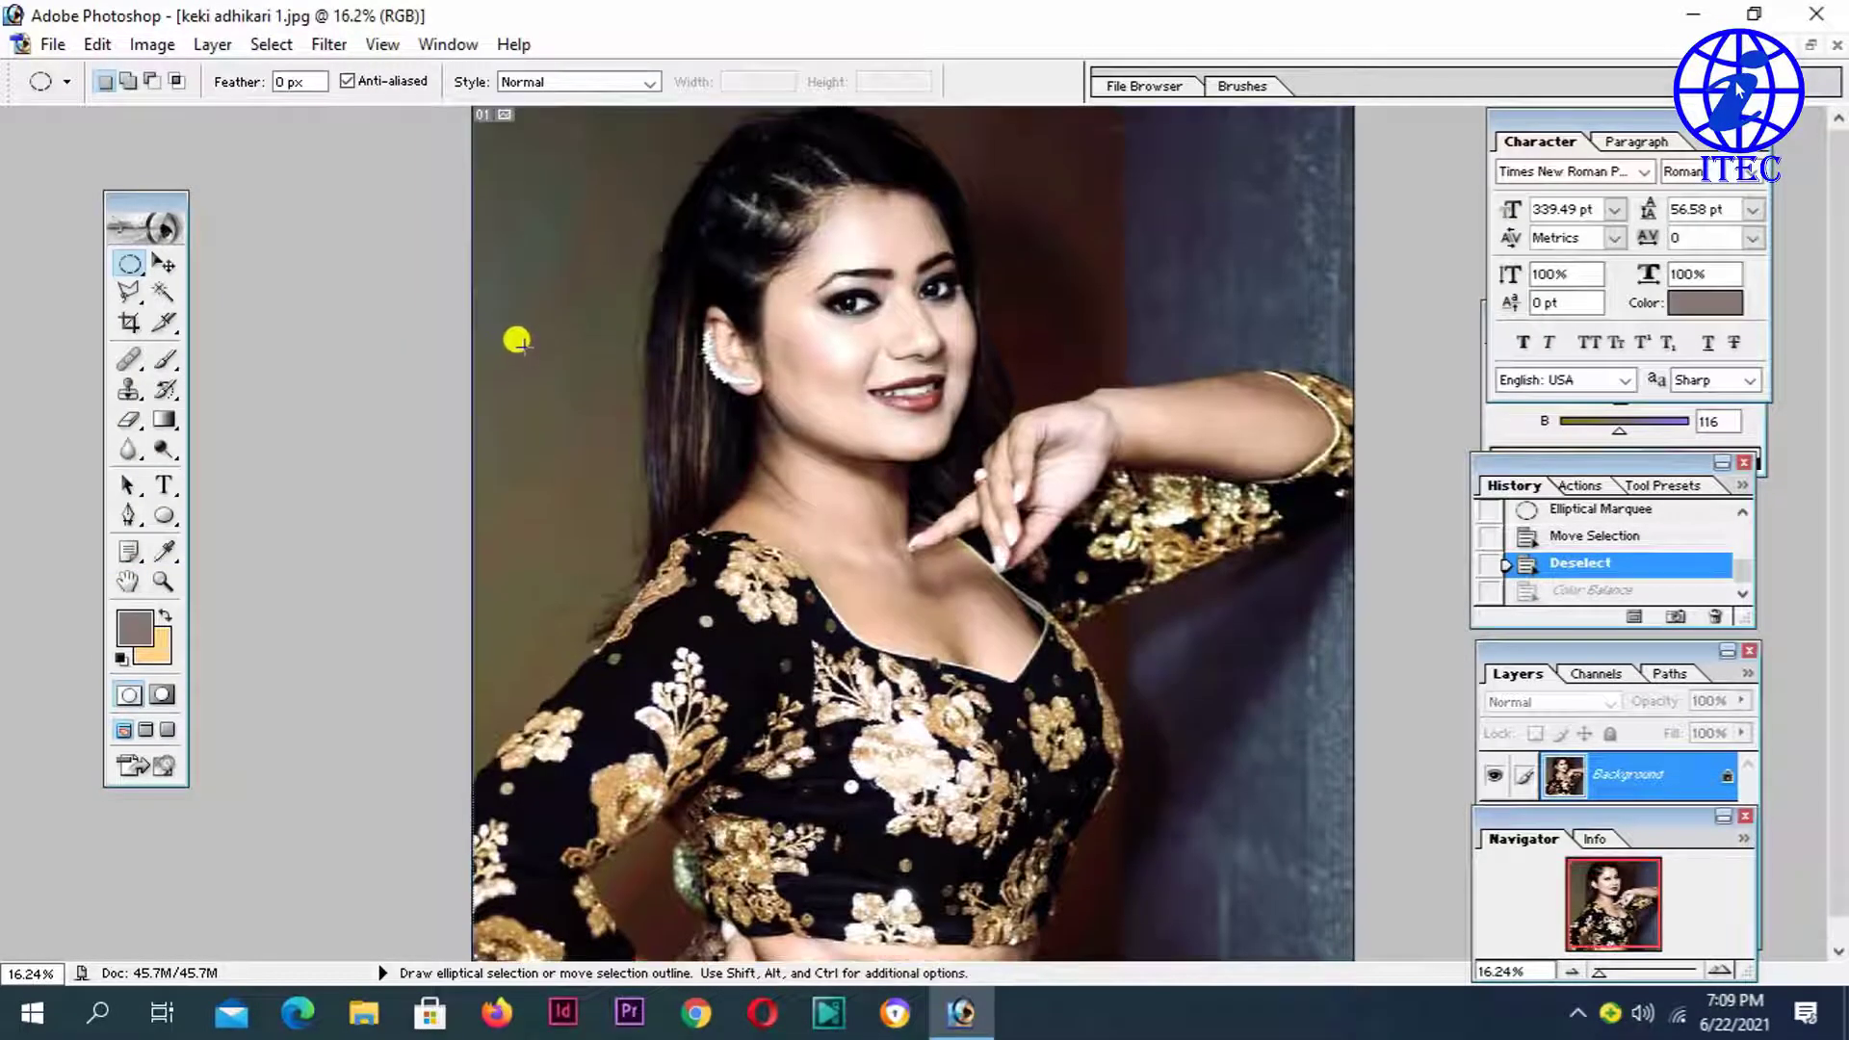
left_click(133, 291)
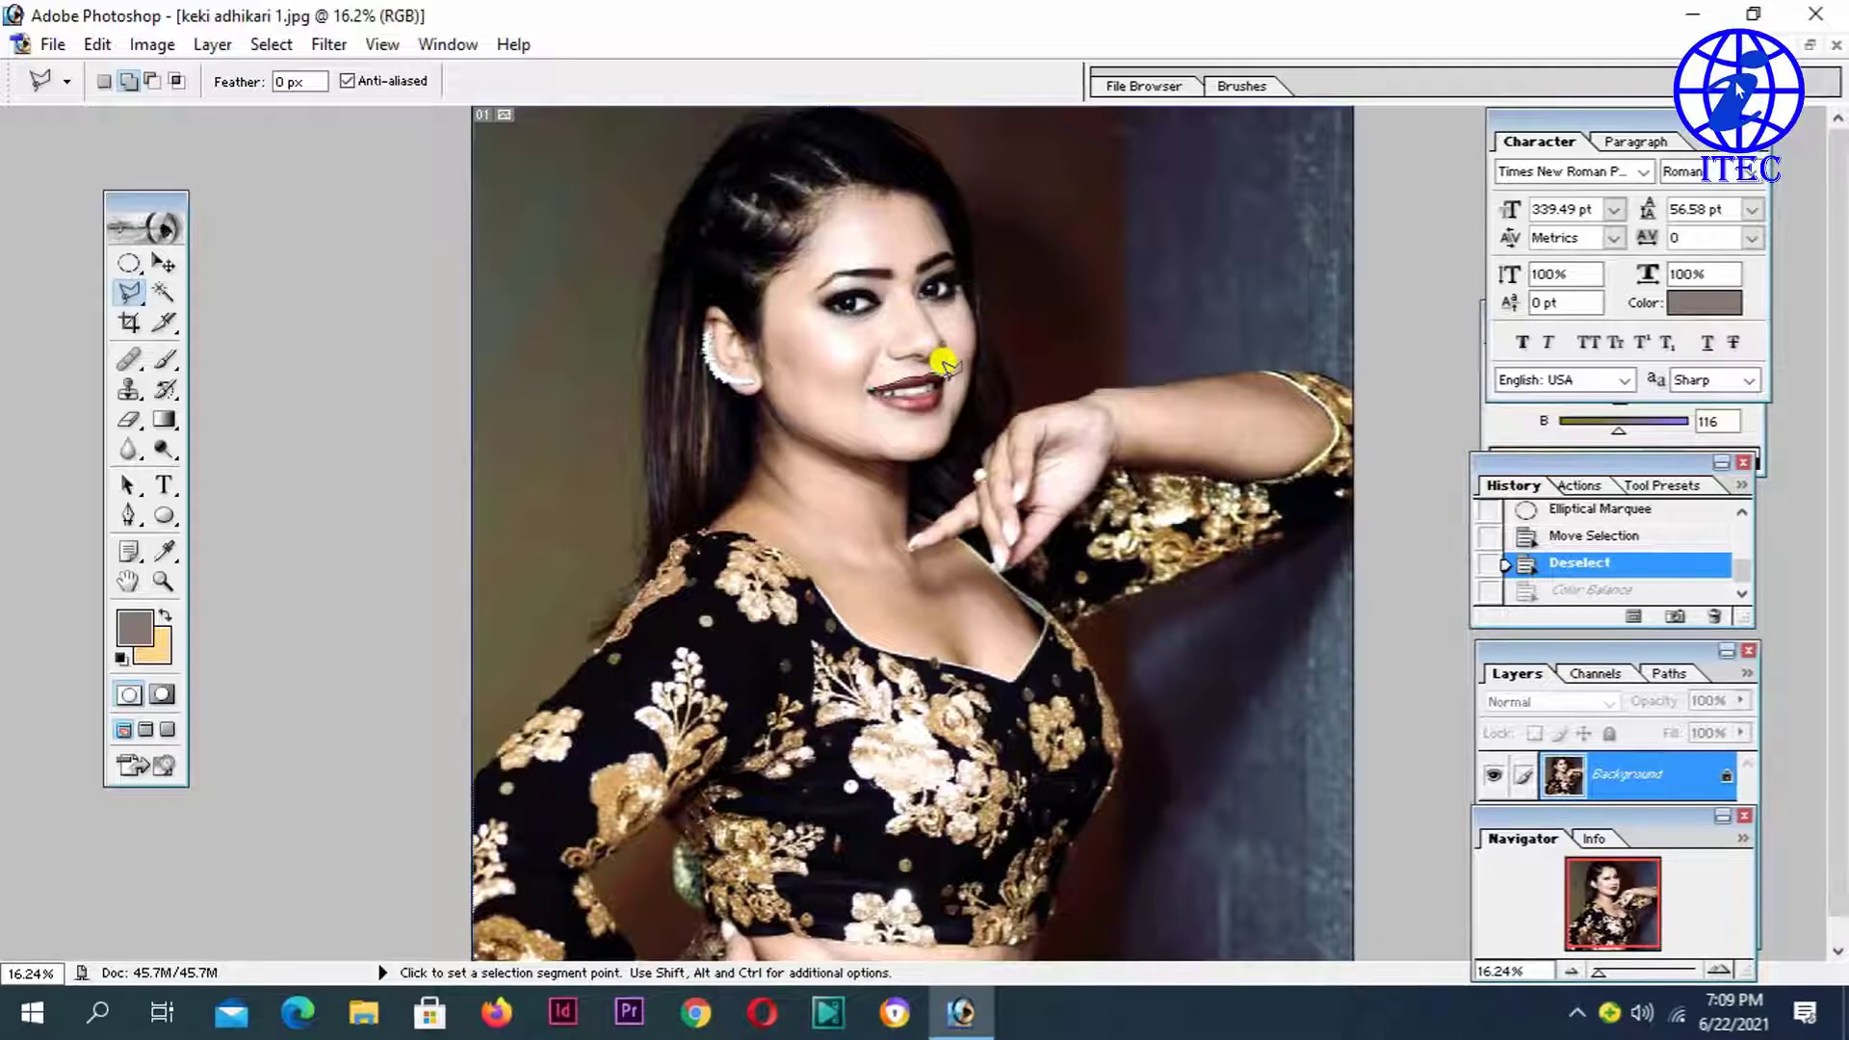
left_click(891, 372)
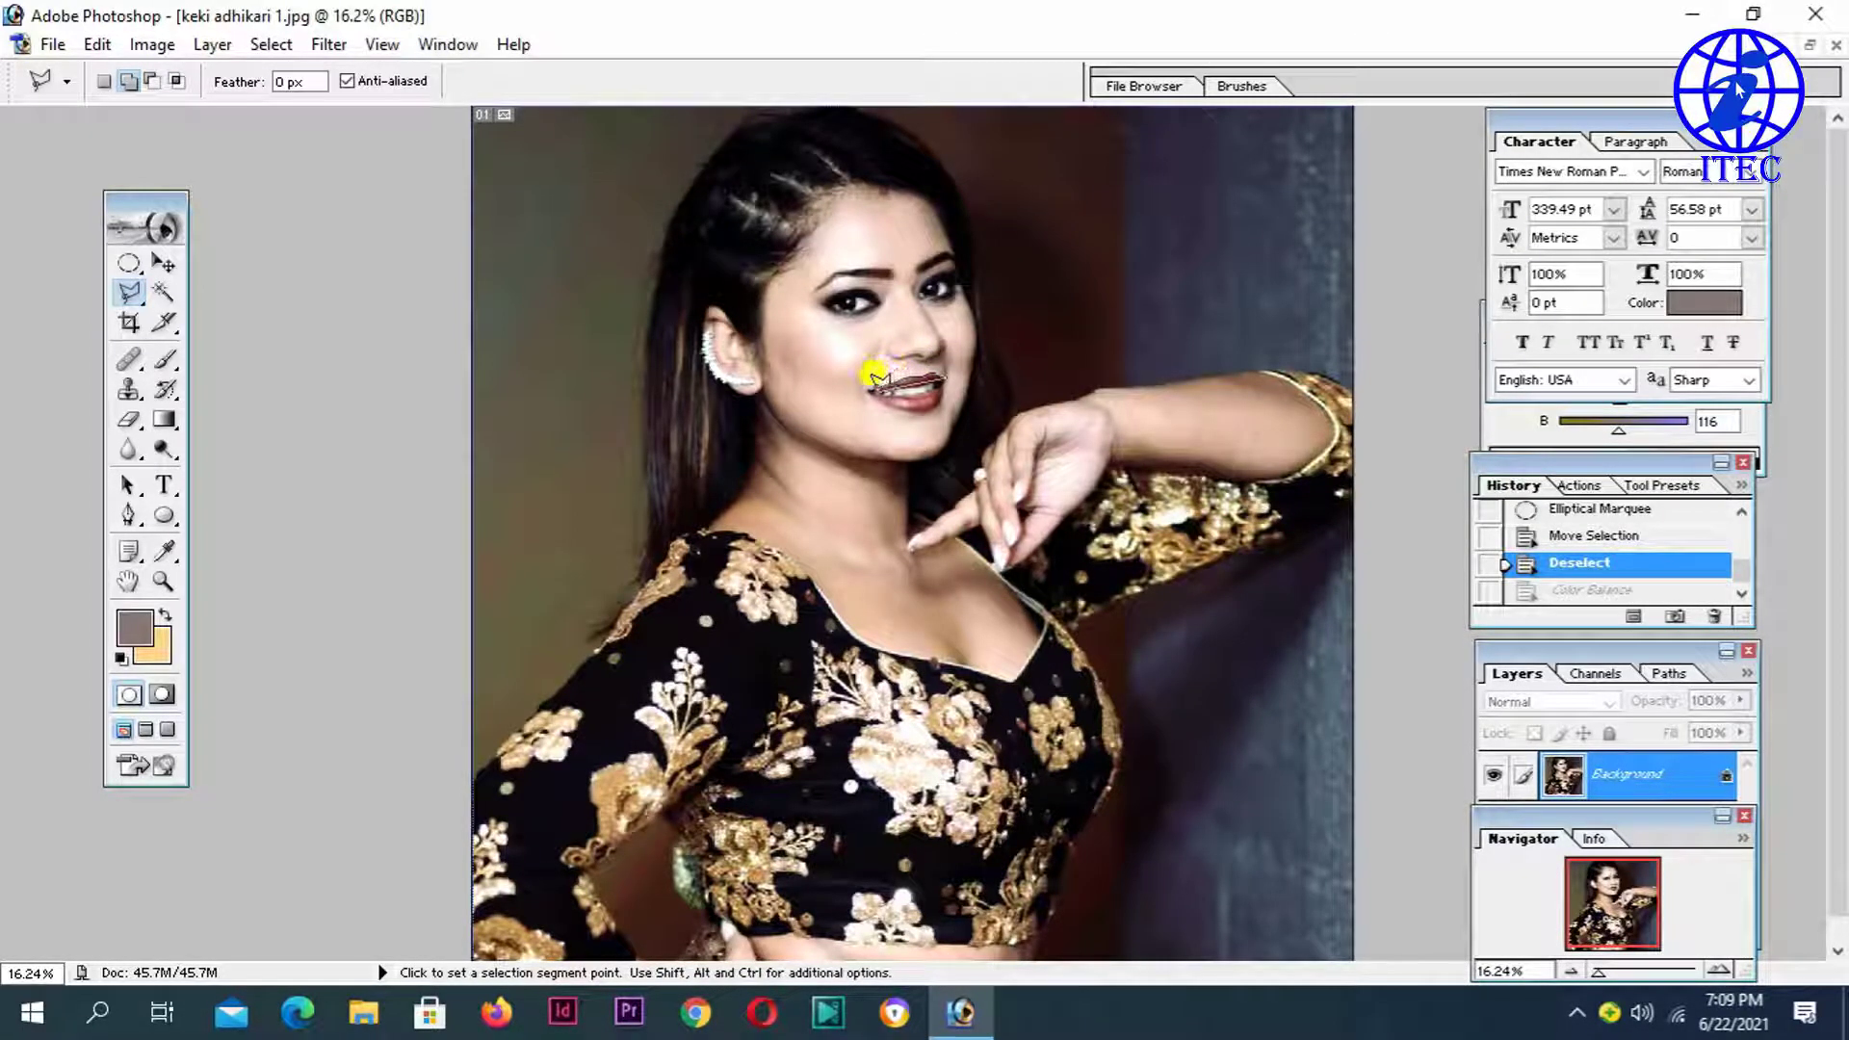
left_click(864, 375)
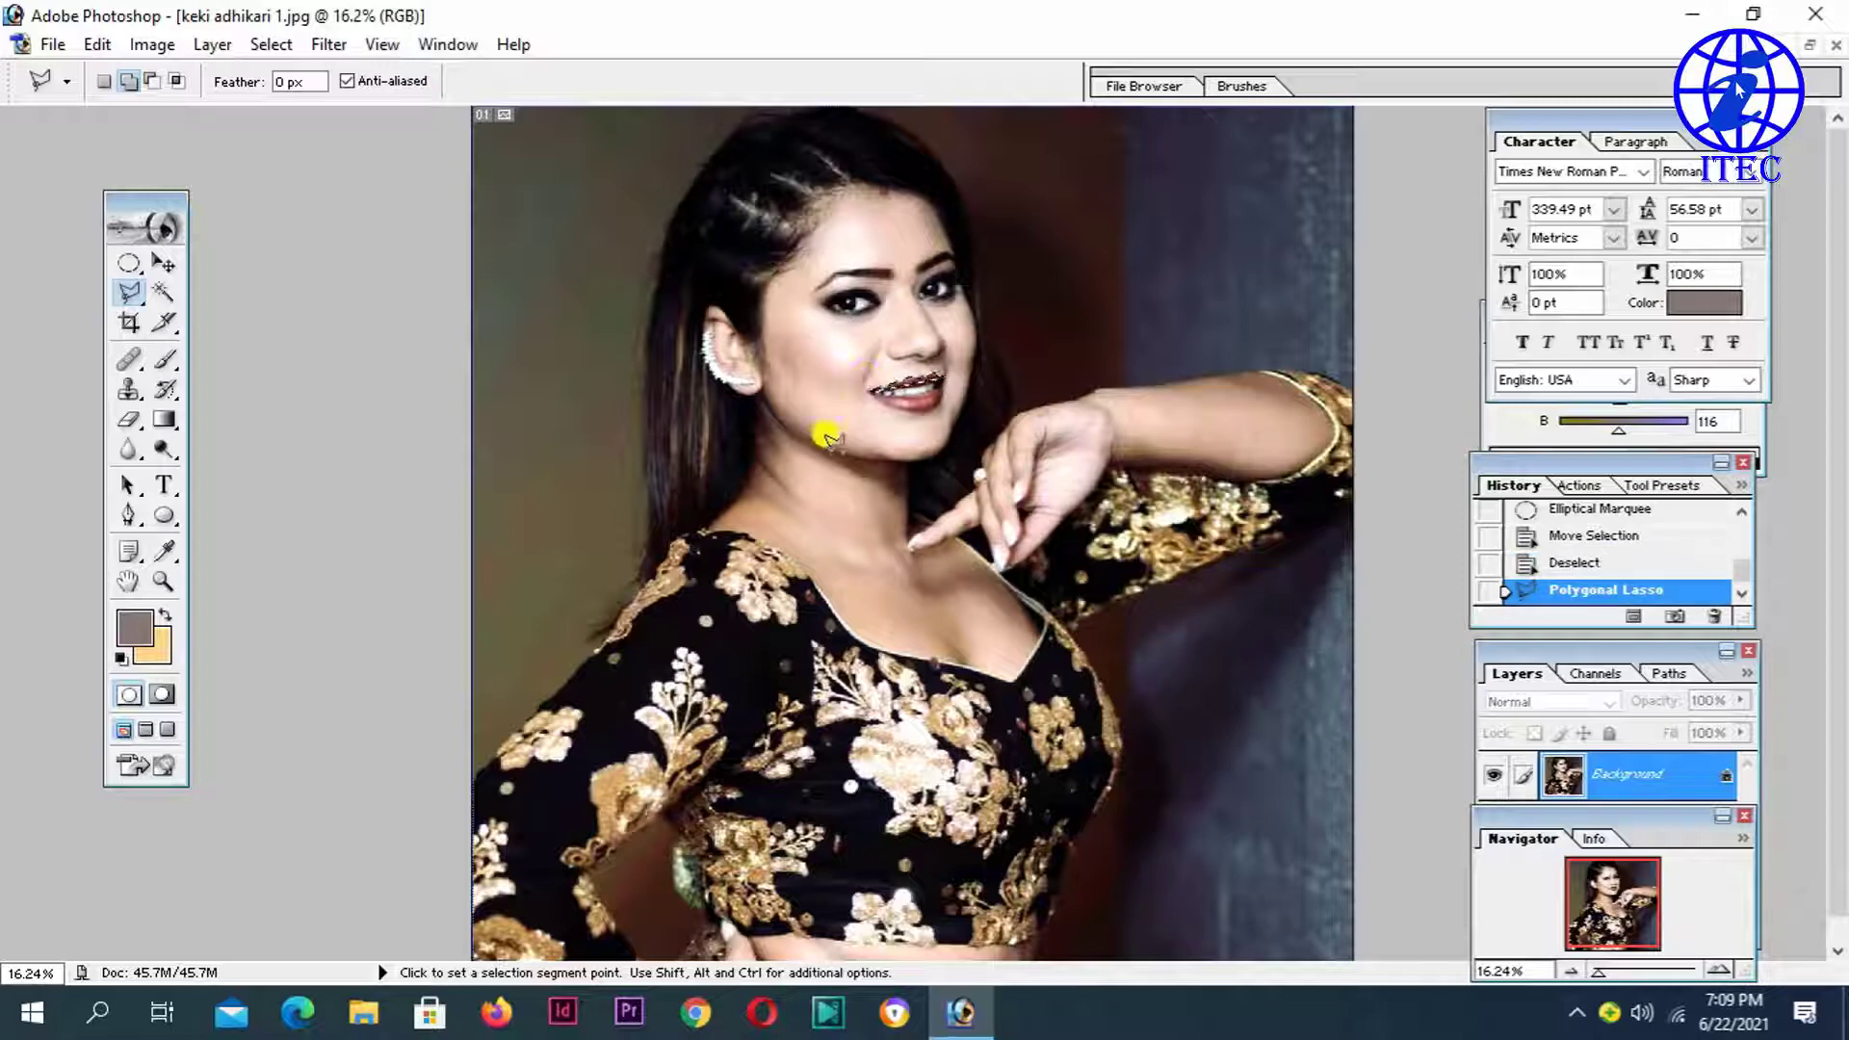
key("ctrl+plus")
key("ctrl+plus")
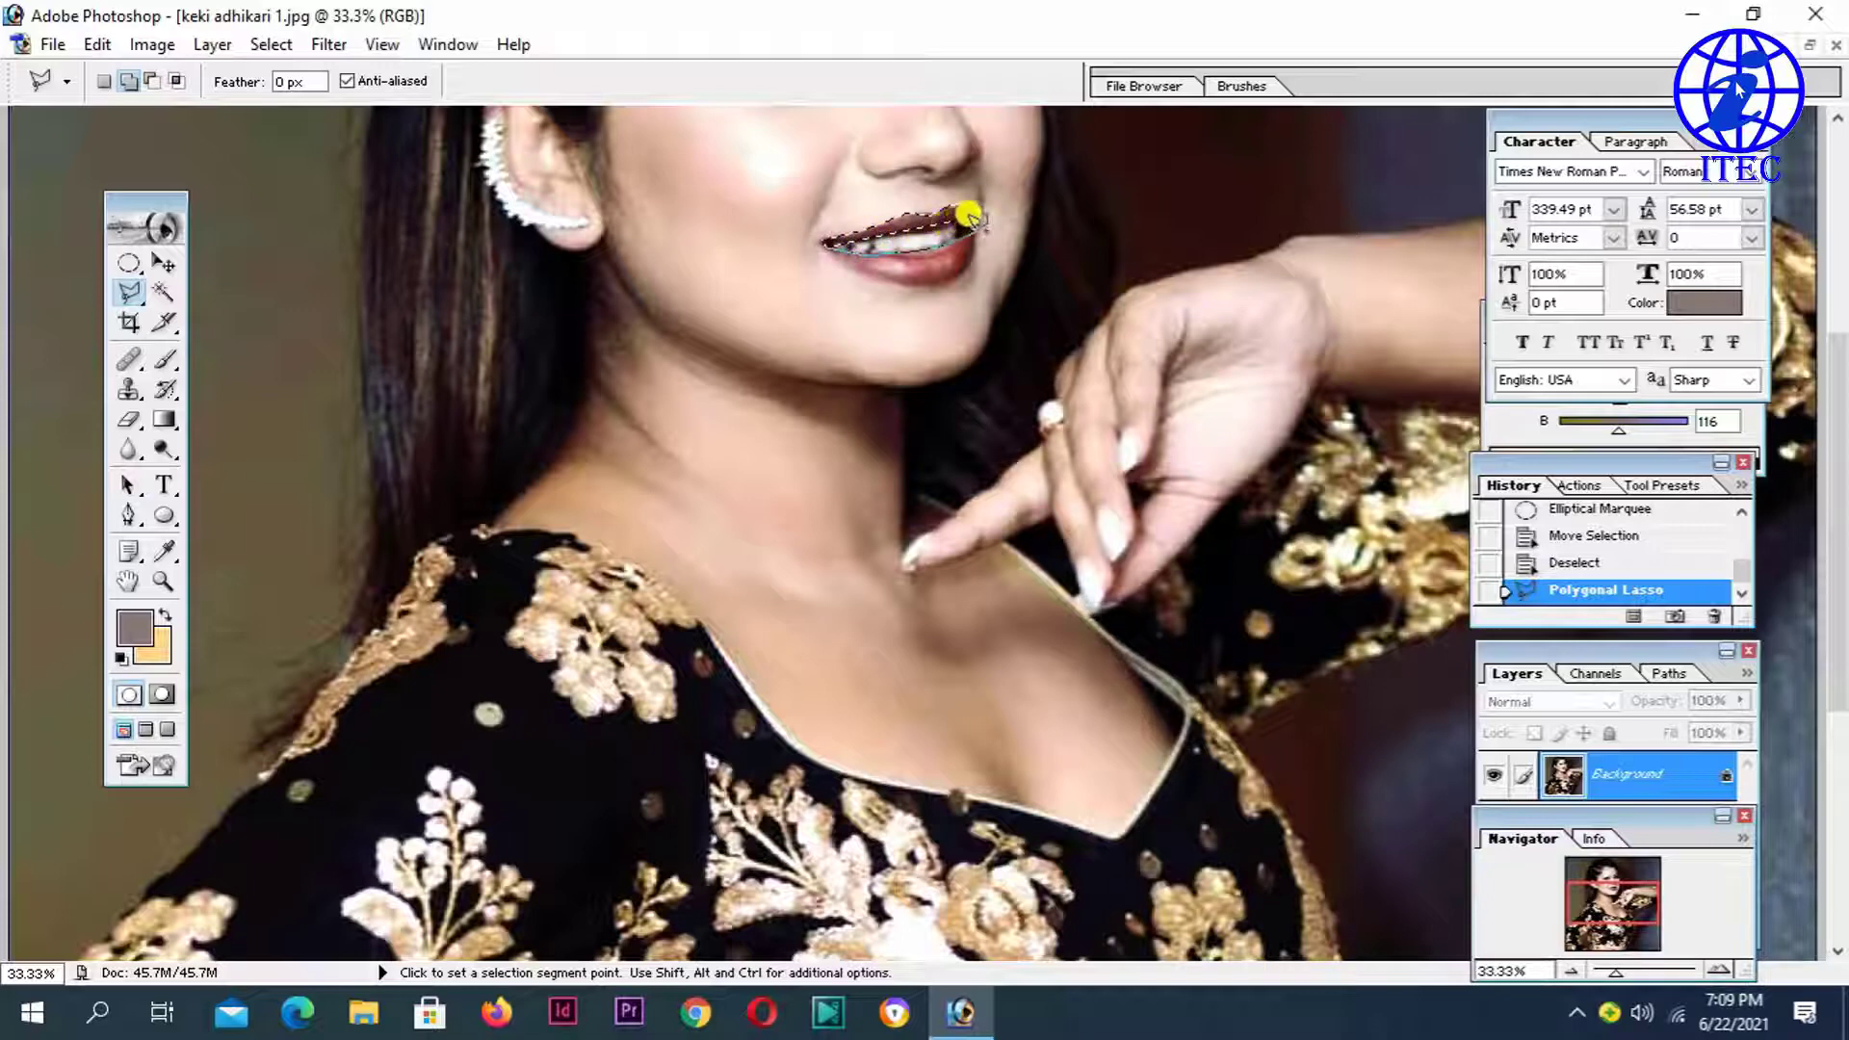
left_click(970, 214)
left_click(964, 238)
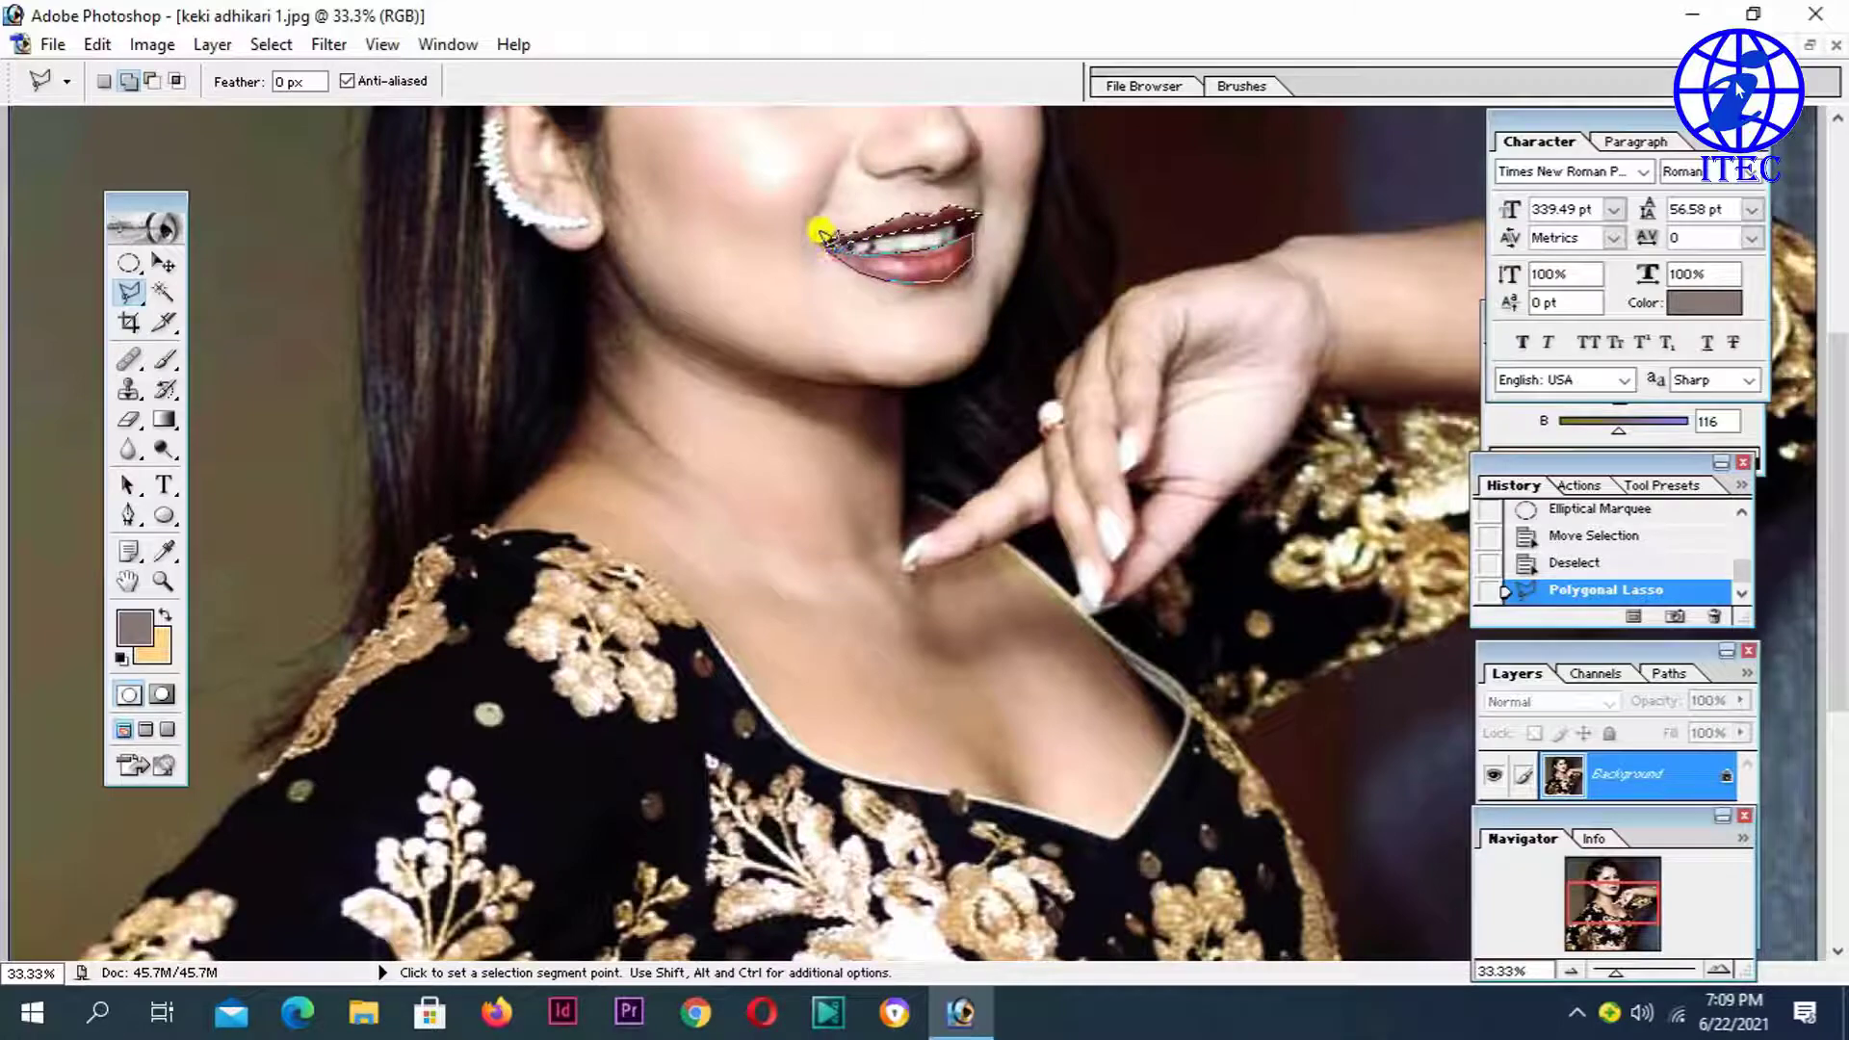
left_click(821, 231)
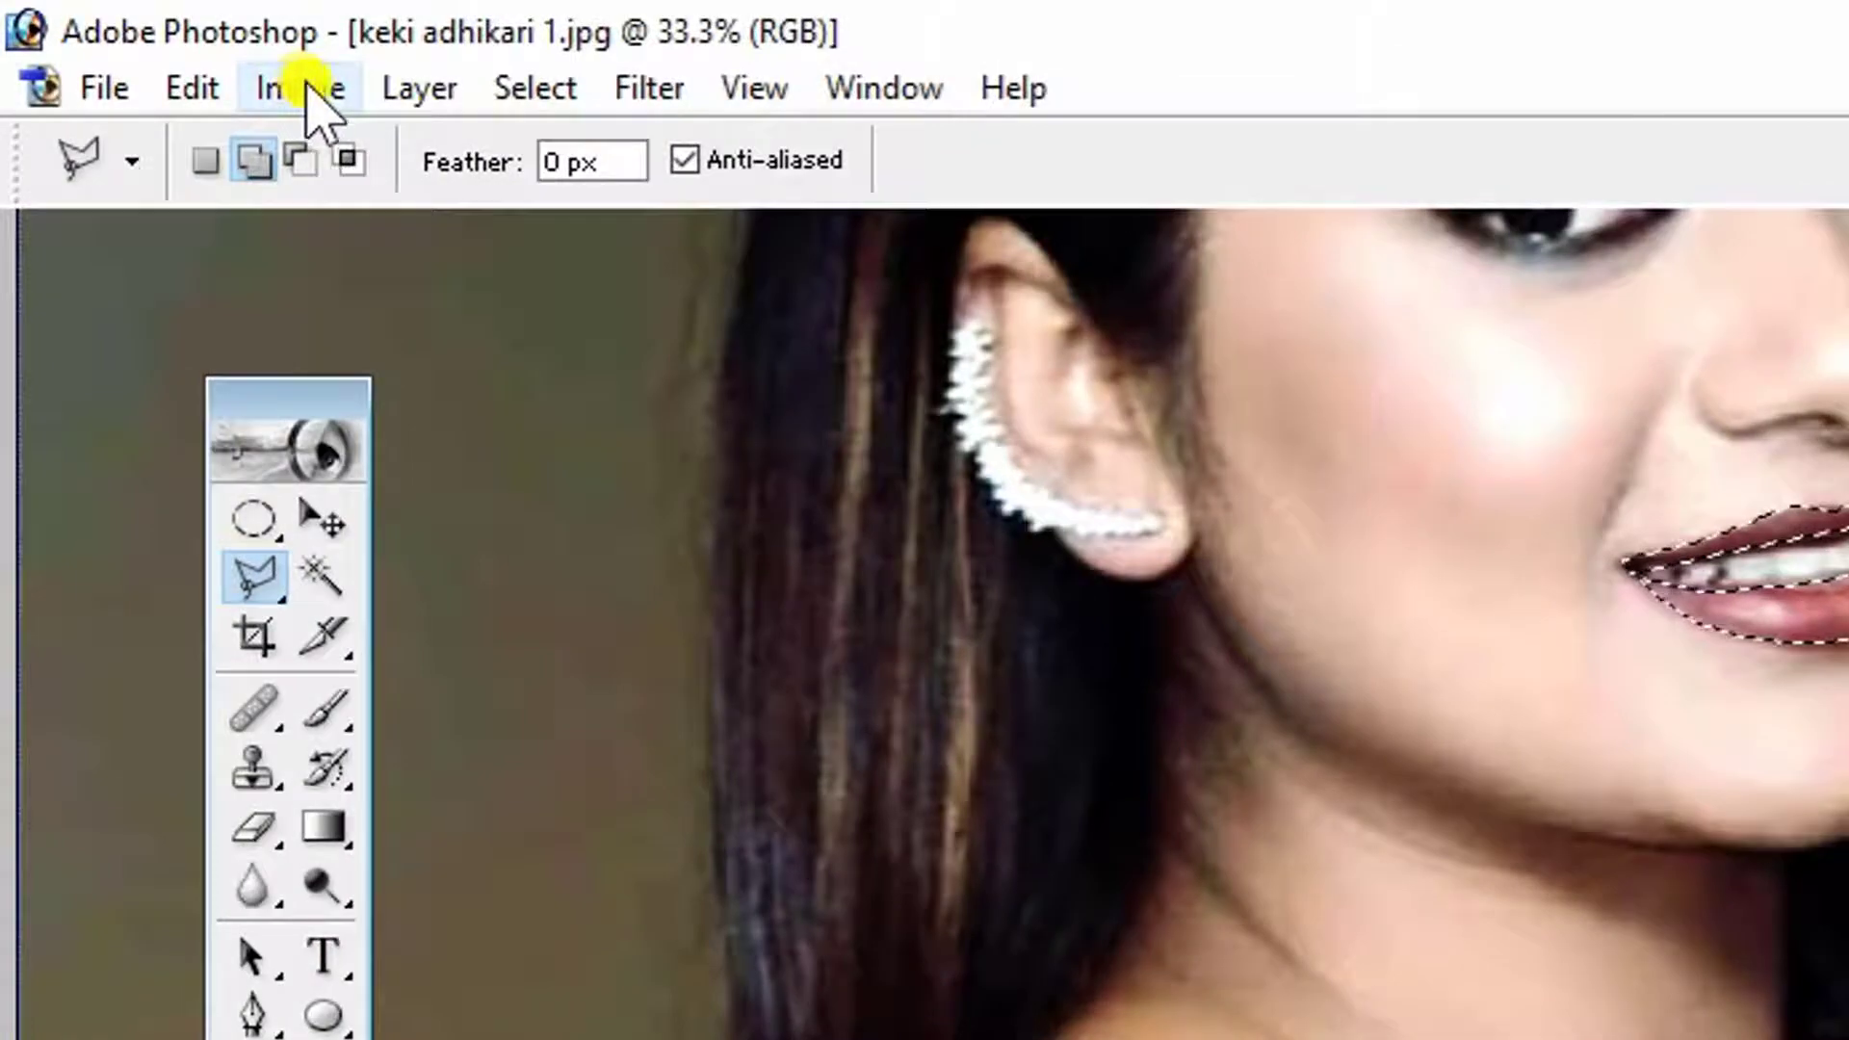
left_click(260, 76)
mouse_move(420, 227)
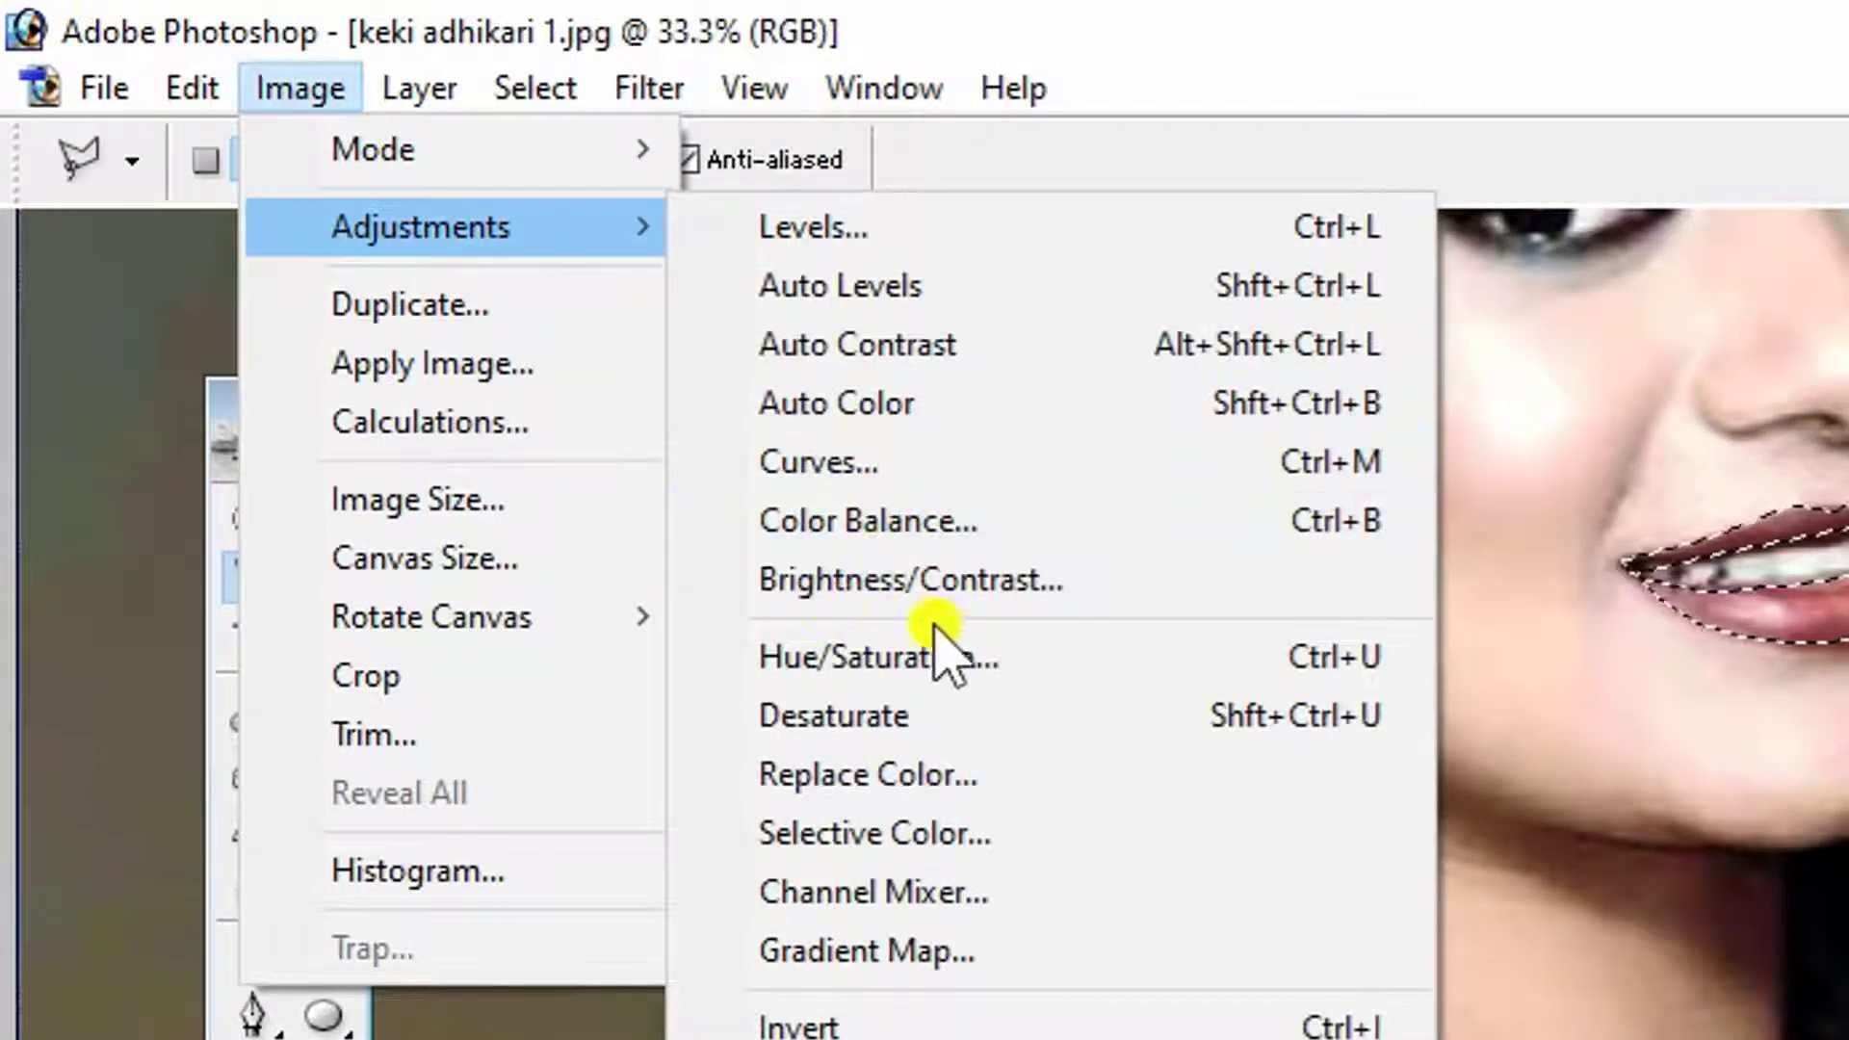
Step: Apply Color Balance of +100, +22, +27 to the selected lips
left_click(900, 523)
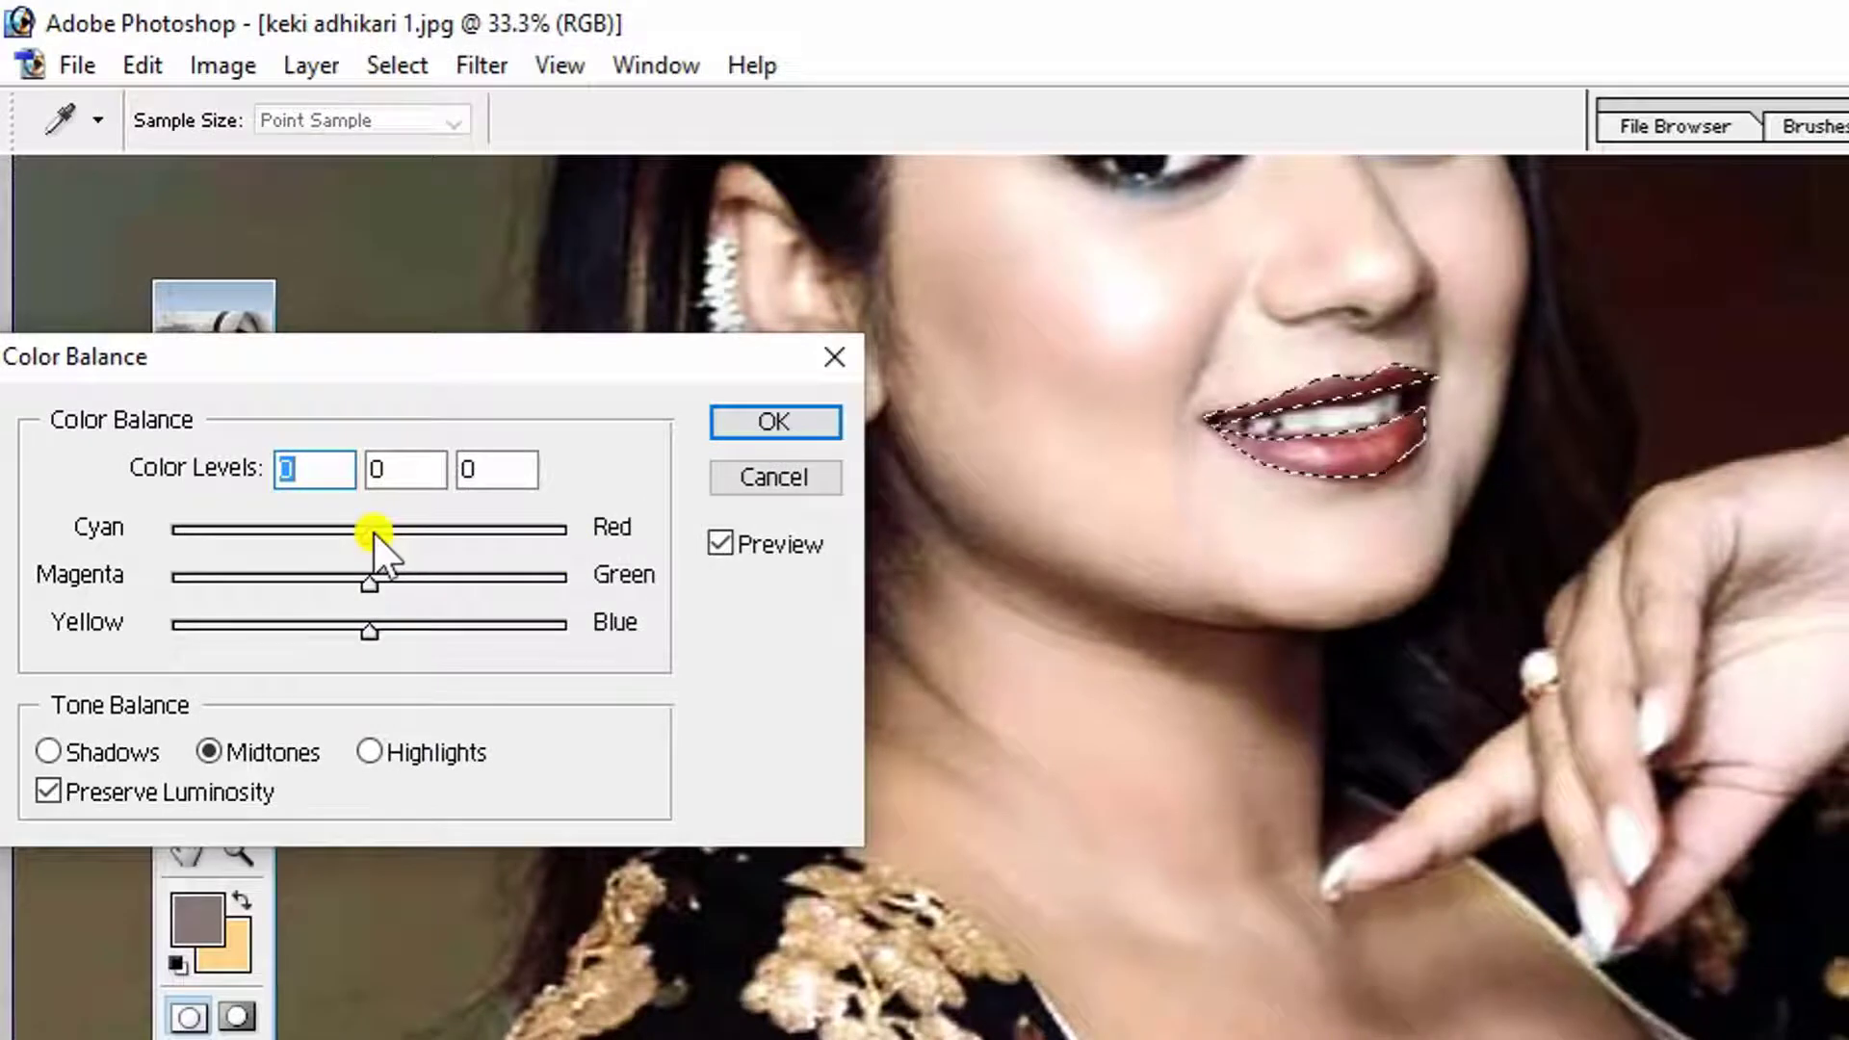
mouse_move(374, 534)
left_mouse_down()
mouse_move(551, 528)
mouse_move(296, 532)
left_mouse_up()
left_click_drag(413, 540, 531, 558)
mouse_move(355, 587)
left_mouse_down()
mouse_move(464, 581)
mouse_move(413, 582)
mouse_move(482, 622)
mouse_move(423, 622)
left_mouse_up()
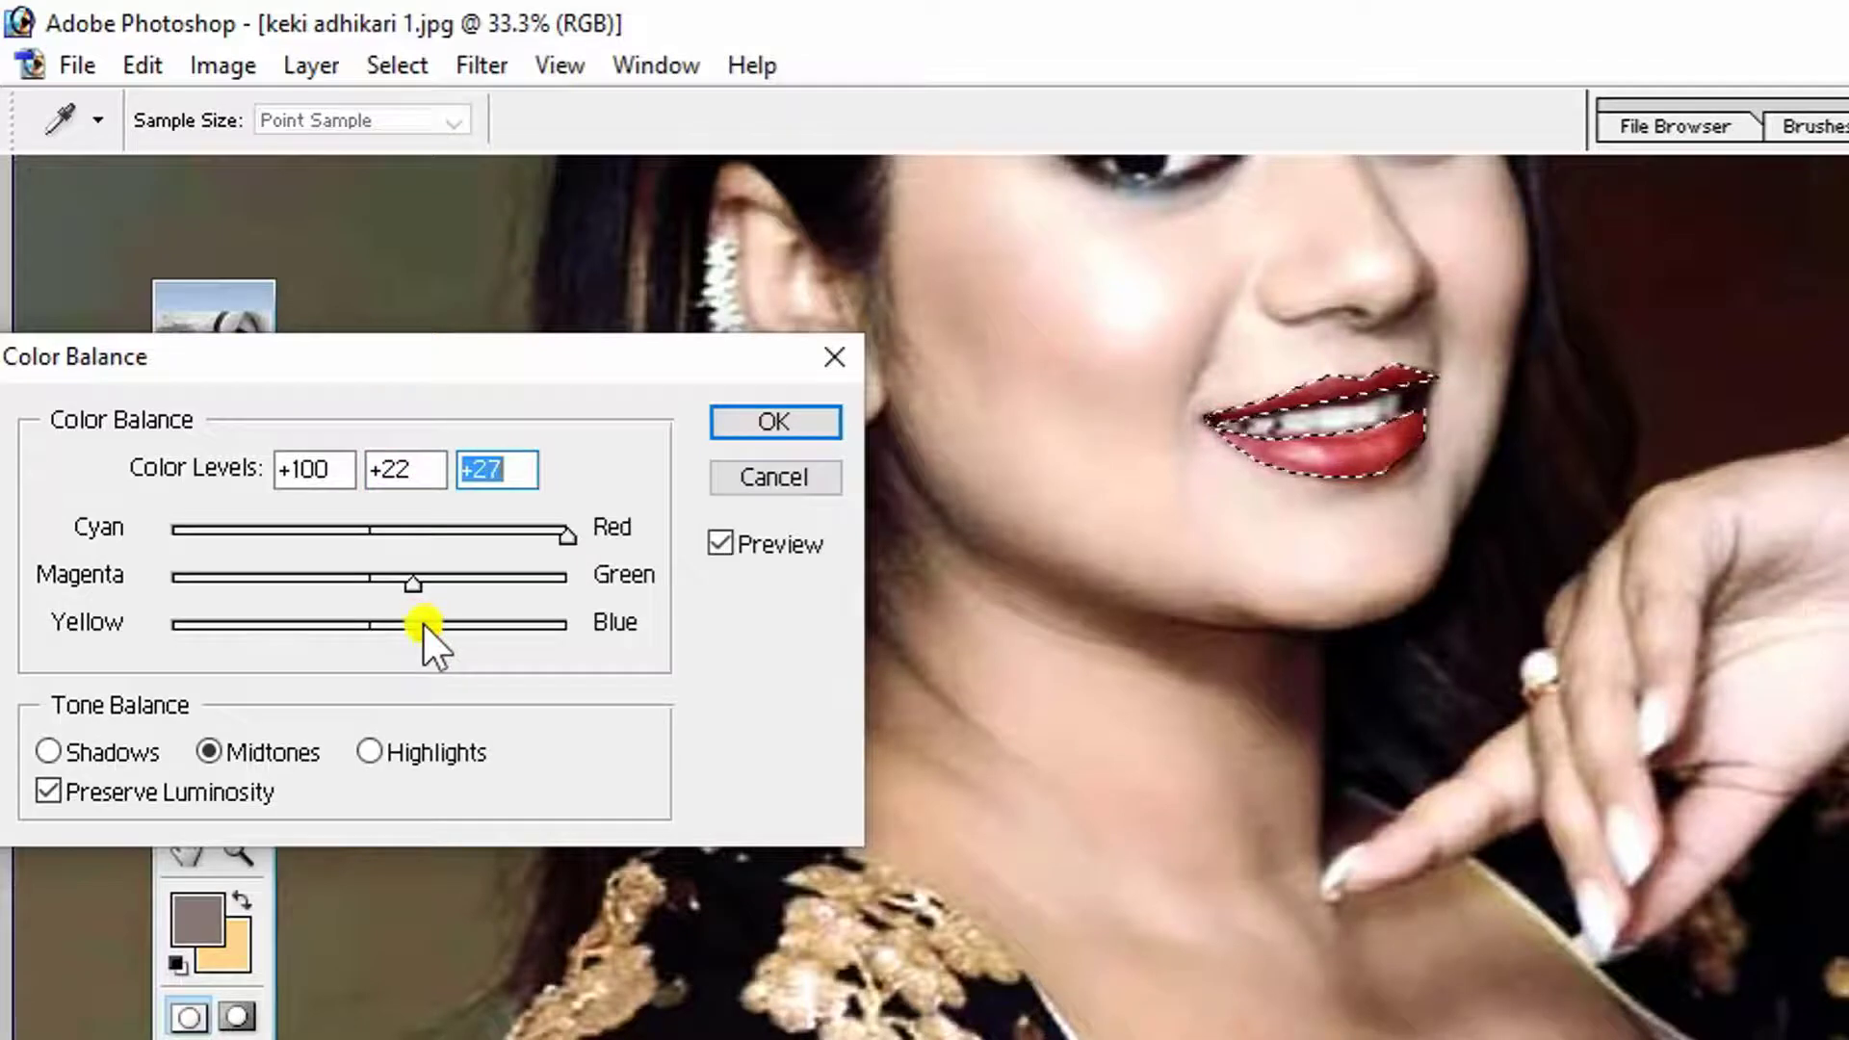
left_click(771, 420)
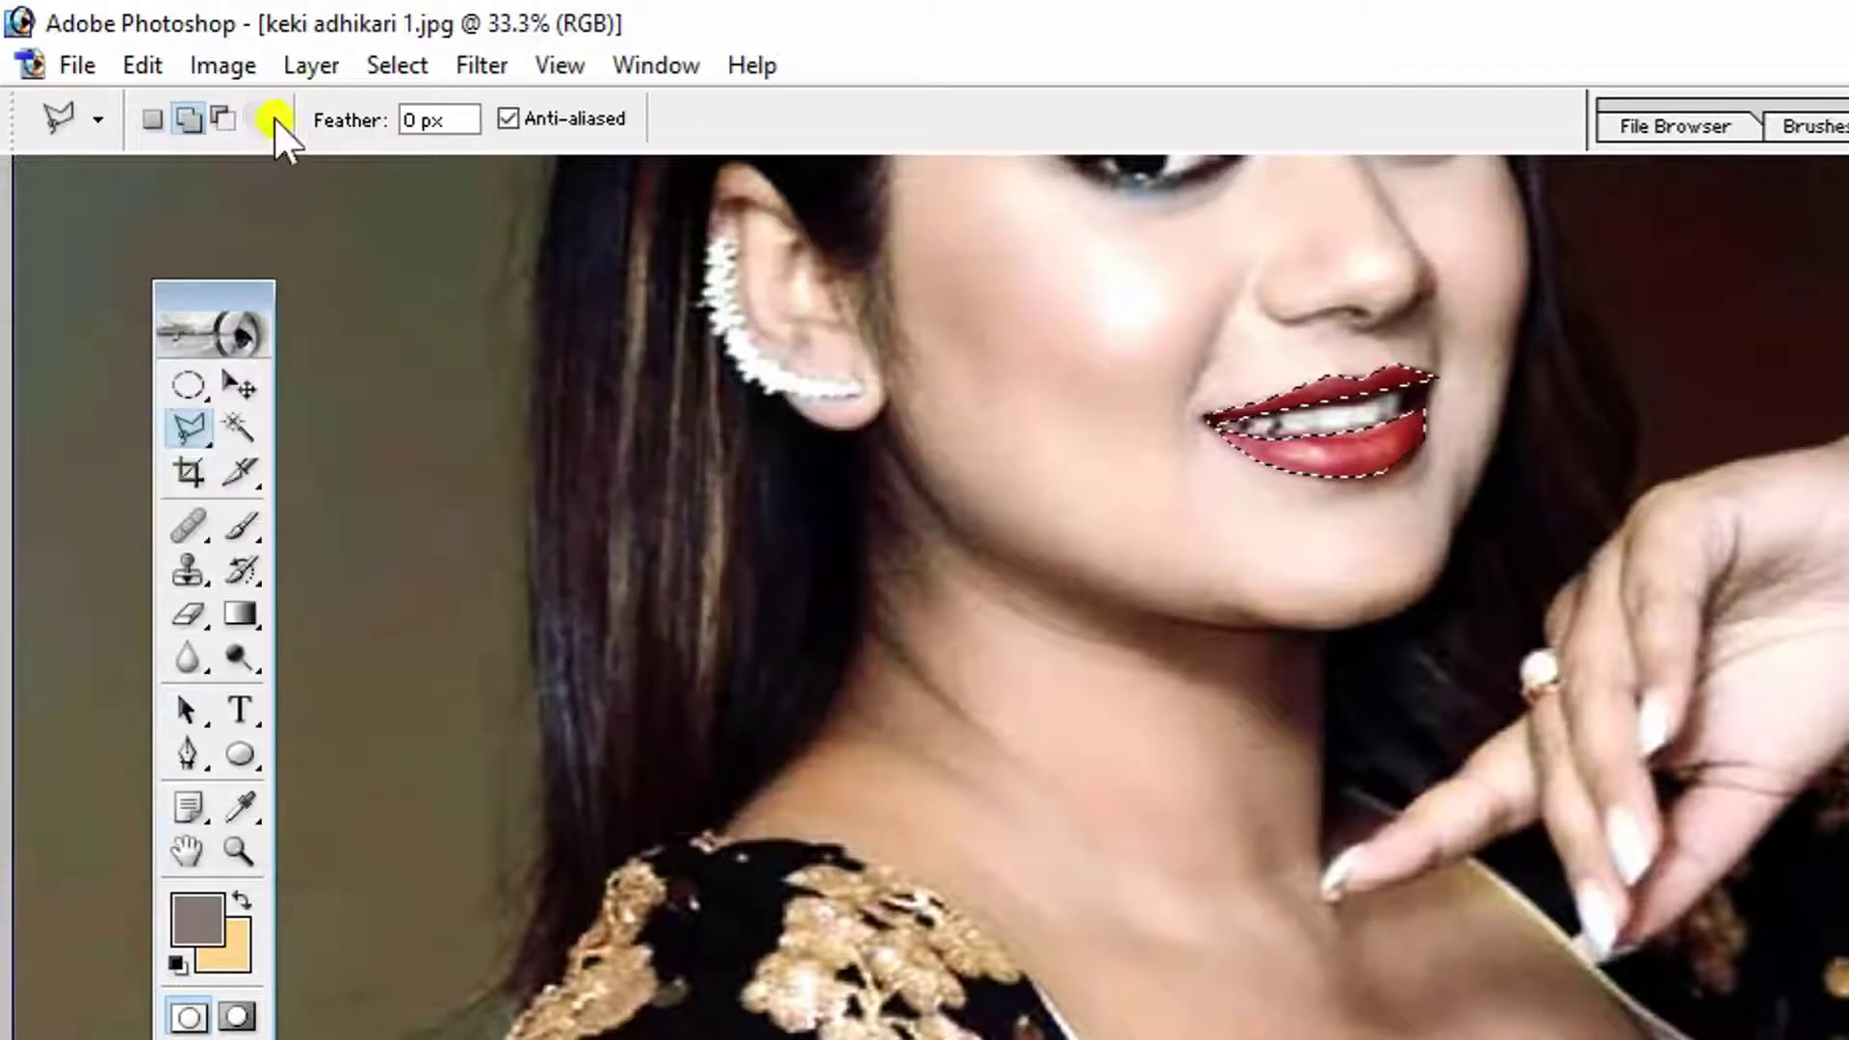
left_click(253, 58)
mouse_move(310, 168)
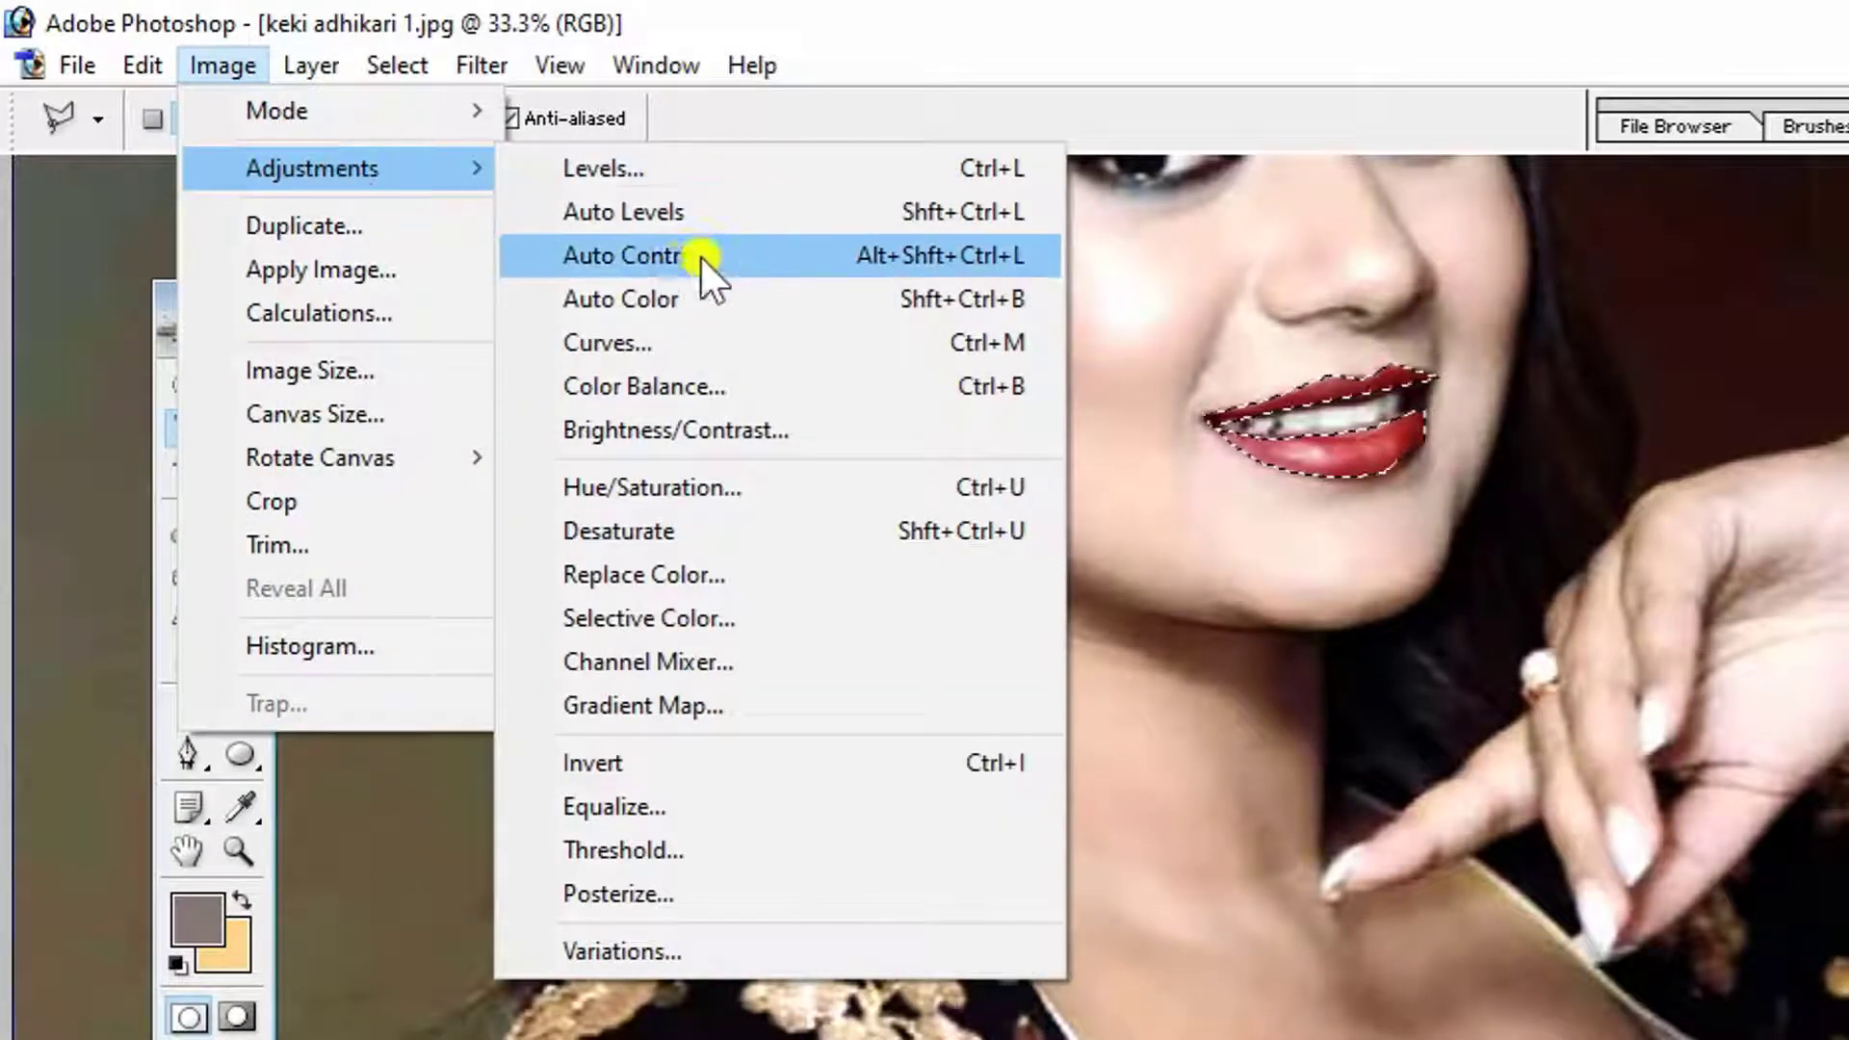
left_click(684, 387)
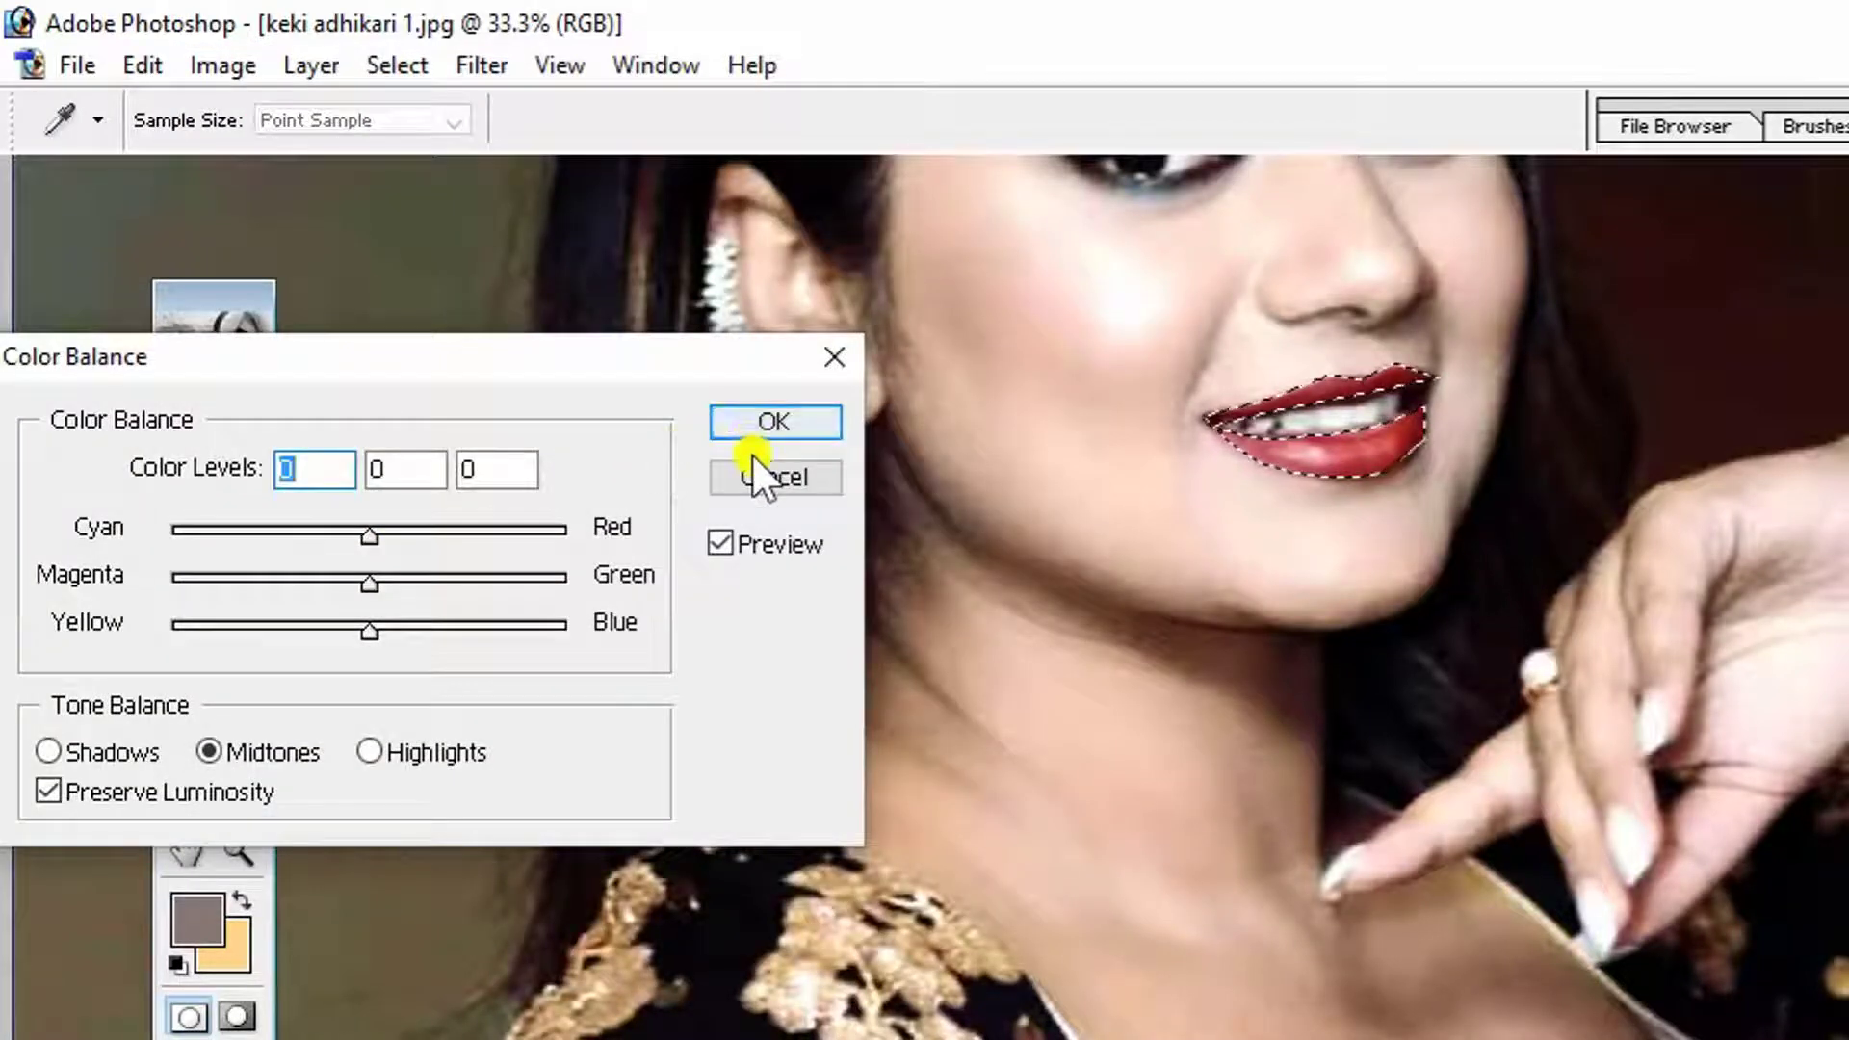
left_click(756, 477)
Step: Apply Levels to the lips with gamma 0.84 and white point 245
left_click(231, 64)
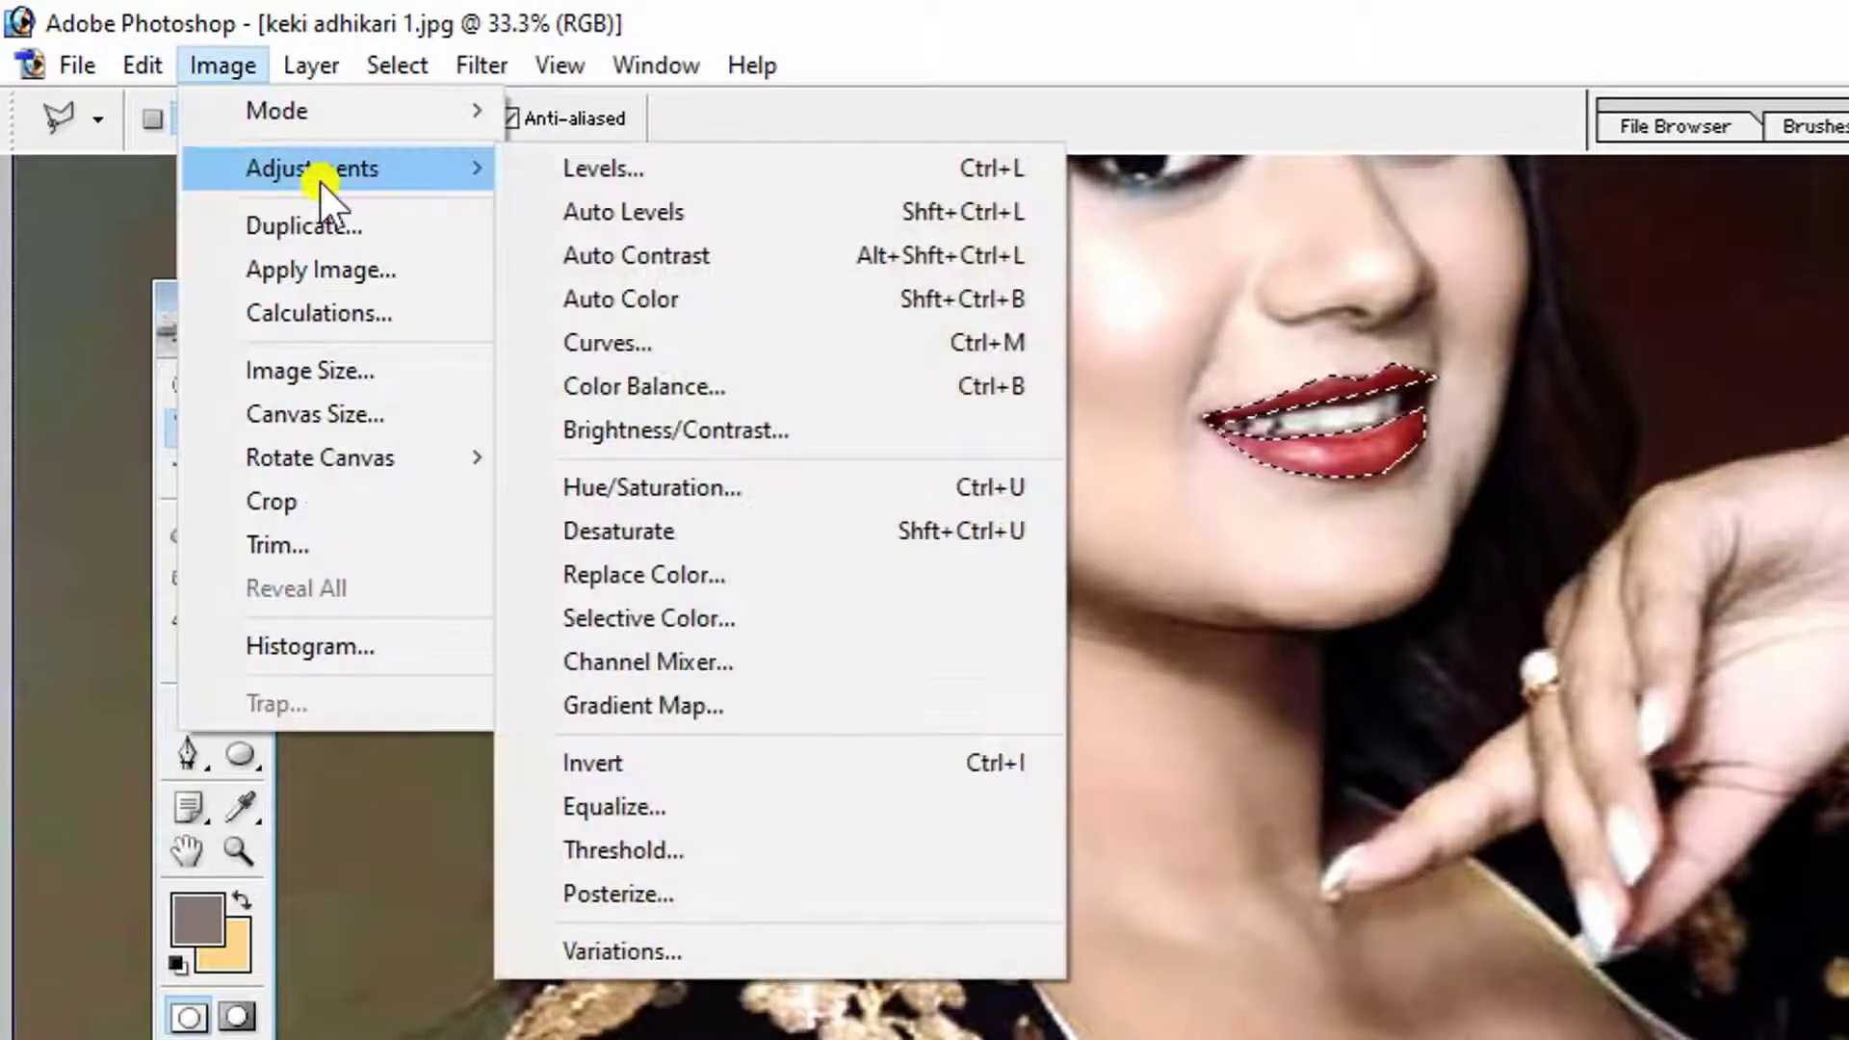
left_click(597, 168)
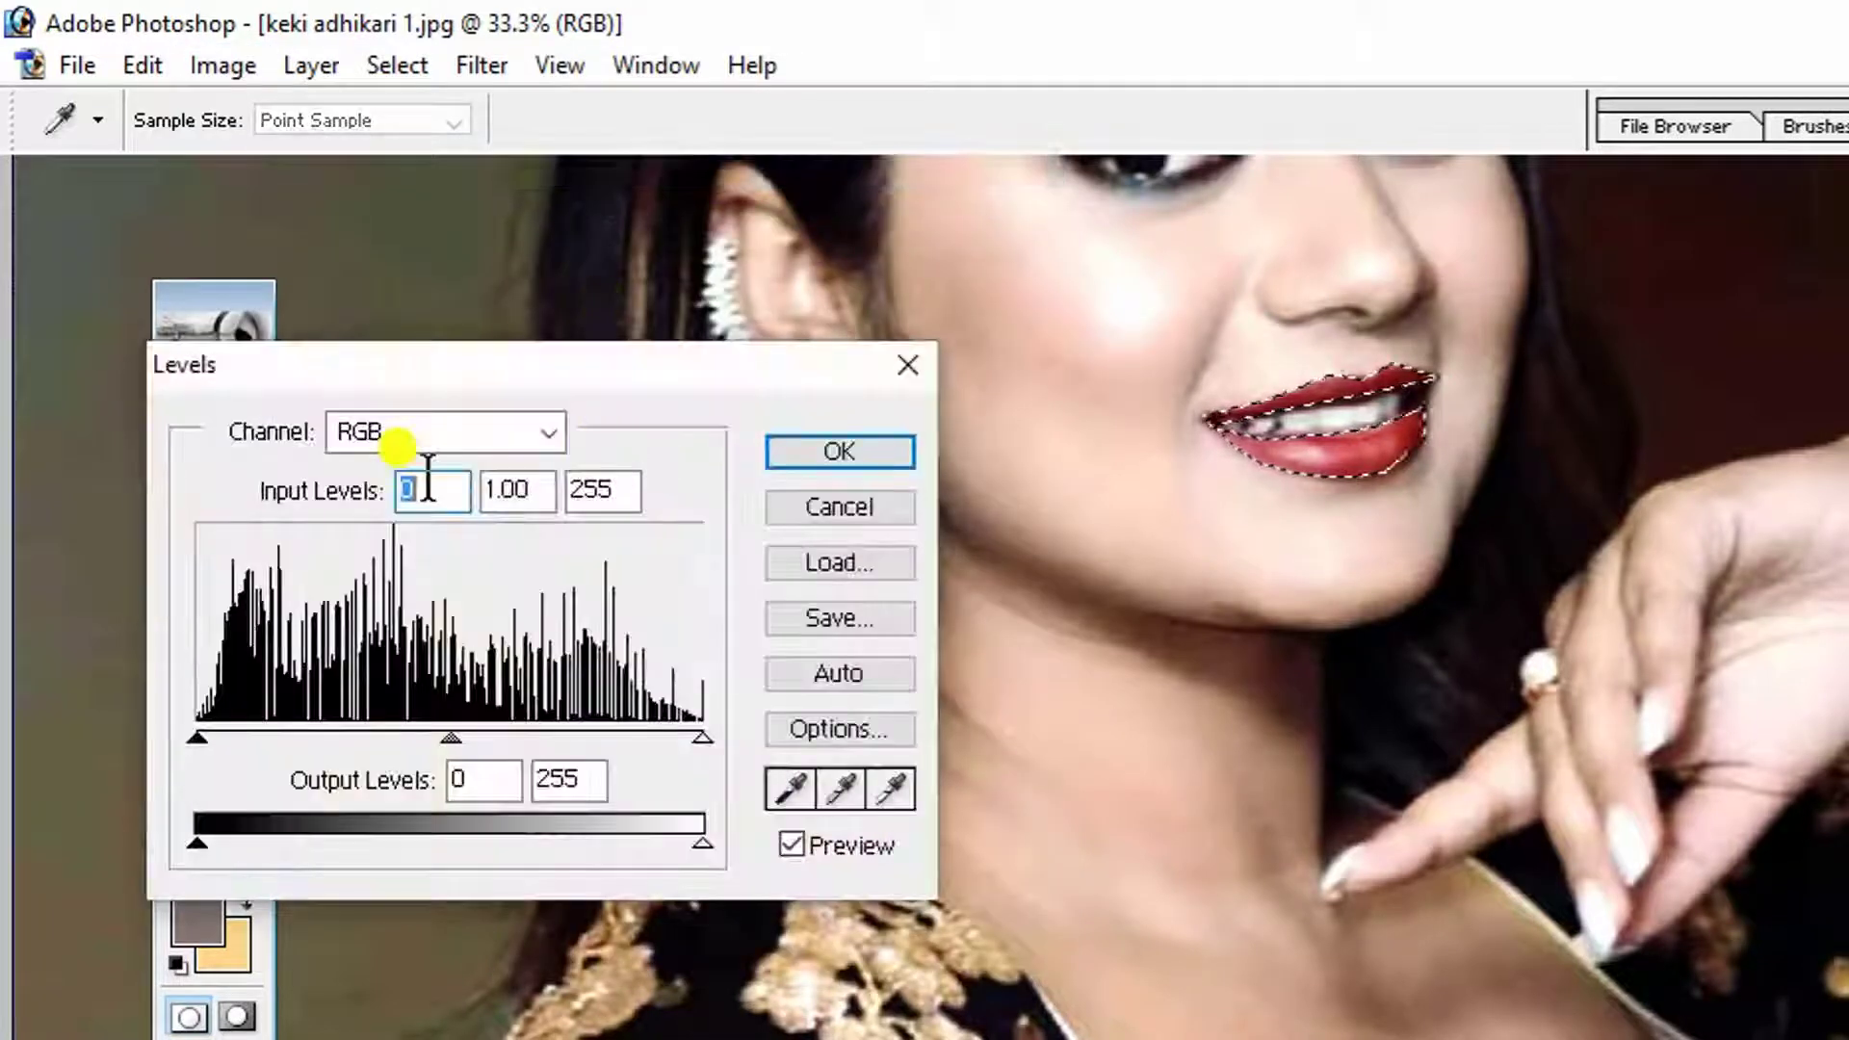
left_click_drag(450, 738, 489, 734)
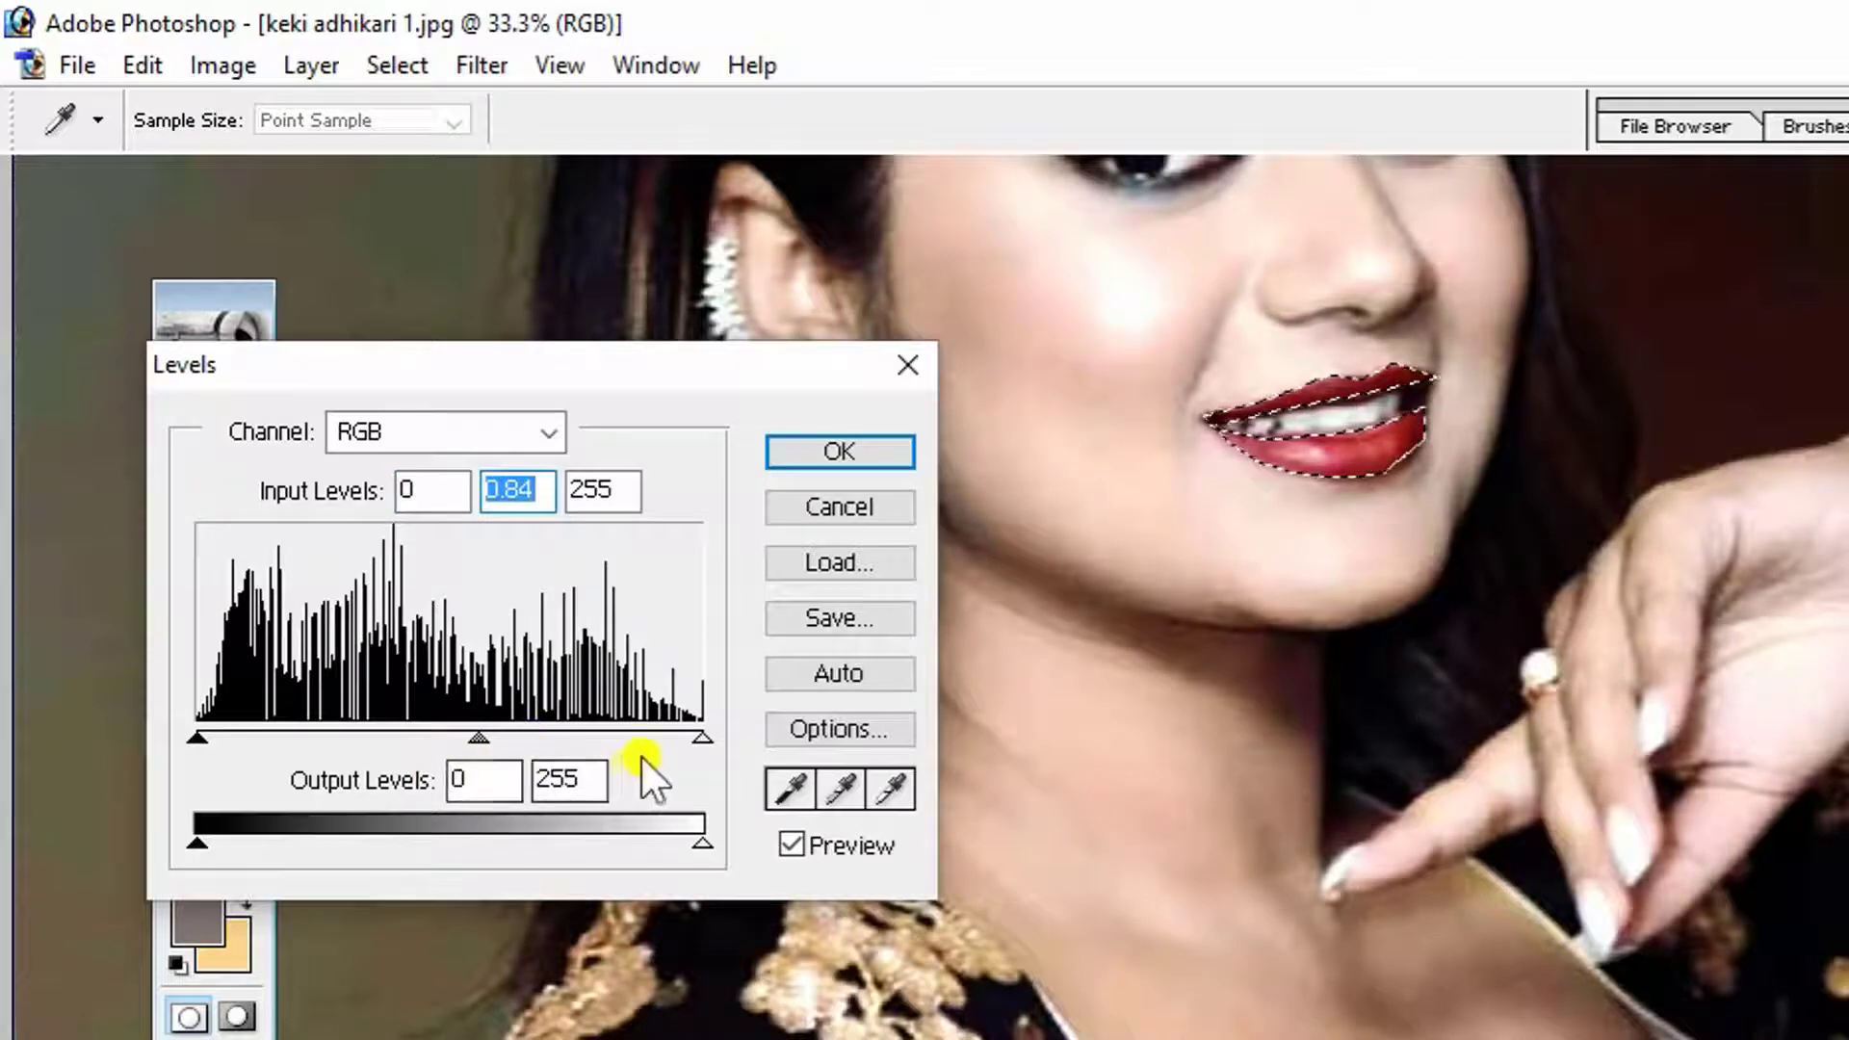
mouse_move(702, 738)
left_mouse_down()
mouse_move(633, 736)
mouse_move(683, 731)
left_mouse_up()
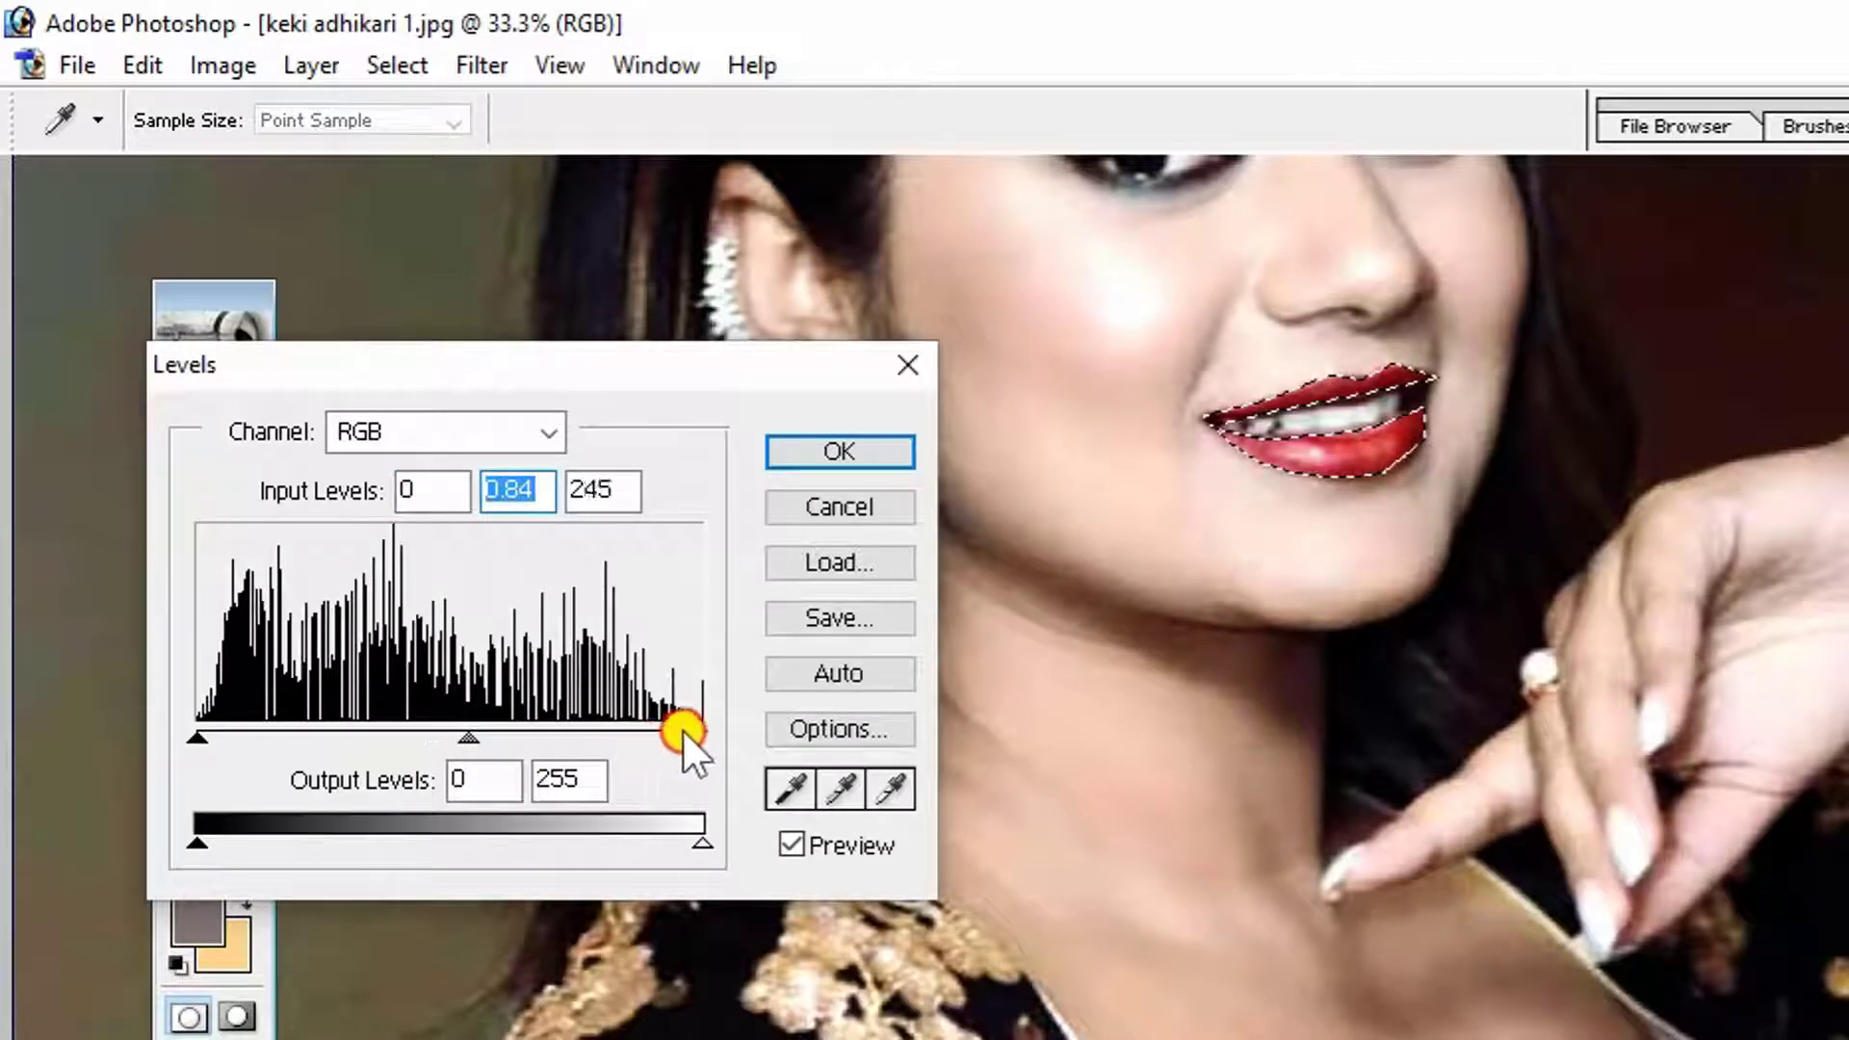
left_click(852, 445)
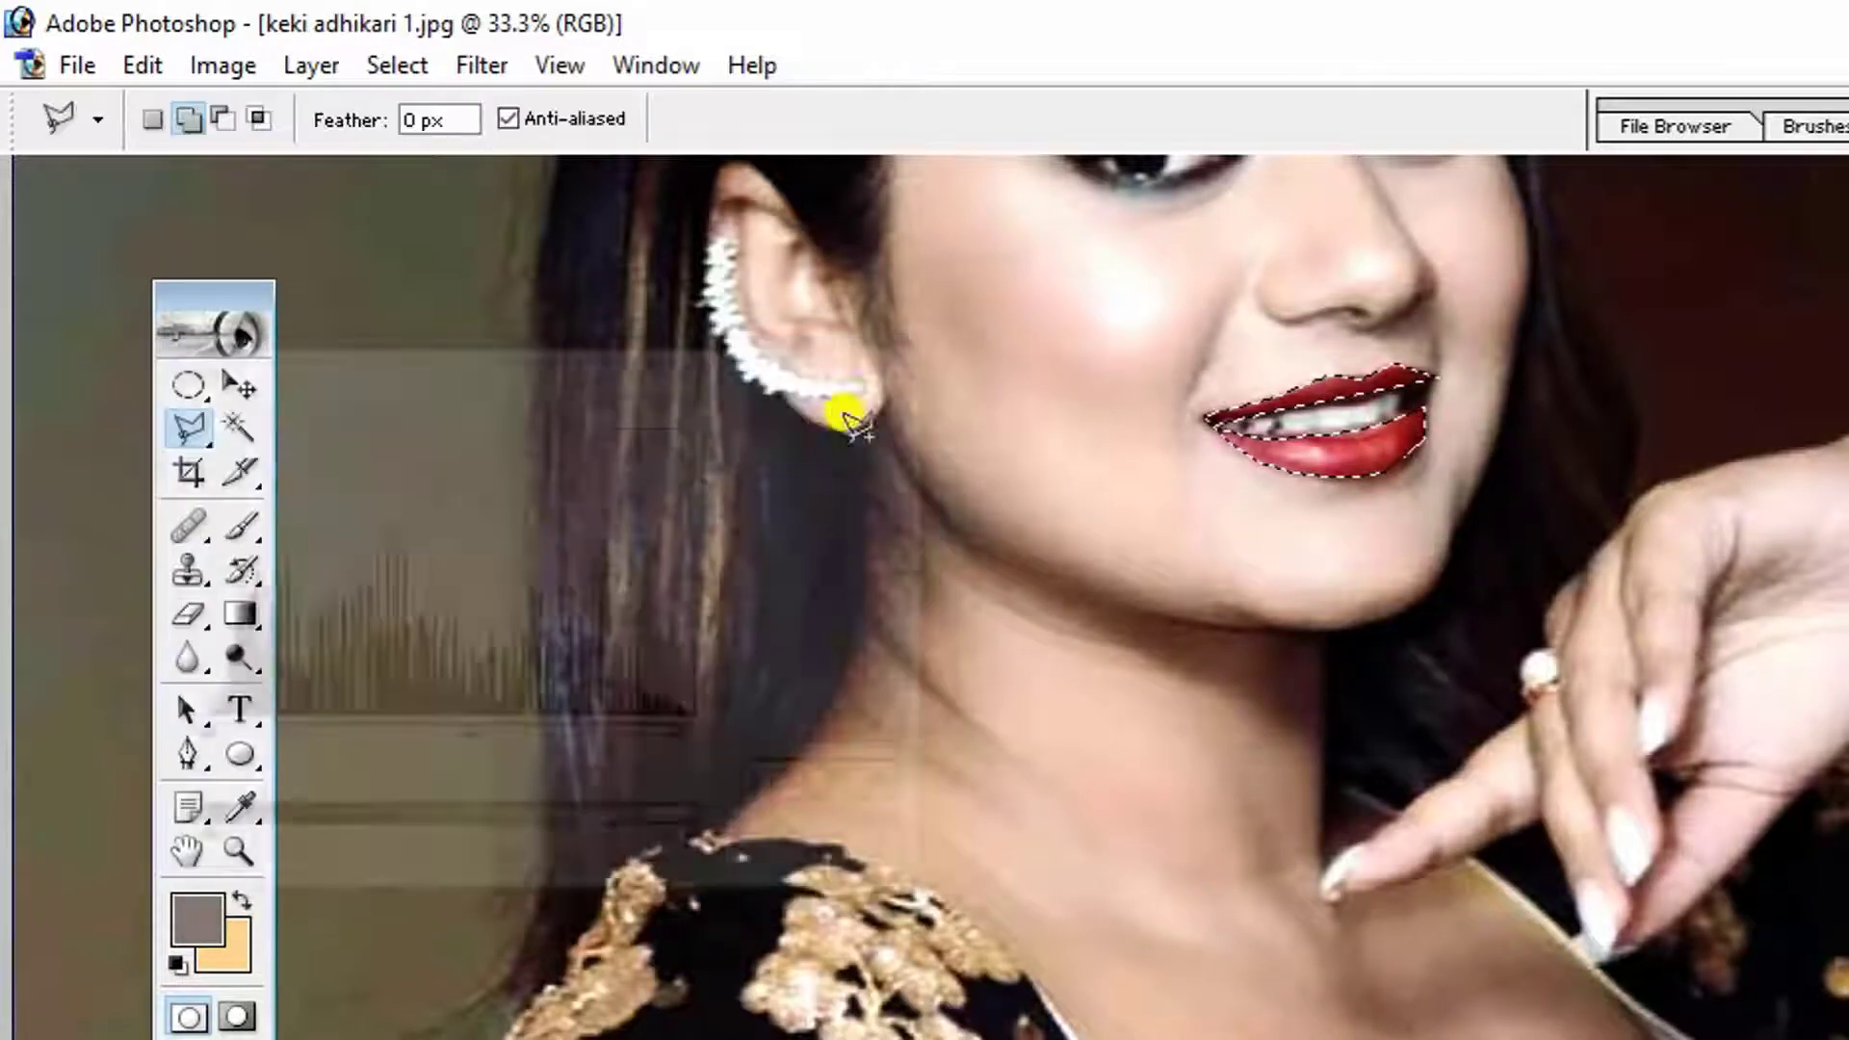
Step: Deselect the reddened lips and zoom in and out to inspect the chin, neck and whole portrait
key("ctrl+d")
scroll(686, 710, "up", 3)
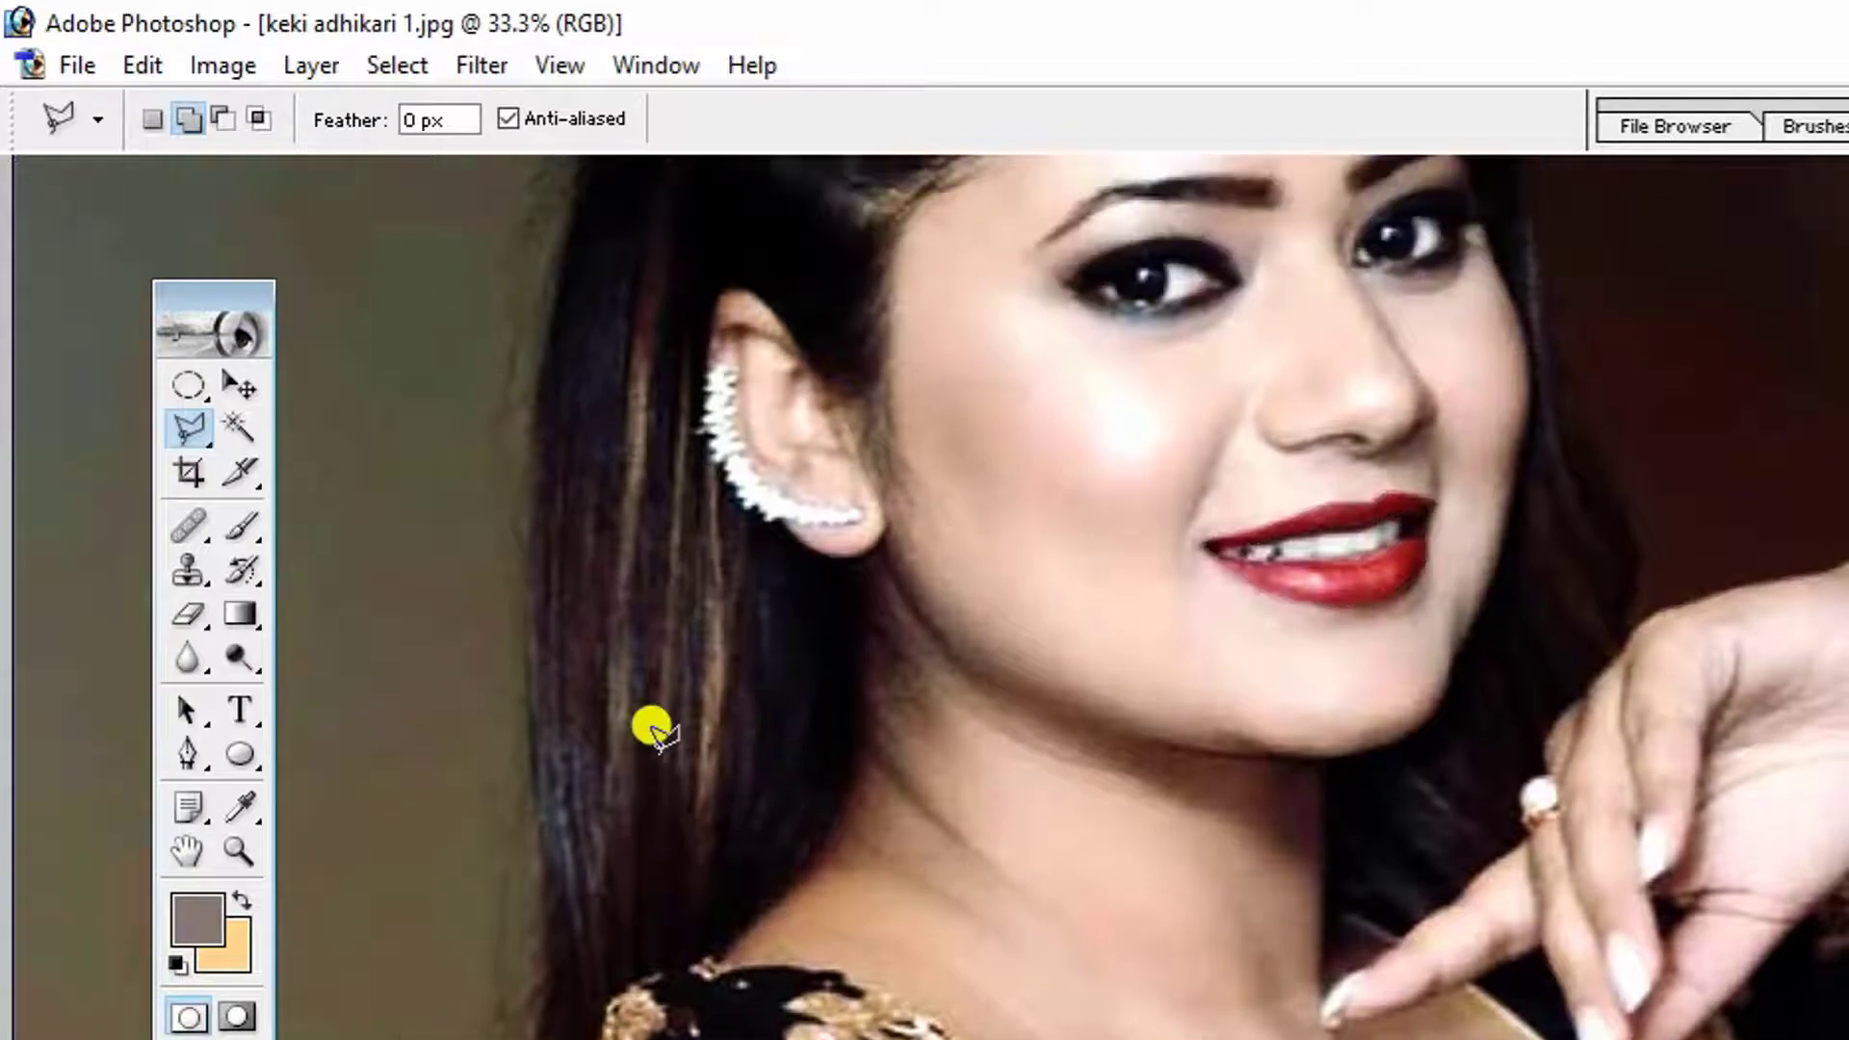
key("ctrl+plus")
key("ctrl+plus")
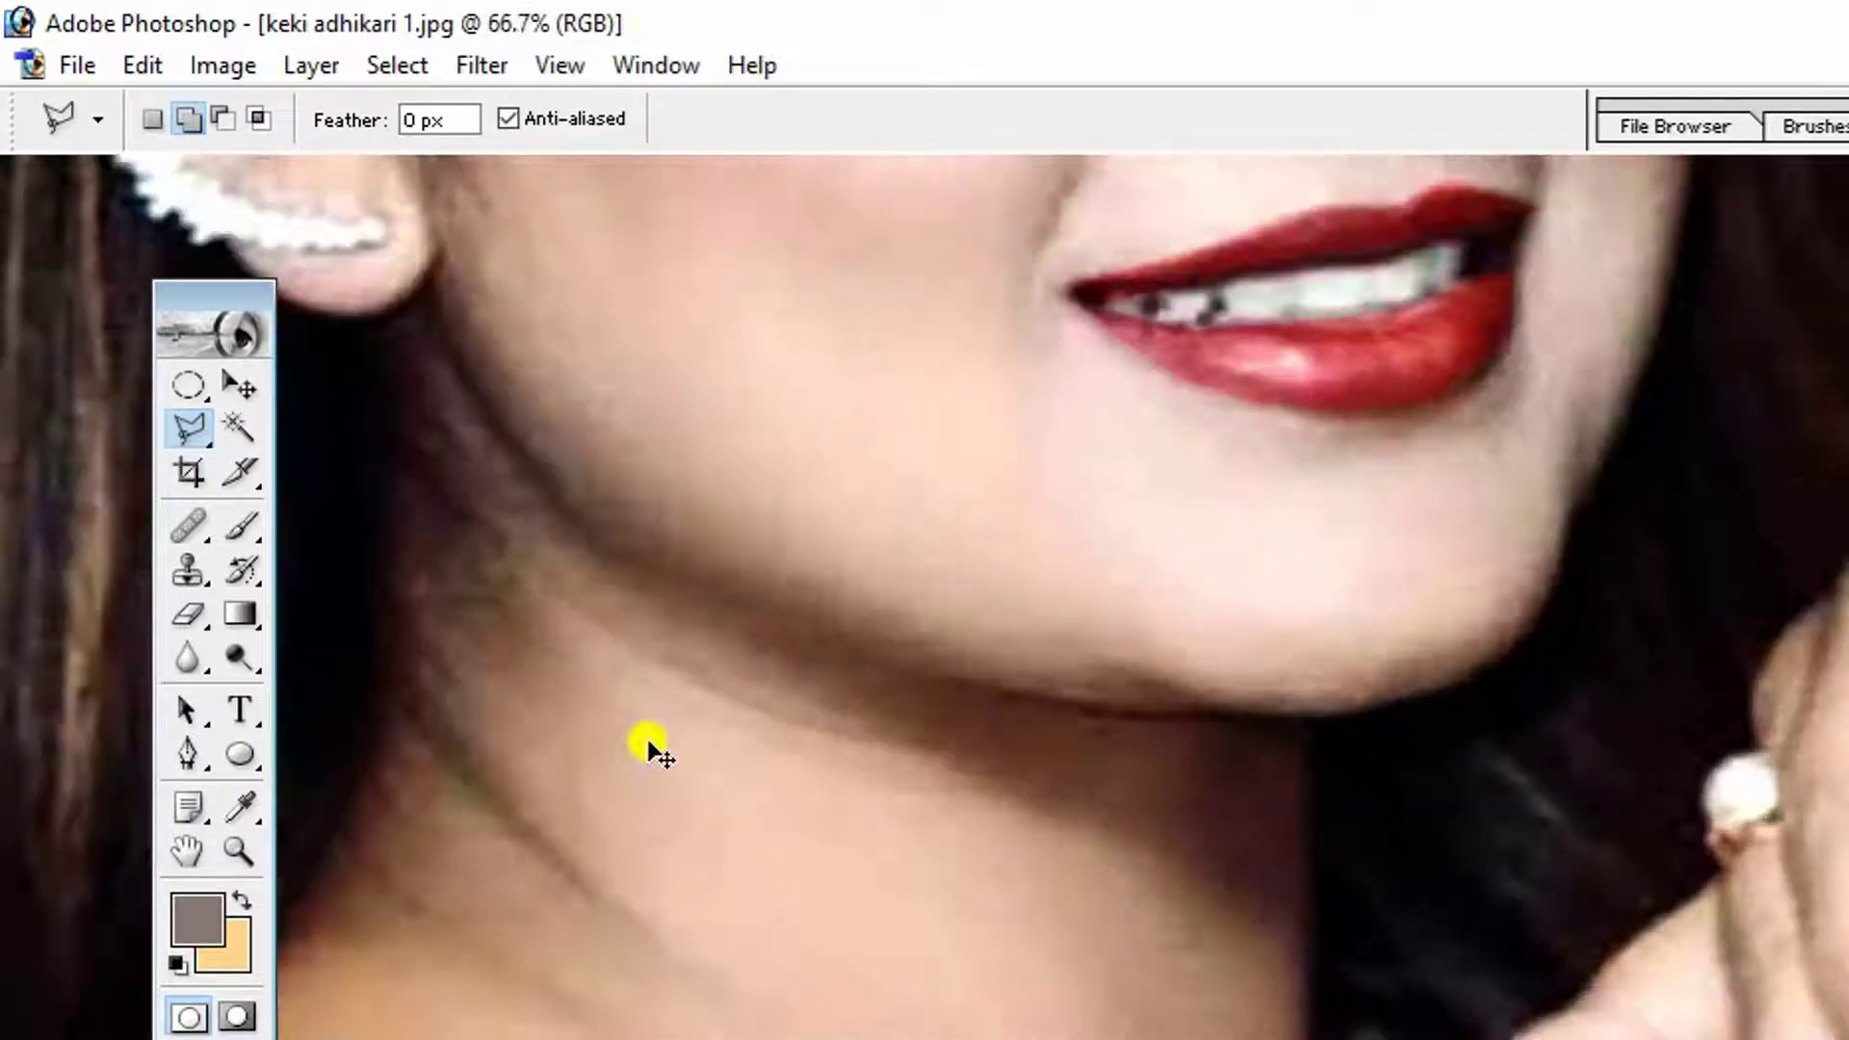
key("ctrl+plus")
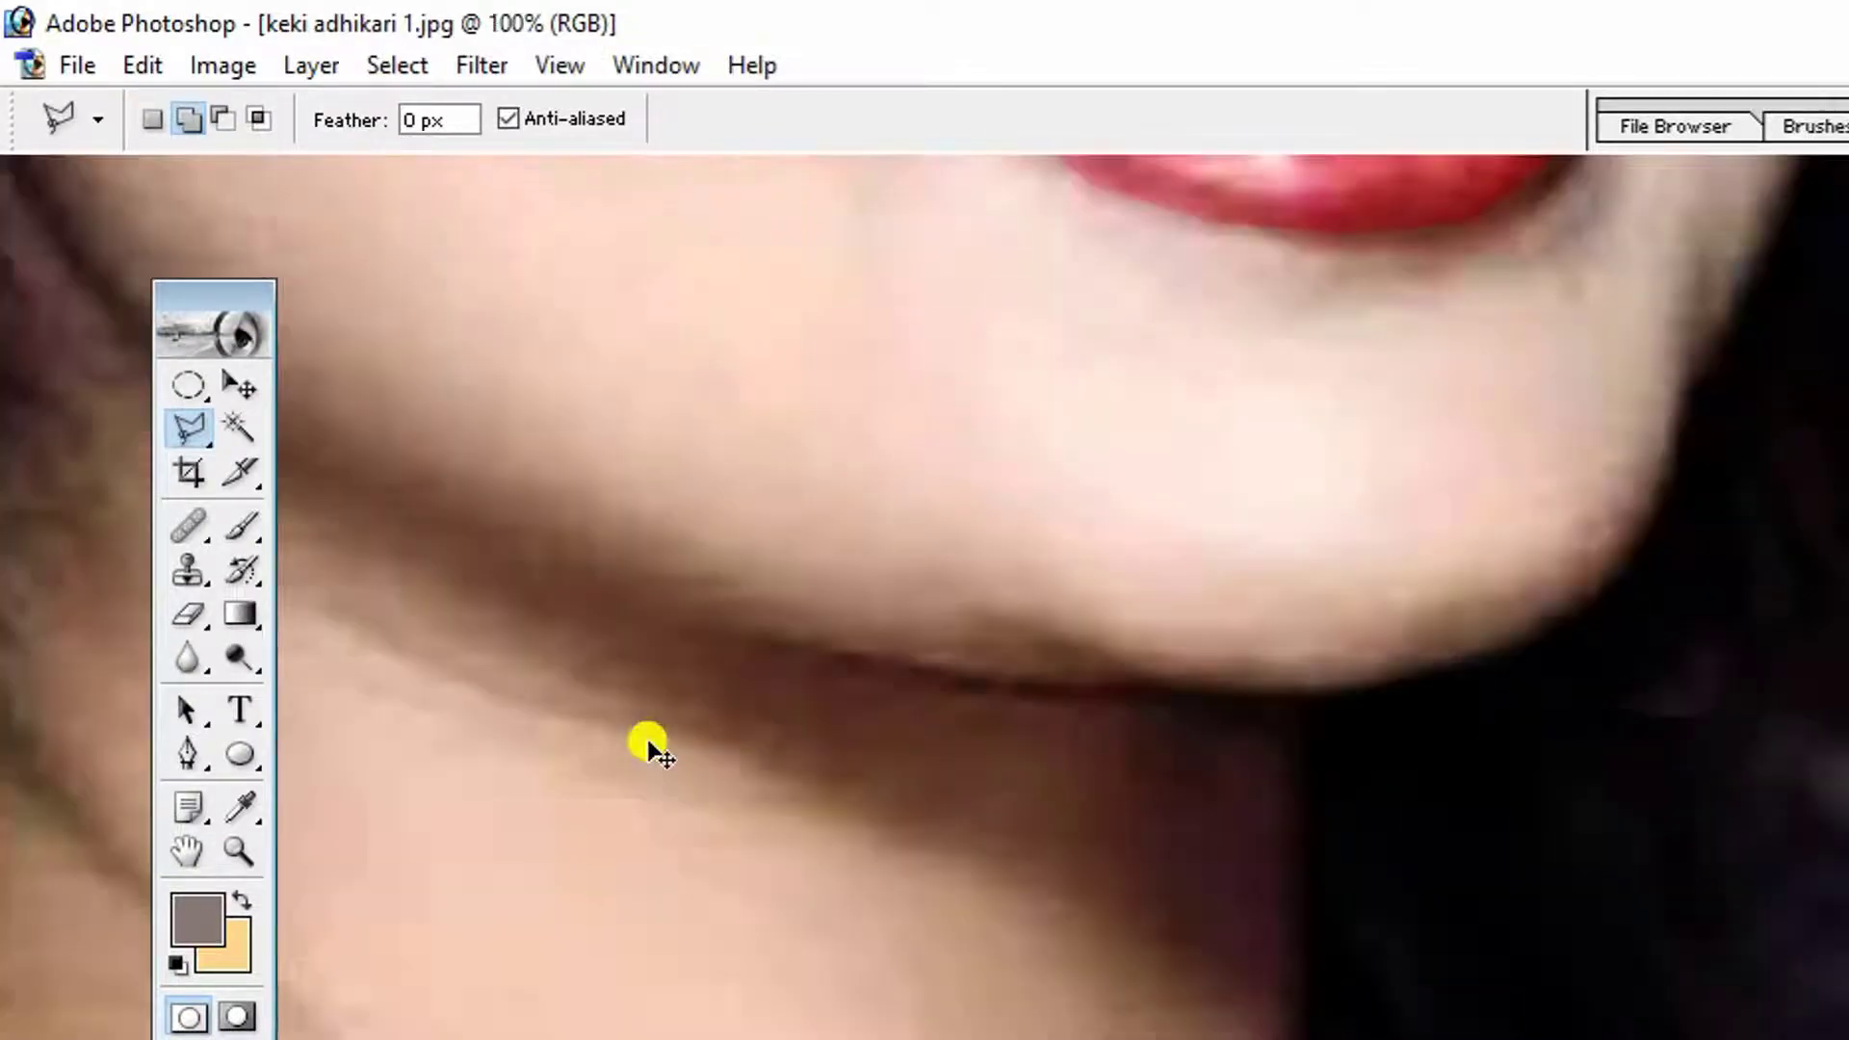
key("ctrl+minus")
key("ctrl+minus")
key("ctrl+minus")
key("ctrl+minus")
key("ctrl+minus")
key("ctrl+minus")
key("ctrl+minus")
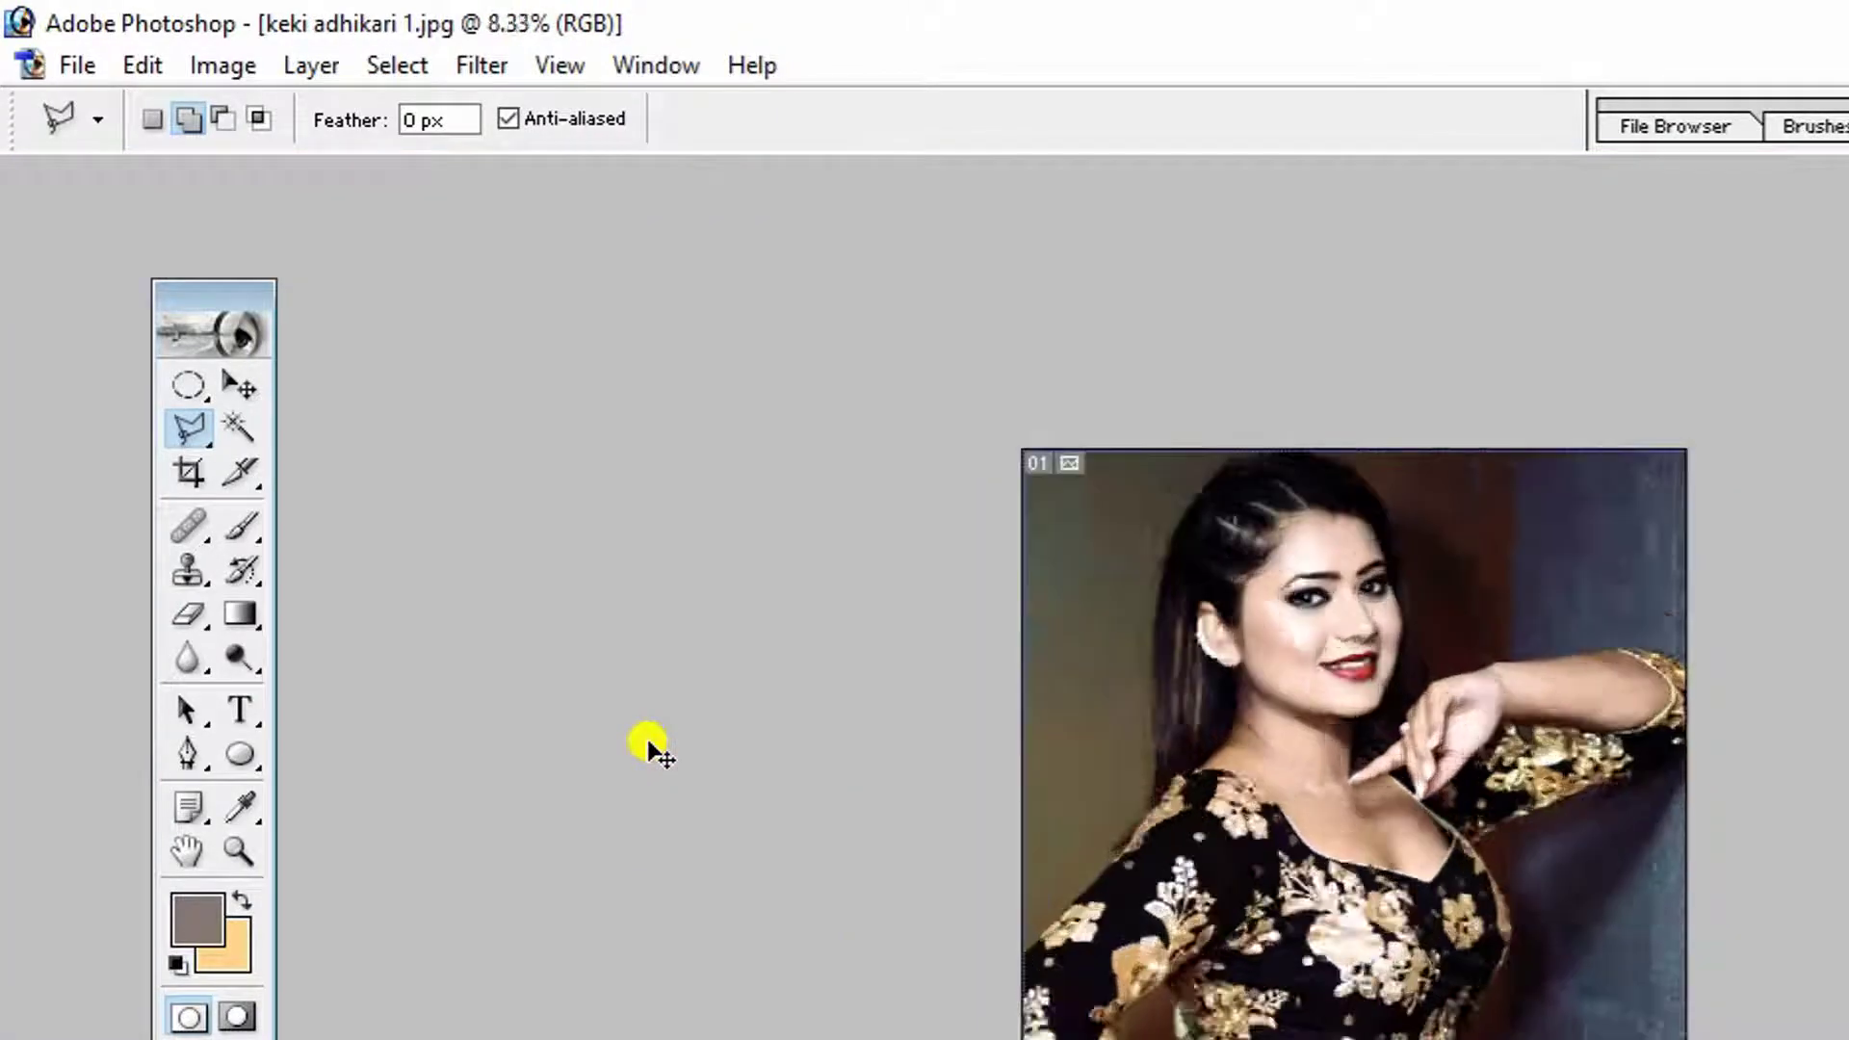
key("ctrl+plus")
key("ctrl+plus")
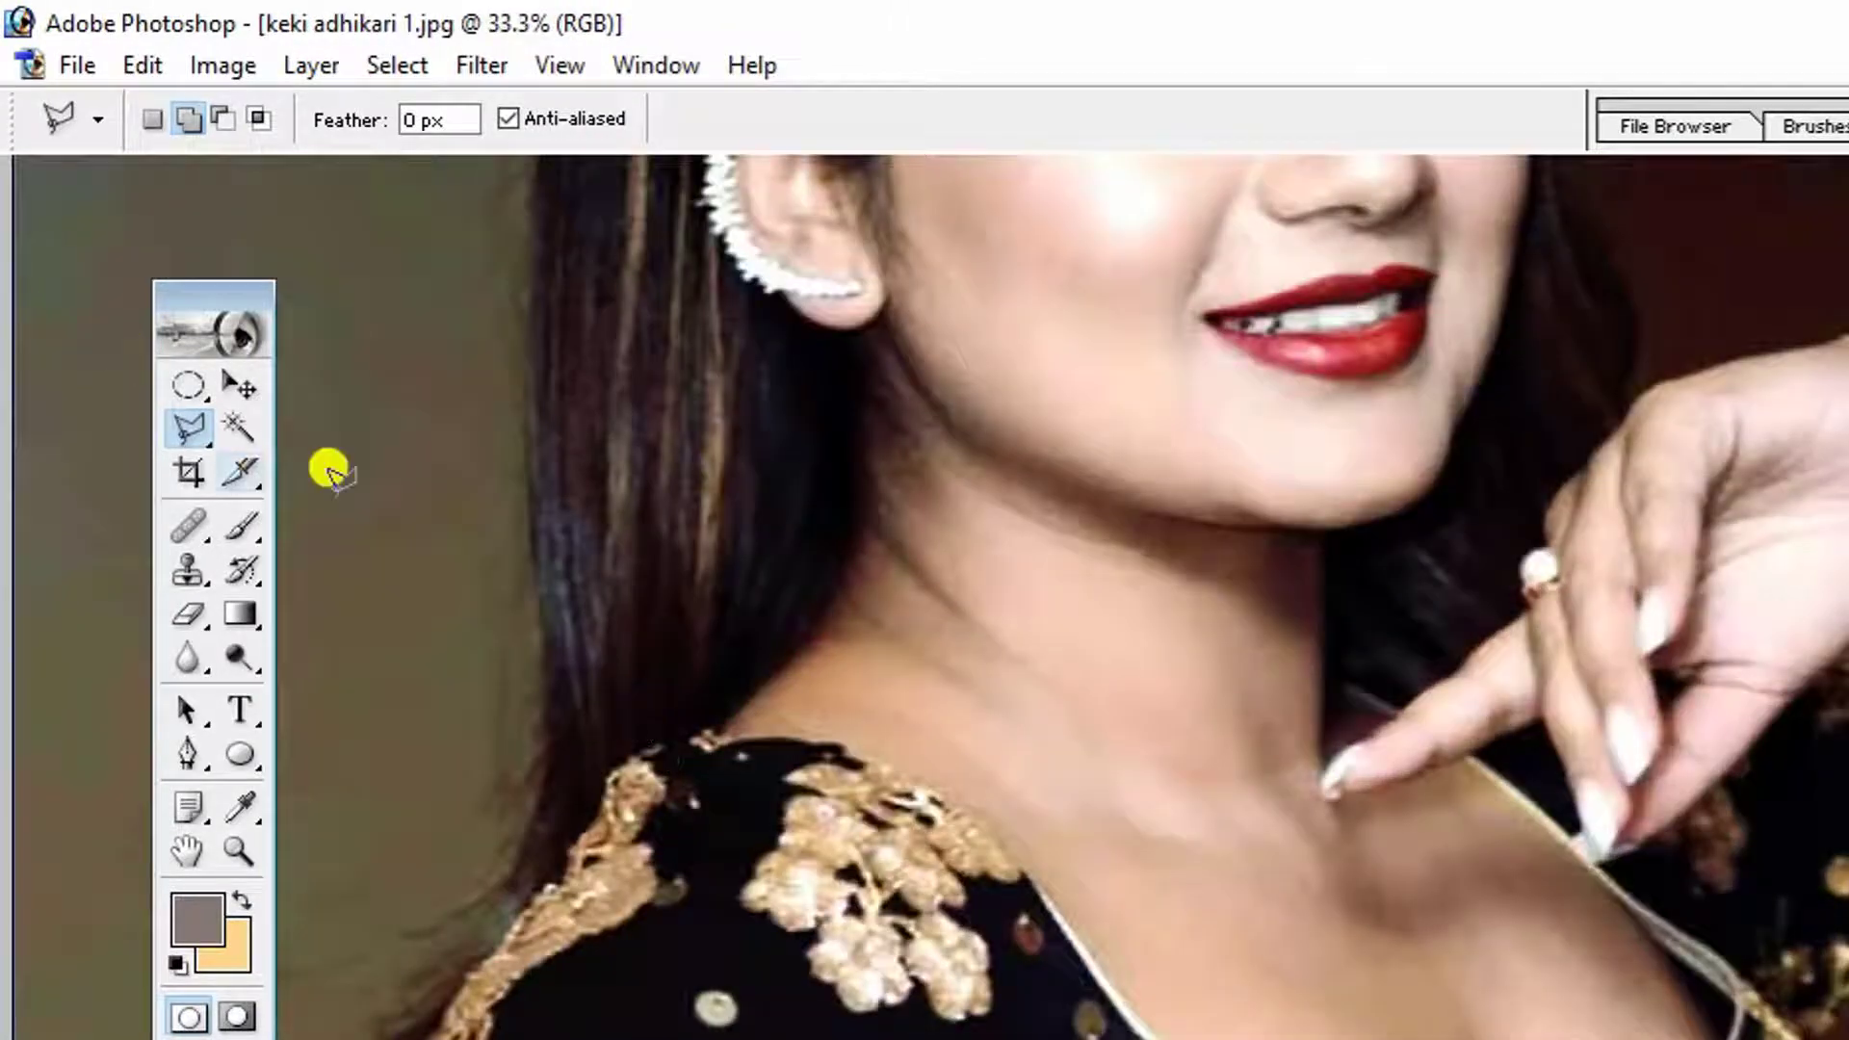
scroll(330, 466, "up", 3)
scroll(400, 396, "up", 1)
scroll(674, 462, "up", 1)
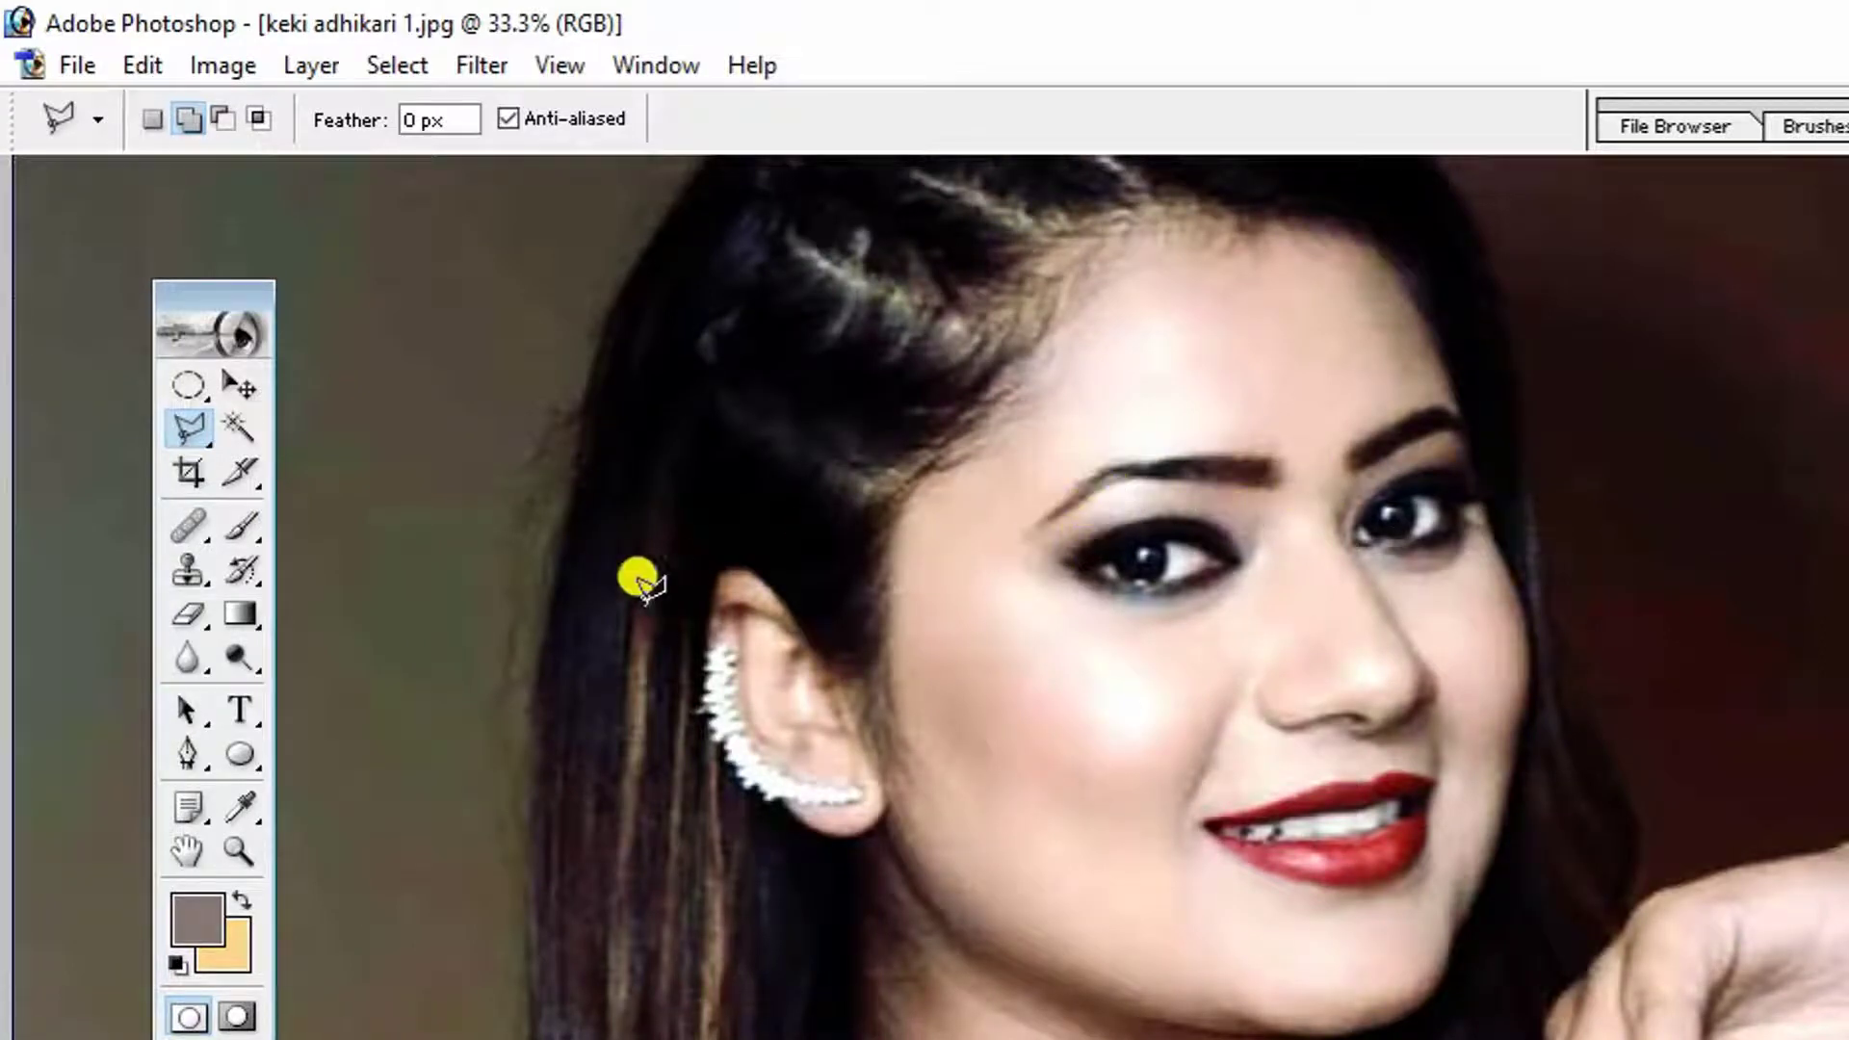
Step: Switch briefly to the Dodge tool, then back to the Polygonal Lasso
left_click(239, 656)
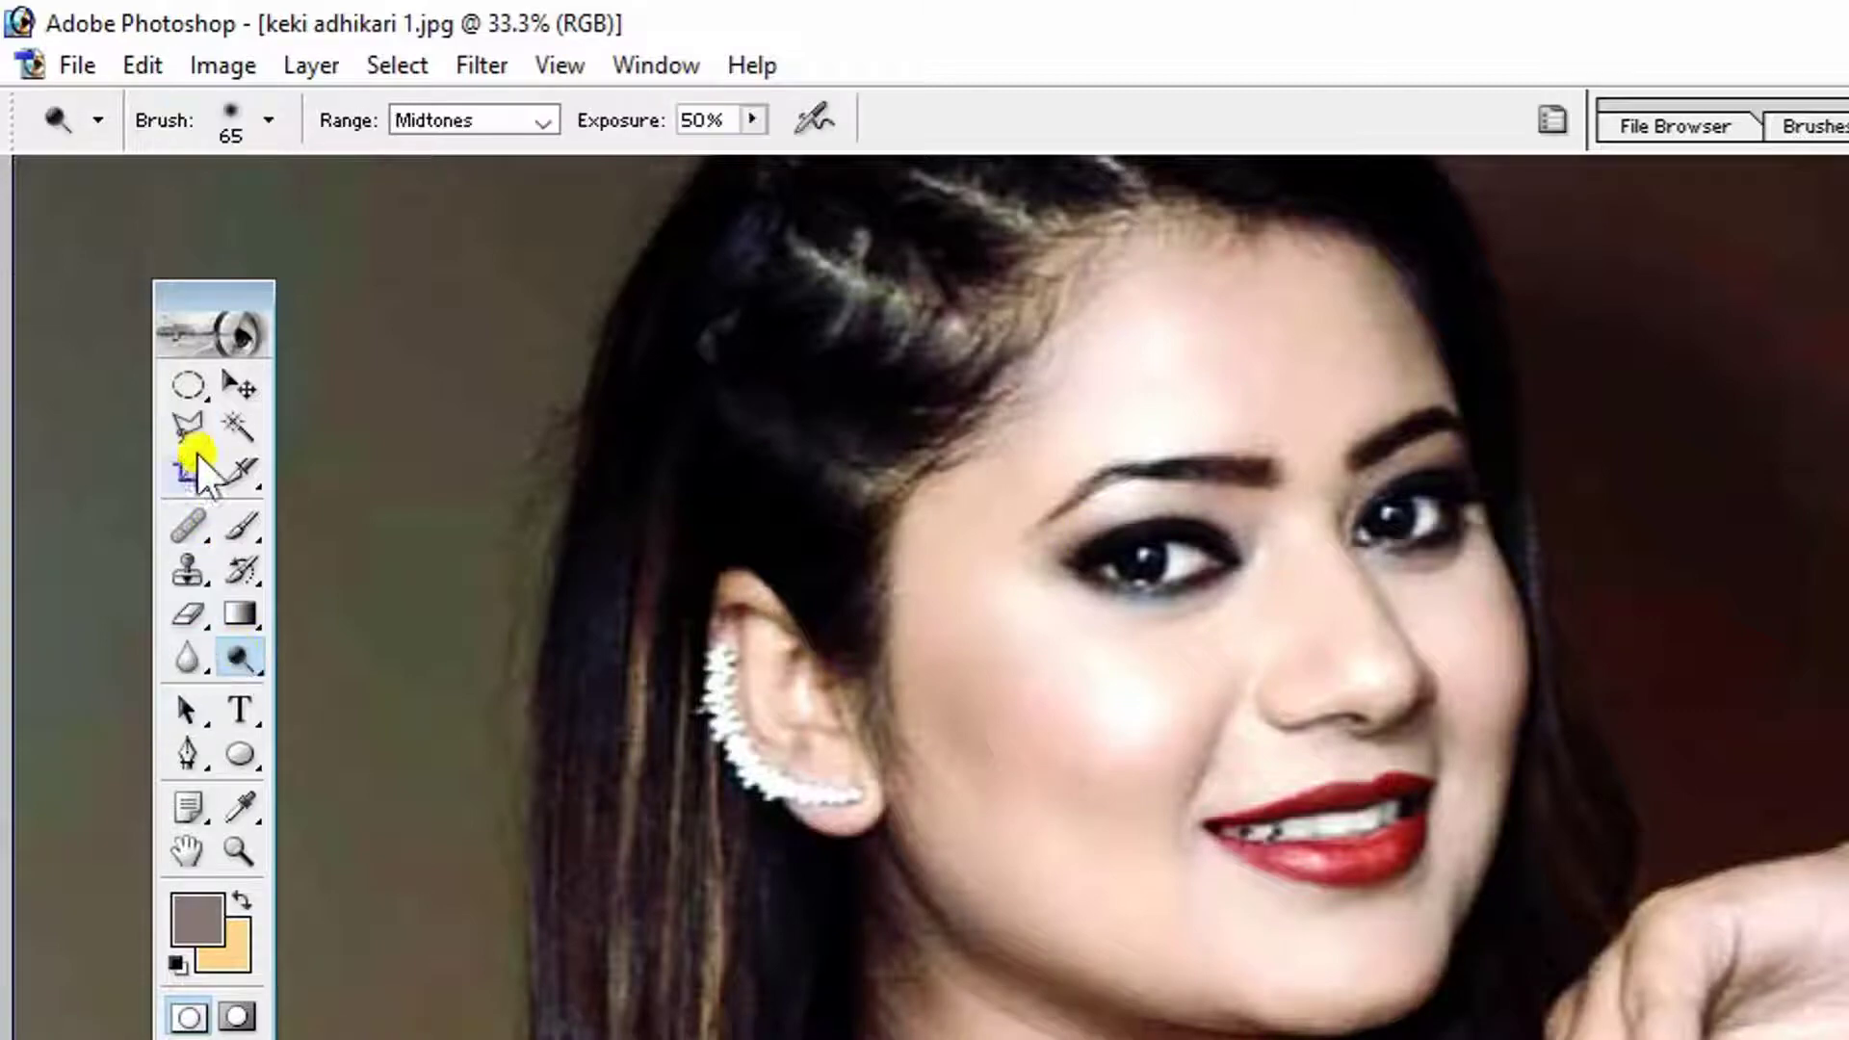
left_click(230, 383)
left_click(189, 427)
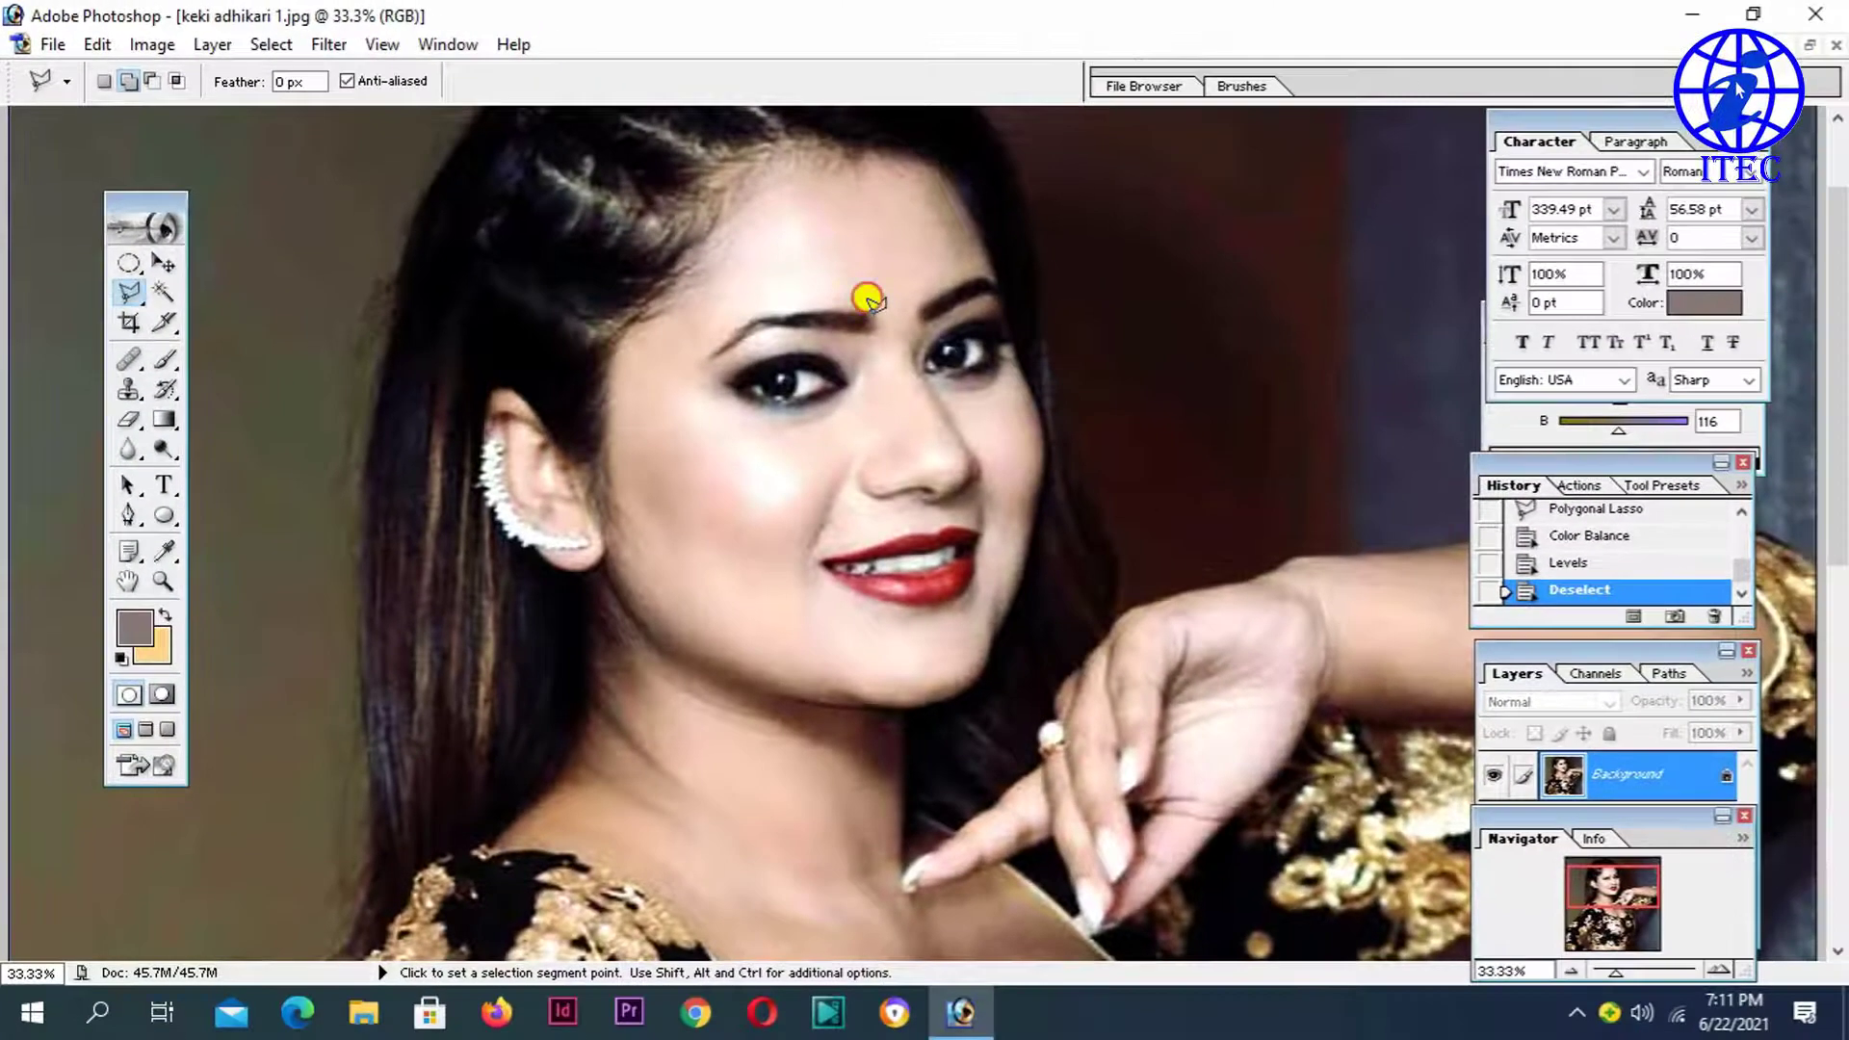
Step: Outline the left eyebrow with the Polygonal Lasso and magnify the face
left_click(807, 306)
left_click(753, 315)
double_click(866, 306)
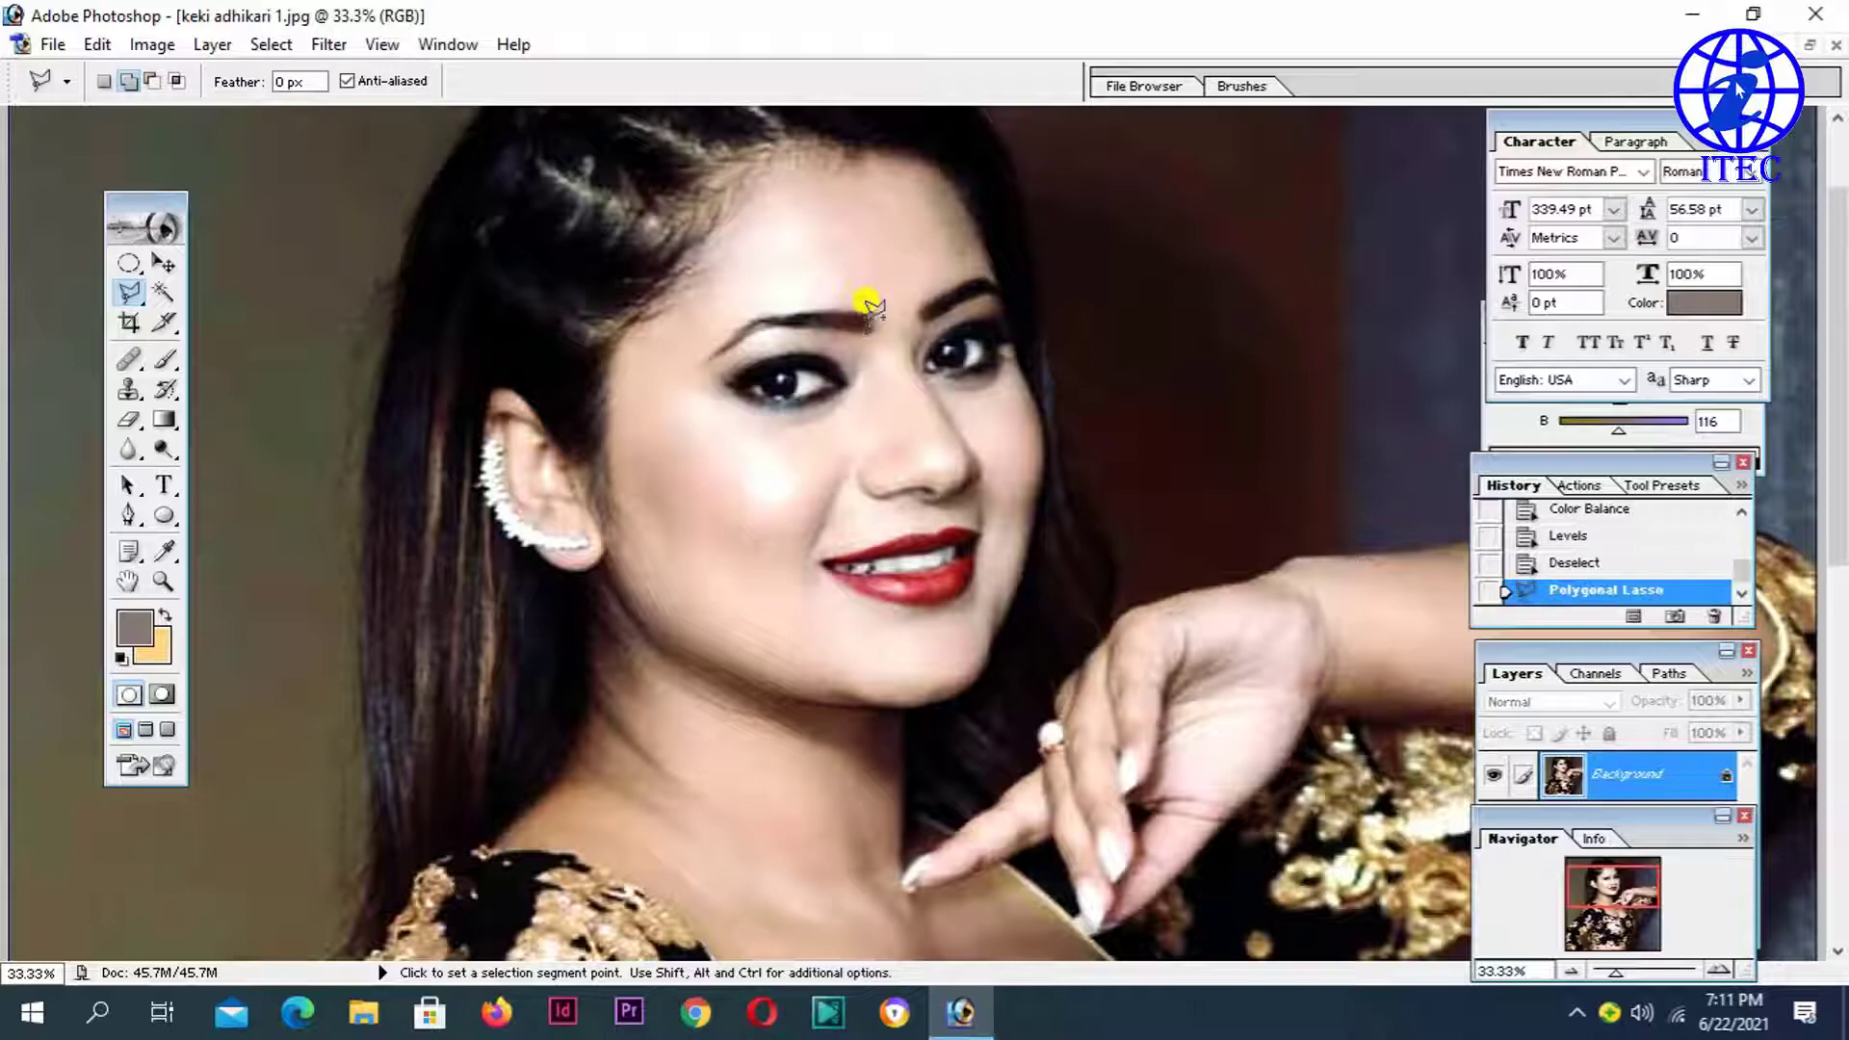
scroll(639, 357, "down", 2)
key("ctrl+plus")
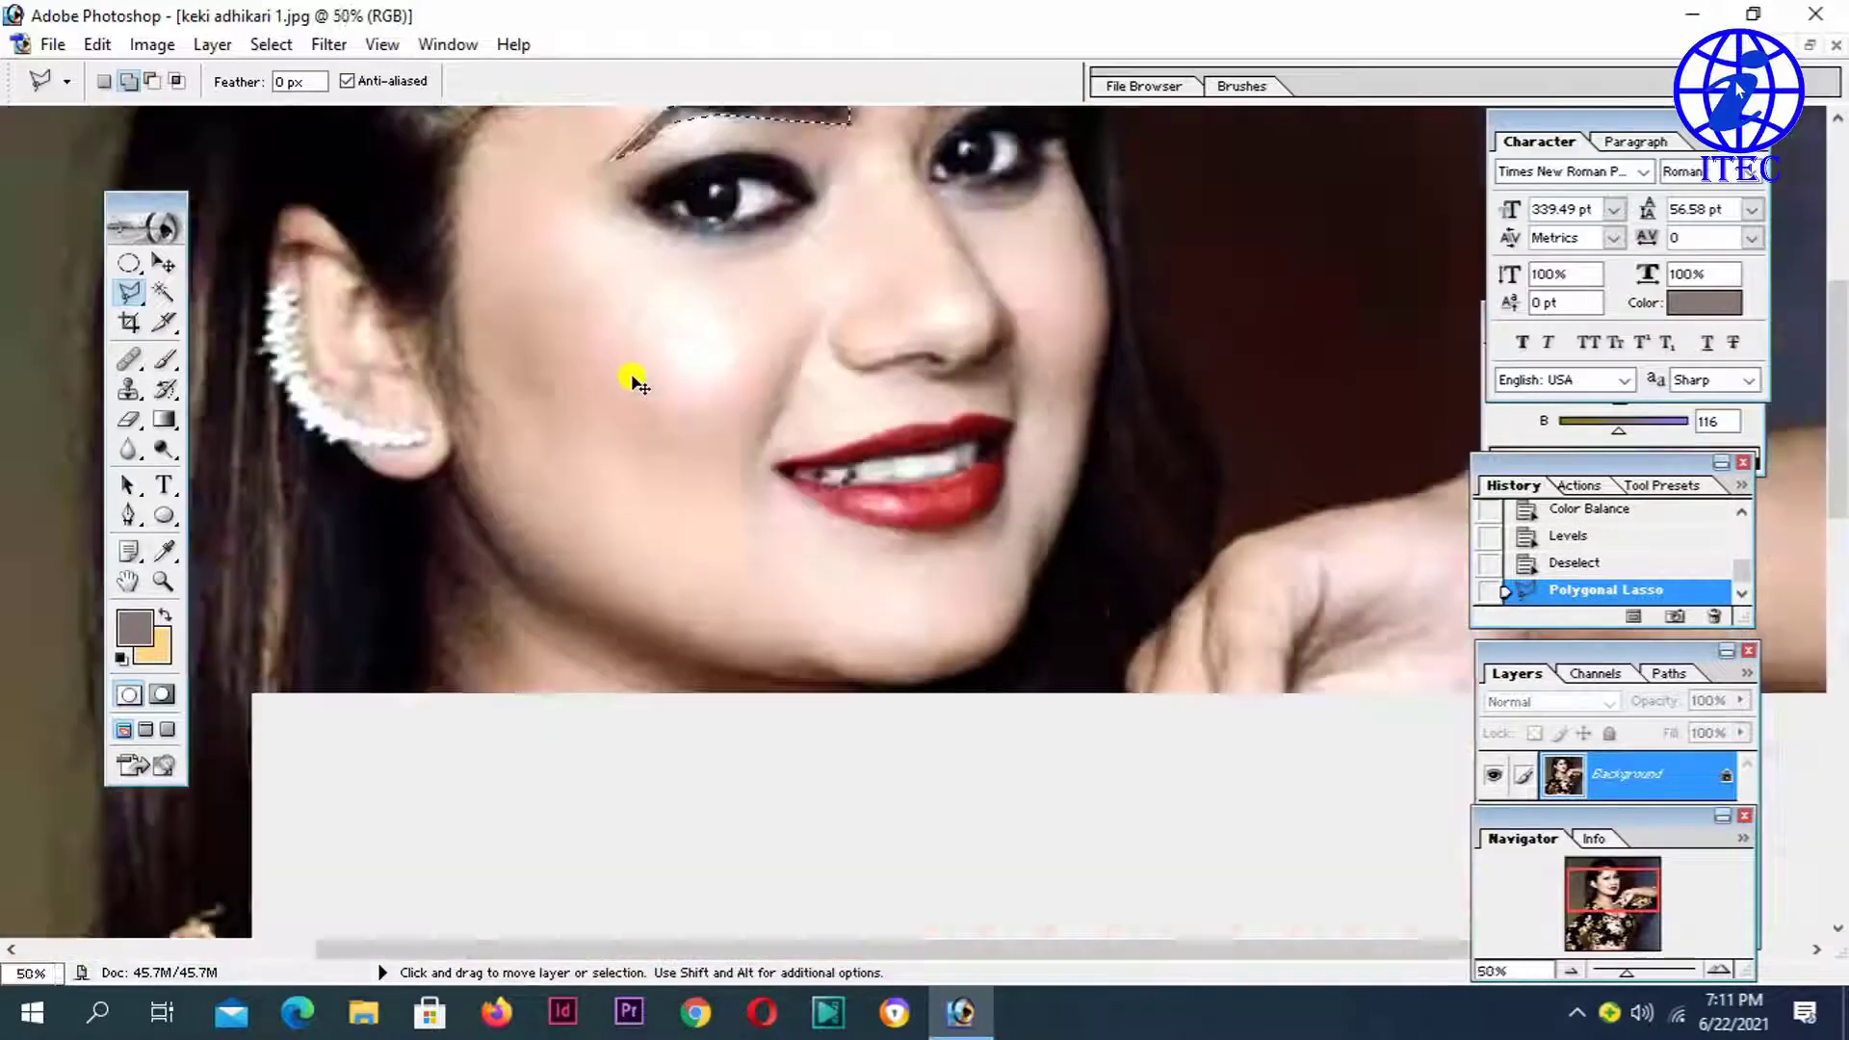
key("ctrl+plus")
scroll(549, 335, "up", 5)
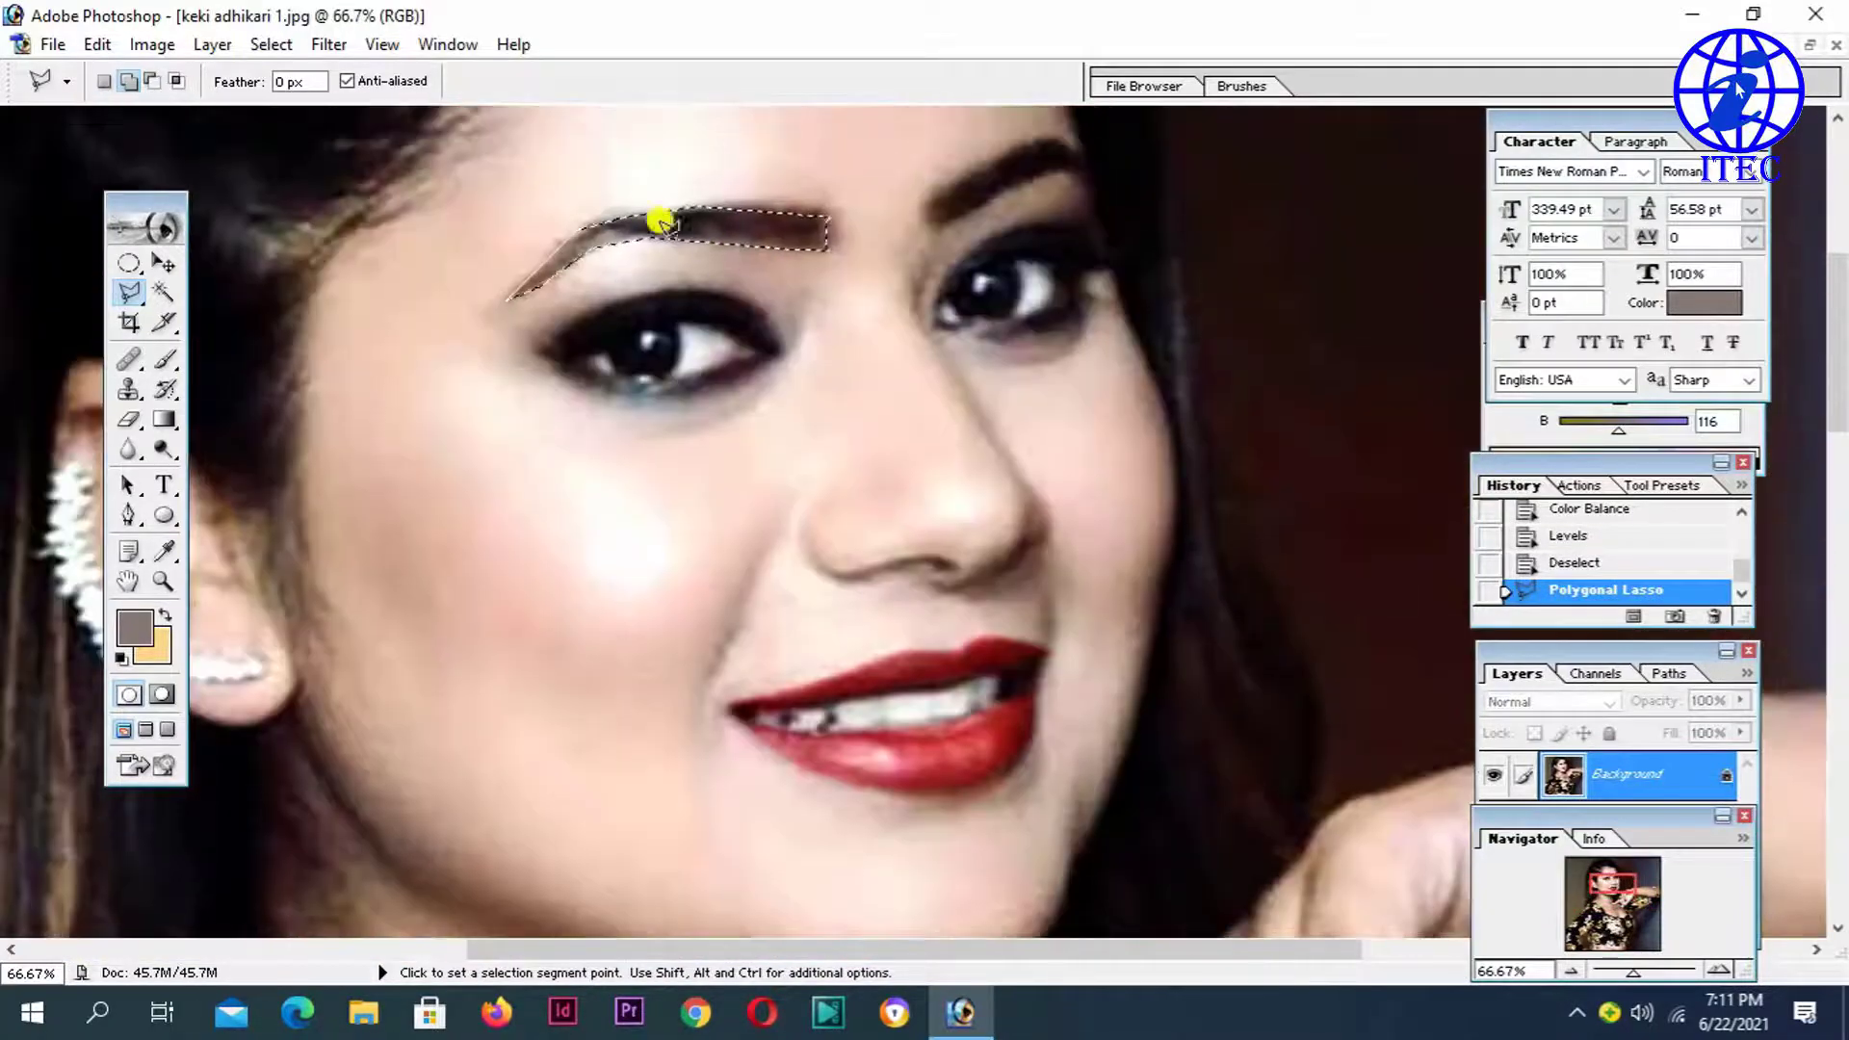
Step: Darken the eyebrow with Levels, black and midtone sliders moved right, then deselect
left_click(166, 45)
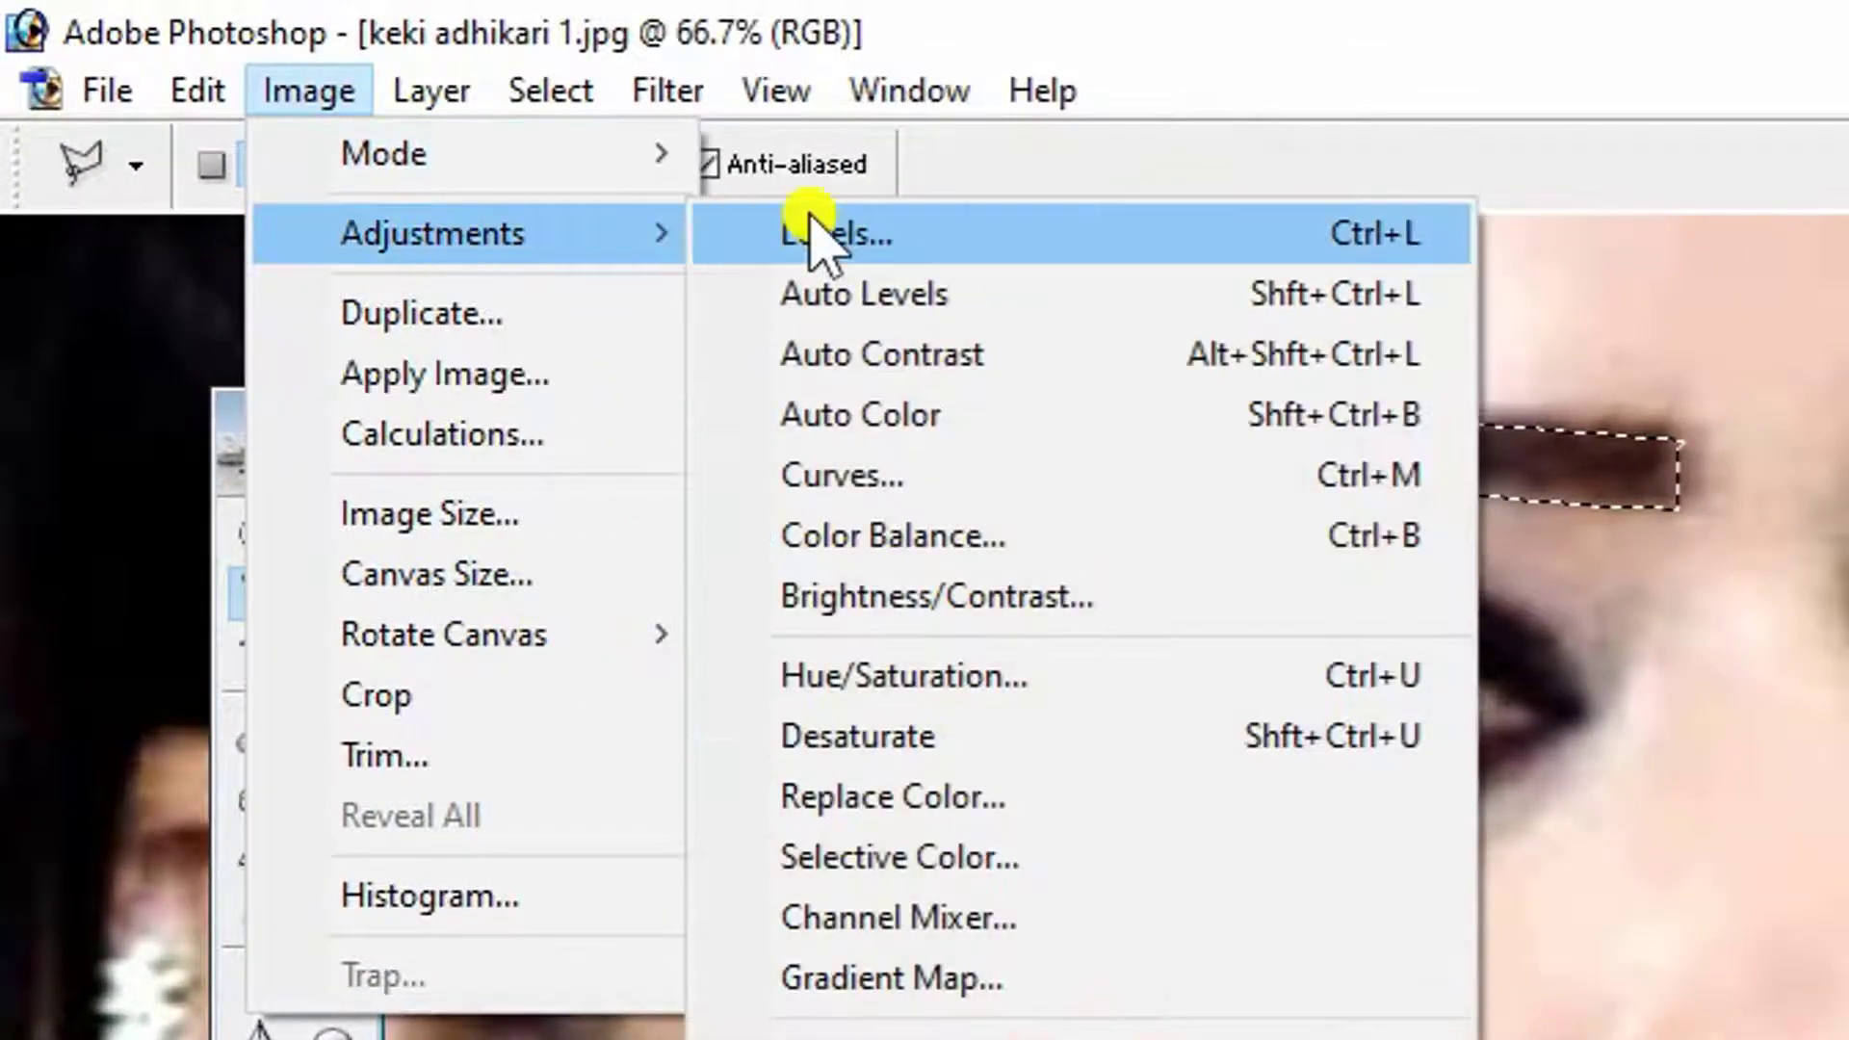
left_click(866, 235)
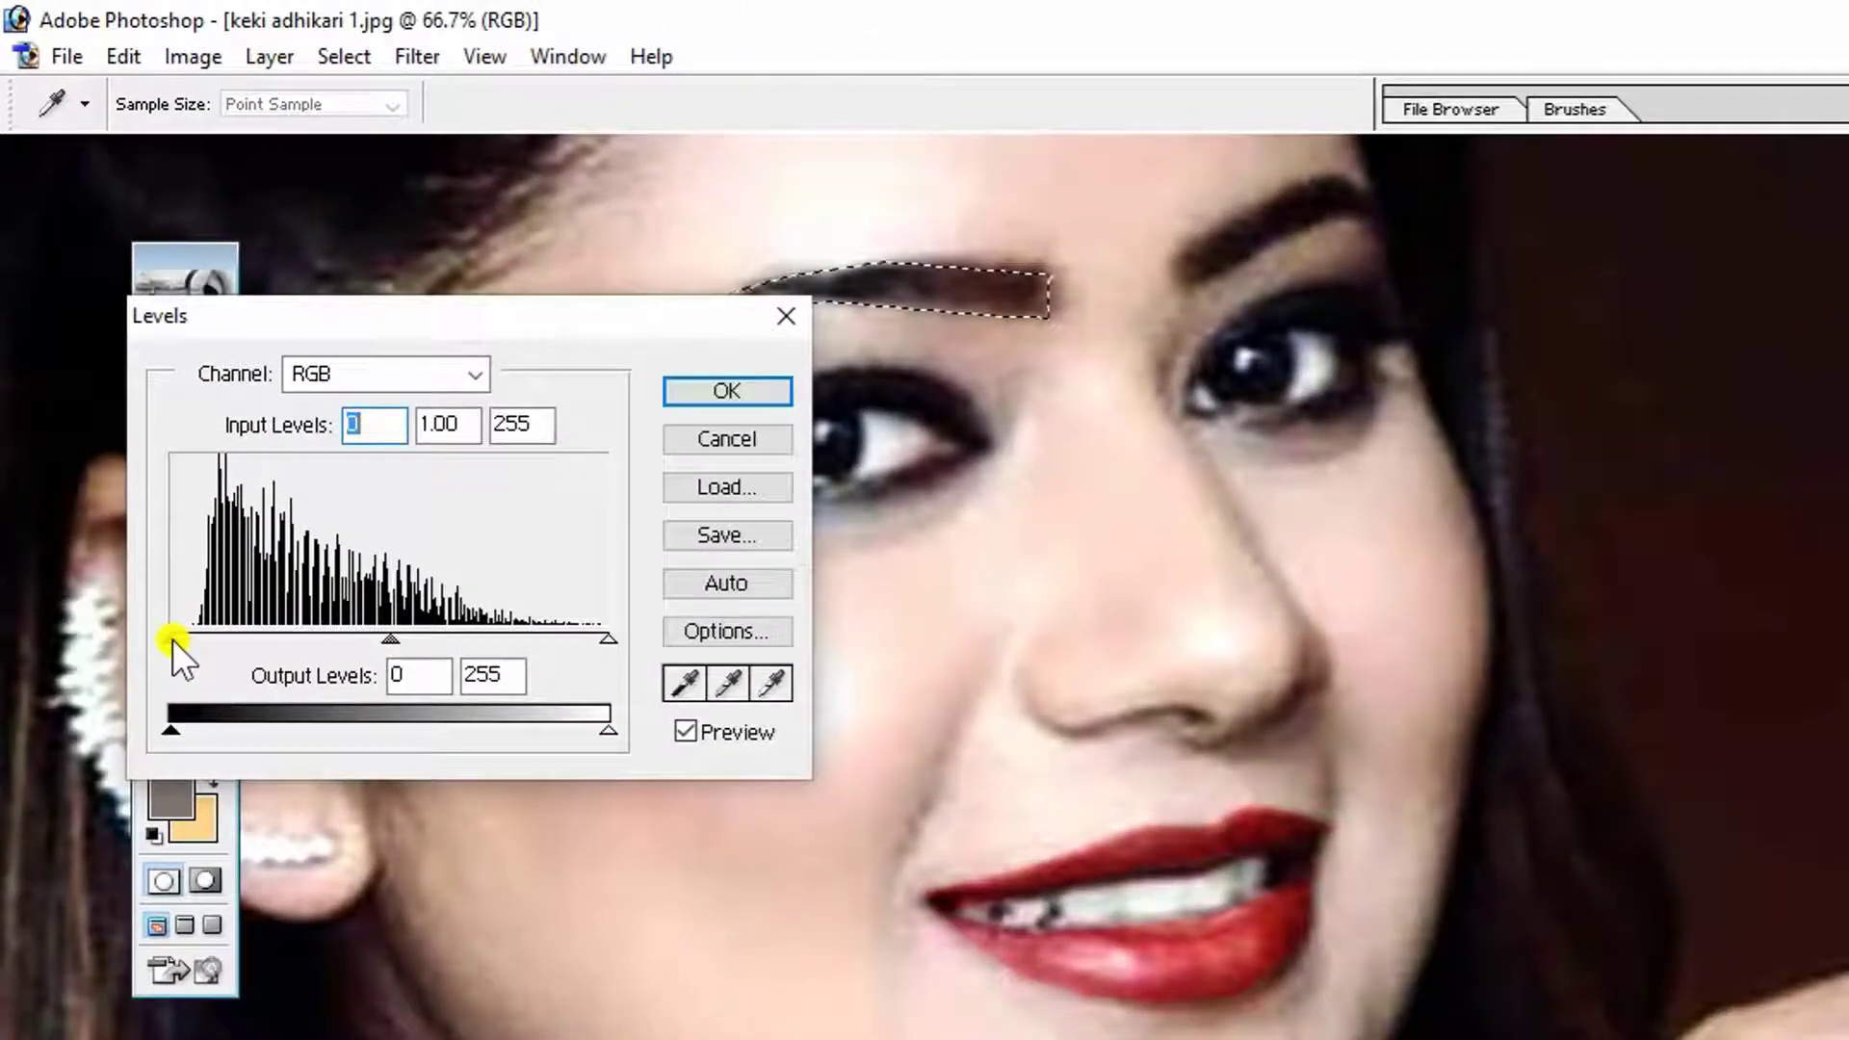
mouse_move(171, 639)
left_mouse_down()
mouse_move(291, 622)
mouse_move(234, 627)
mouse_move(271, 627)
left_mouse_up()
mouse_move(426, 638)
left_mouse_down()
mouse_move(466, 621)
mouse_move(441, 640)
mouse_move(546, 638)
mouse_move(510, 645)
mouse_move(524, 620)
left_mouse_up()
left_click(724, 390)
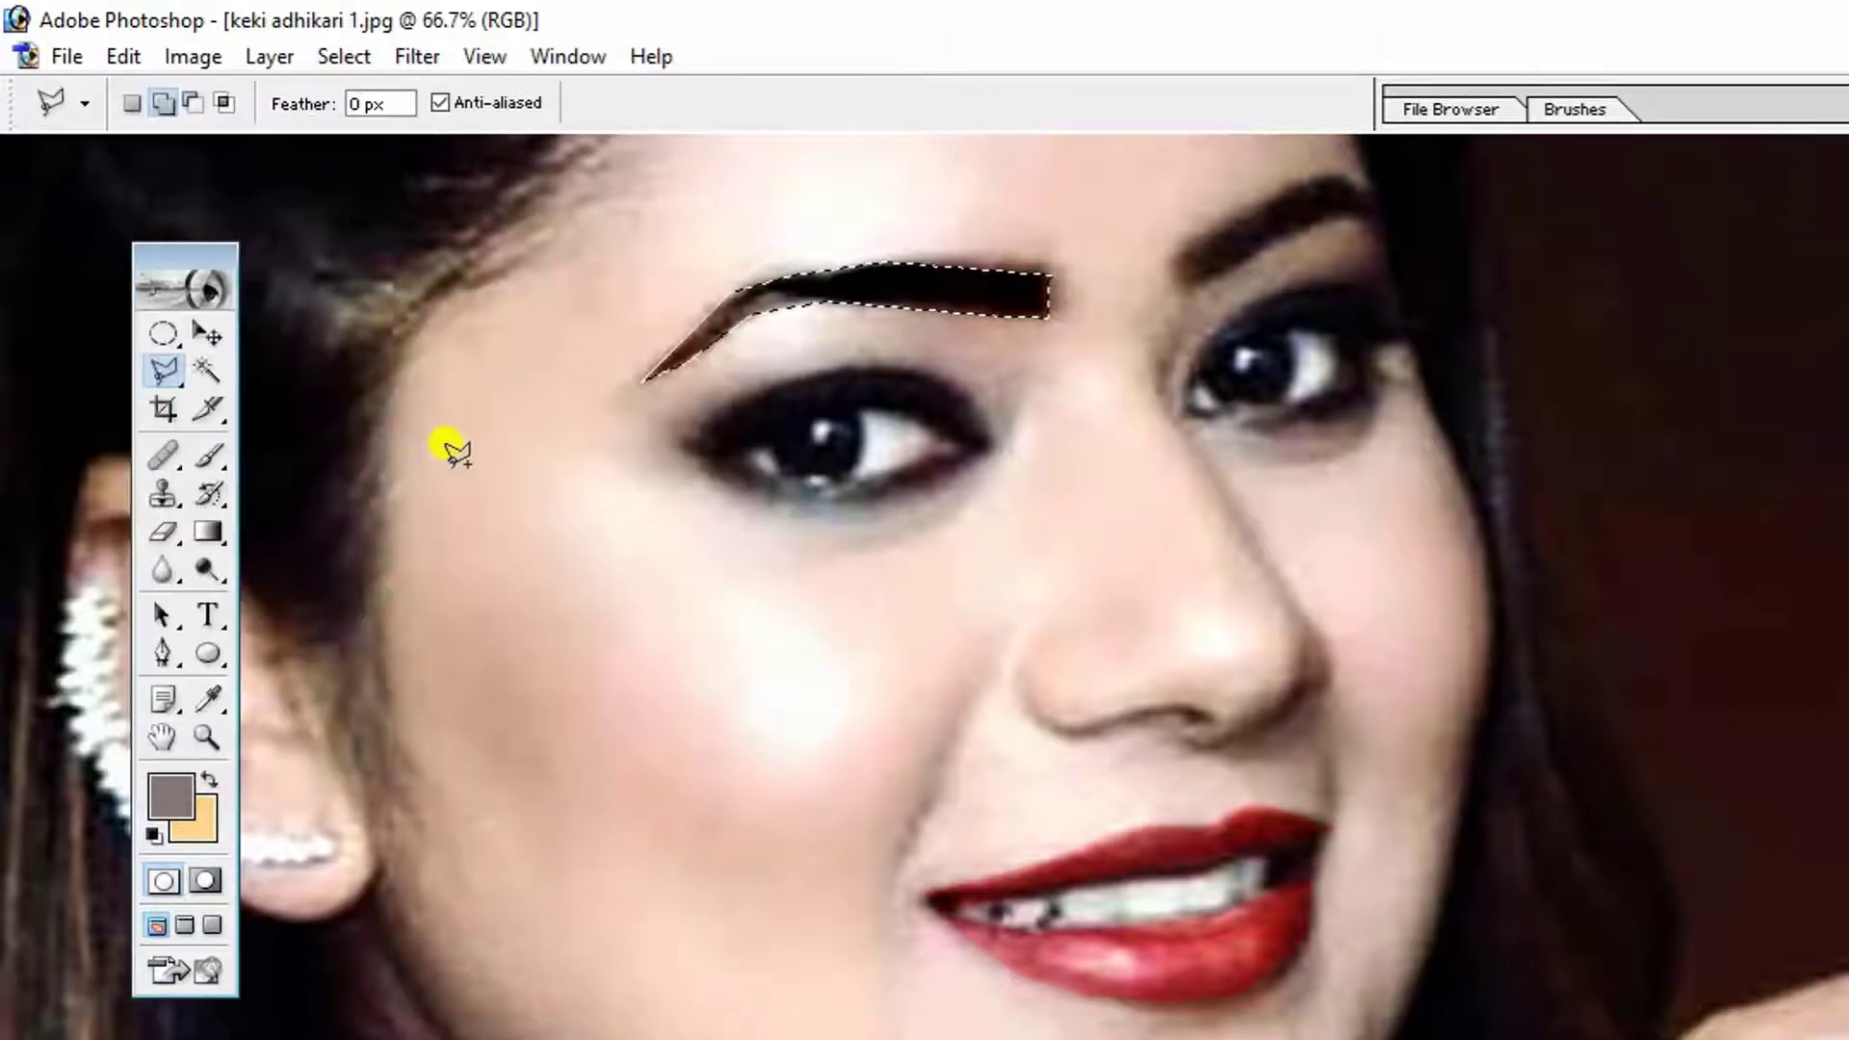
key("ctrl+d")
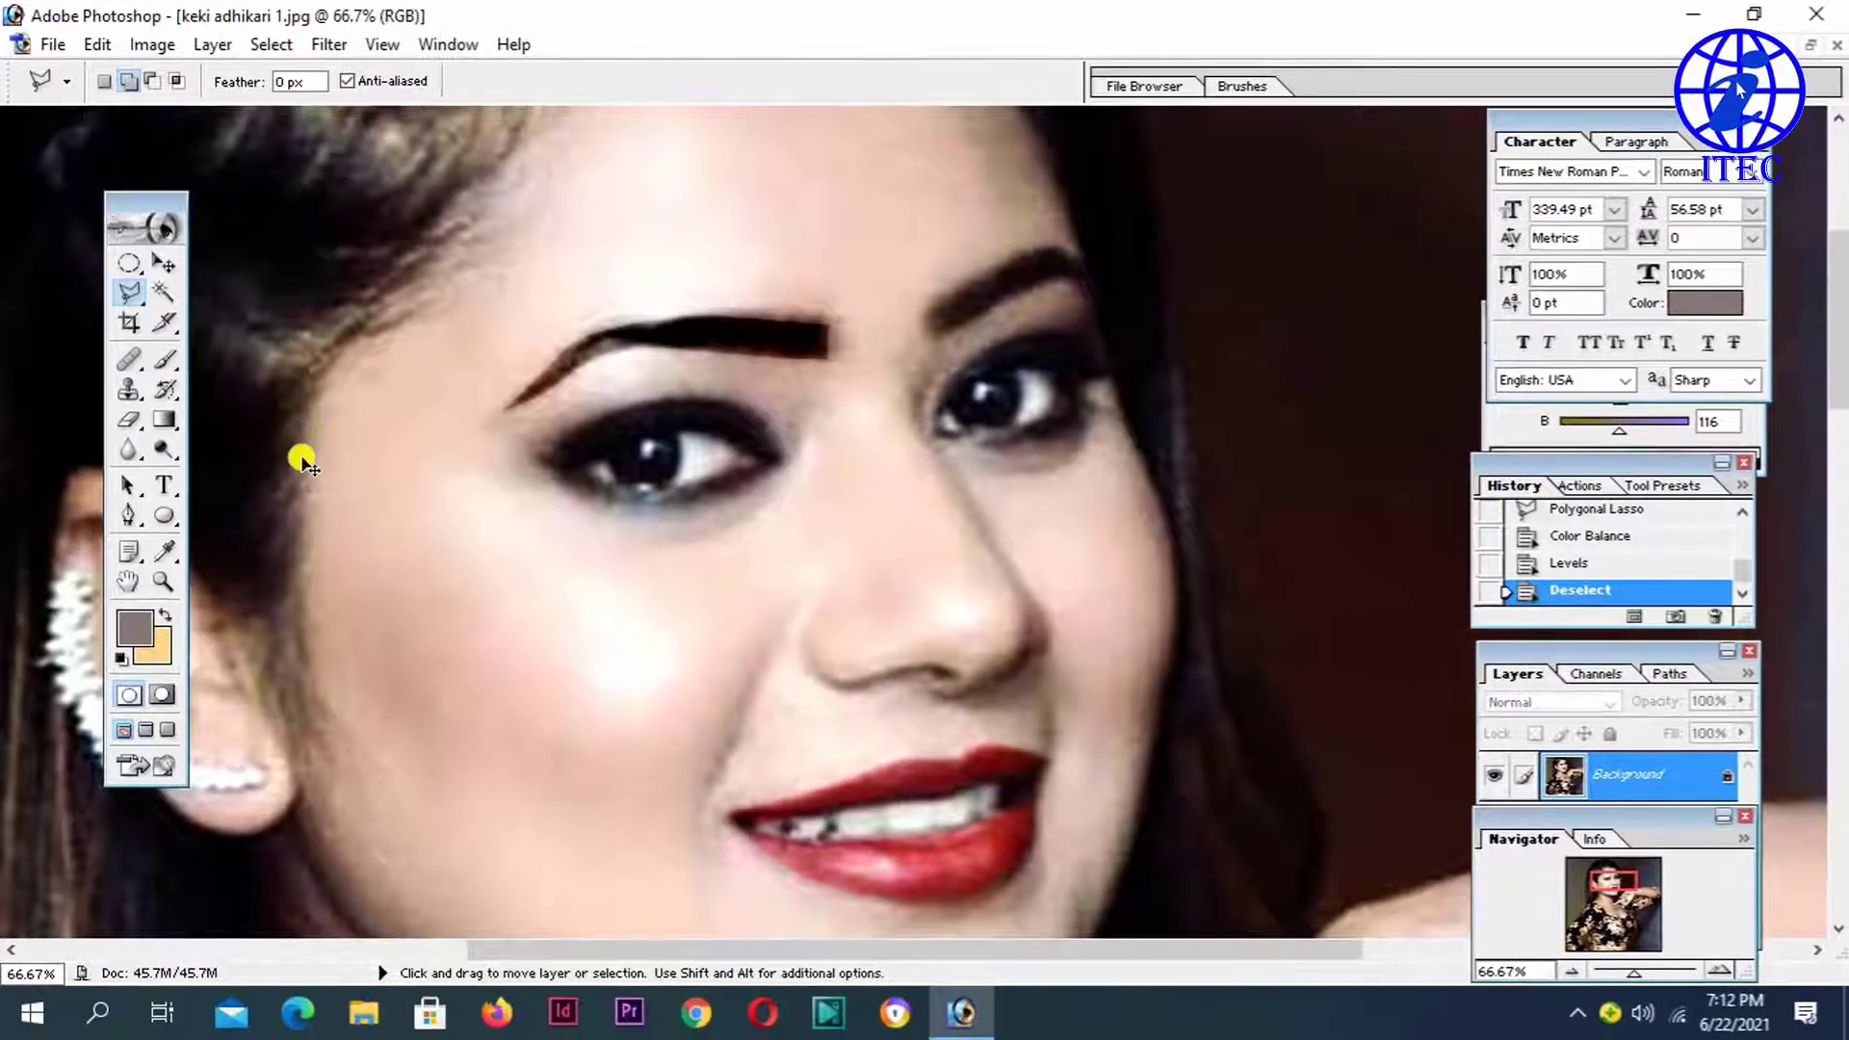
key("ctrl+z")
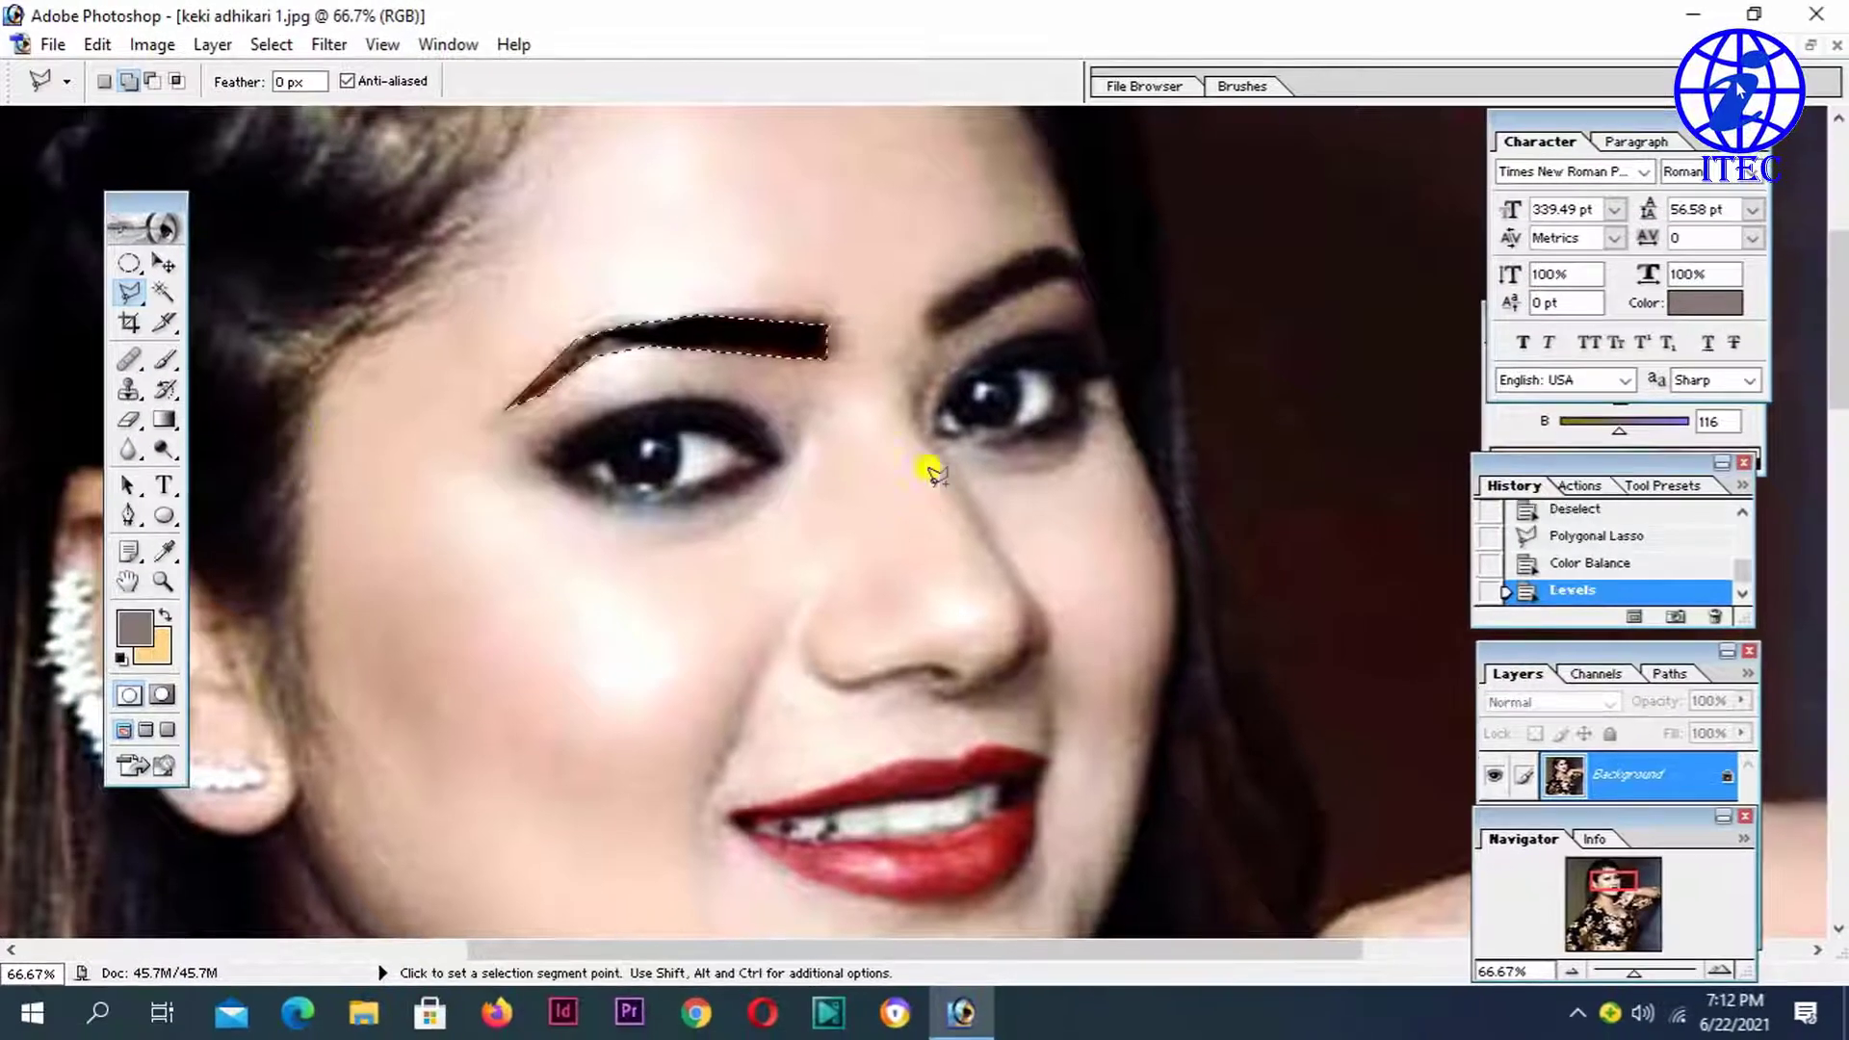
key("ctrl+d")
Step: Blur the edges and outer end of the left eyebrow, then zoom back out
left_click(130, 446)
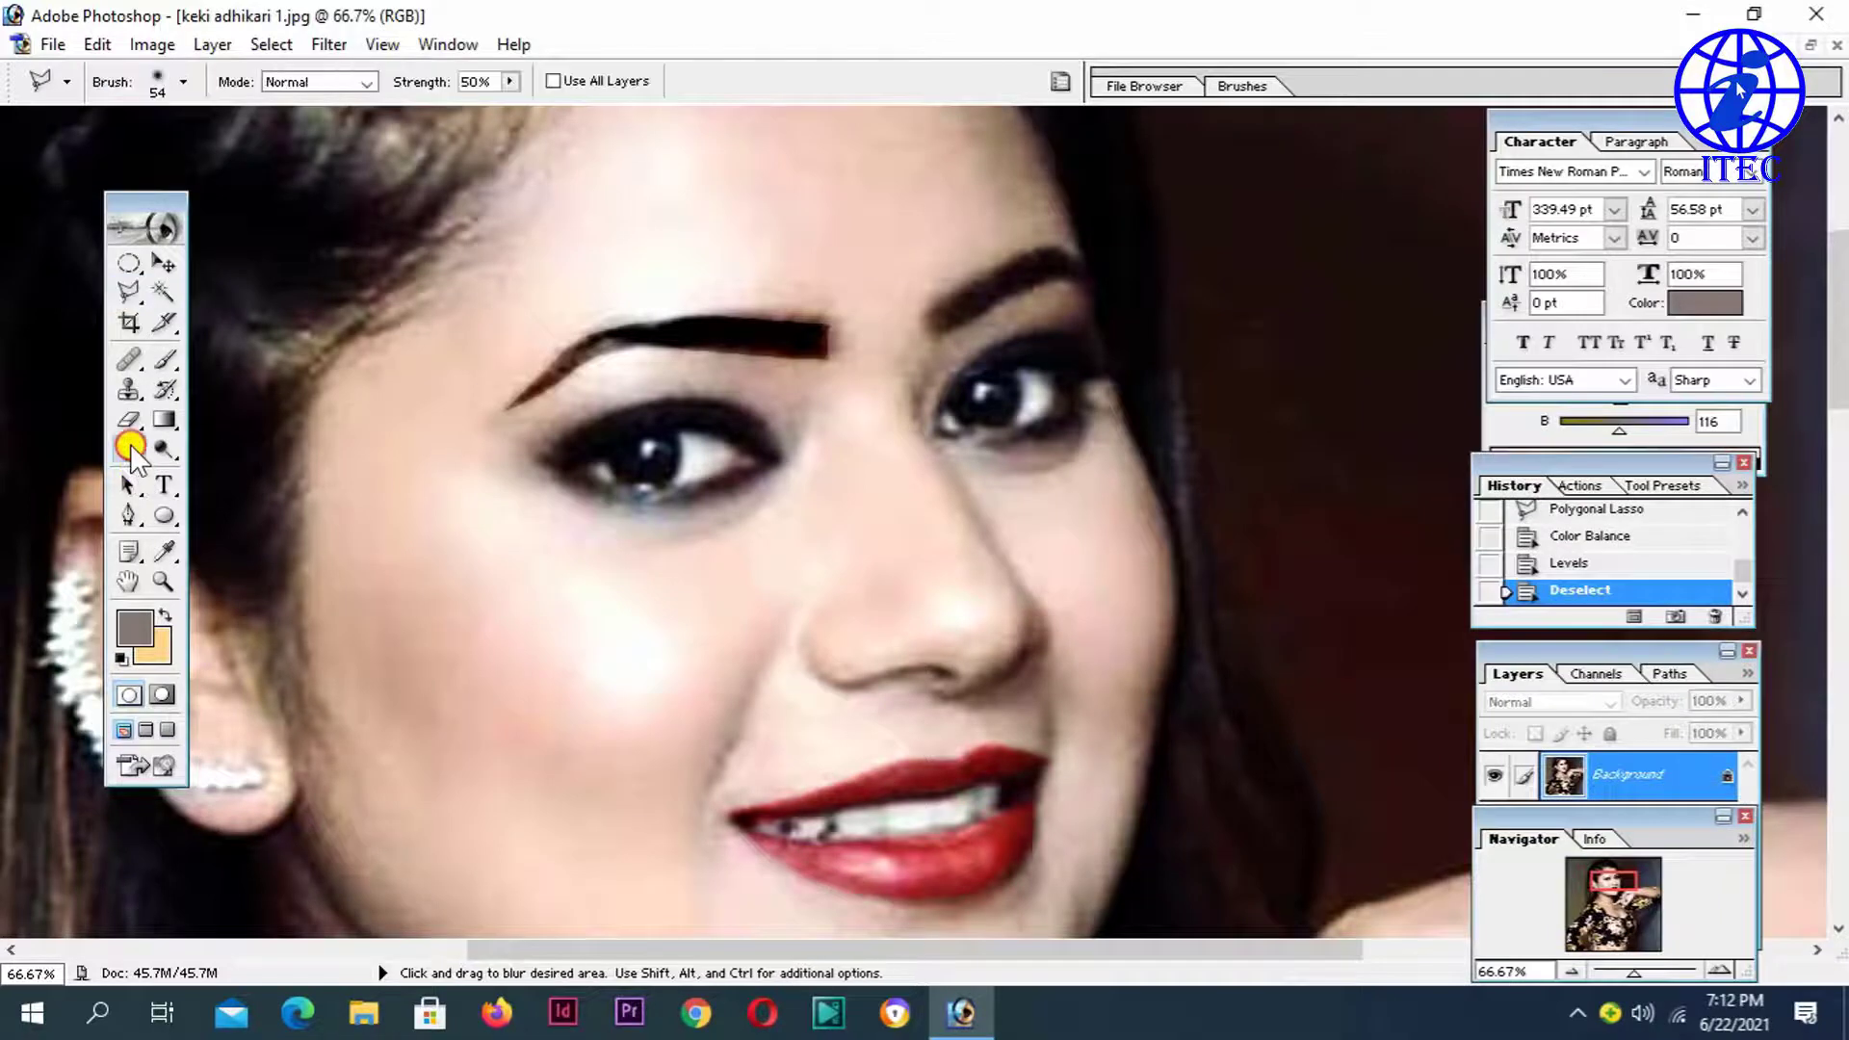
right_click(153, 452)
left_click(226, 446)
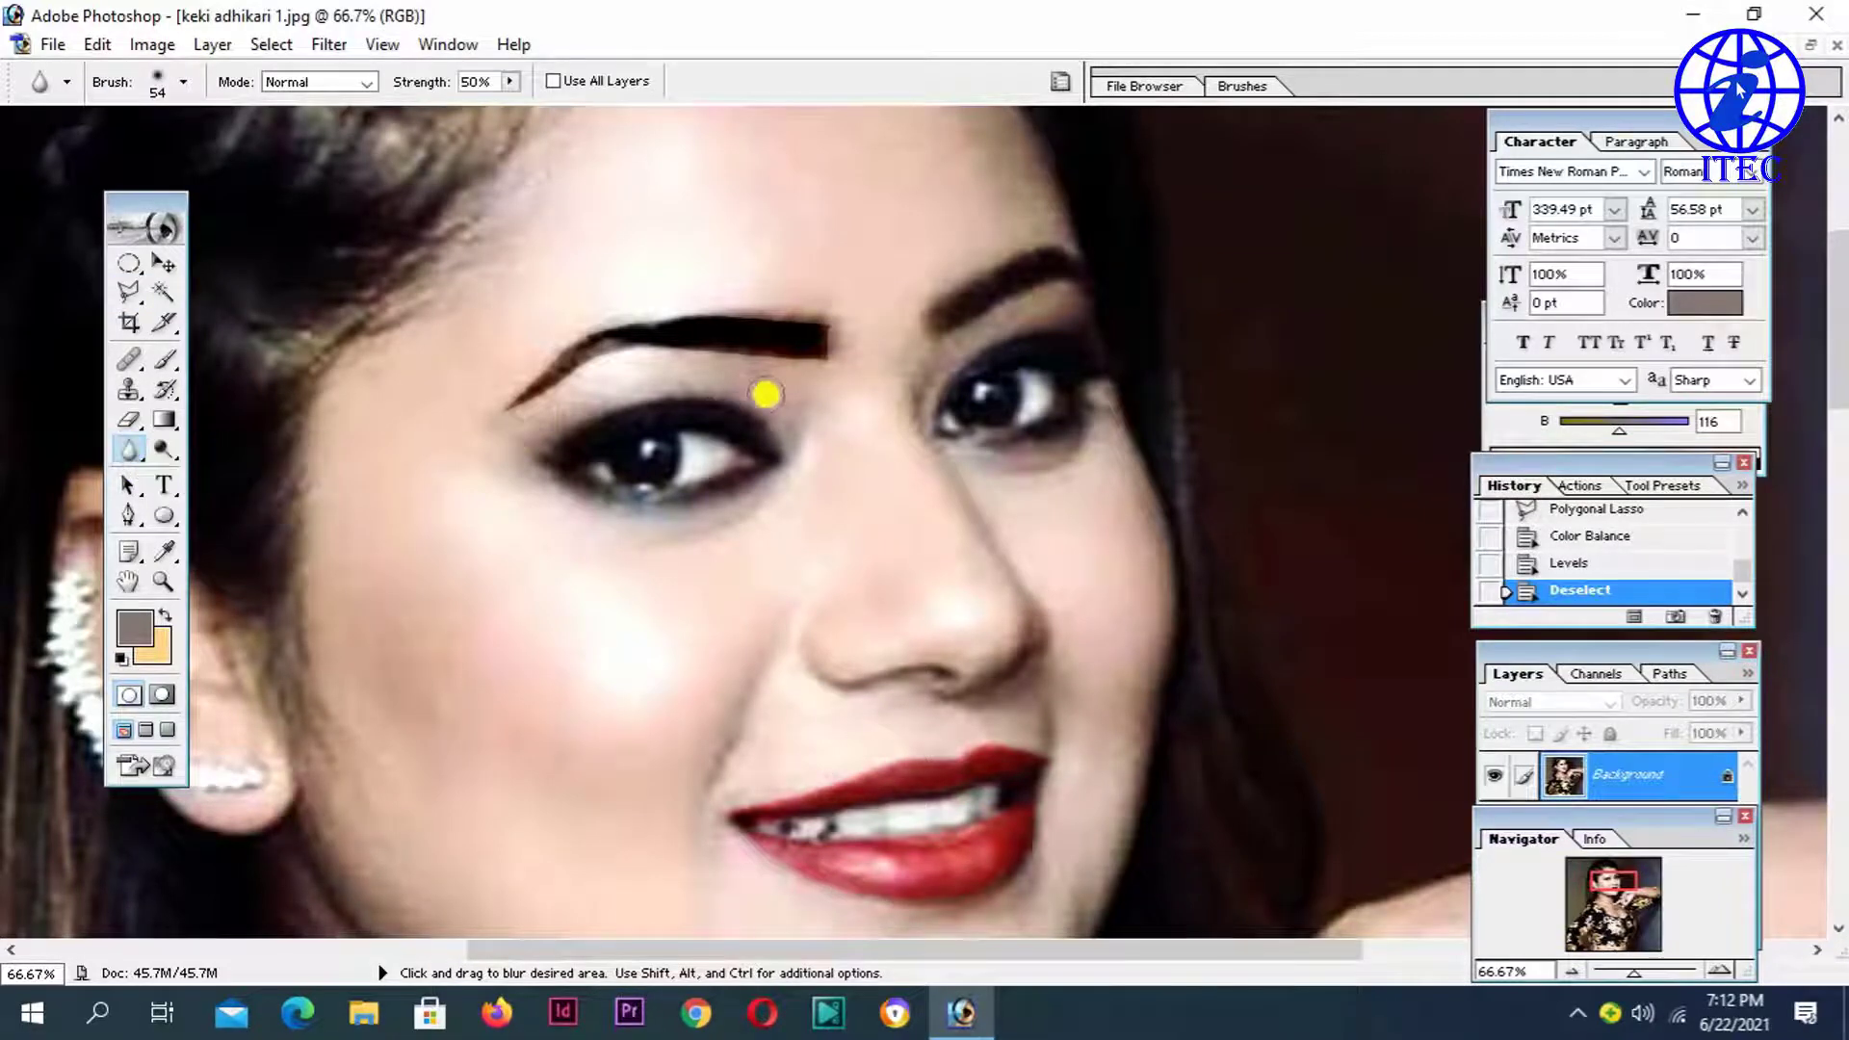
mouse_move(806, 353)
left_mouse_down()
mouse_move(701, 348)
mouse_move(838, 302)
mouse_move(813, 371)
mouse_move(709, 318)
mouse_move(821, 342)
mouse_move(620, 334)
mouse_move(516, 375)
mouse_move(754, 292)
mouse_move(817, 318)
mouse_move(807, 332)
left_mouse_up()
left_click(829, 334)
key("ctrl+minus")
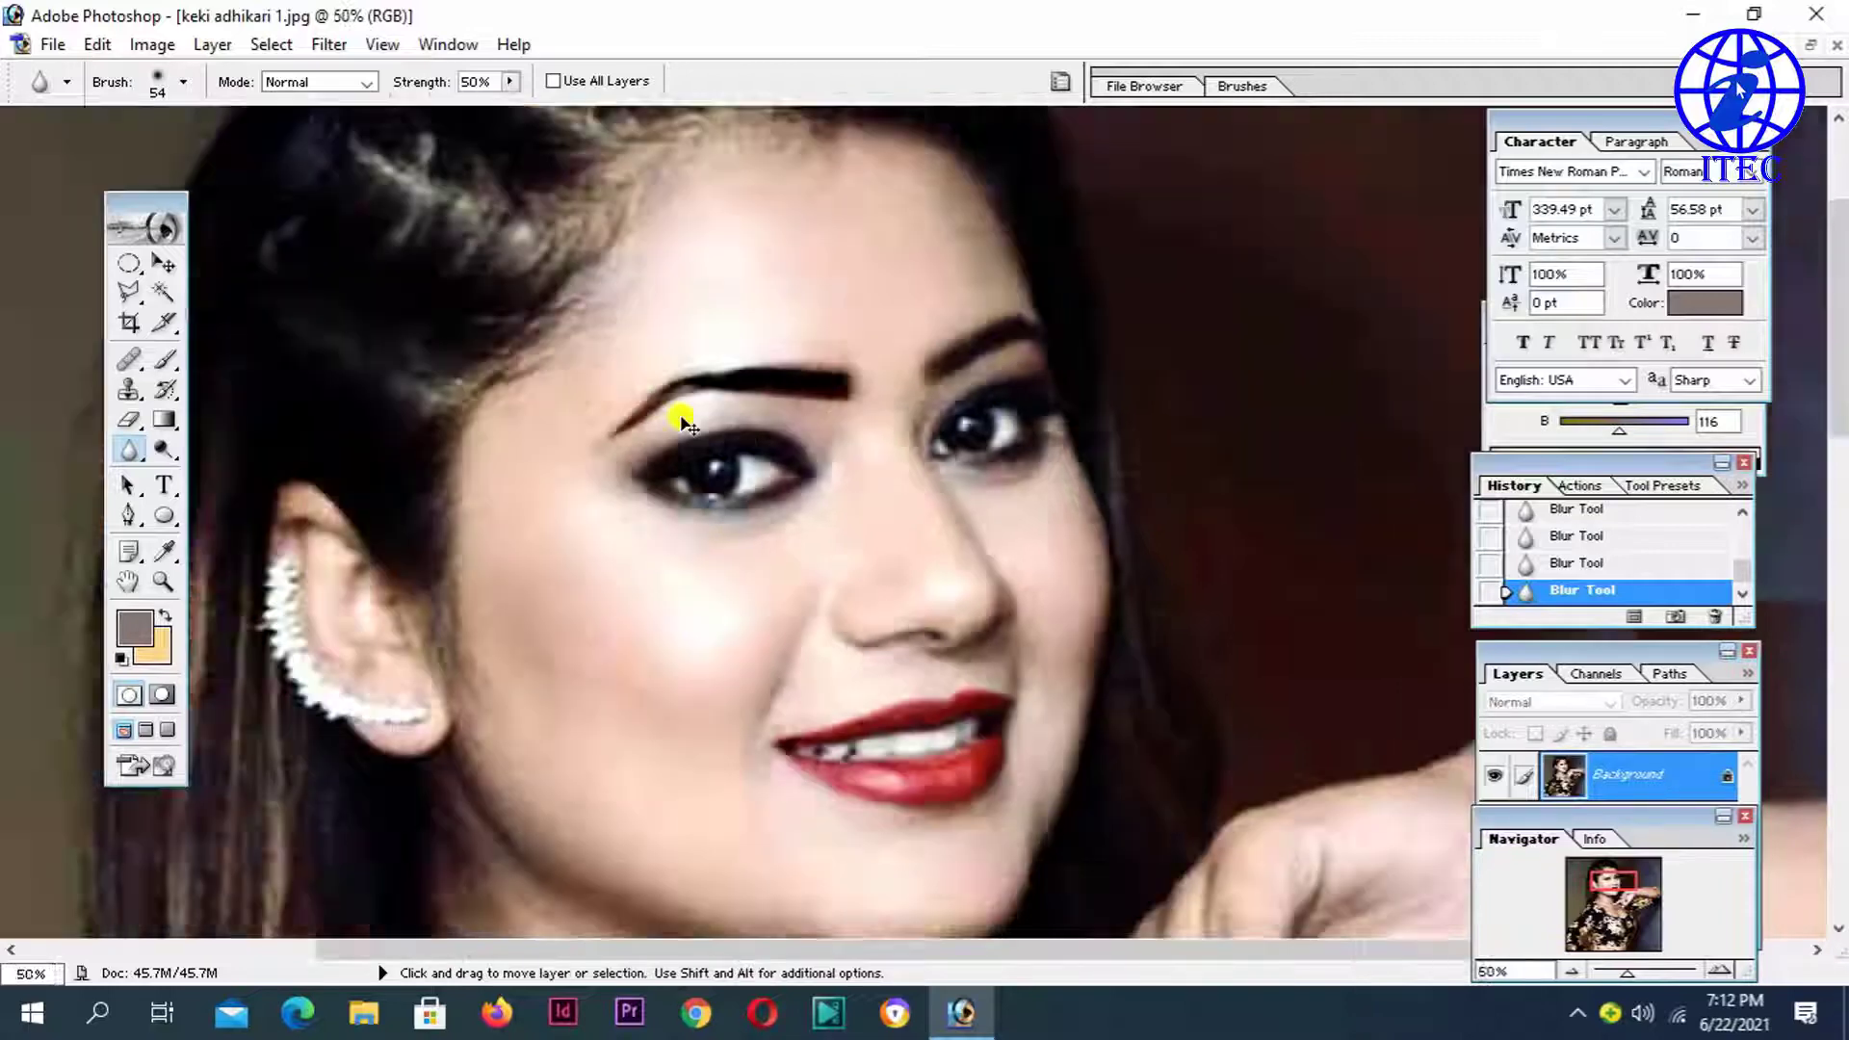
key("ctrl+minus")
key("ctrl+minus")
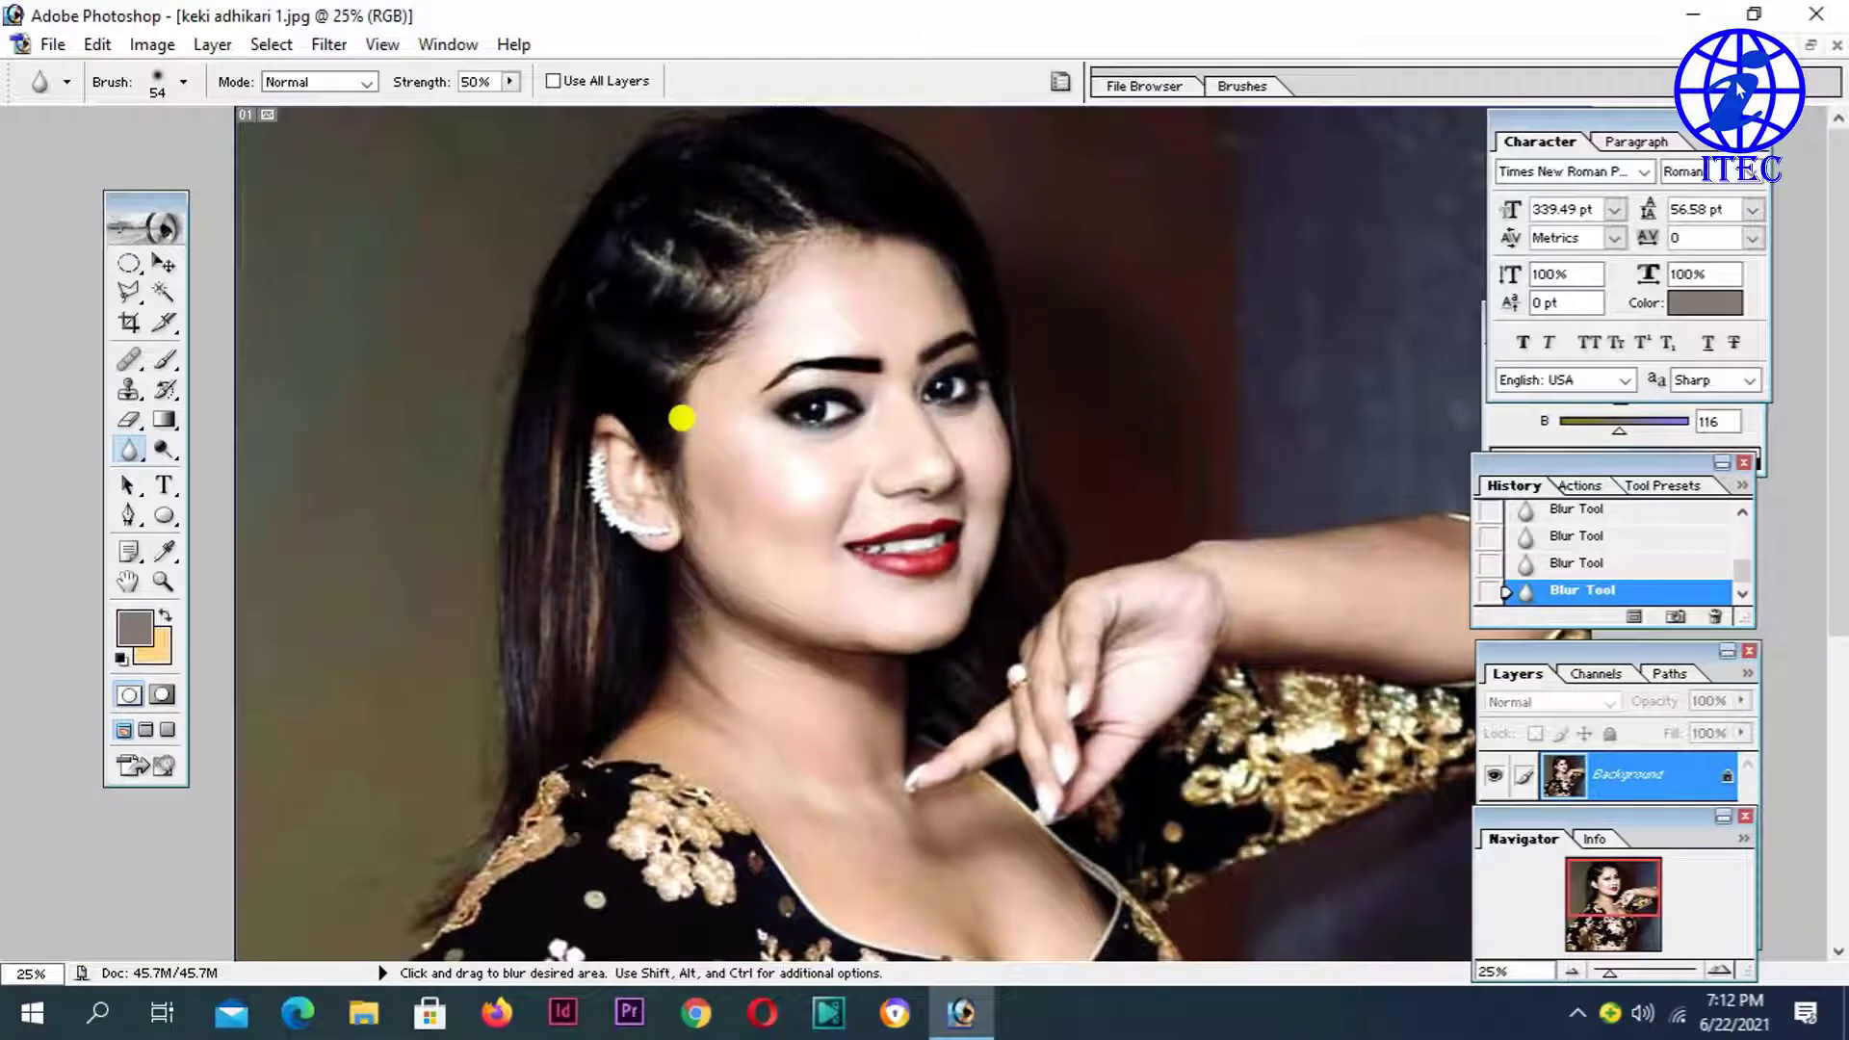
Step: Outline the right eyebrow with the Polygonal Lasso and nudge the selection down
left_click(129, 291)
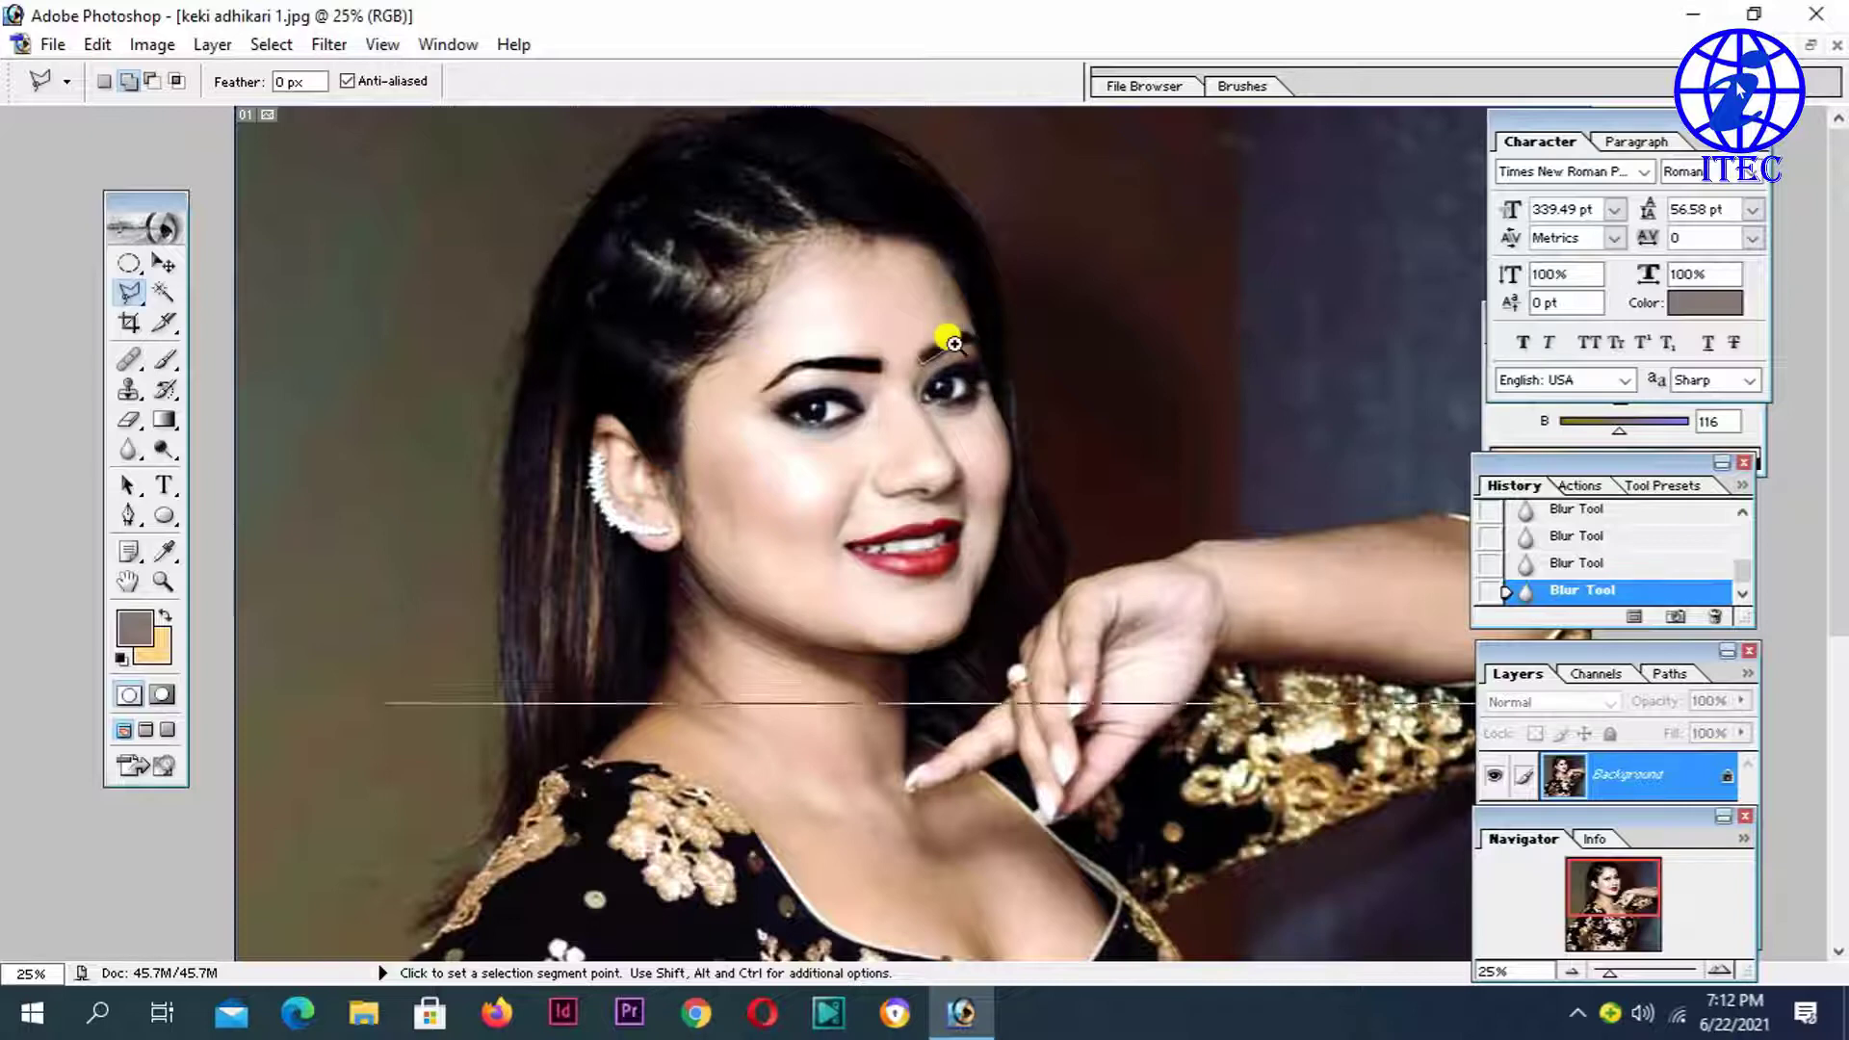
key("ctrl+plus")
key("ctrl+plus")
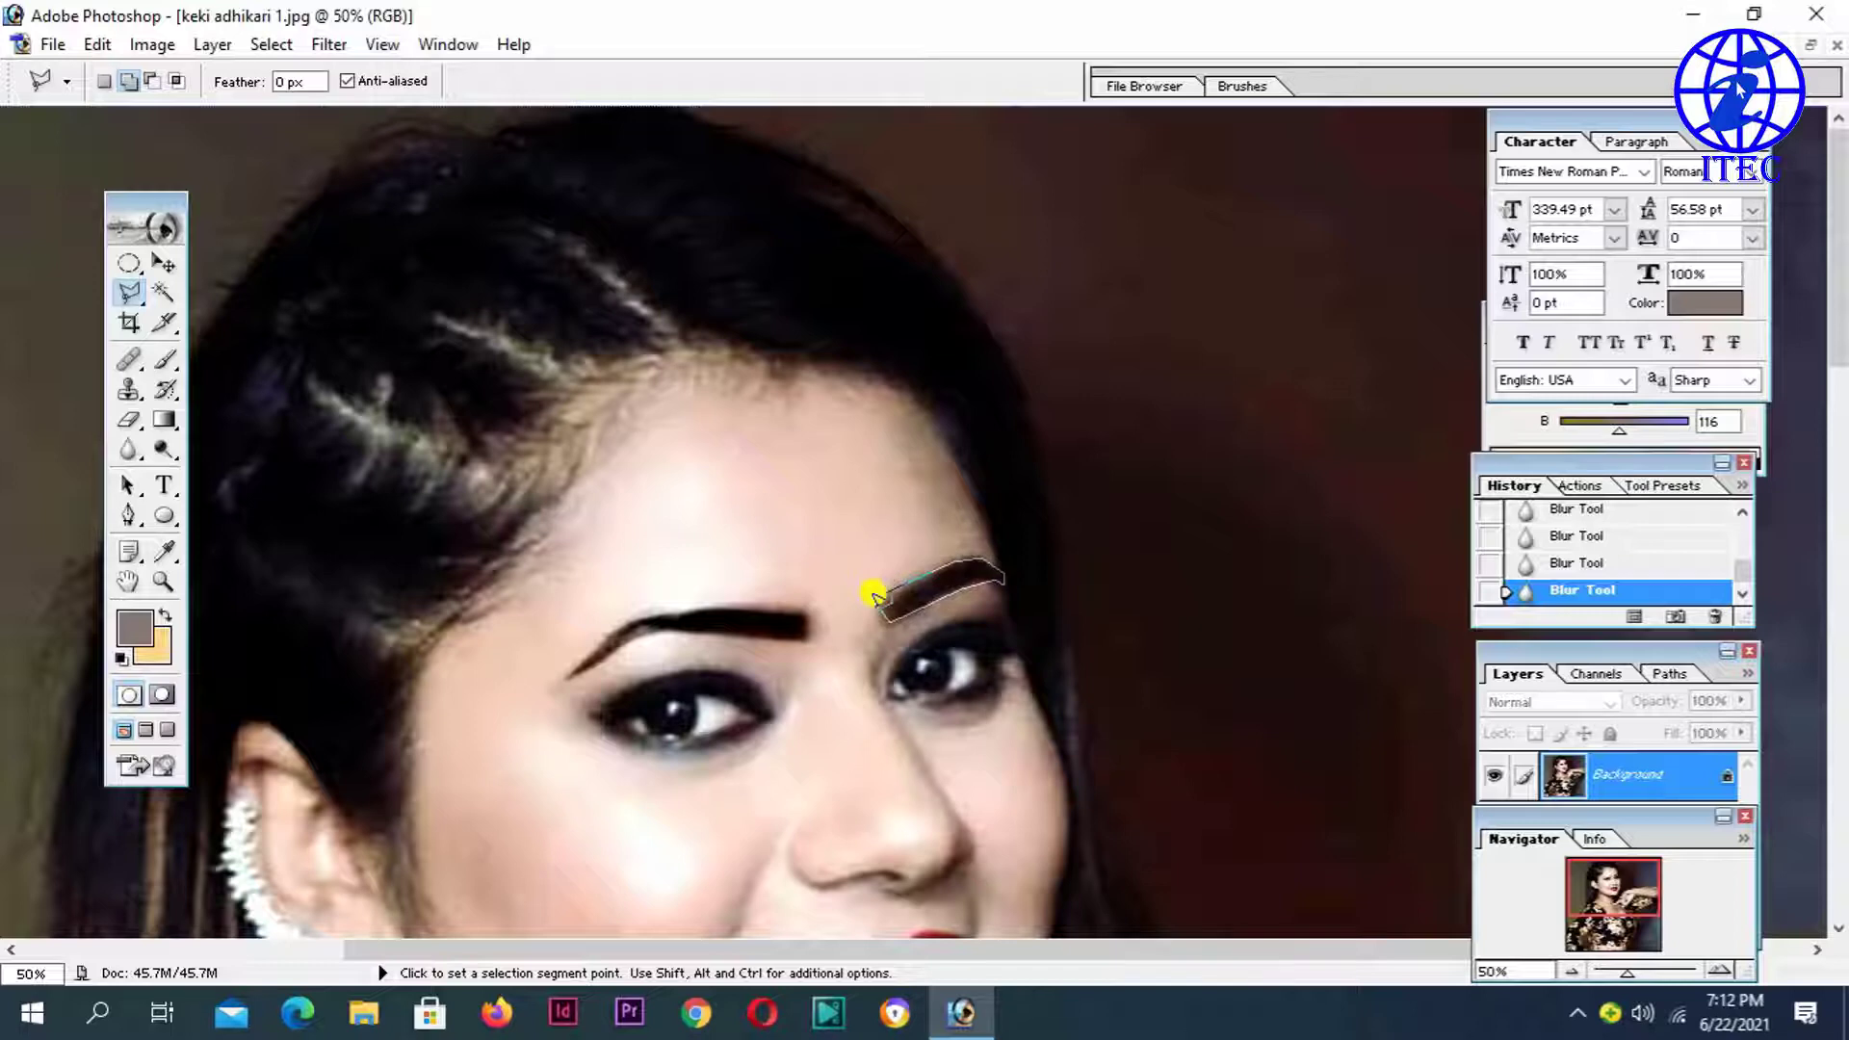
left_click(874, 597)
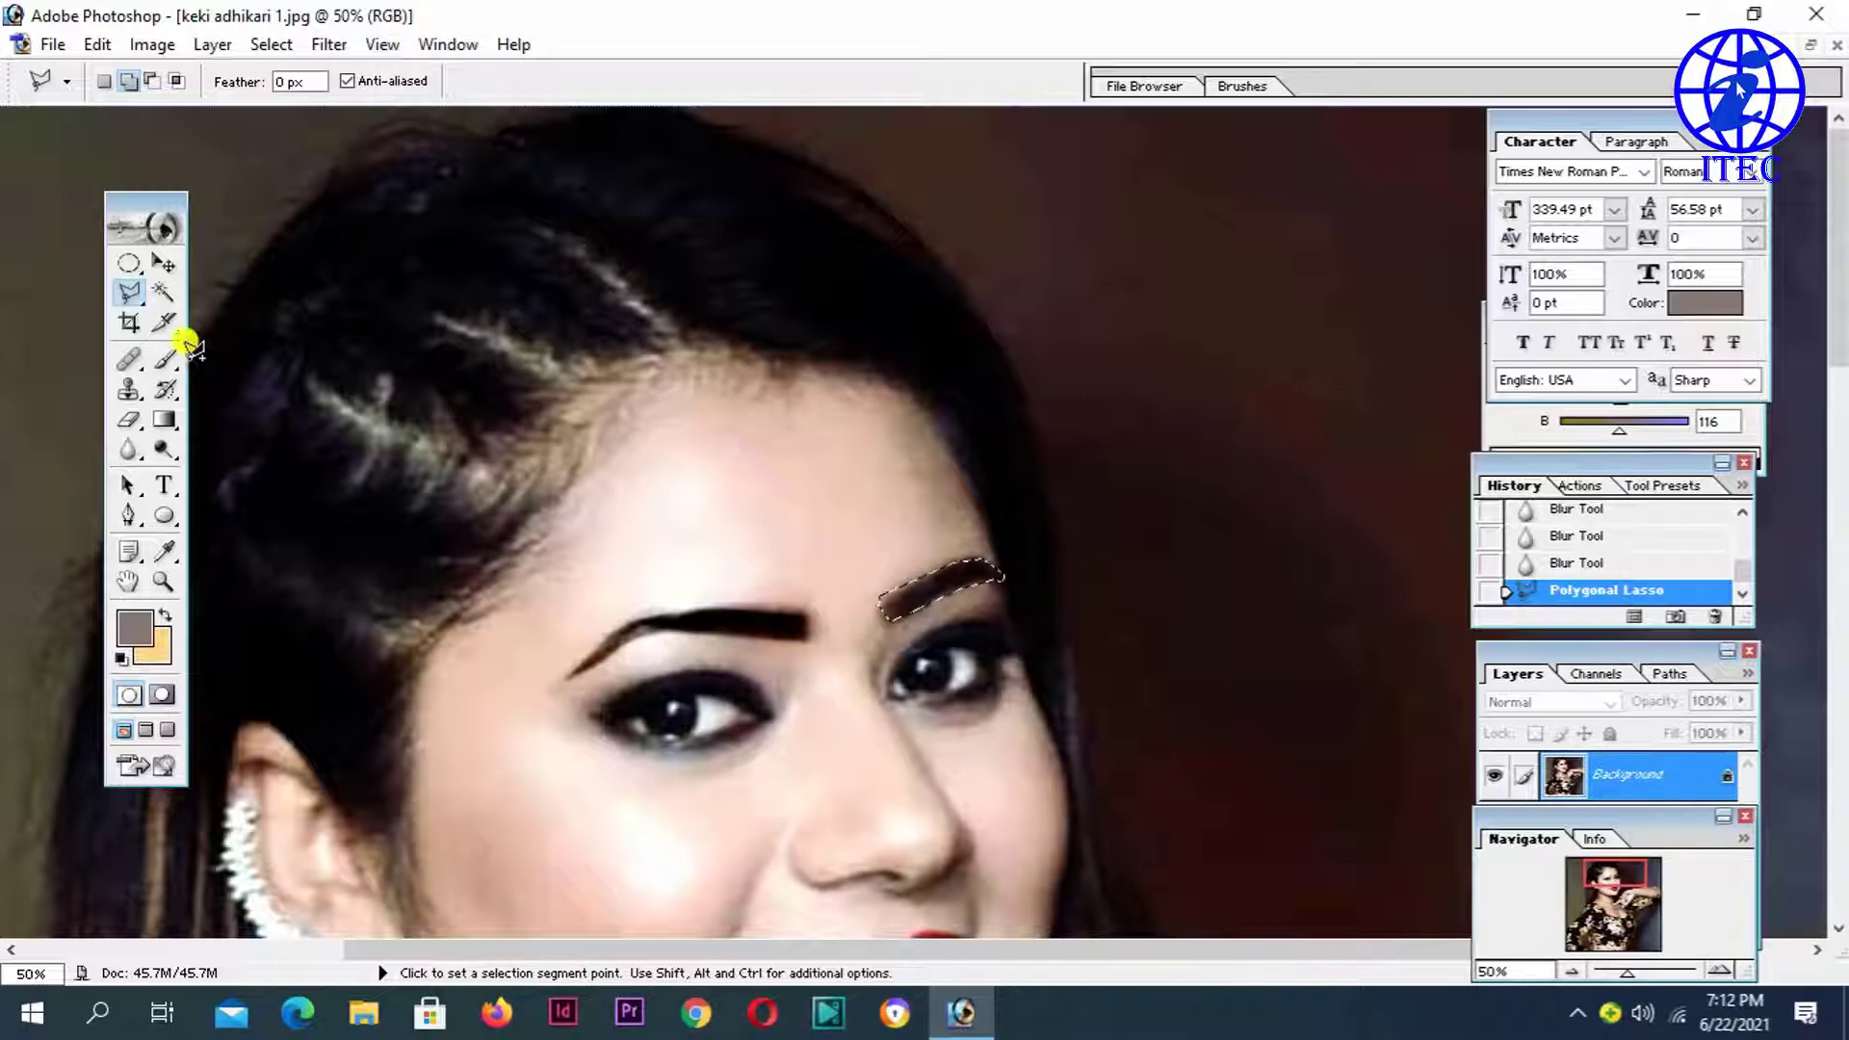
key("Down")
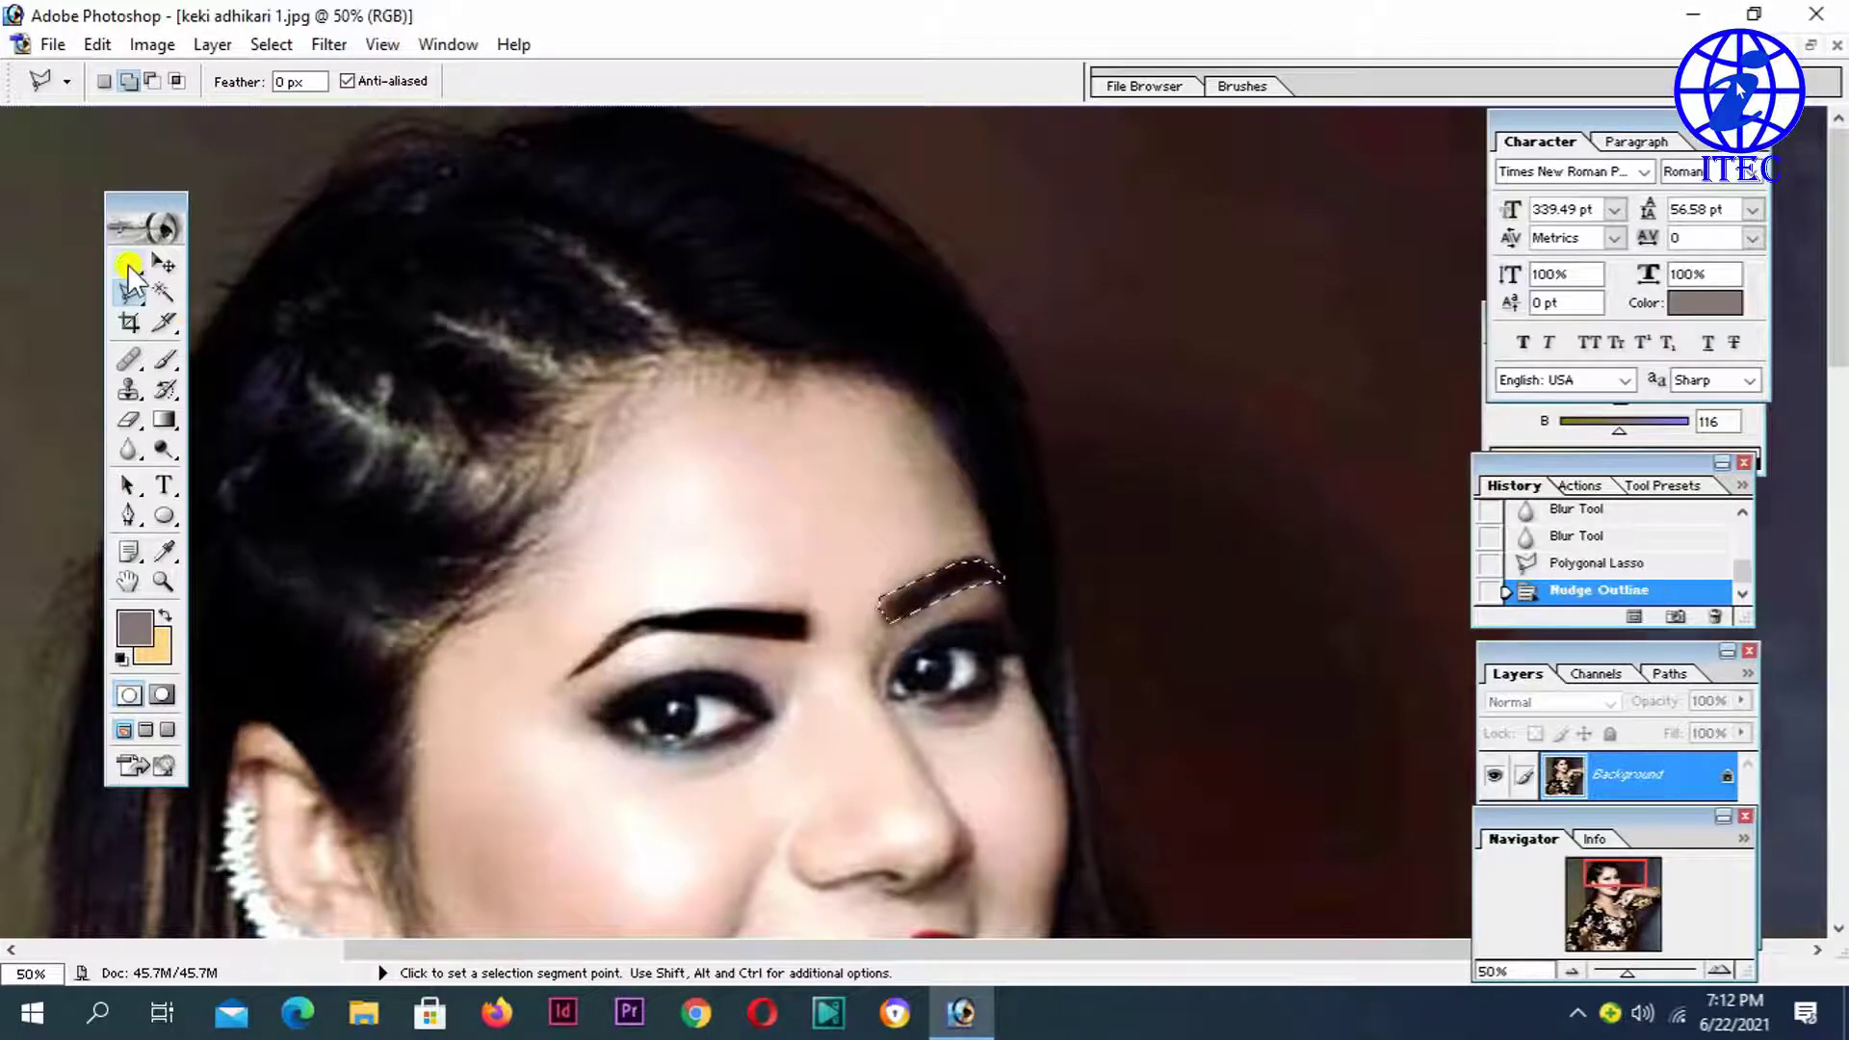
Step: Darken the right eyebrow with Levels, midtone slider moved right, then deselect
left_click(152, 45)
left_click(472, 114)
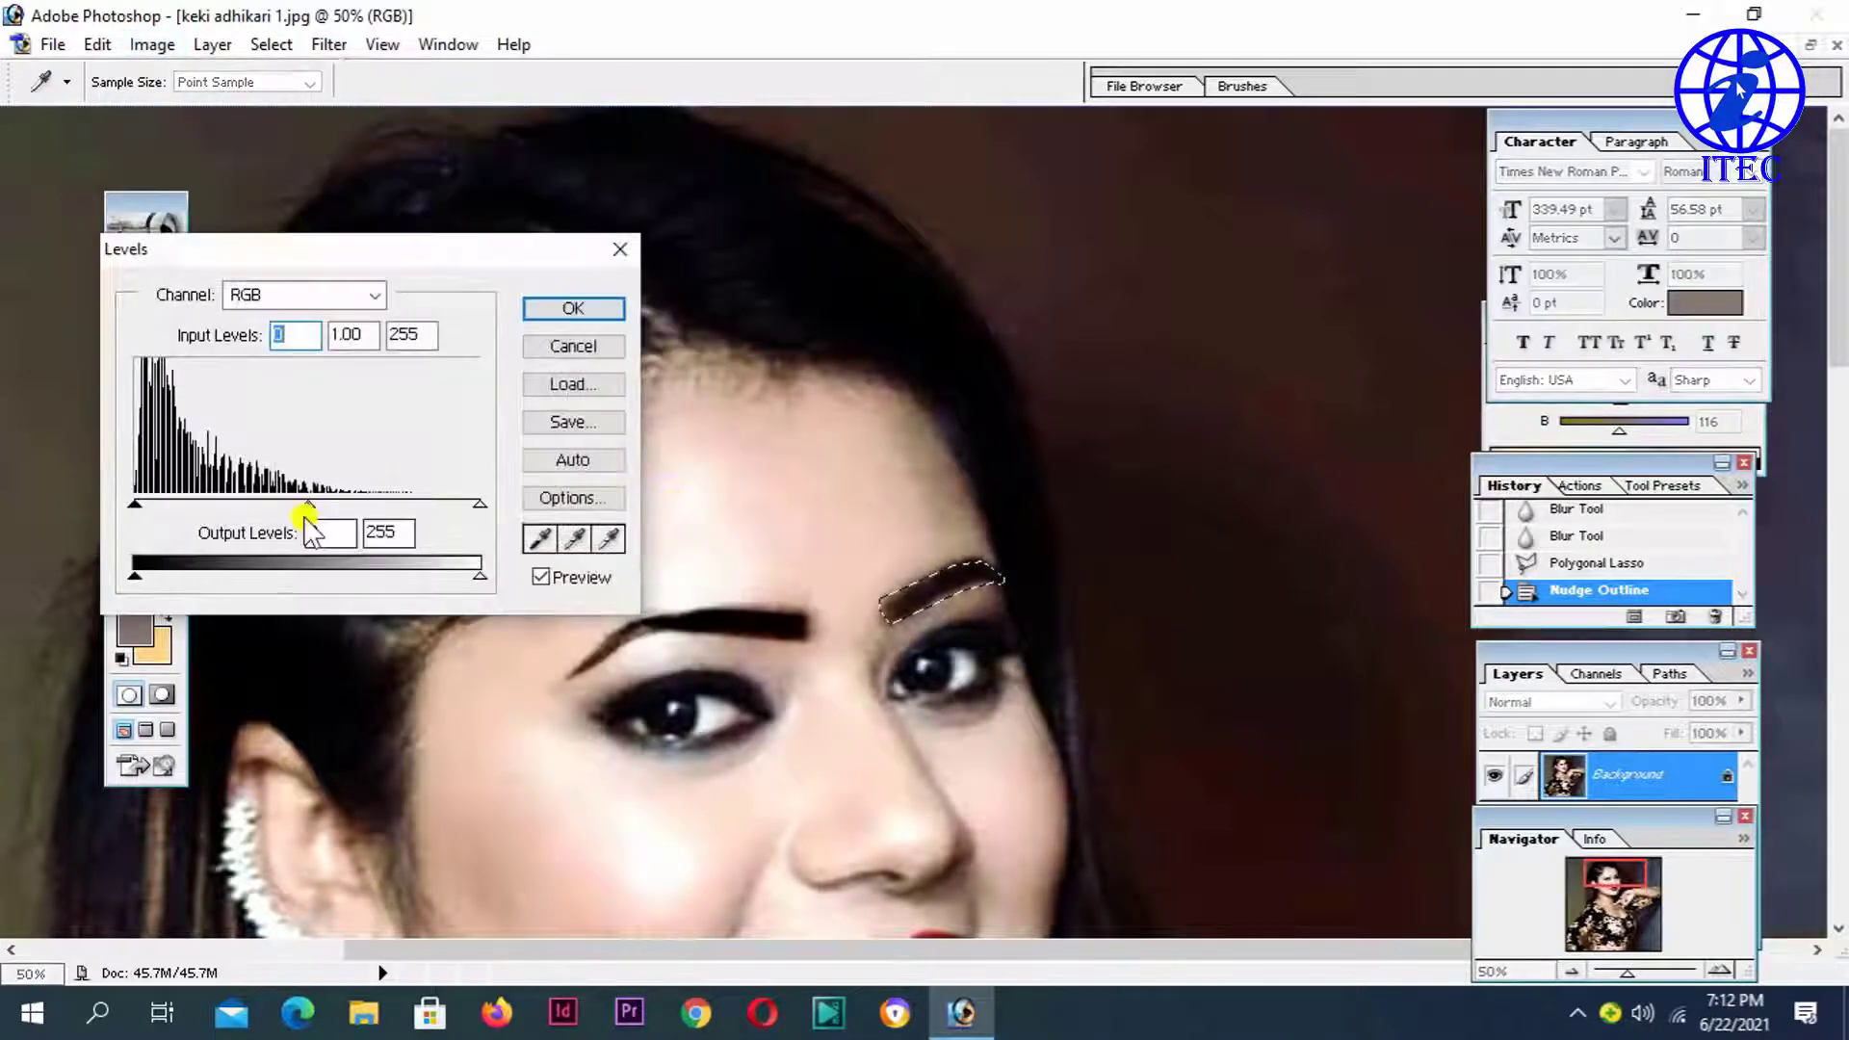
left_click_drag(309, 504, 365, 504)
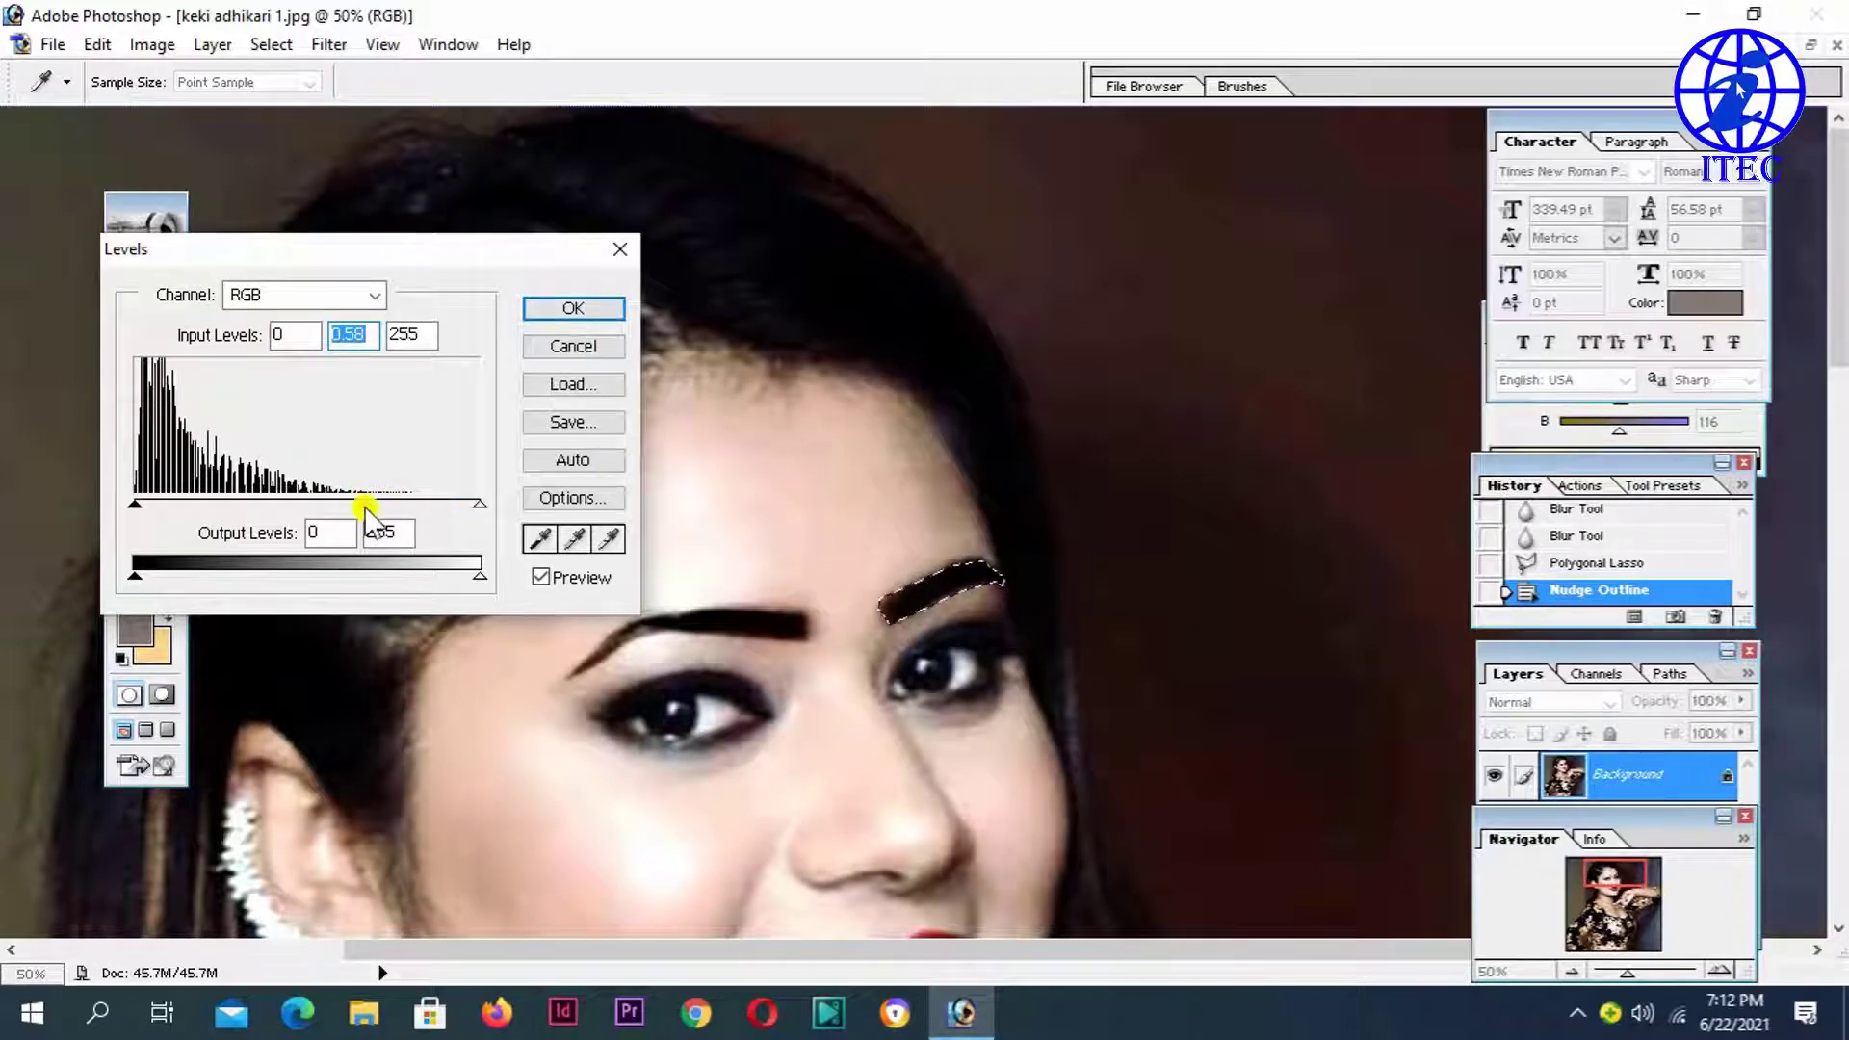
left_click_drag(367, 505, 374, 504)
left_click(572, 308)
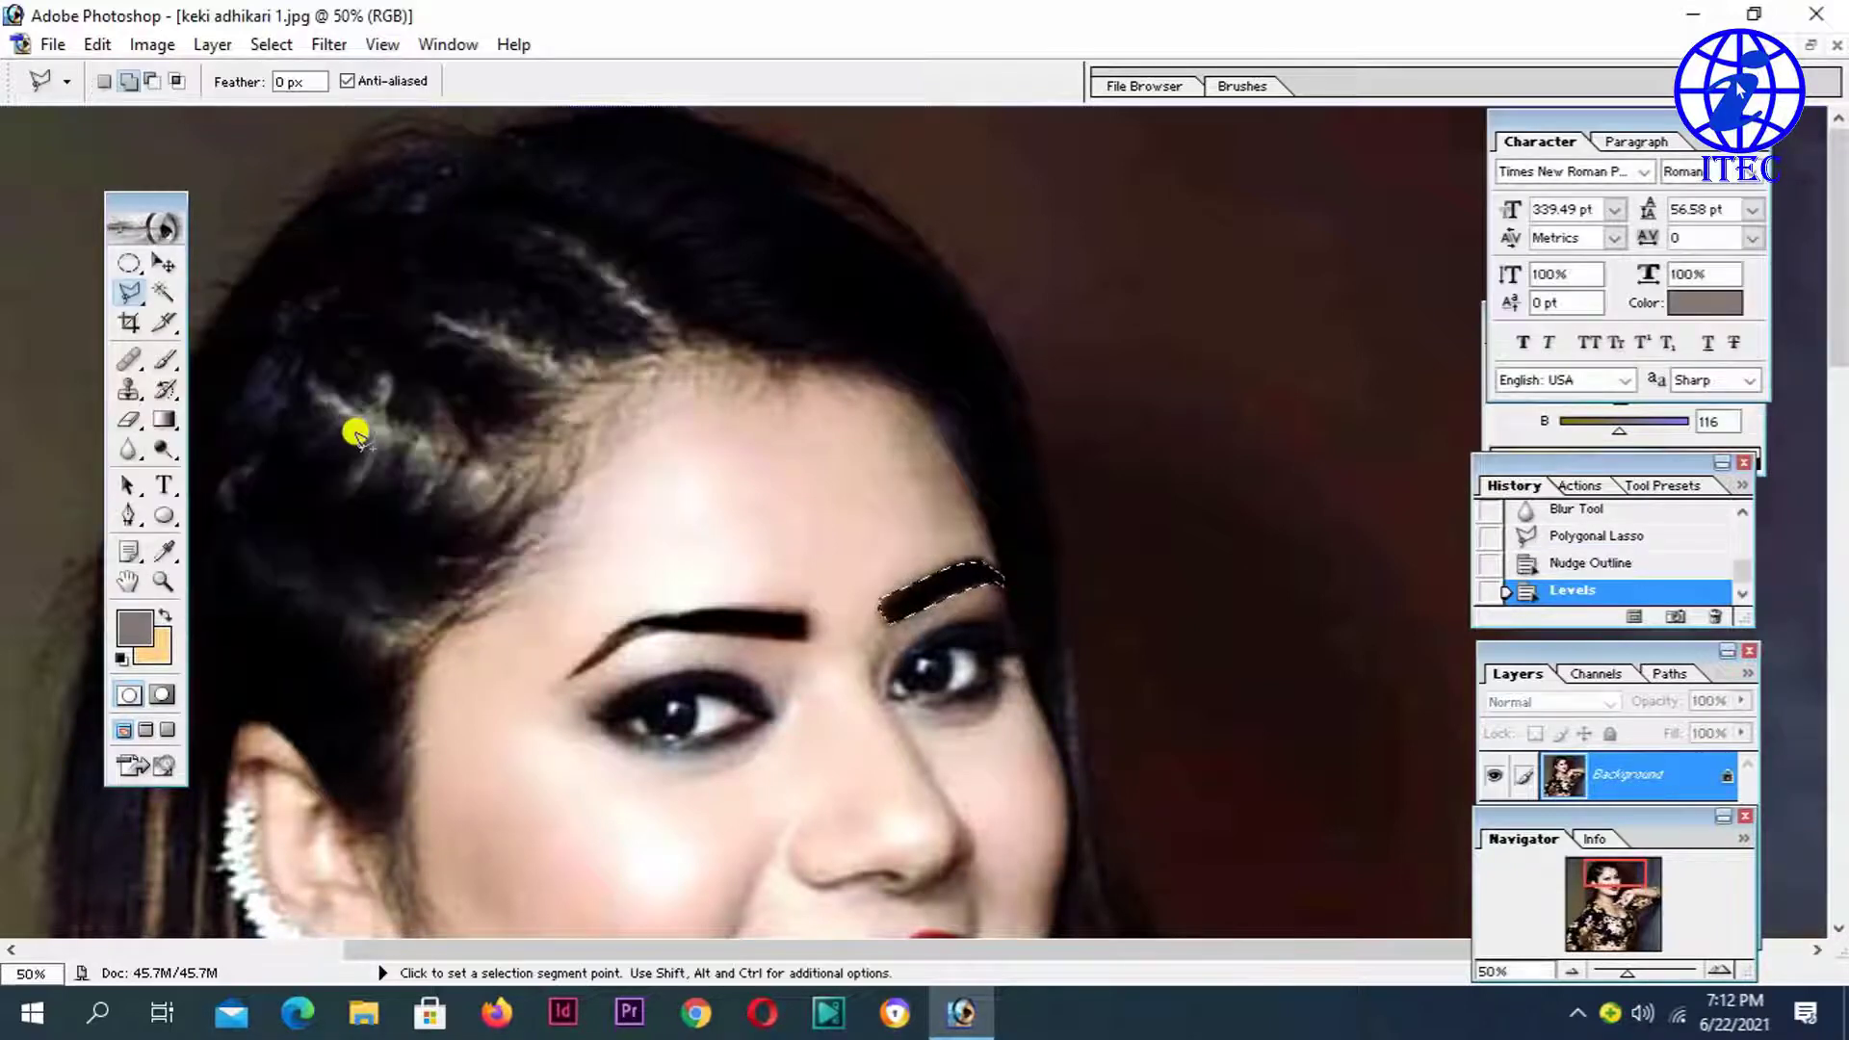
key("ctrl+d")
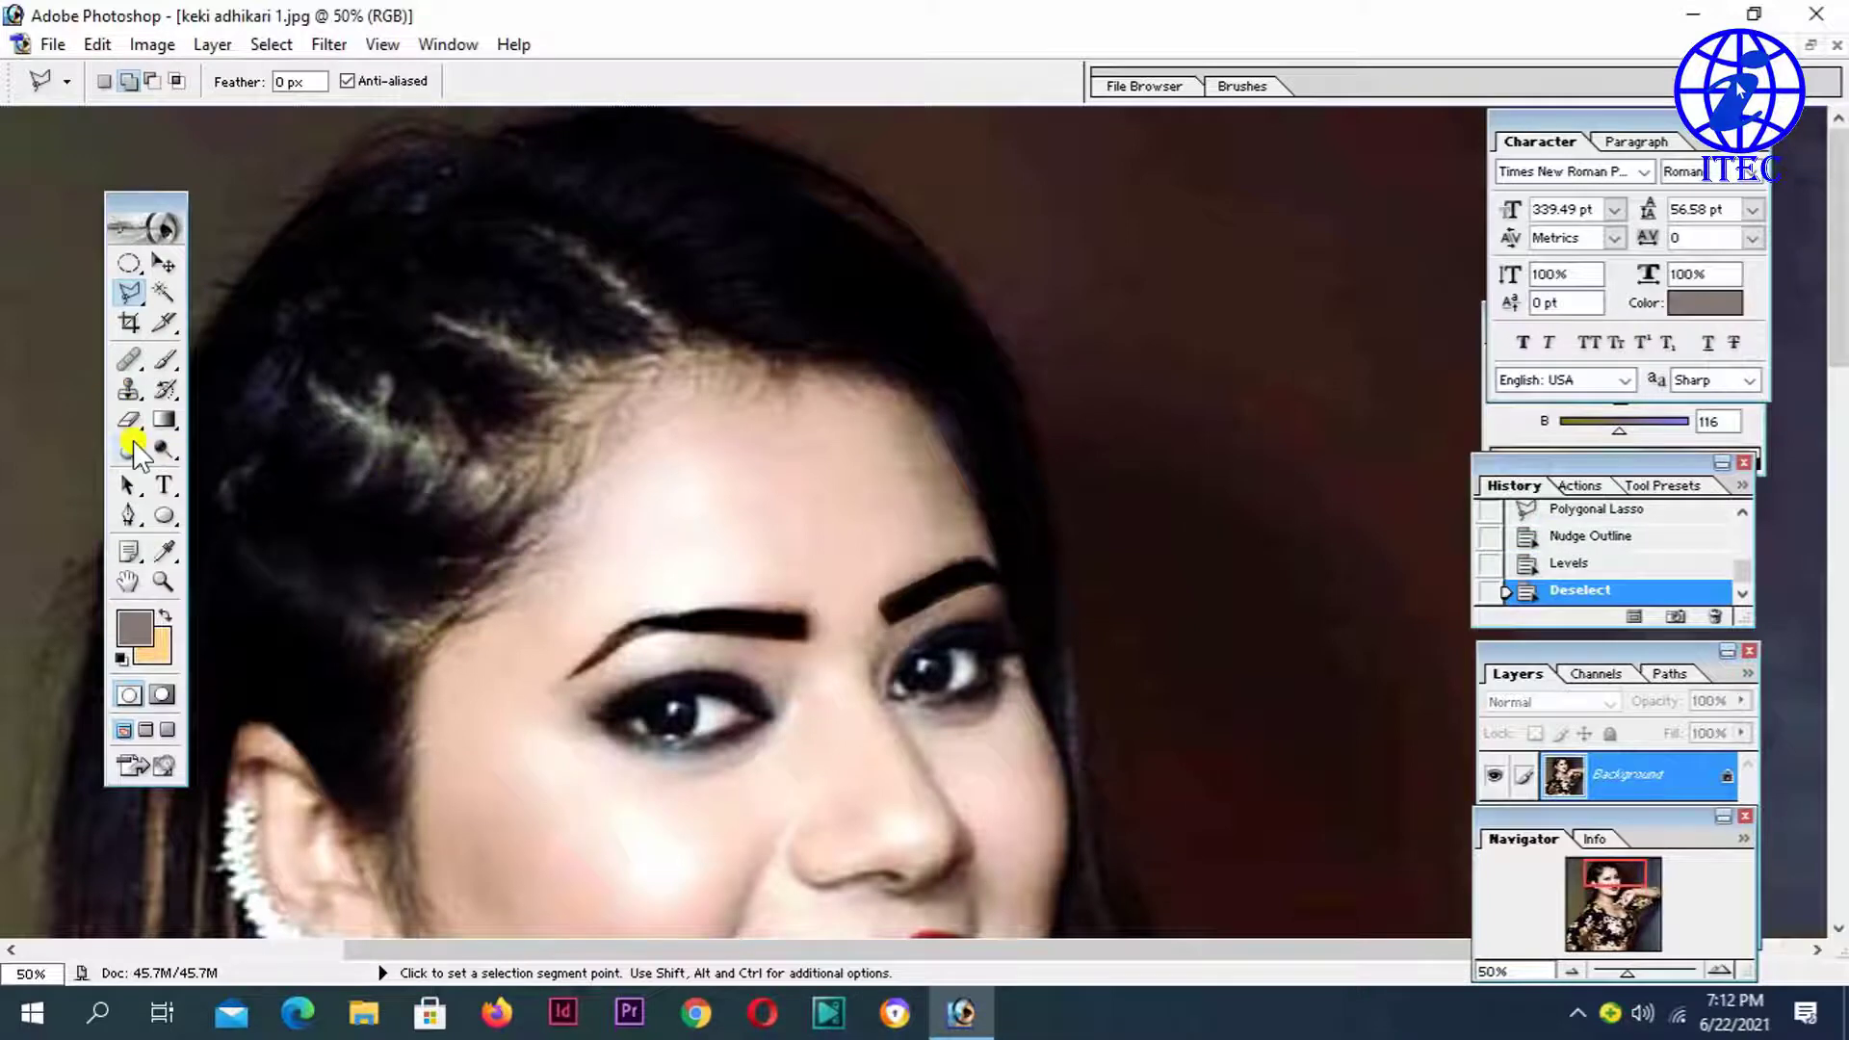
Step: Blur the right eyebrow's edges, enlarging the Blur brush to 37 px
left_click(135, 448)
left_click(222, 446)
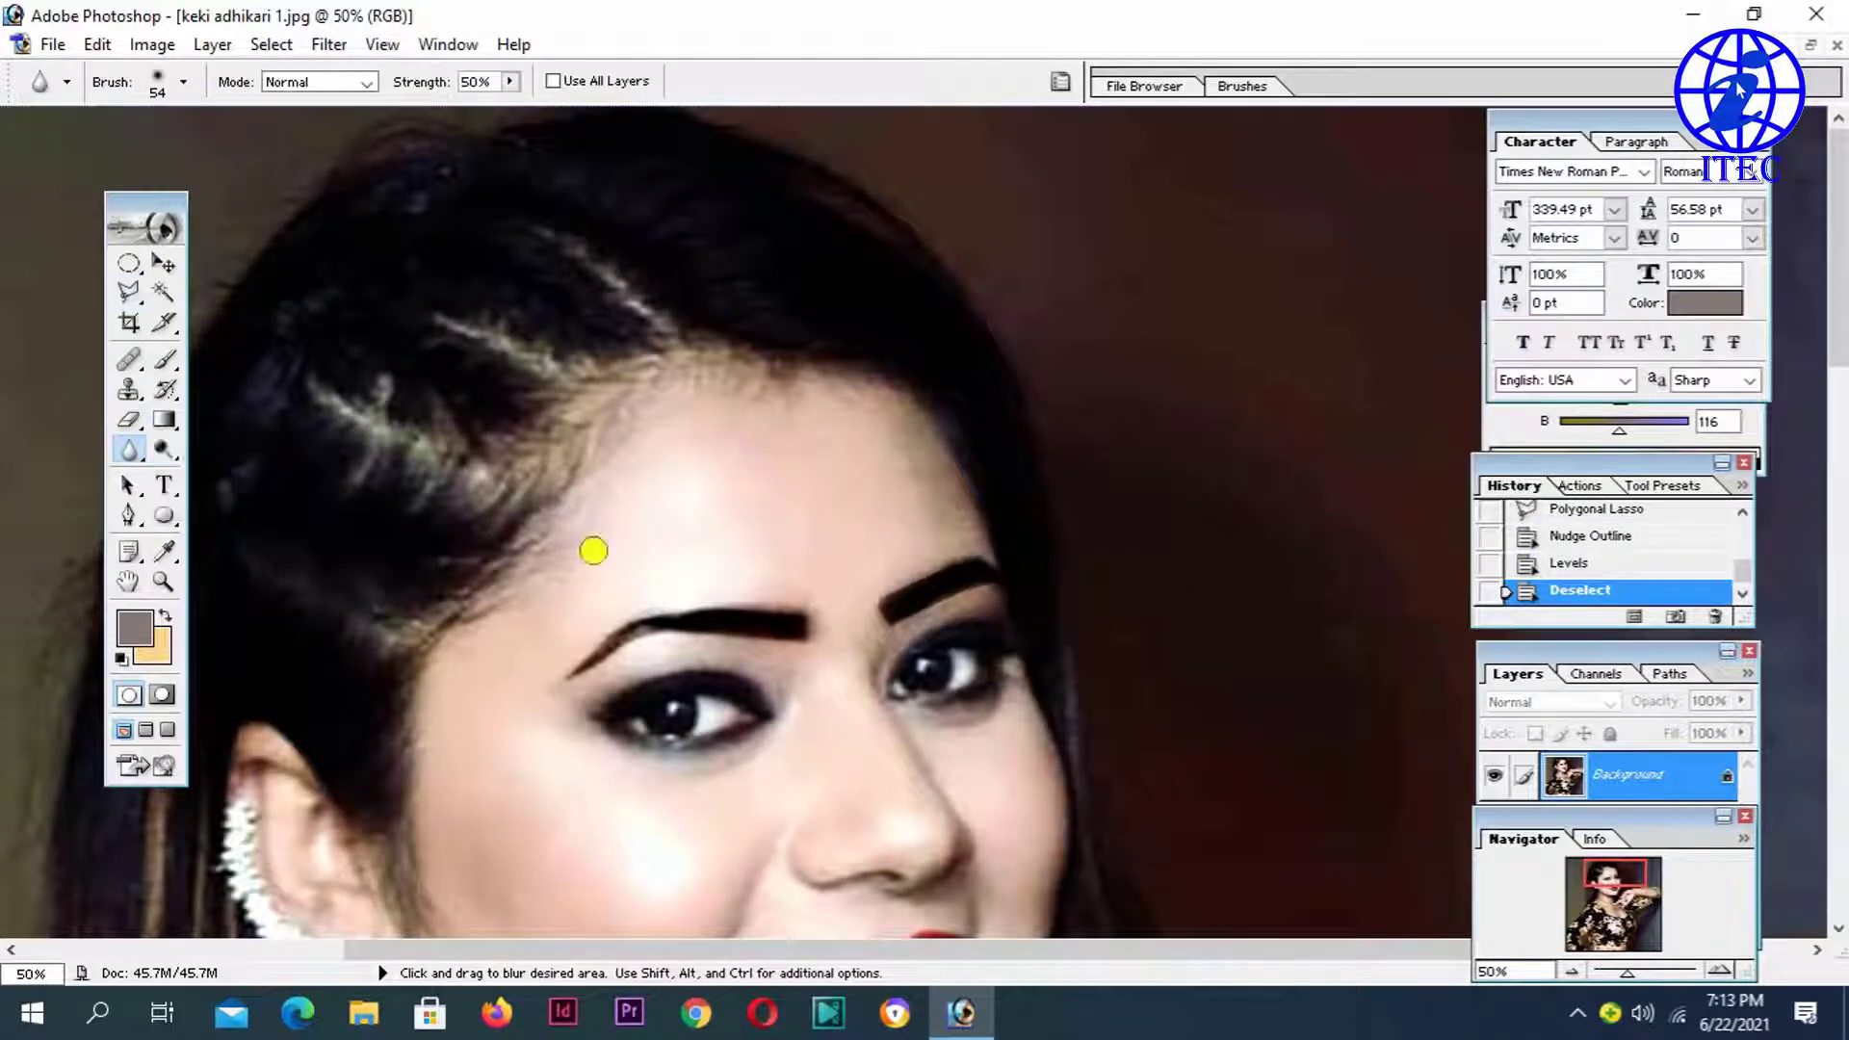
right_click(868, 632)
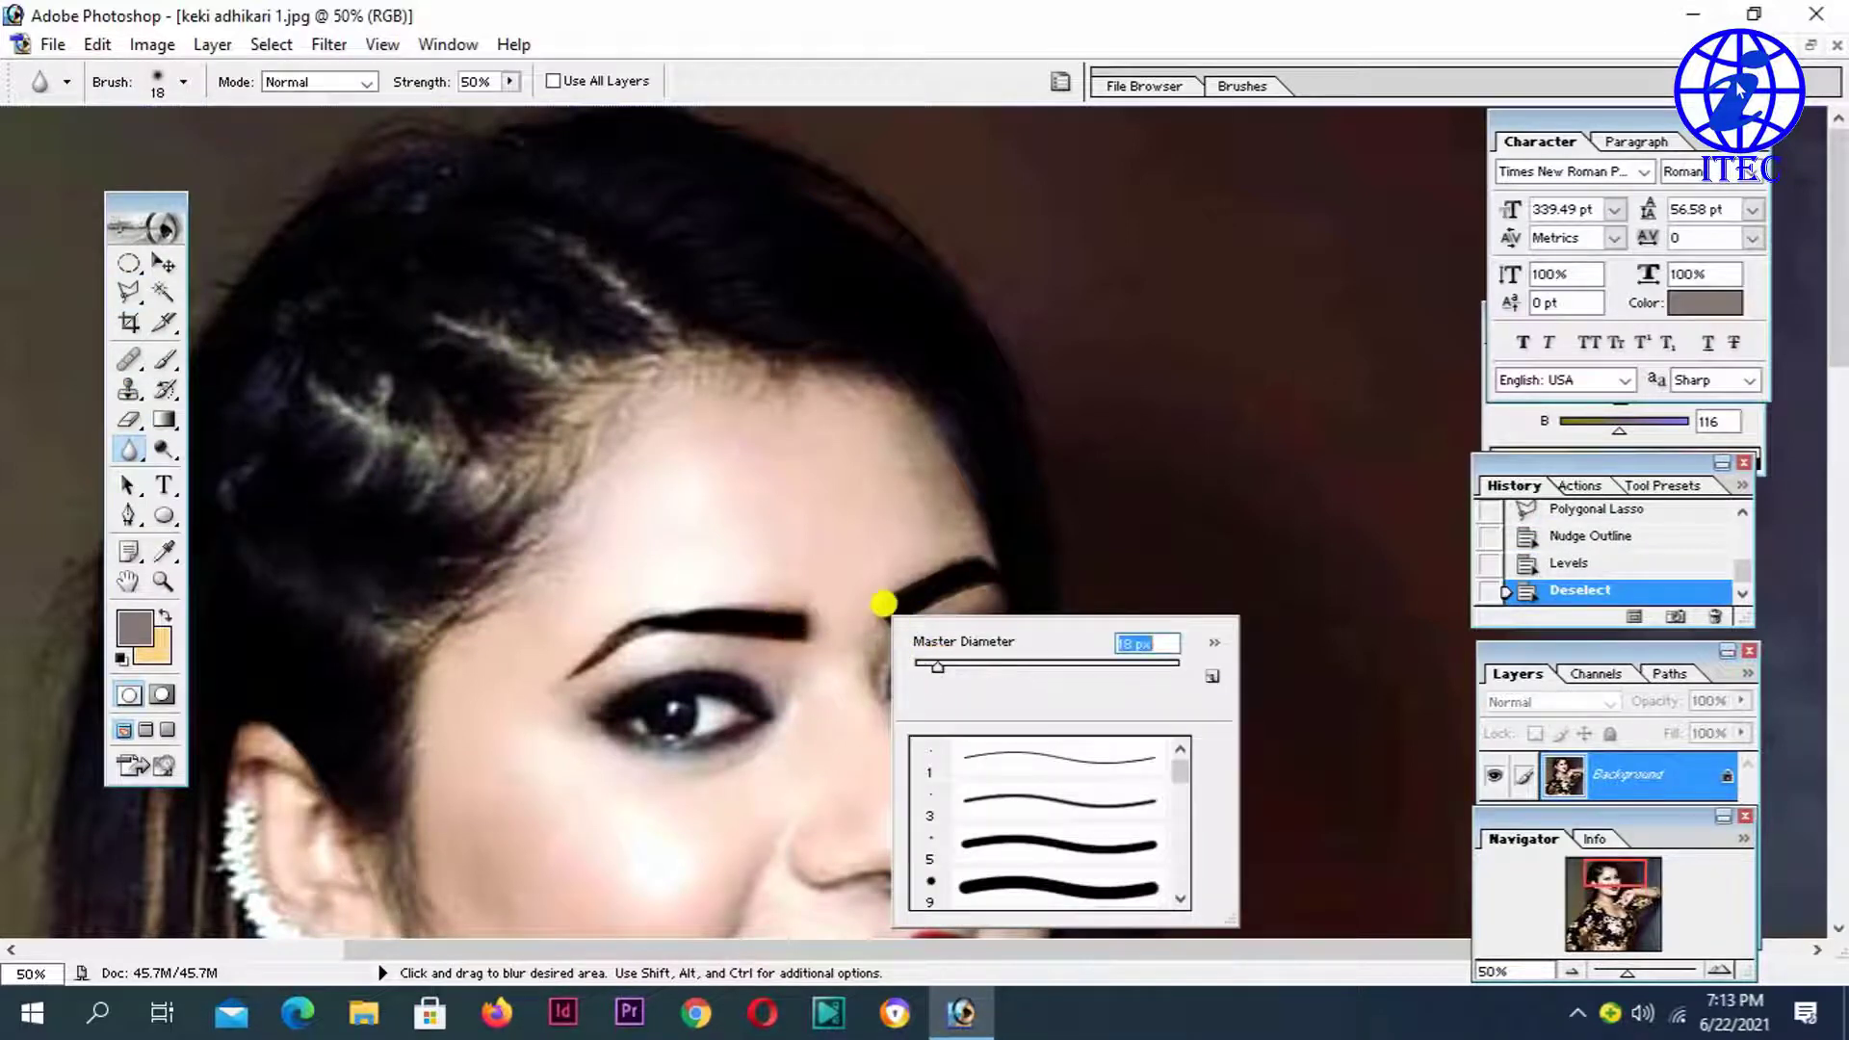
key("Return")
mouse_move(883, 606)
left_mouse_down()
mouse_move(895, 640)
mouse_move(879, 592)
left_mouse_up()
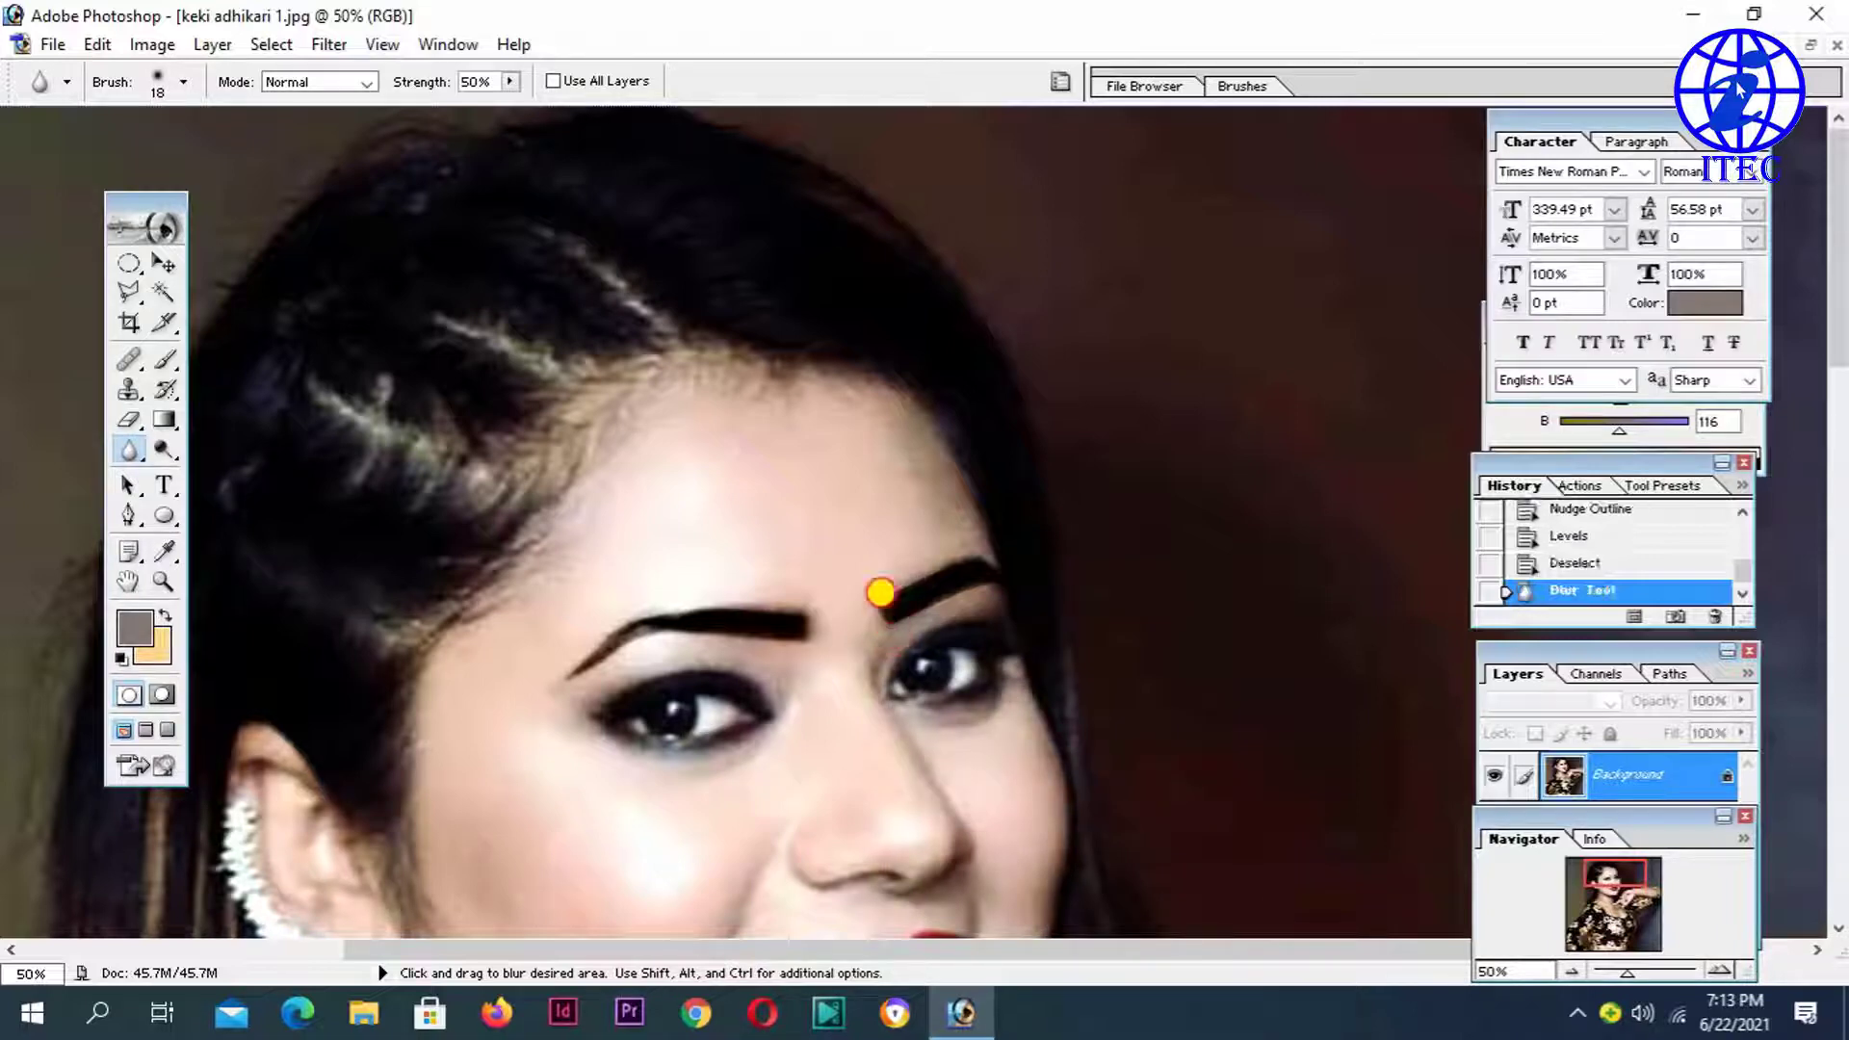
right_click(879, 593)
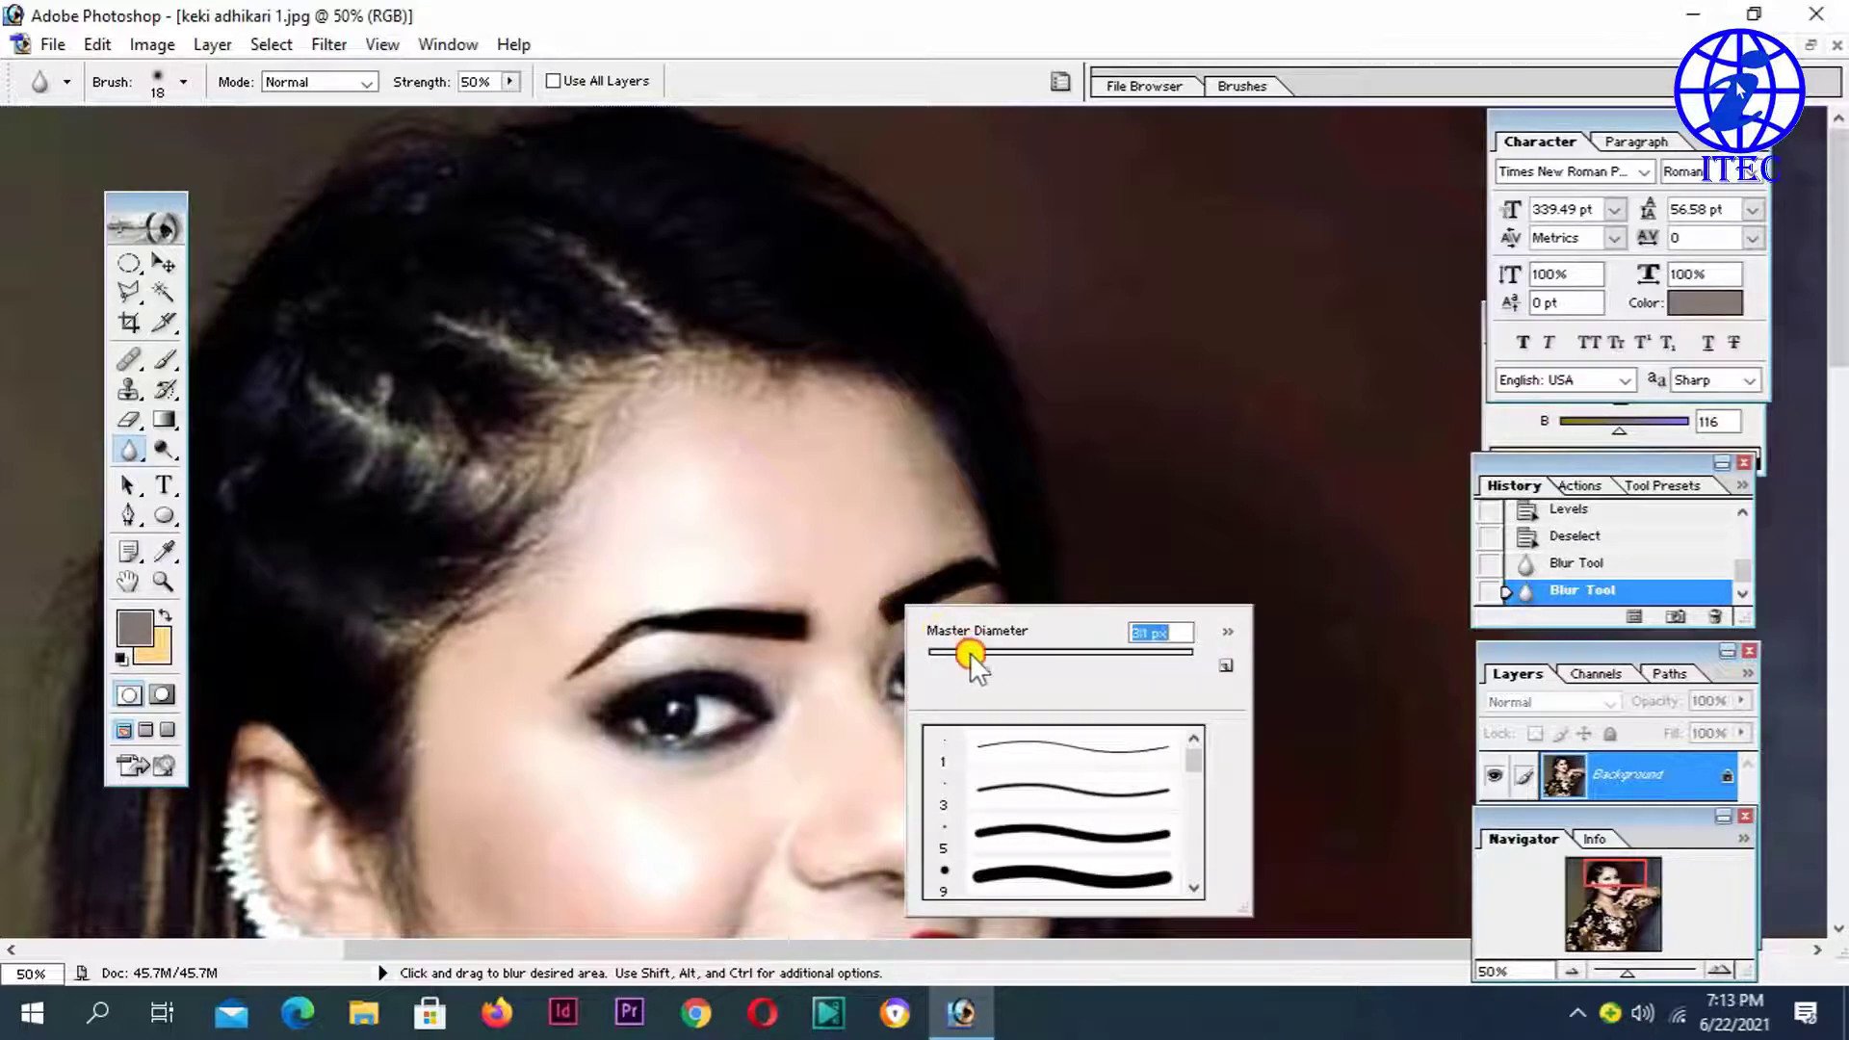
left_click_drag(968, 653, 973, 653)
key("Return")
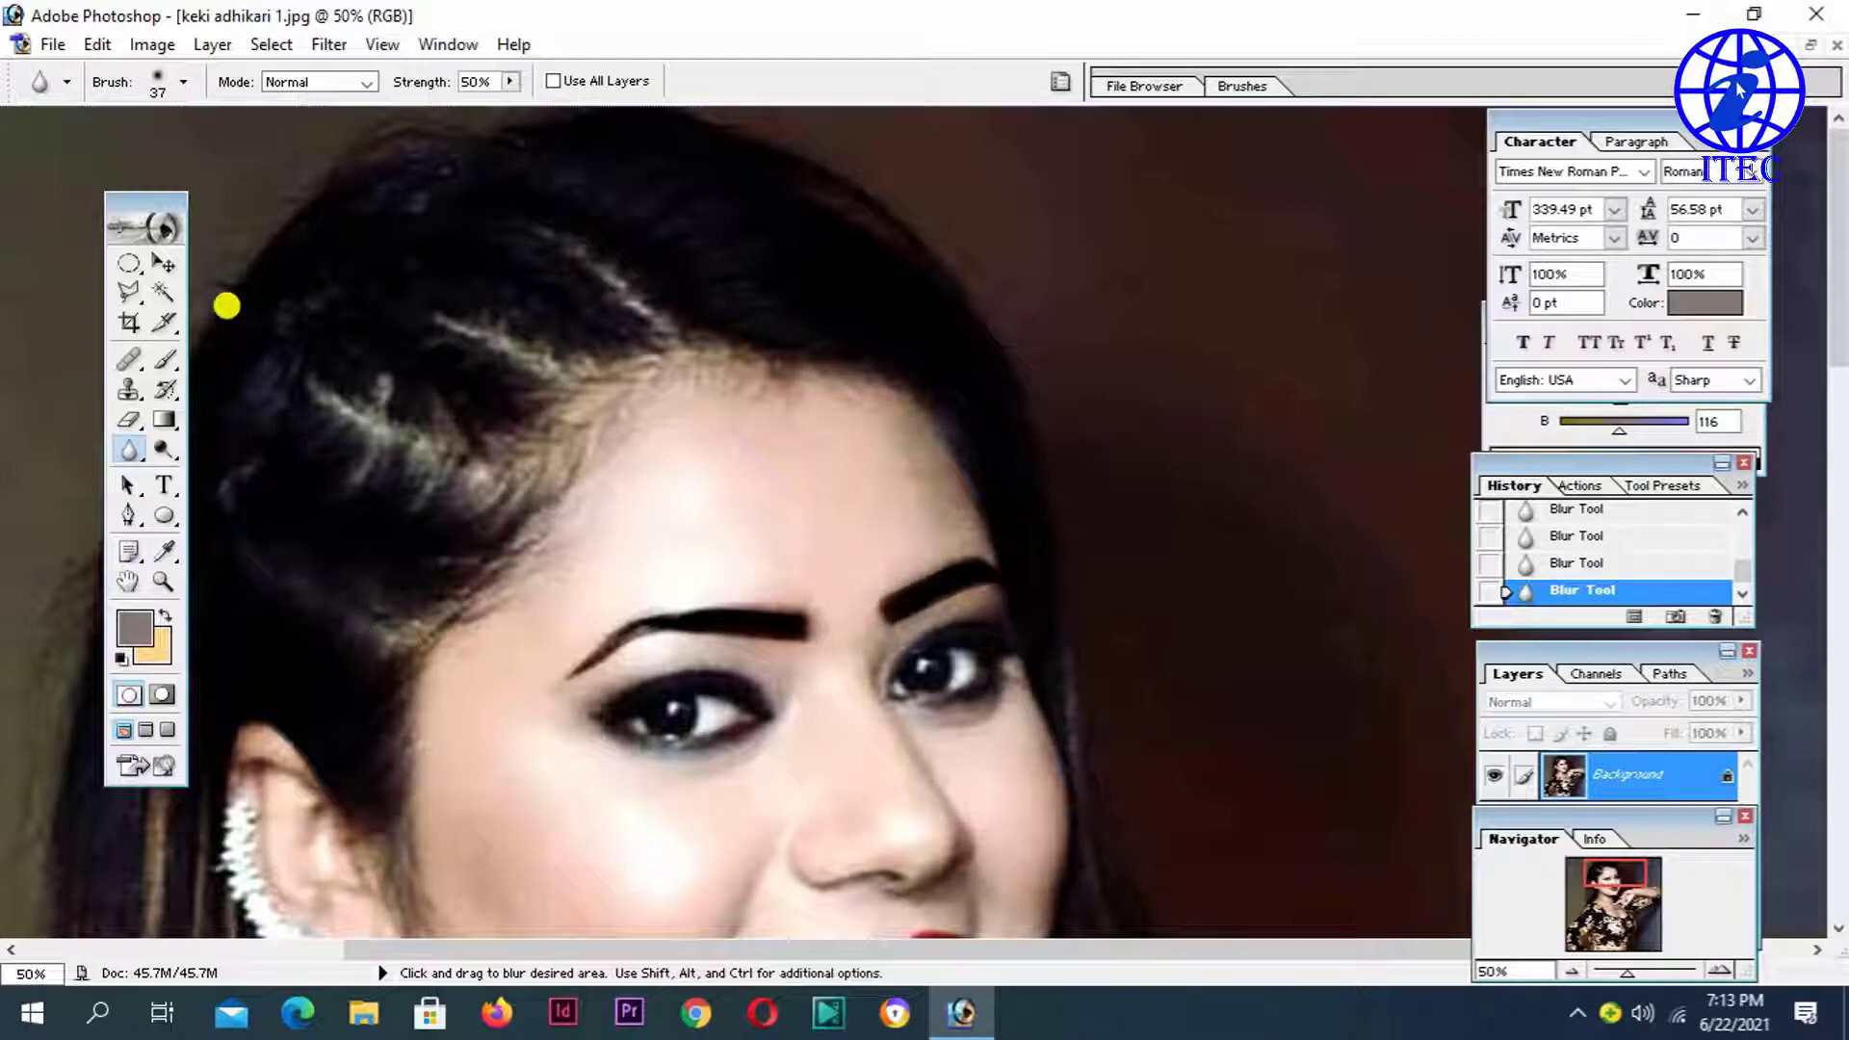
Step: Switch to the Move tool and zoom out to view more of the portrait
left_click(164, 263)
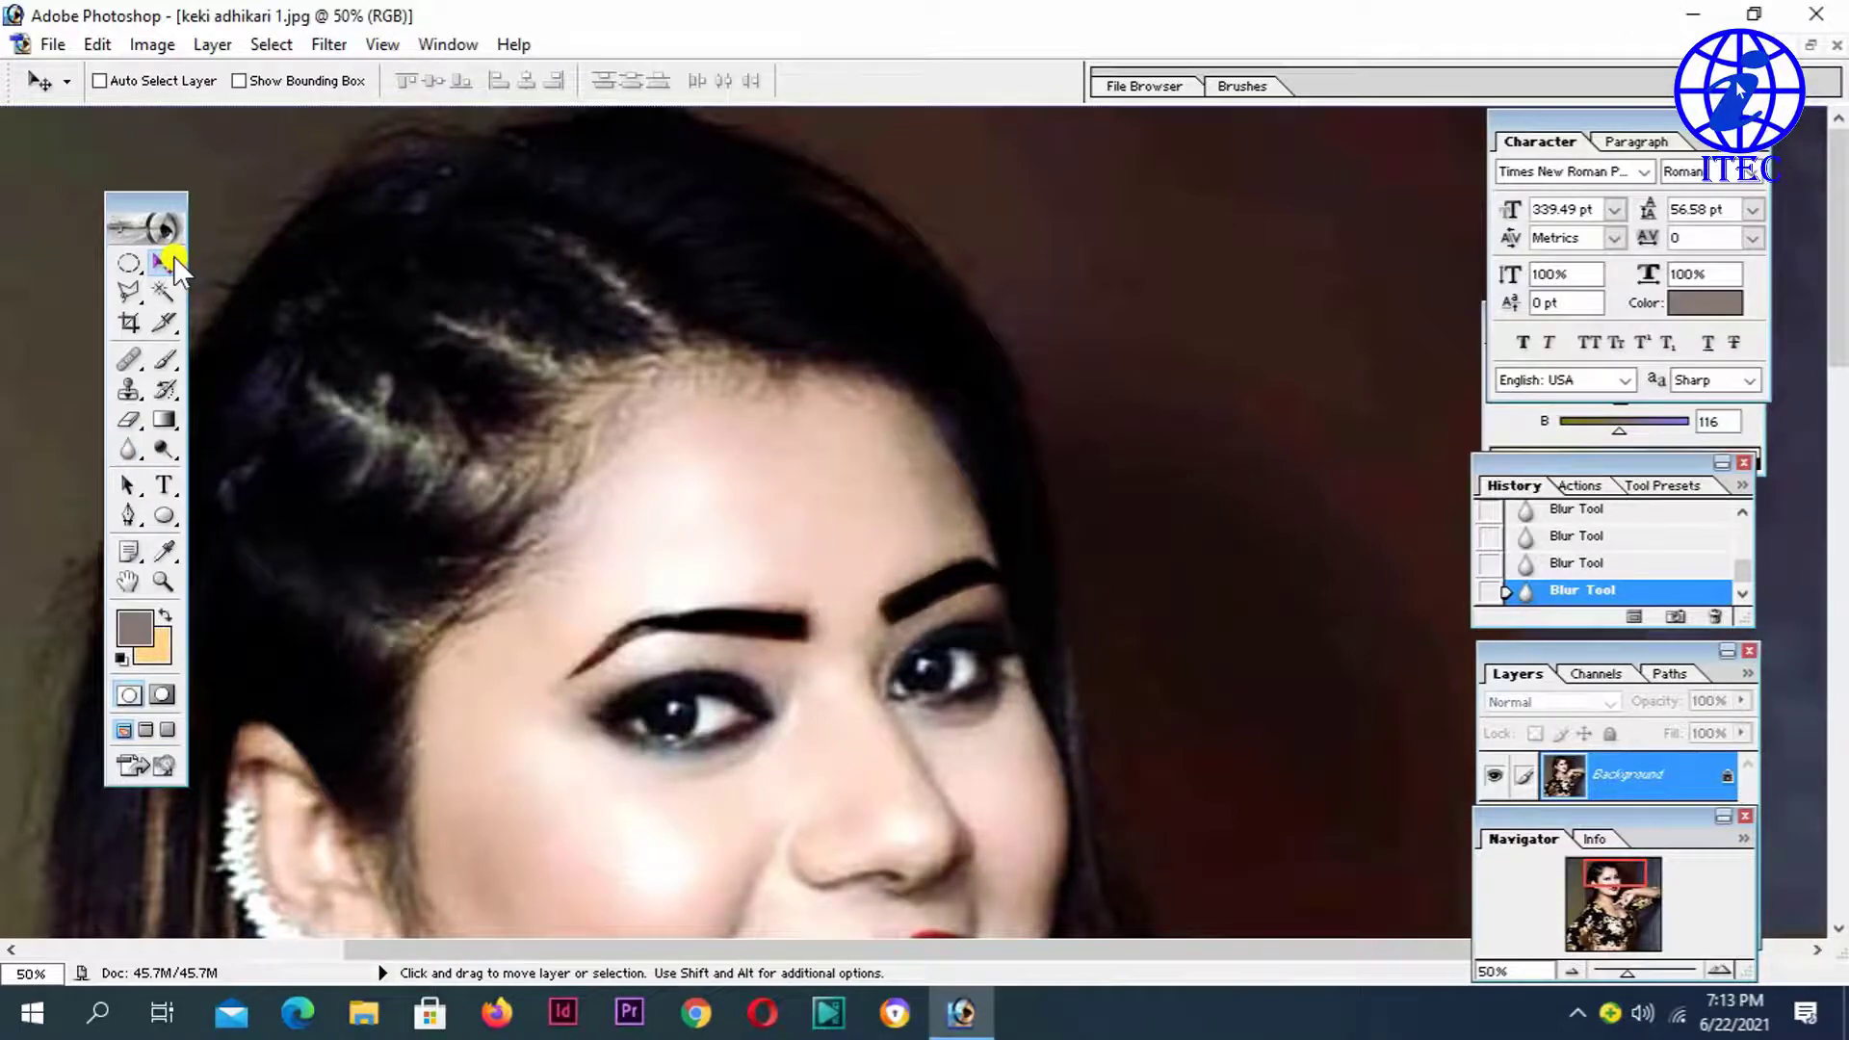
key("ctrl+minus")
key("ctrl+minus")
key("ctrl+minus")
key("ctrl+plus")
key("ctrl+plus")
key("ctrl+plus")
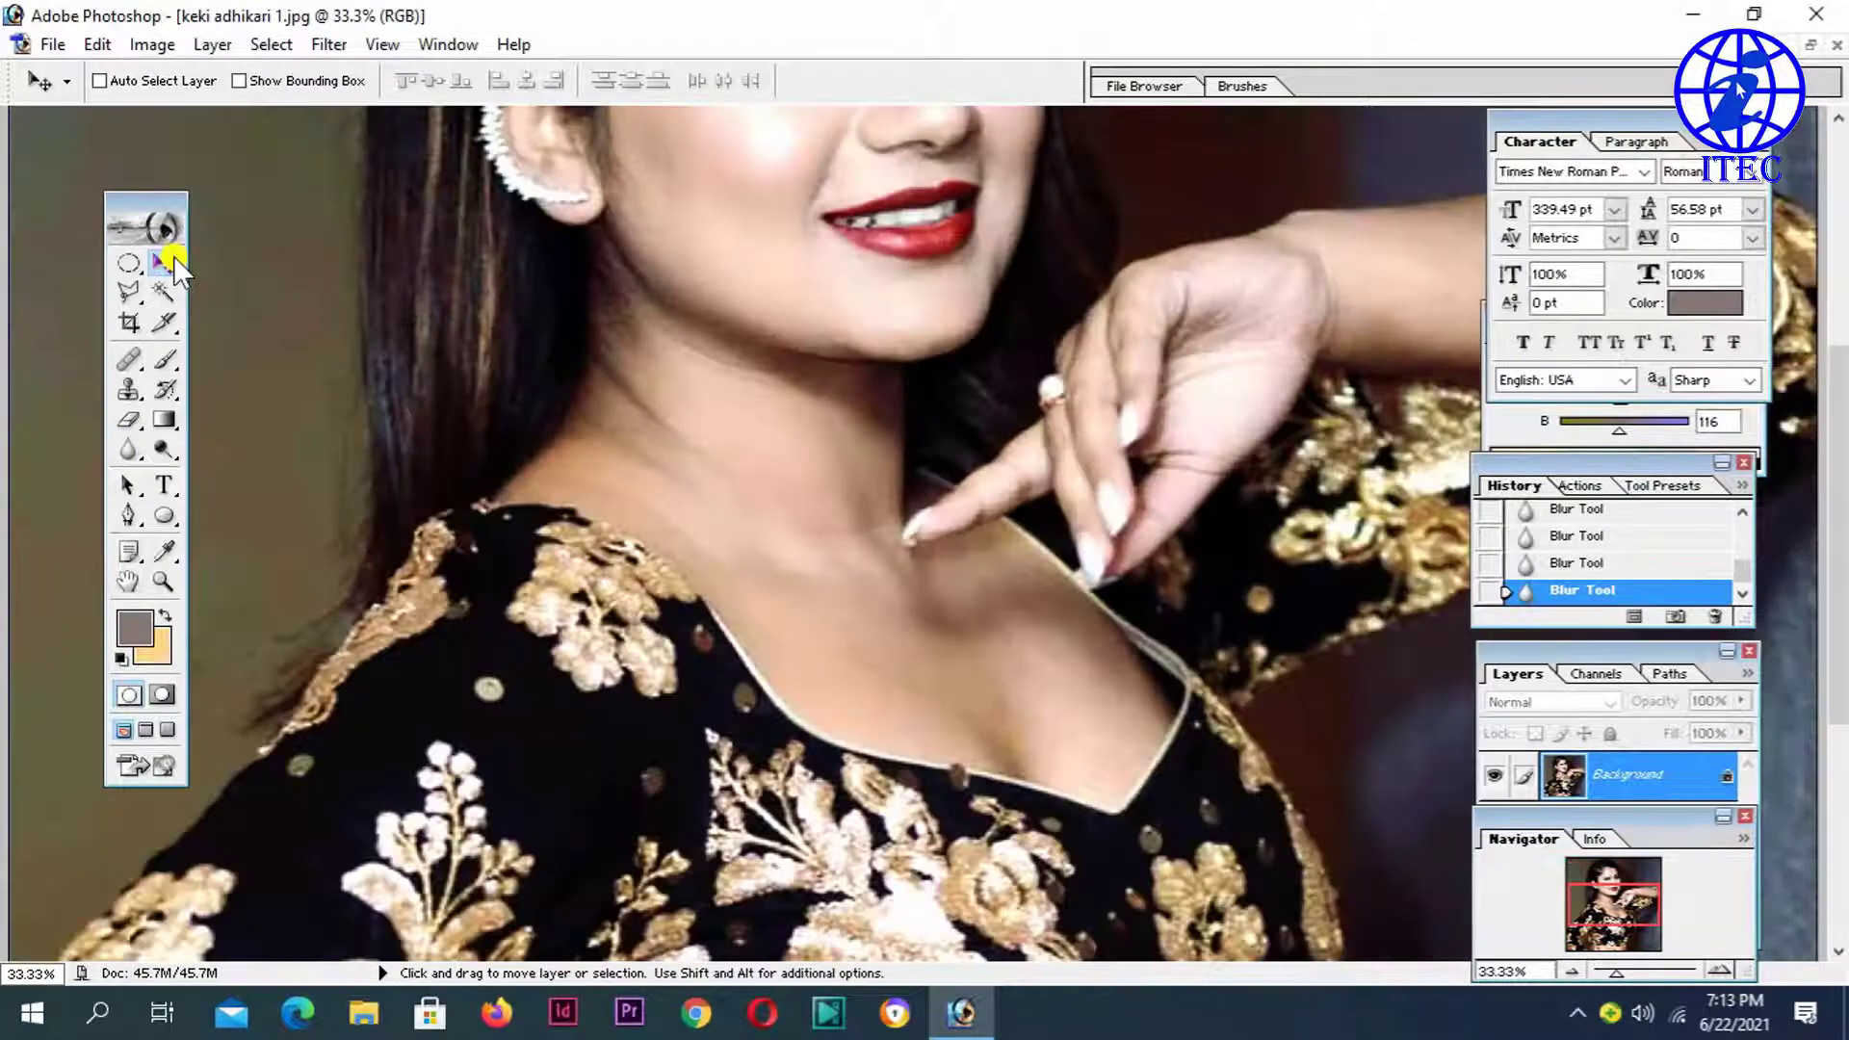
scroll(761, 645, "up", 5)
scroll(756, 636, "up", 3)
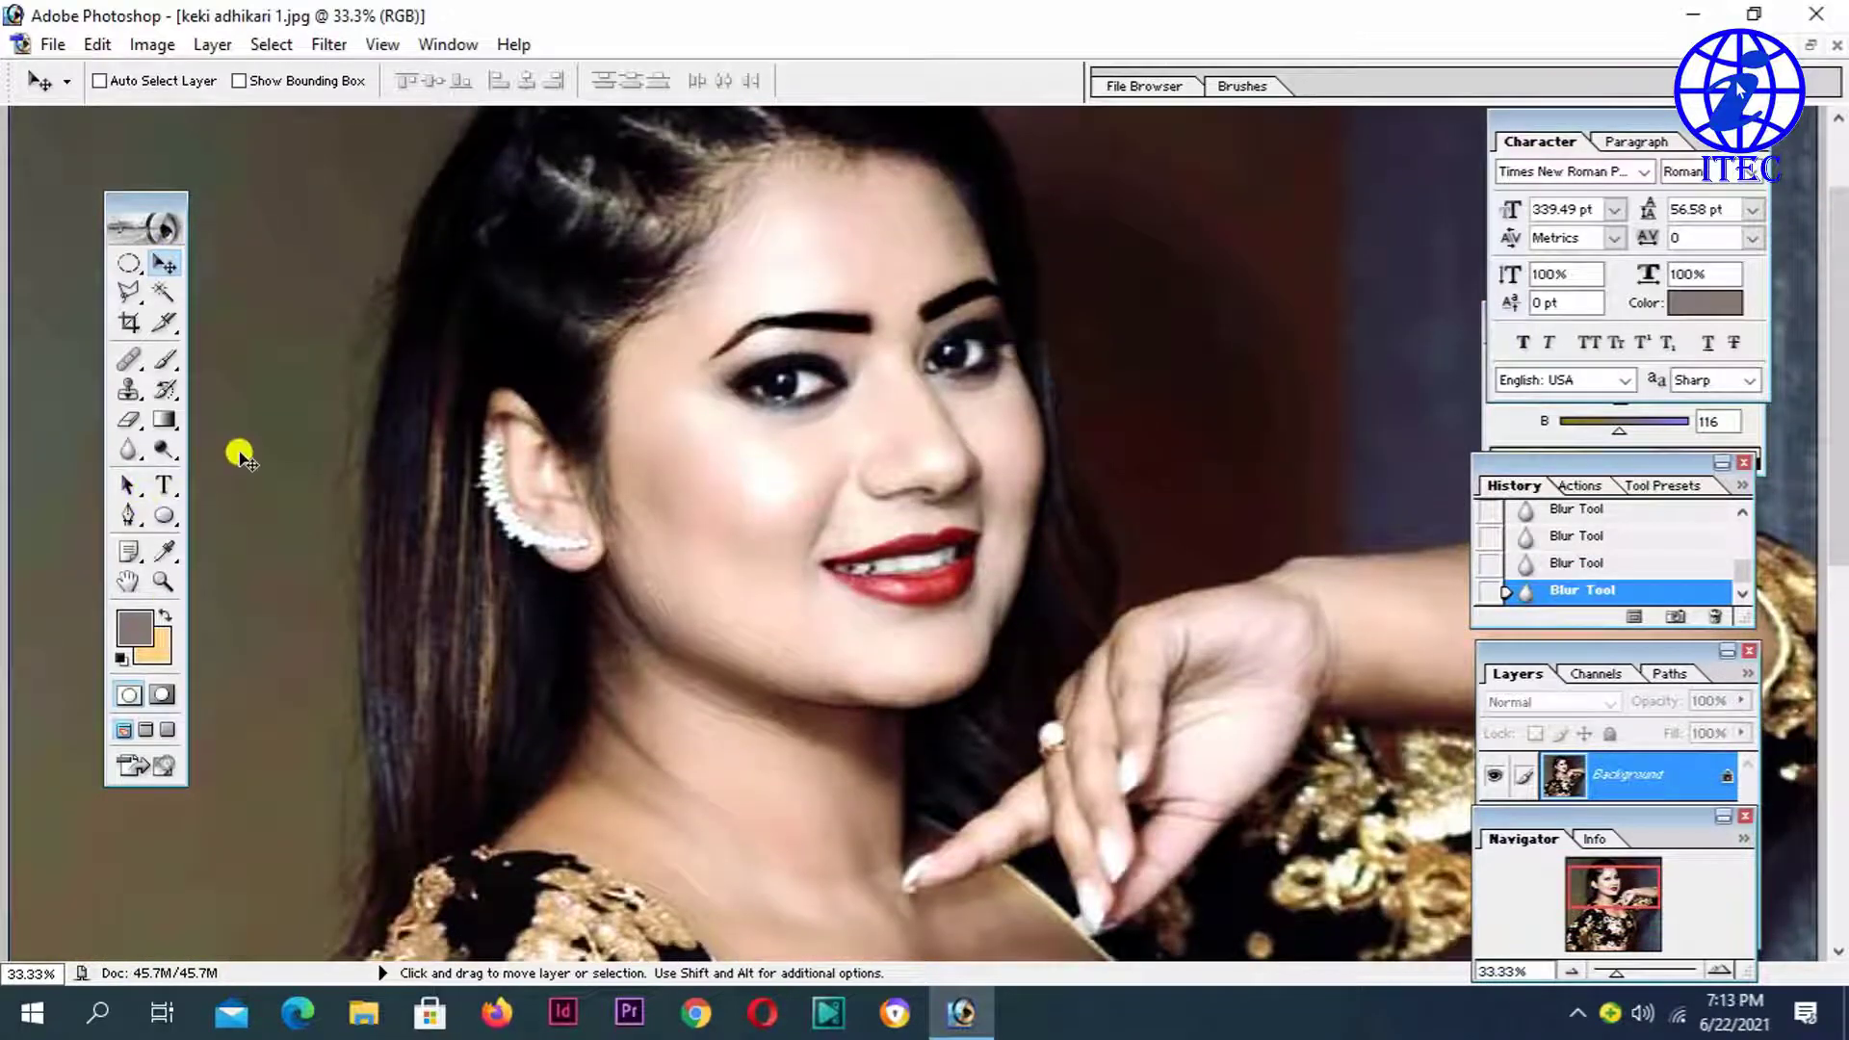
scroll(845, 597, "up", 1)
scroll(766, 342, "up", 1)
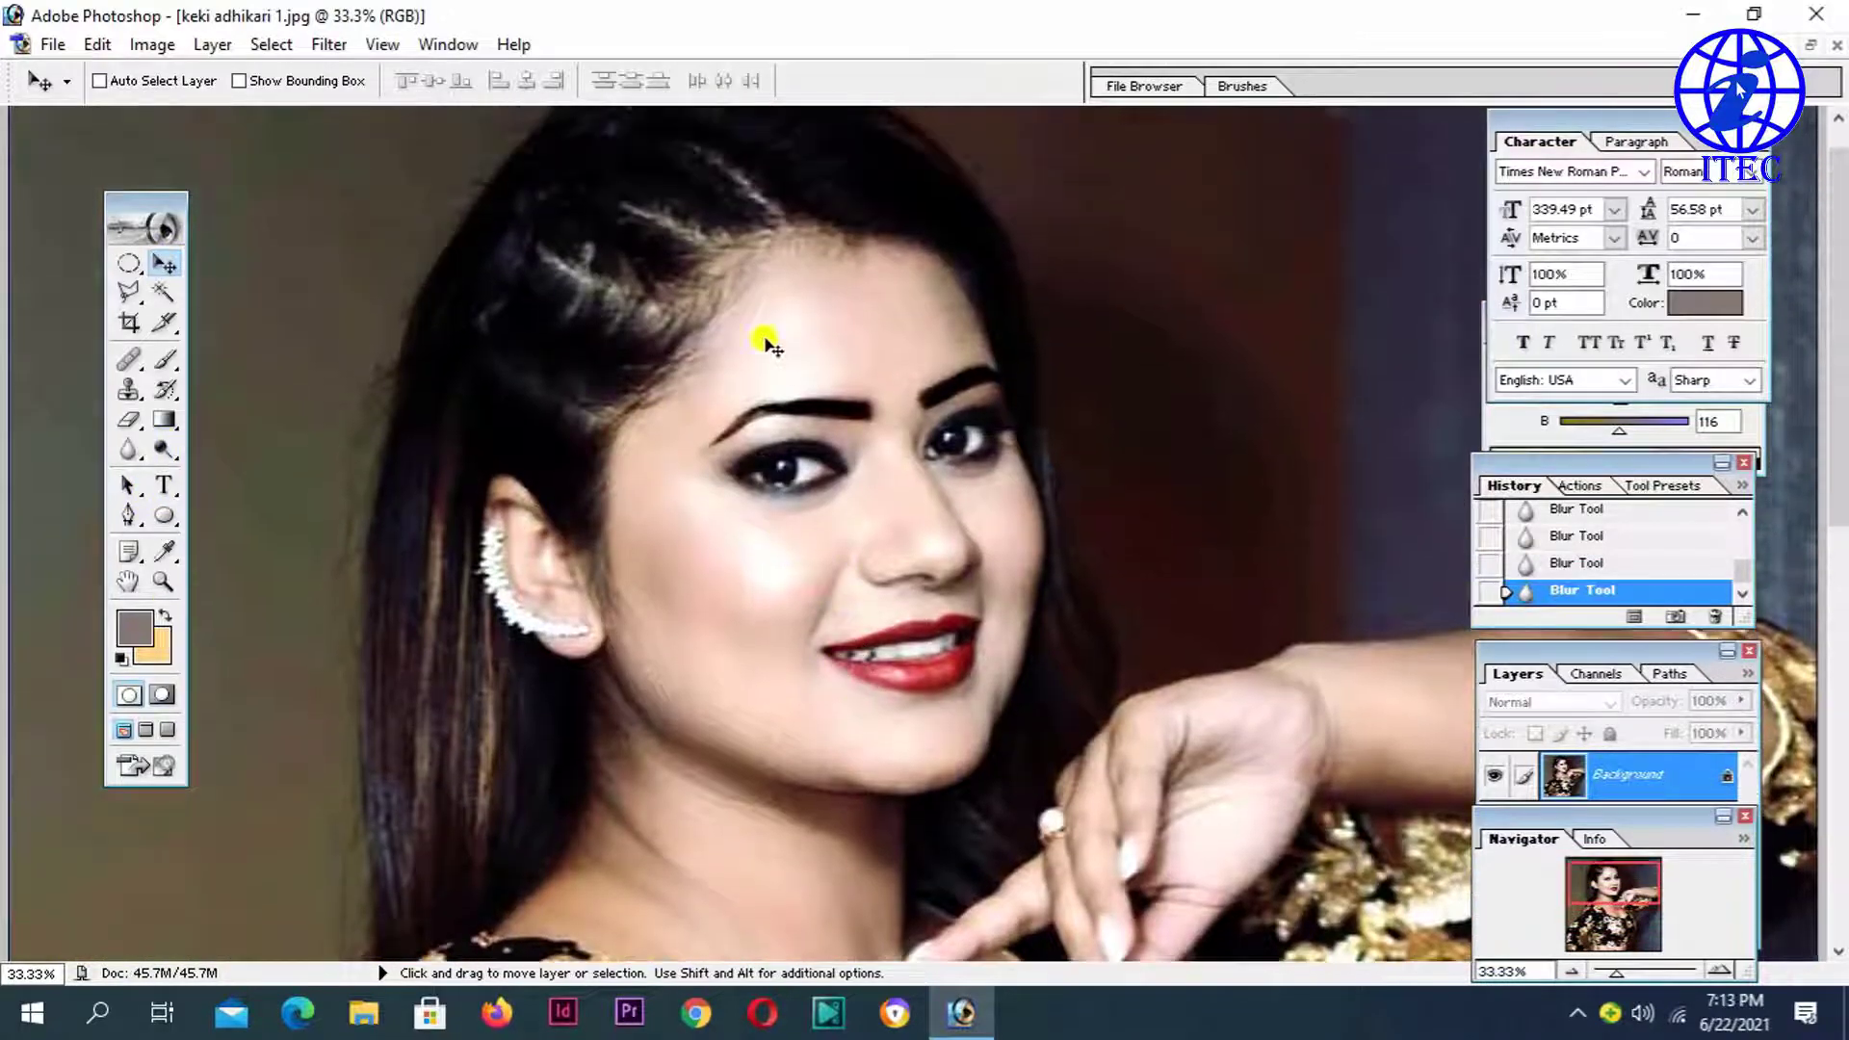
left_click(128, 263)
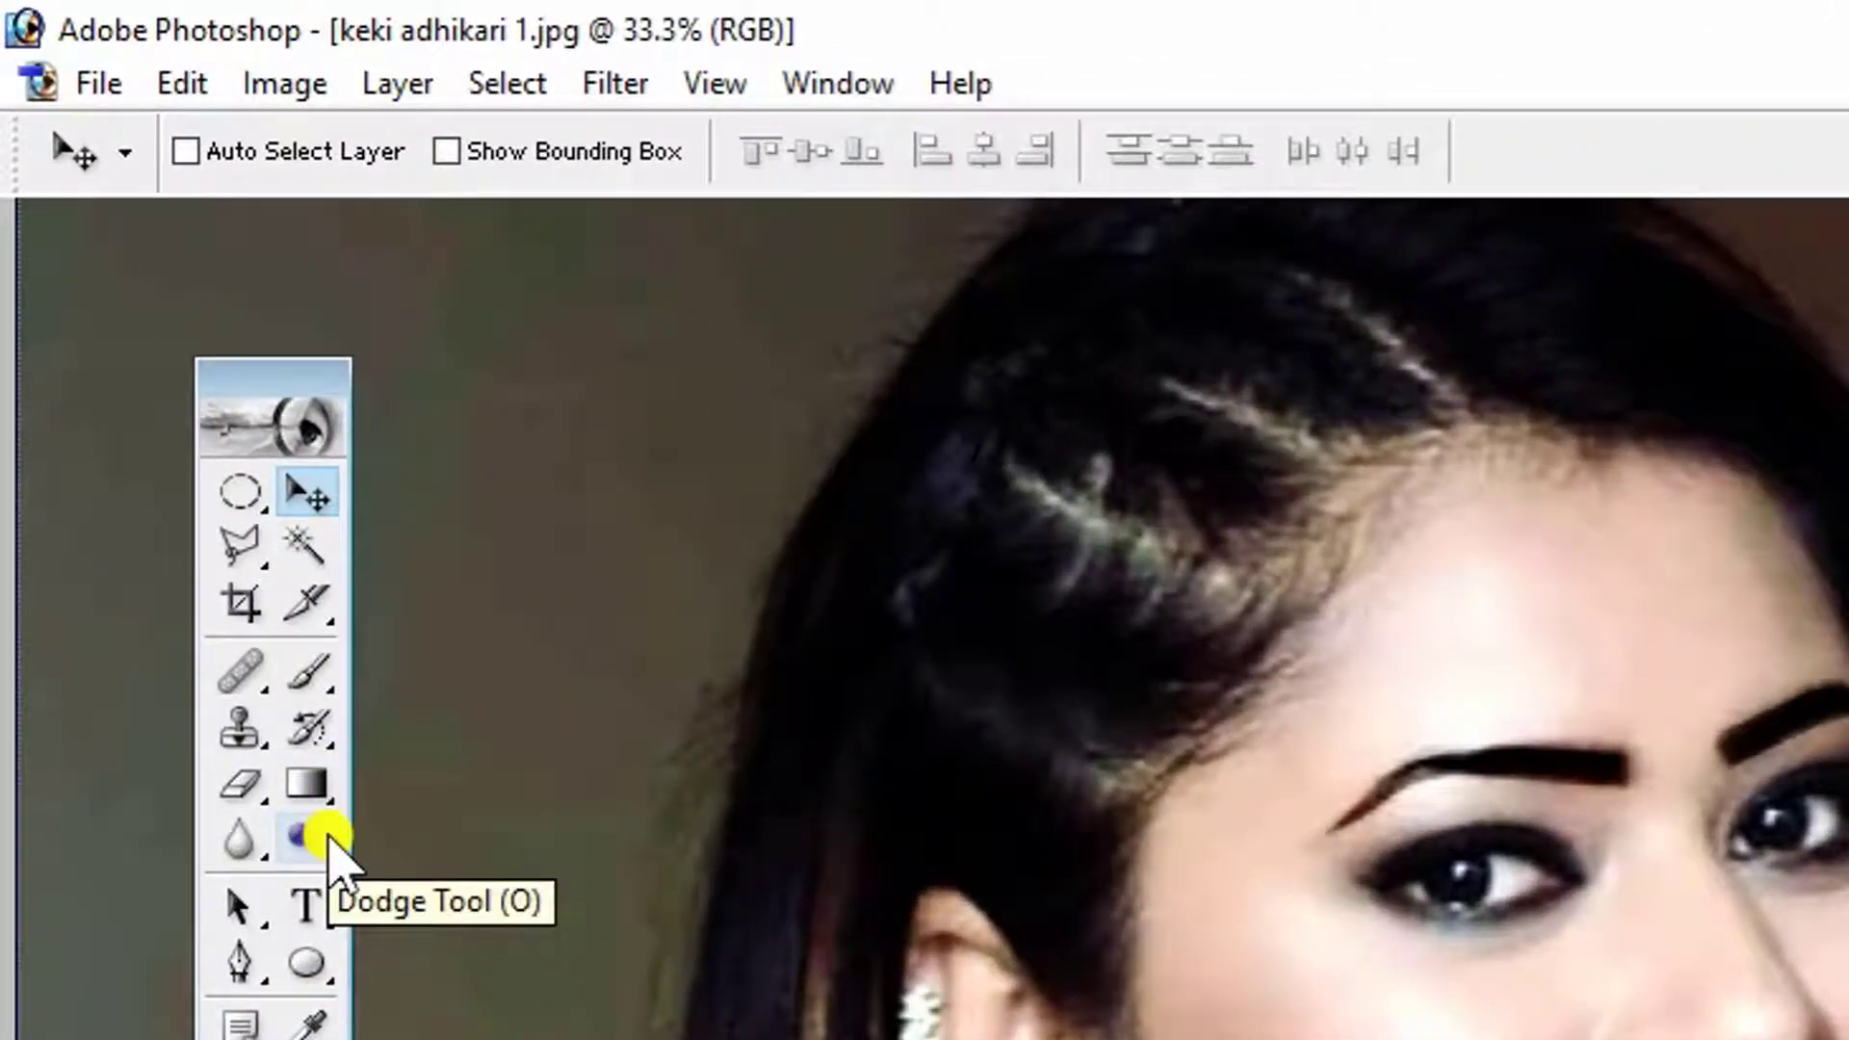
Step: Brighten the face and forehead skin with a 114 px Dodge brush
left_click(308, 838)
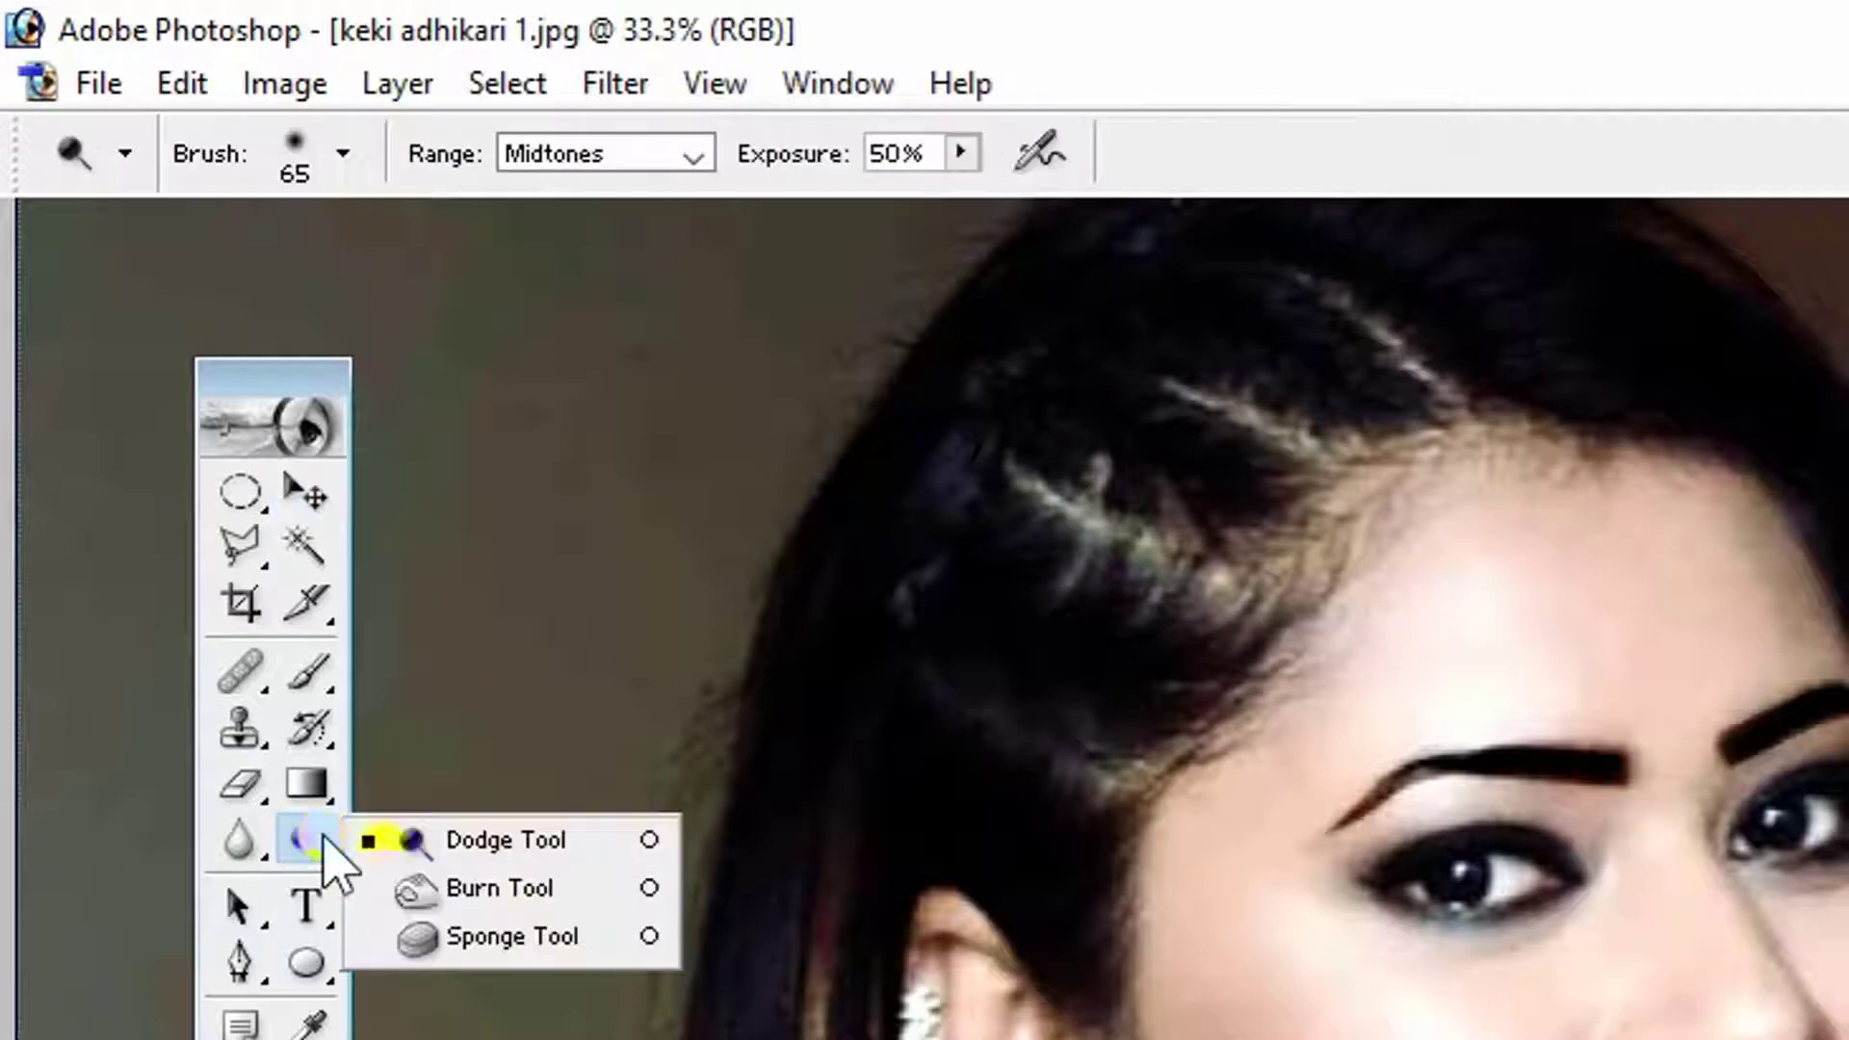
left_click(510, 852)
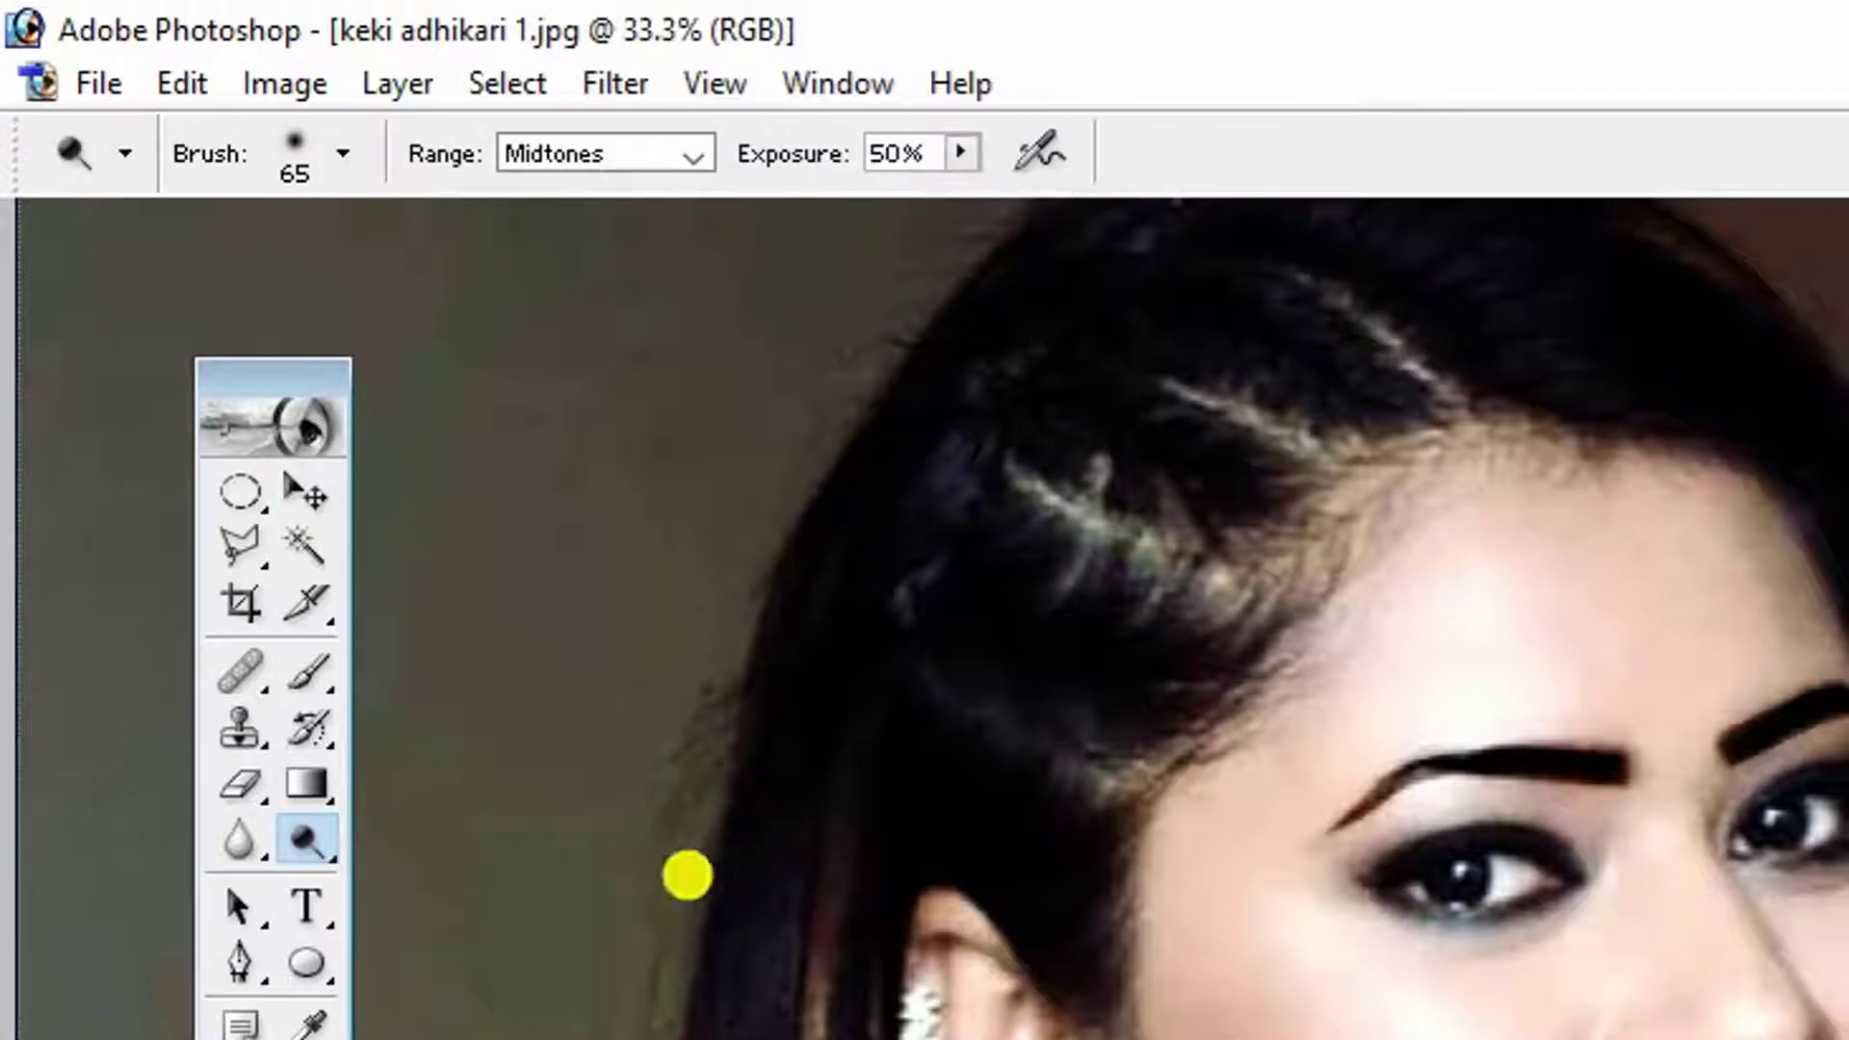
left_click(308, 843)
left_click(462, 840)
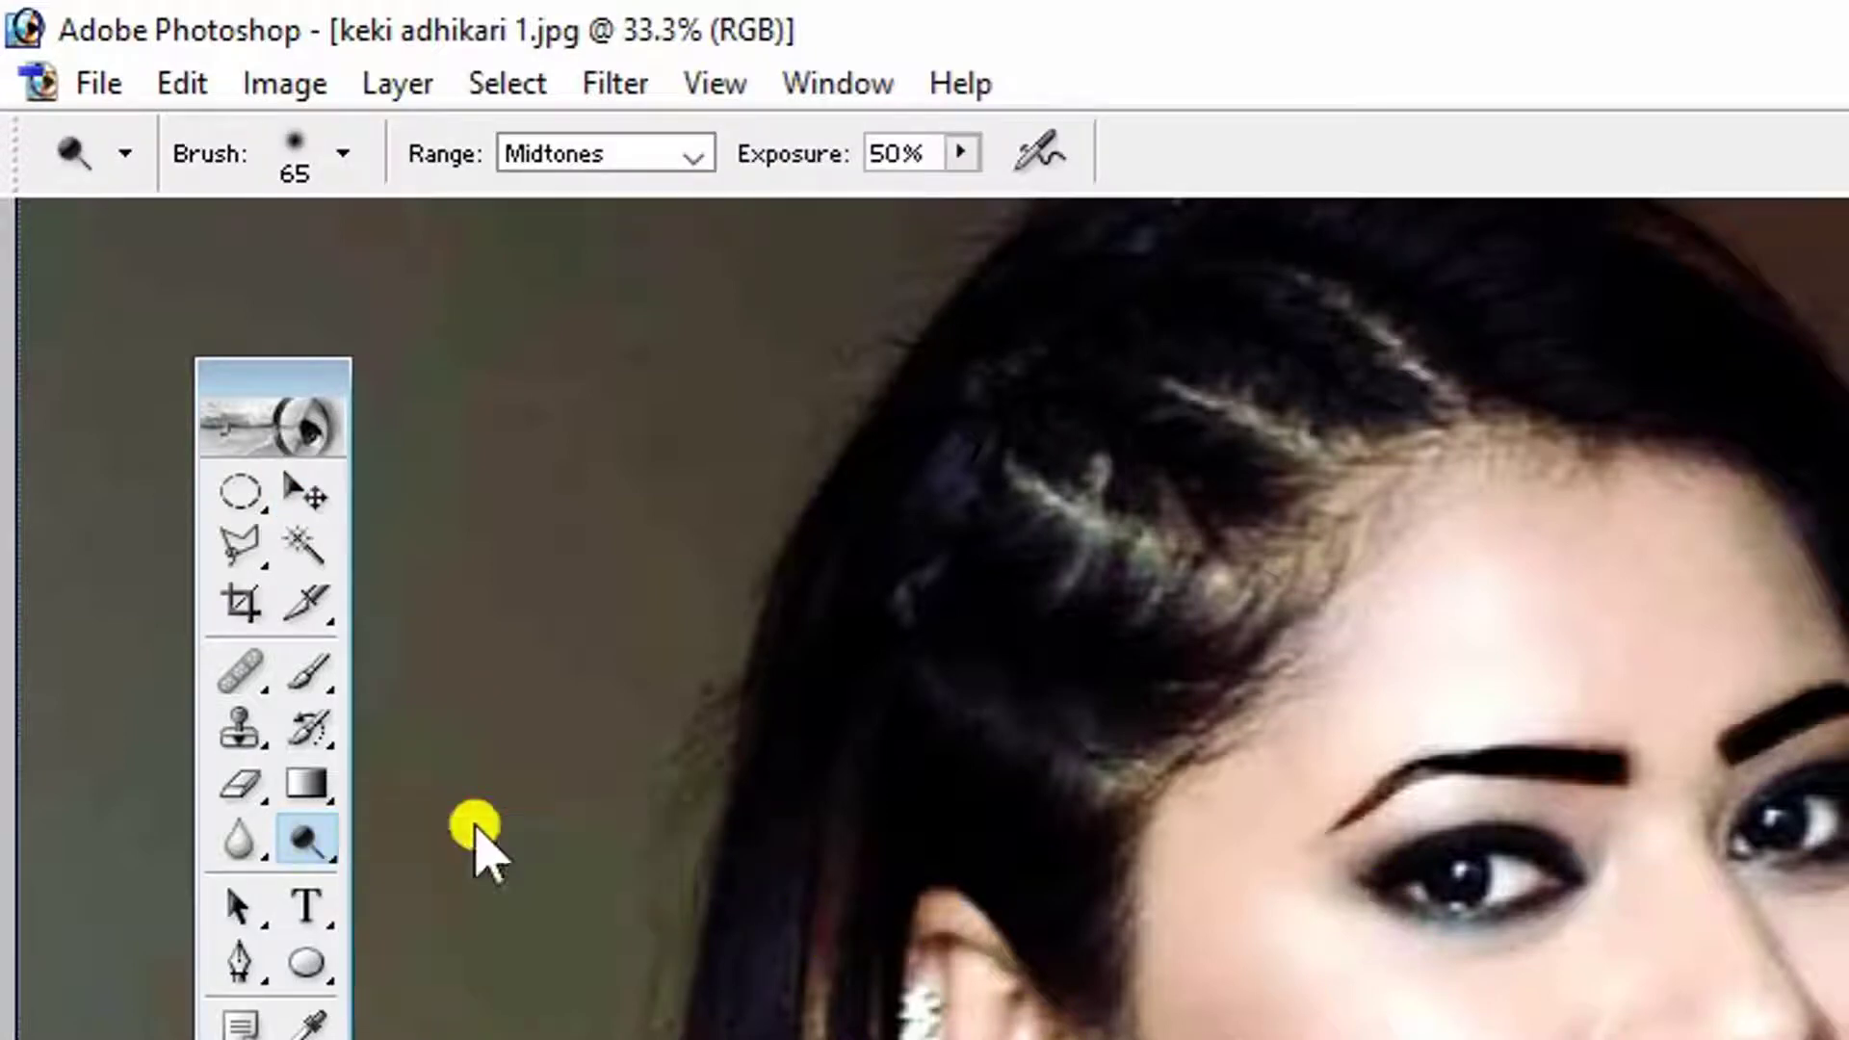
right_click(1582, 643)
left_click_drag(1592, 635, 1126, 446)
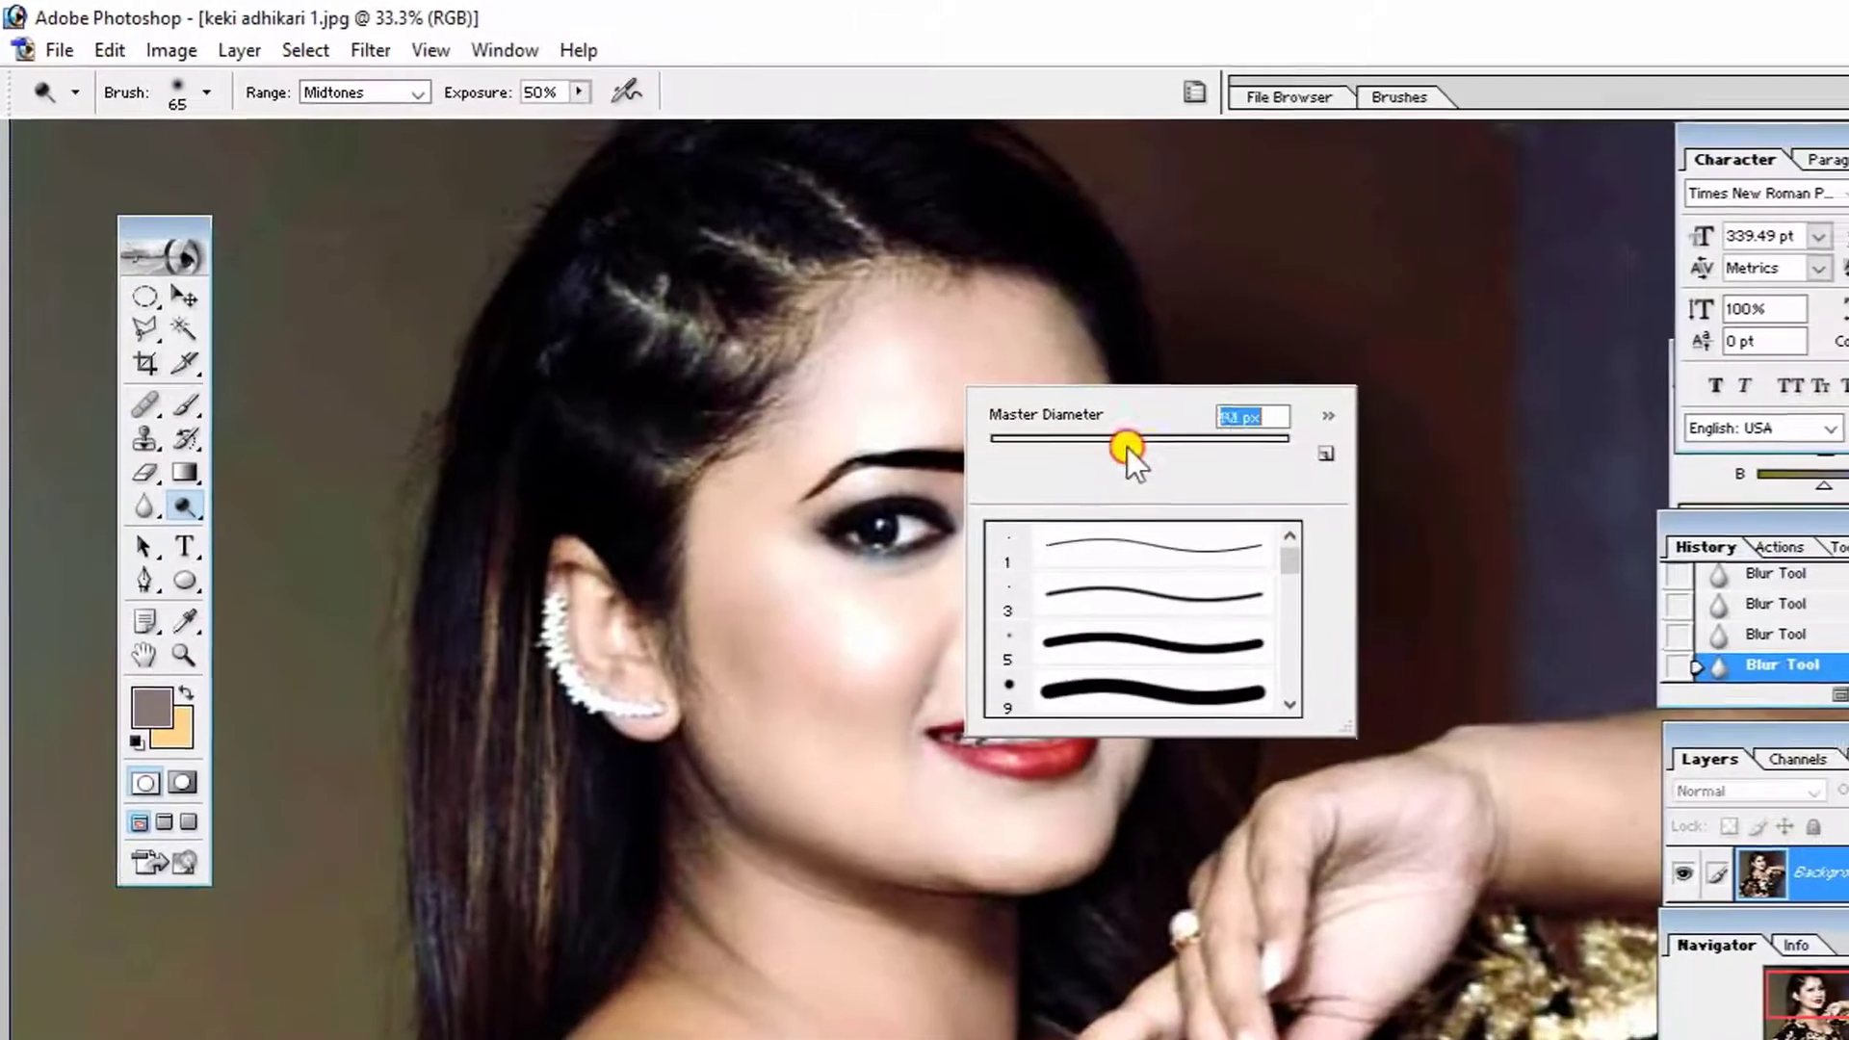
mouse_move(712, 705)
left_mouse_down()
mouse_move(738, 755)
mouse_move(858, 812)
mouse_move(919, 791)
left_mouse_up()
left_click_drag(850, 293, 1077, 282)
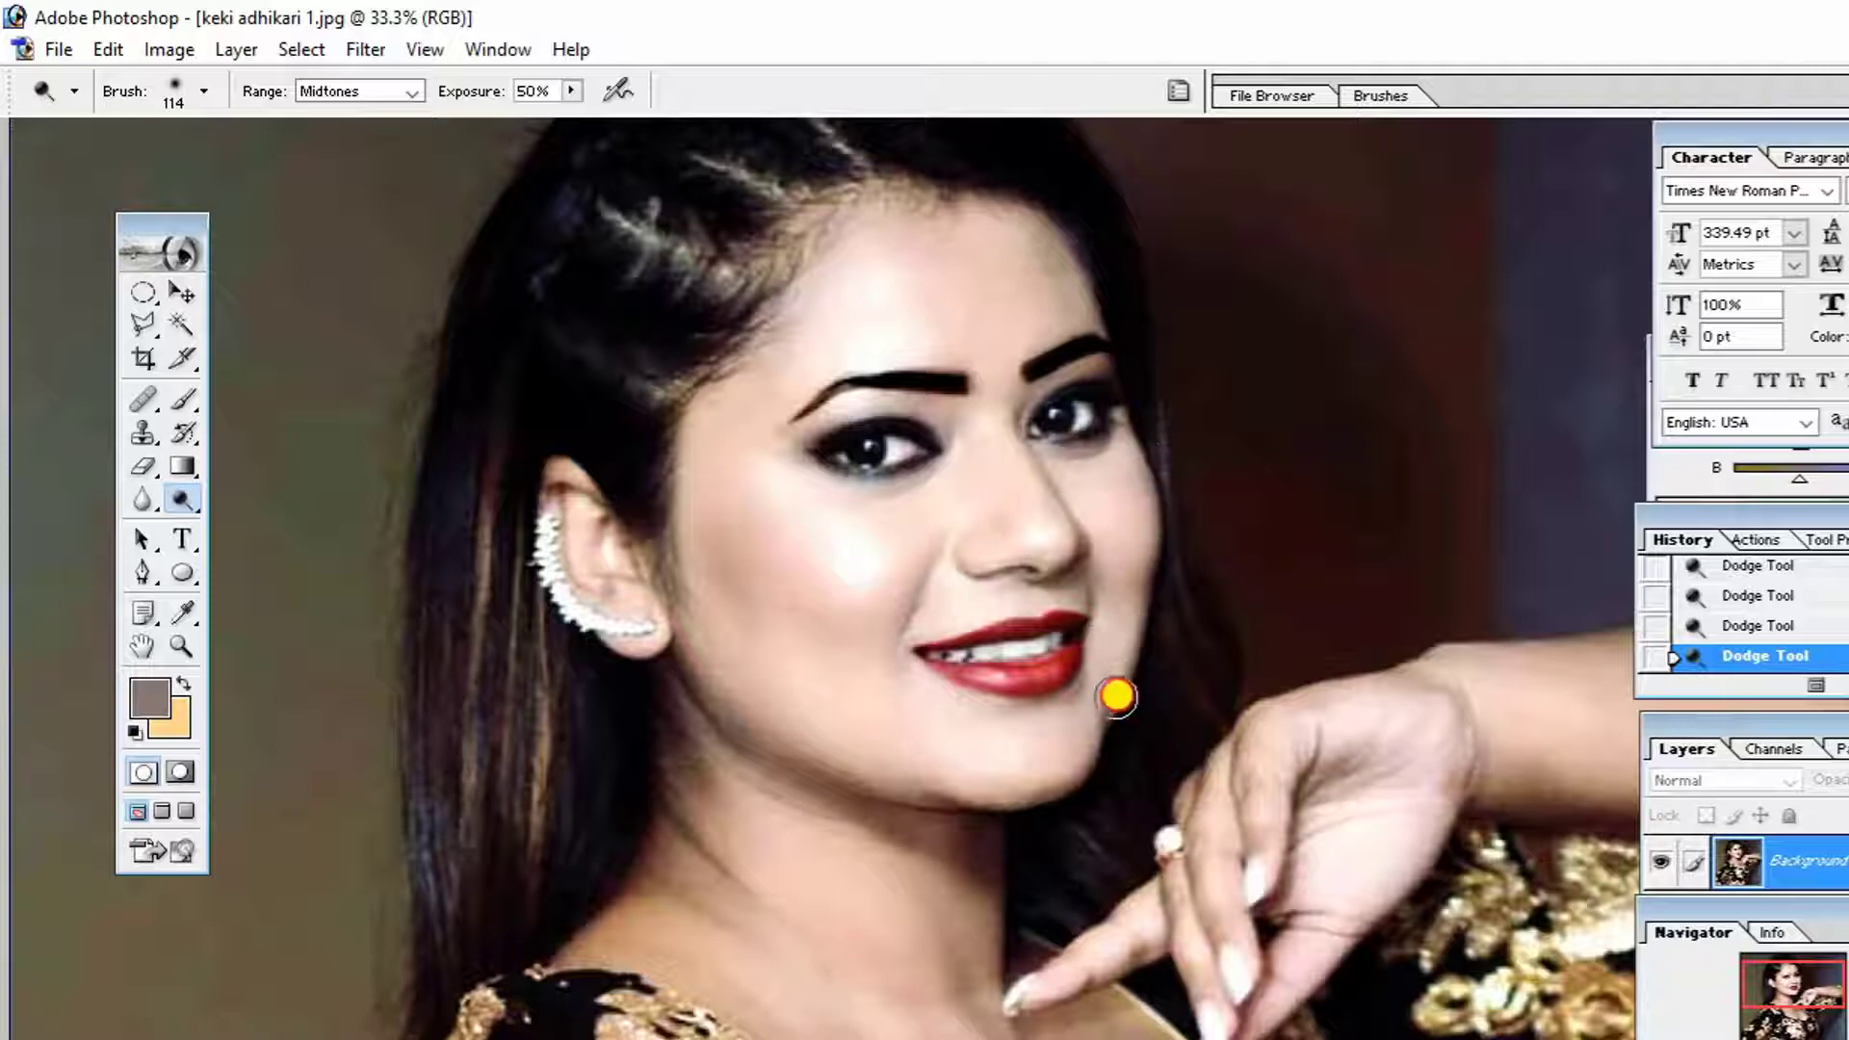
Step: Lighten the skin along the hairline, ear, jaw and neck, then zoom out
scroll(725, 771, "down", 1)
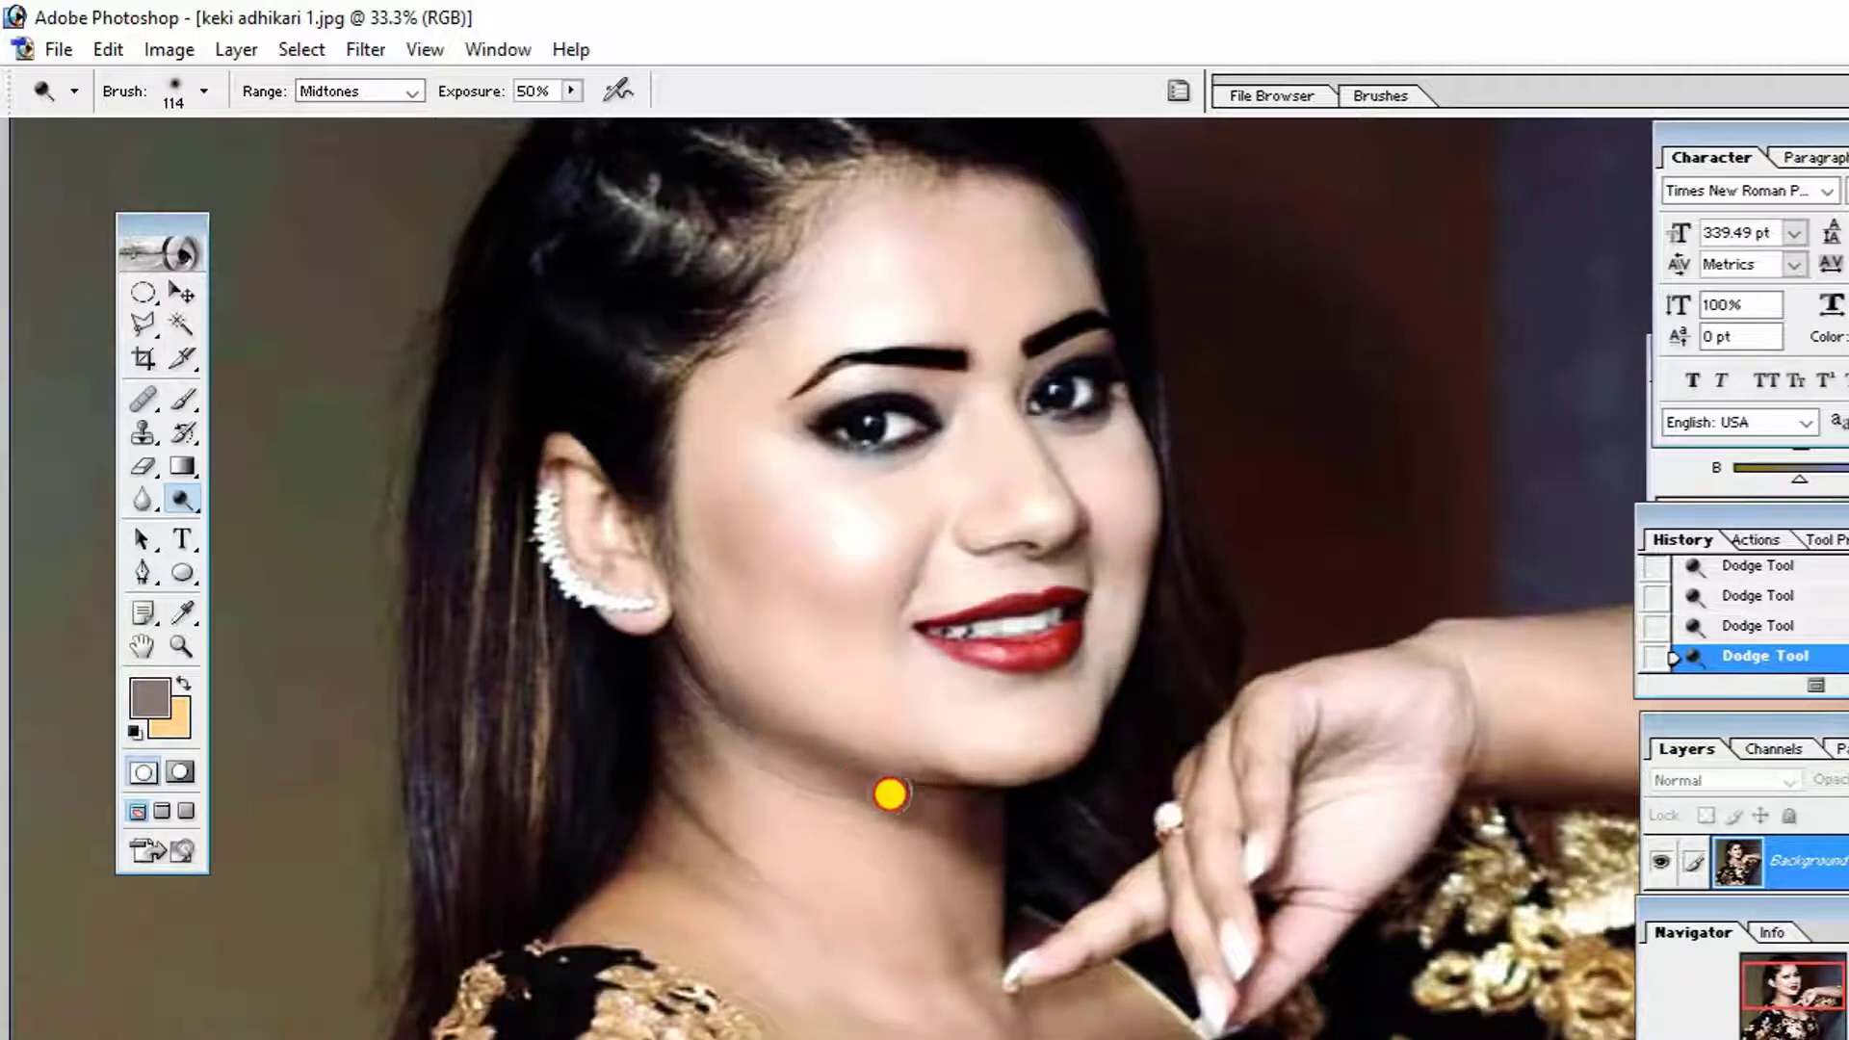
scroll(887, 792, "down", 2)
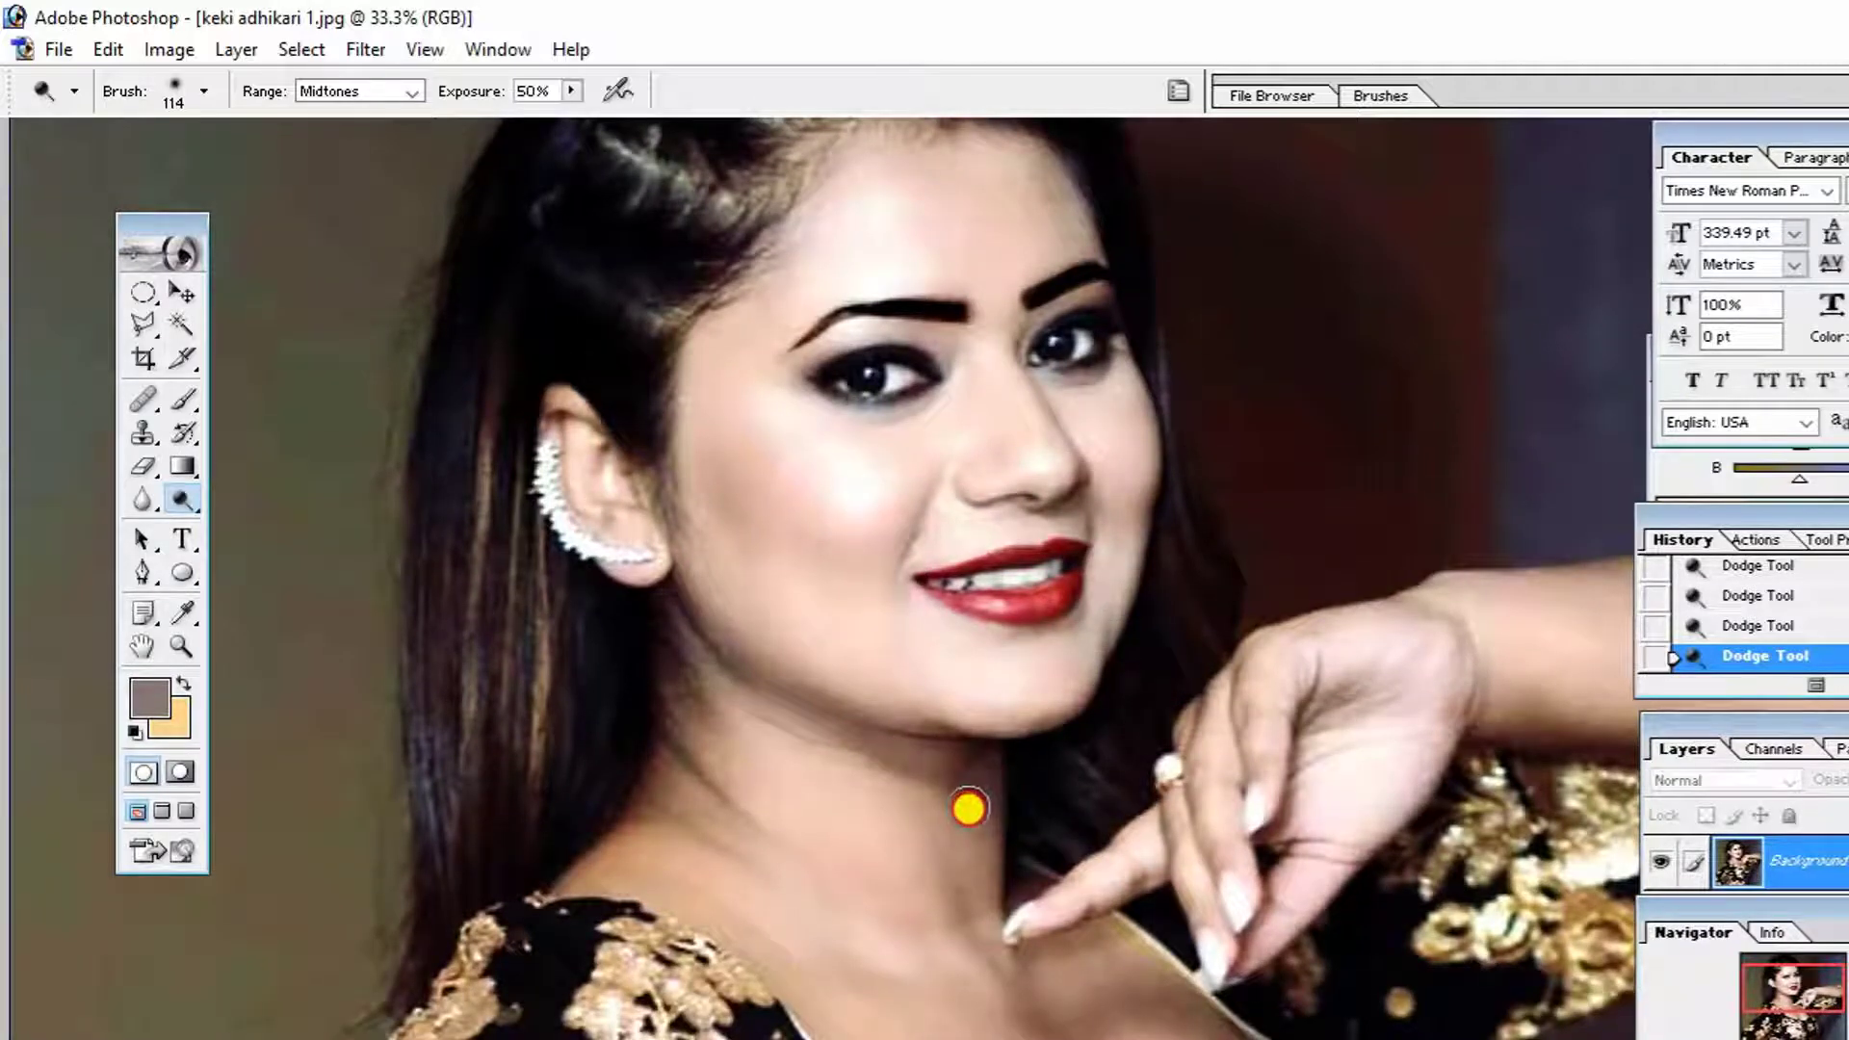
scroll(967, 805, "down", 2)
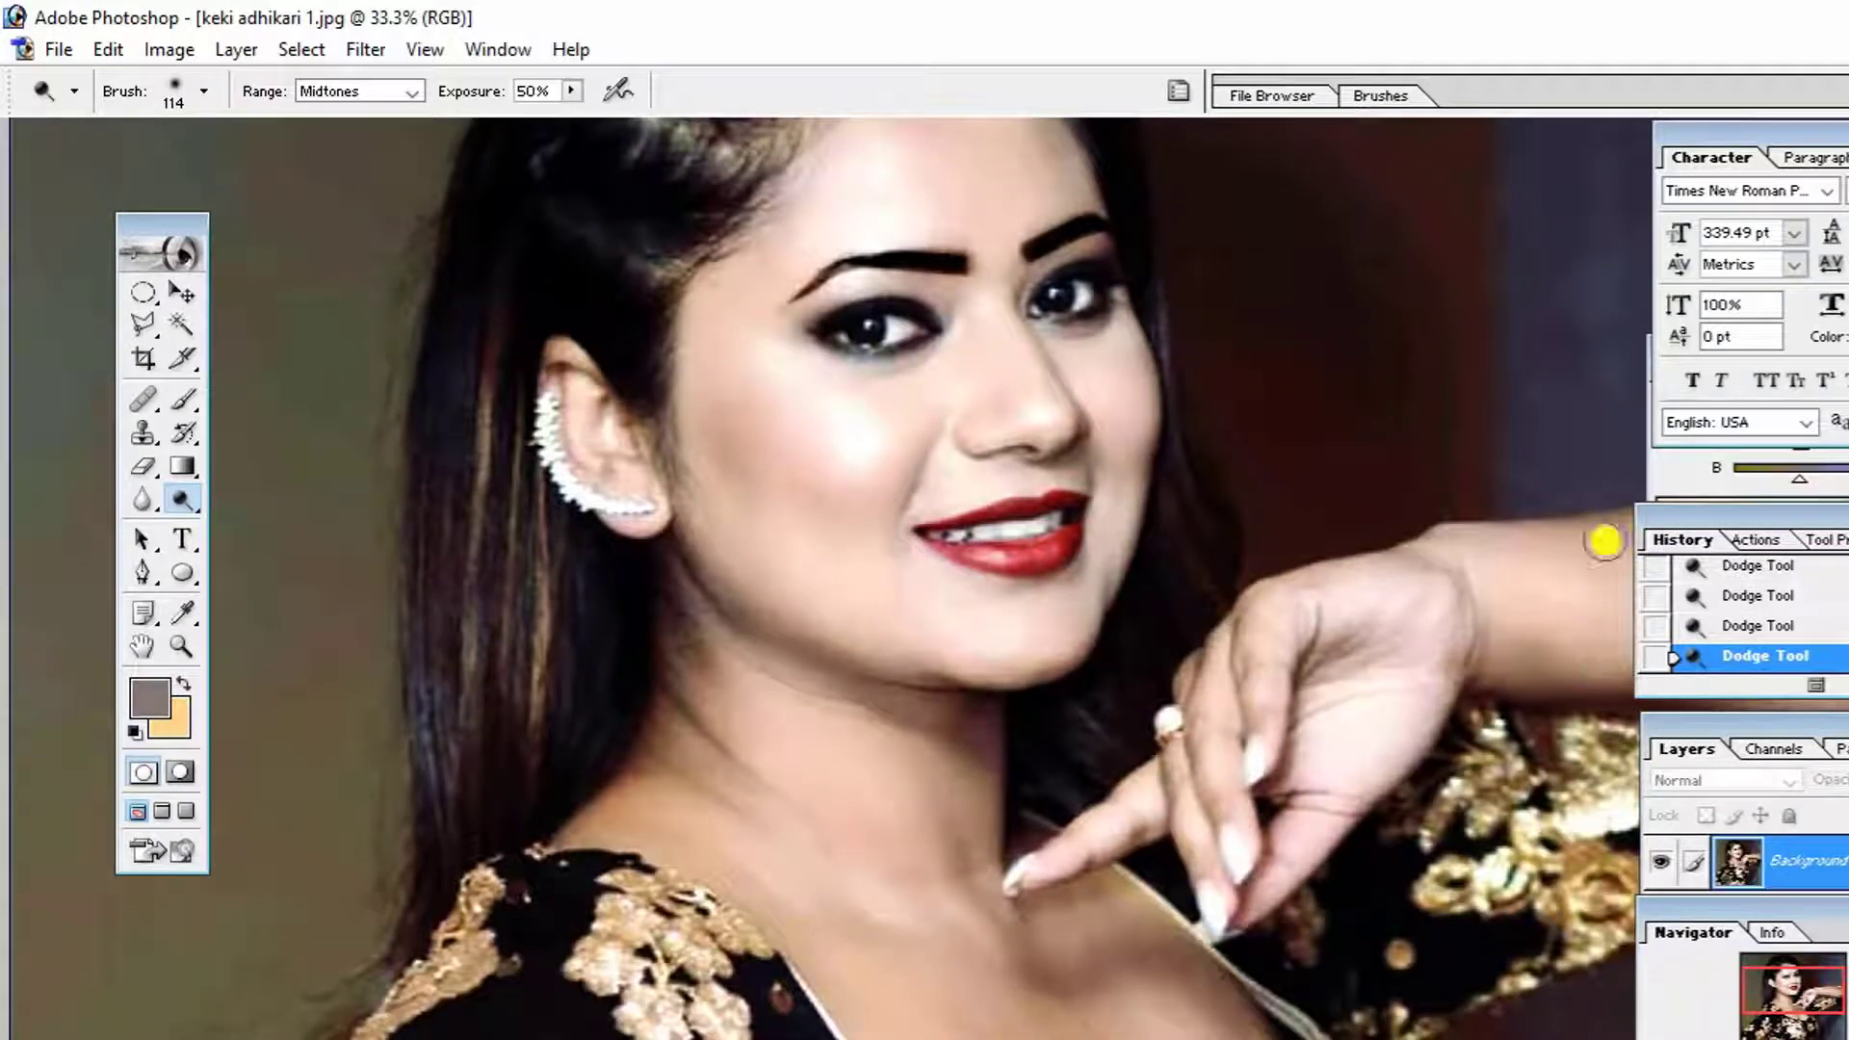
scroll(1184, 703, "down", 4)
scroll(1097, 775, "down", 6)
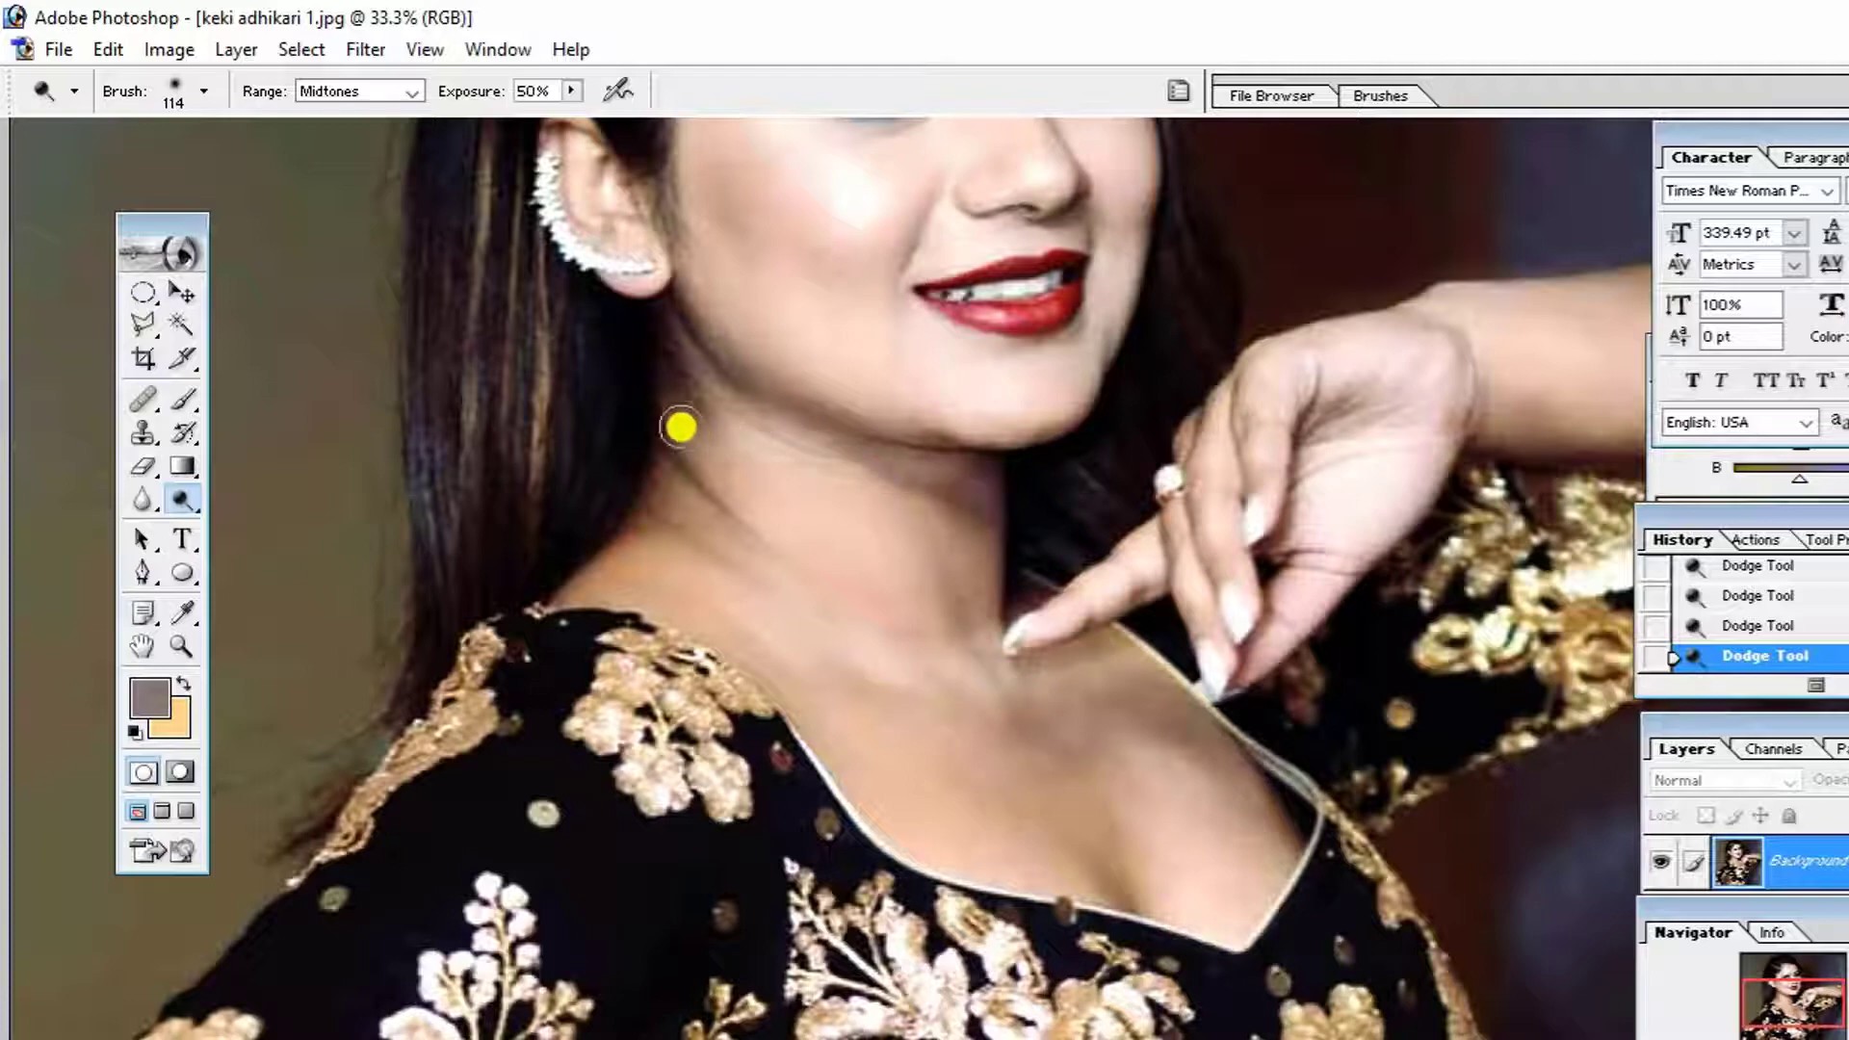
scroll(648, 516, "up", 2)
scroll(595, 603, "up", 4)
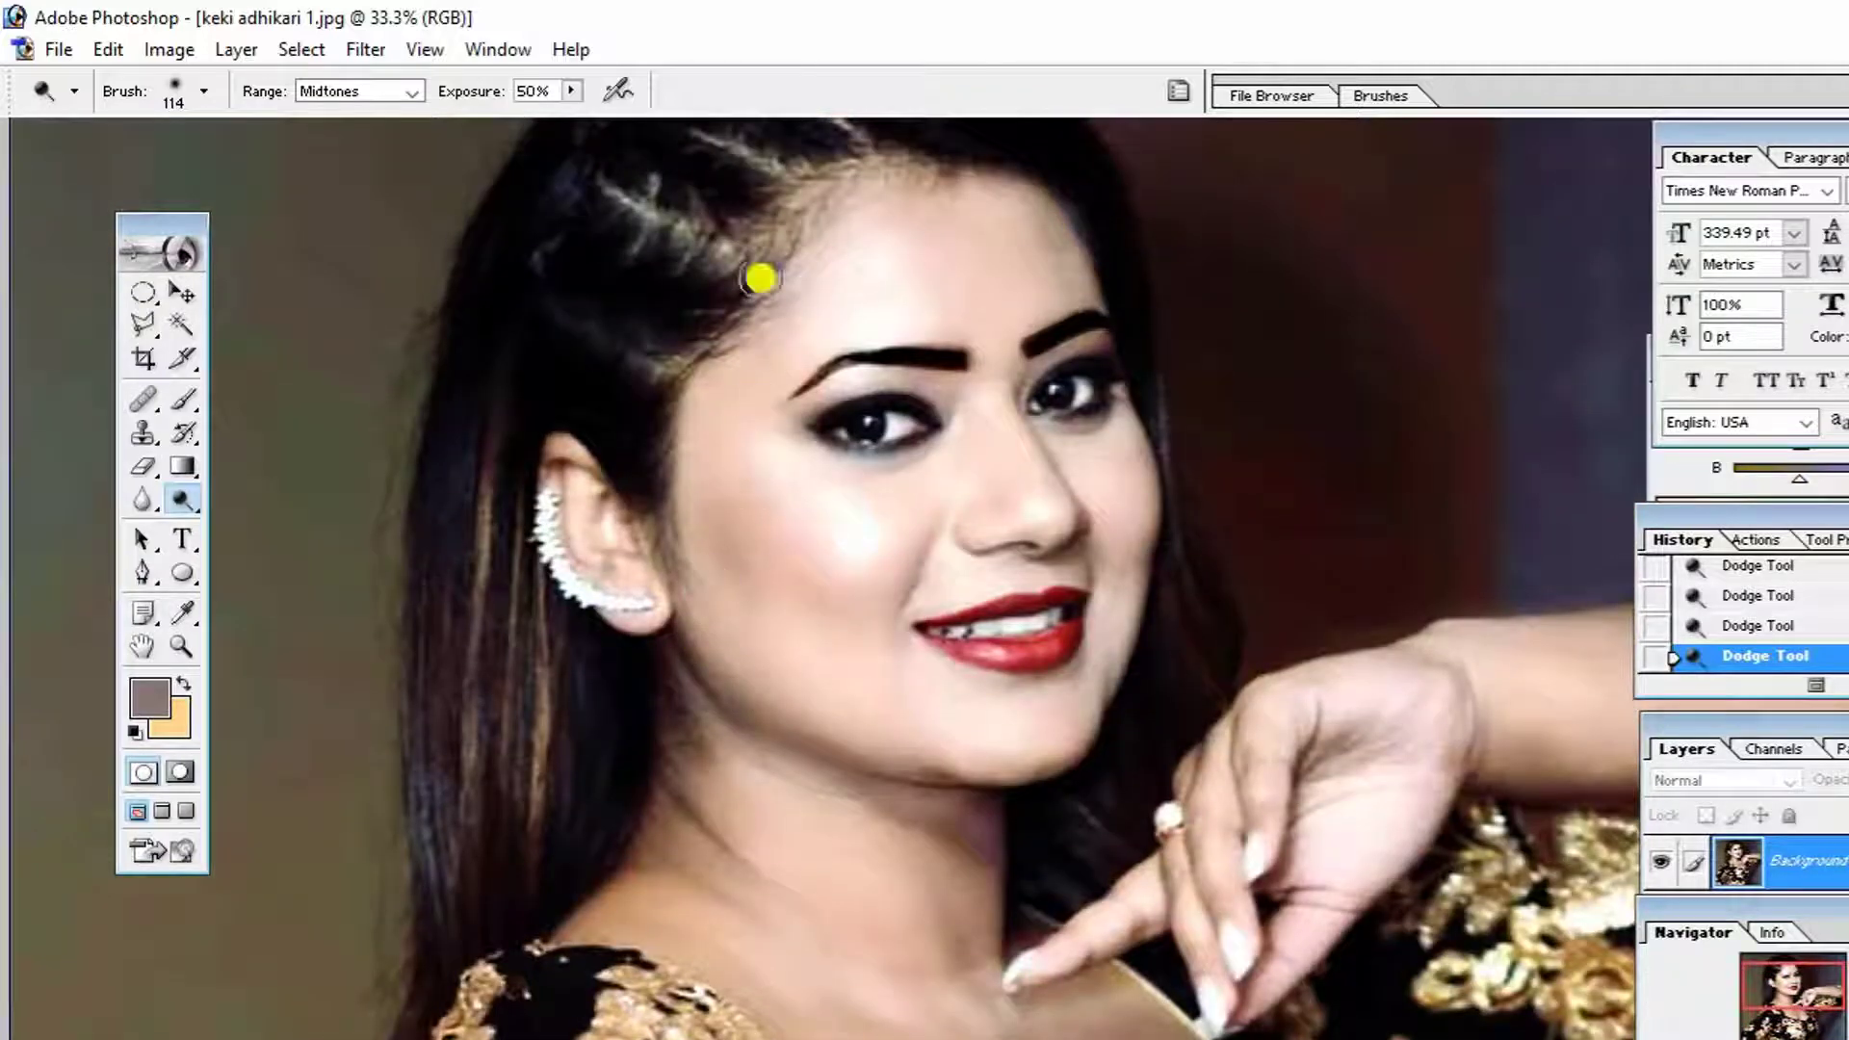
mouse_move(763, 276)
left_mouse_down()
mouse_move(1089, 255)
mouse_move(1118, 685)
left_mouse_up()
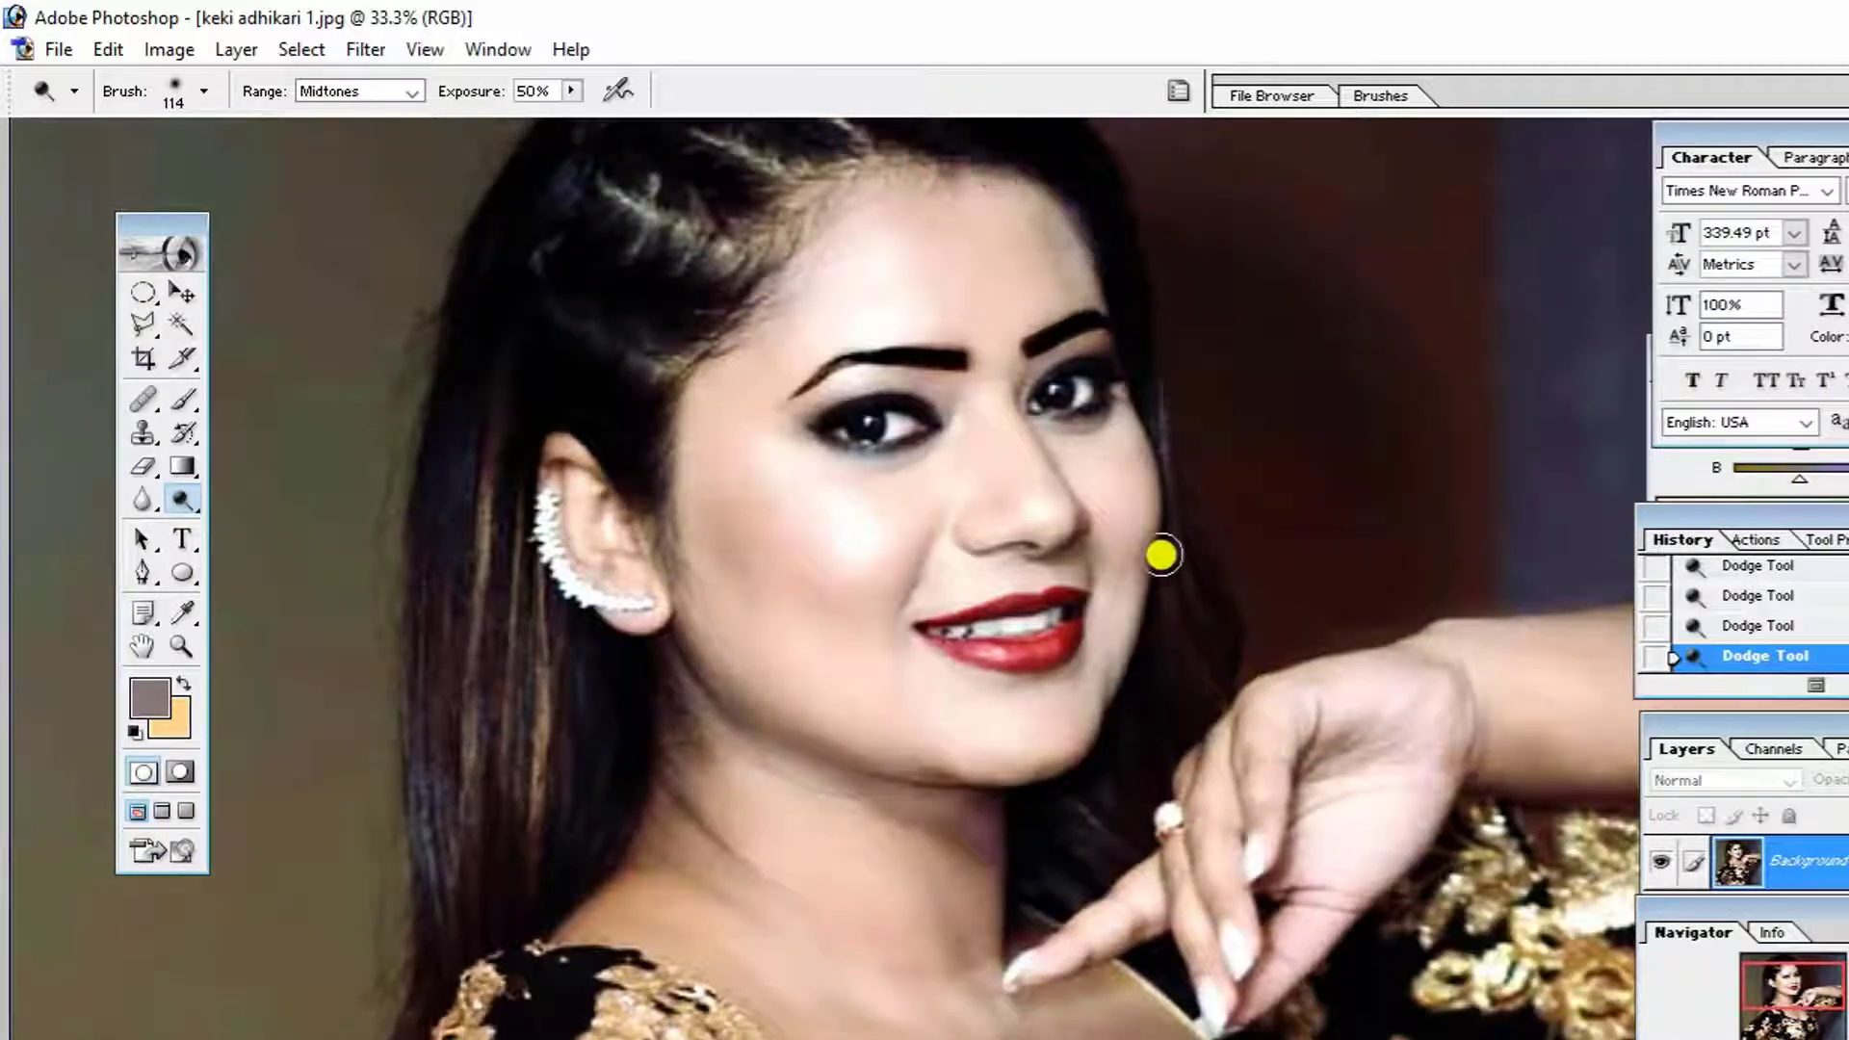
mouse_move(672, 767)
left_mouse_down()
mouse_move(685, 603)
mouse_move(767, 722)
mouse_move(693, 735)
mouse_move(653, 829)
left_mouse_up()
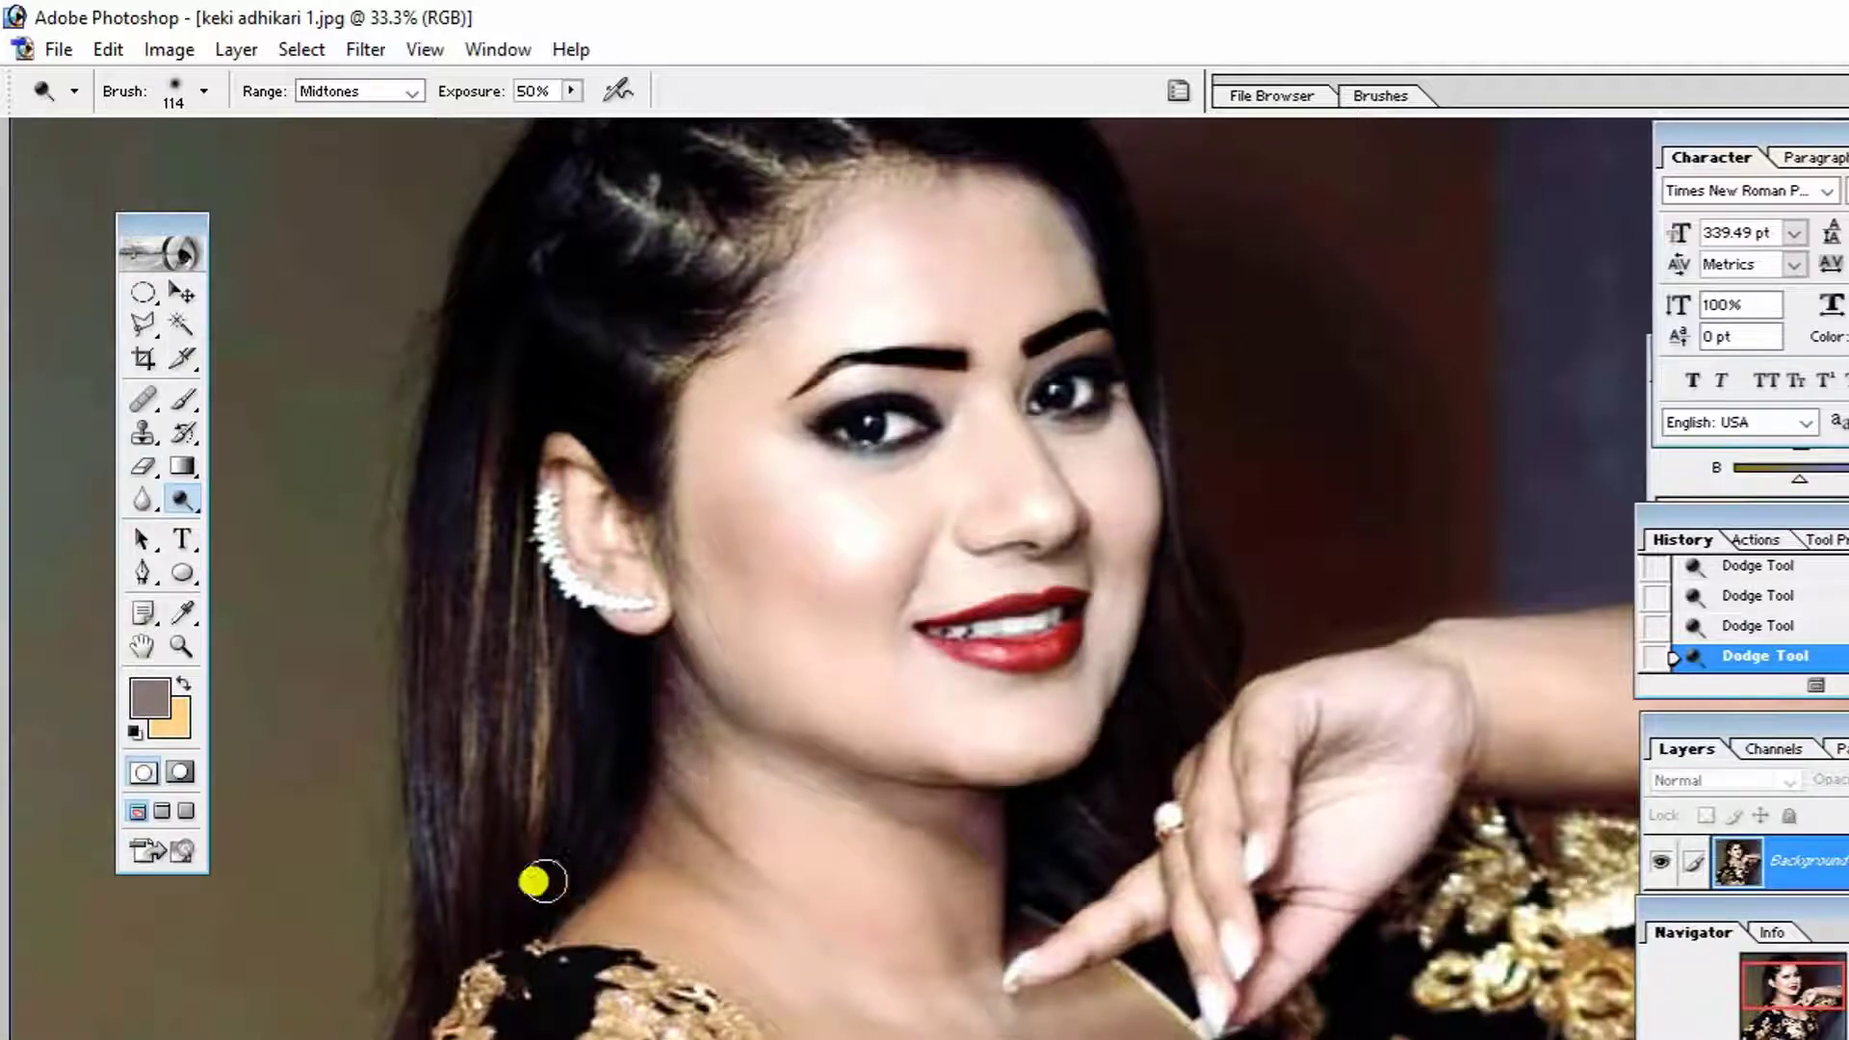
key("ctrl+minus")
key("ctrl+minus")
key("ctrl+minus")
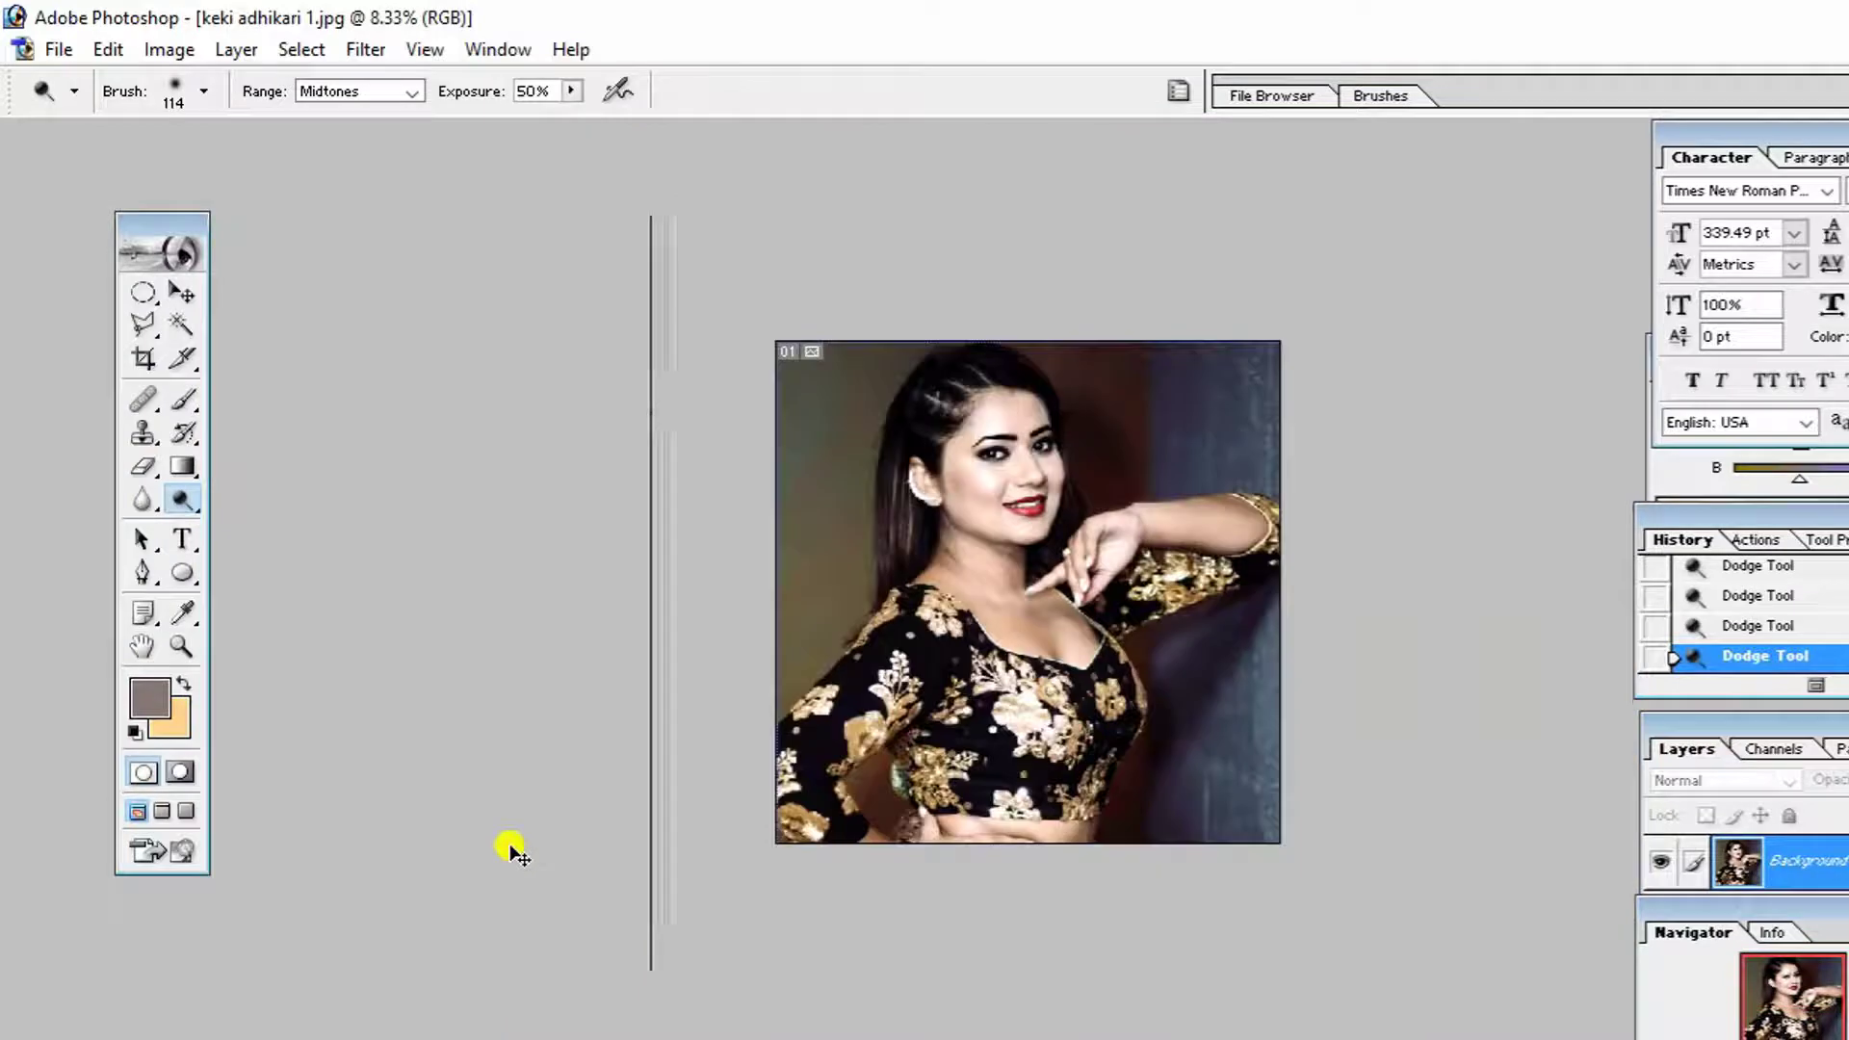
key("ctrl+plus")
key("ctrl+plus")
scroll(510, 848, "up", 1)
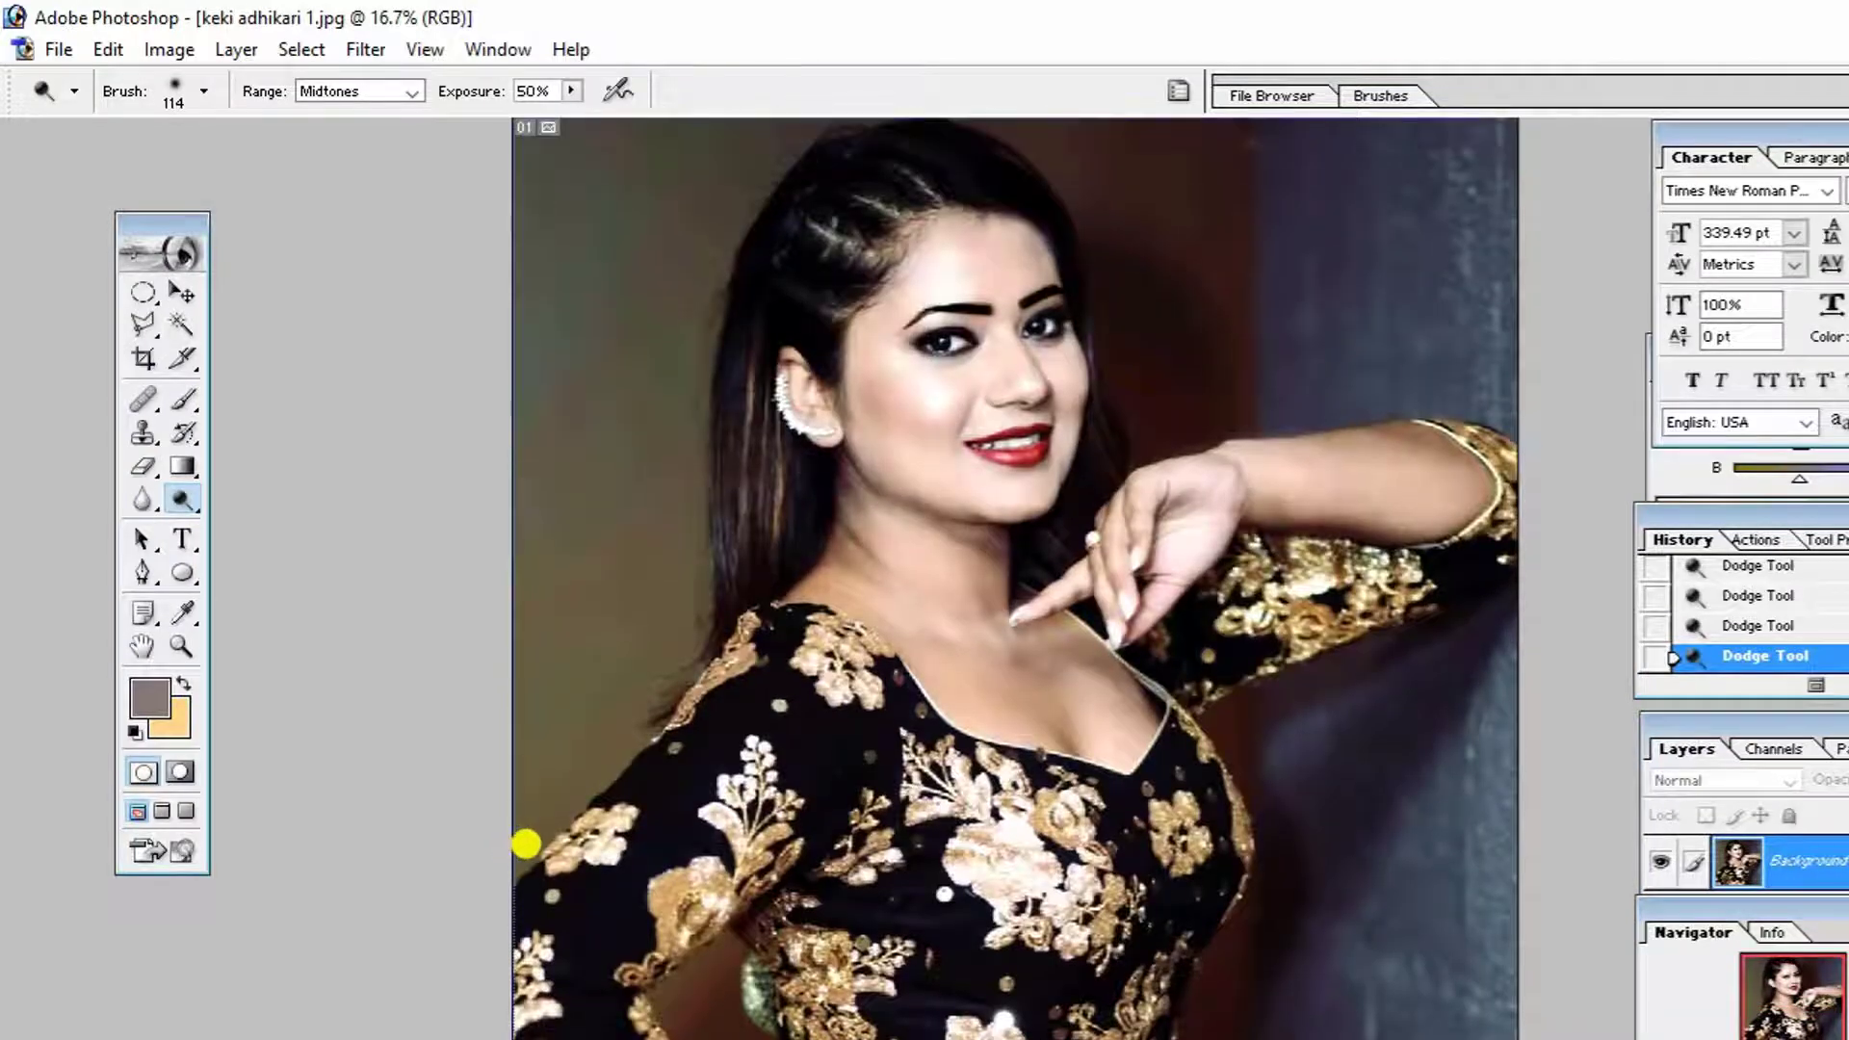
scroll(526, 843, "down", 2)
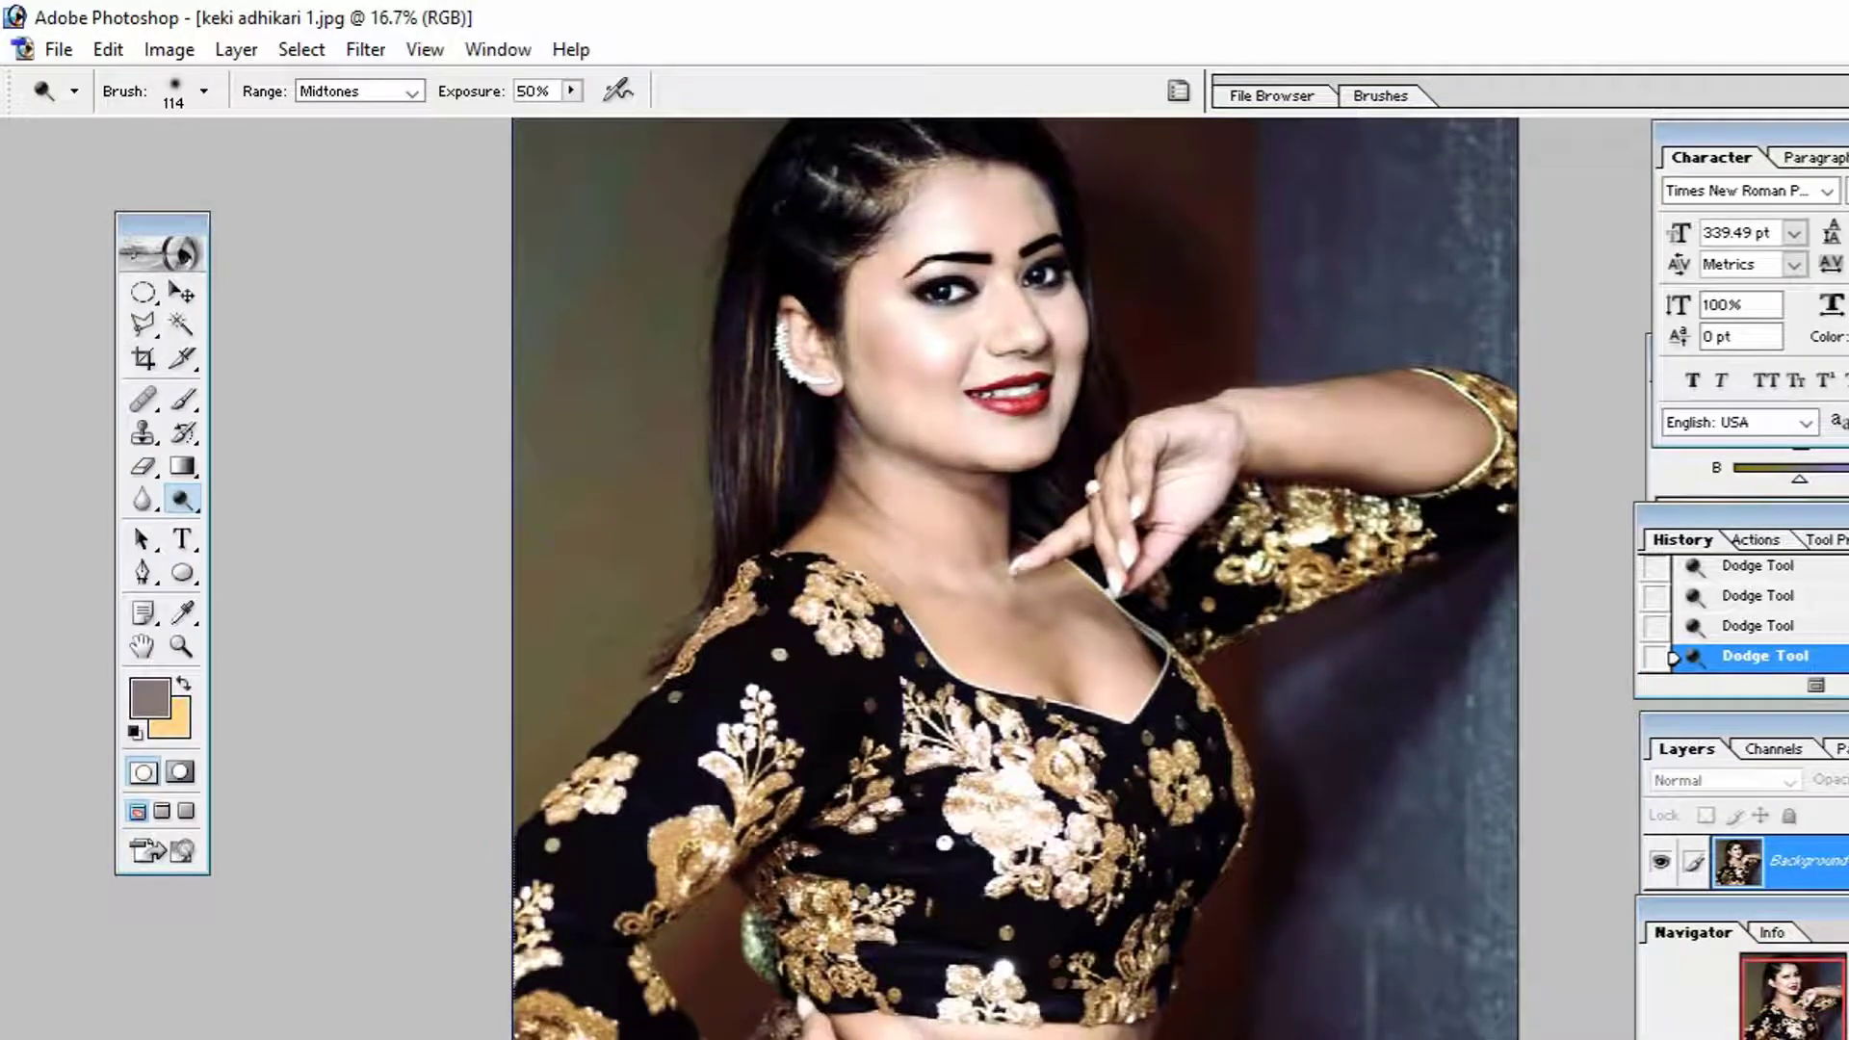
left_click(1064, 687)
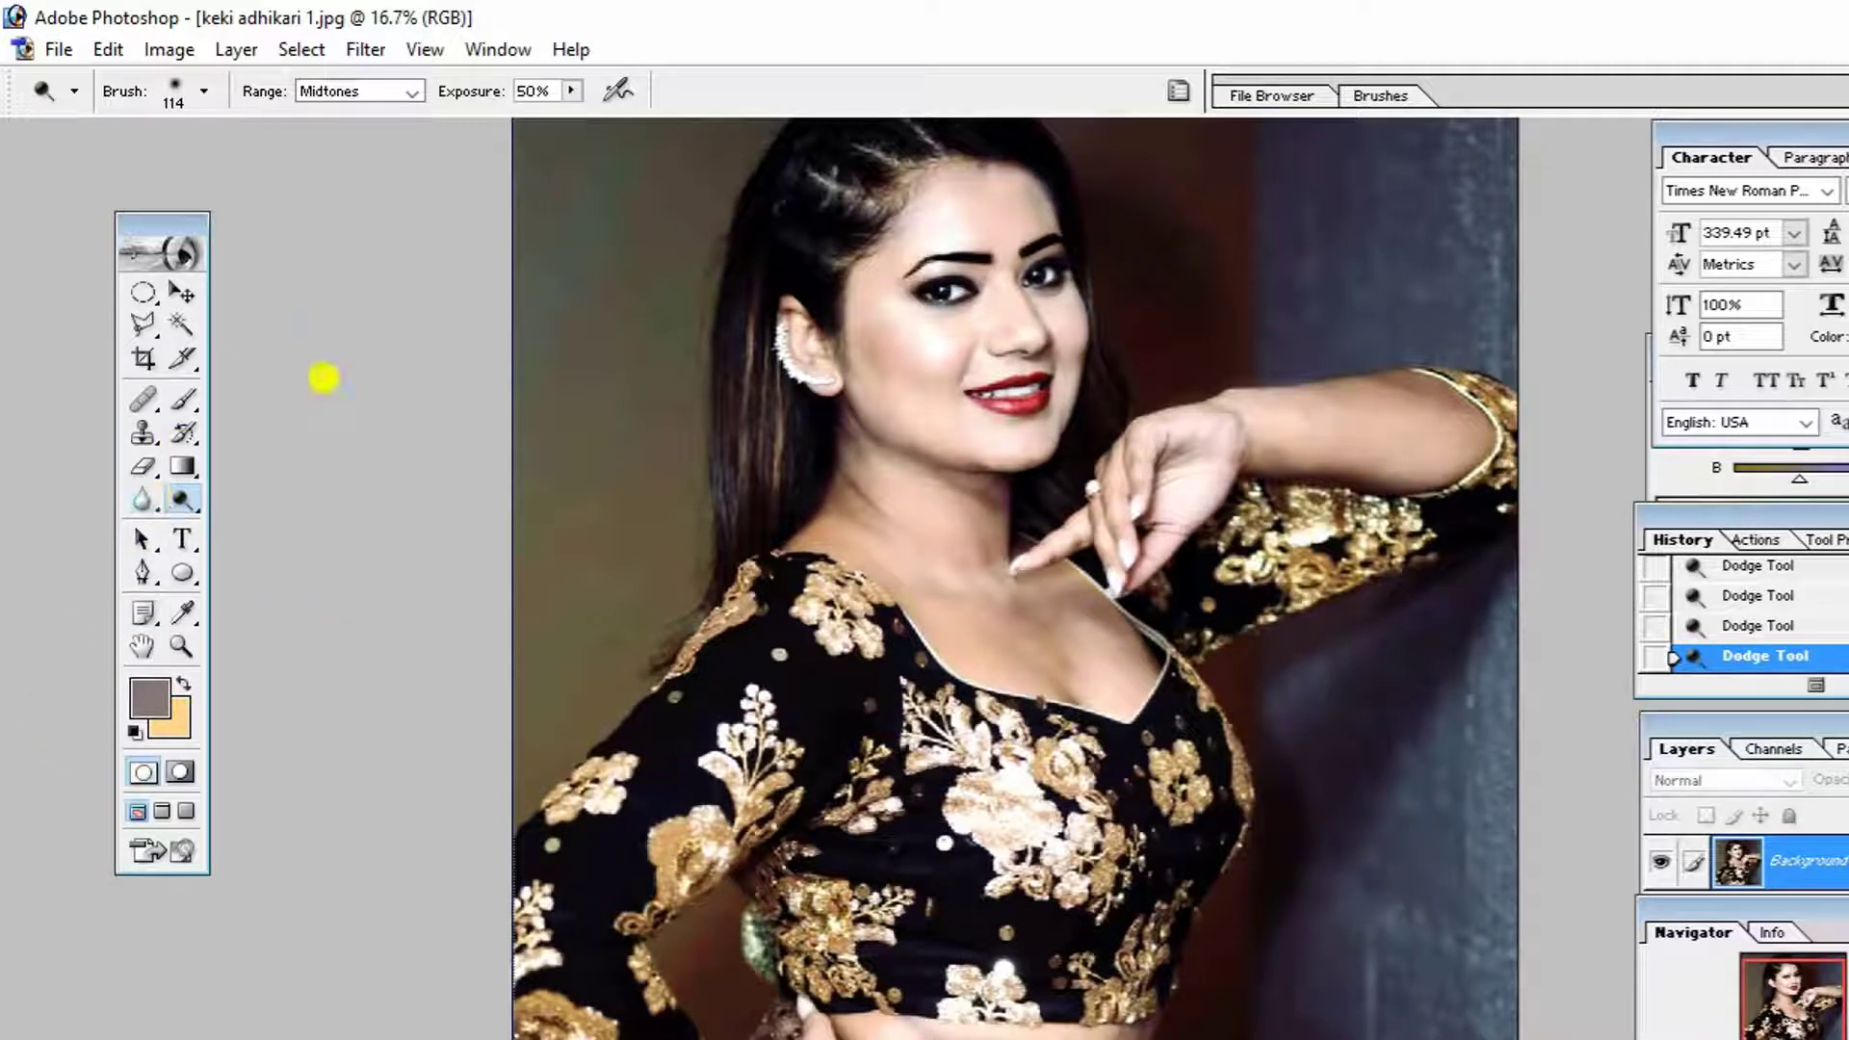
scroll(789, 277, "up", 2)
left_click(181, 291)
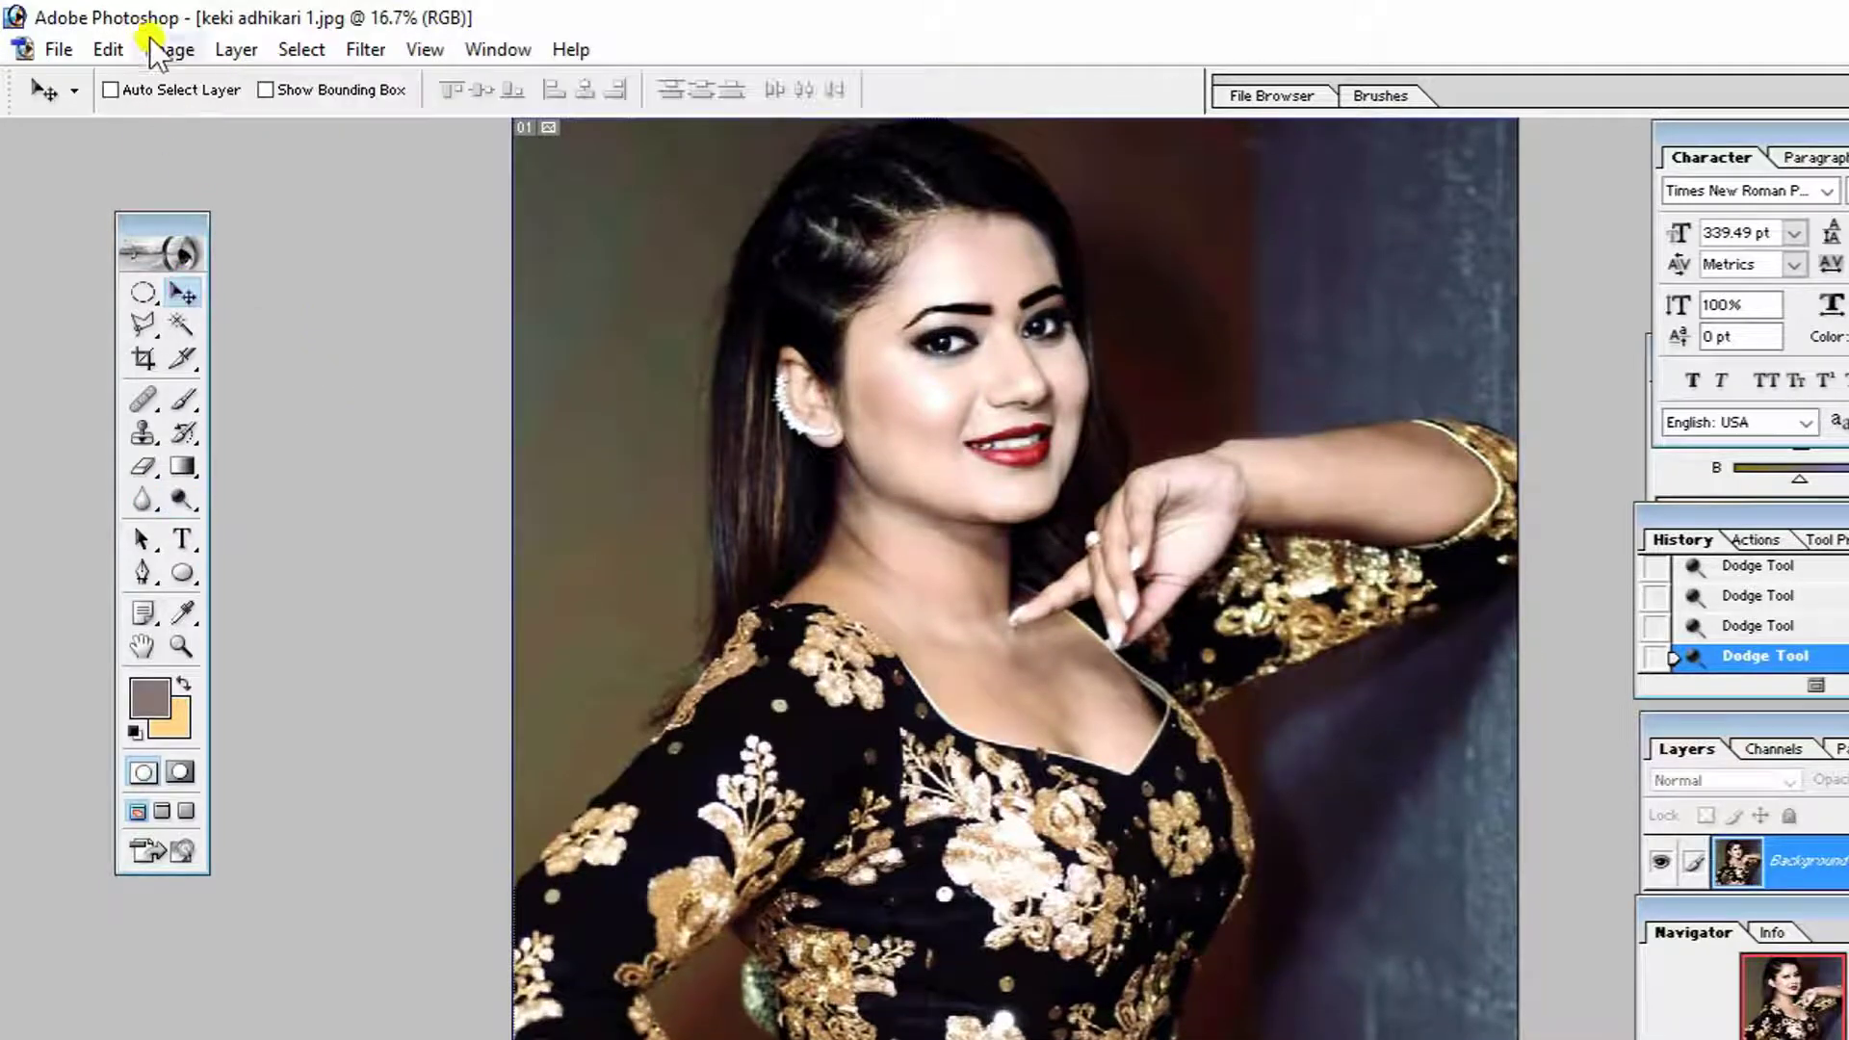
left_click(168, 49)
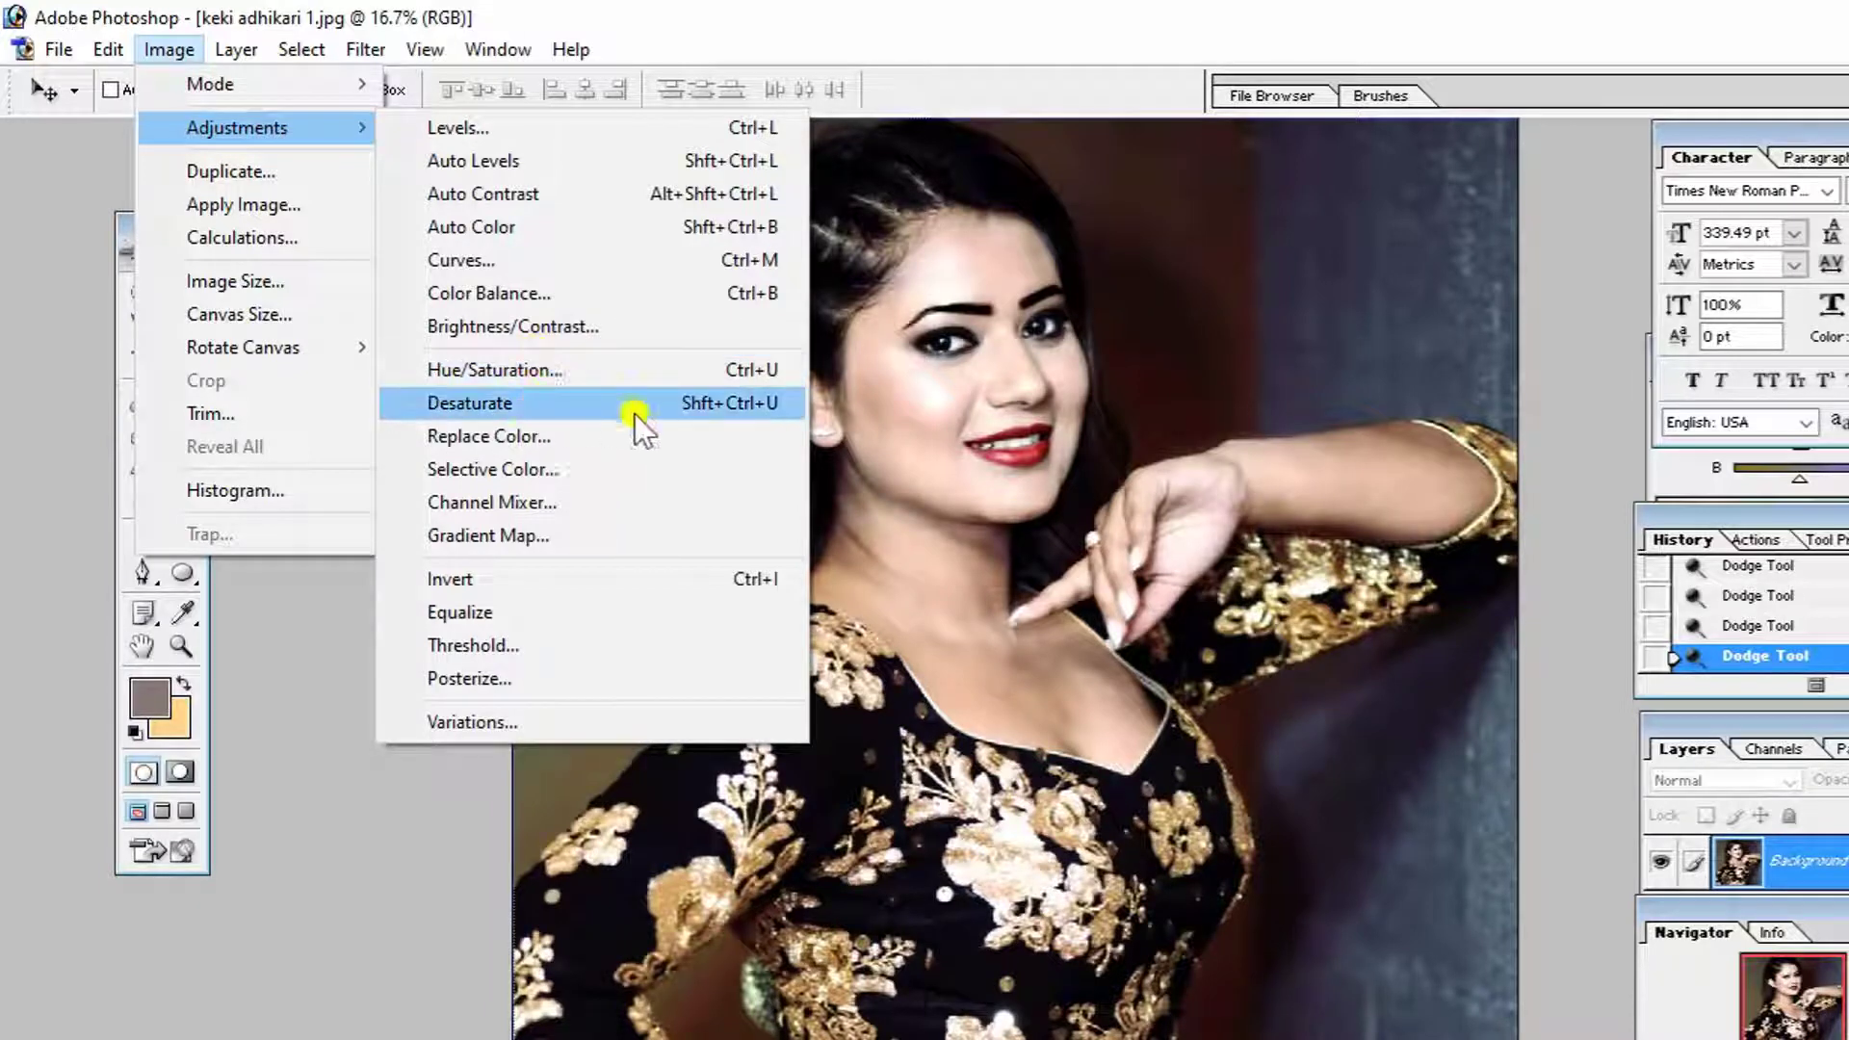
left_click(530, 405)
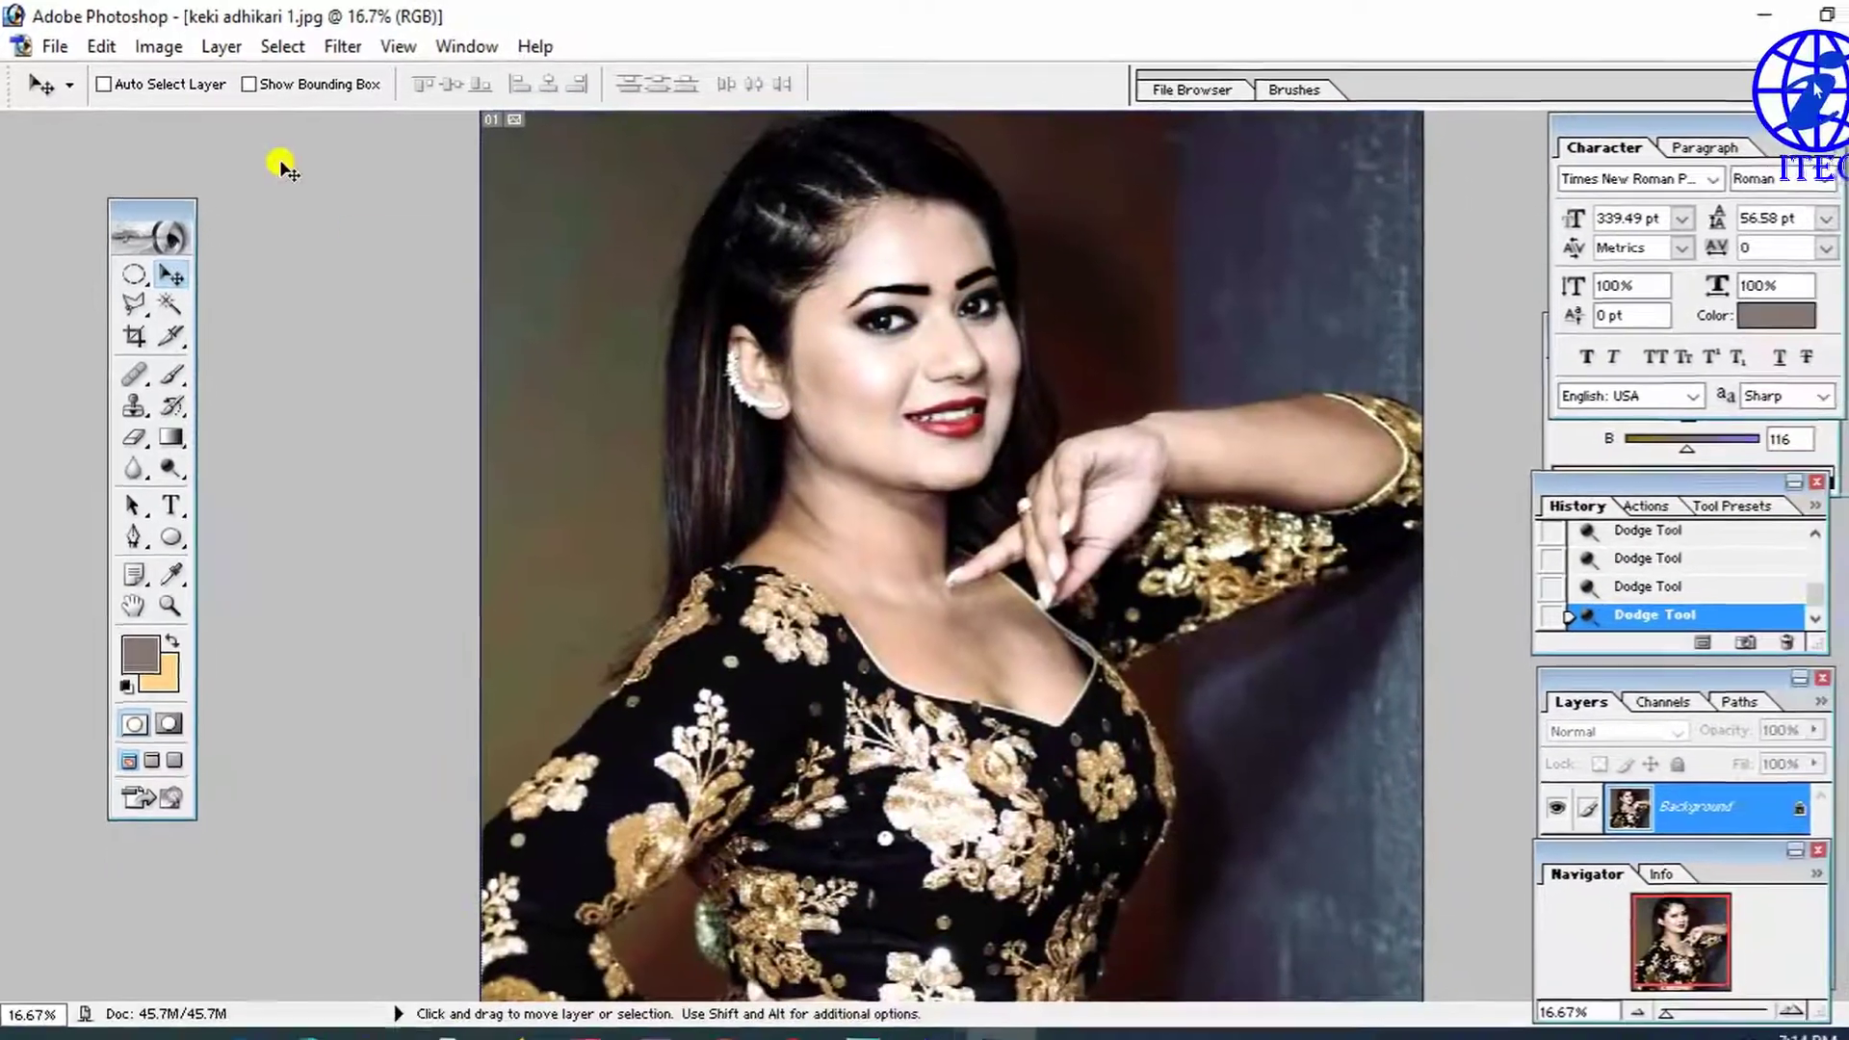
left_click(164, 43)
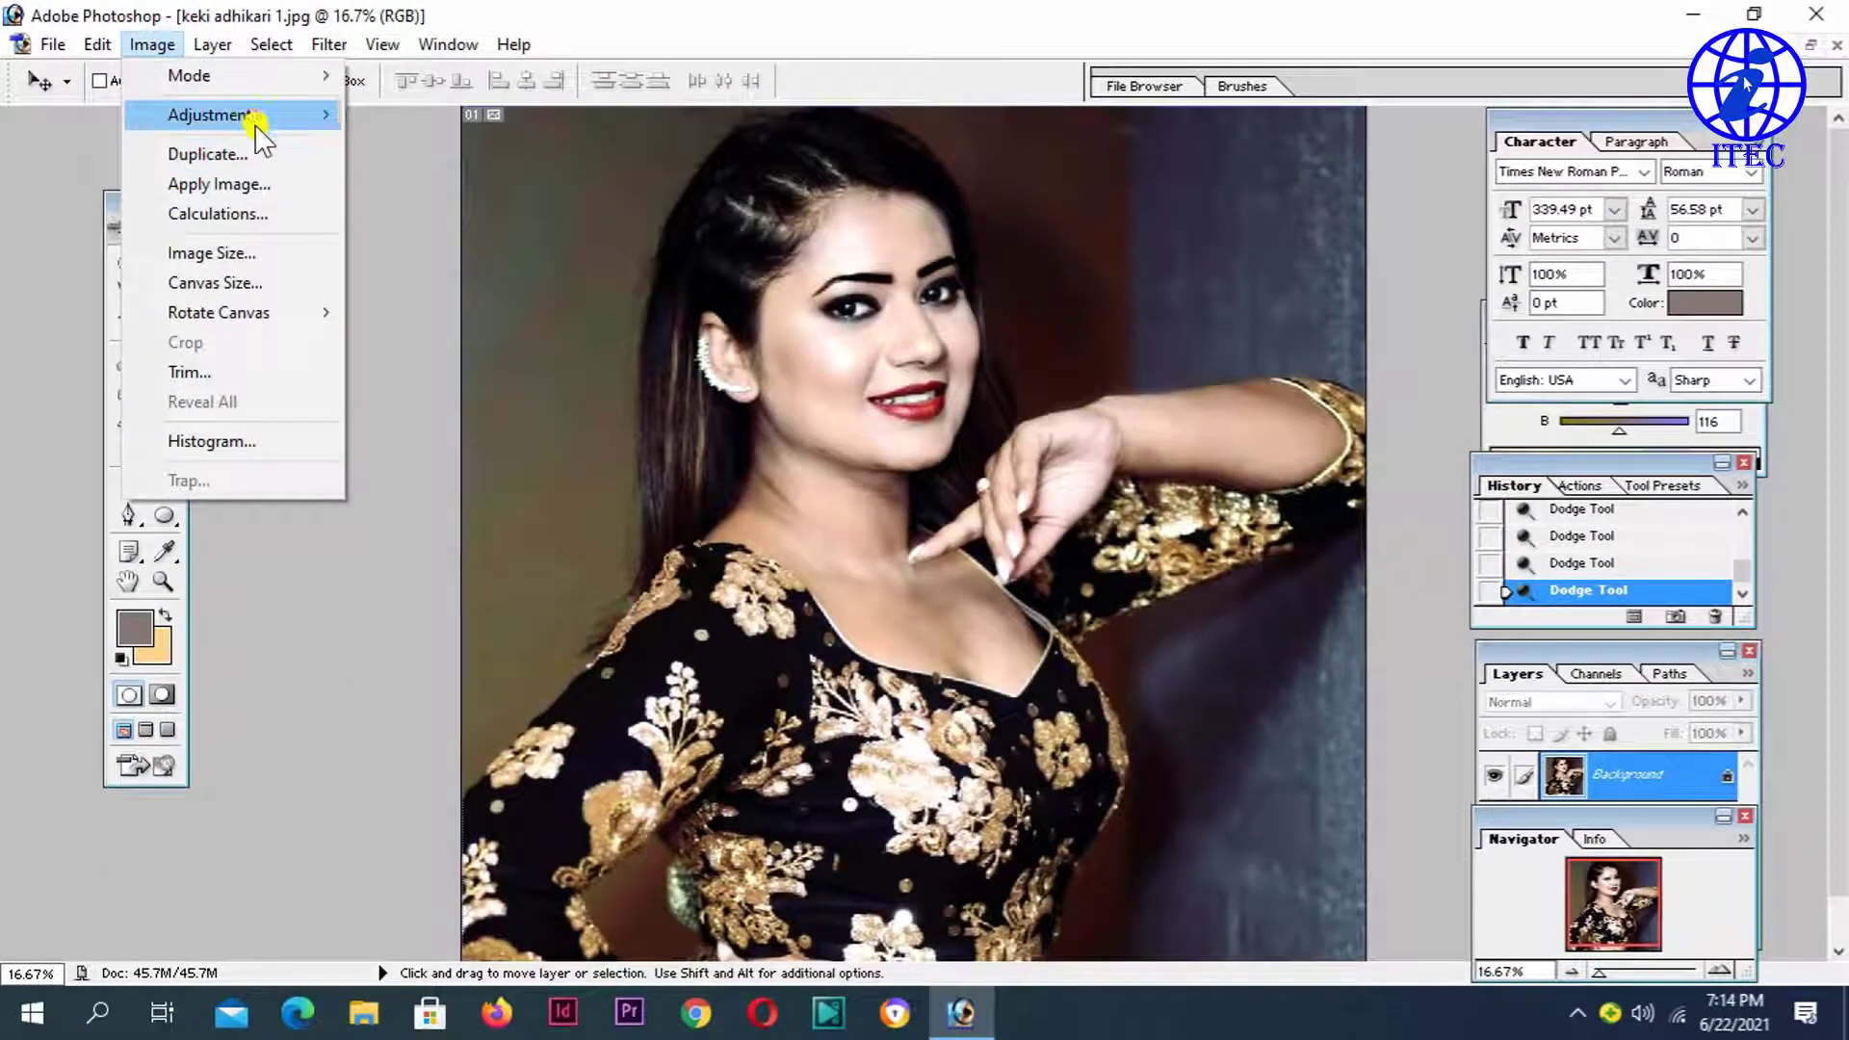
mouse_move(212, 113)
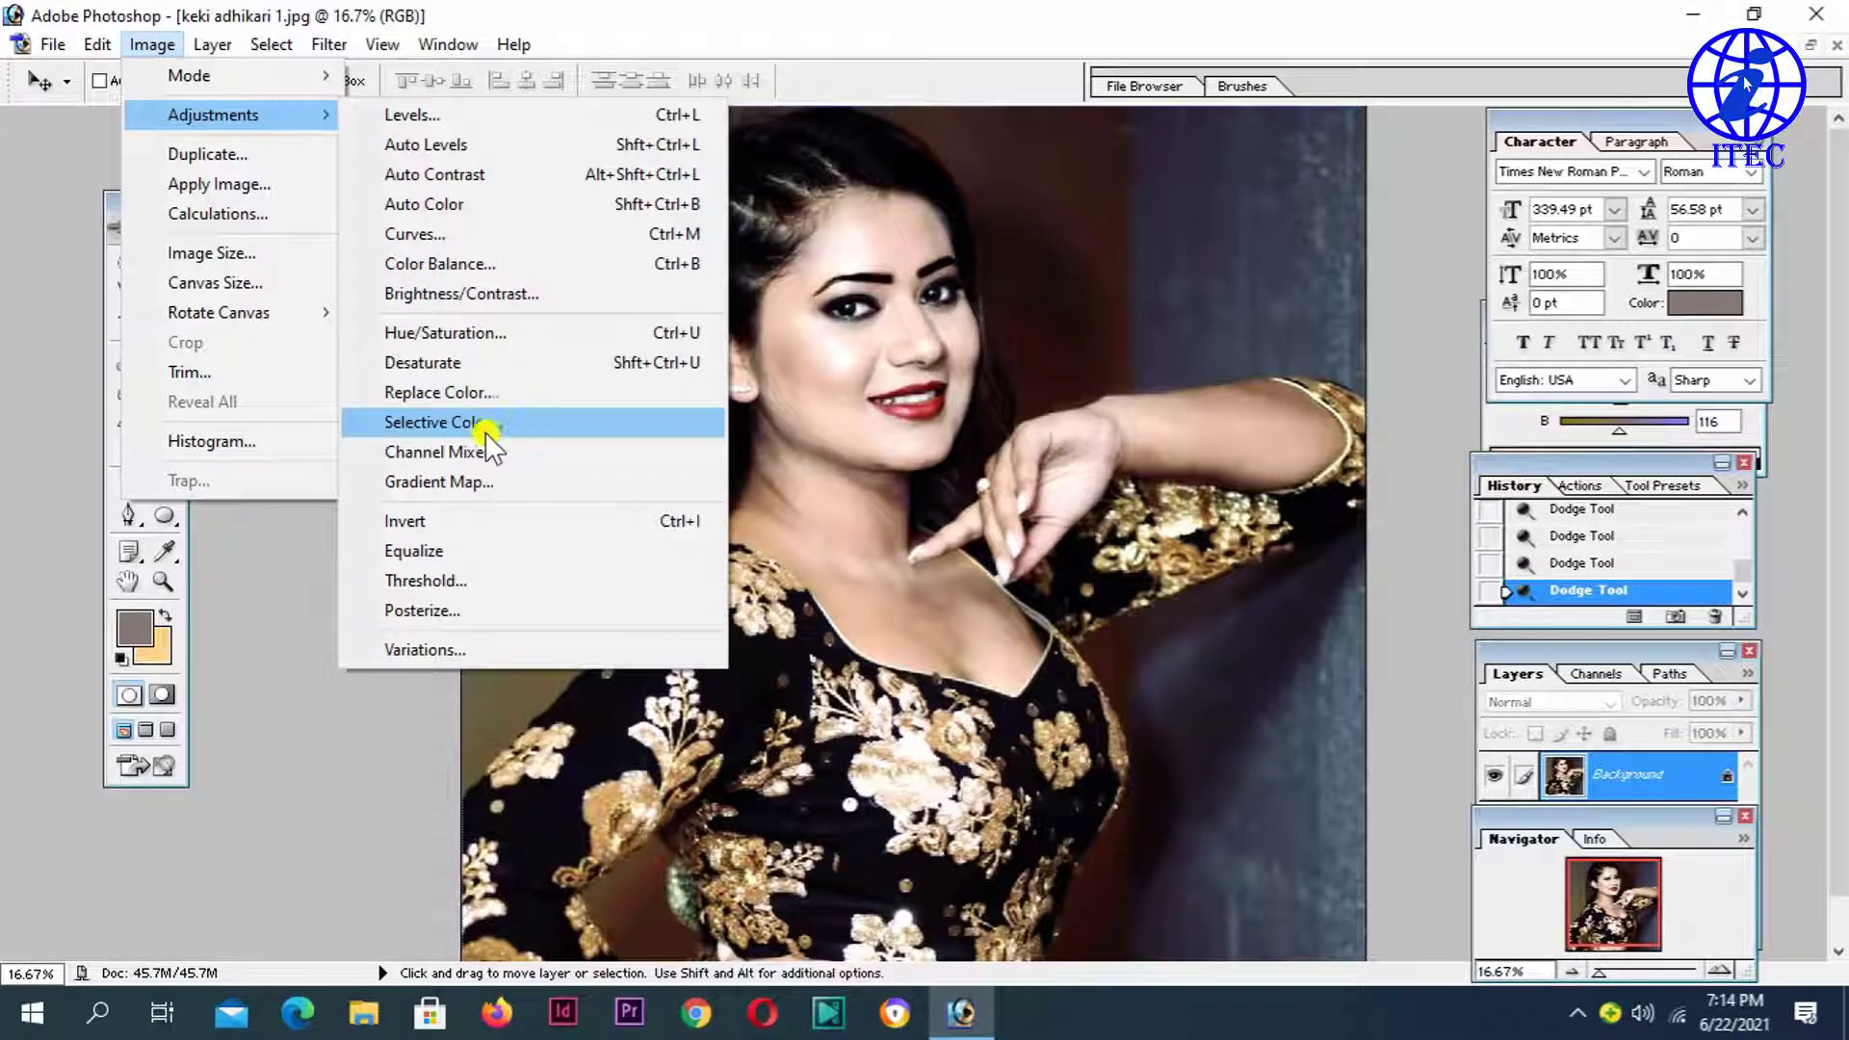
left_click(474, 483)
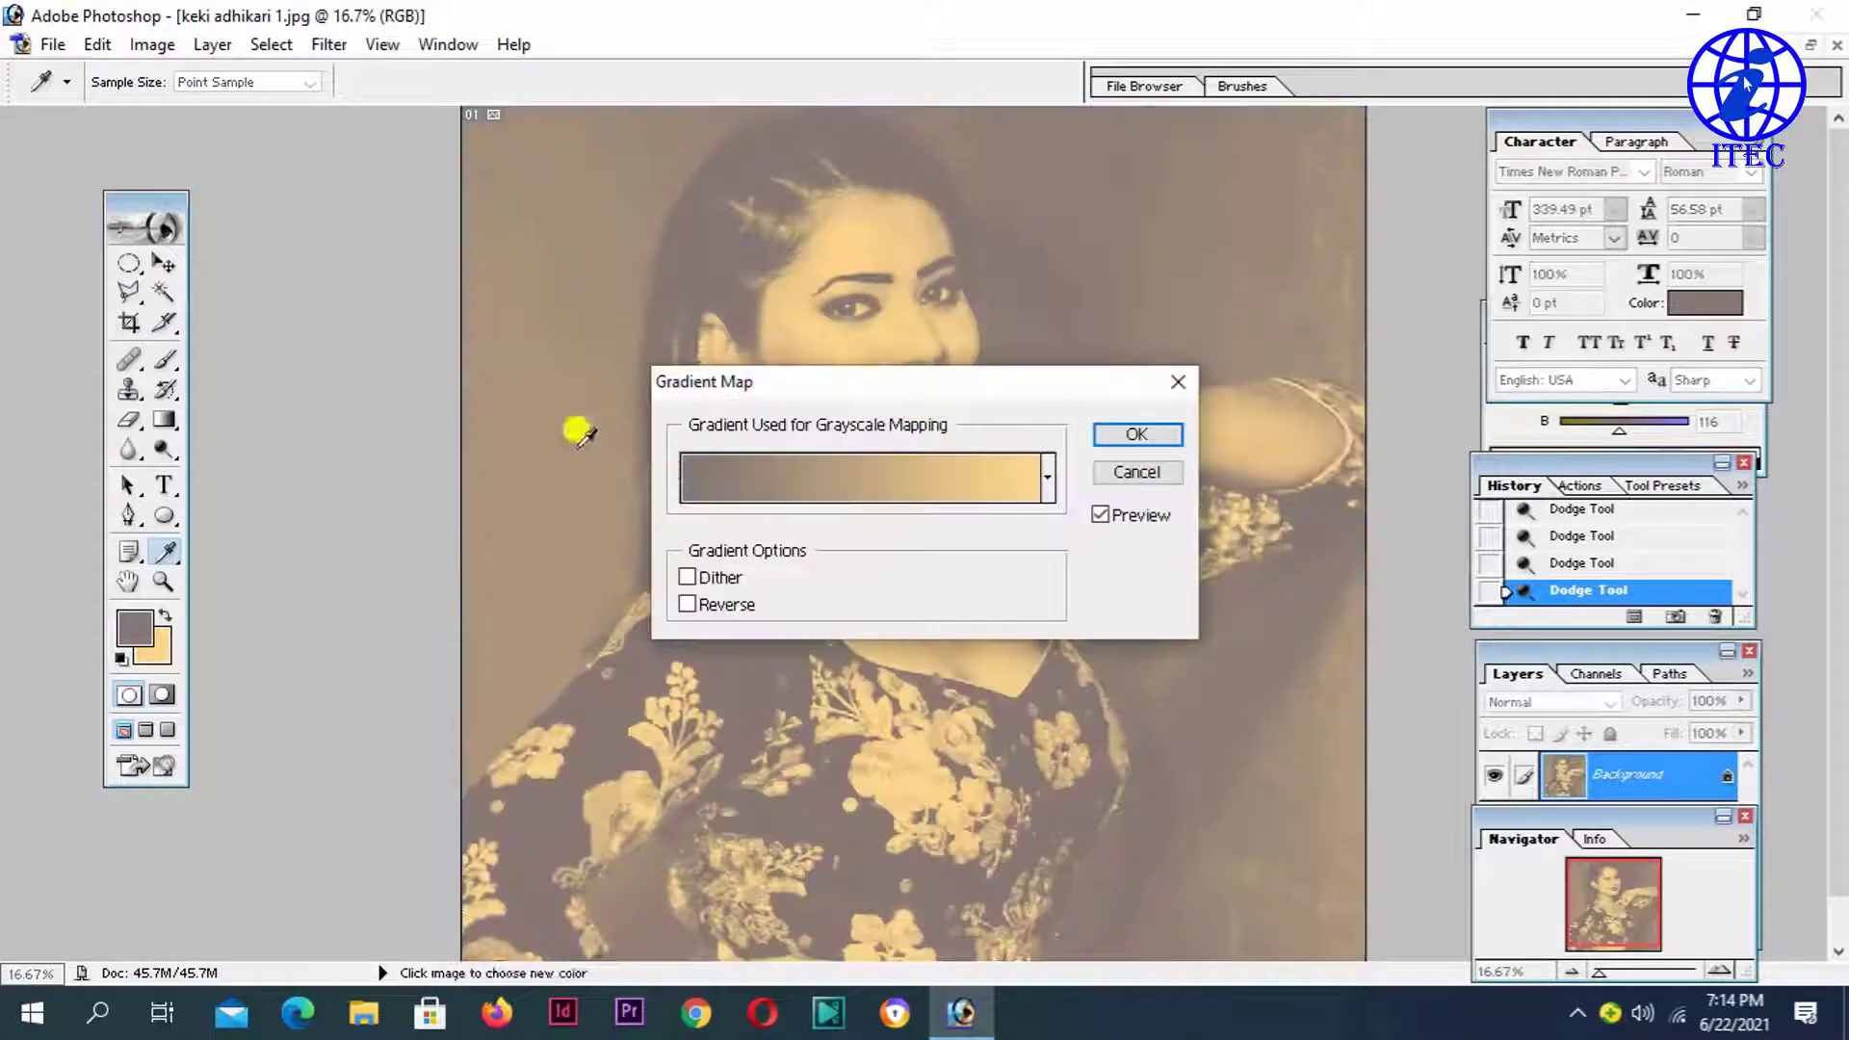
left_click(1028, 480)
left_click(922, 289)
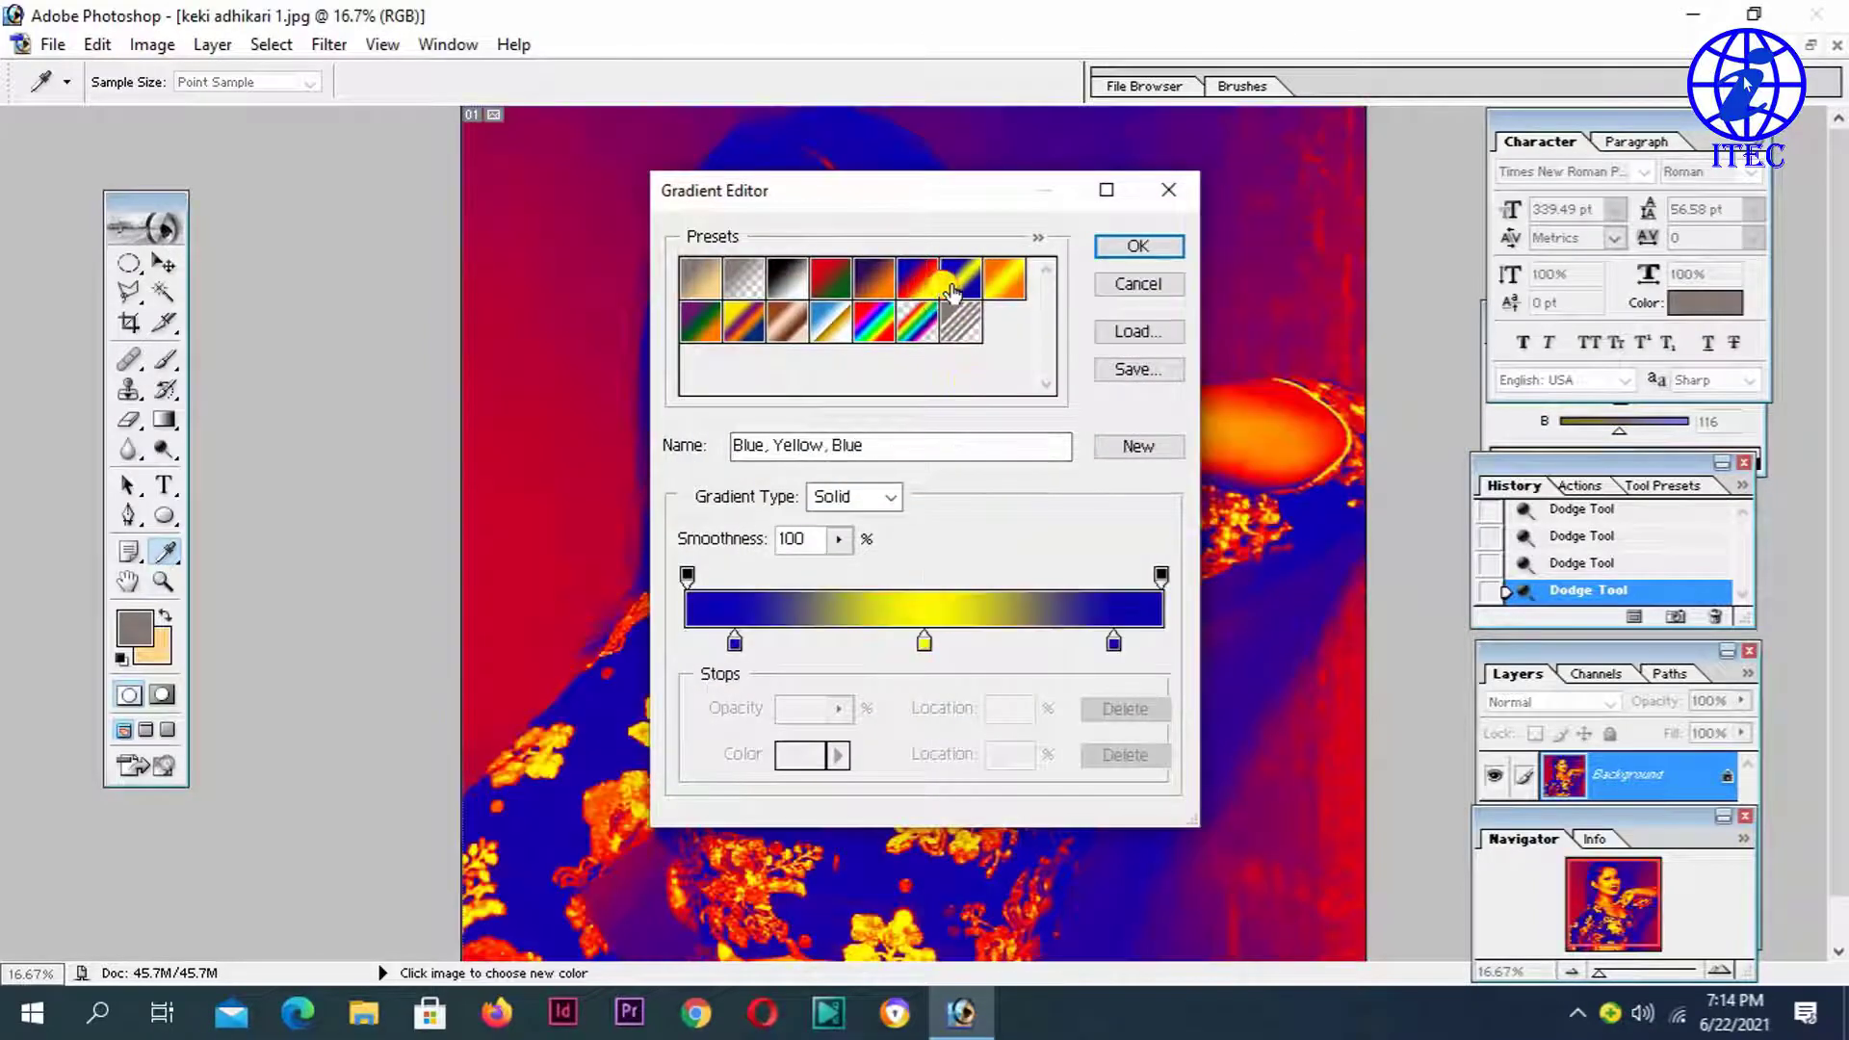
left_click(1159, 247)
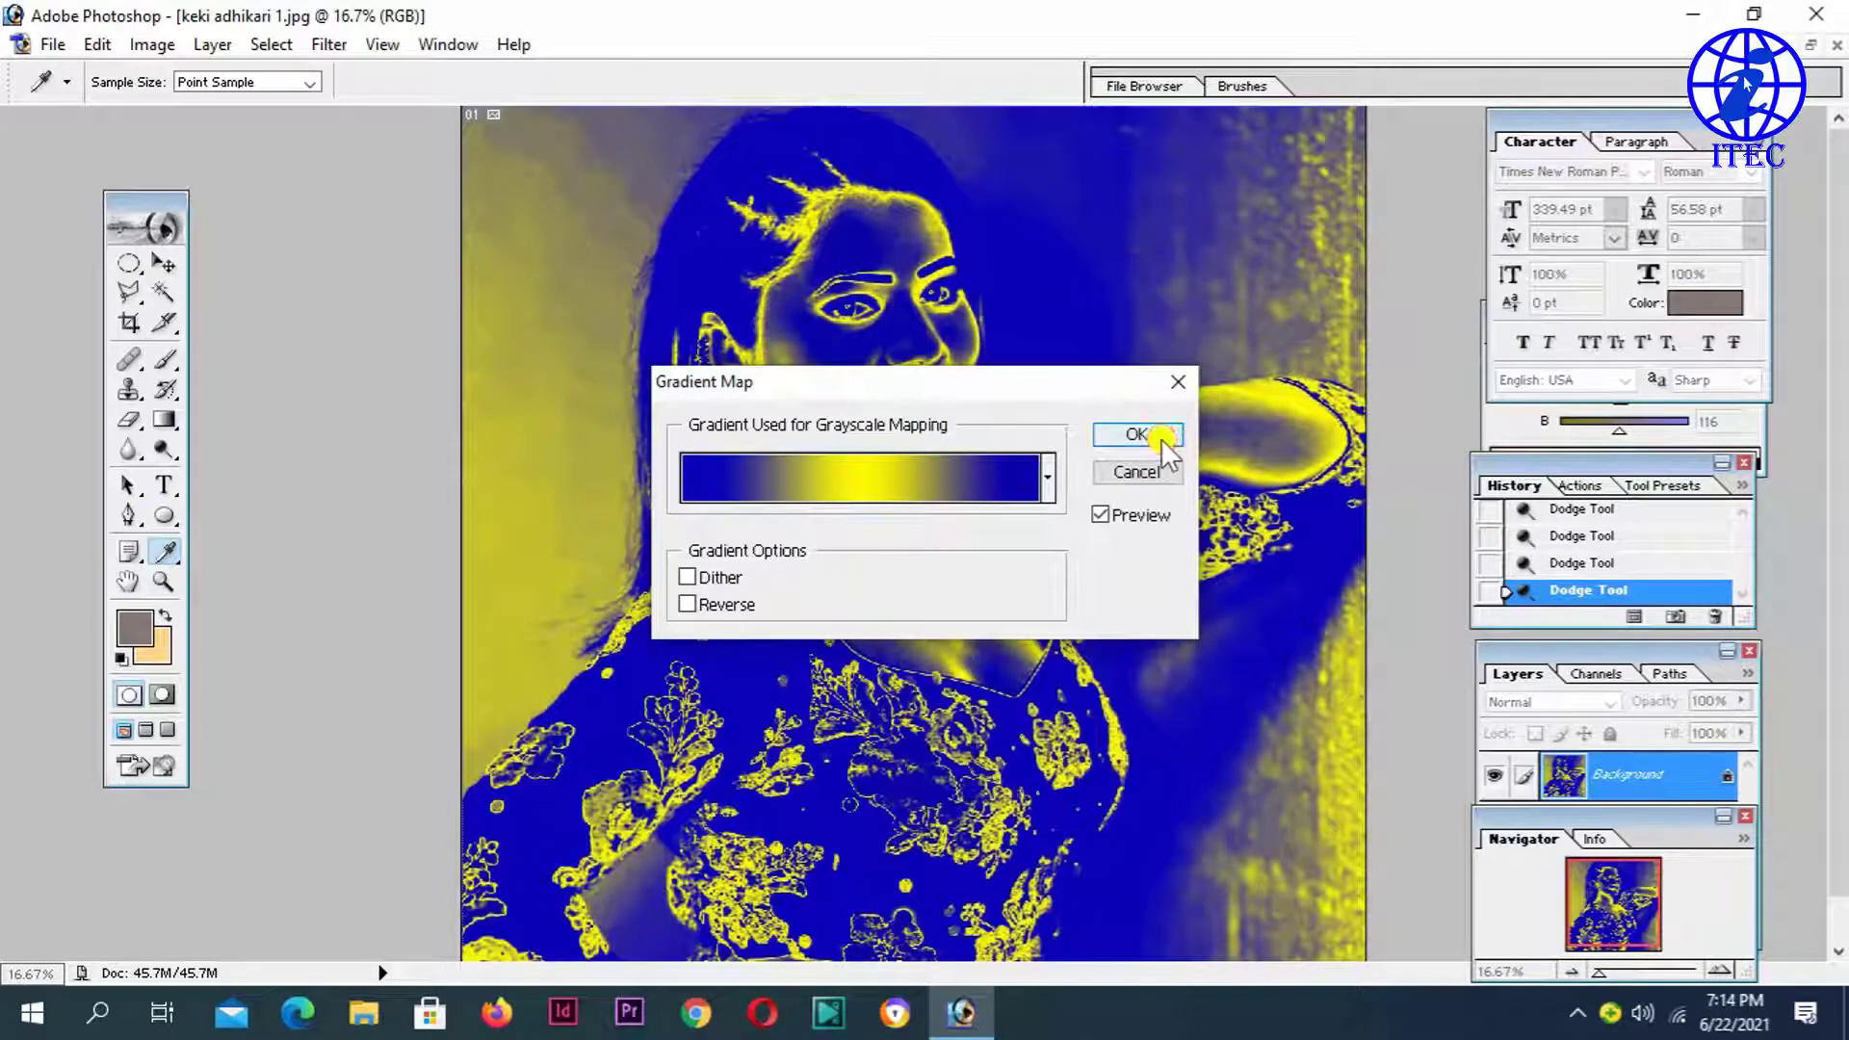
left_click(1136, 434)
key("v")
left_click(1600, 536)
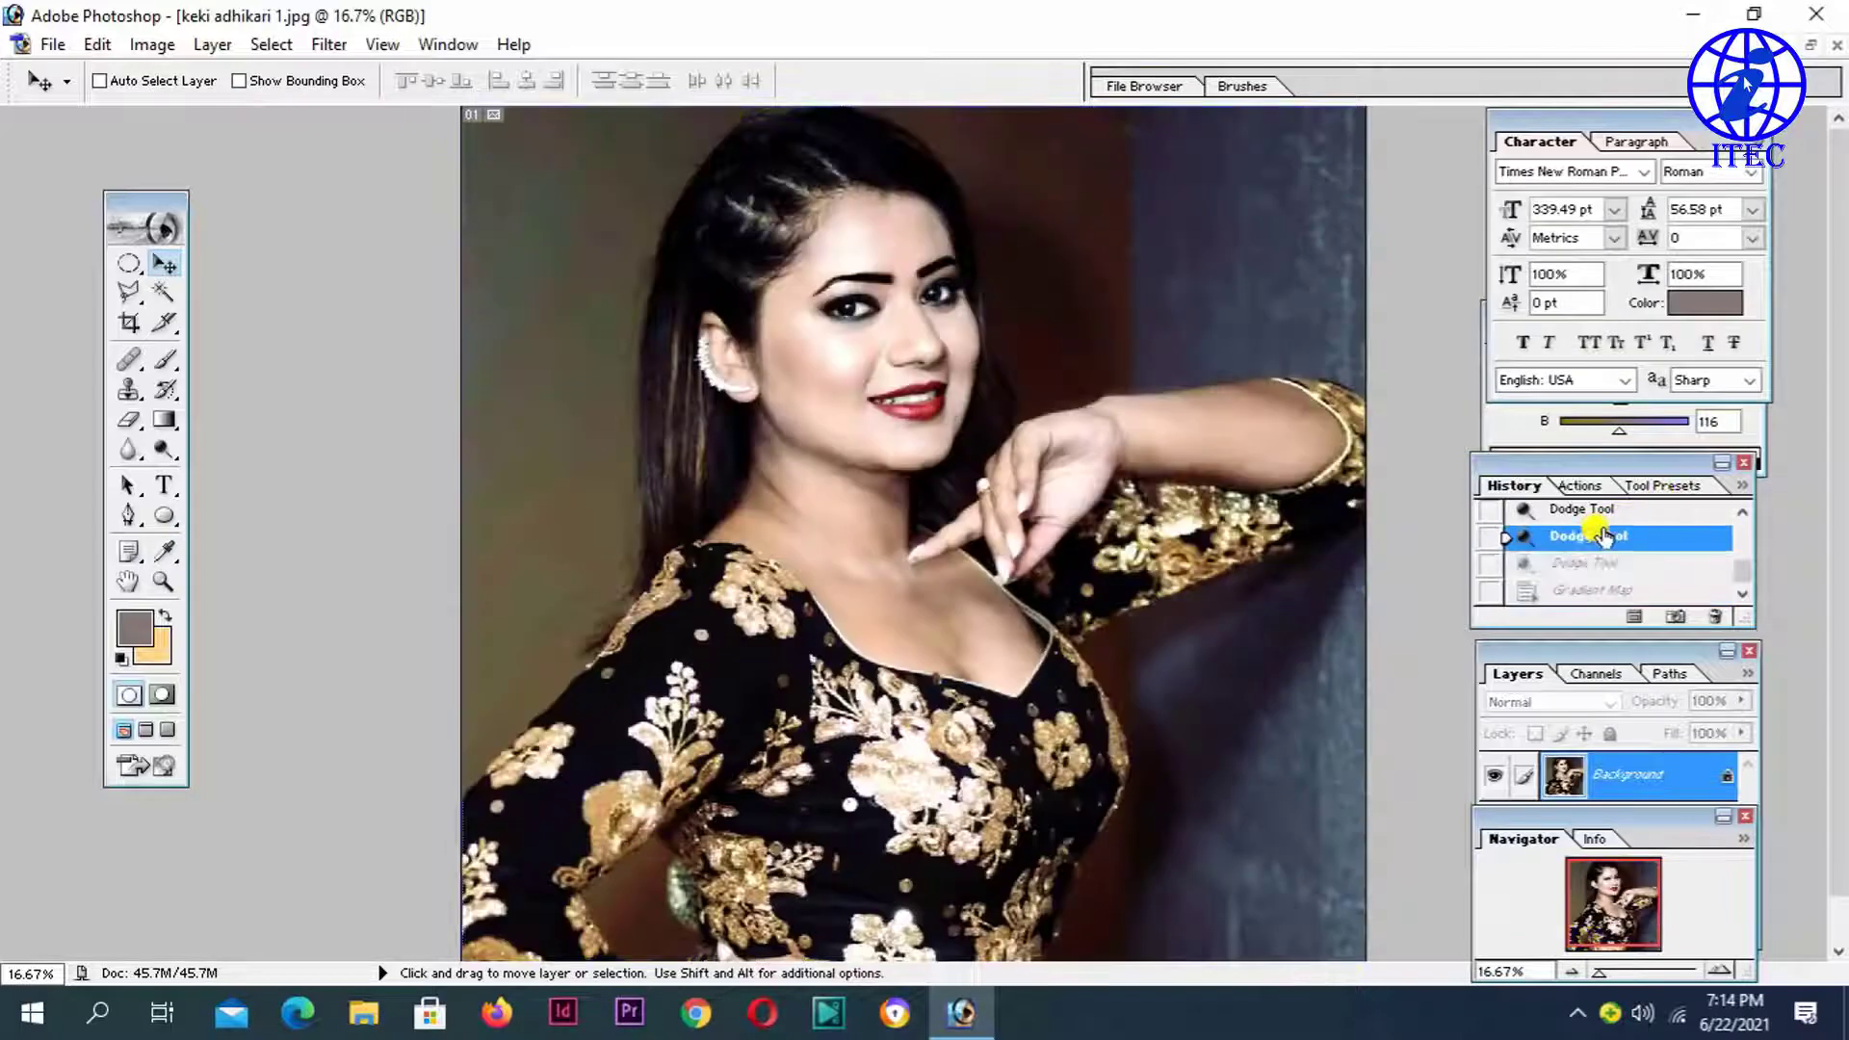
Step: Restore the latest dodge history state and set the Burn brush to about 145 px
left_click(1588, 562)
scroll(749, 461, "down", 1)
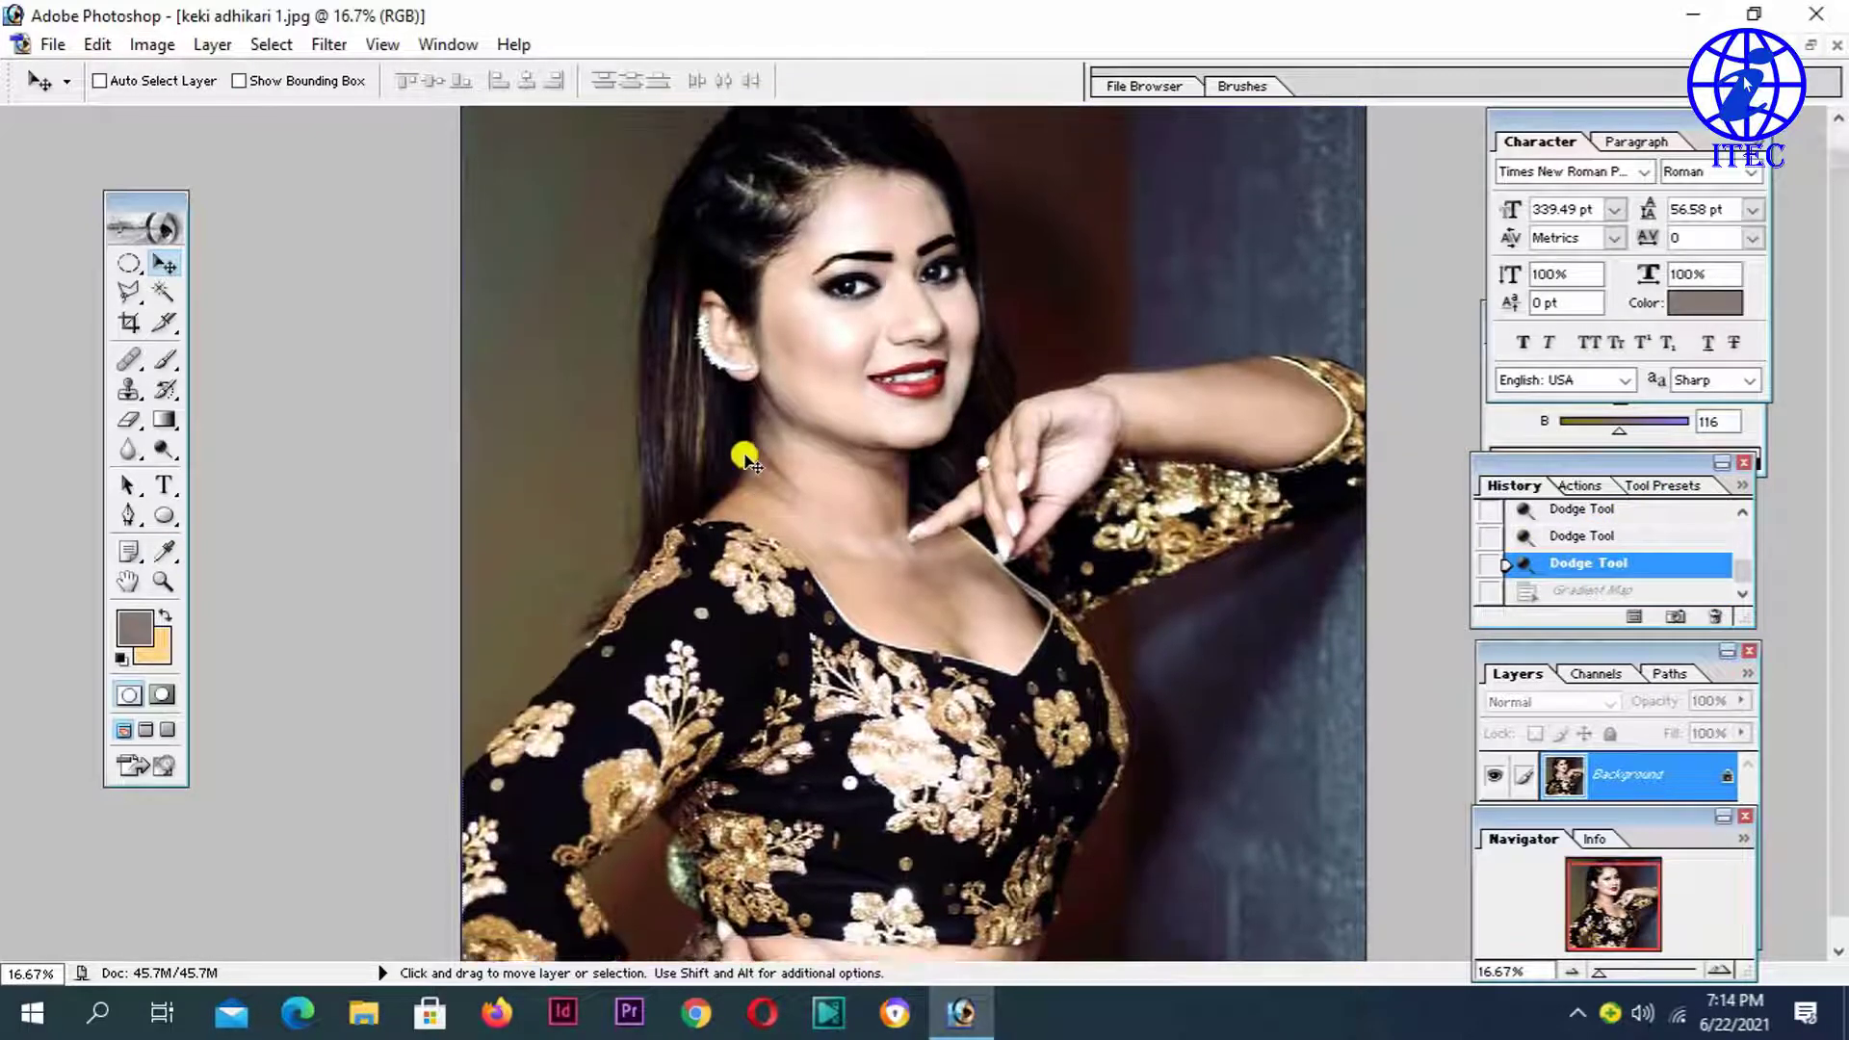
scroll(749, 460, "up", 1)
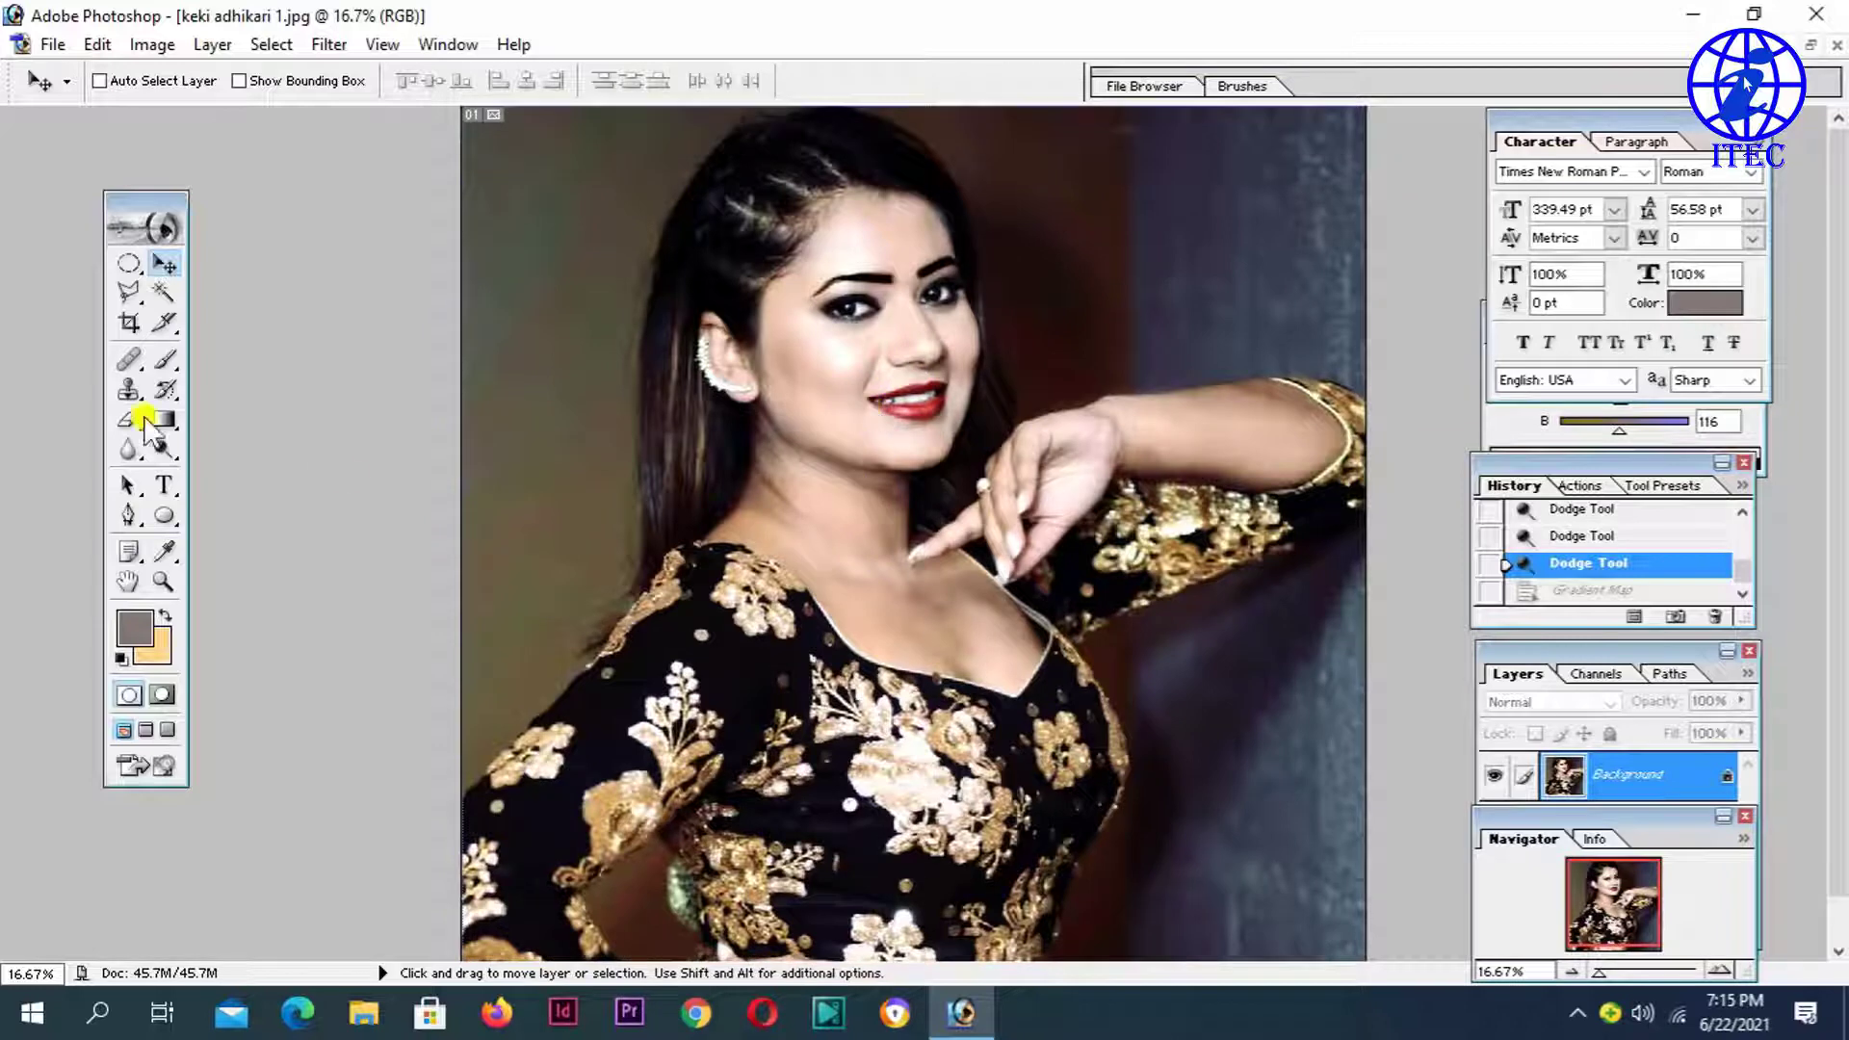
left_click_drag(161, 451, 247, 473)
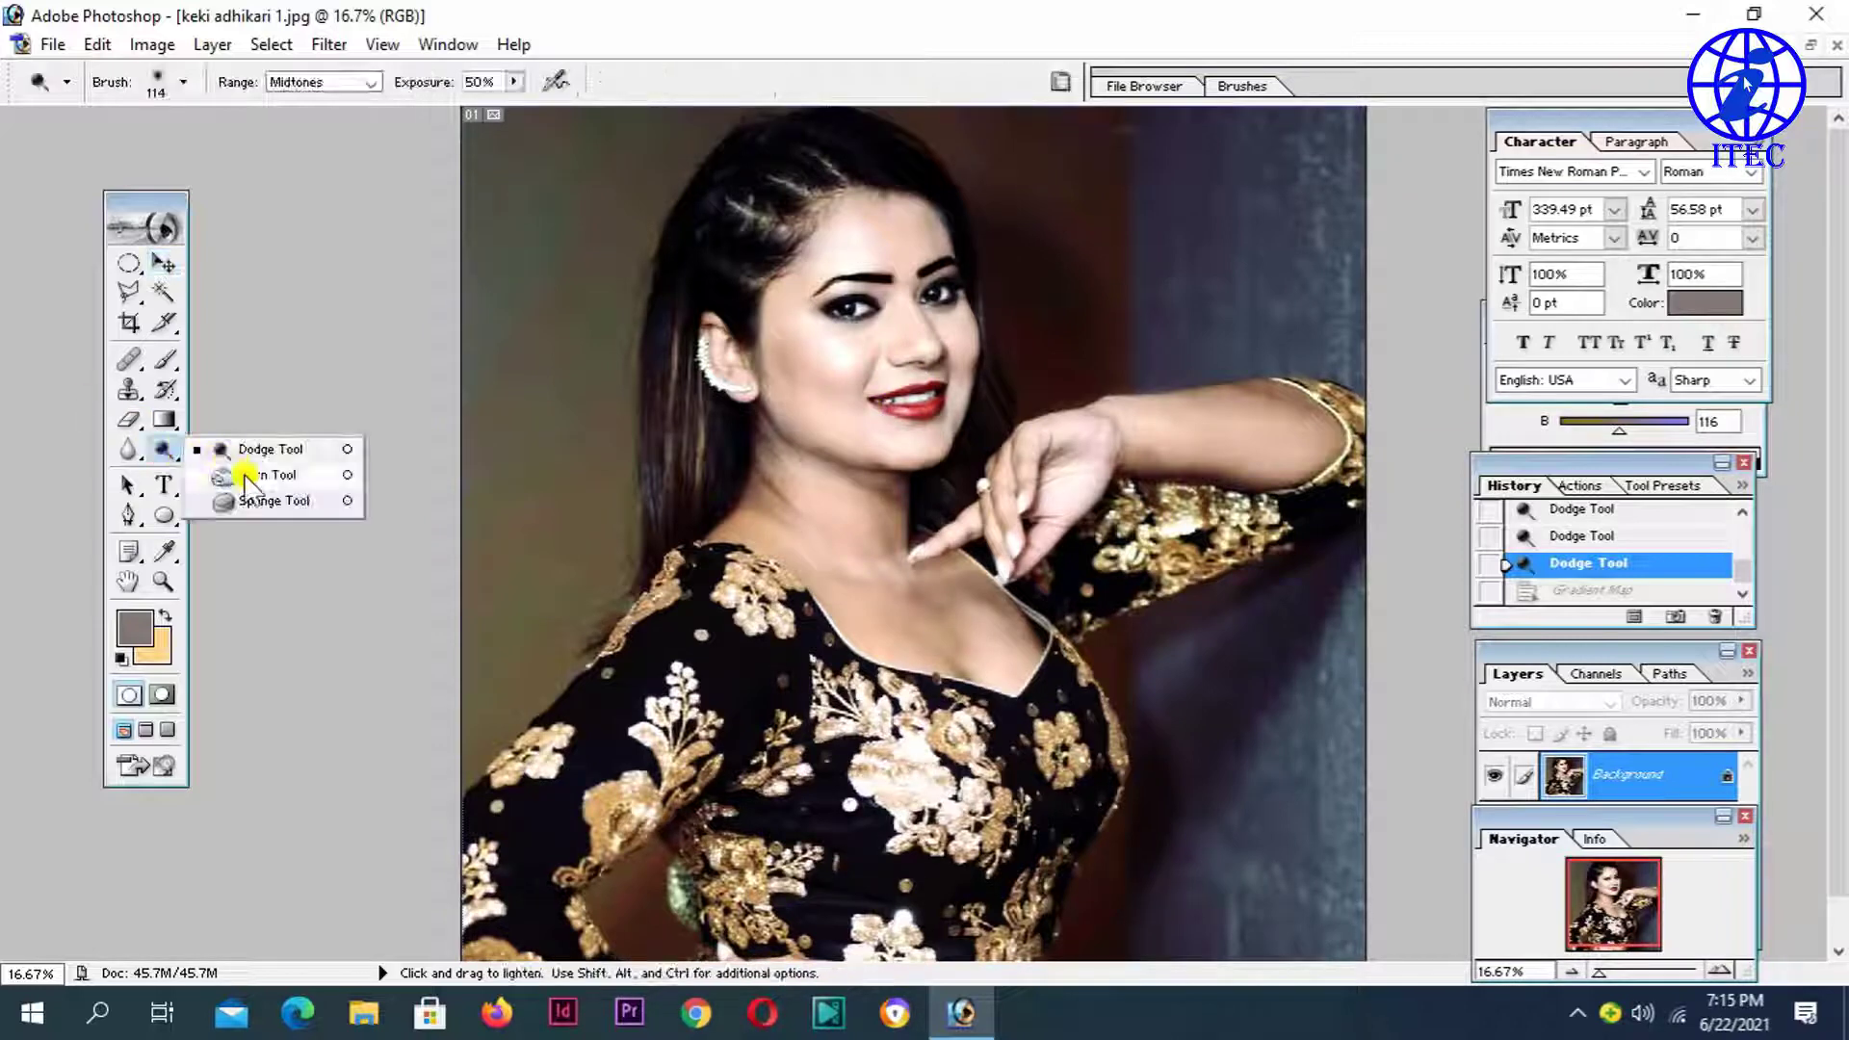
right_click(679, 345)
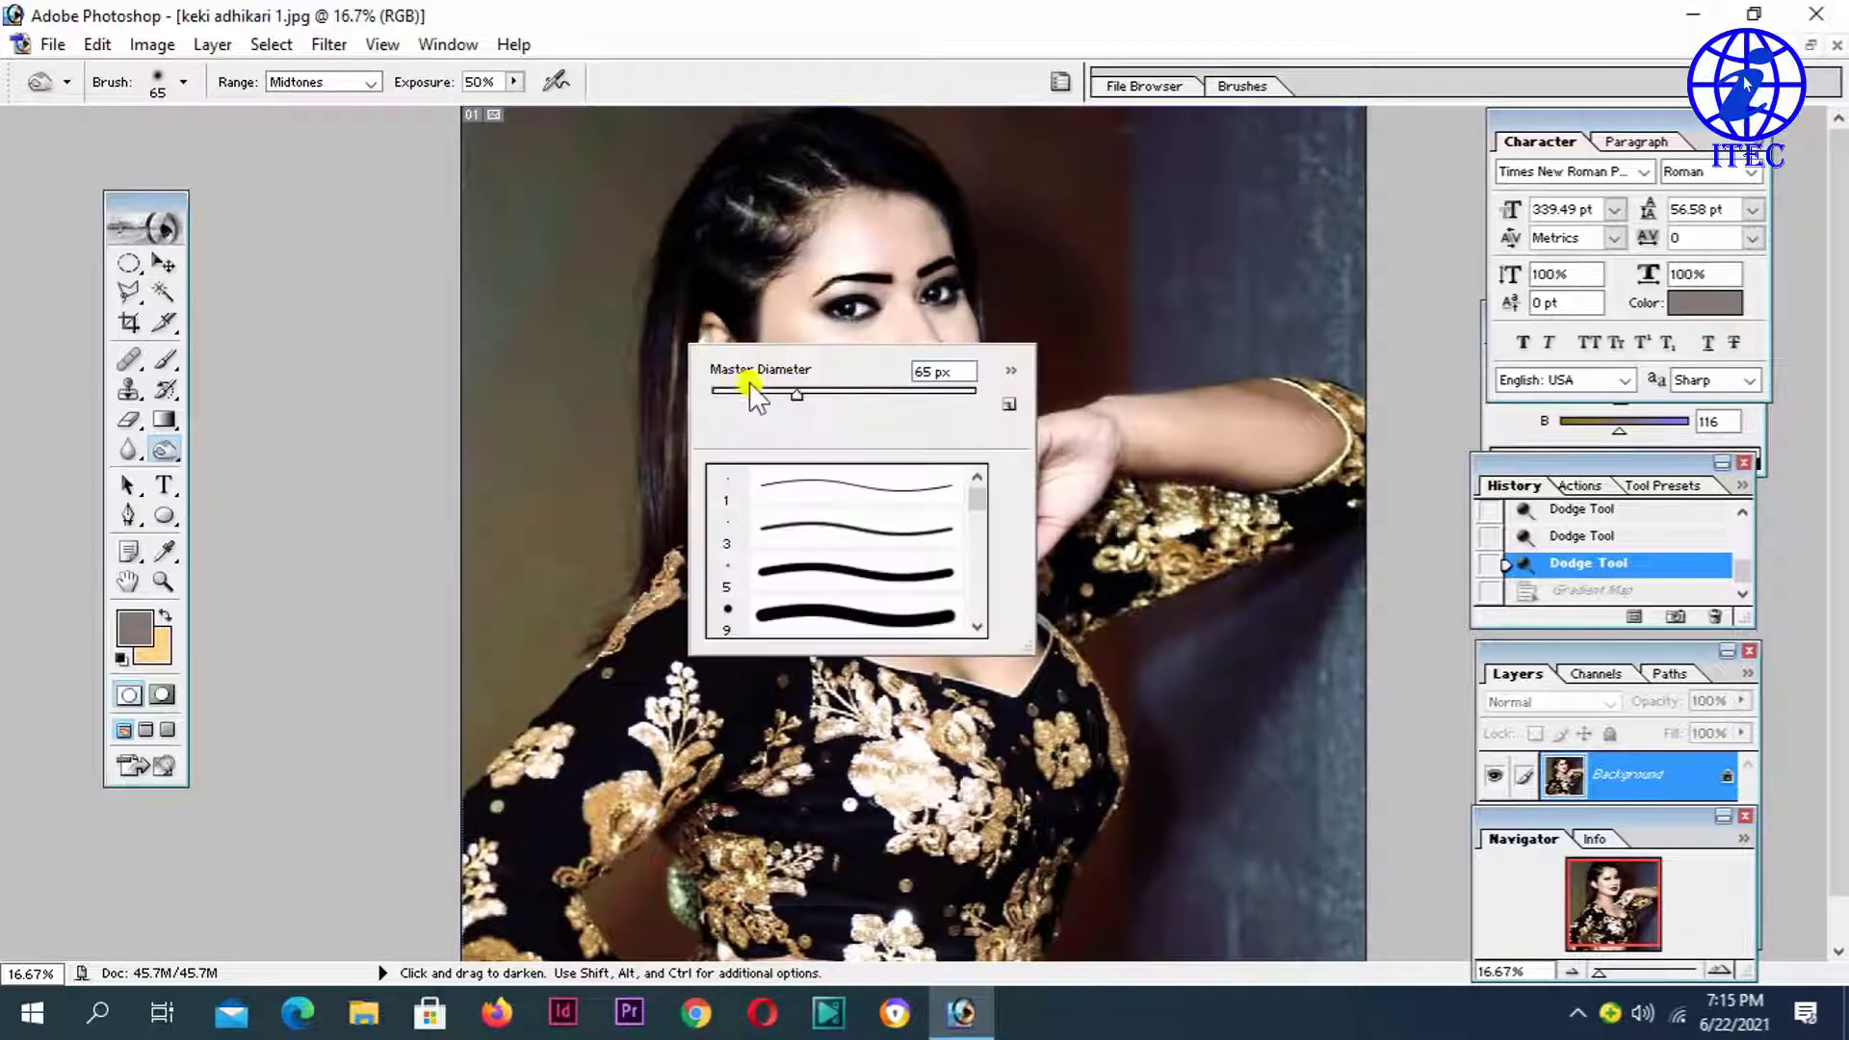
left_click_drag(825, 388, 862, 394)
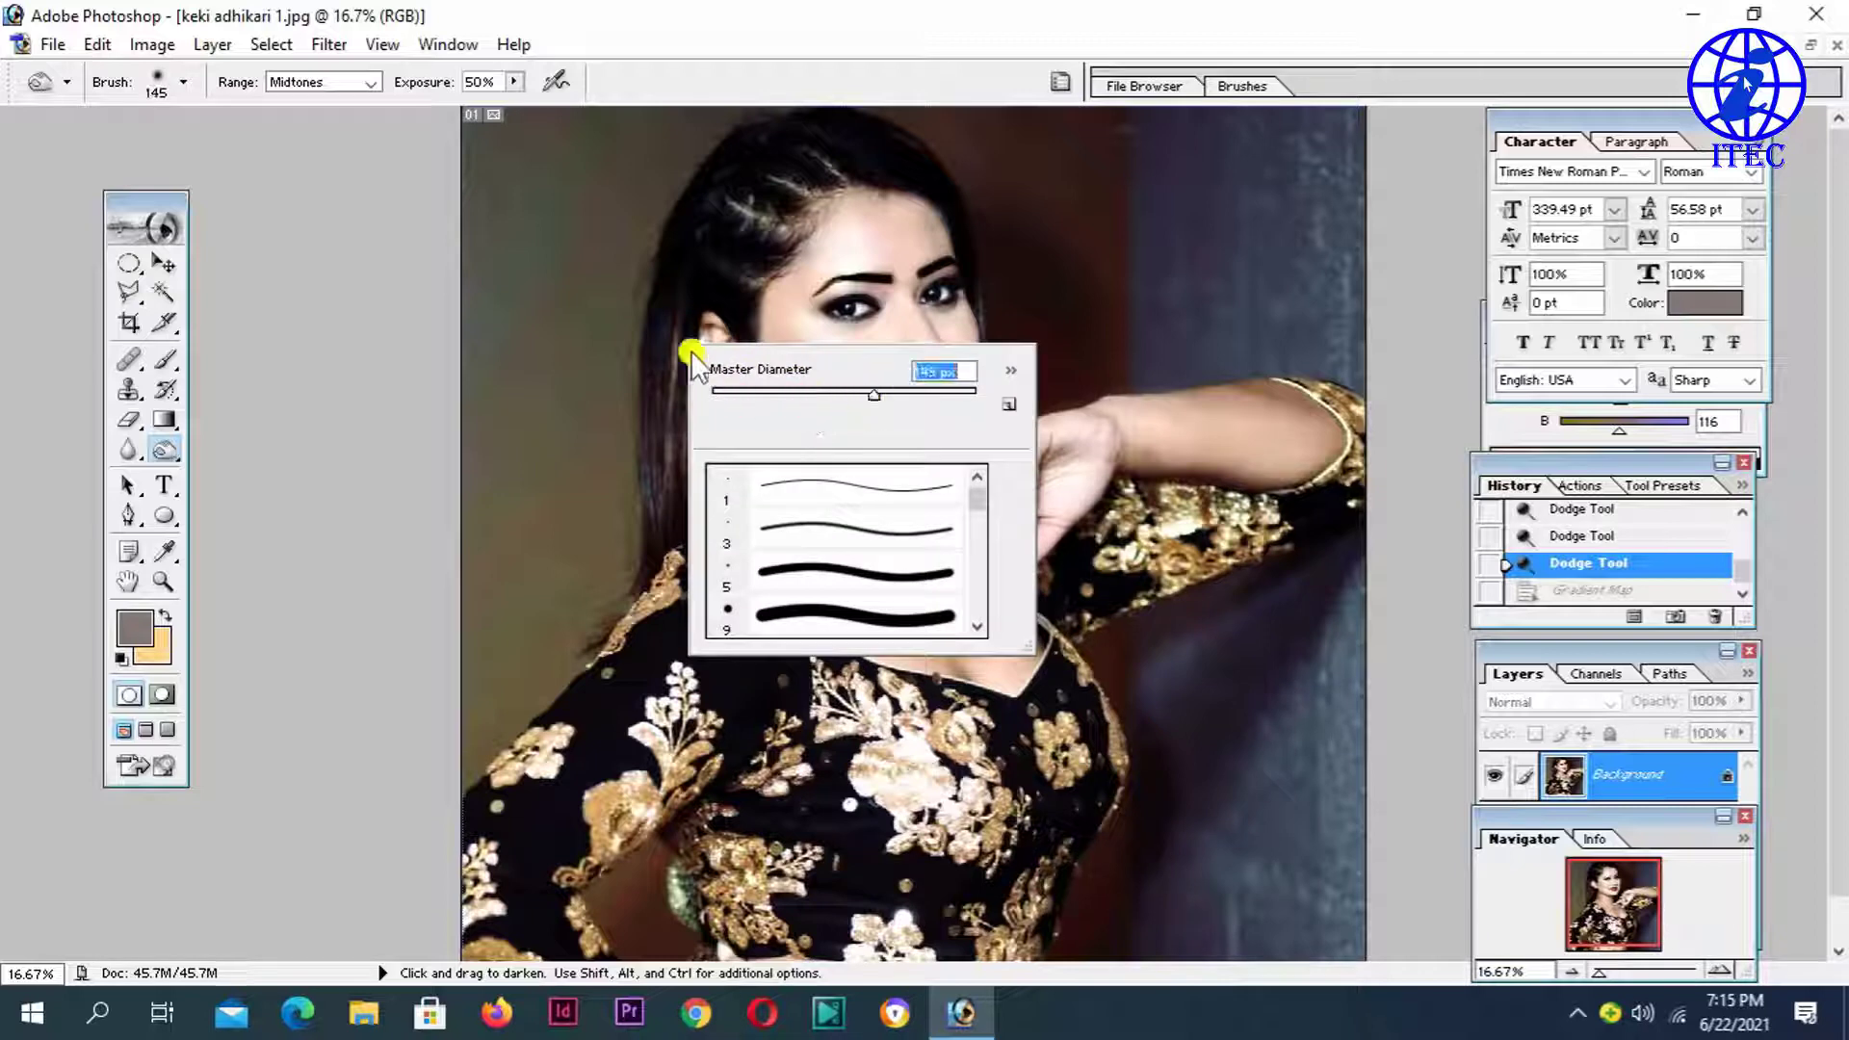
Step: Burn the hair around the ear, crown, neck and left shoulder edge, then zoom out
mouse_move(673, 264)
left_mouse_down()
mouse_move(693, 520)
mouse_move(650, 525)
left_mouse_up()
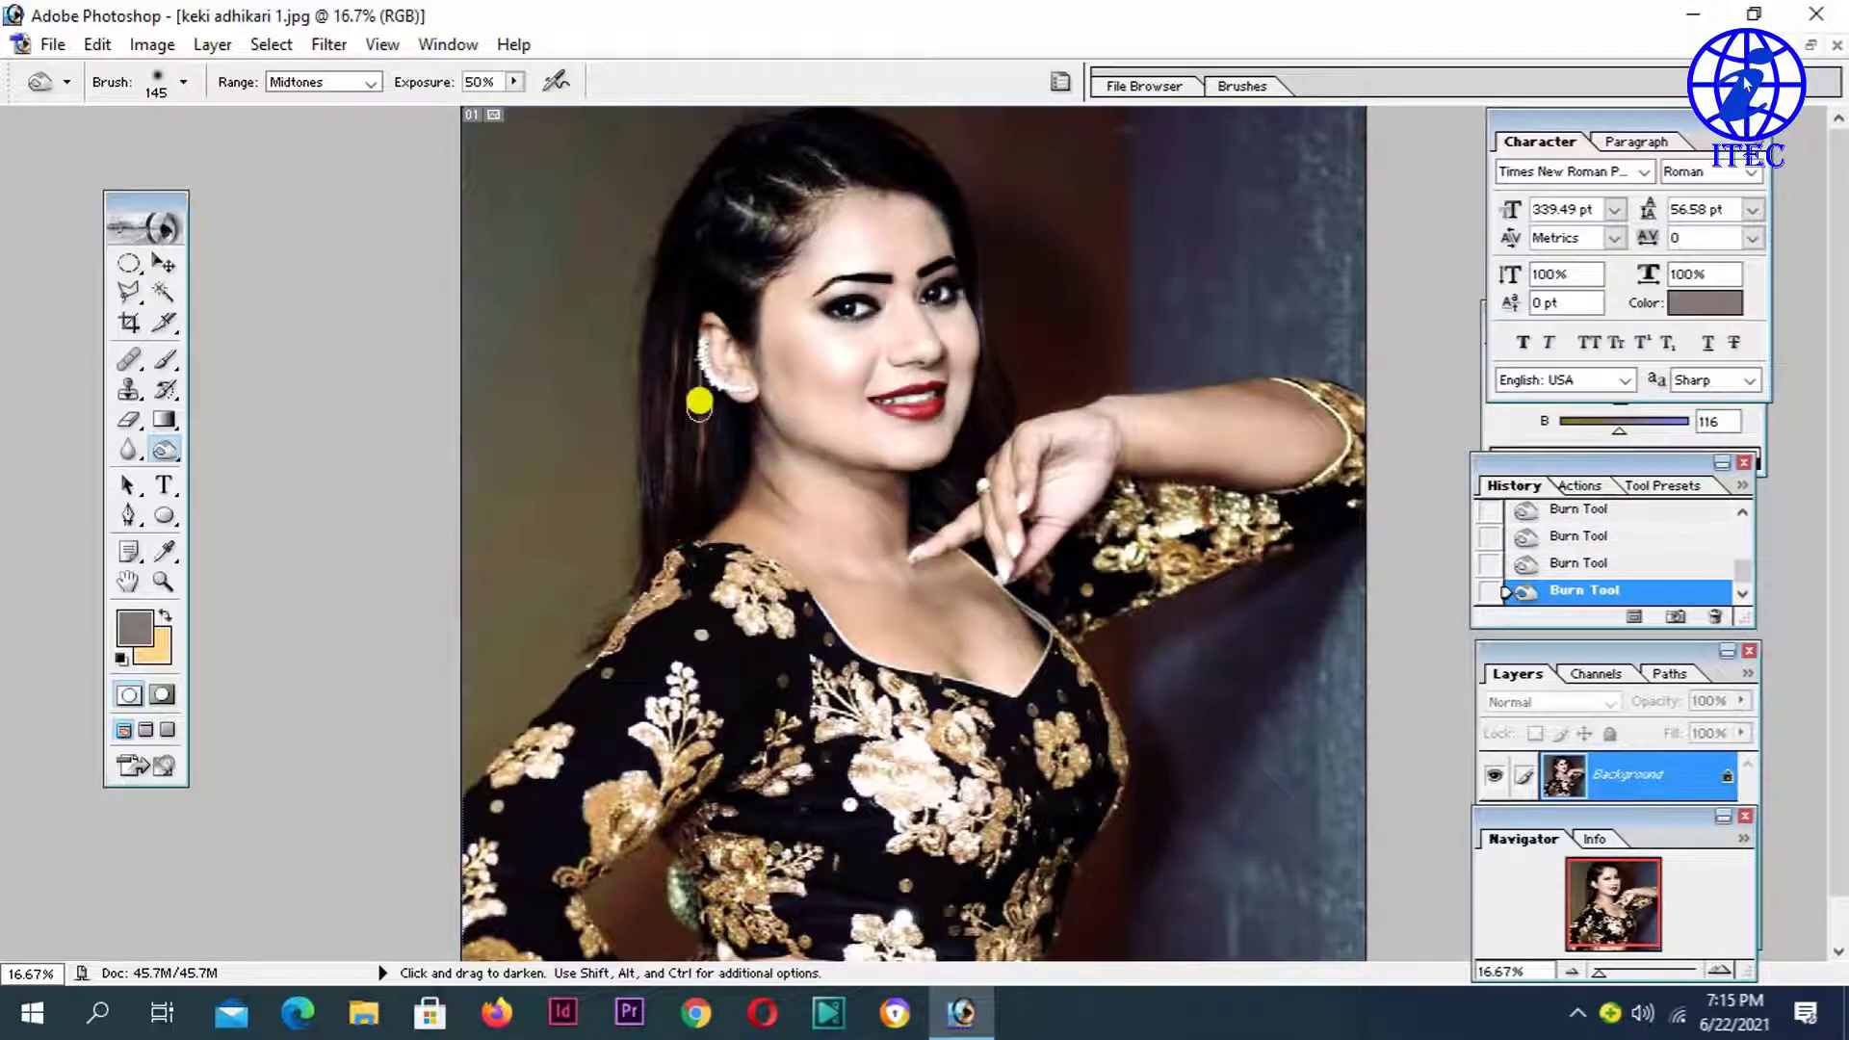
mouse_move(699, 401)
left_mouse_down()
mouse_move(685, 454)
mouse_move(661, 405)
mouse_move(648, 594)
left_mouse_up()
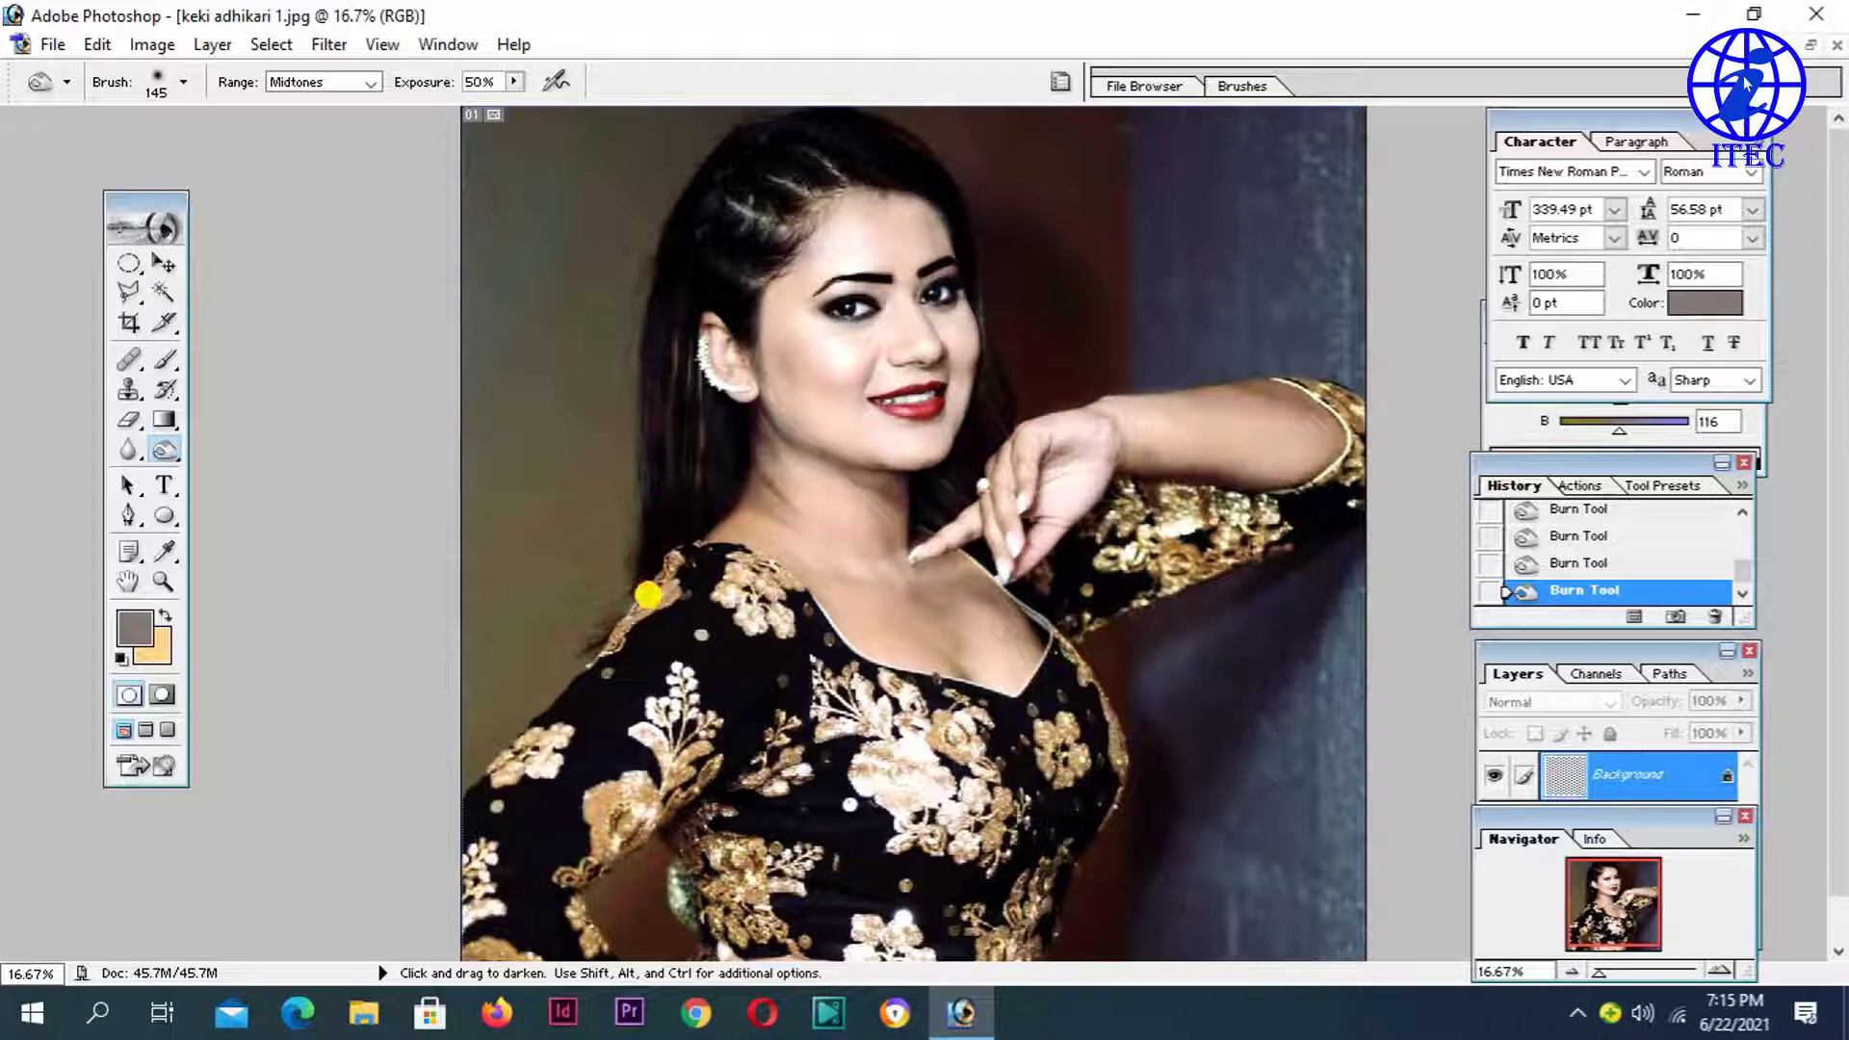
mouse_move(864, 163)
left_mouse_down()
mouse_move(768, 153)
mouse_move(660, 298)
mouse_move(710, 487)
left_mouse_up()
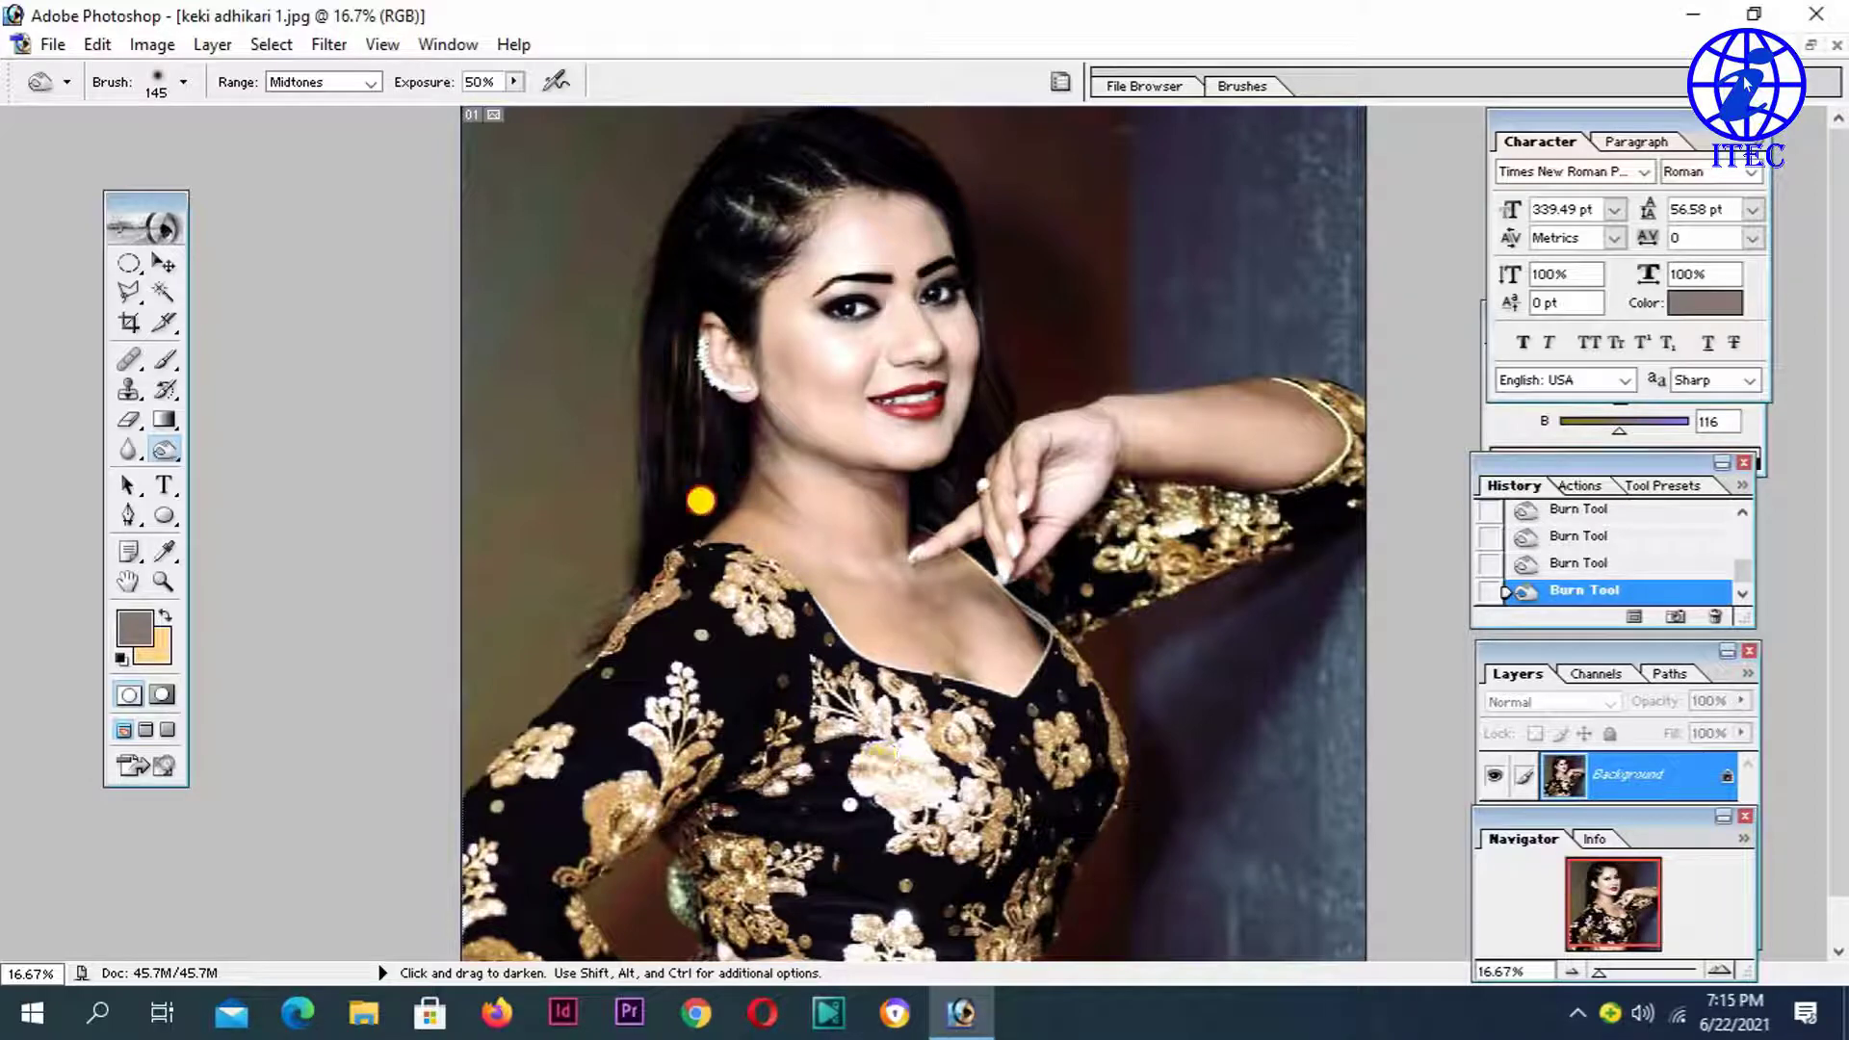
left_click_drag(700, 499, 647, 528)
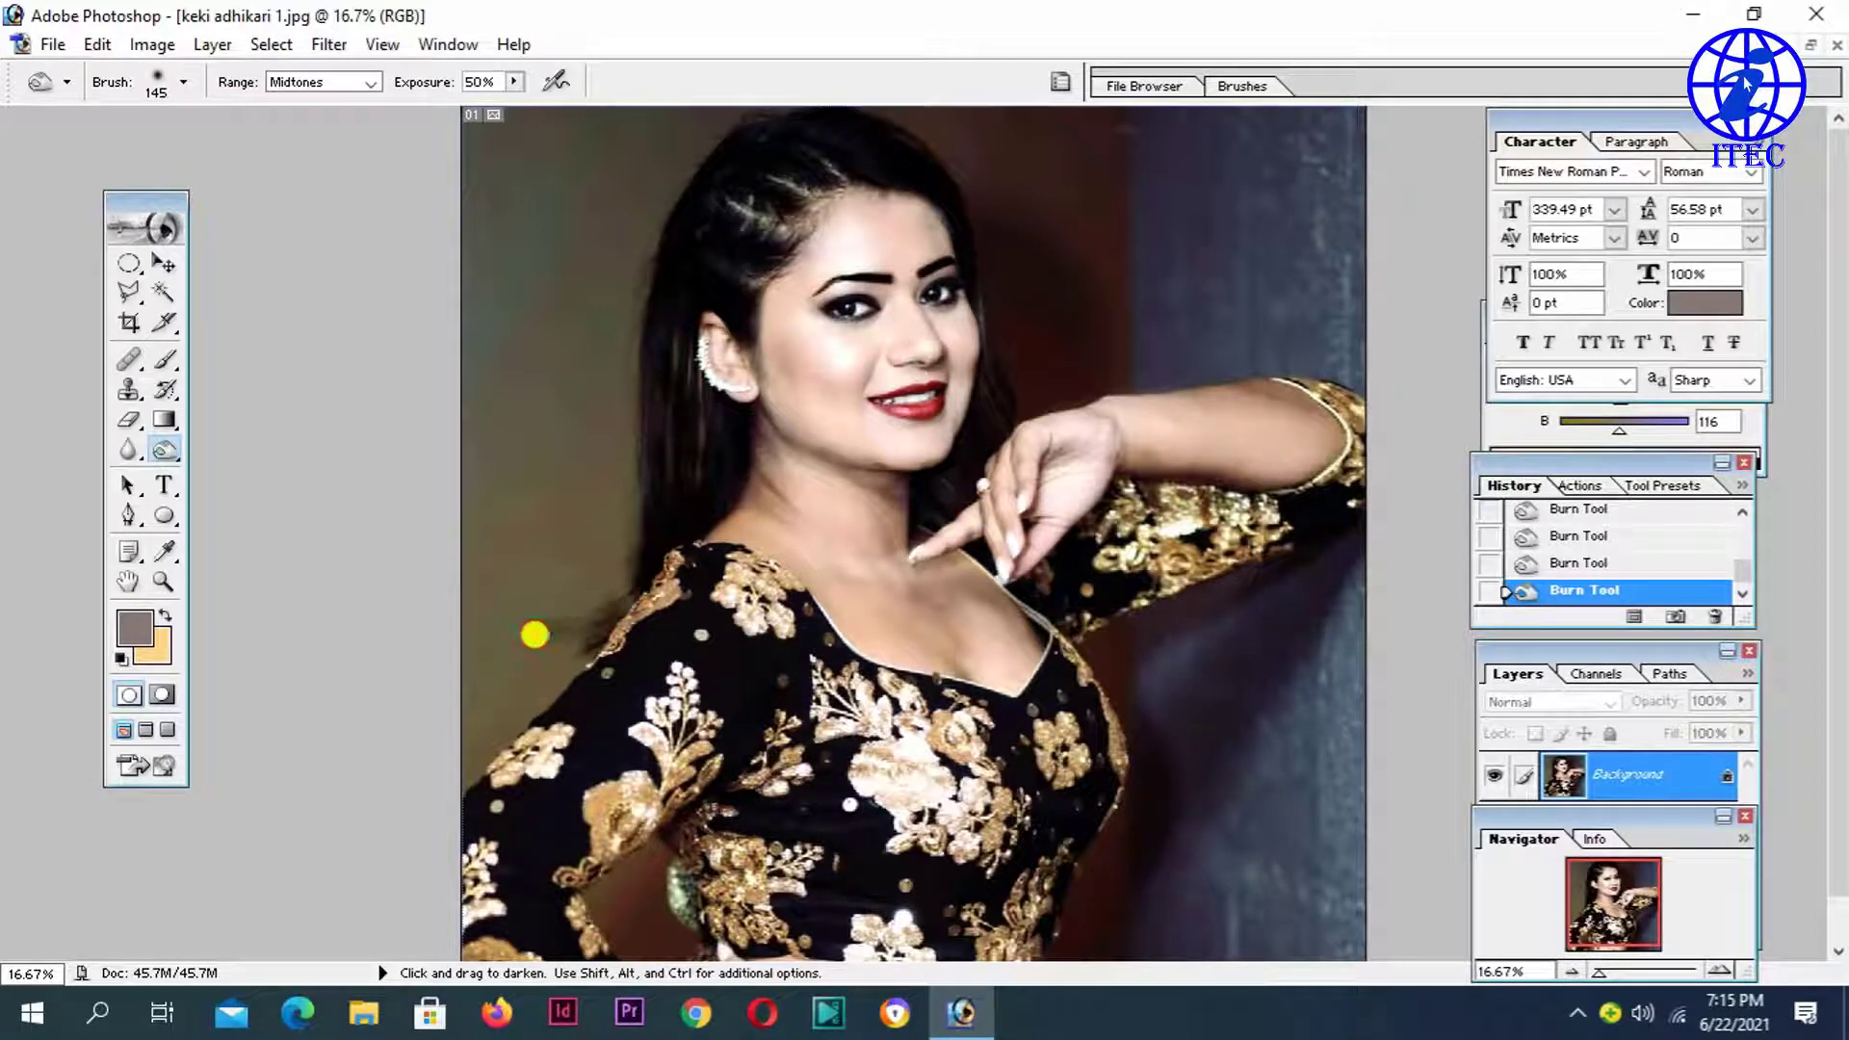
left_click_drag(614, 624, 557, 644)
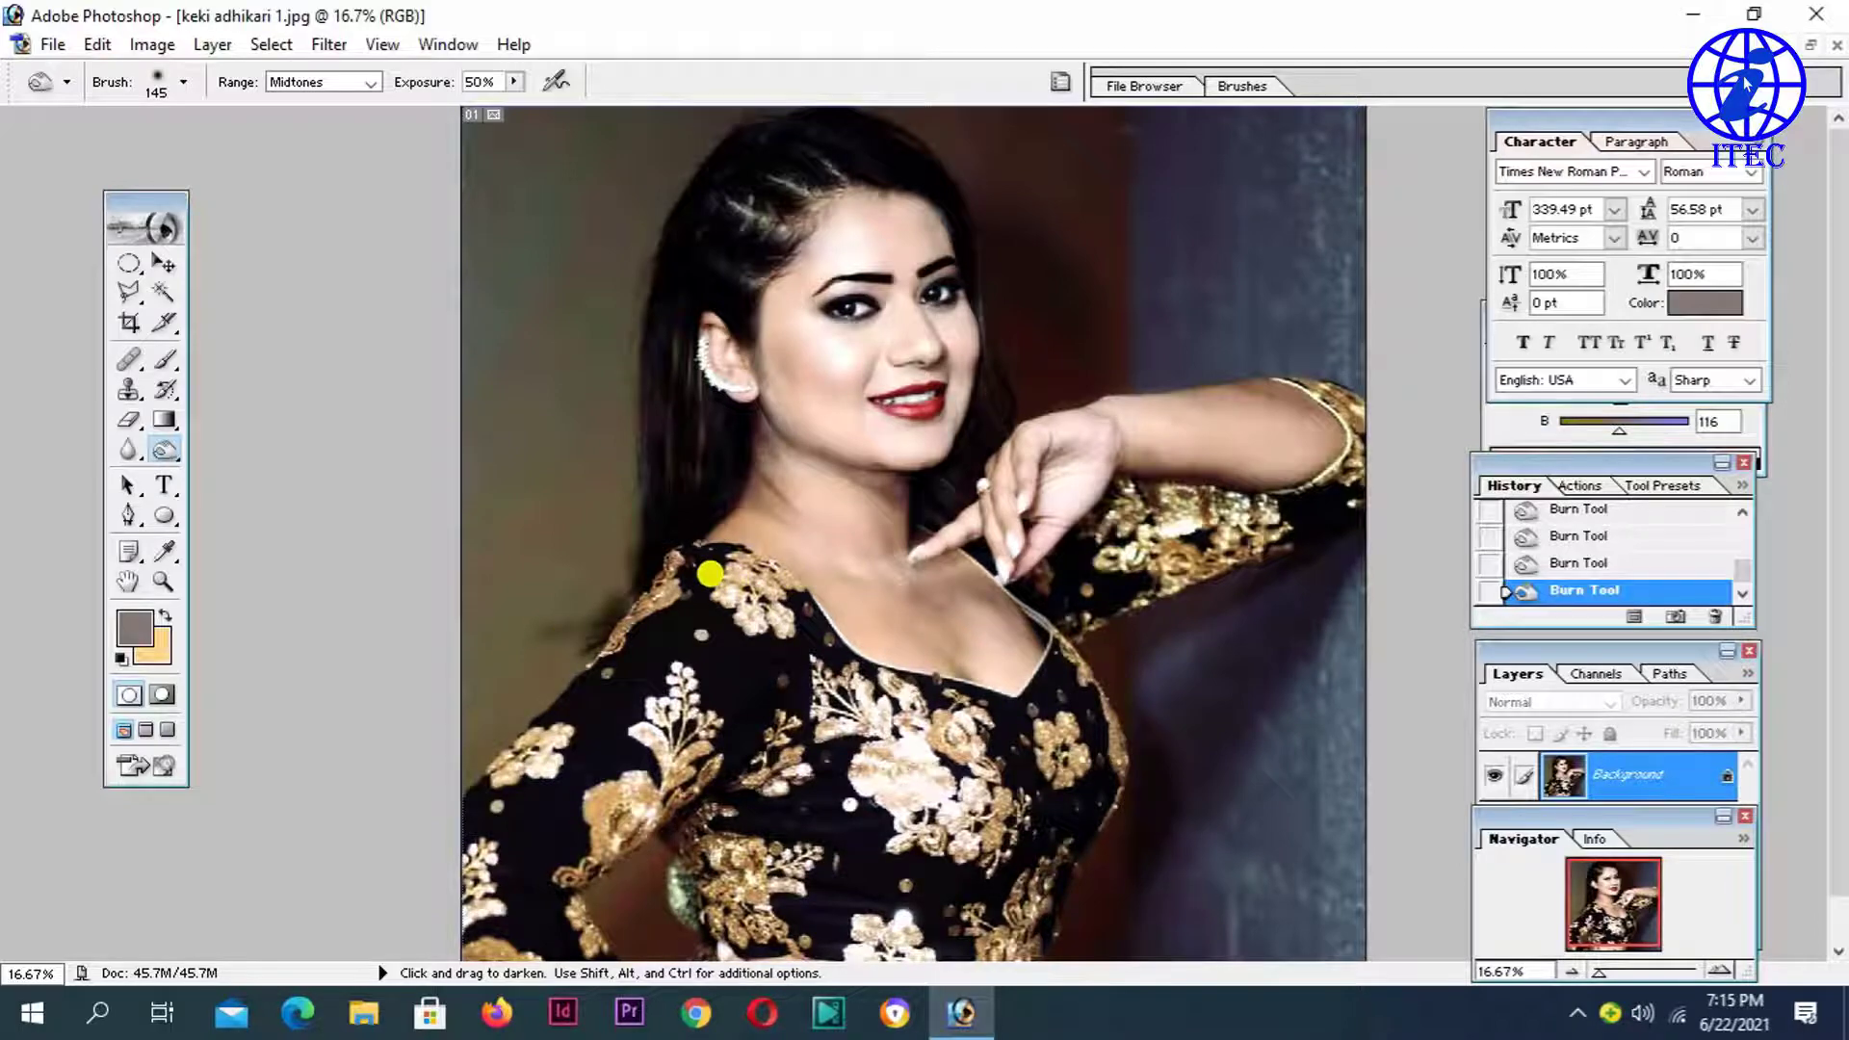
key("ctrl+plus")
key("ctrl+plus")
key("ctrl+minus")
key("ctrl+minus")
key("ctrl+minus")
key("ctrl+minus")
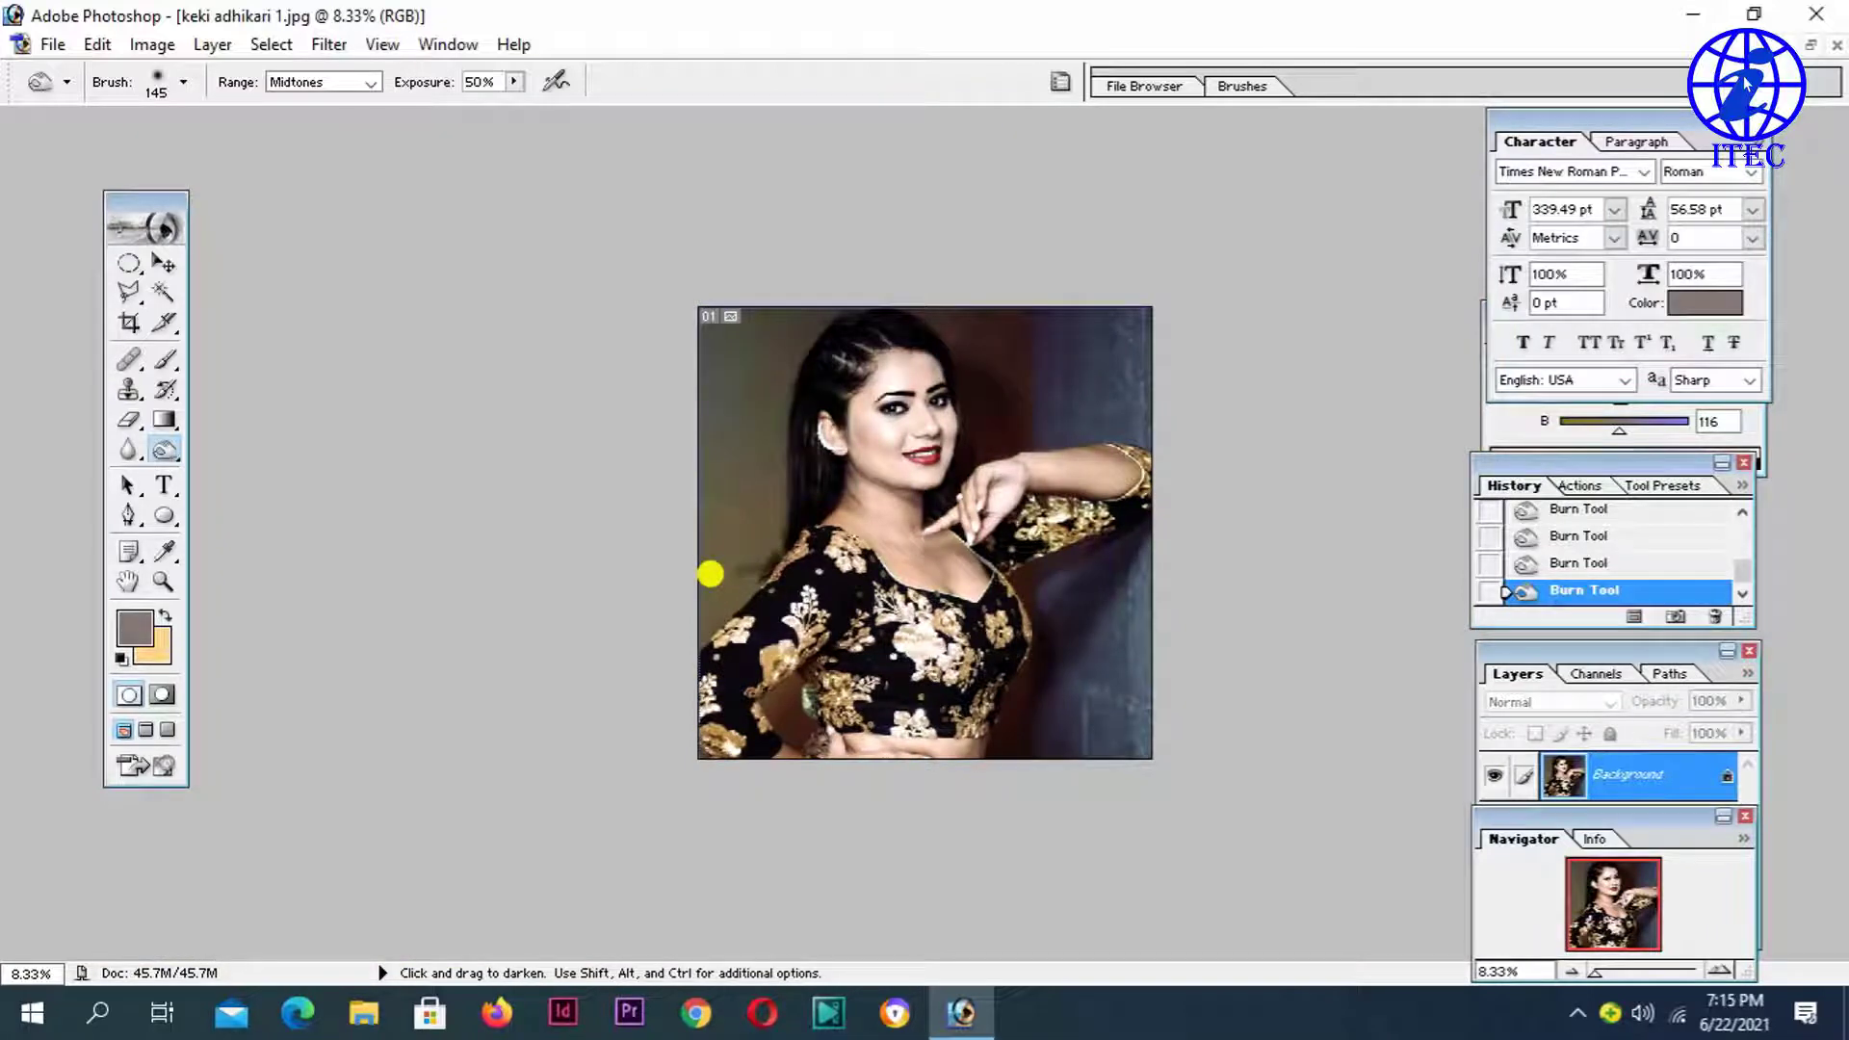
Step: Compare with the original History snapshot, then restore the final Burn Tool state
scroll(788, 384, "up", 1)
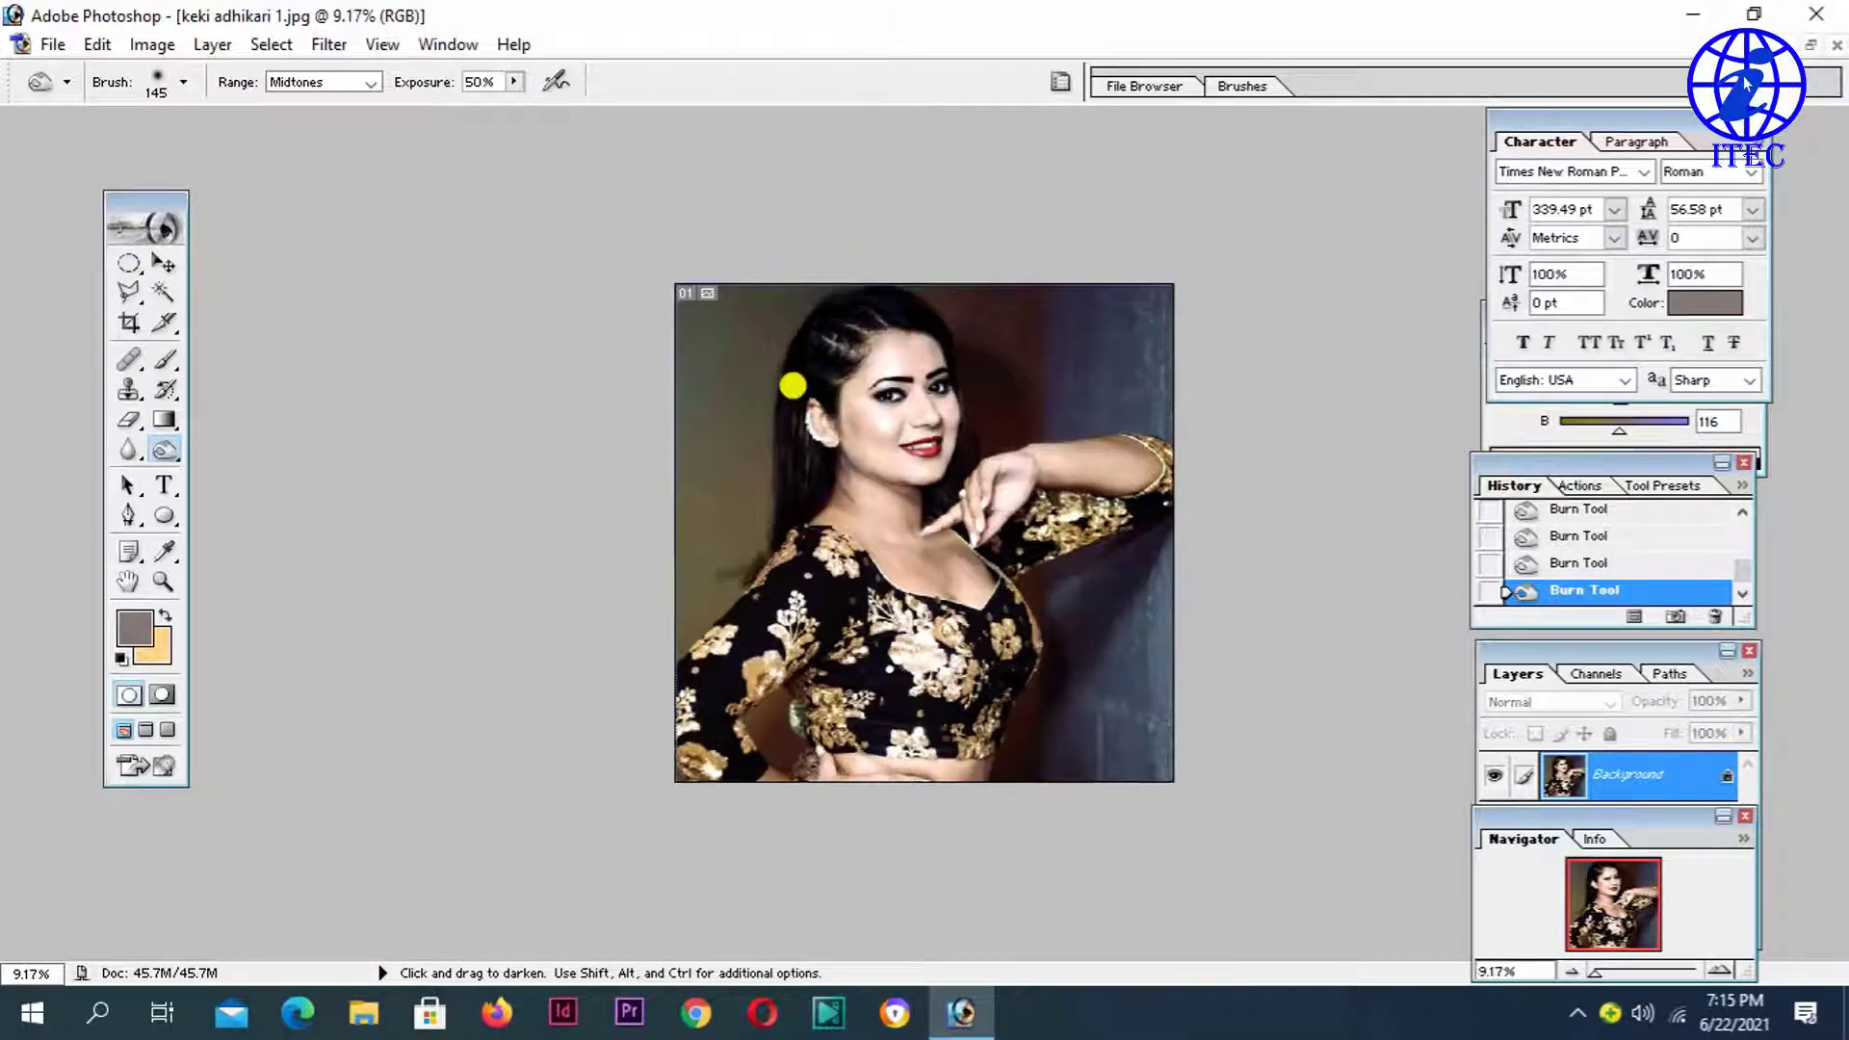
scroll(850, 363, "up", 3)
scroll(860, 360, "up", 1)
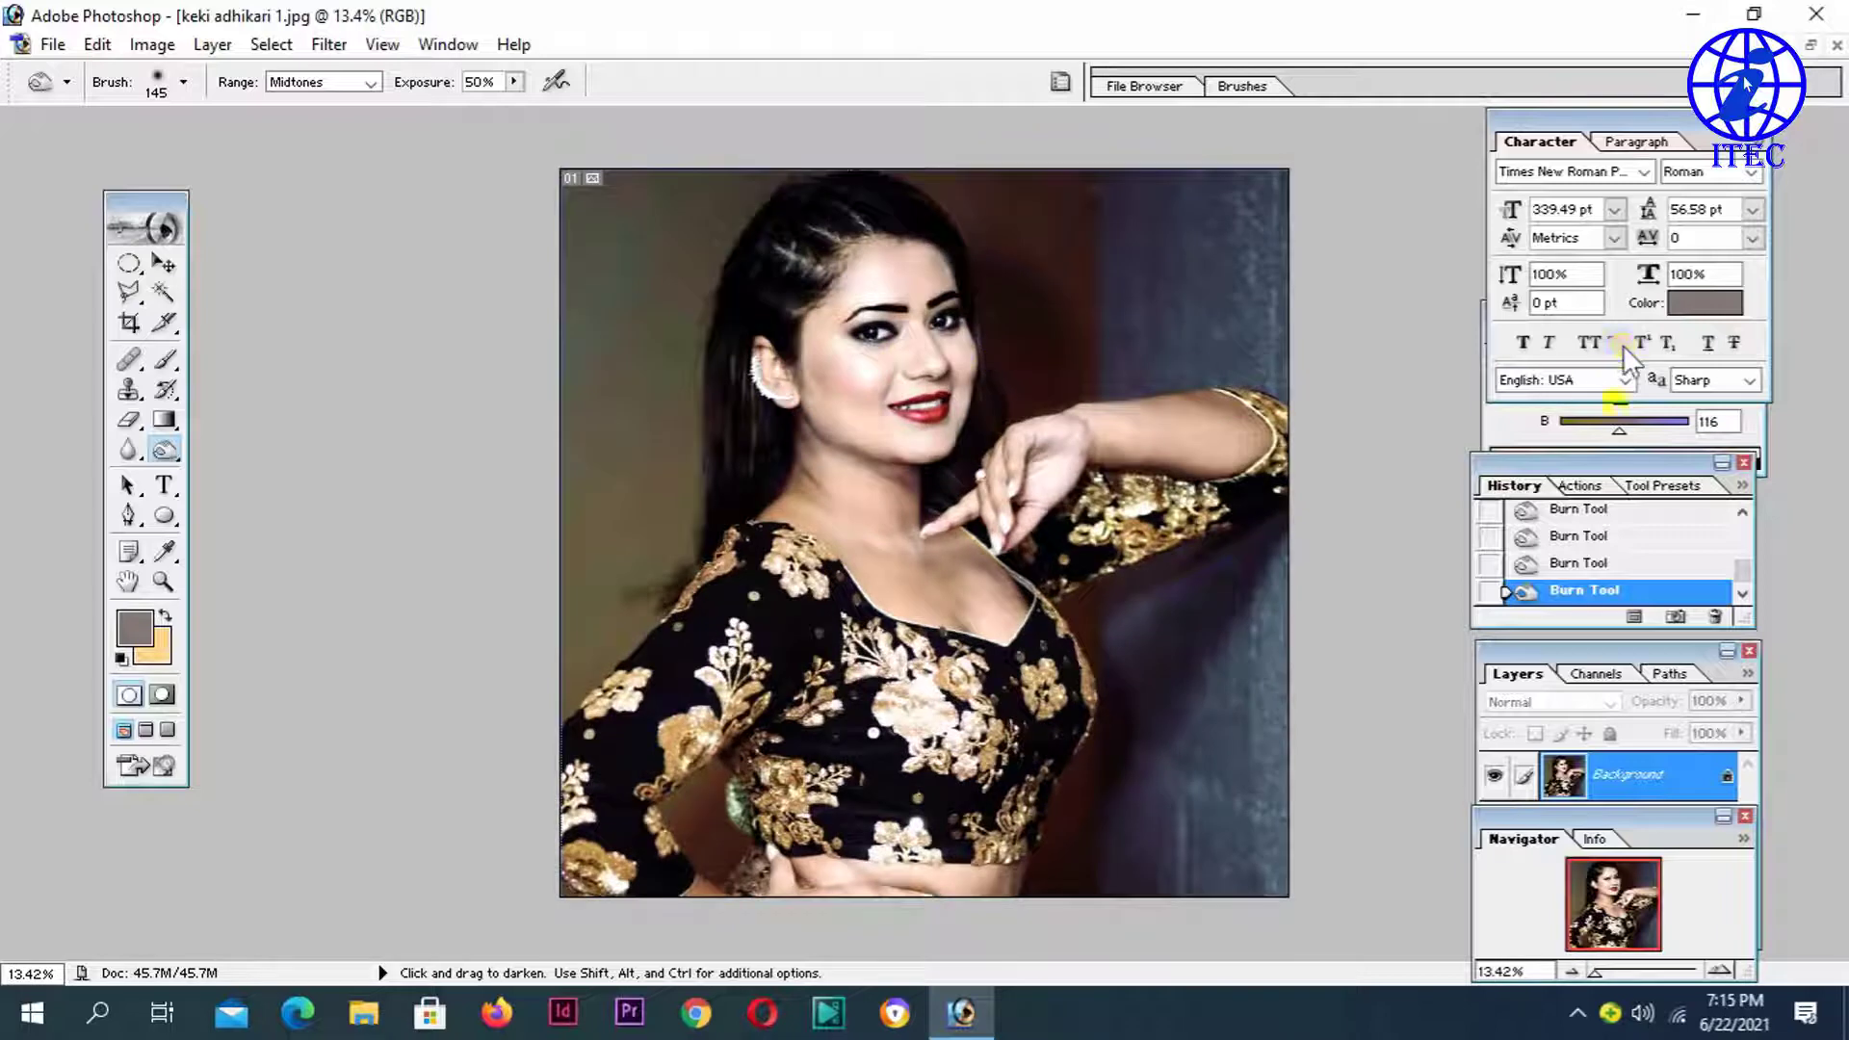
left_click(1579, 520)
key("z")
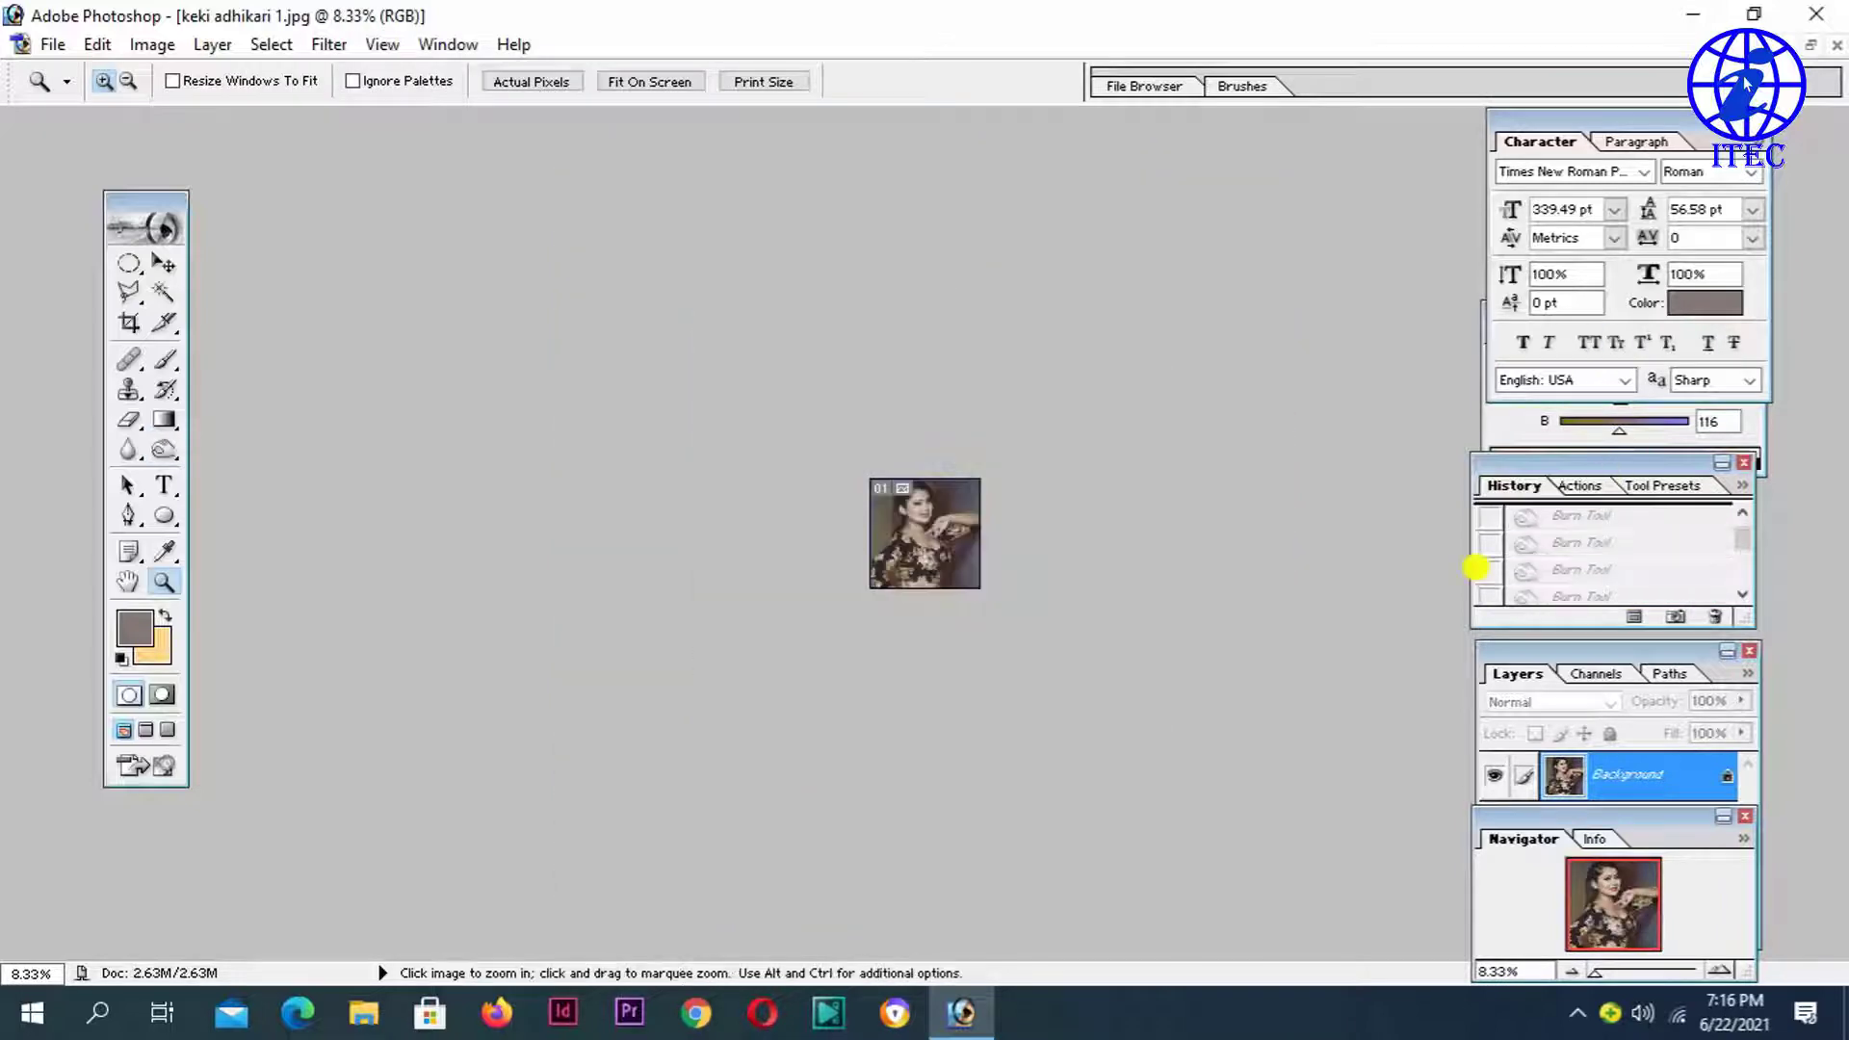
scroll(783, 593, "up", 1)
scroll(1601, 590, "down", 1)
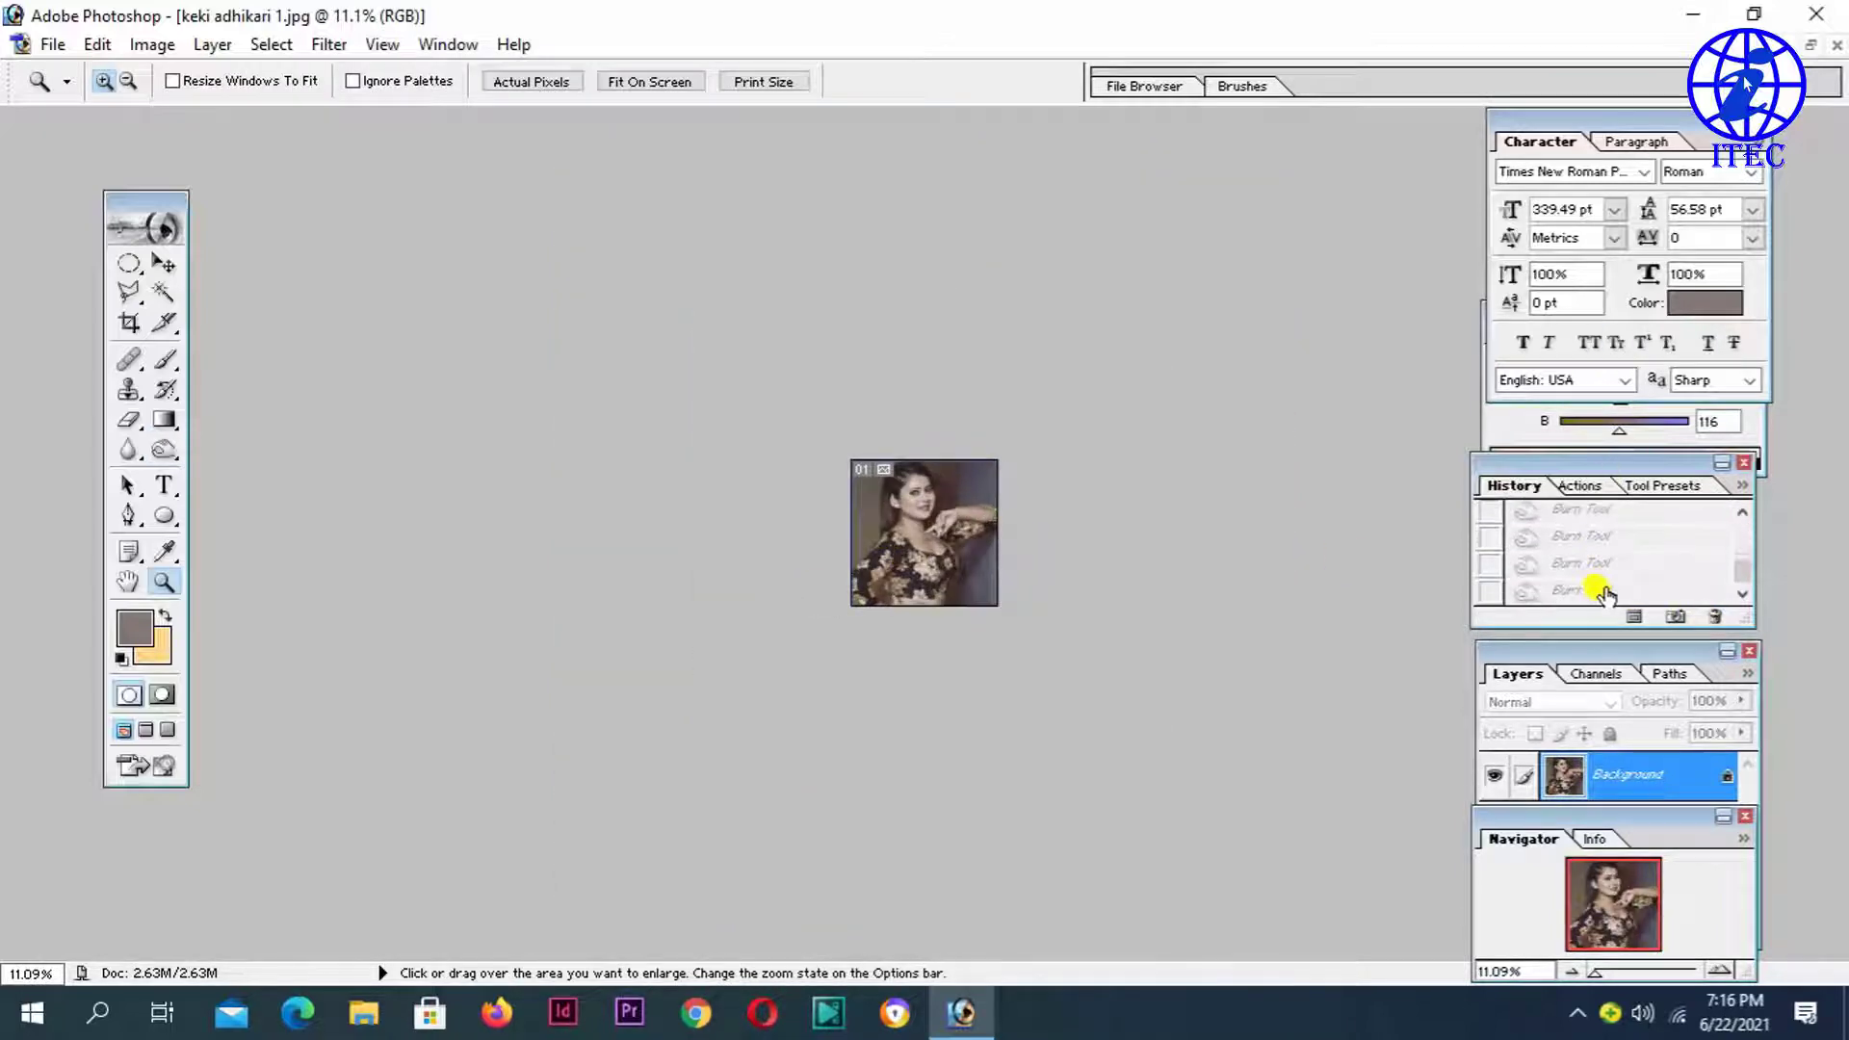
scroll(829, 528, "up", 1)
scroll(841, 527, "up", 2)
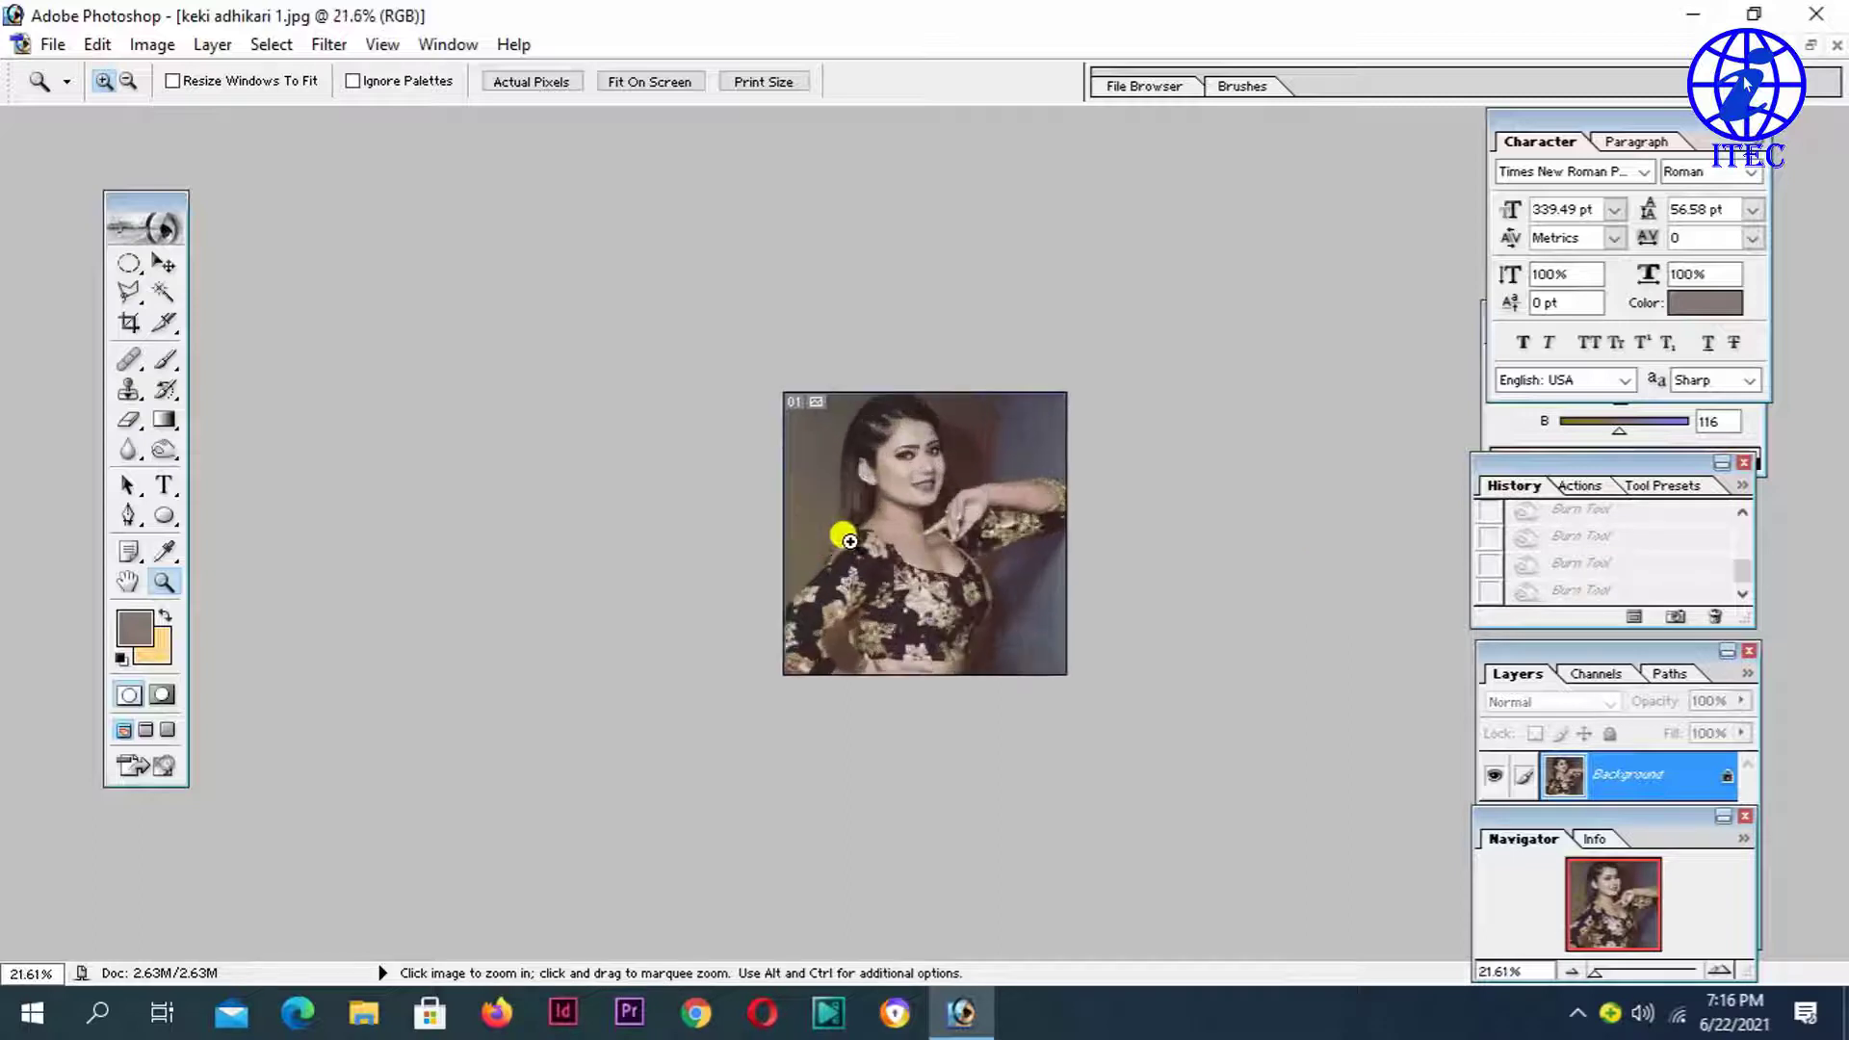
scroll(883, 525, "up", 1)
scroll(883, 525, "up", 1)
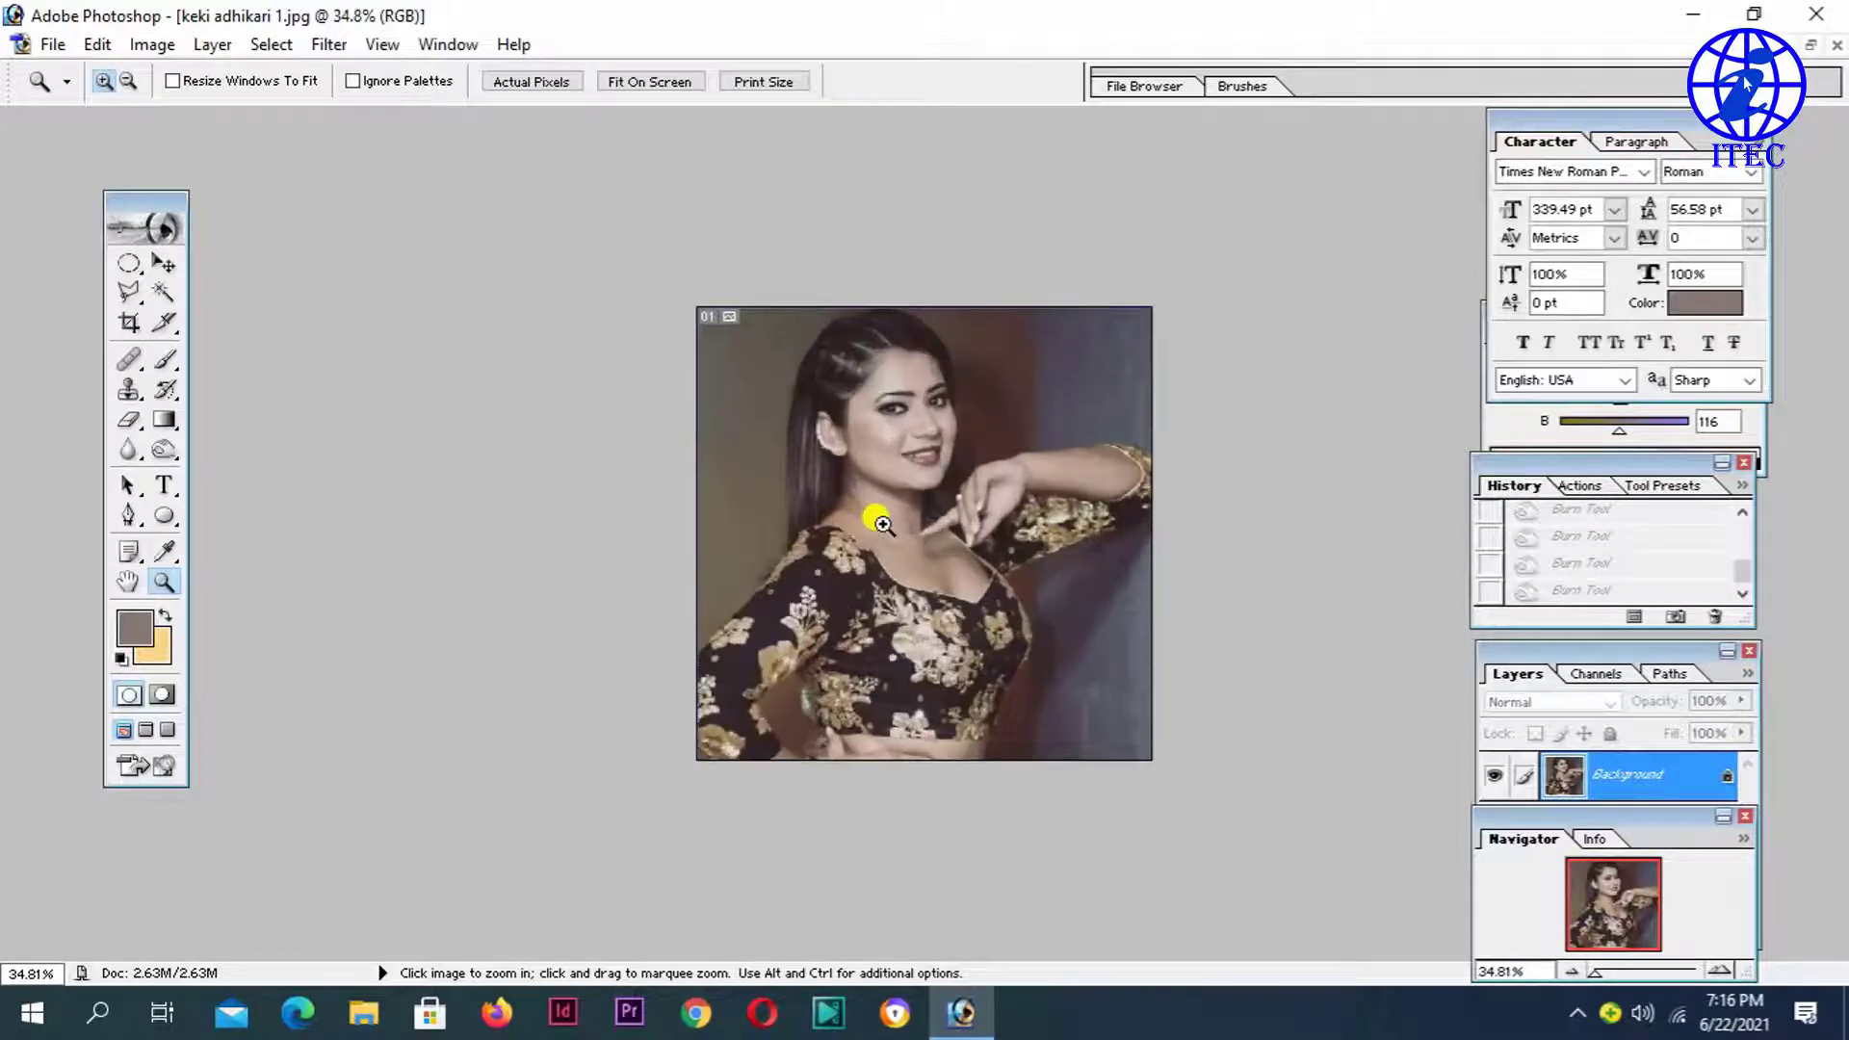
left_click(1586, 595)
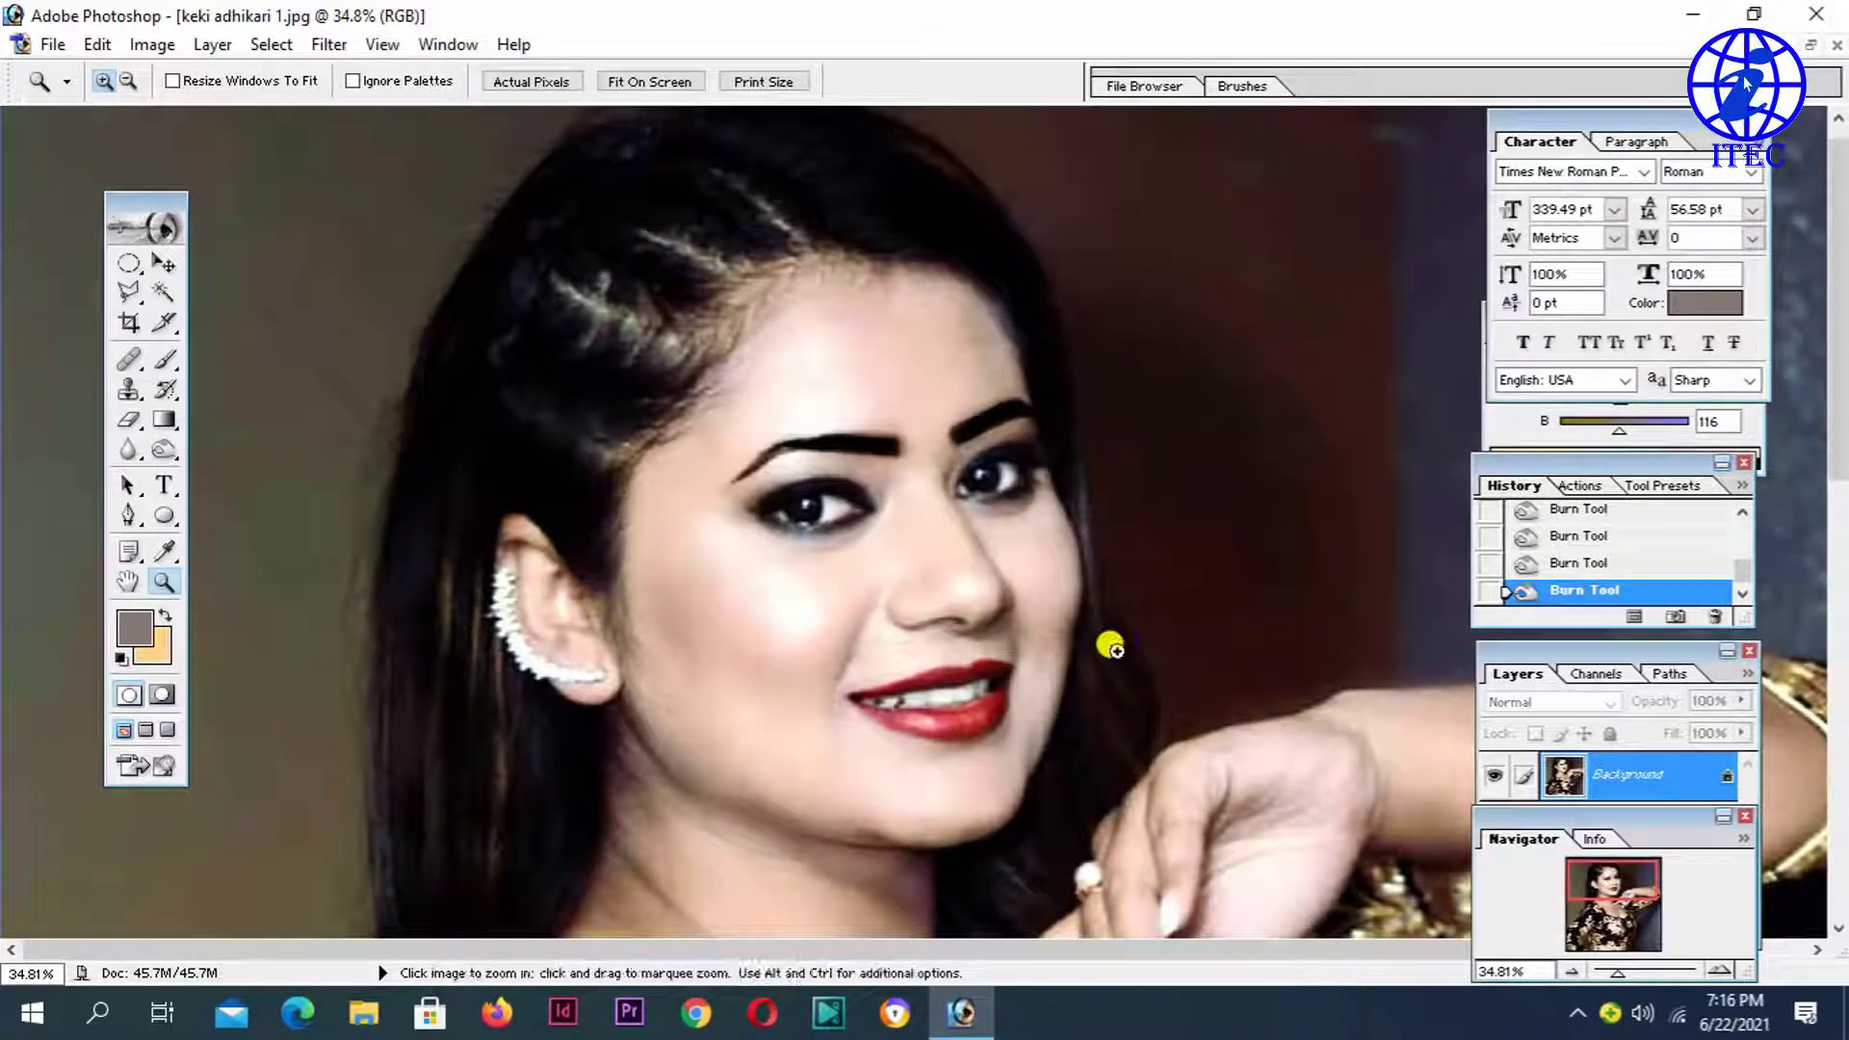
Step: Zoom out and restore the document down to a smaller floating window
scroll(1049, 436, "down", 1)
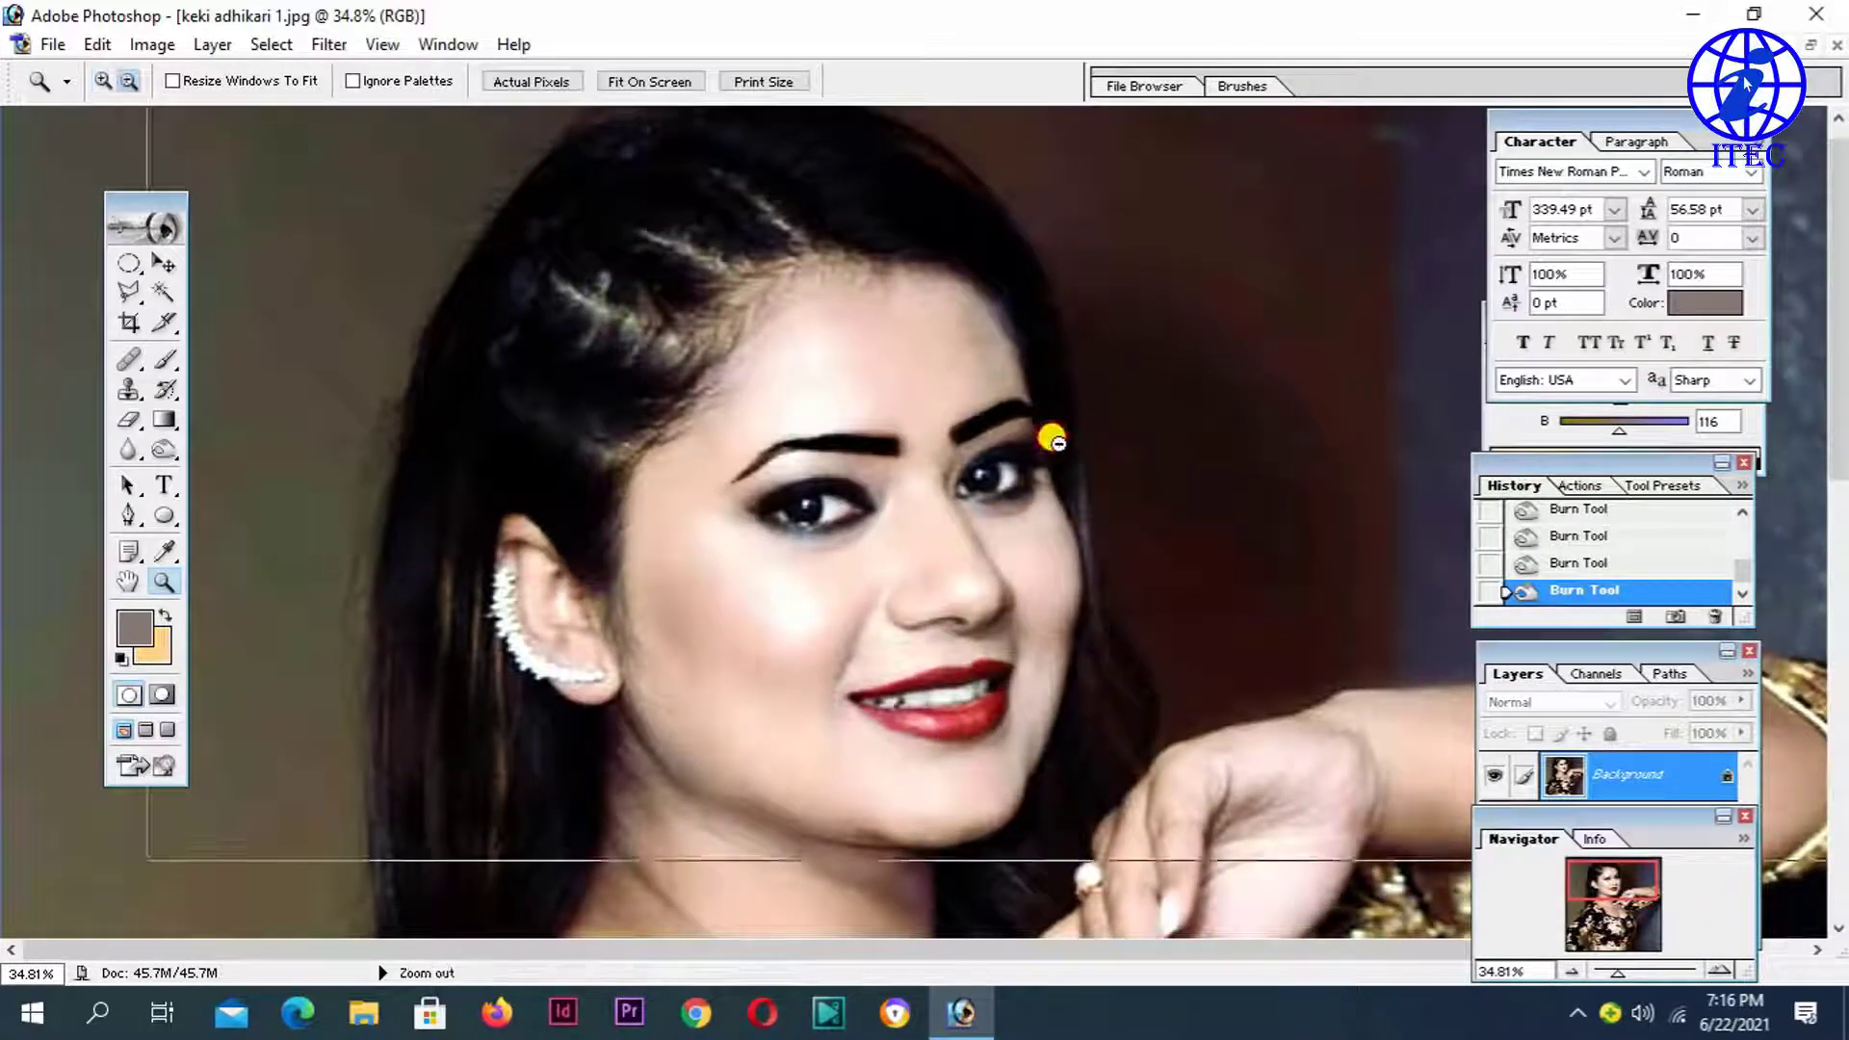
scroll(1050, 435, "down", 1)
scroll(1045, 442, "down", 1)
left_click(1040, 448, "alt")
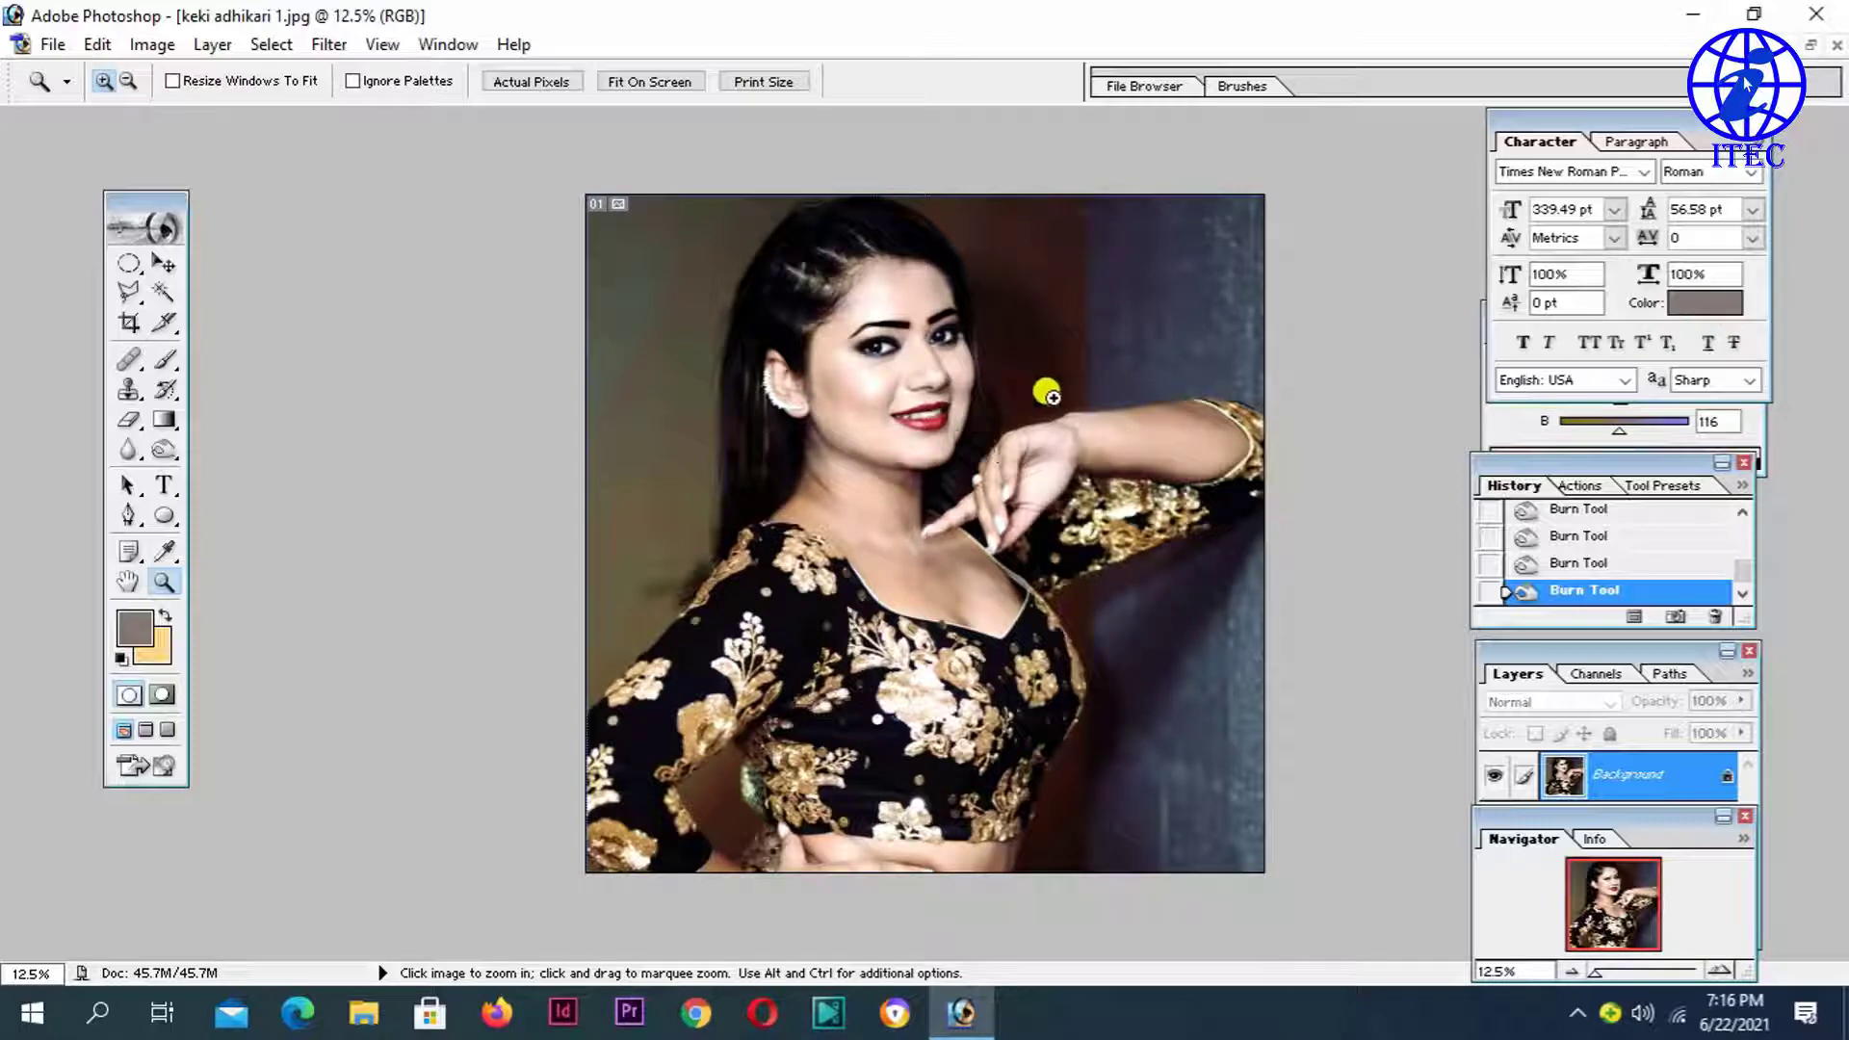
left_click(1810, 44)
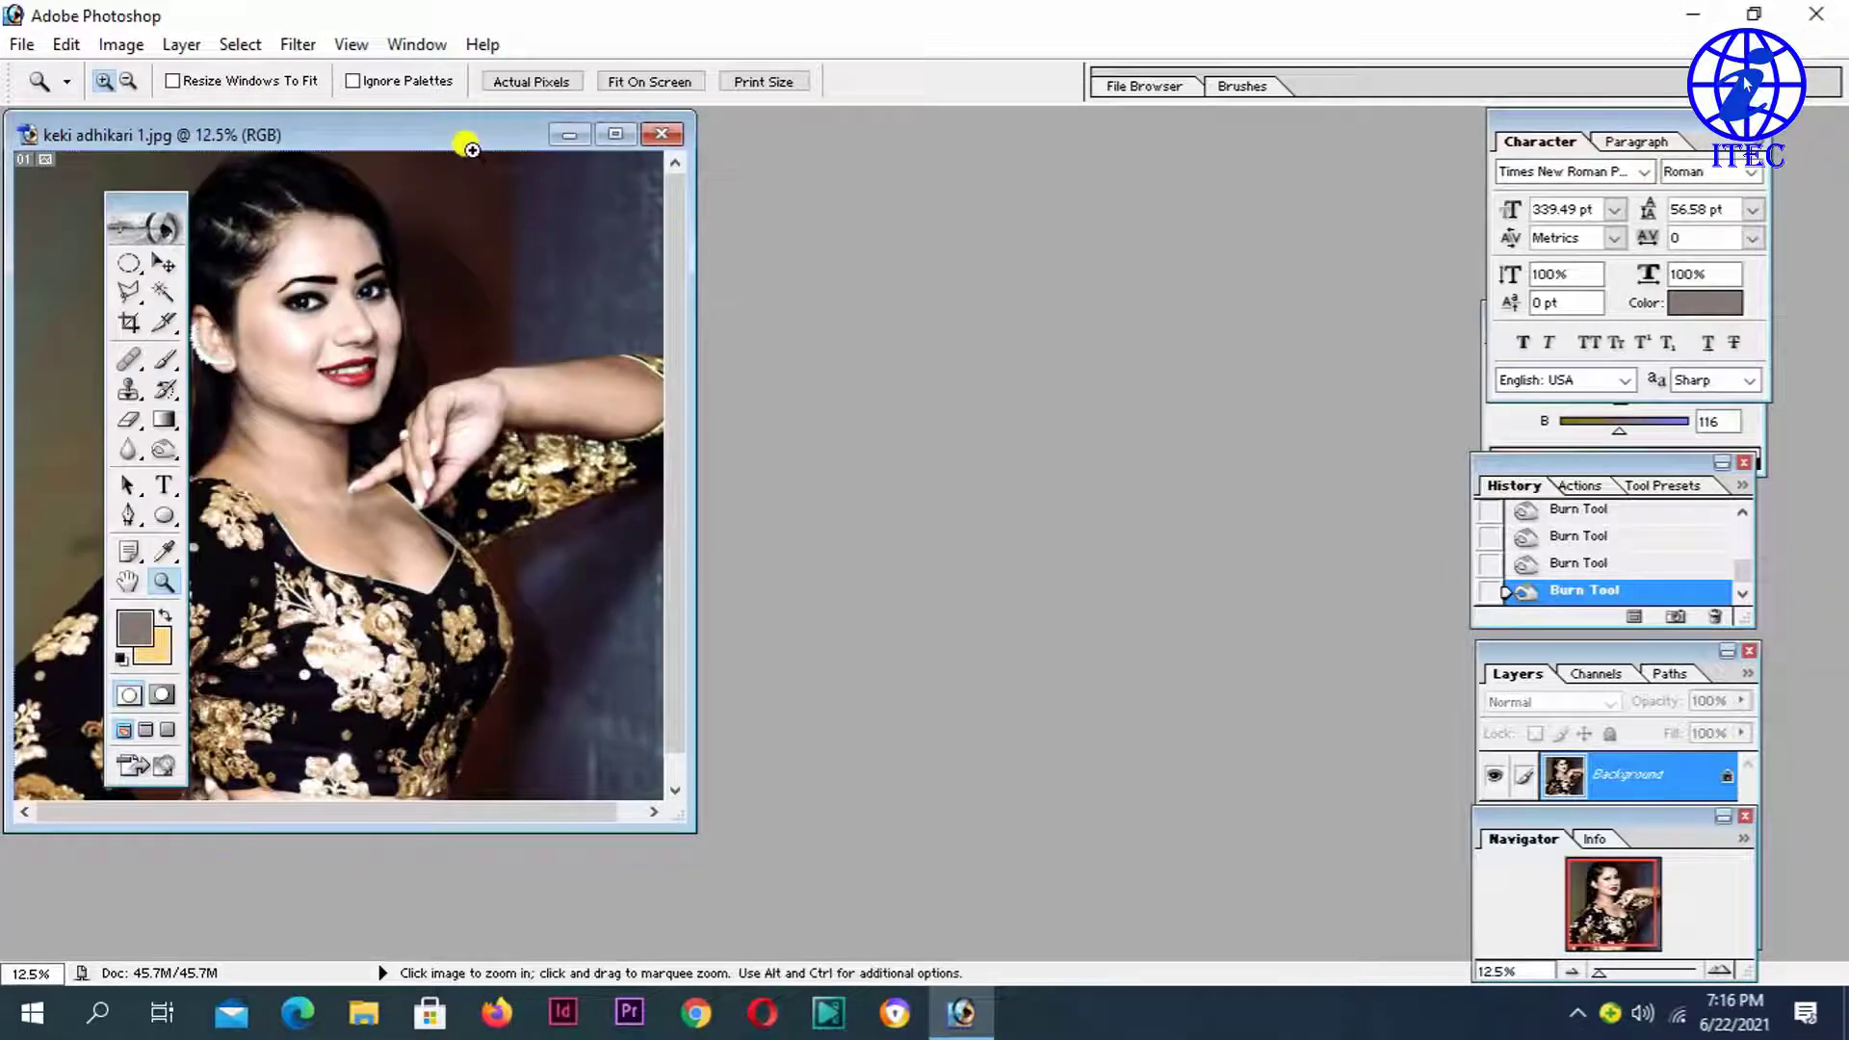
Step: Save the portrait as 'keki adhikari edits 1.jpg' with High JPEG quality
left_click_drag(471, 149, 899, 188)
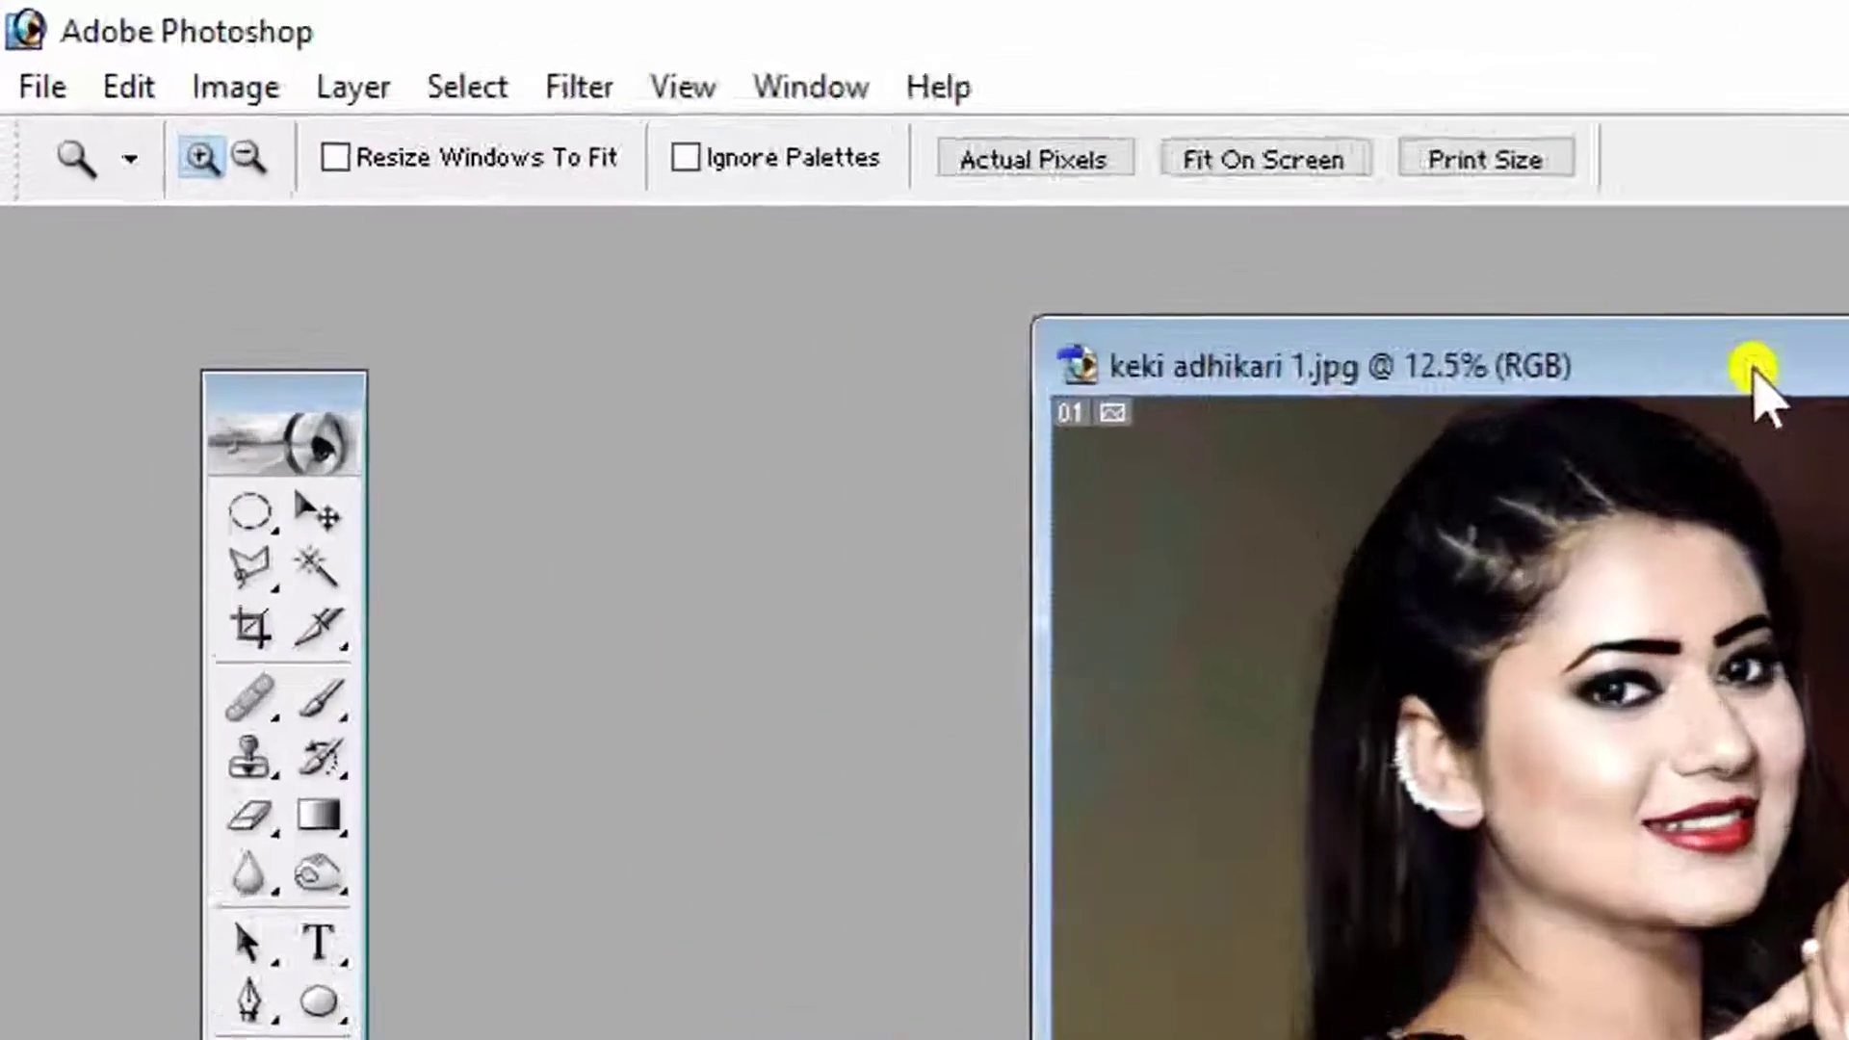
left_click(40, 87)
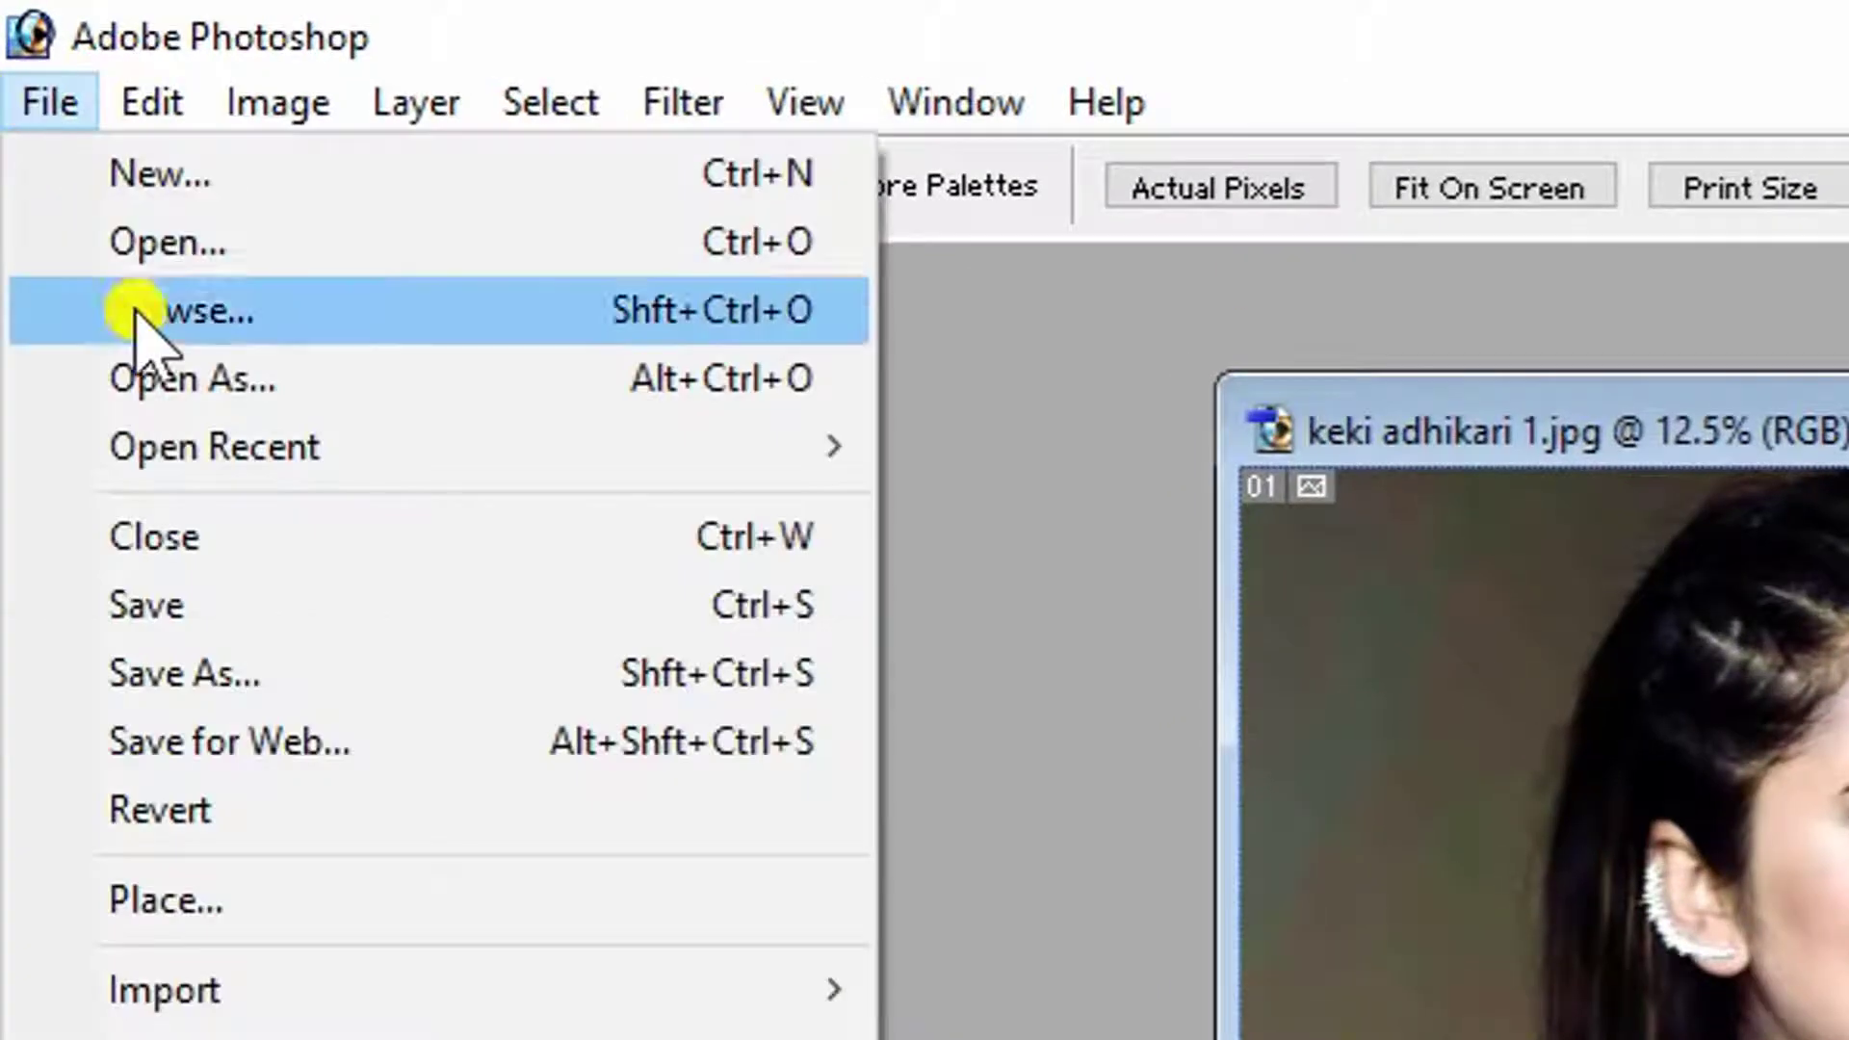
left_click(207, 666)
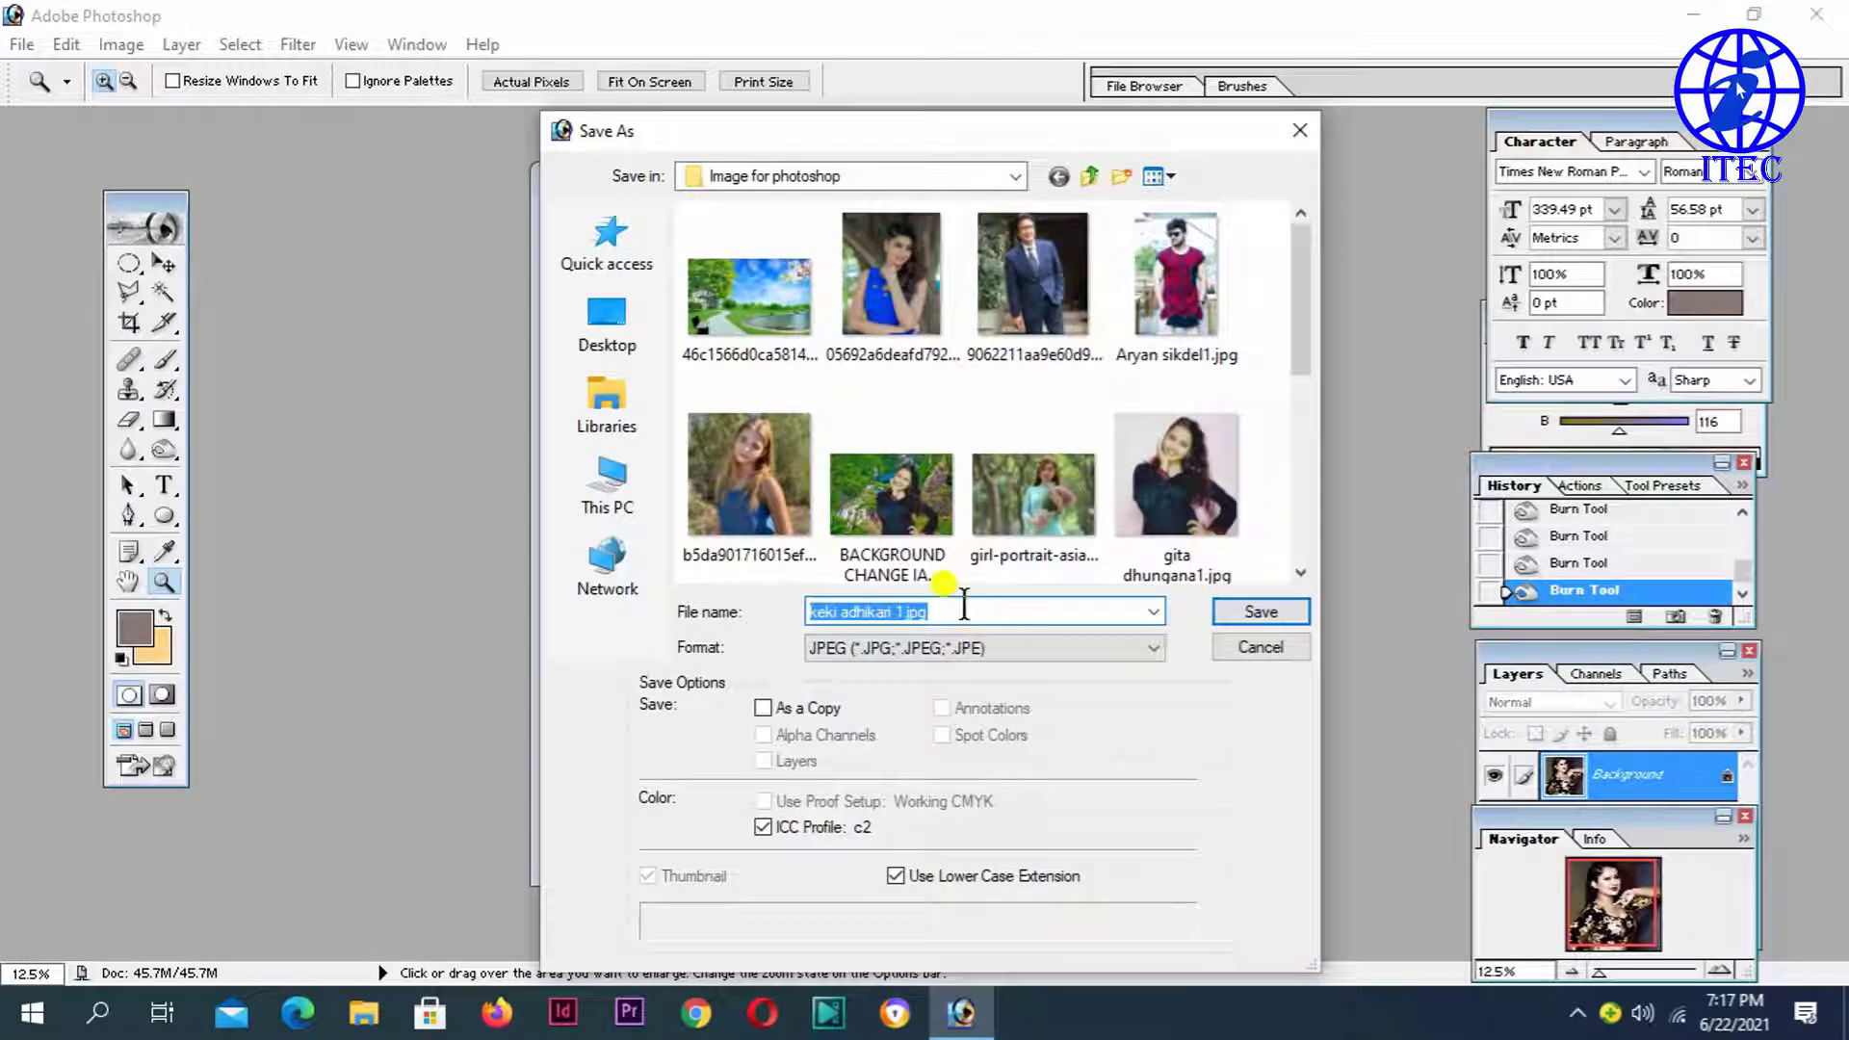
left_click(906, 610)
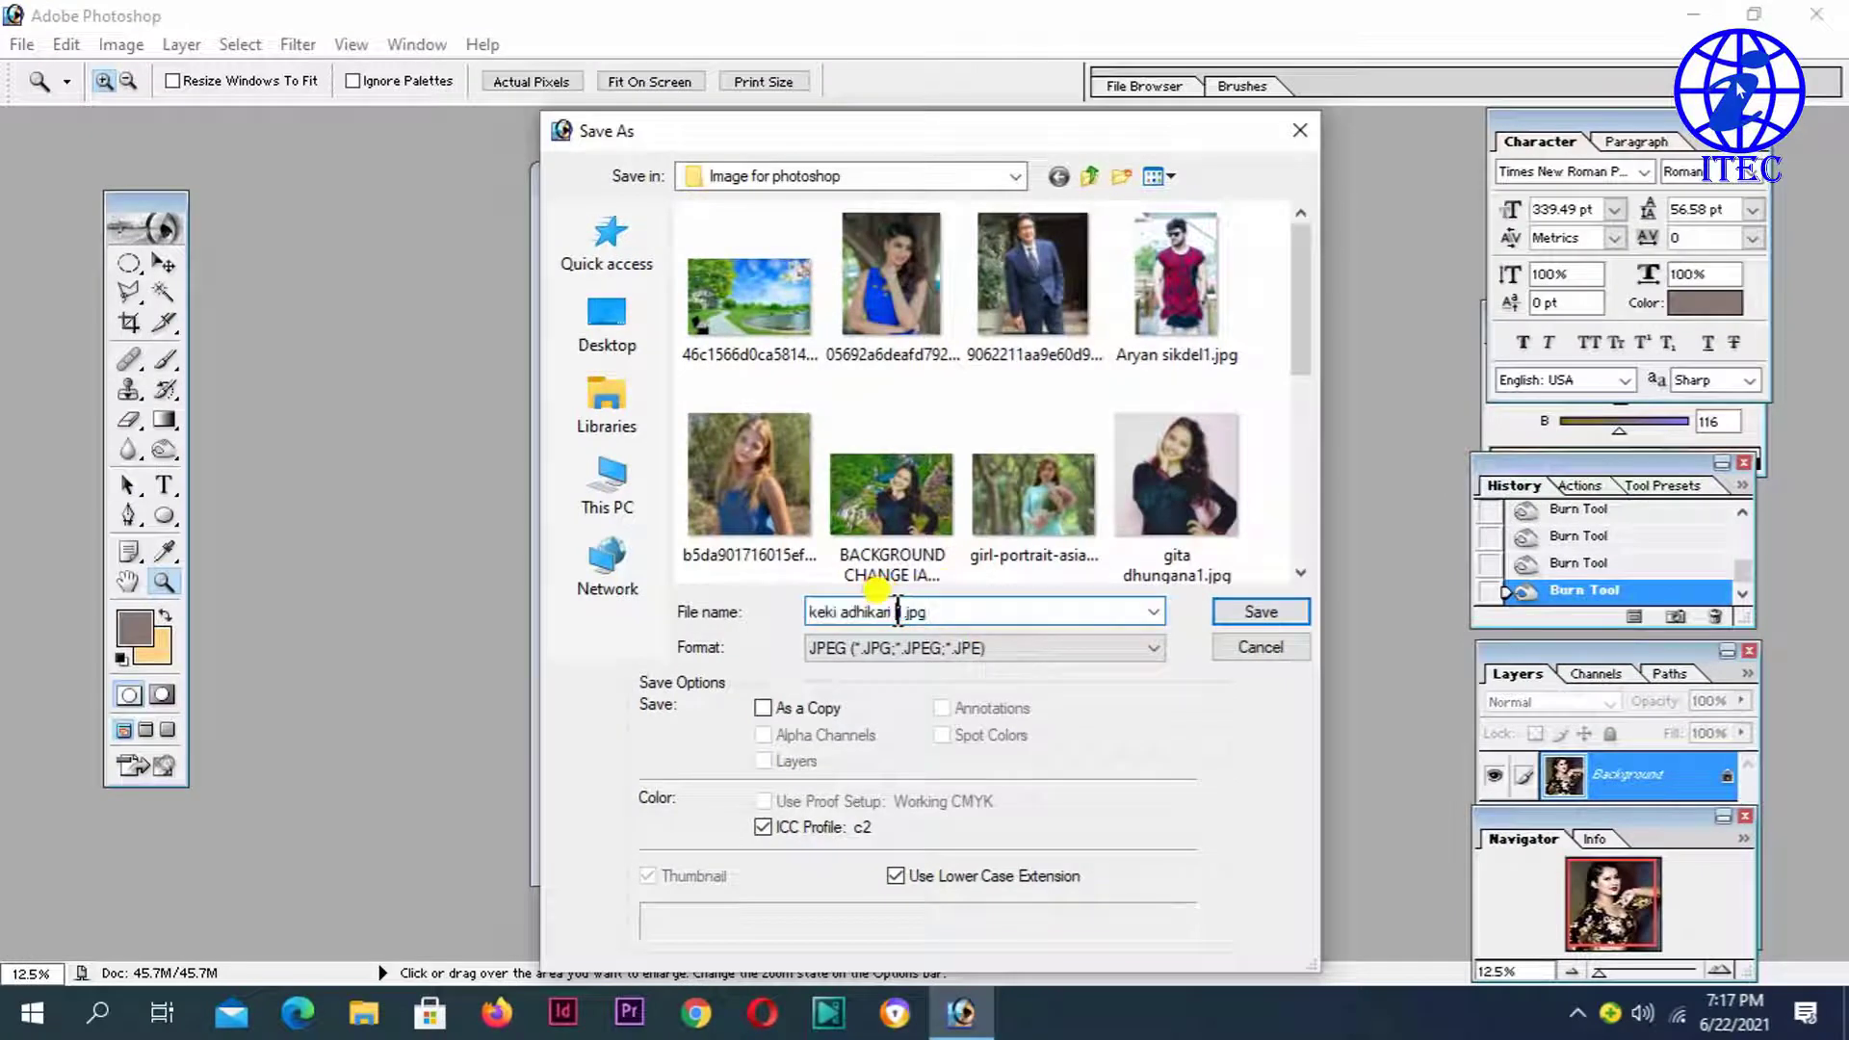
type("edits")
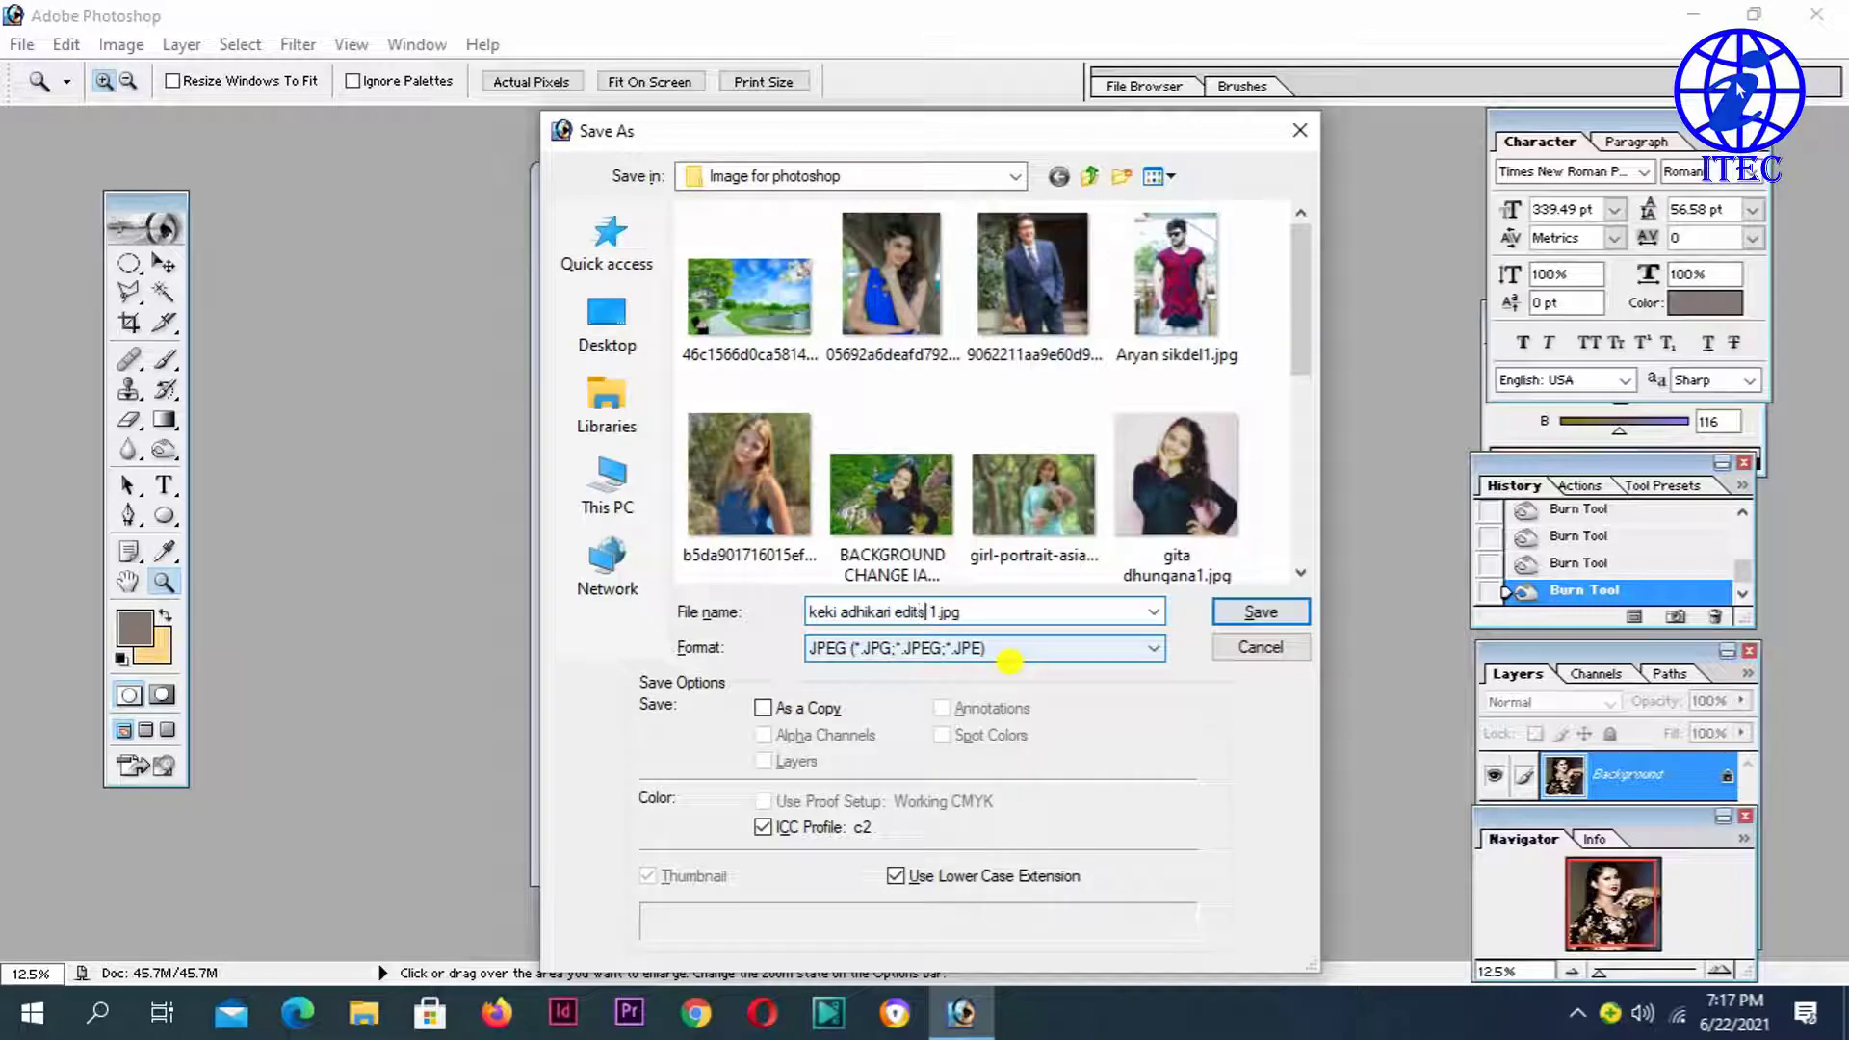
key("ctrl+a")
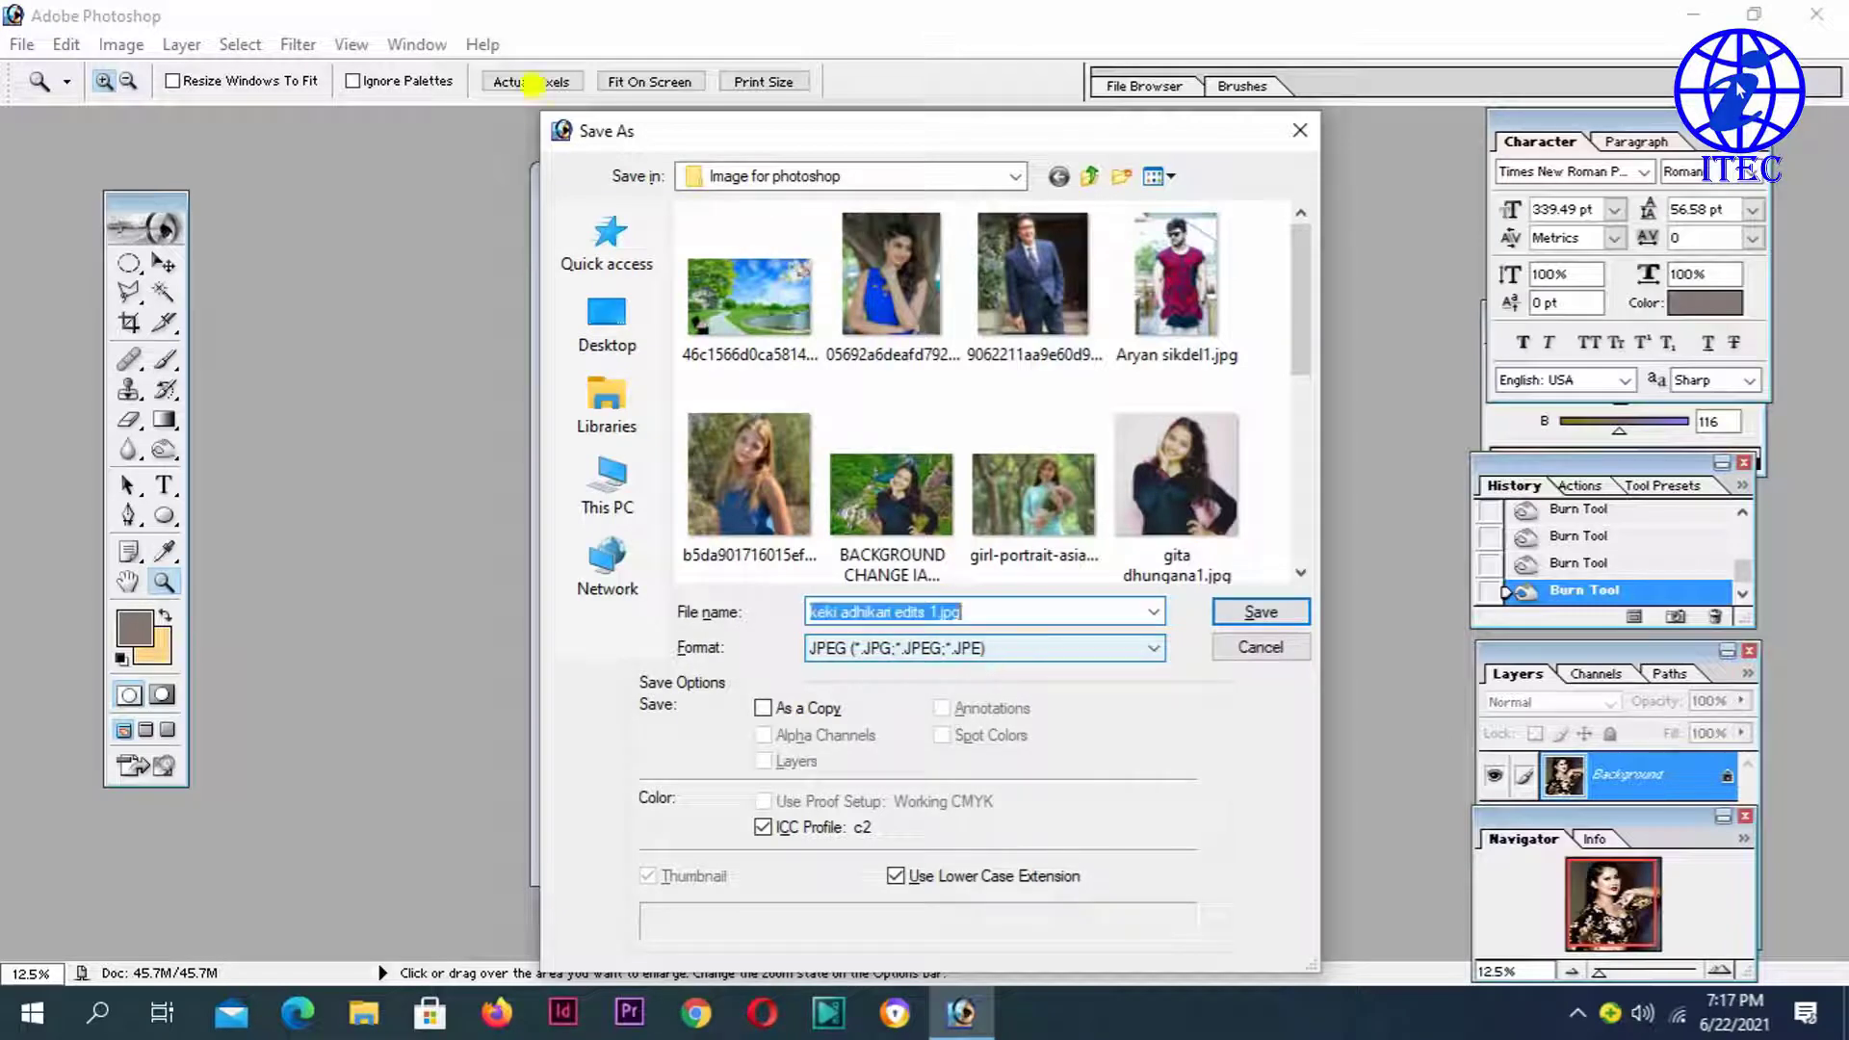
key("Return")
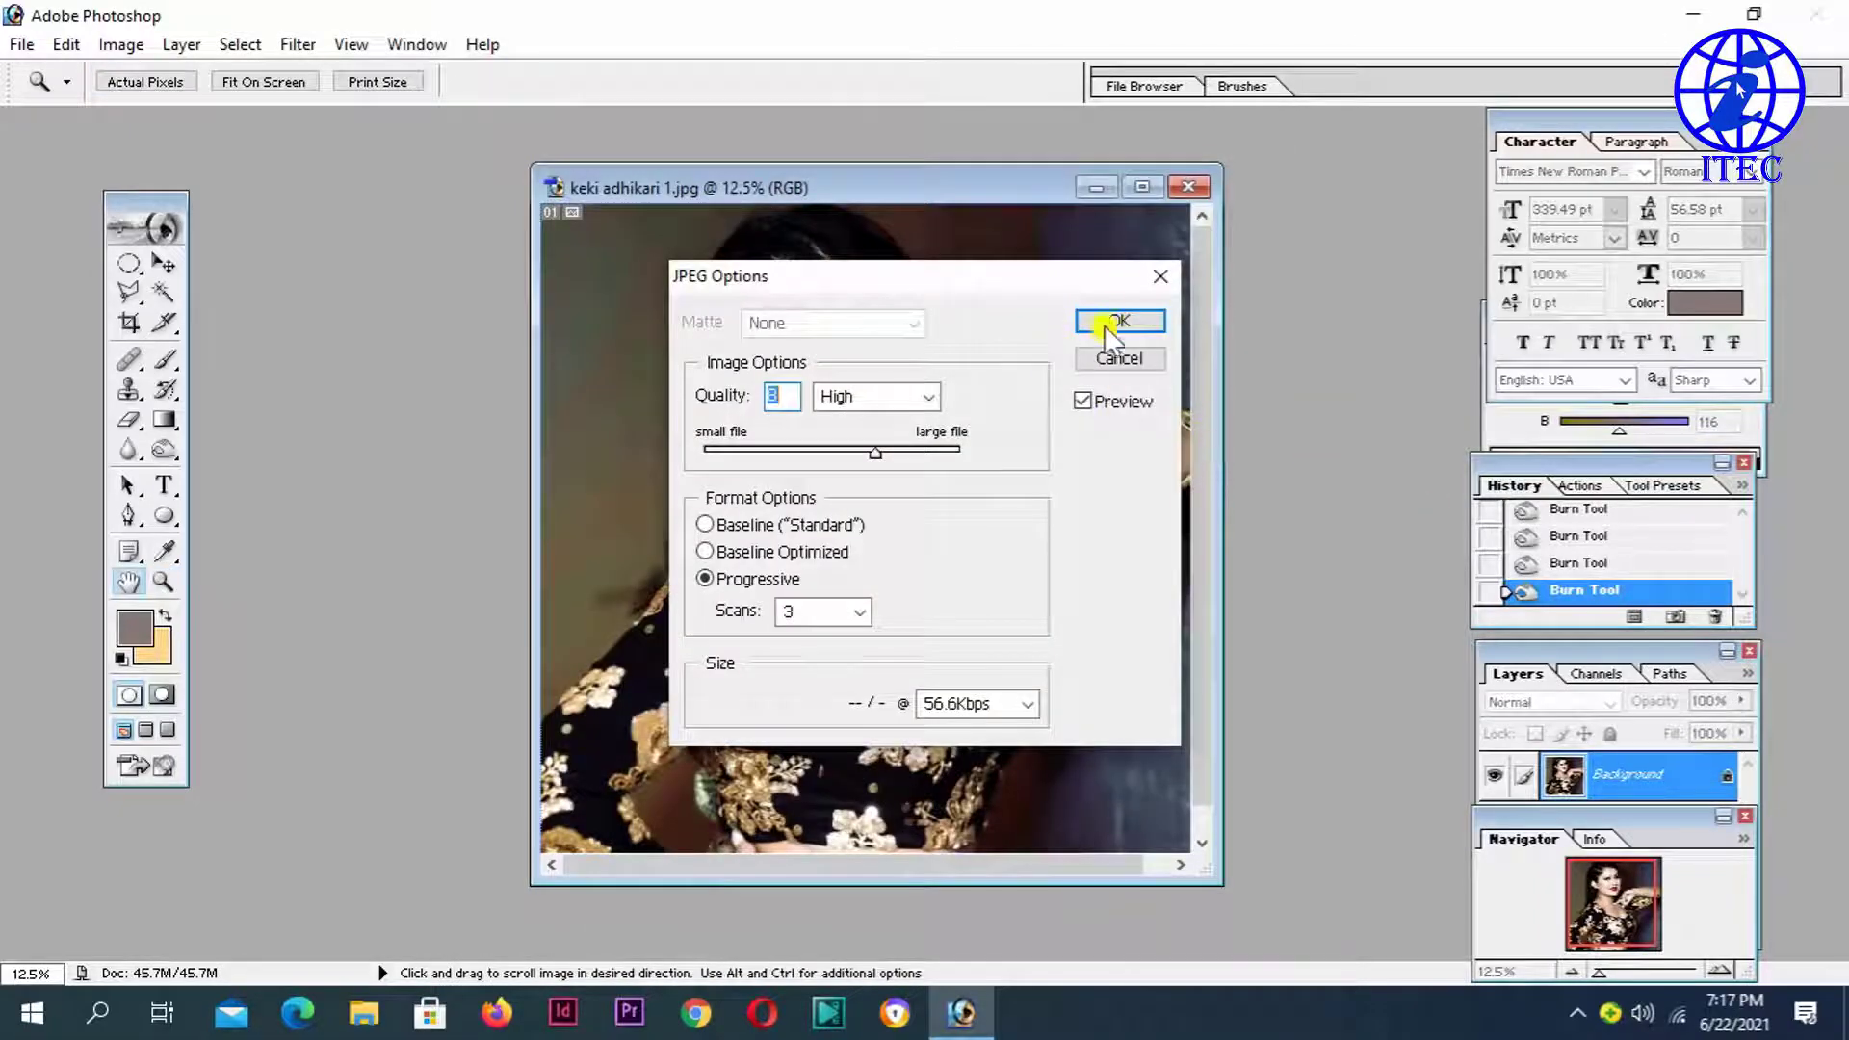
left_click(1107, 324)
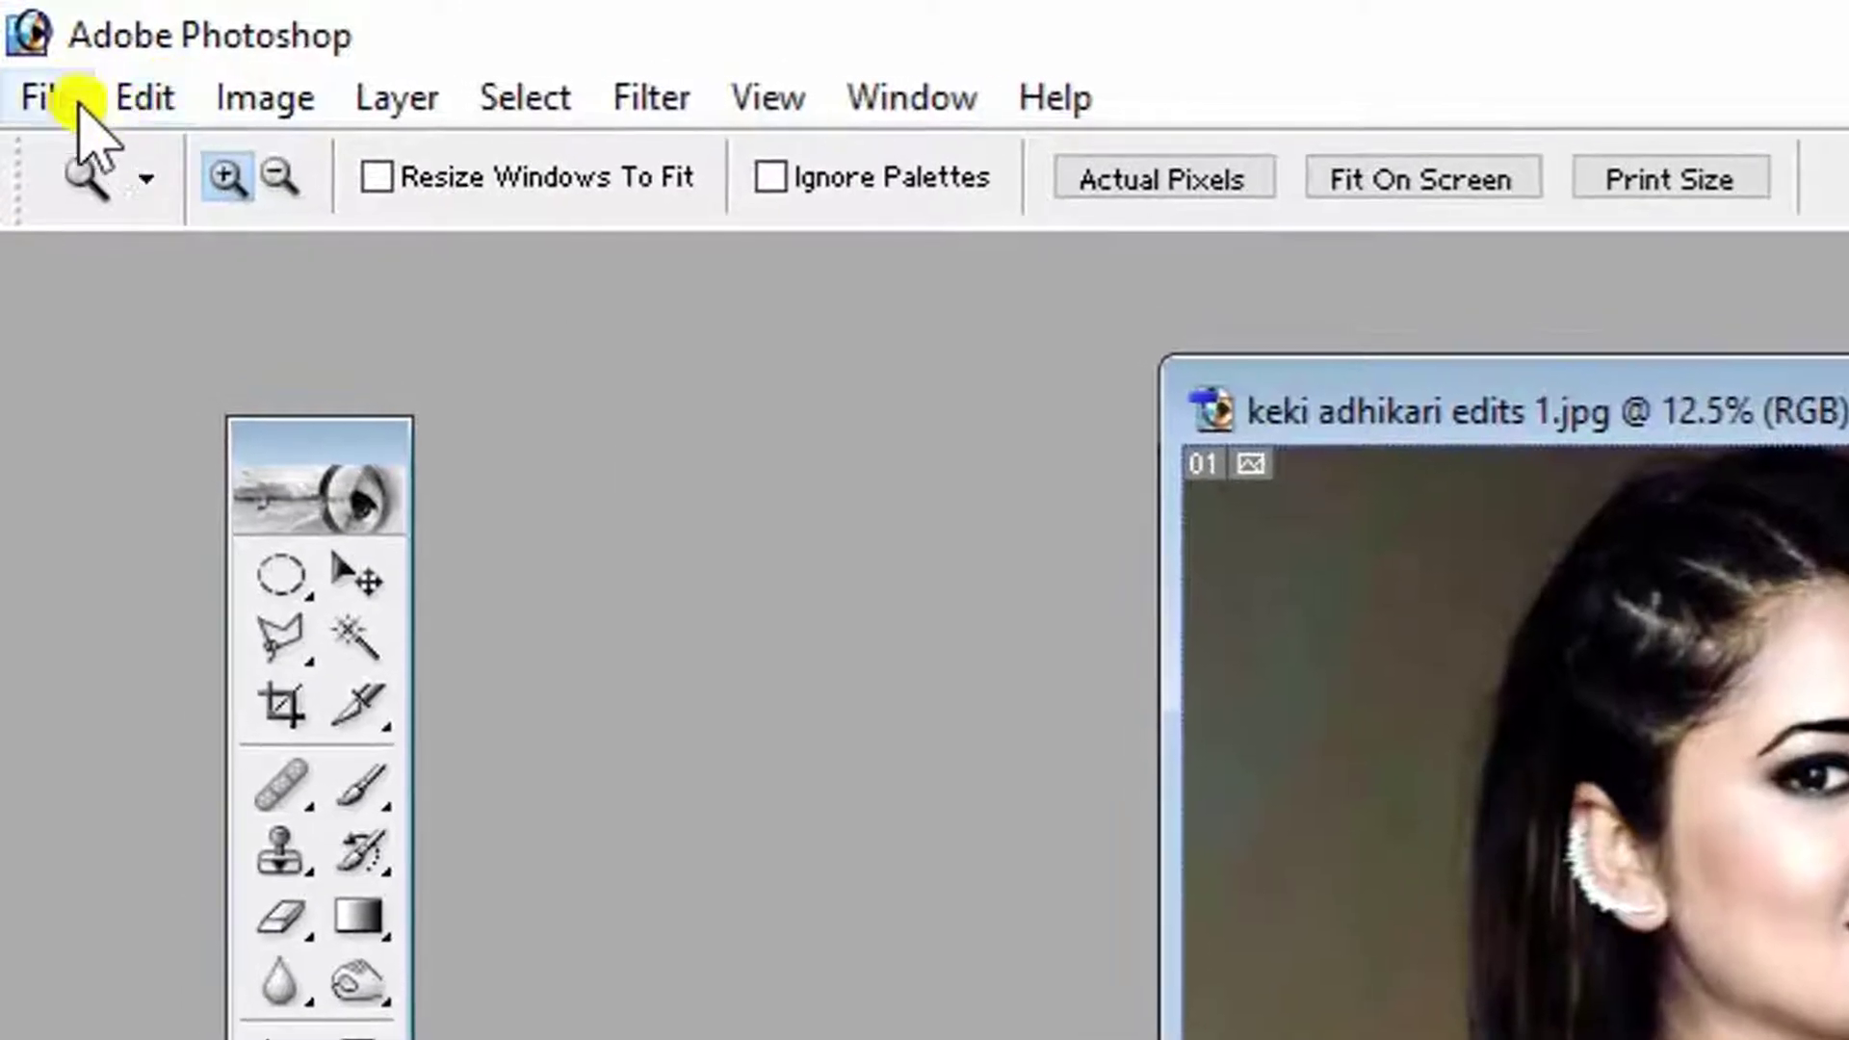
Step: Open the original keki adhikari 1.jpg
left_click(39, 97)
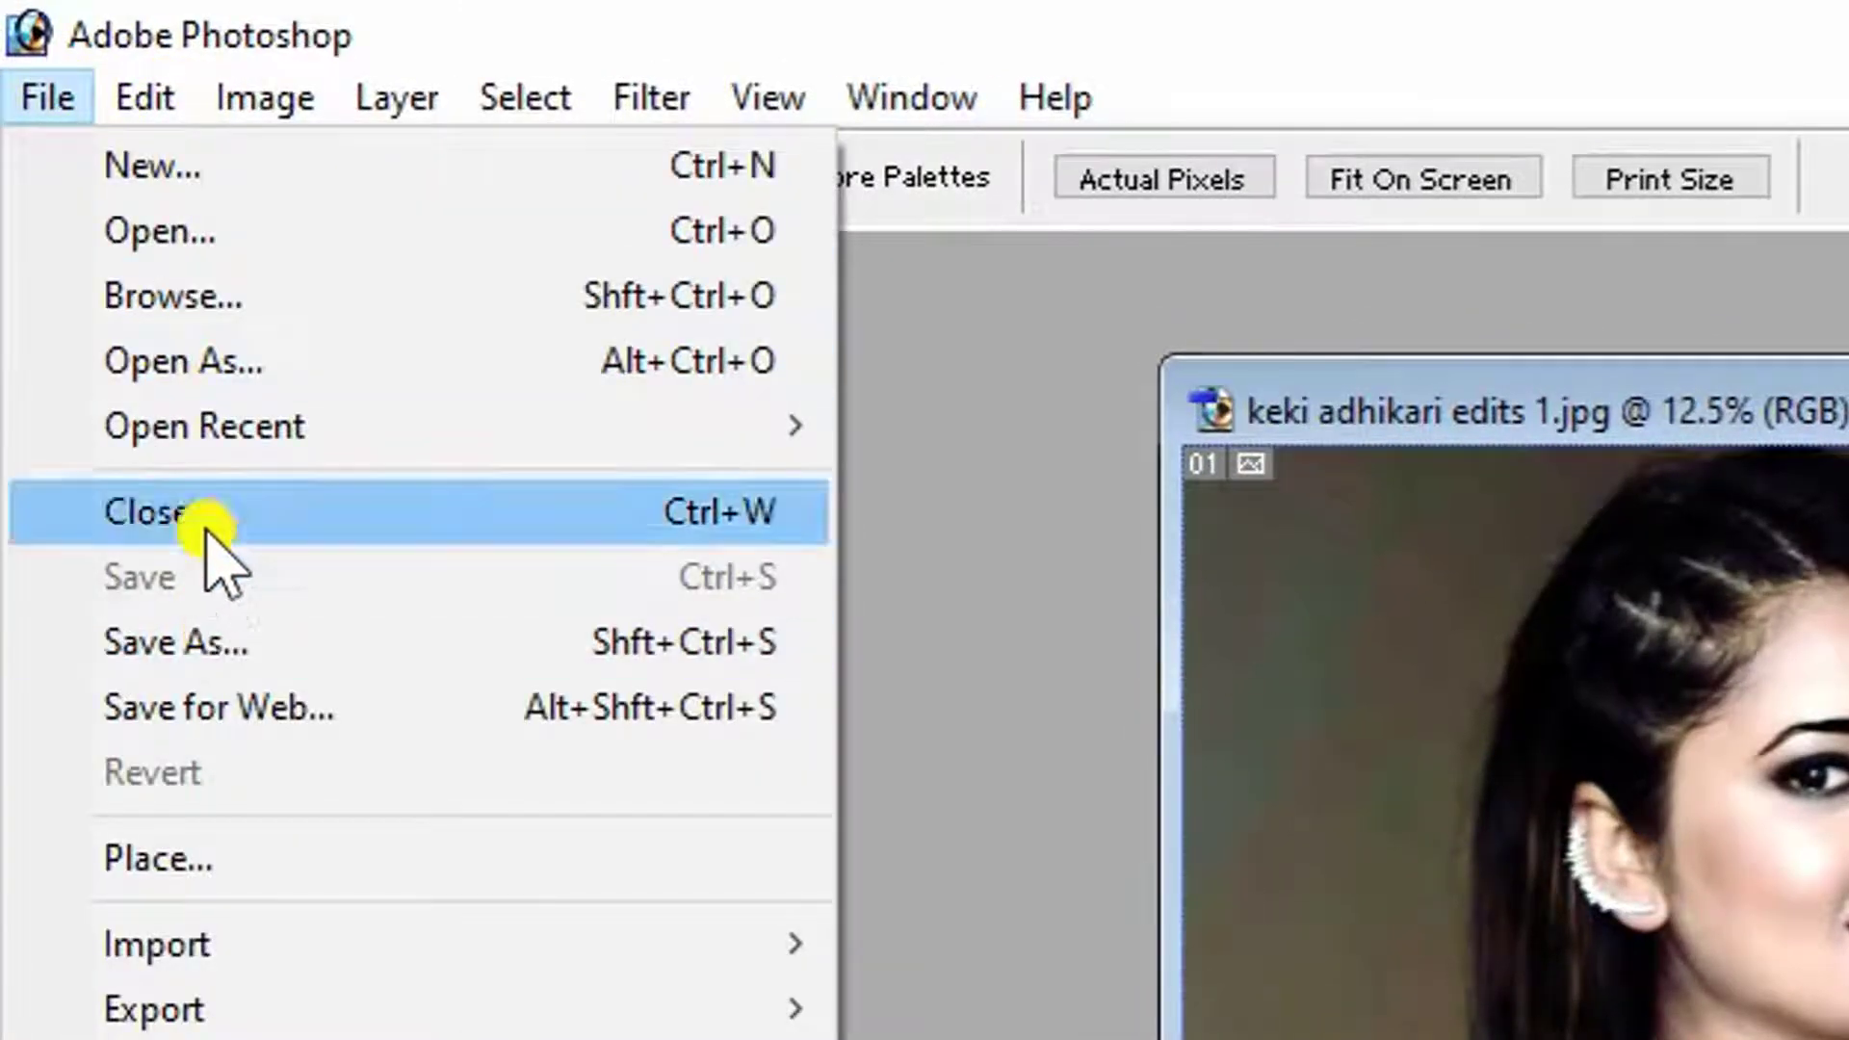
left_click(216, 236)
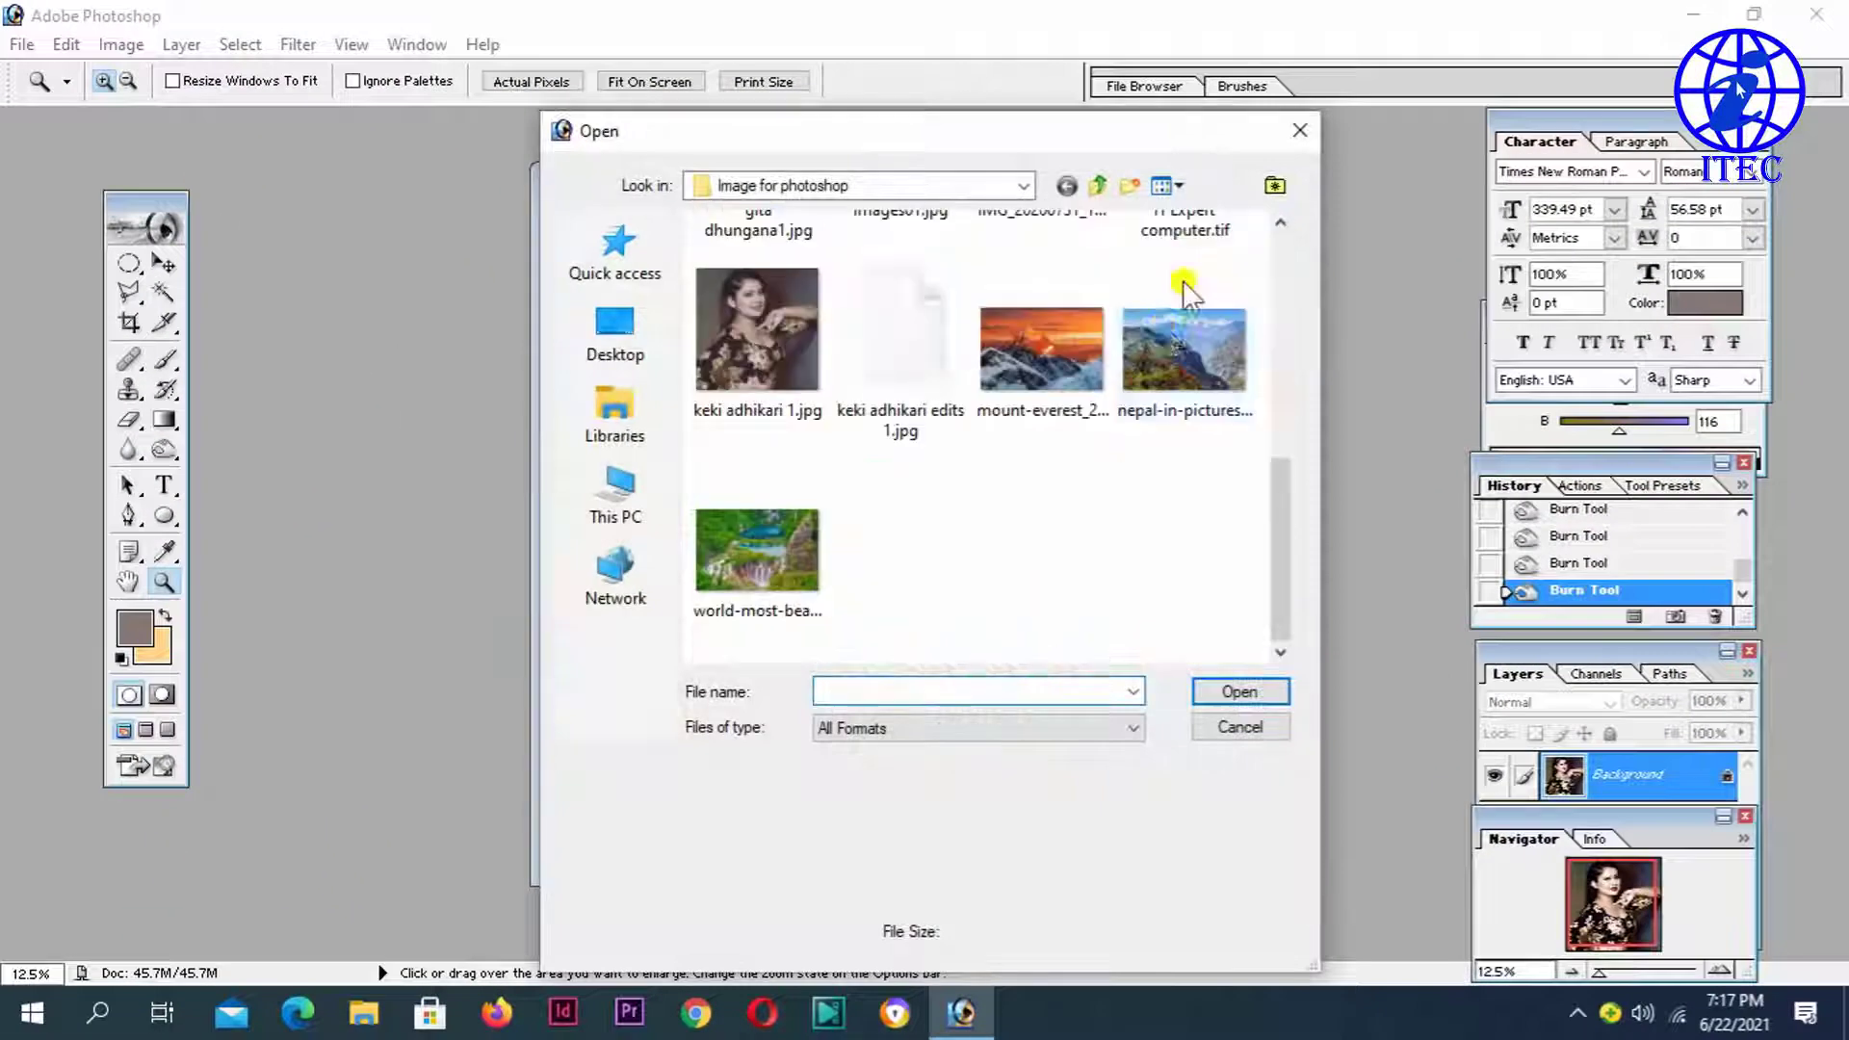
left_click(739, 362)
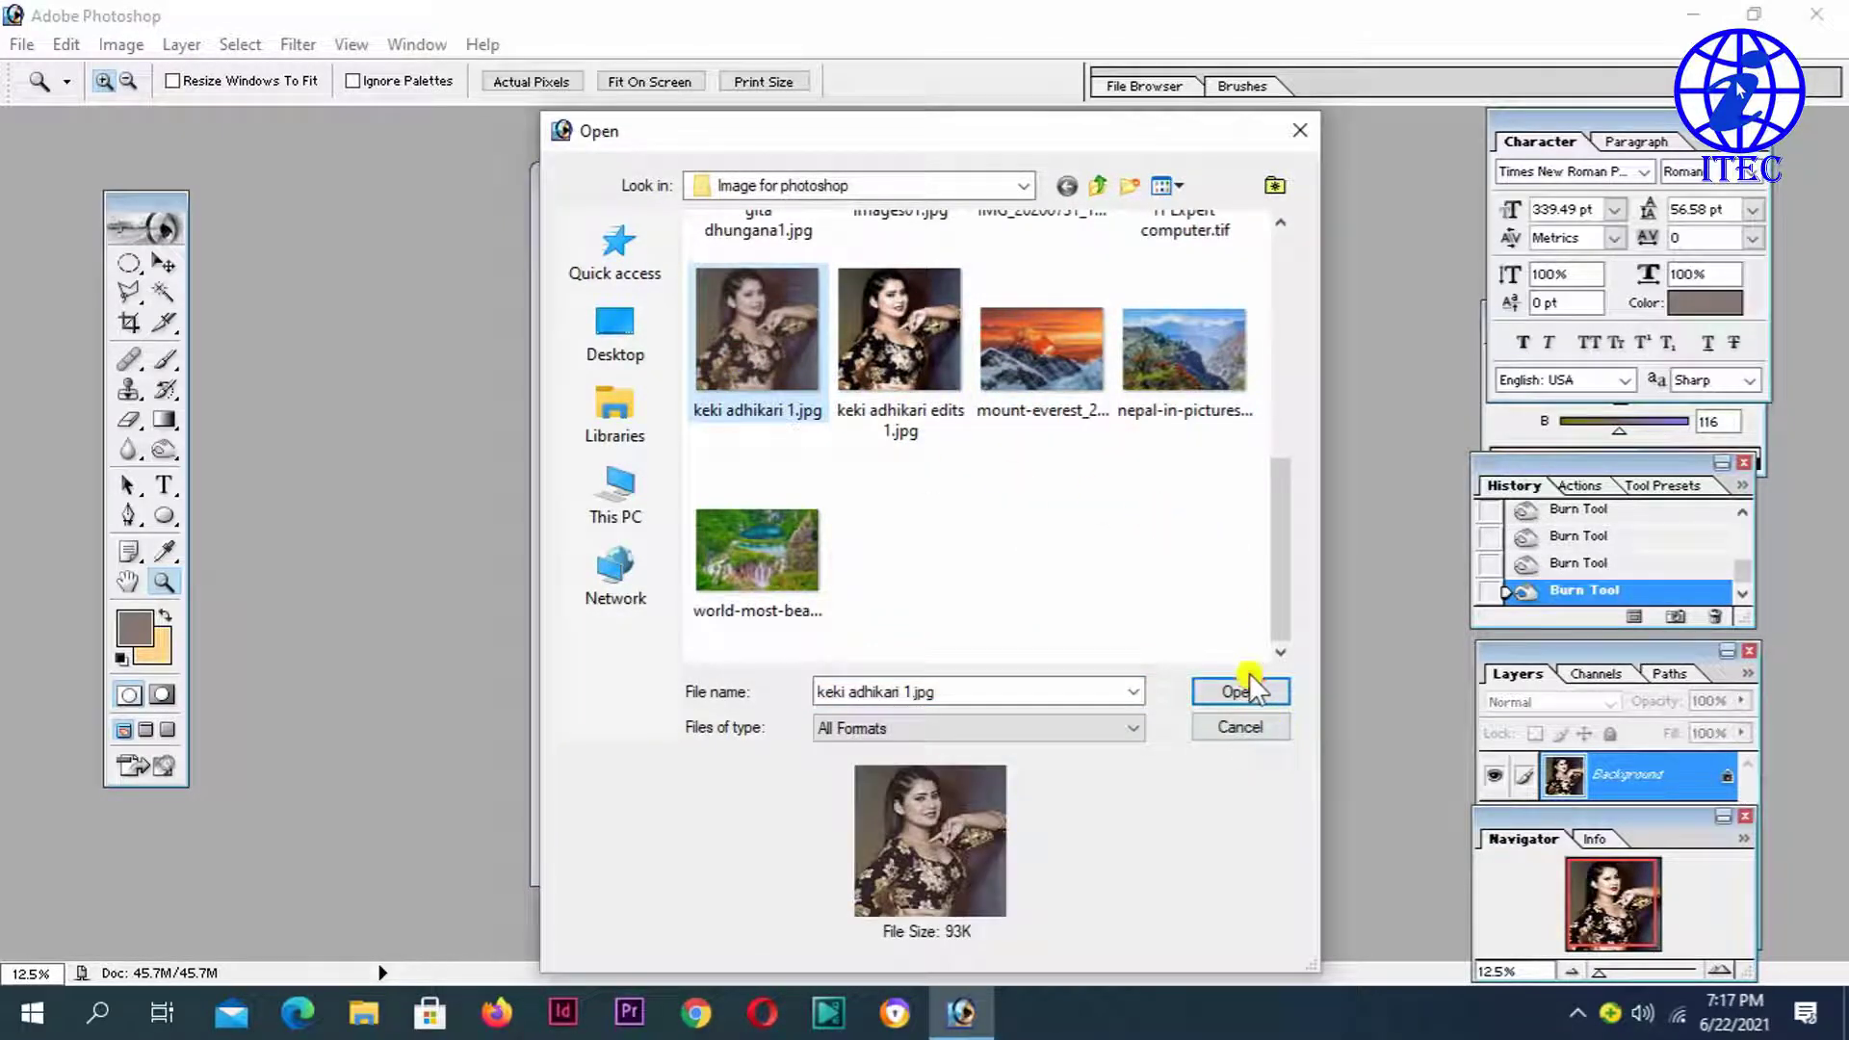
left_click(1248, 688)
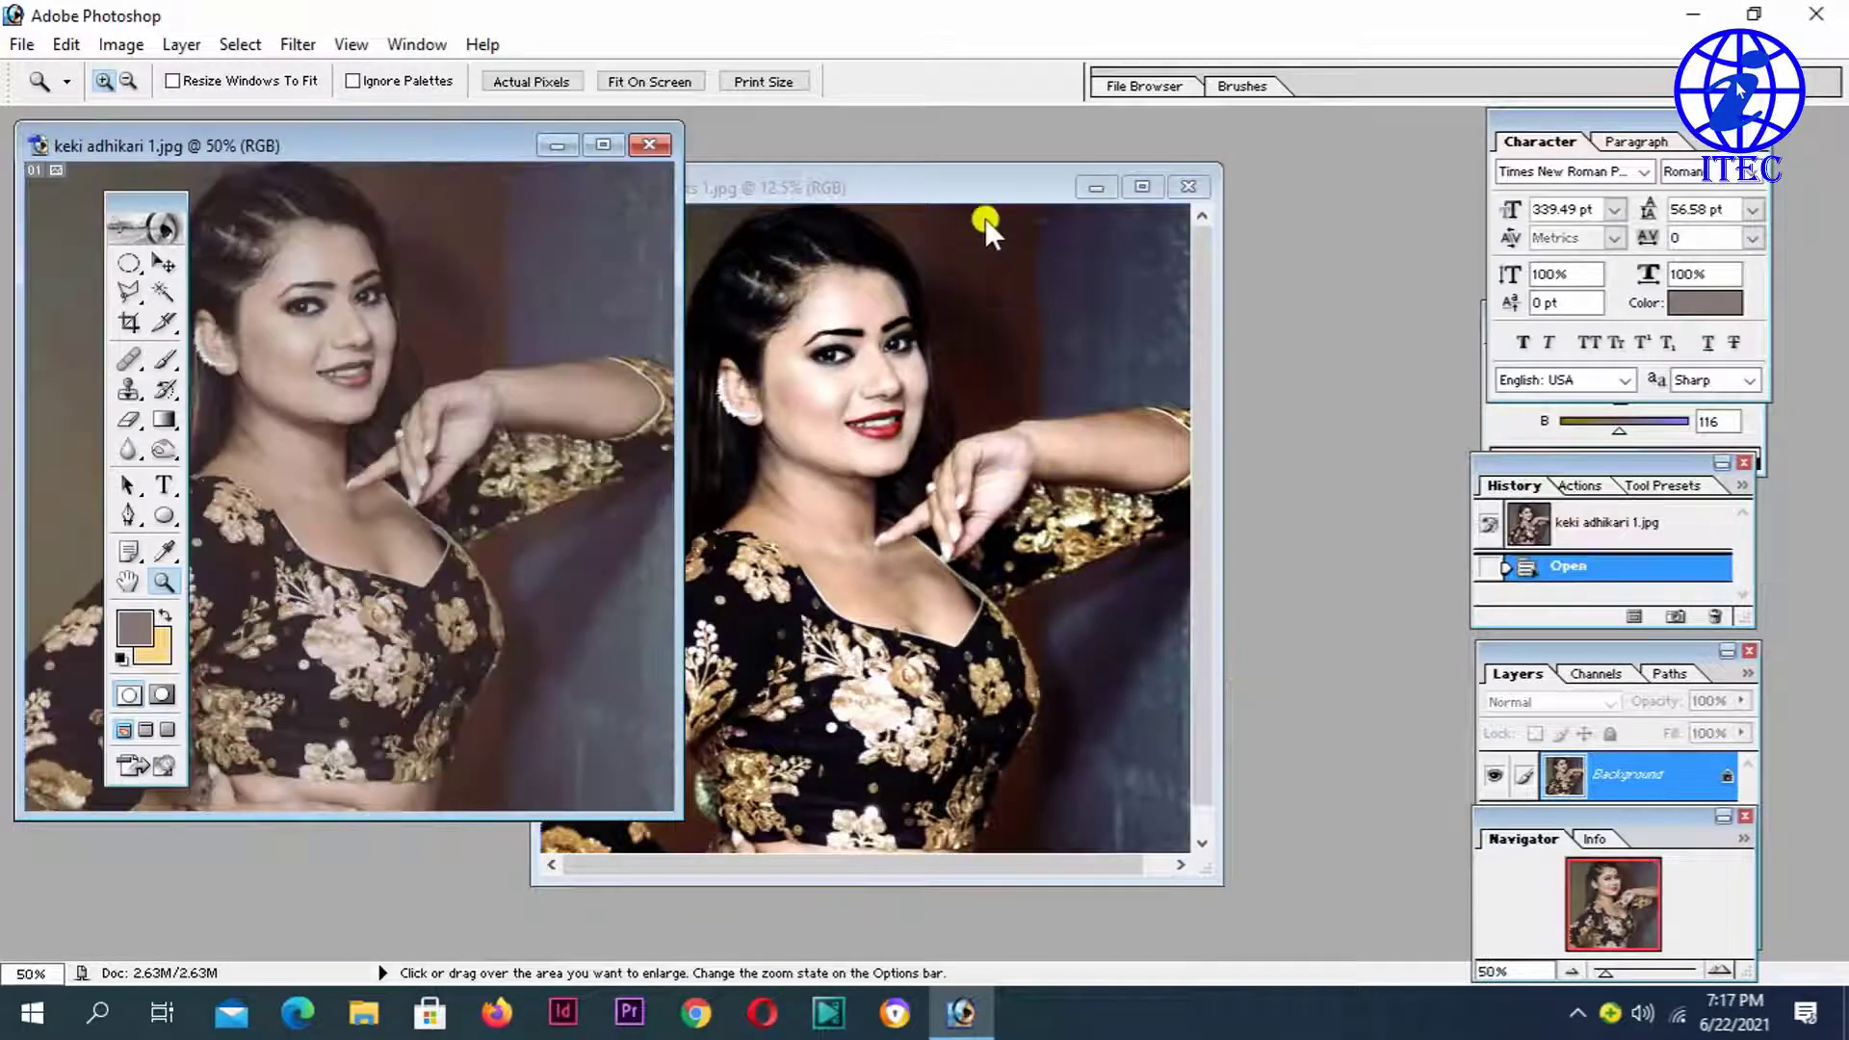
Step: Arrange the original and edited portrait windows side by side
left_click_drag(943, 186, 1065, 153)
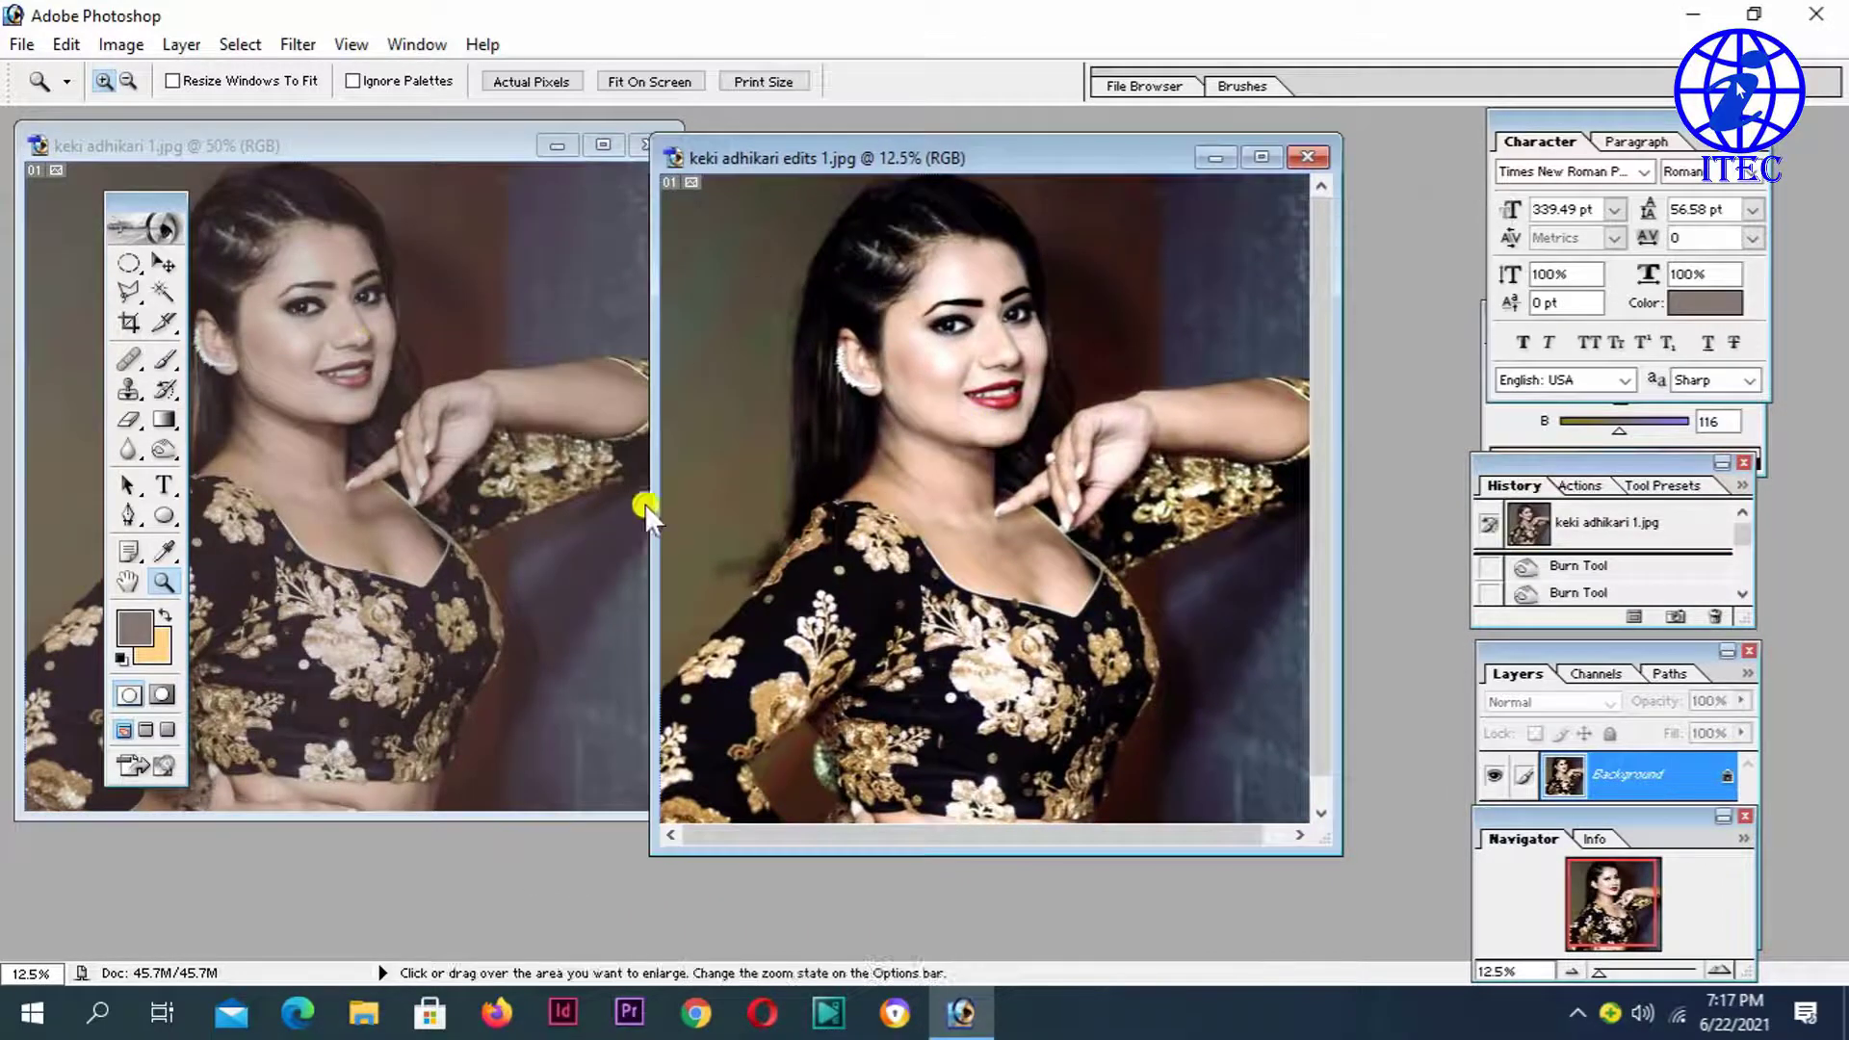
left_click(487, 154)
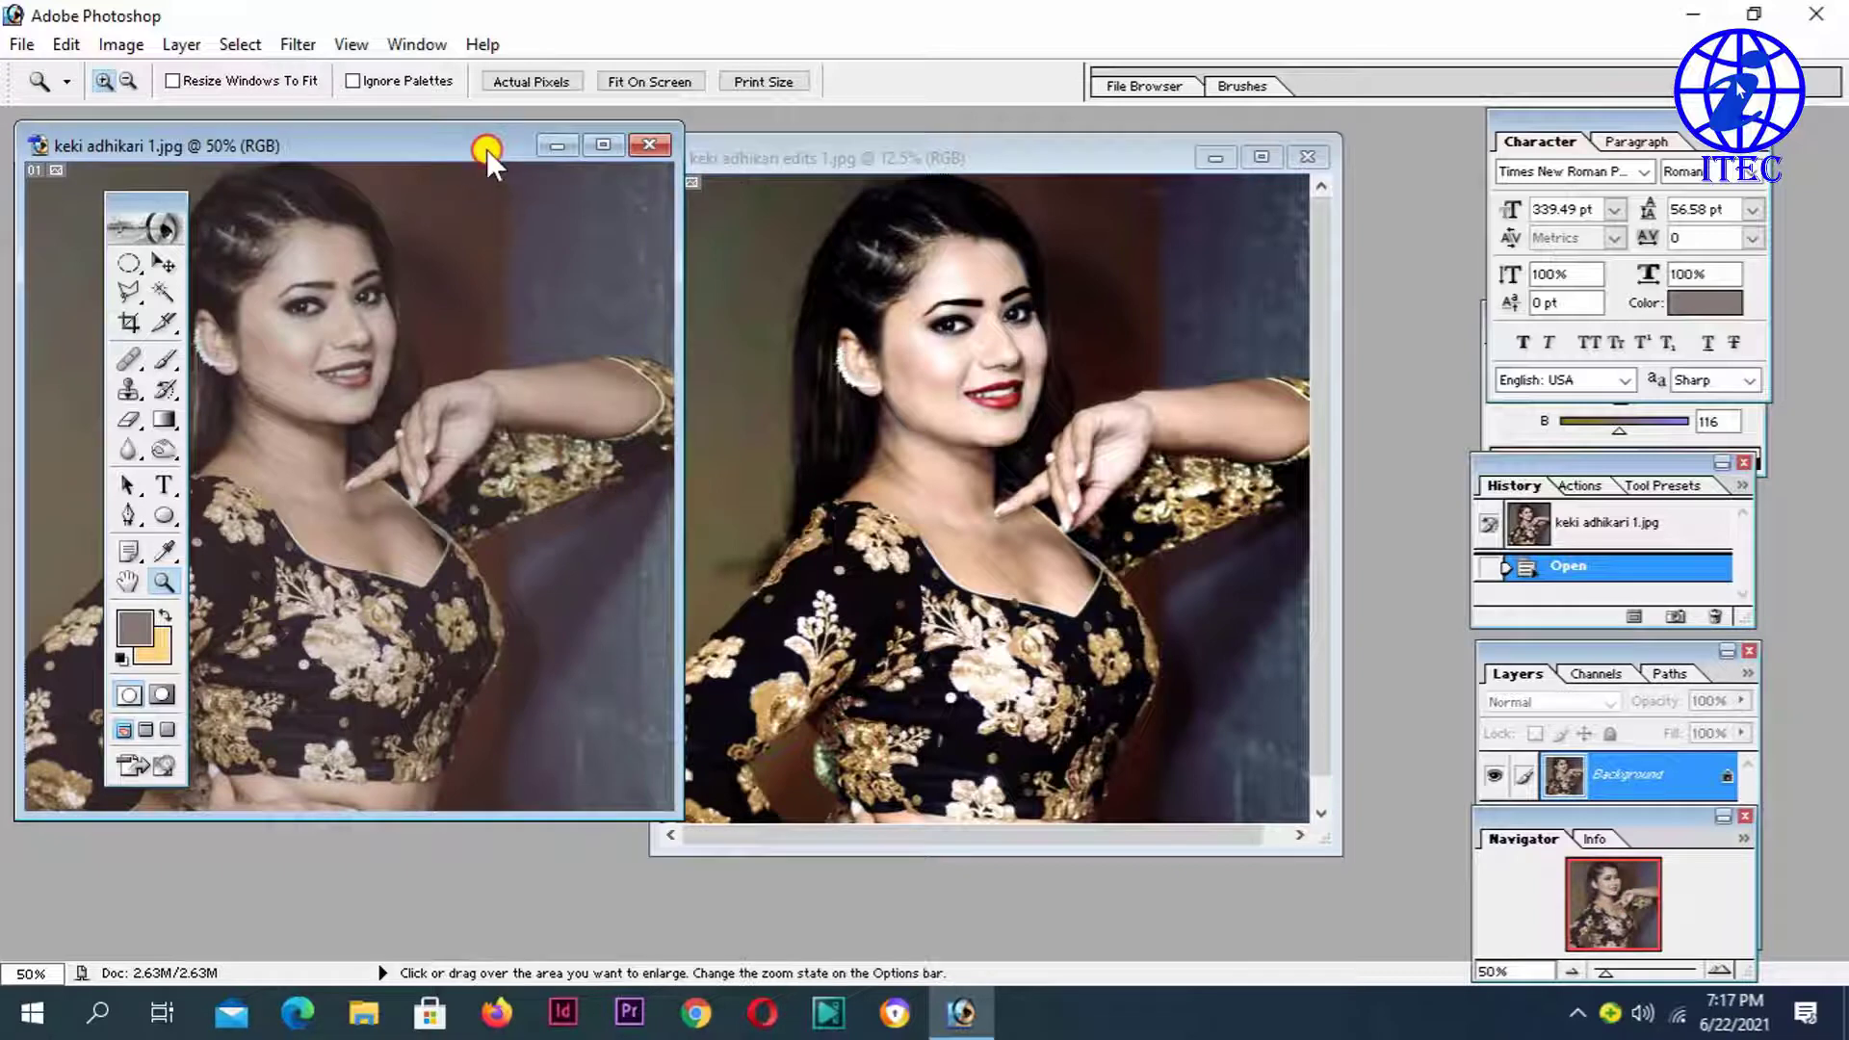
left_click_drag(487, 148, 488, 164)
left_click(922, 161)
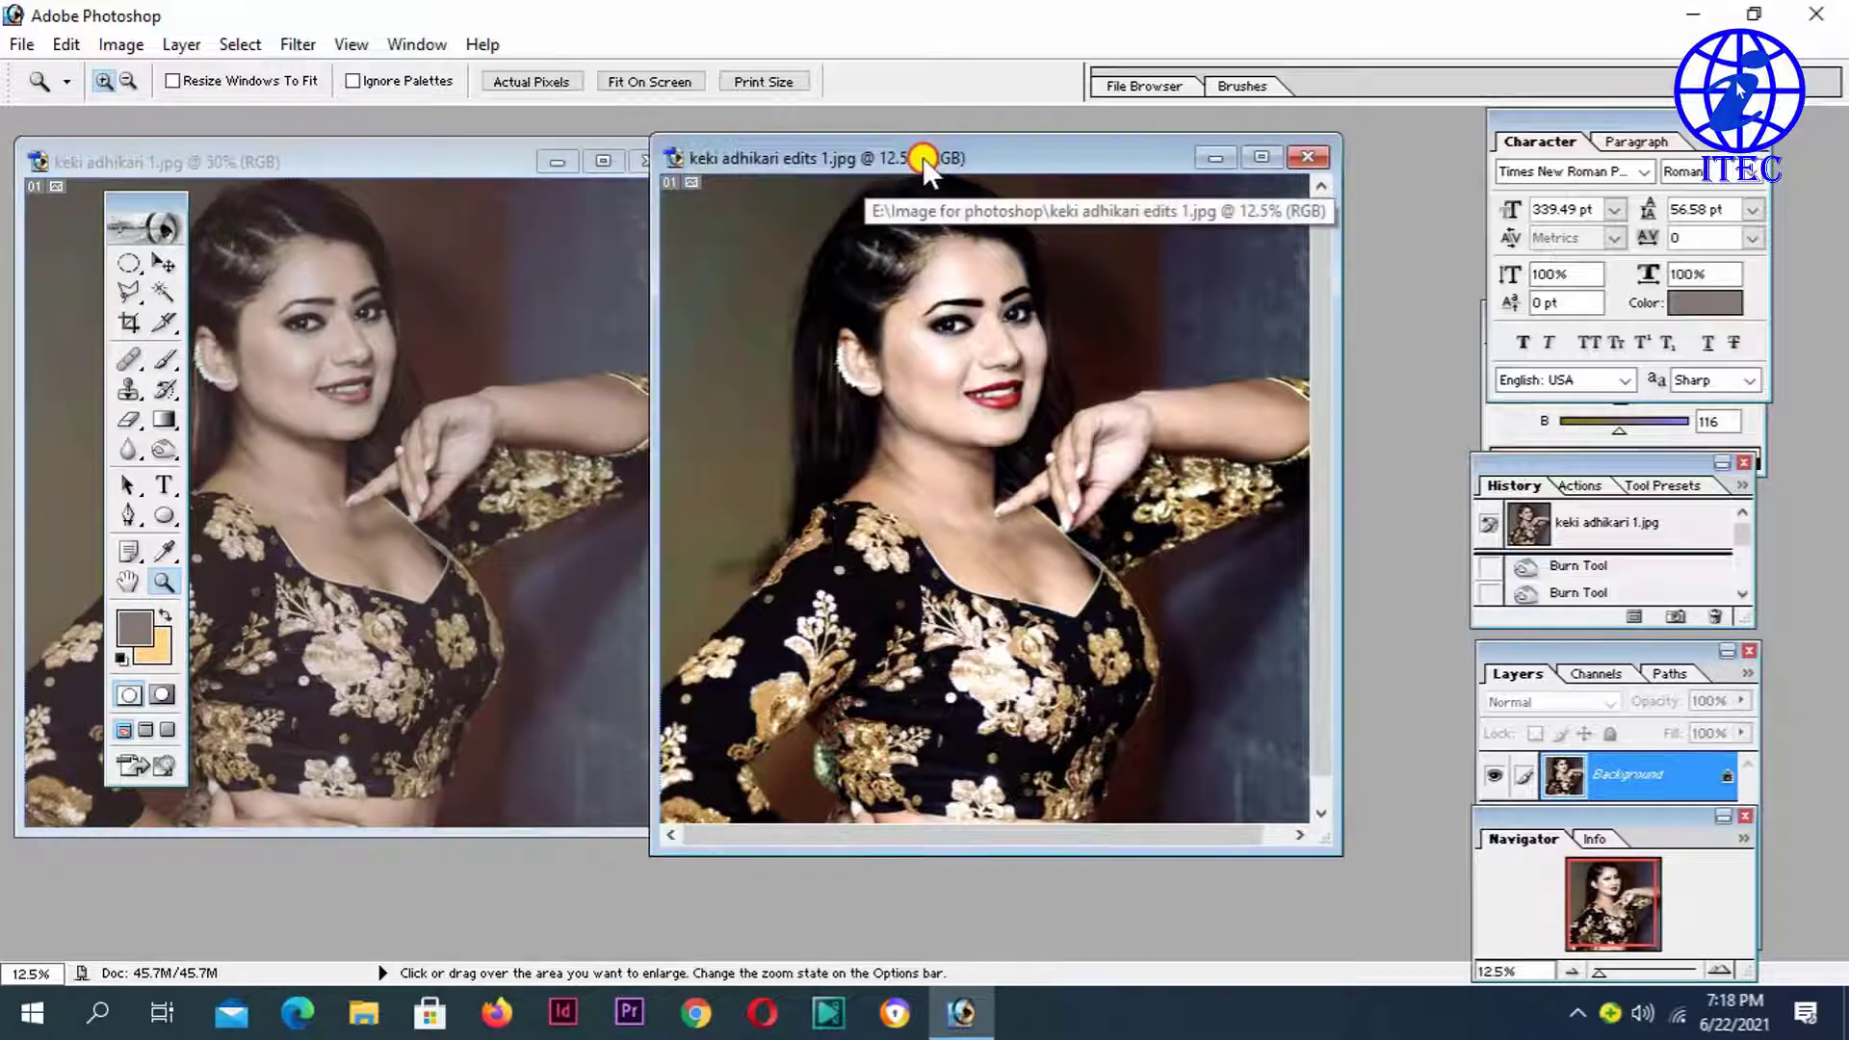
left_click_drag(909, 157, 938, 158)
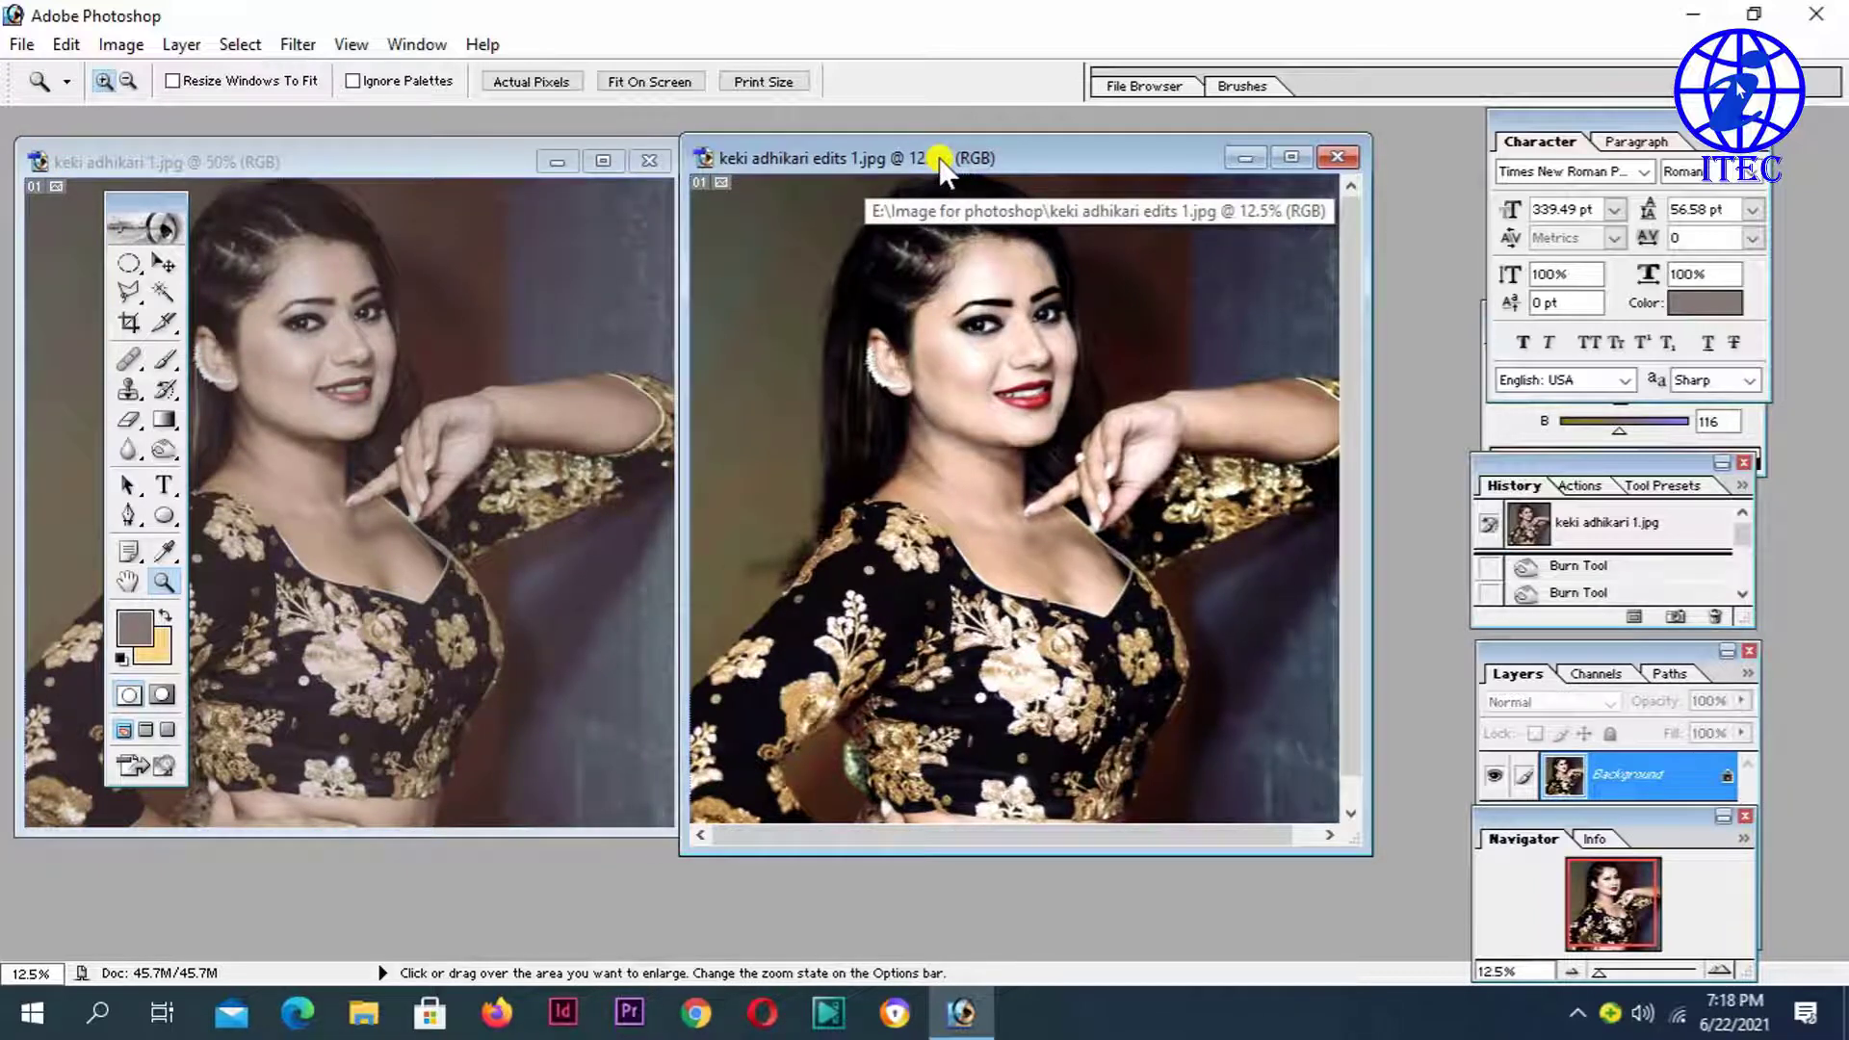